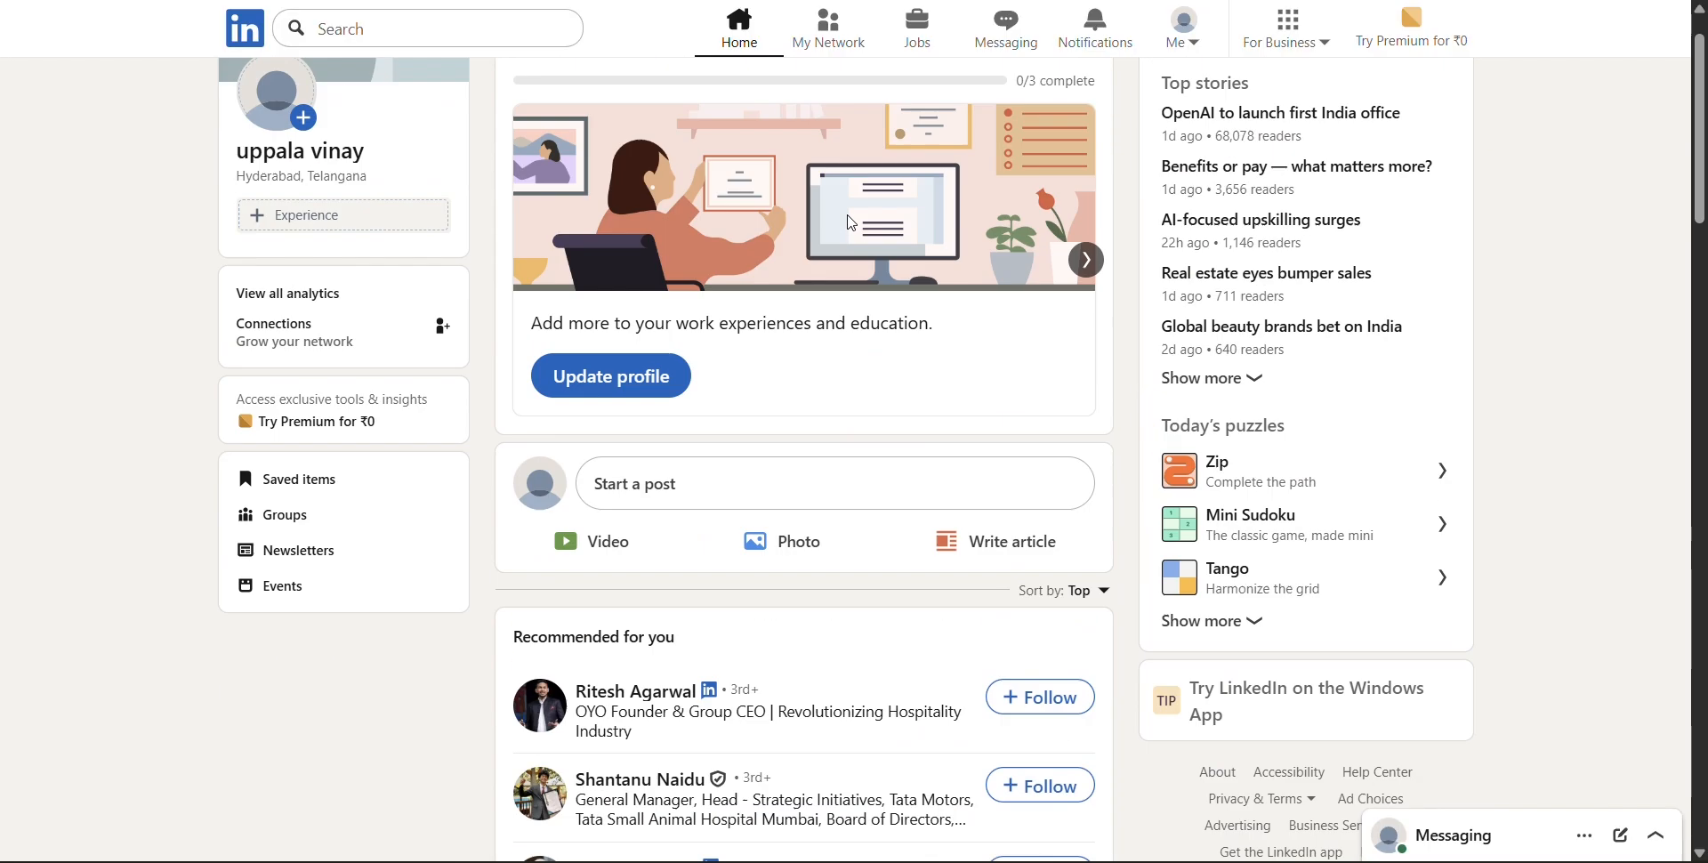
# Open the account's own profile page from the home feed
pyautogui.scroll(1, 854, 223)
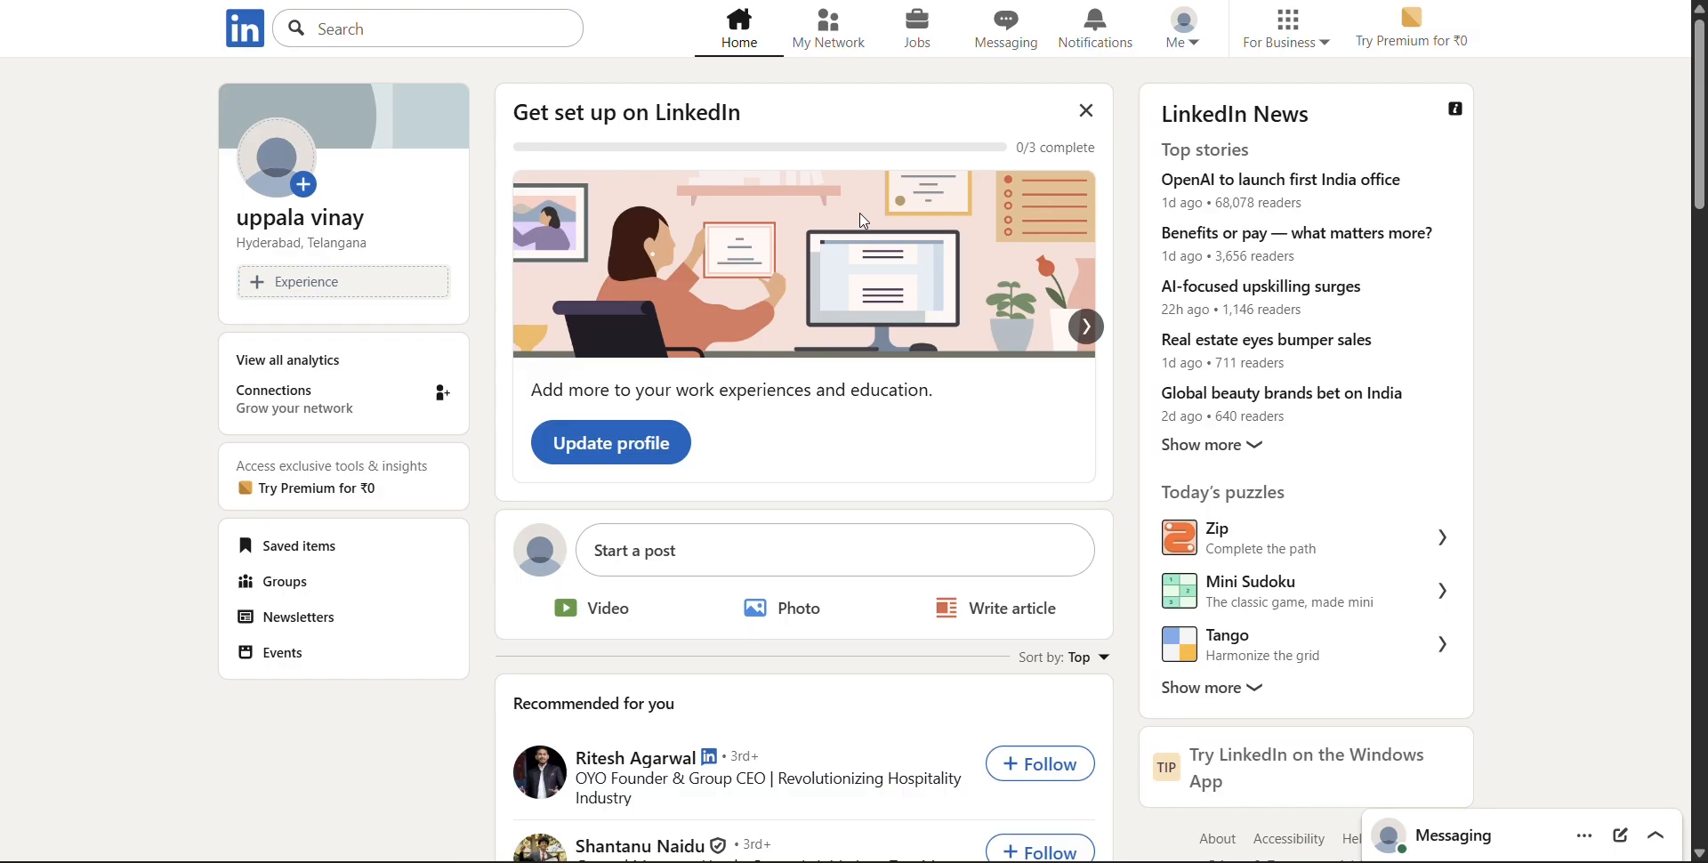
pyautogui.click(1187, 43)
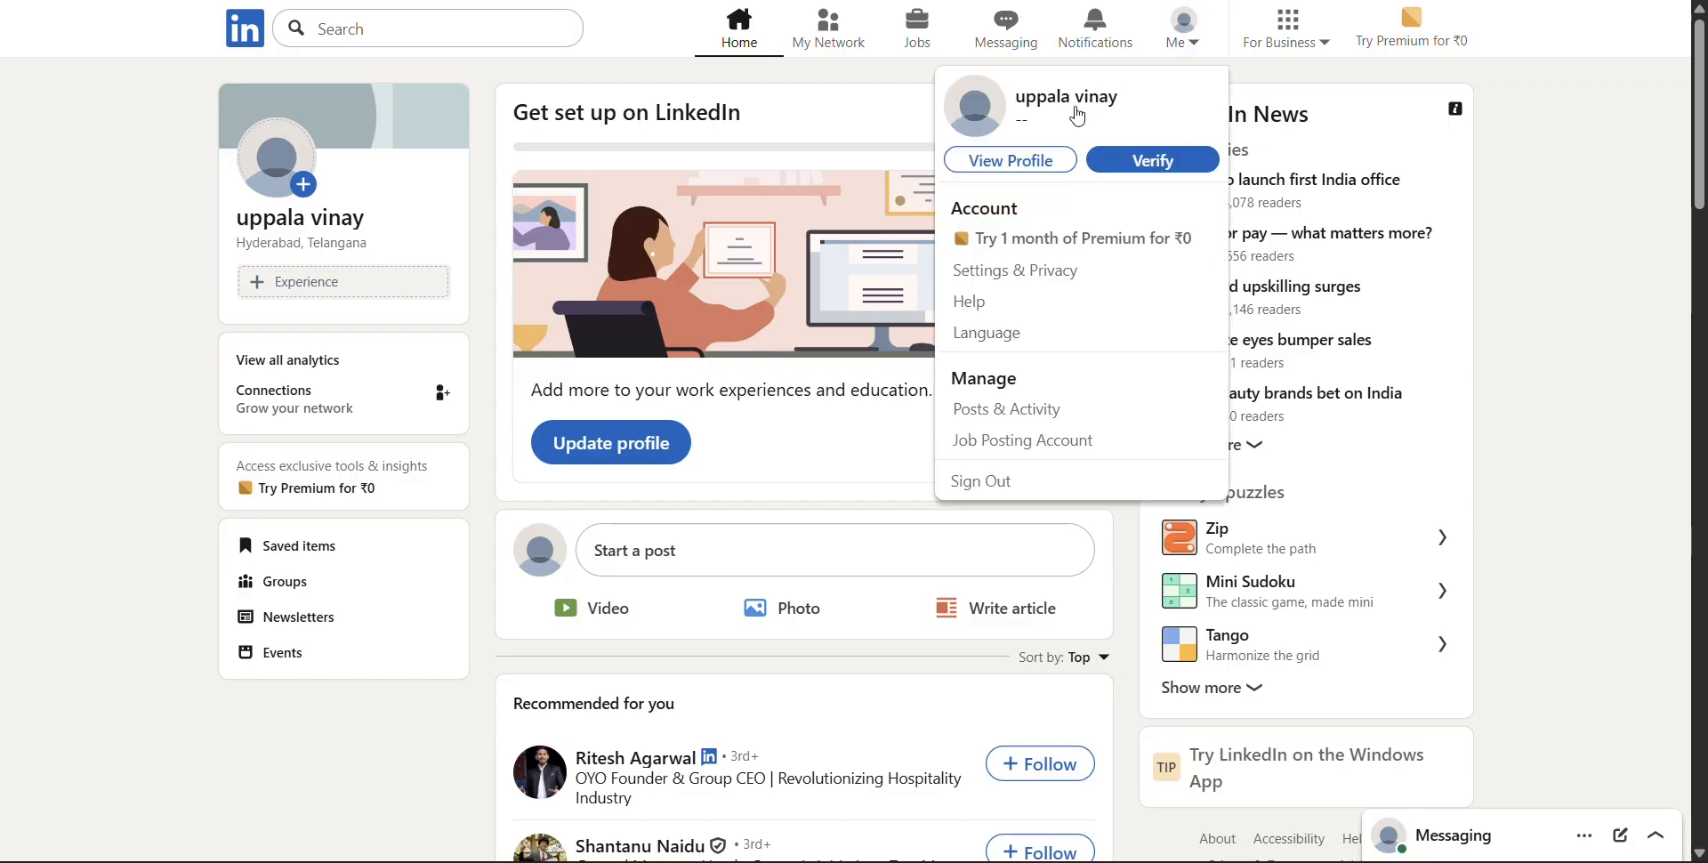
pyautogui.click(1049, 162)
# Look through the whole profile page, from the header and analytics to the Experience, Education and Skills sections
pyautogui.scroll(-10, 797, 465)
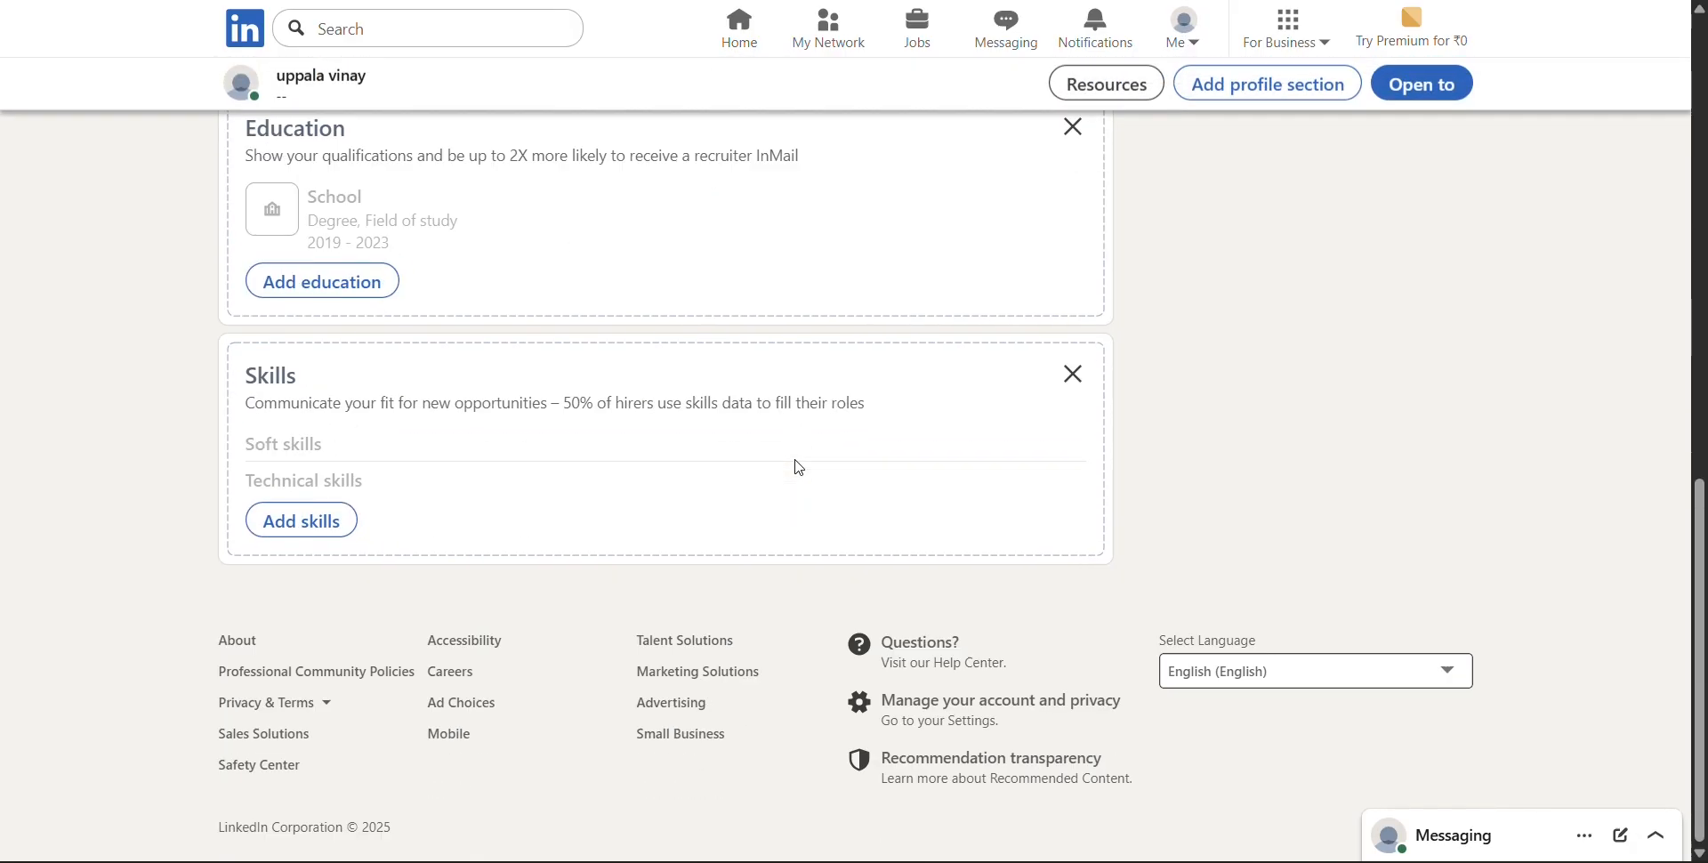
pyautogui.scroll(10, 800, 467)
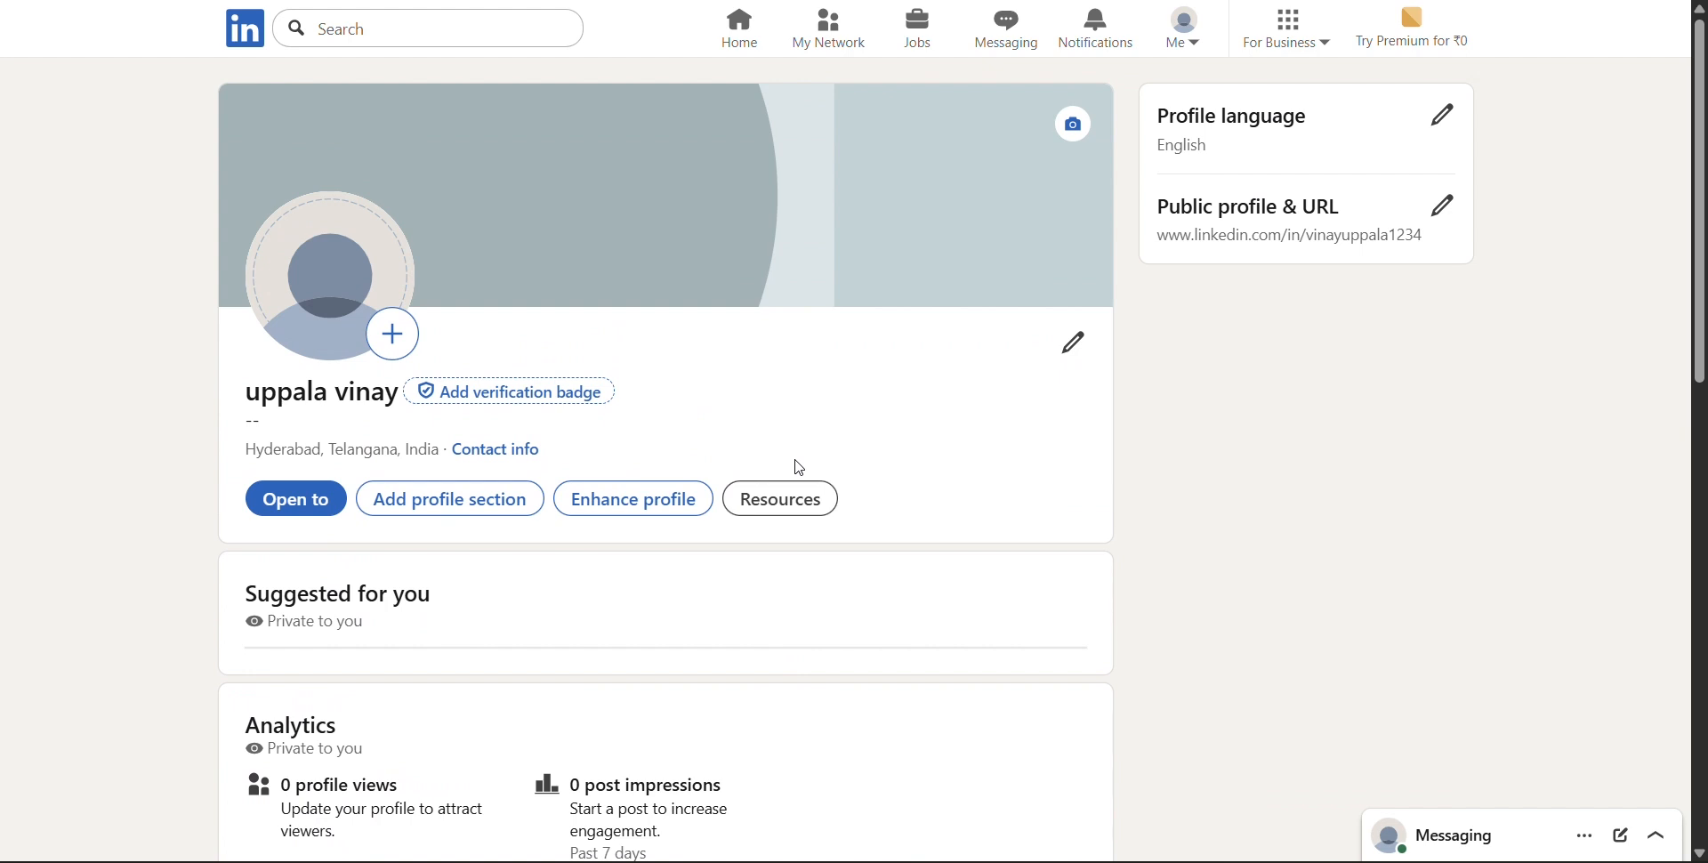
pyautogui.scroll(-2, 800, 467)
pyautogui.scroll(1, 800, 467)
pyautogui.scroll(-8, 800, 467)
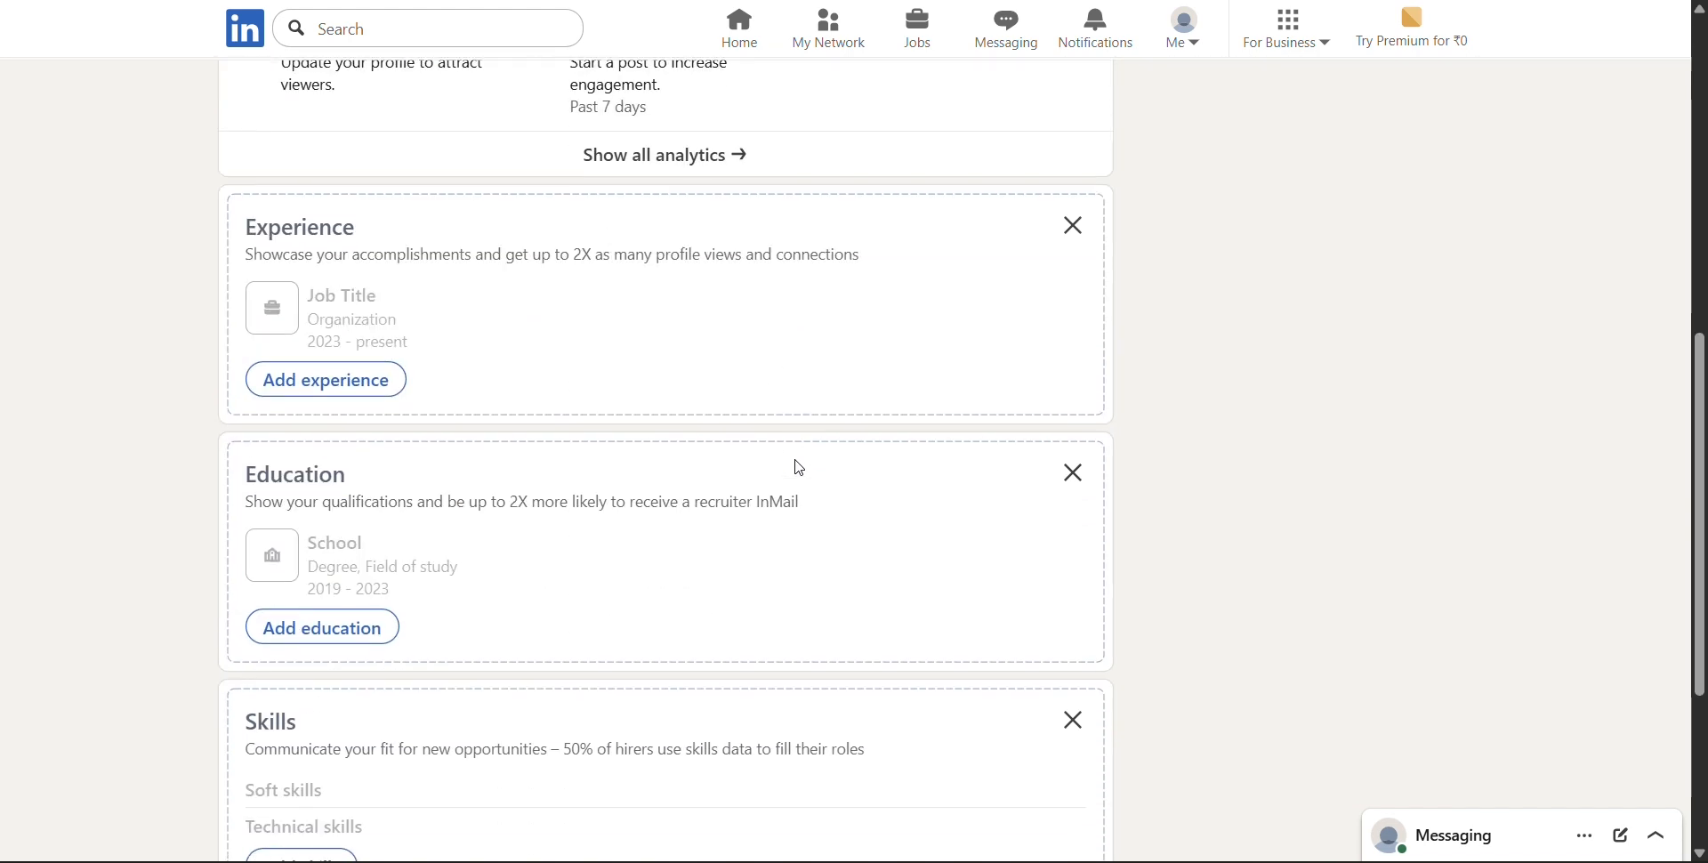
pyautogui.scroll(-3, 800, 467)
pyautogui.scroll(10, 800, 467)
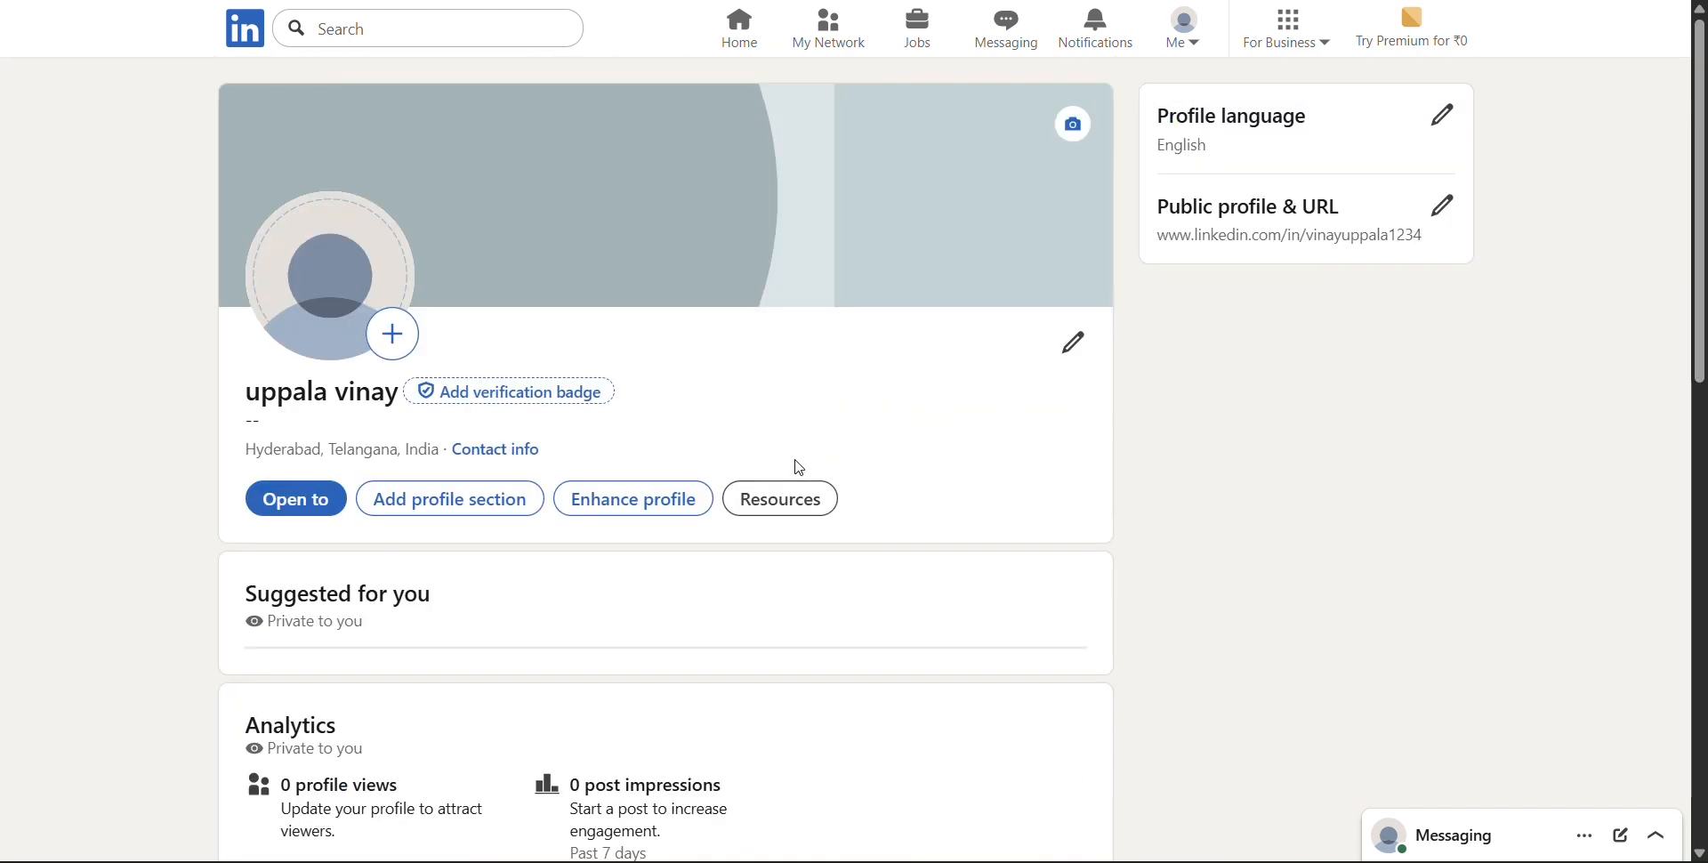
pyautogui.scroll(-1, 797, 465)
pyautogui.scroll(1, 587, 427)
pyautogui.scroll(-1, 916, 379)
pyautogui.scroll(-10, 919, 374)
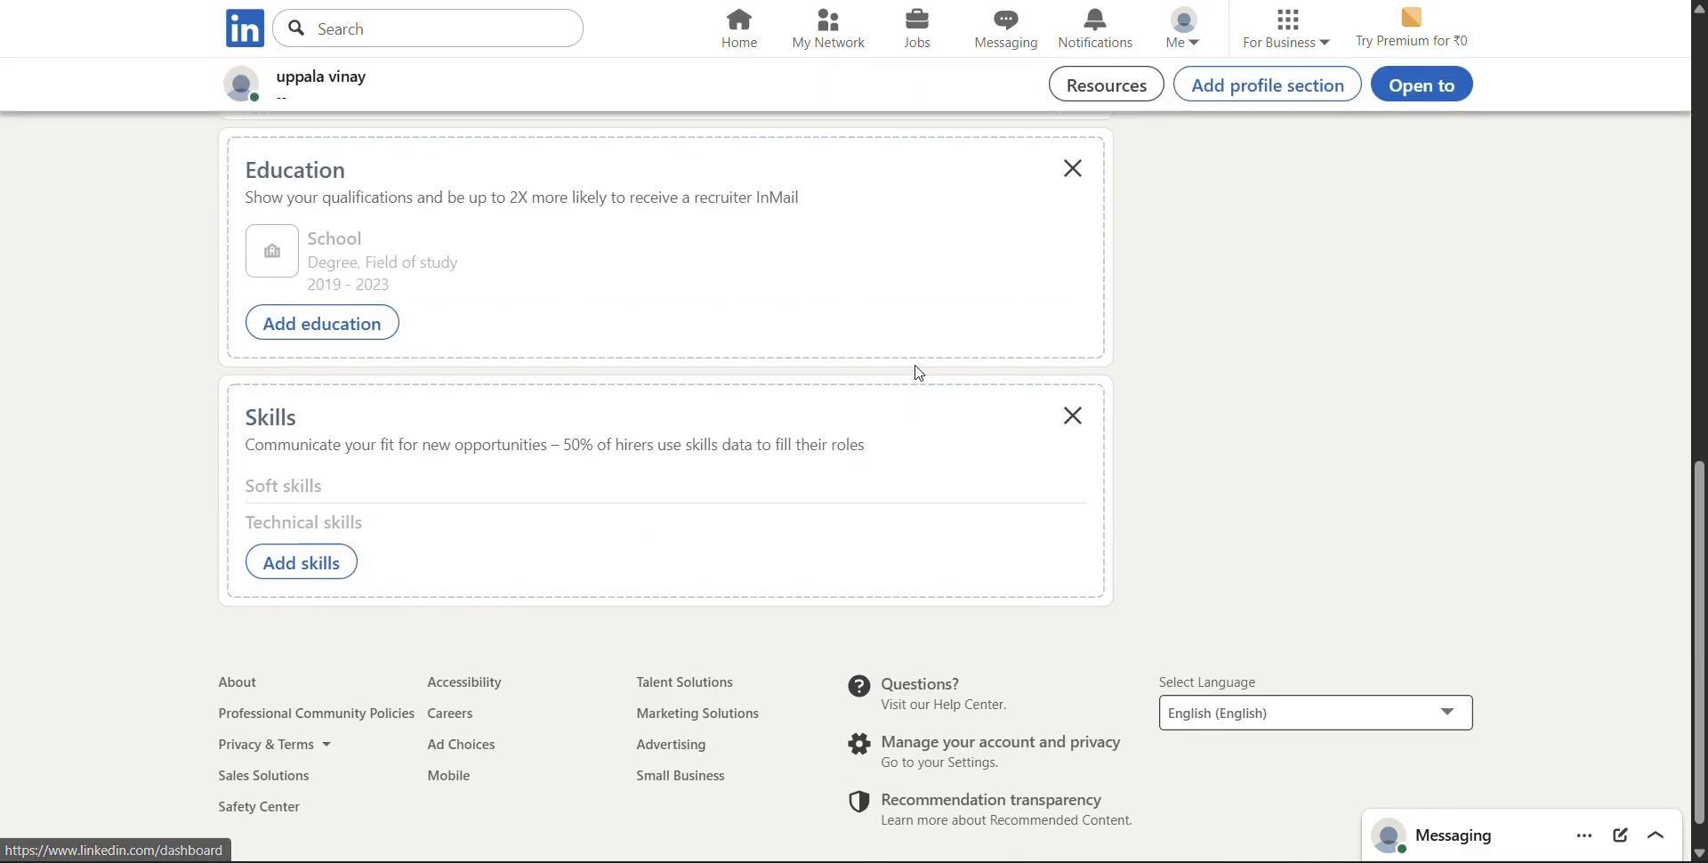
pyautogui.scroll(10, 919, 374)
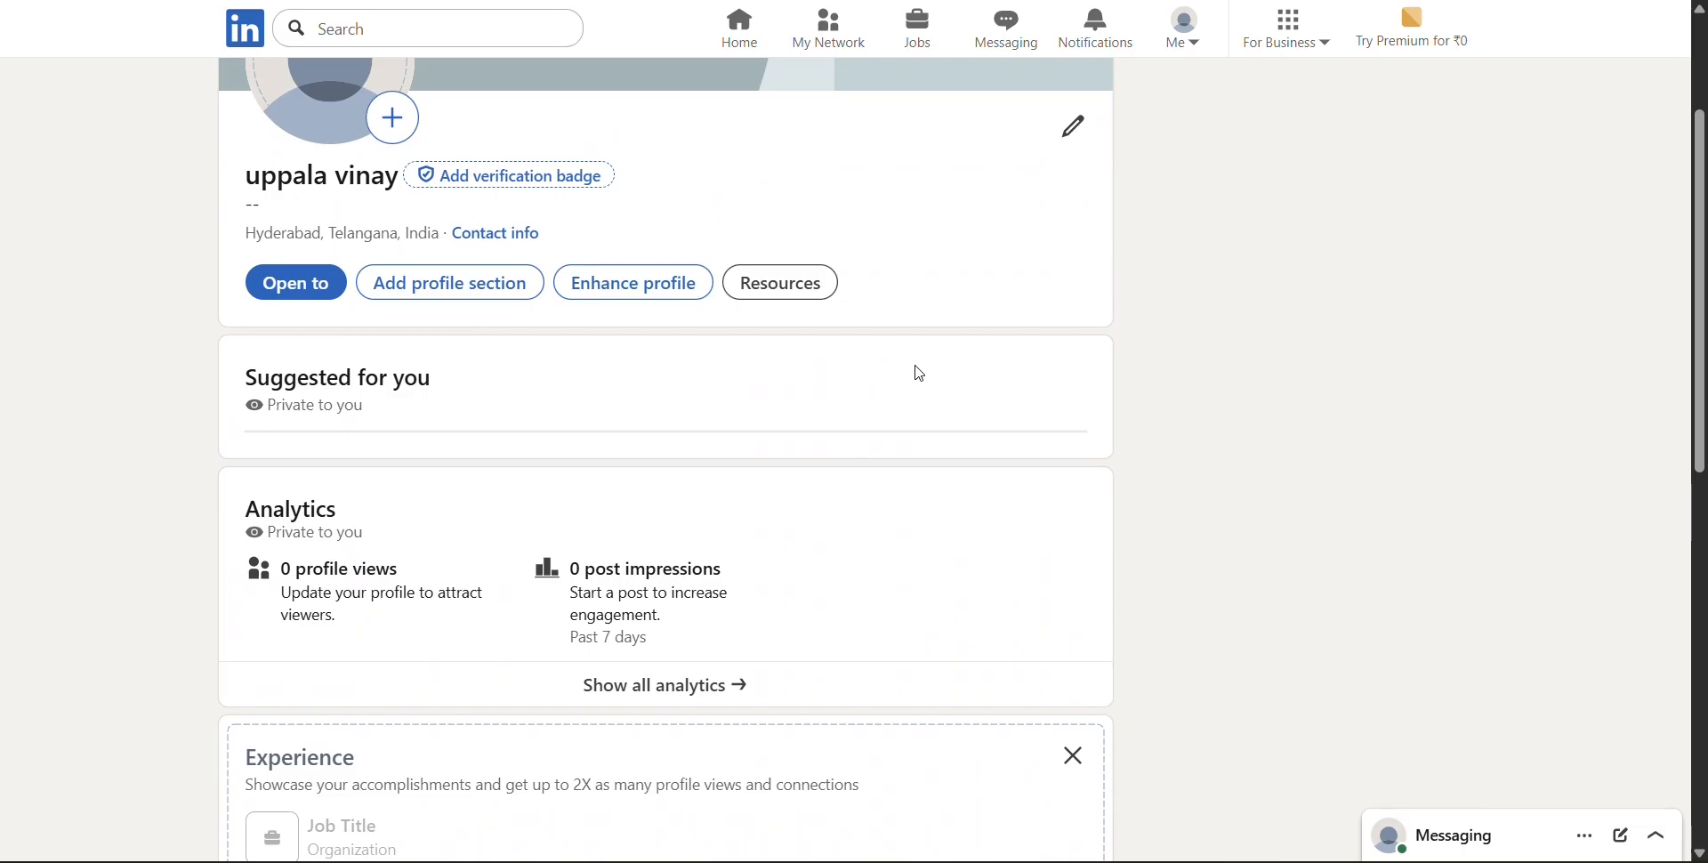
pyautogui.scroll(3, 919, 374)
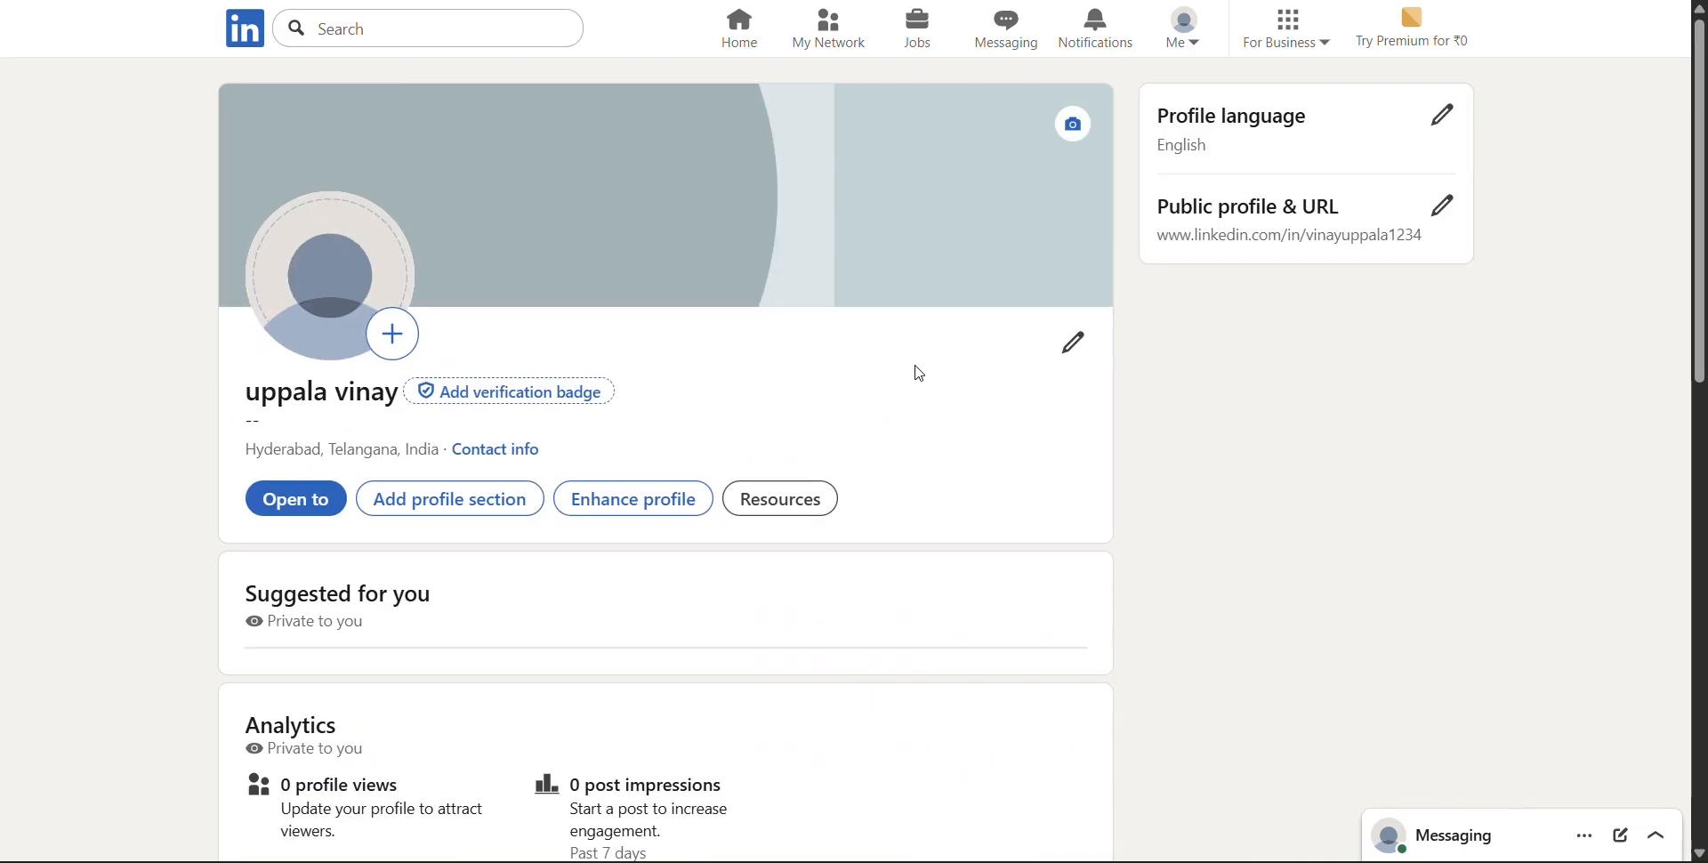
pyautogui.scroll(-8, 919, 374)
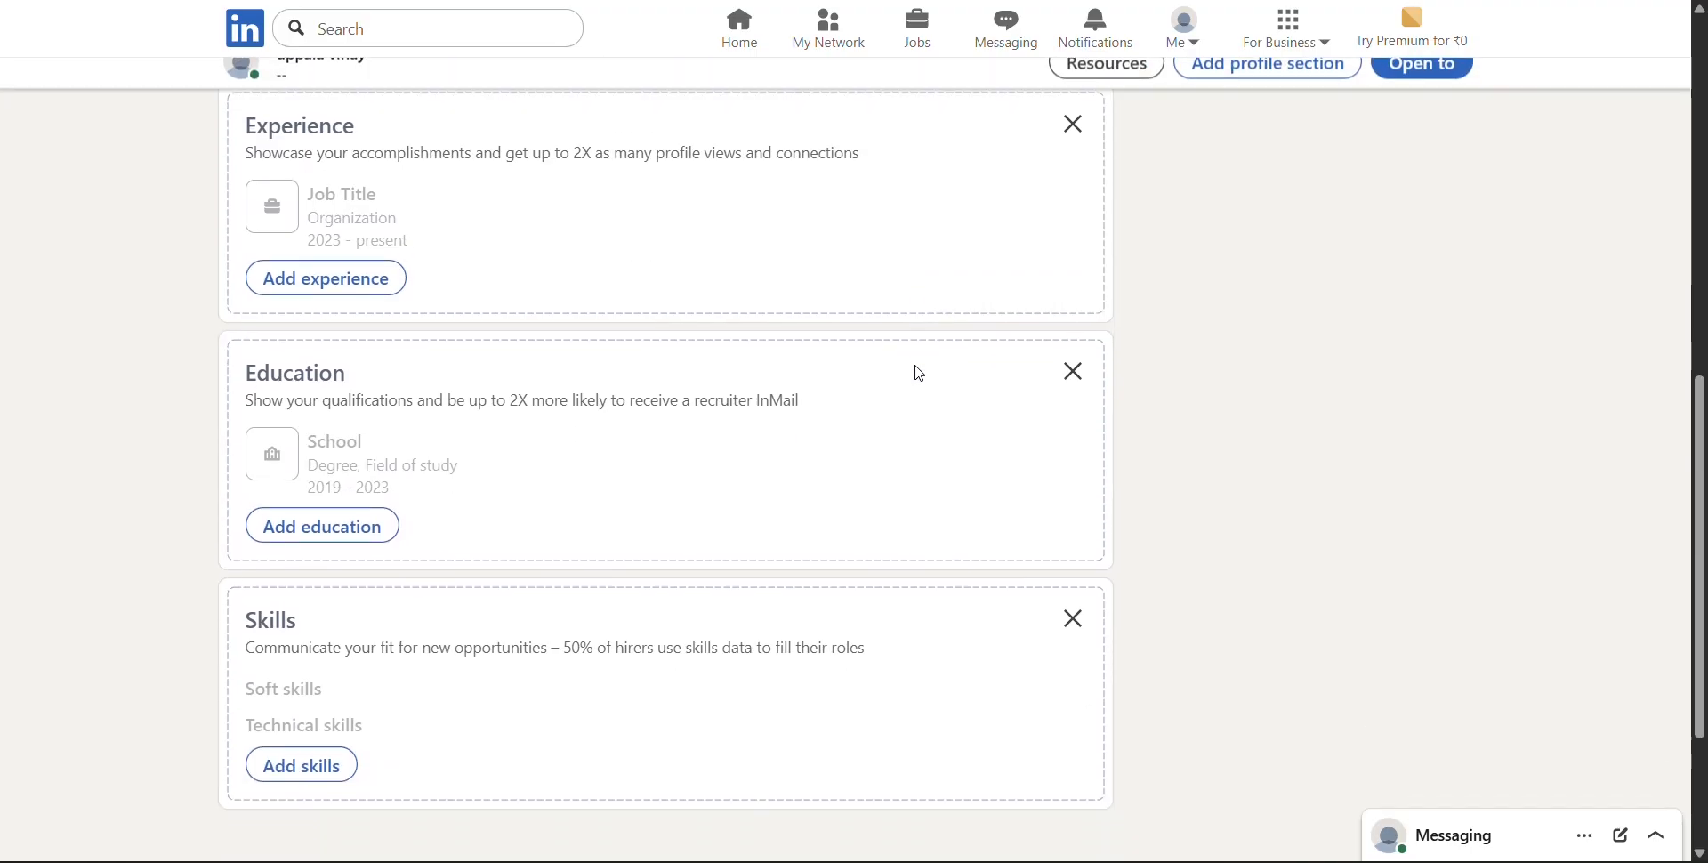
pyautogui.scroll(8, 919, 374)
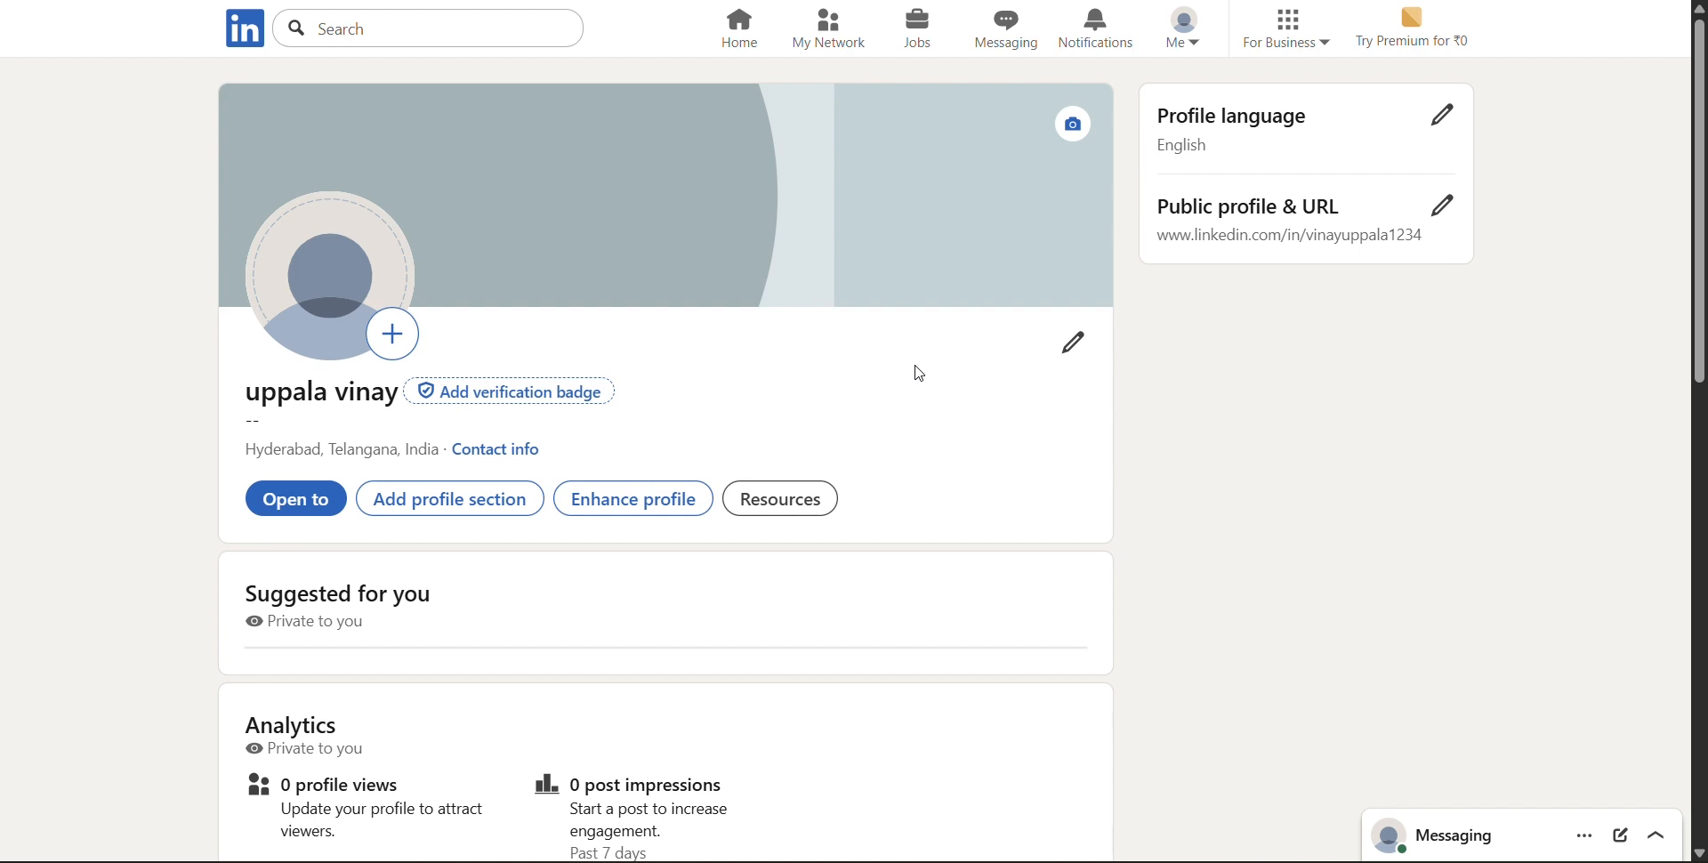
pyautogui.scroll(-6, 919, 374)
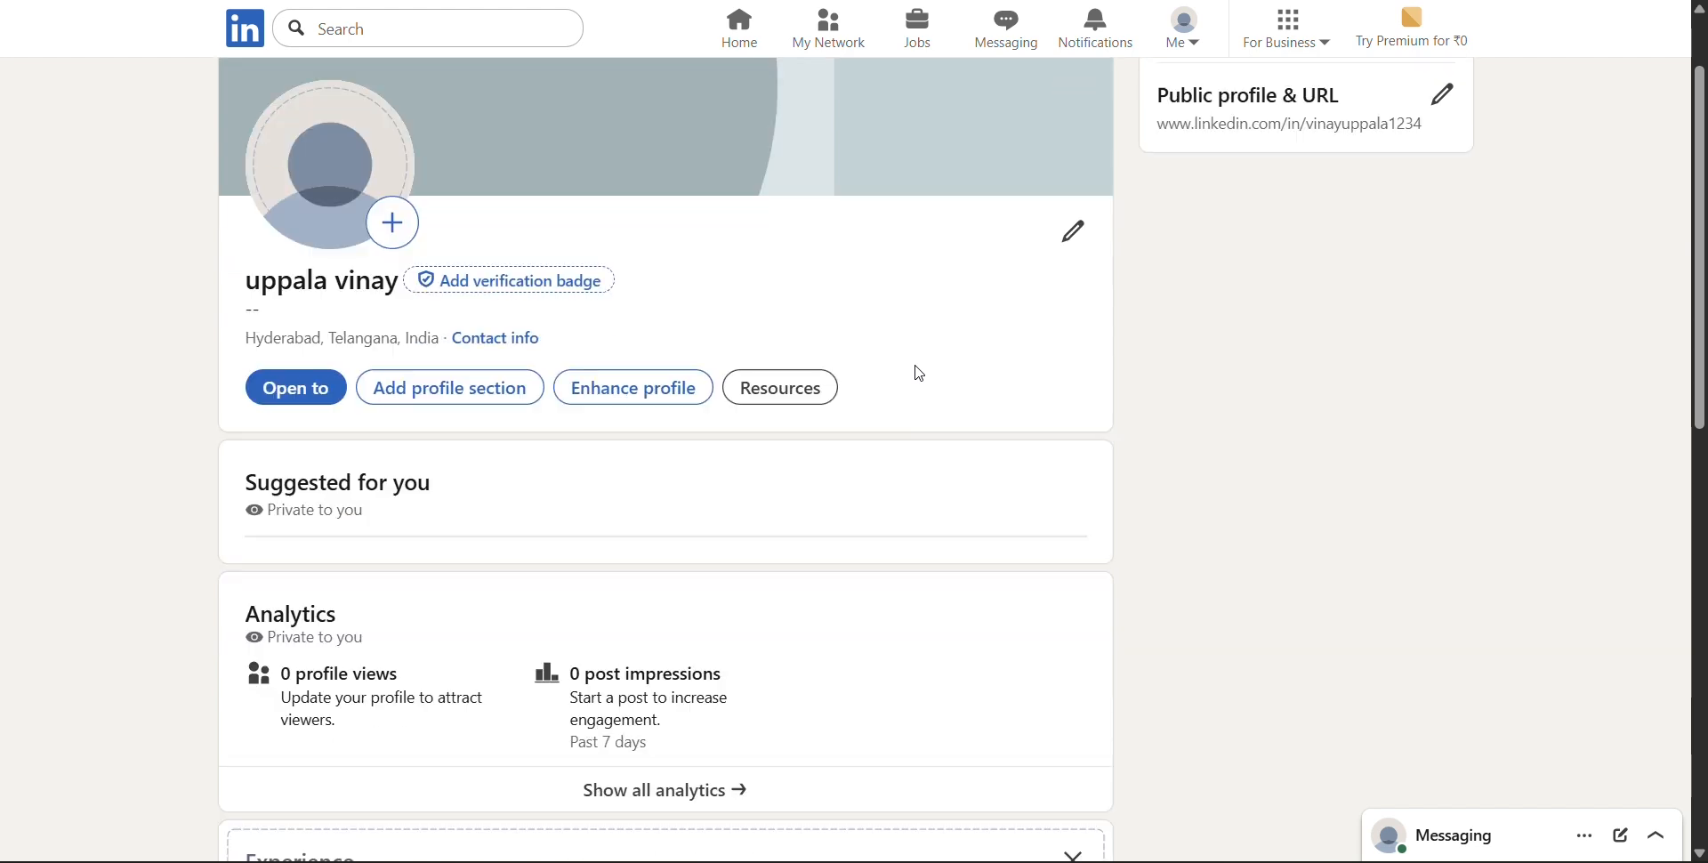
pyautogui.scroll(6, 920, 374)
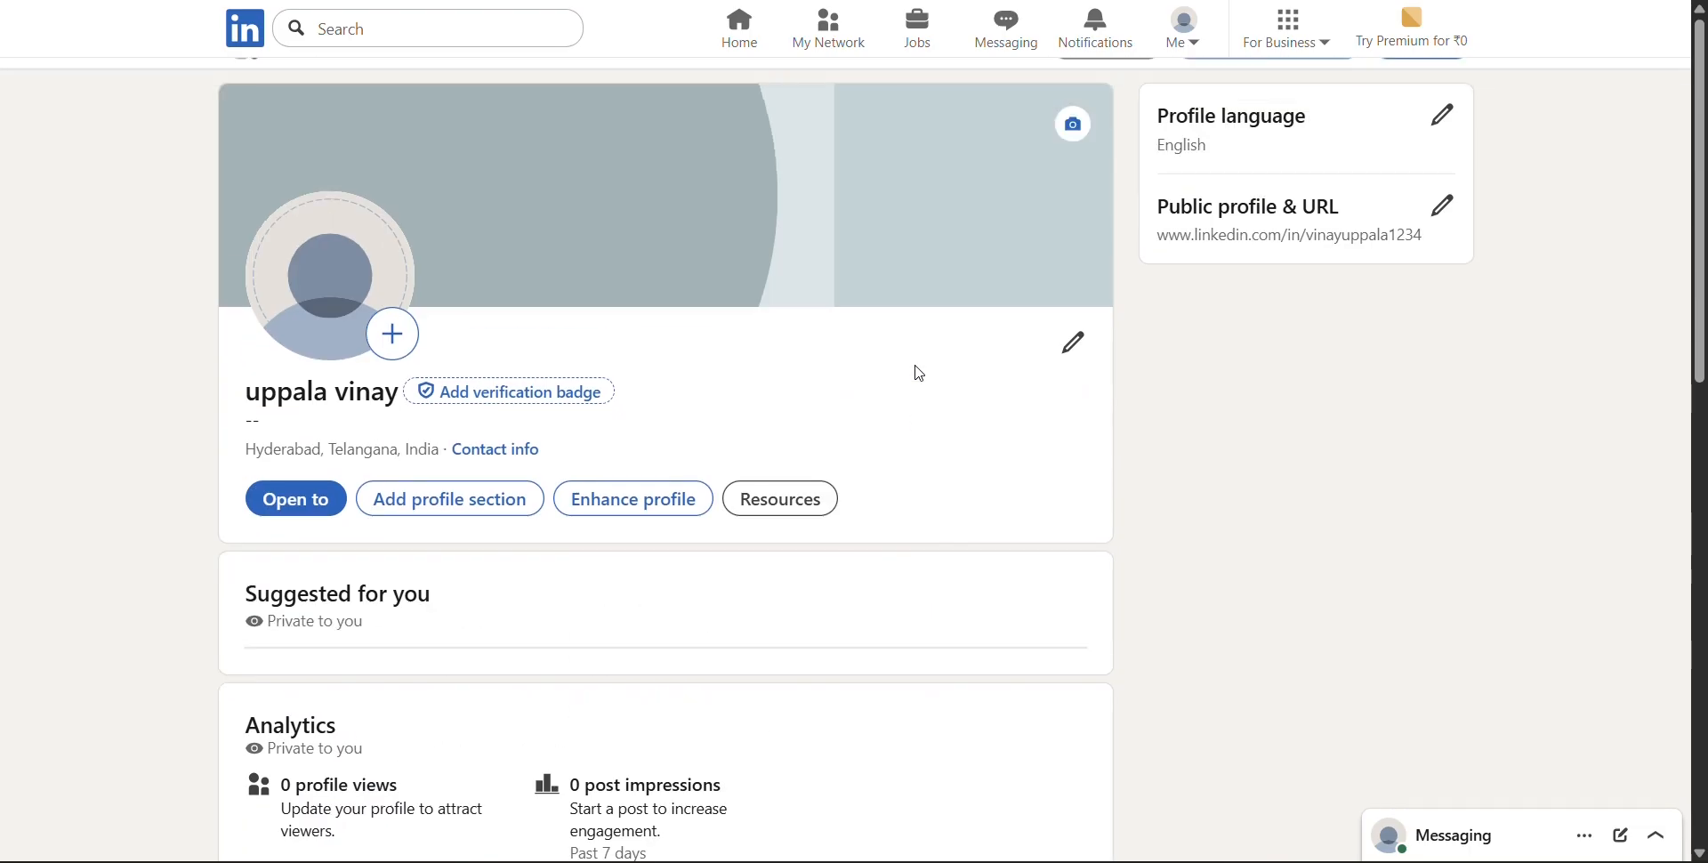
pyautogui.scroll(-12, 920, 374)
pyautogui.scroll(3, 919, 373)
pyautogui.scroll(7, 920, 373)
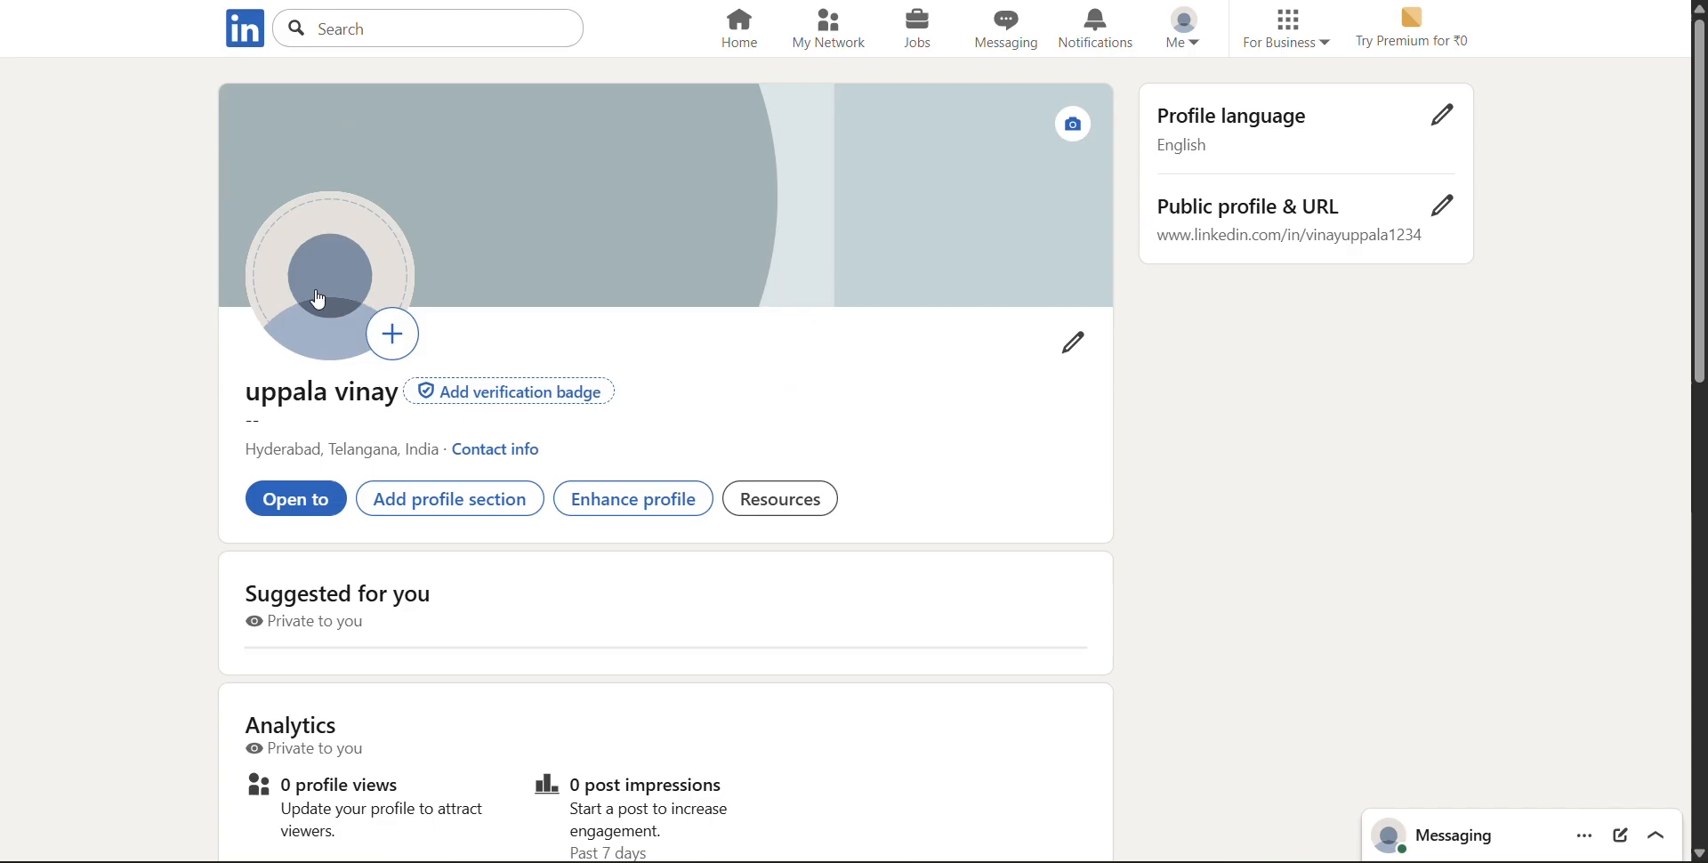
# Upload the image file "Linkedin Profile Pic copy" as the new profile photo
pyautogui.click(409, 354)
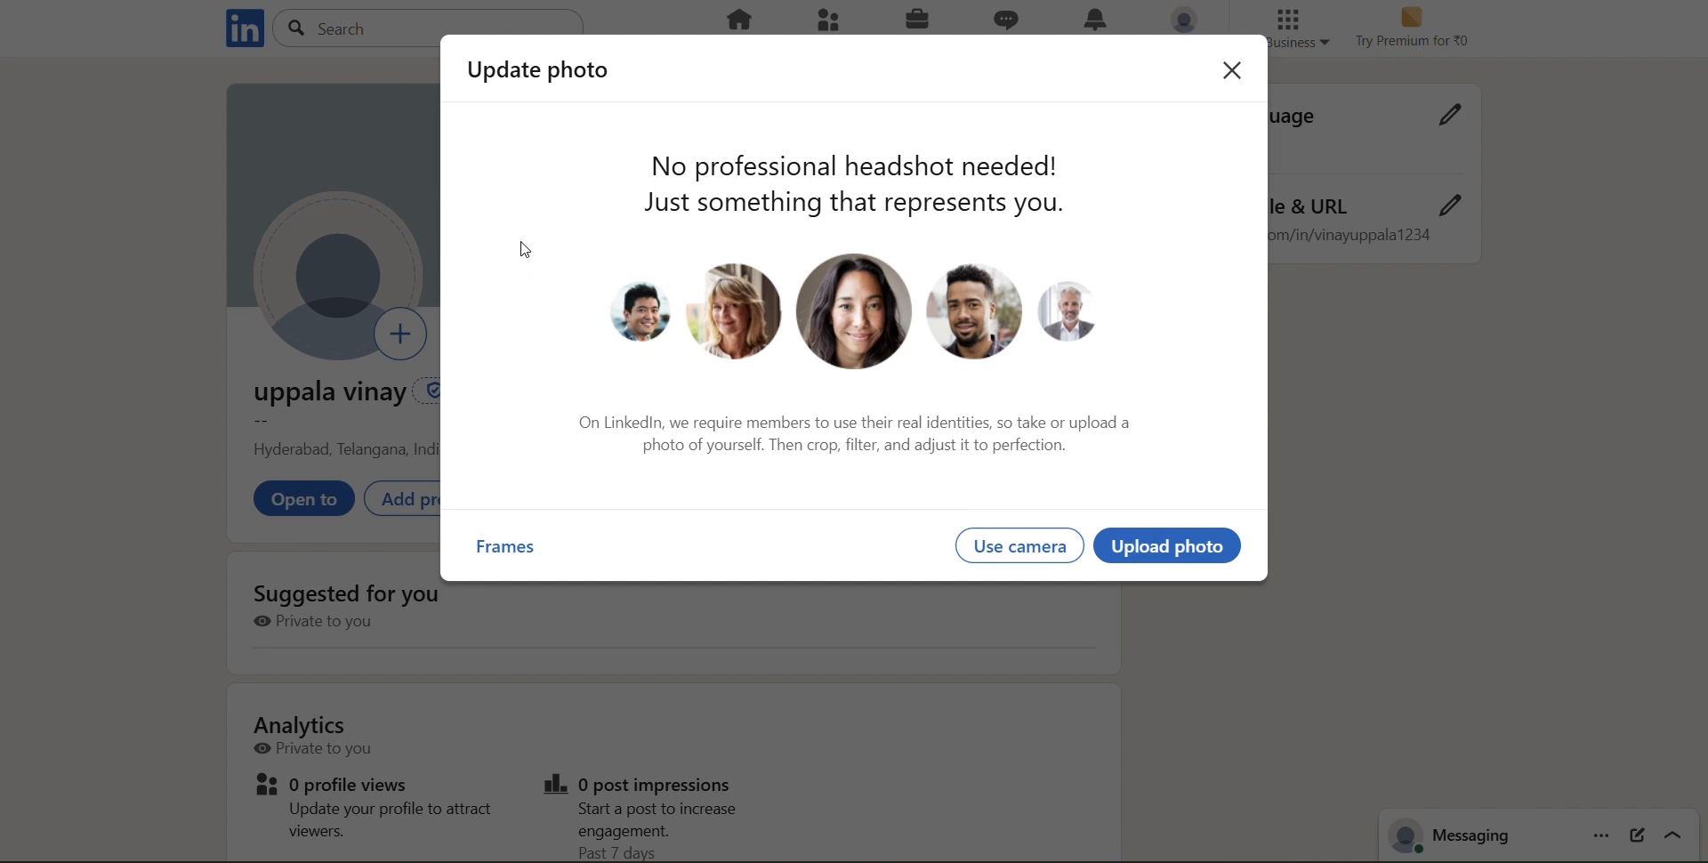
pyautogui.press('Escape')
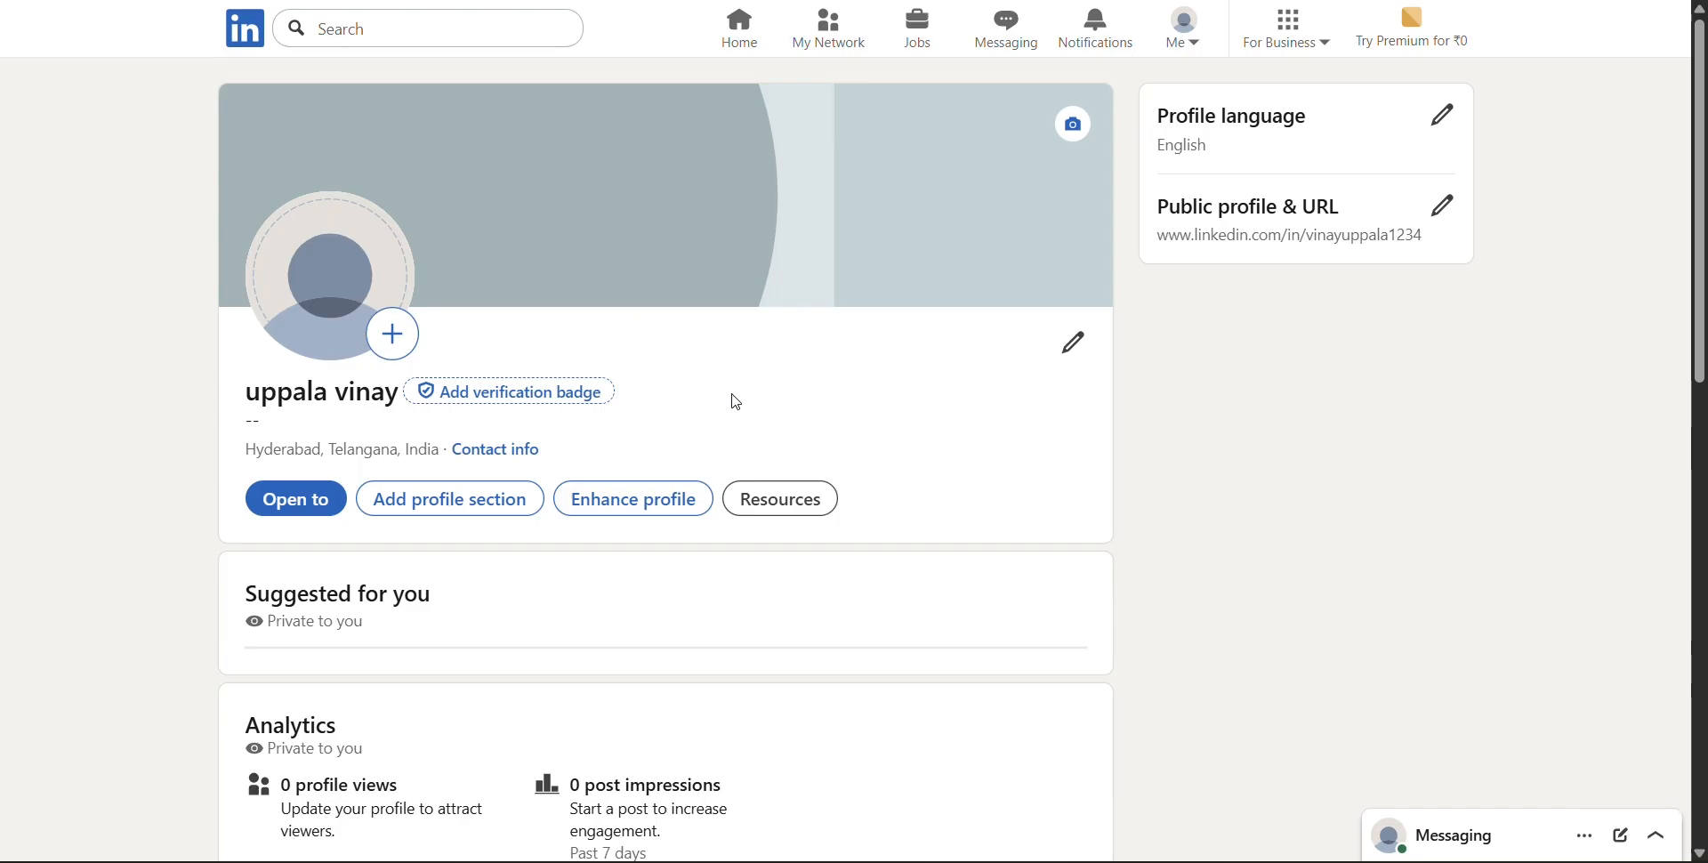
pyautogui.click(408, 336)
pyautogui.click(1166, 552)
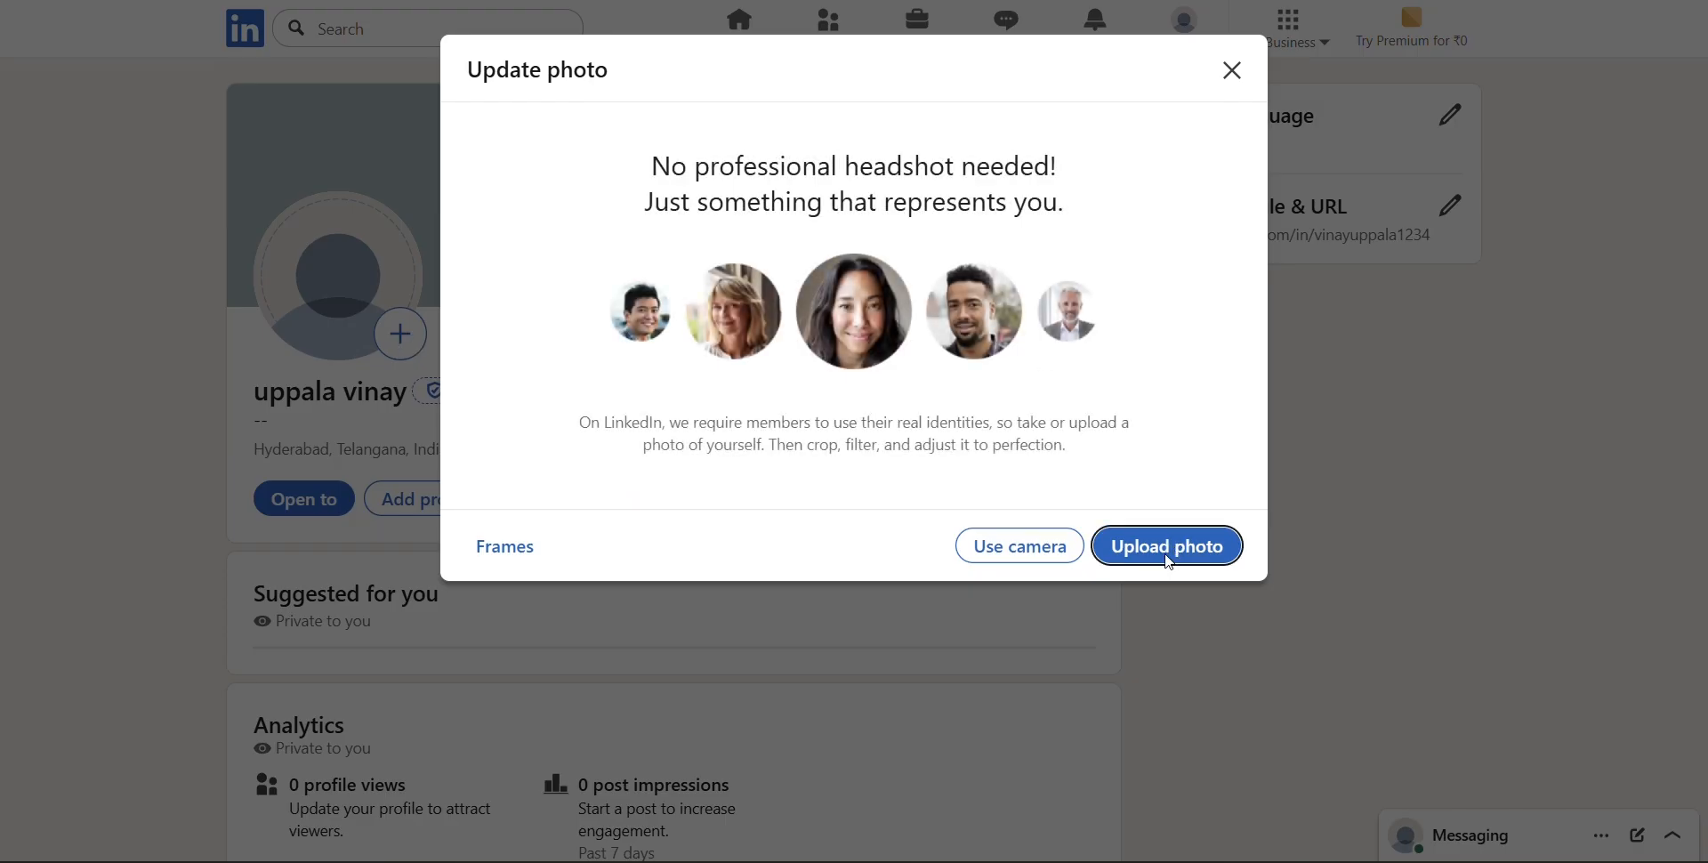
pyautogui.scroll(-2, 377, 100)
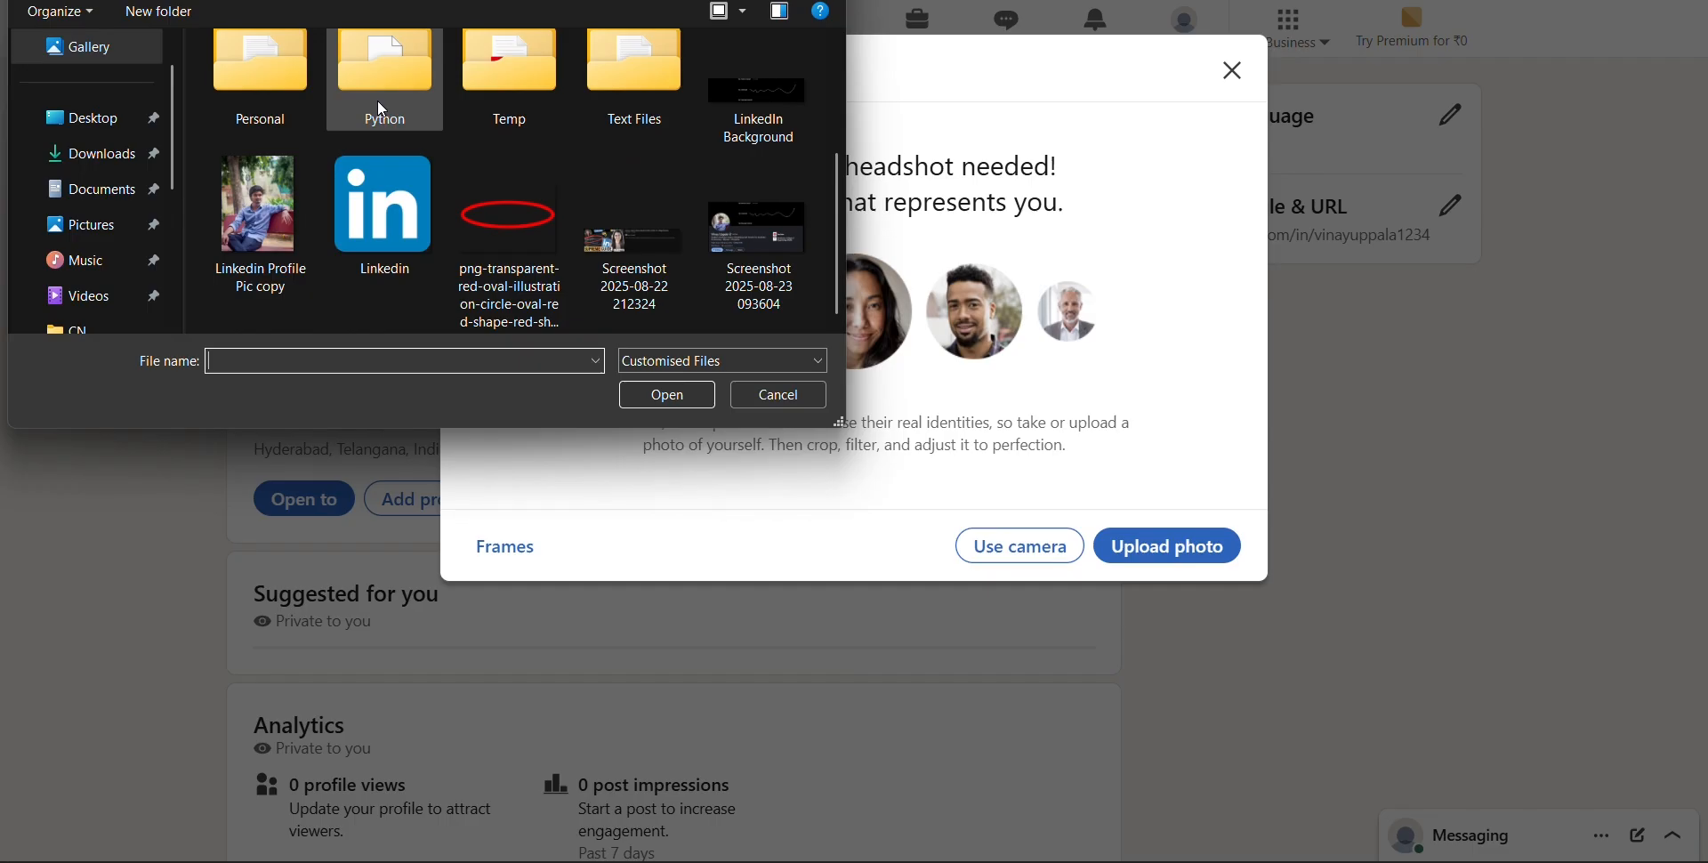
pyautogui.doubleClick(259, 208)
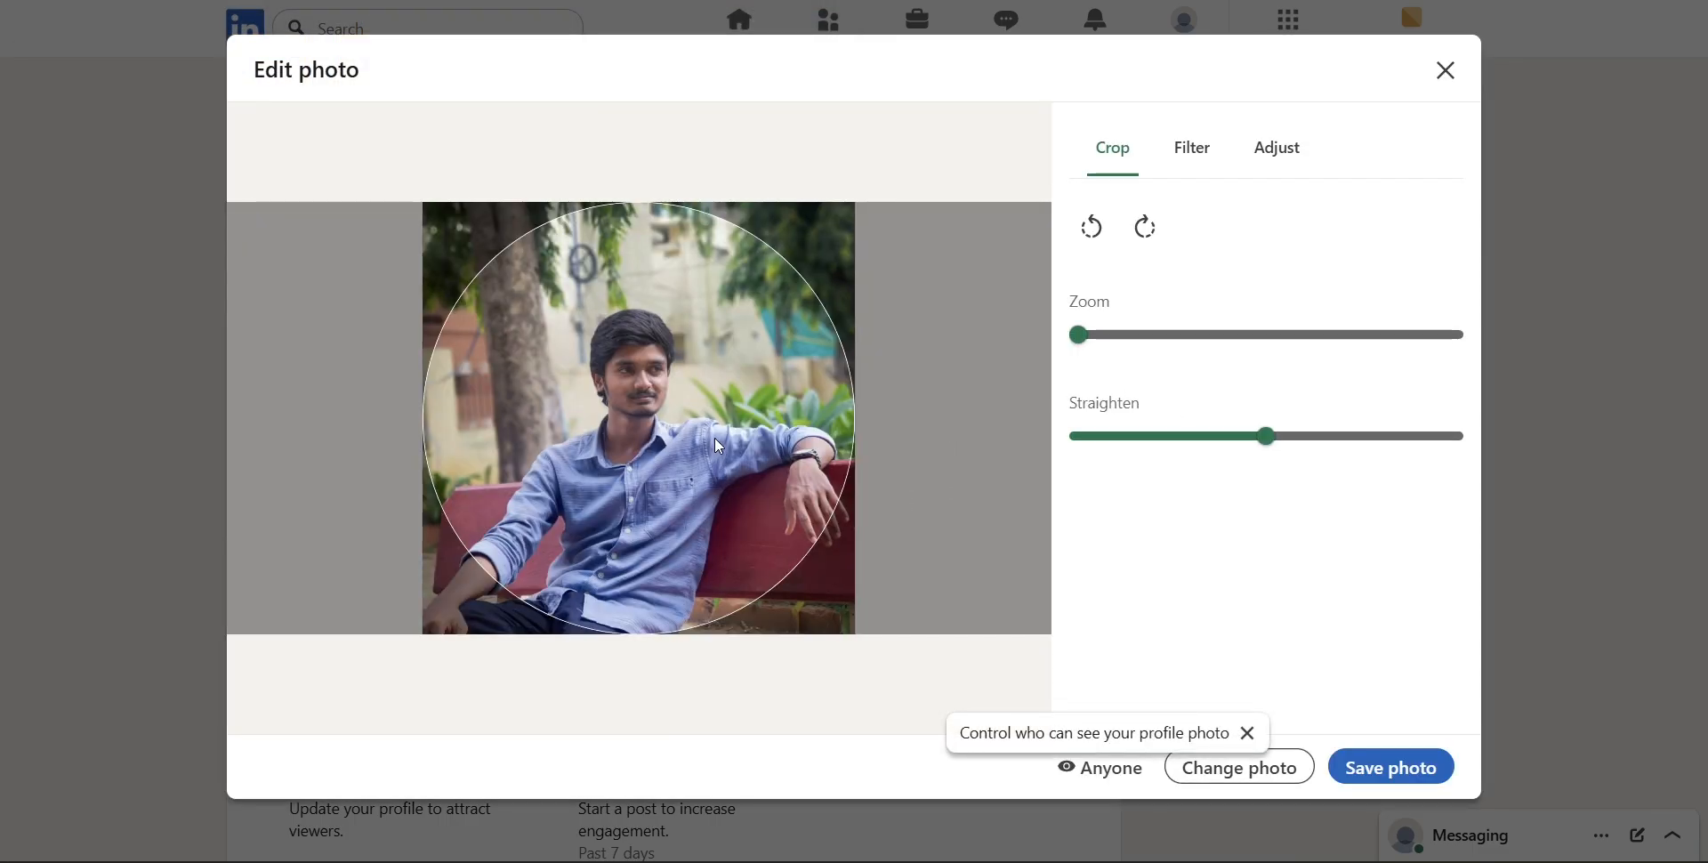
# Crop the profile photo by zooming in slightly and positioning the person within the circle, and save it
pyautogui.moveTo(719, 445); pyautogui.dragTo(716, 402)
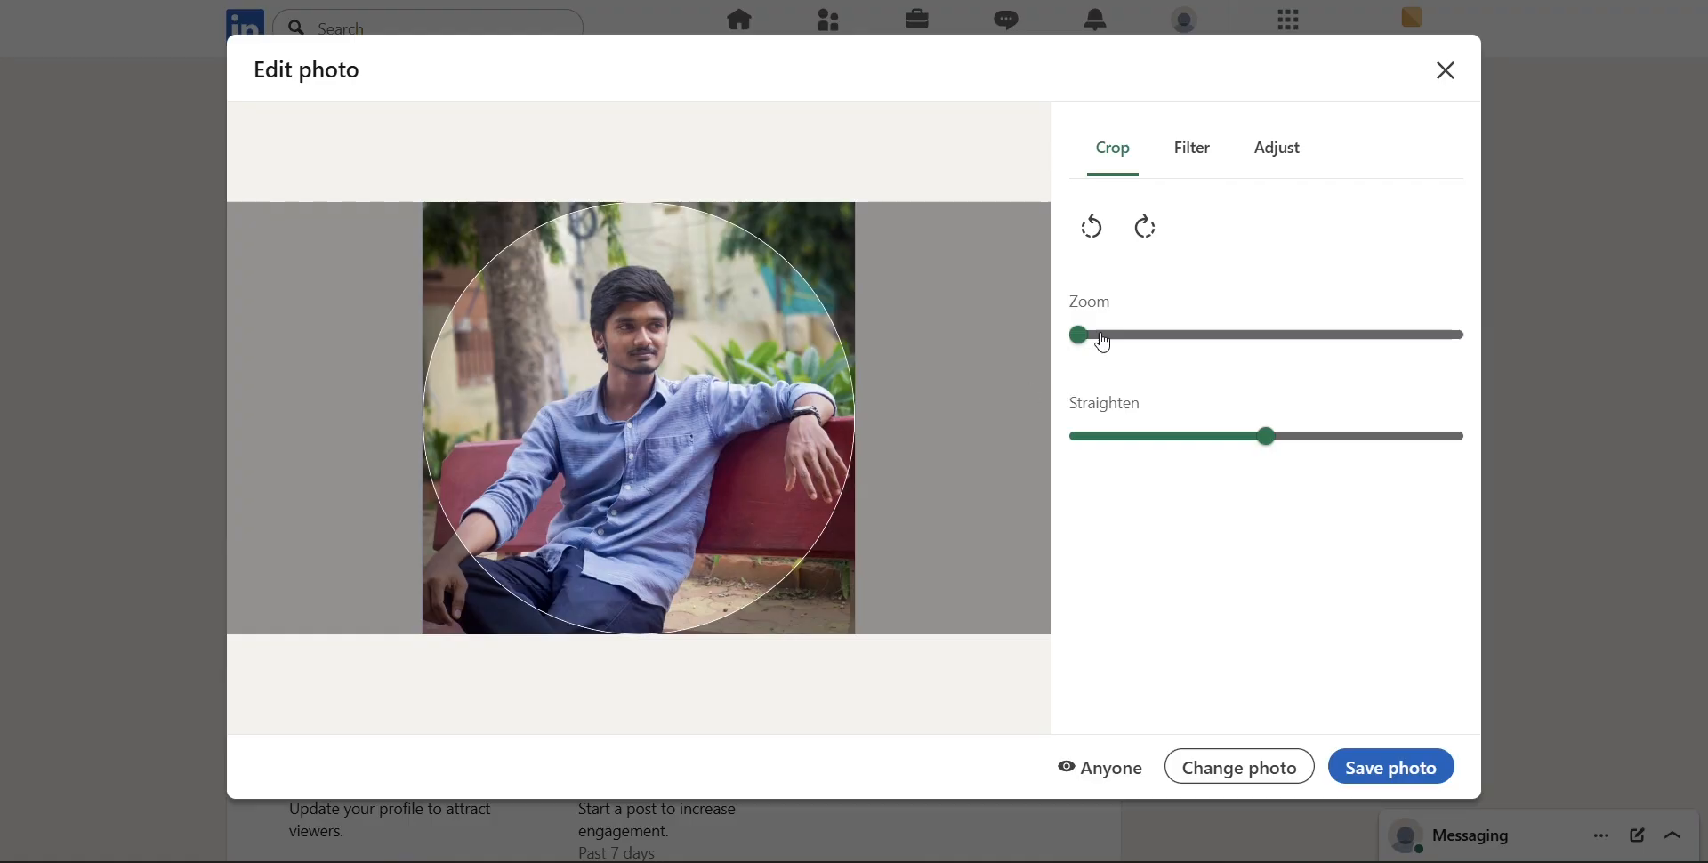
pyautogui.moveTo(1080, 338)
pyautogui.mouseDown()
pyautogui.moveTo(1112, 349)
pyautogui.moveTo(1078, 352)
pyautogui.mouseUp()
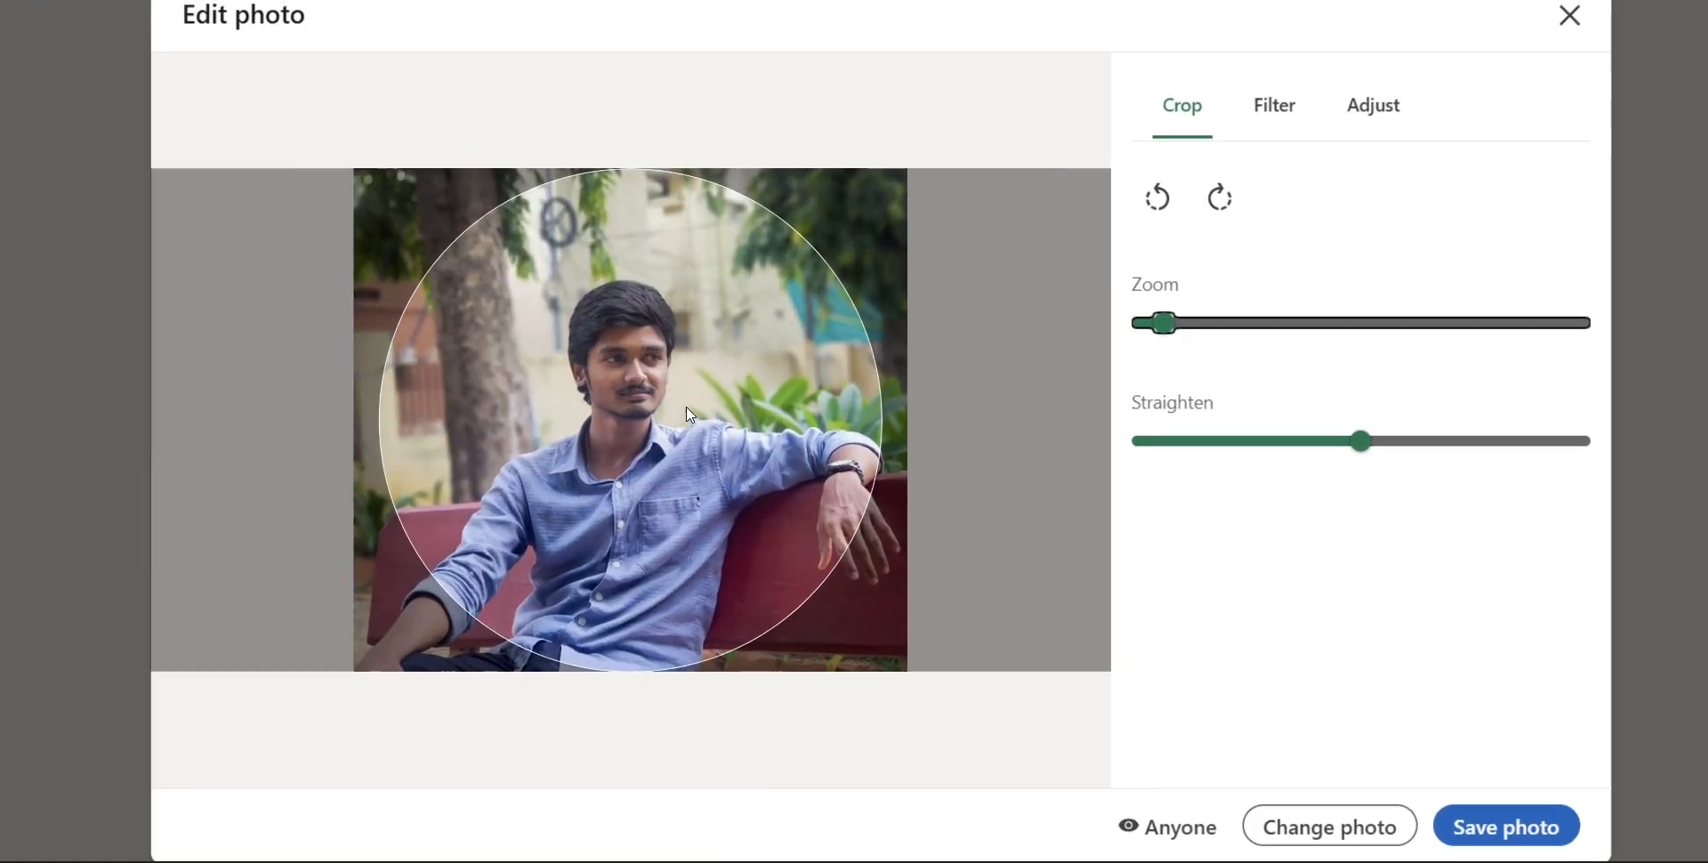
pyautogui.moveTo(724, 456); pyautogui.dragTo(723, 431)
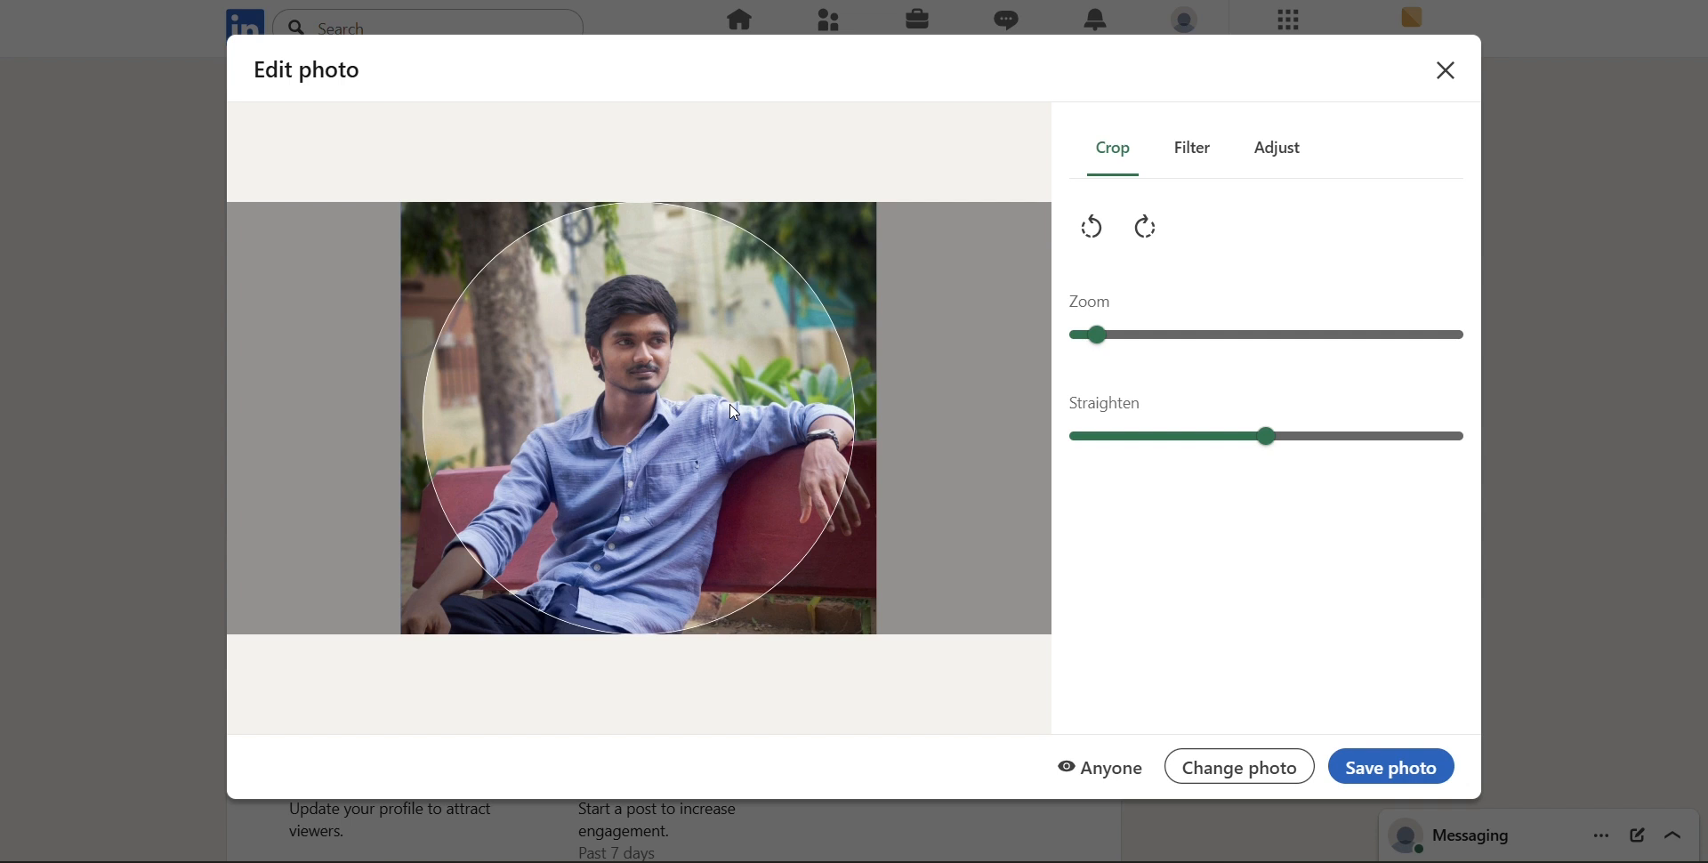
pyautogui.click(1121, 343)
pyautogui.click(1118, 335)
pyautogui.click(1118, 335)
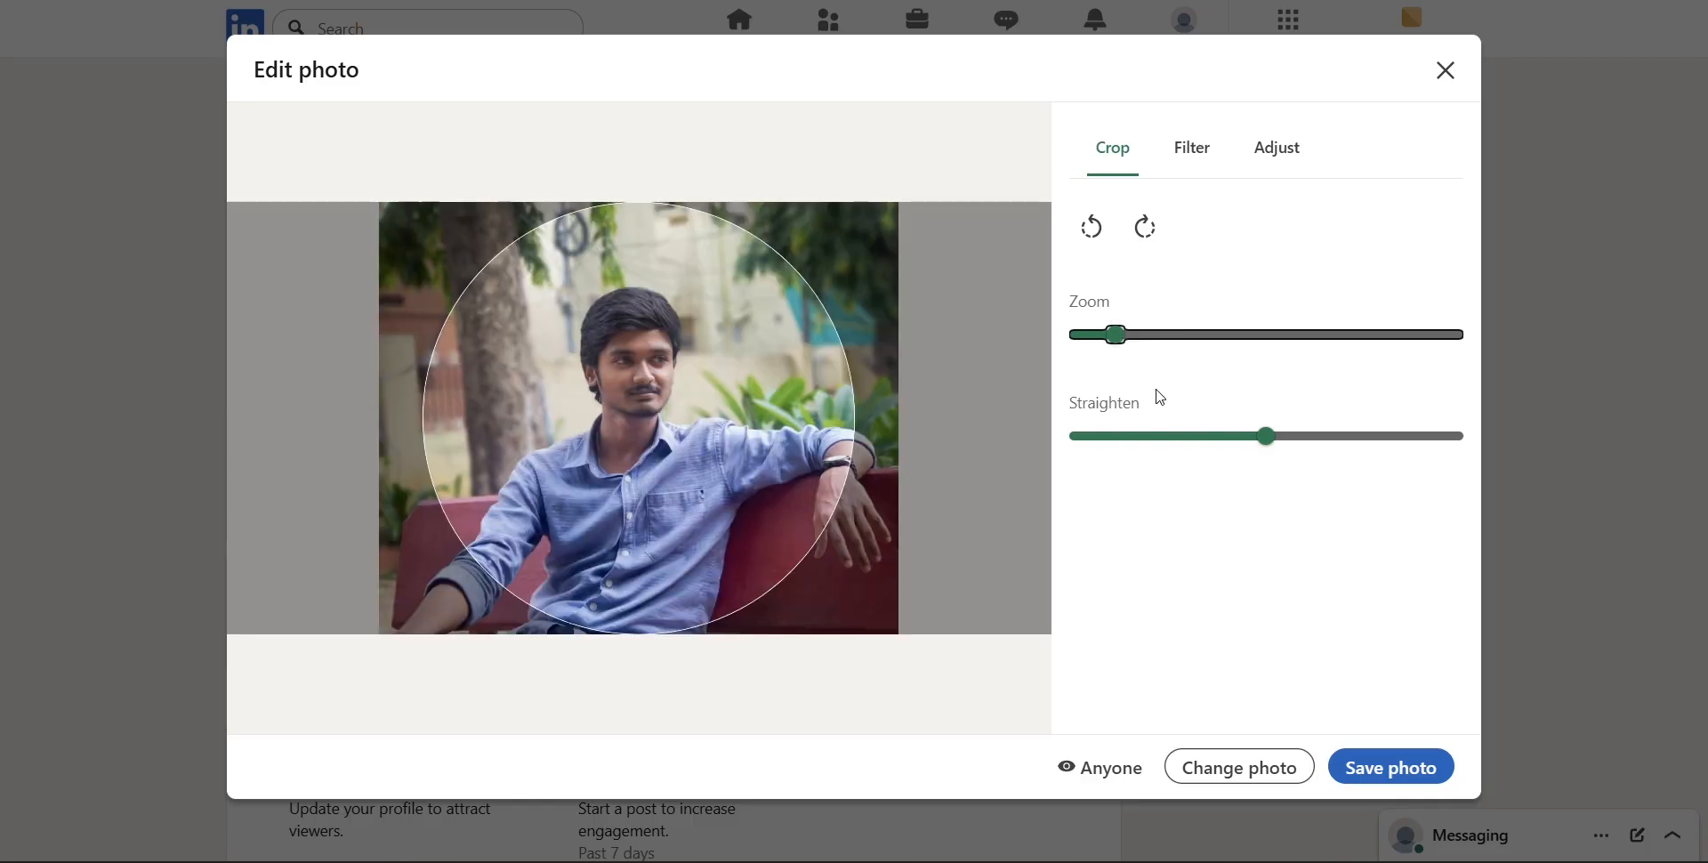
pyautogui.click(1392, 767)
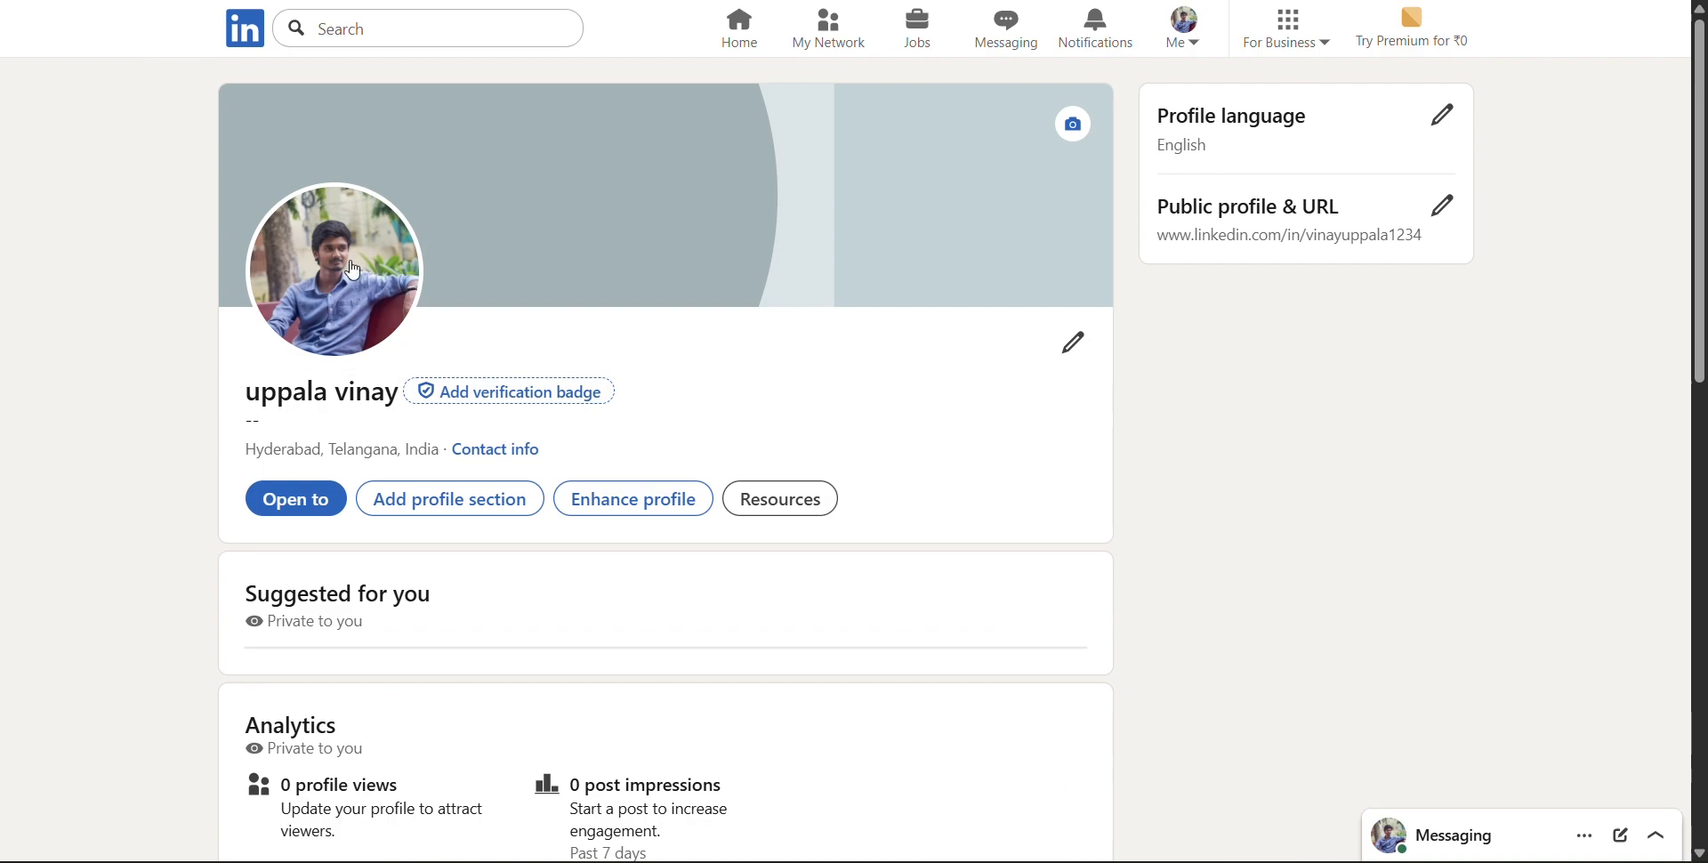
# Save the profile photo's visibility as Anyone and return to the profile page
pyautogui.click(361, 270)
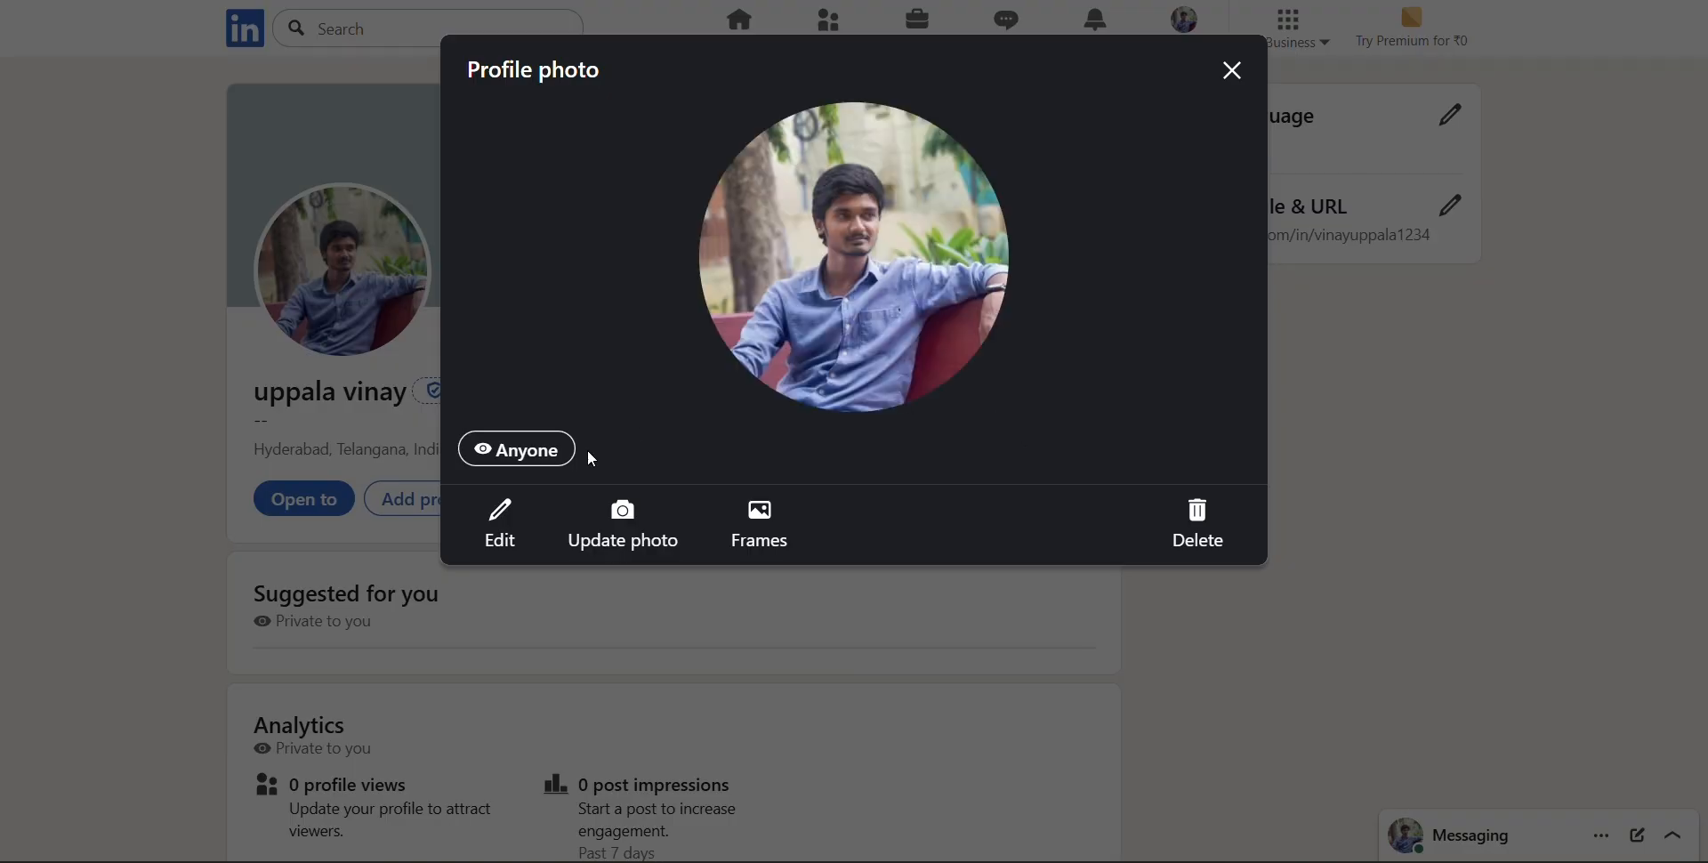
pyautogui.click(562, 460)
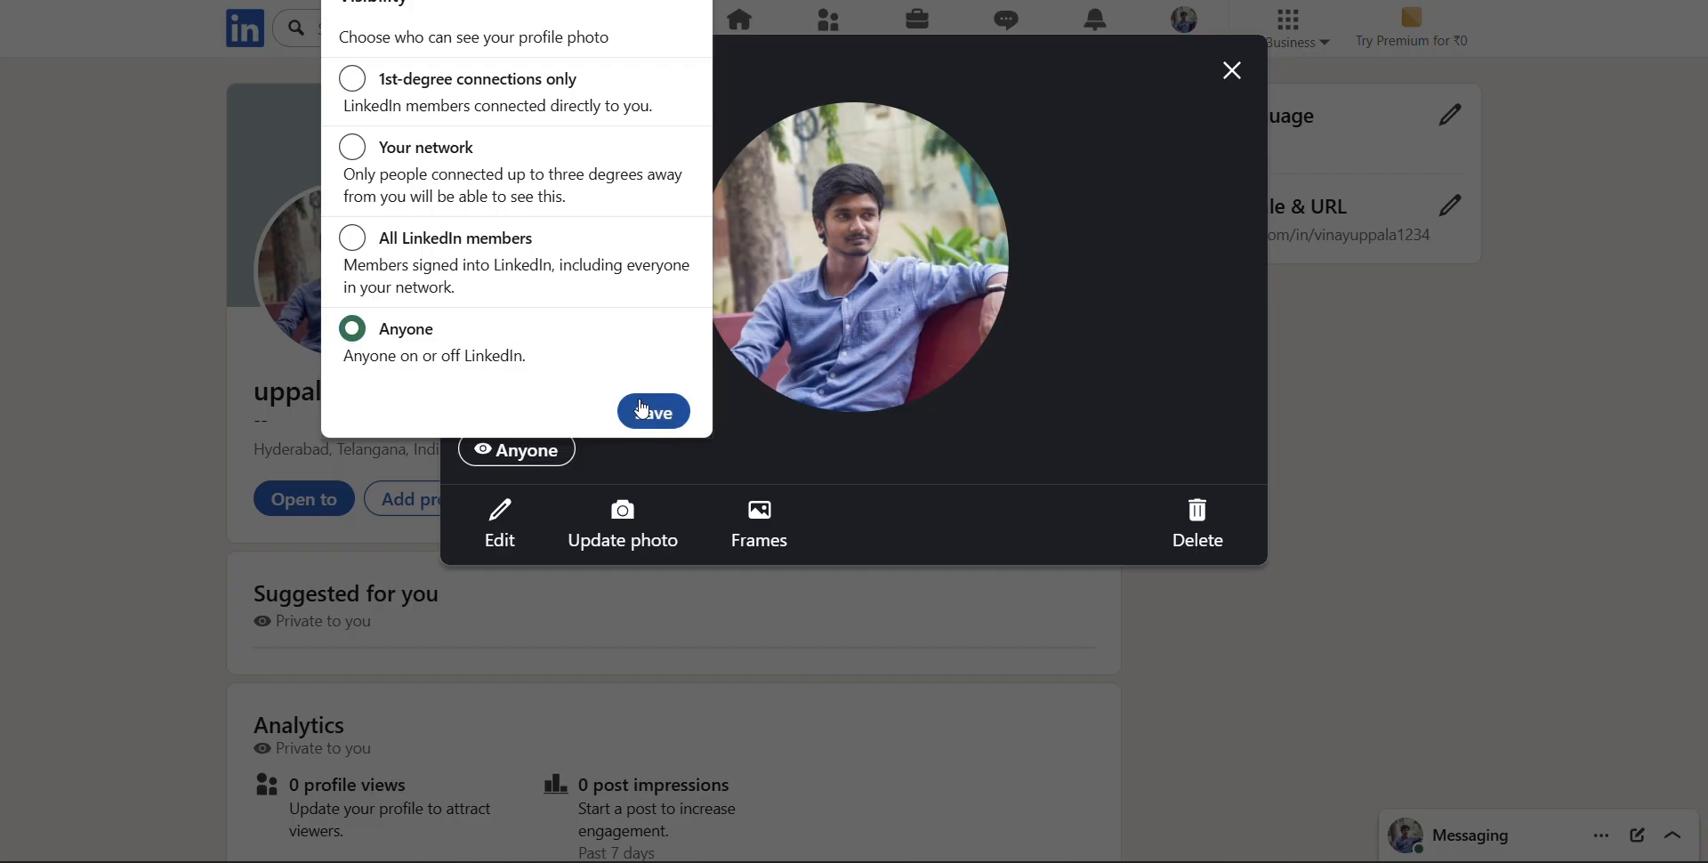
pyautogui.click(642, 409)
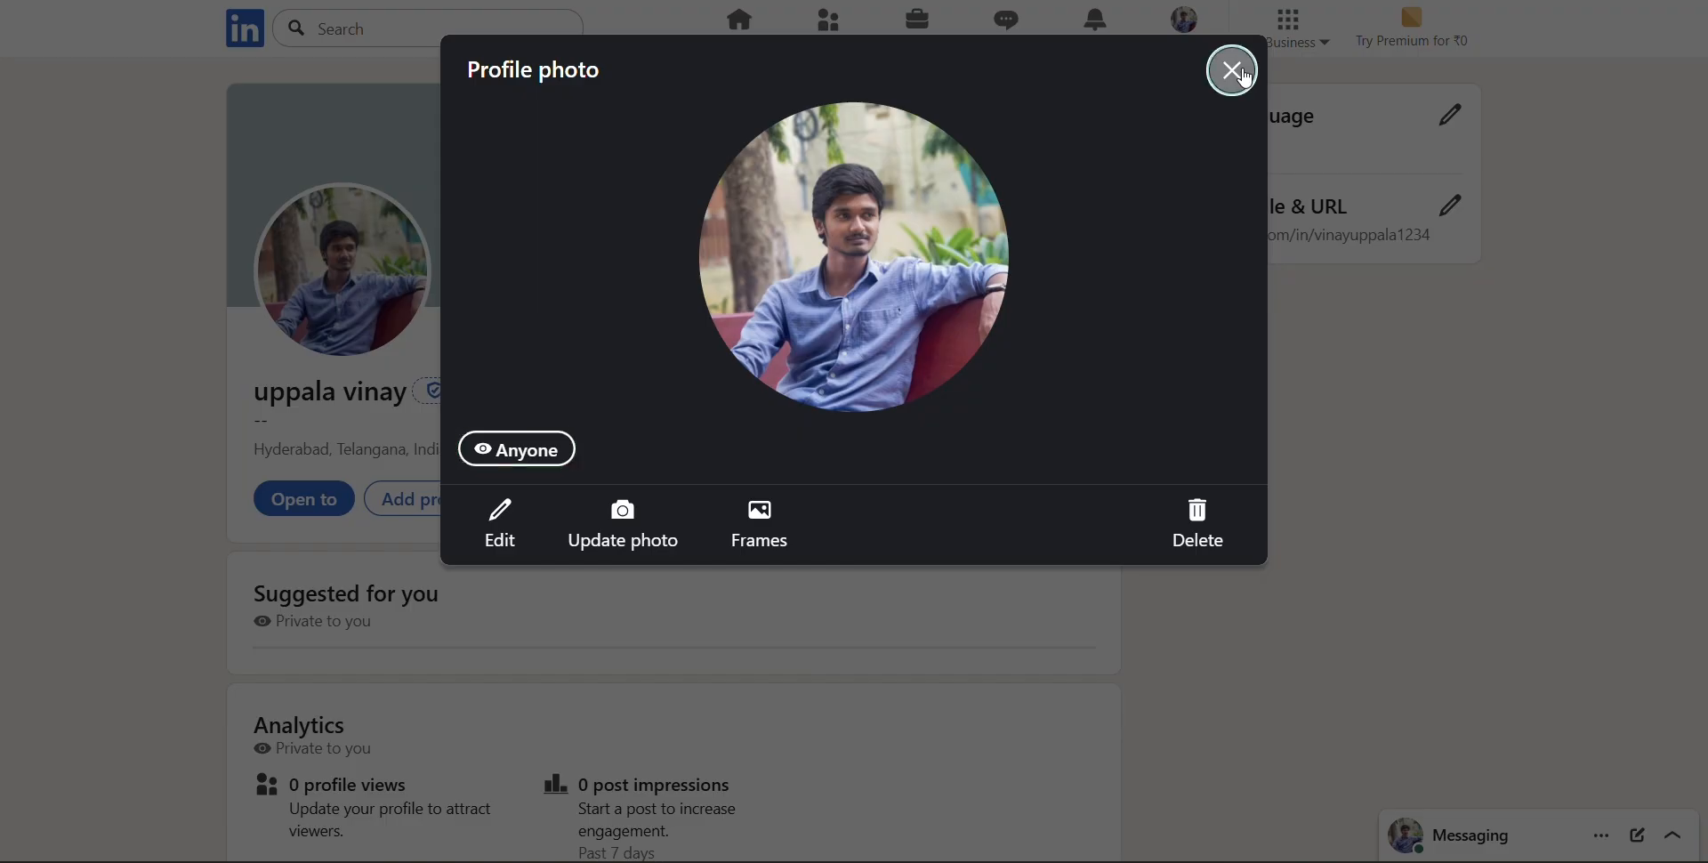
pyautogui.click(1244, 76)
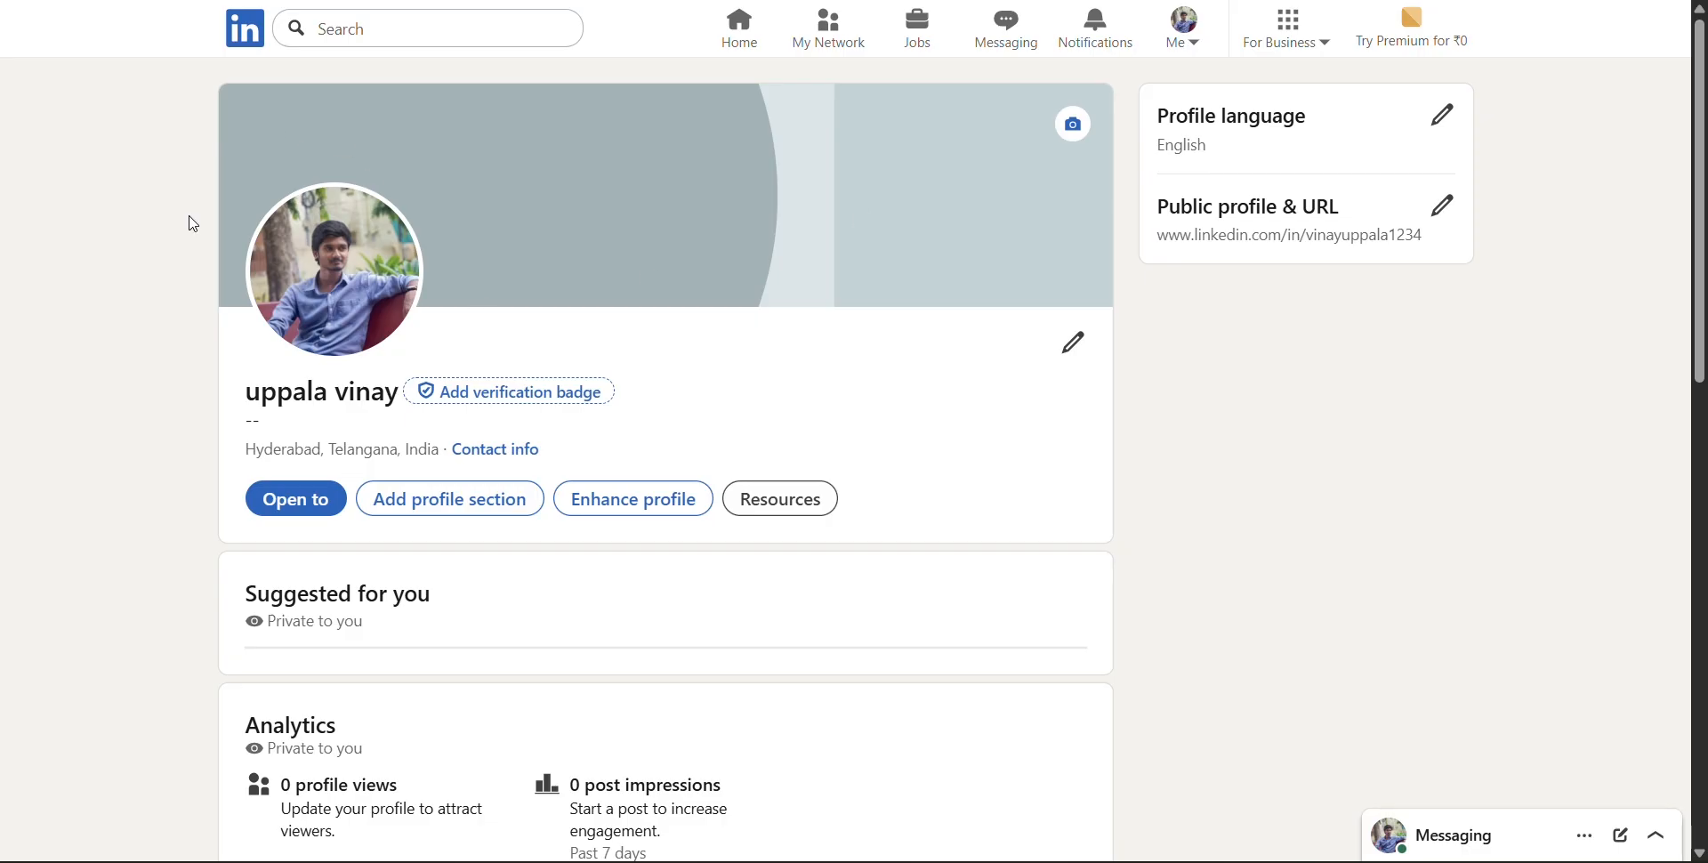
pyautogui.click(365, 304)
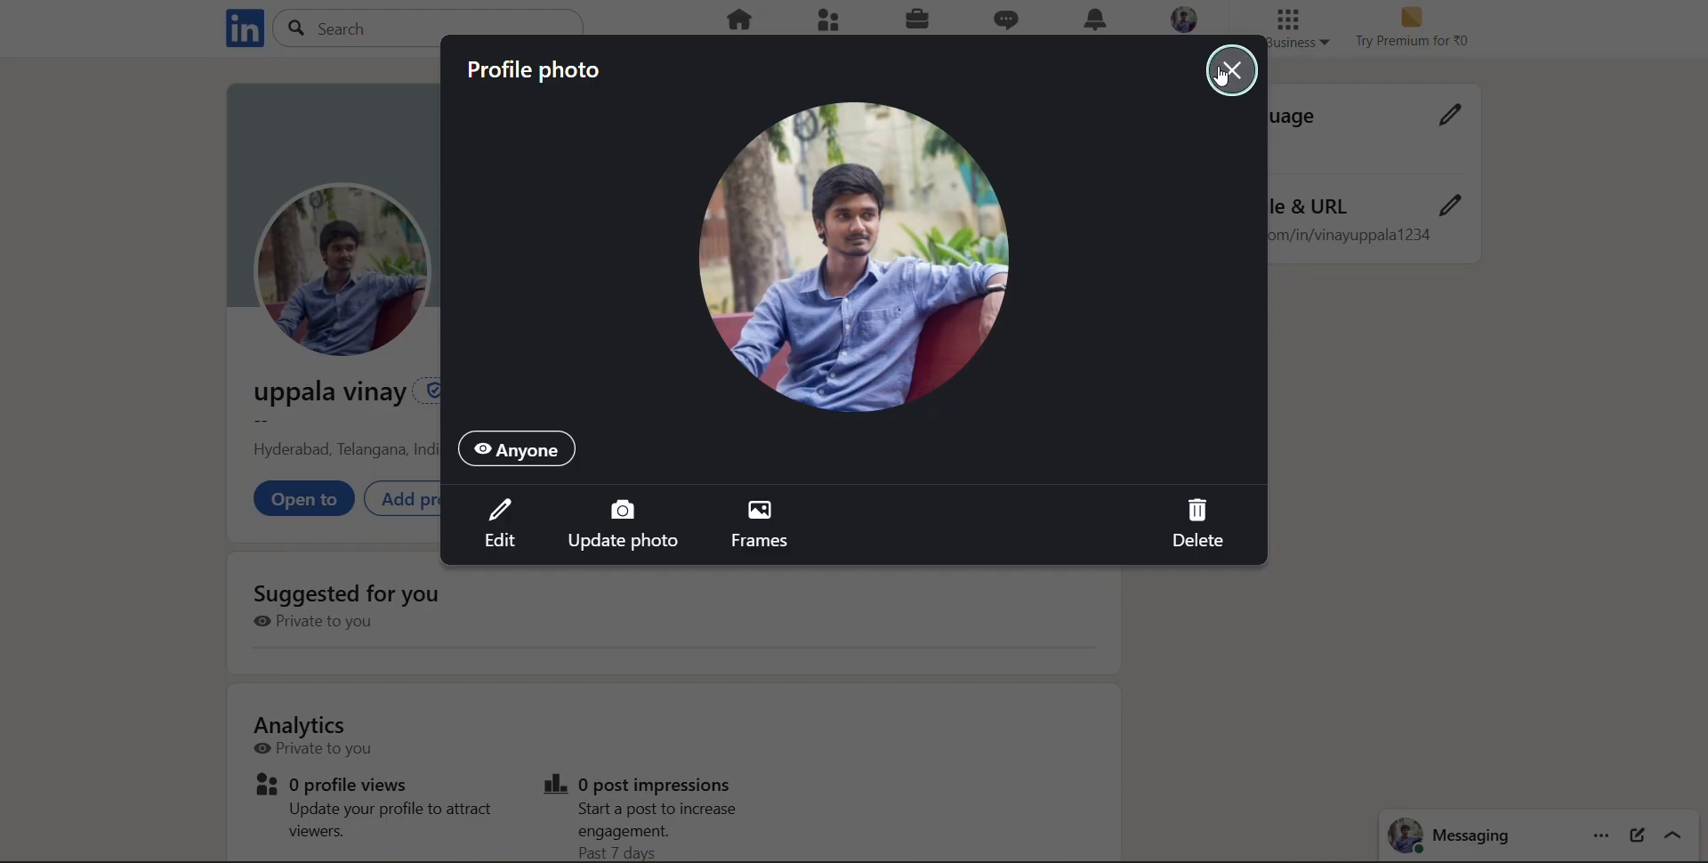
pyautogui.click(1232, 71)
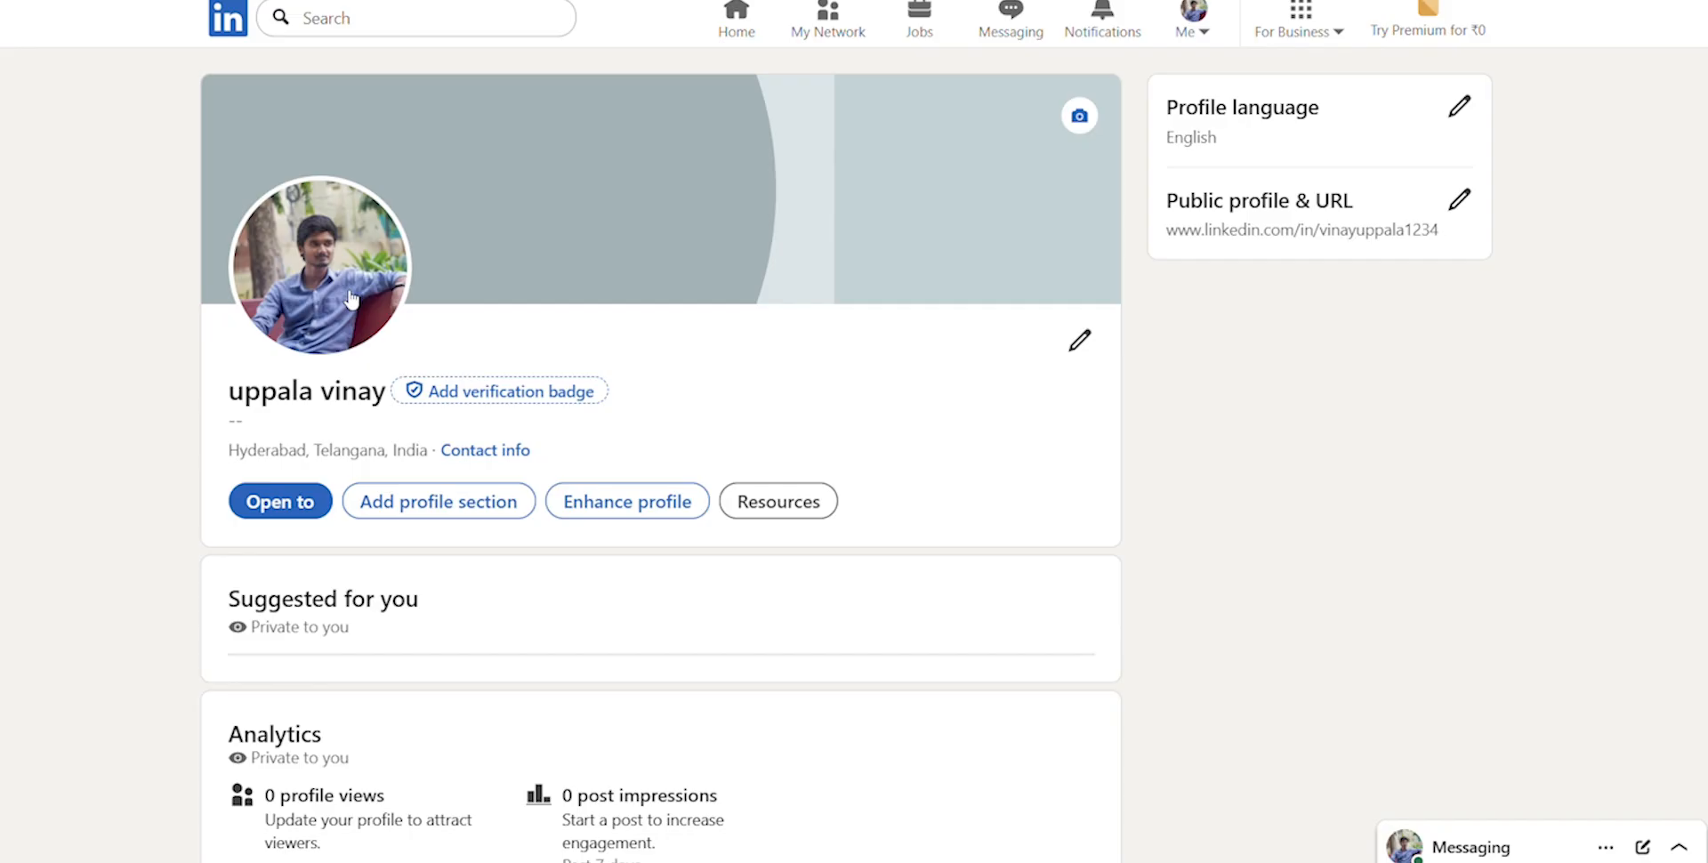
# Review the profile photo's visibility options again, keeping Anyone selected, and close the photo view
pyautogui.click(352, 299)
pyautogui.click(516, 450)
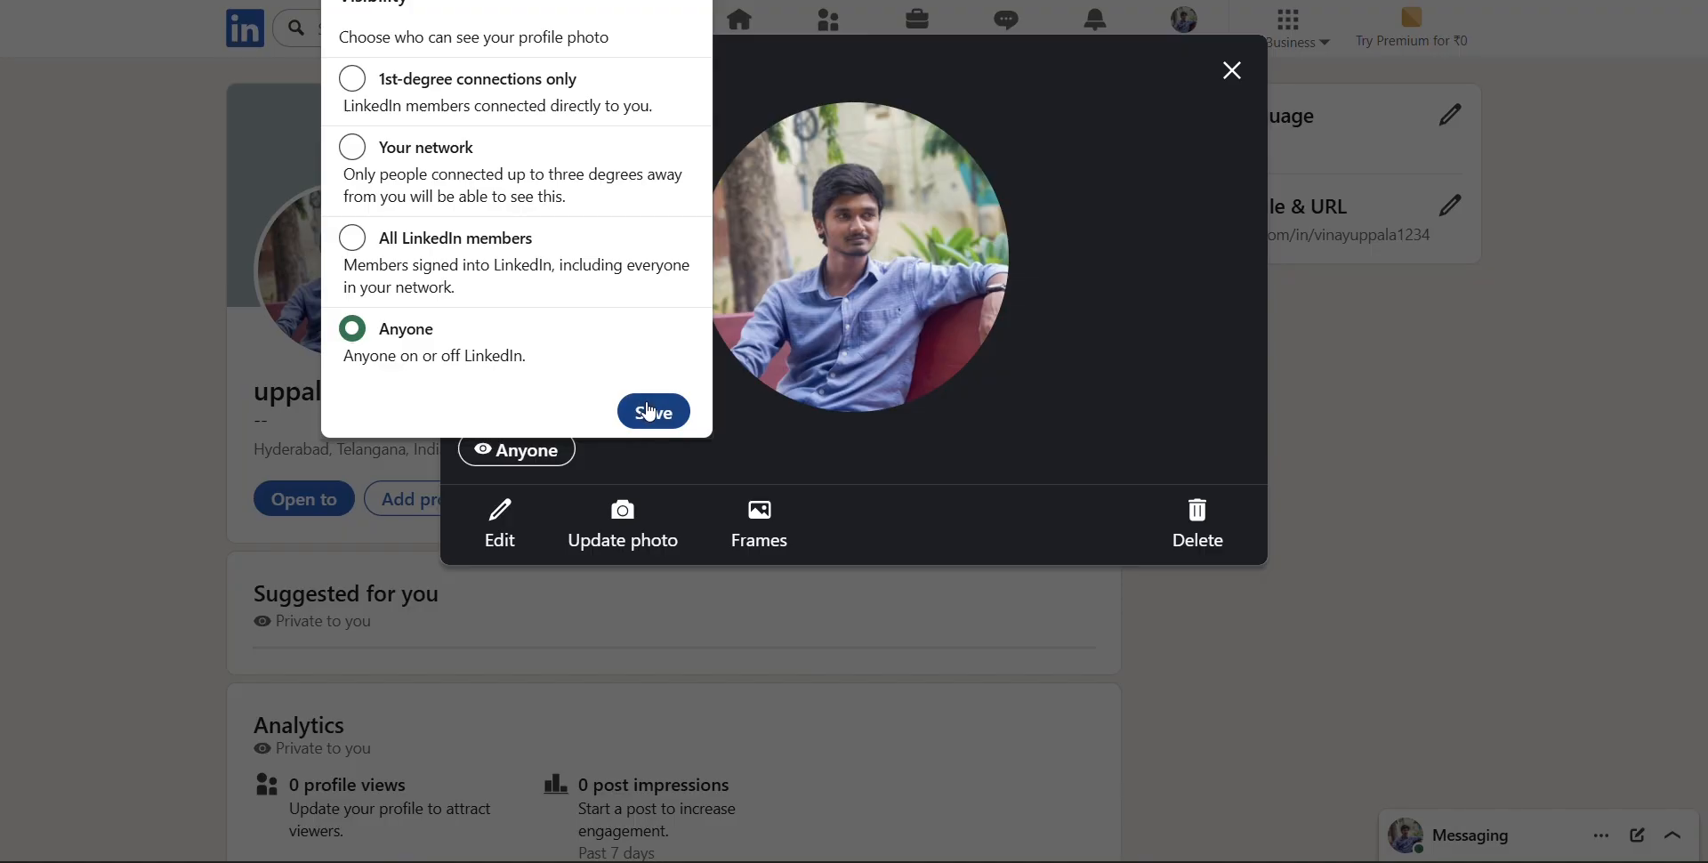
pyautogui.click(645, 409)
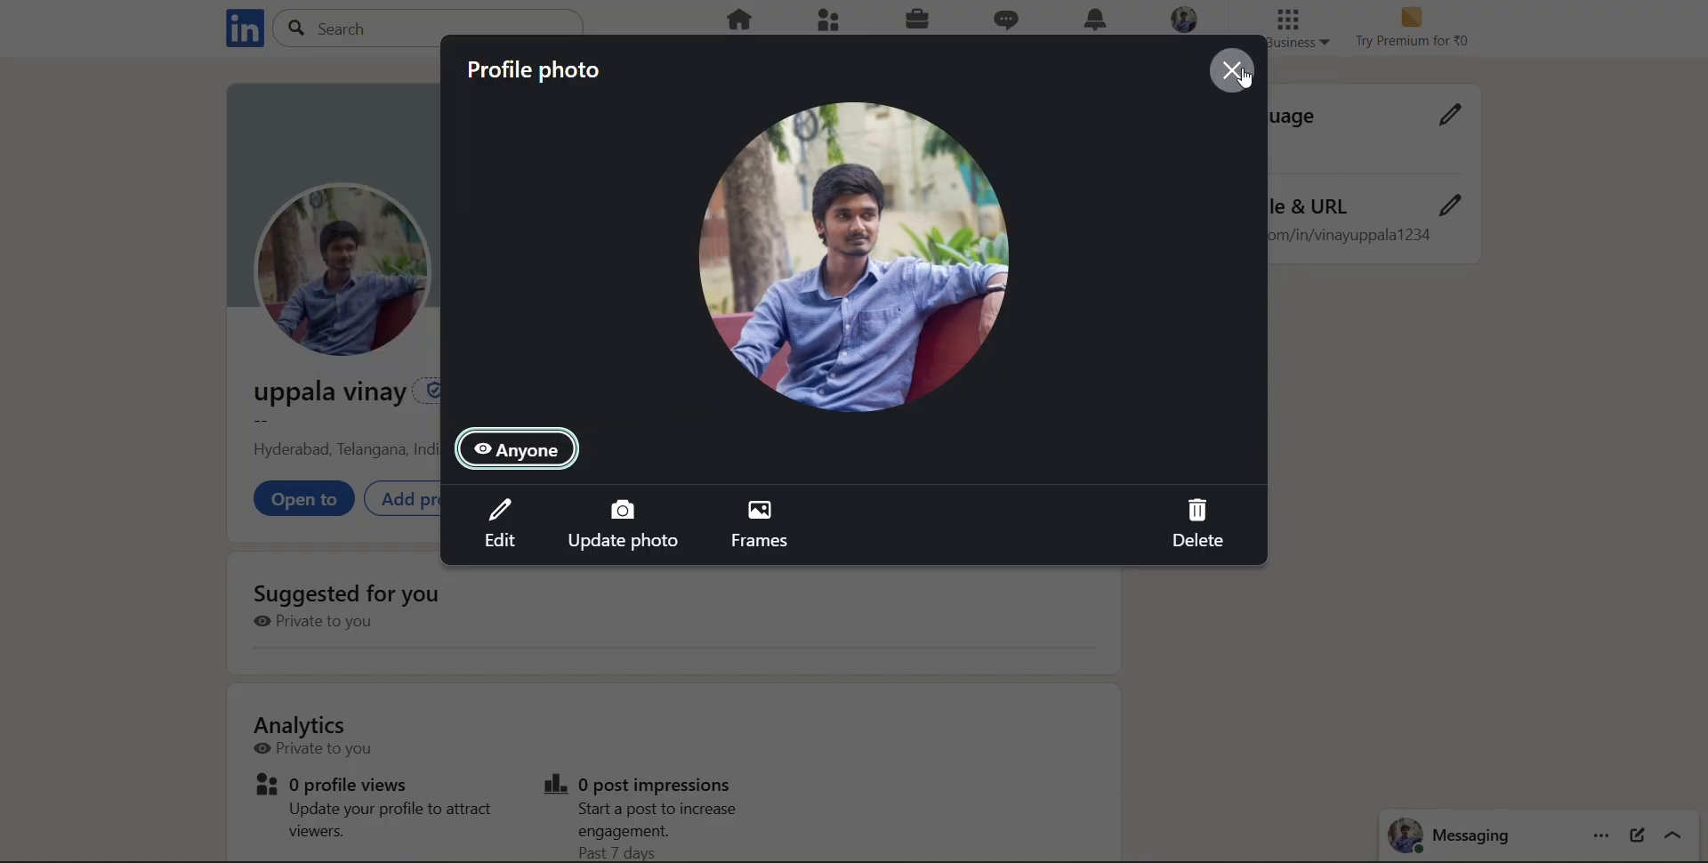
pyautogui.click(1245, 79)
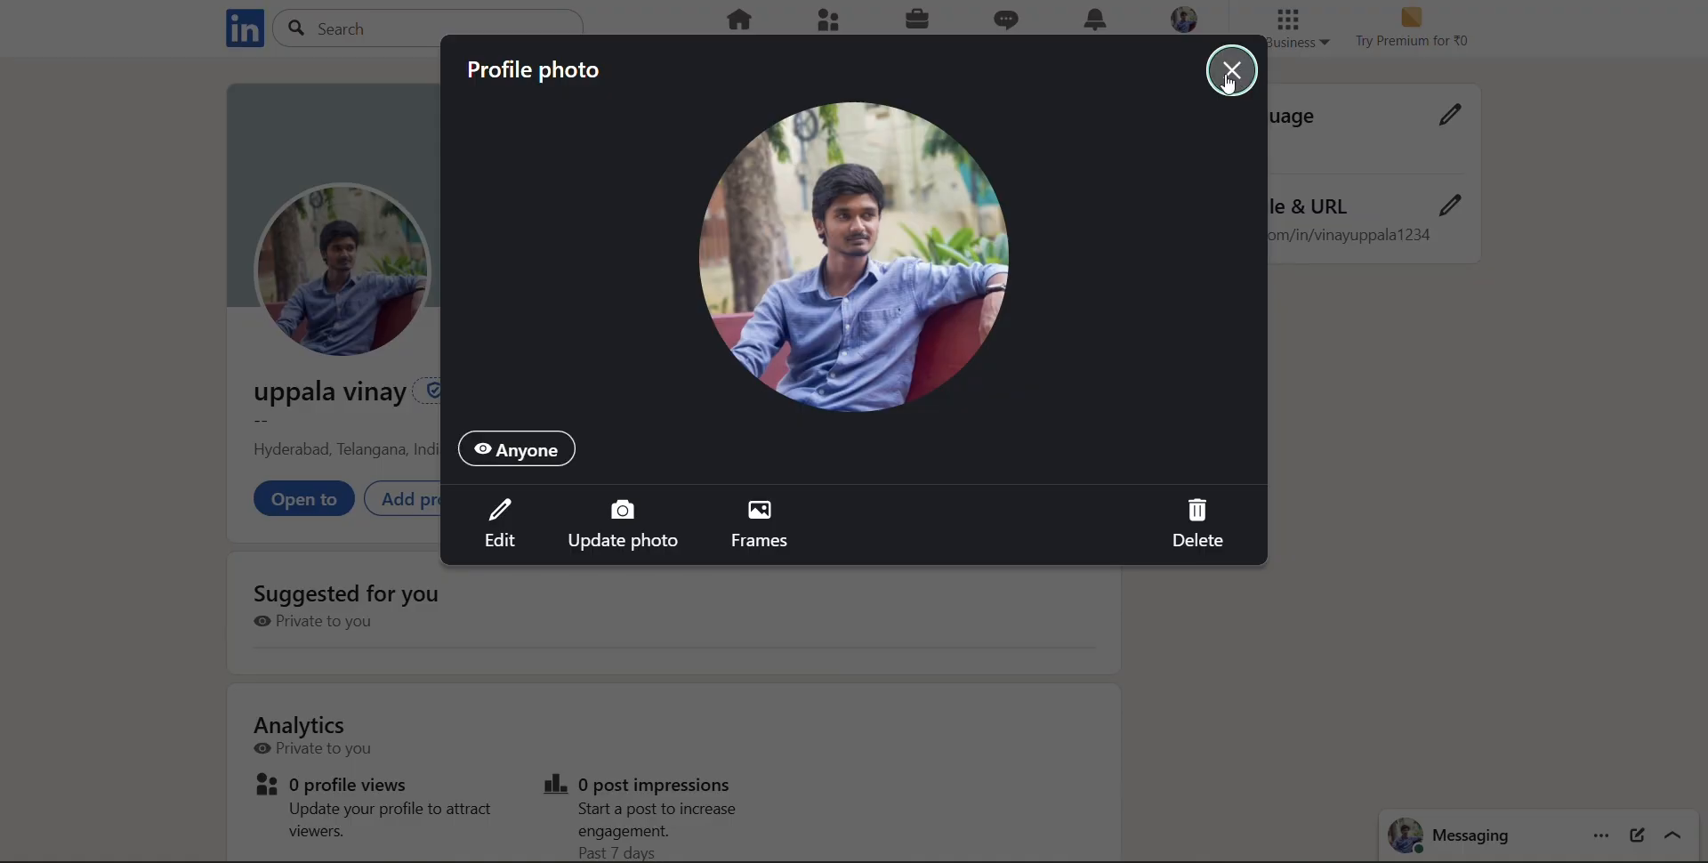
pyautogui.click(1245, 78)
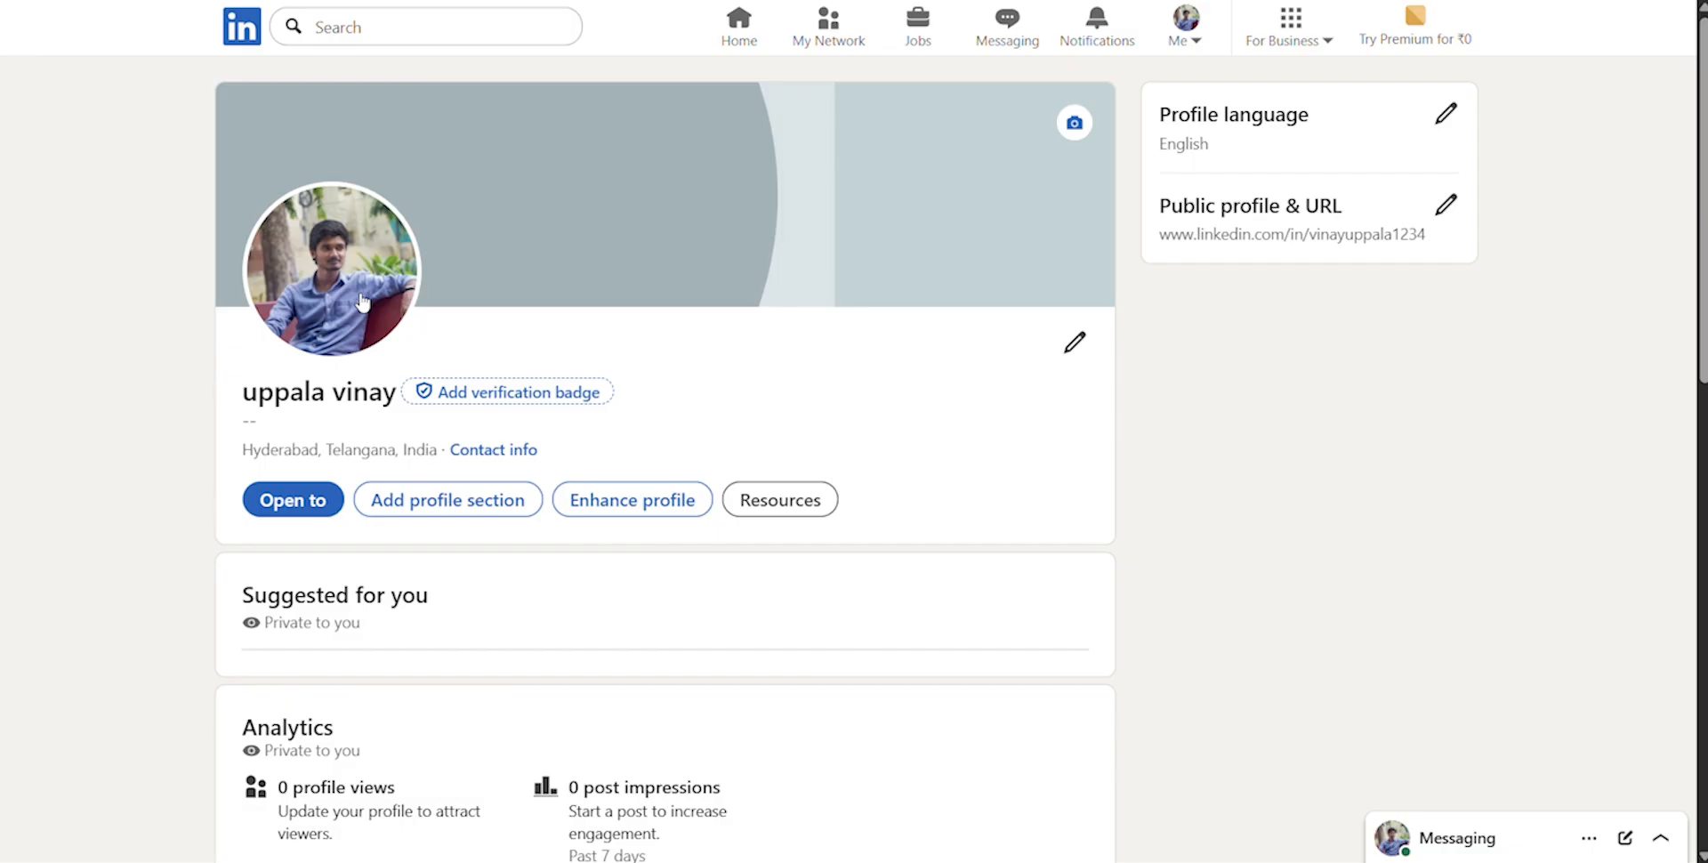
# Upload the image file "LinkedIn Background" as the profile's cover image and apply it with the default crop
pyautogui.click(1075, 127)
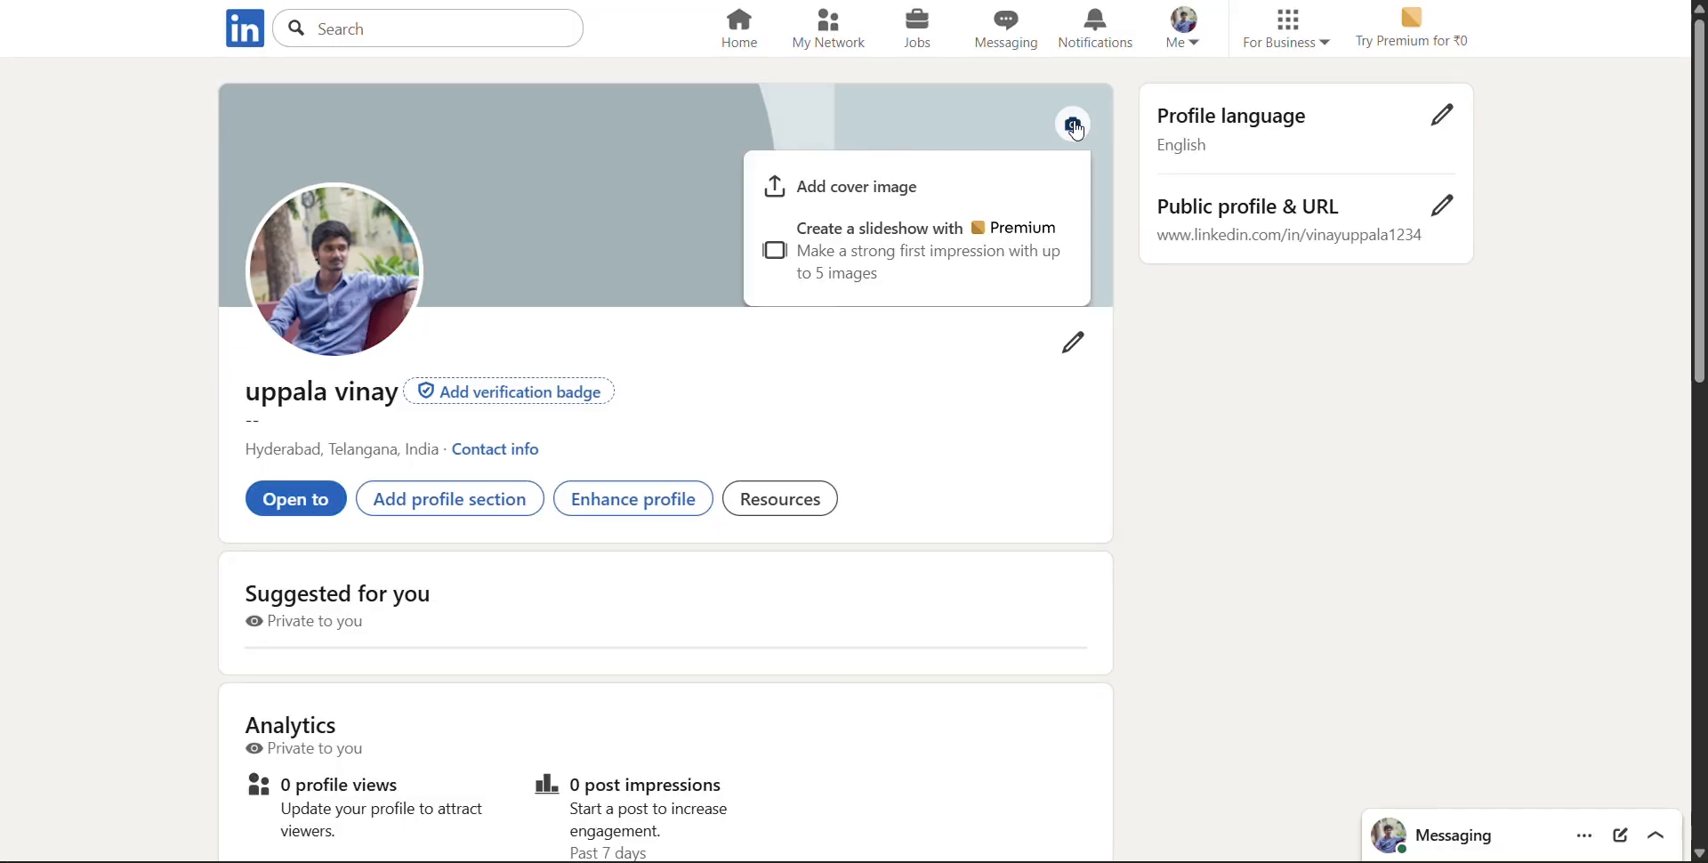
pyautogui.click(905, 182)
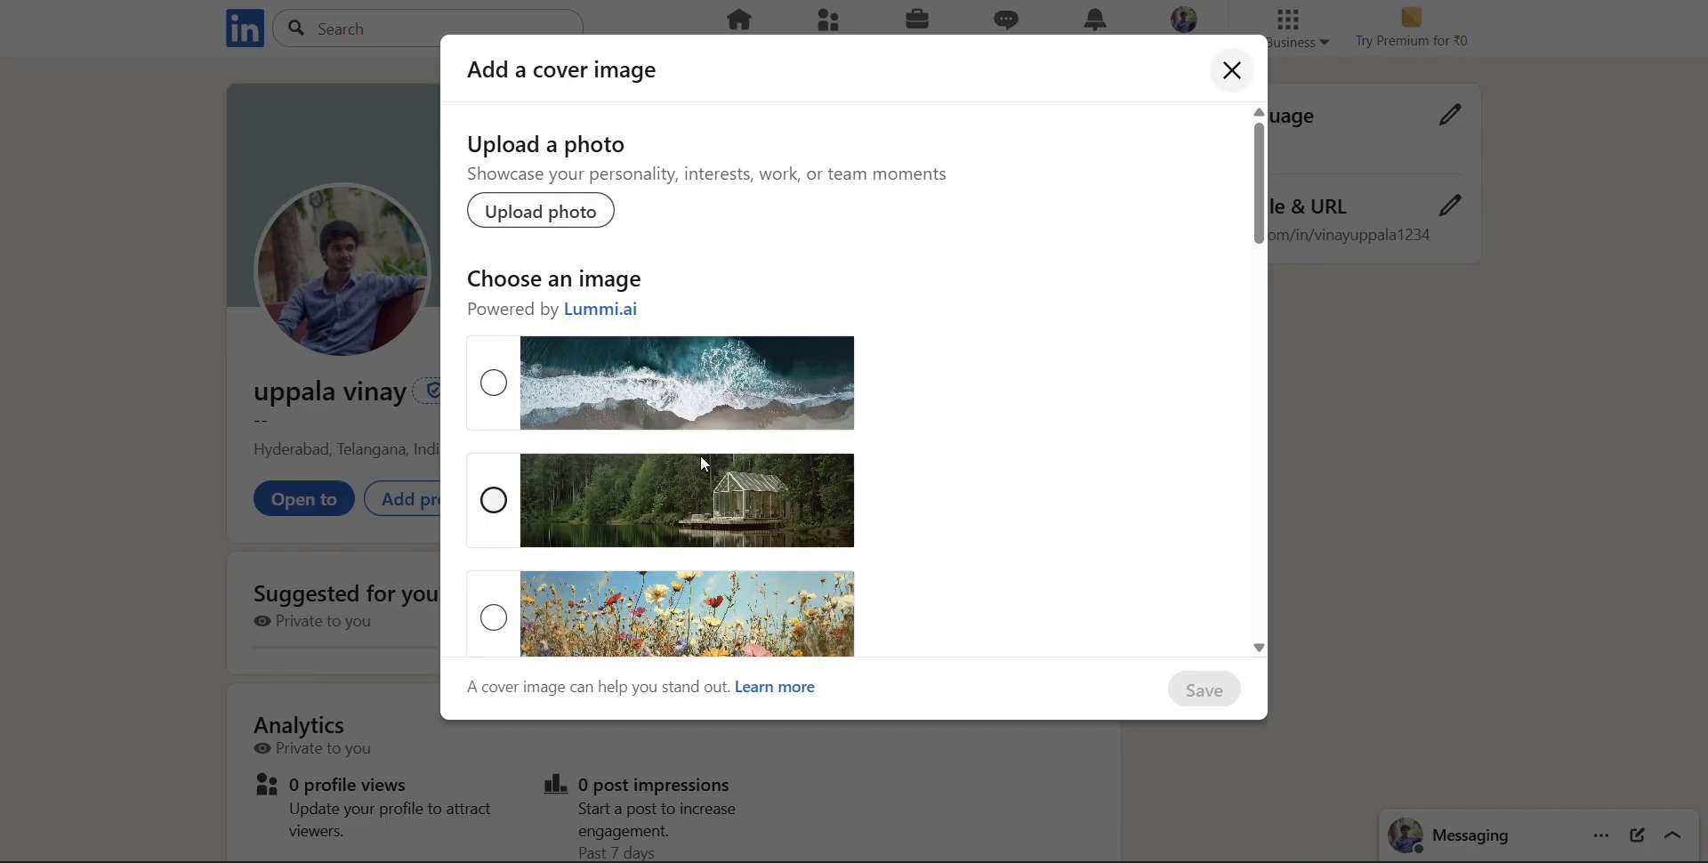
pyautogui.scroll(-10, 702, 458)
pyautogui.scroll(10, 704, 463)
pyautogui.click(545, 211)
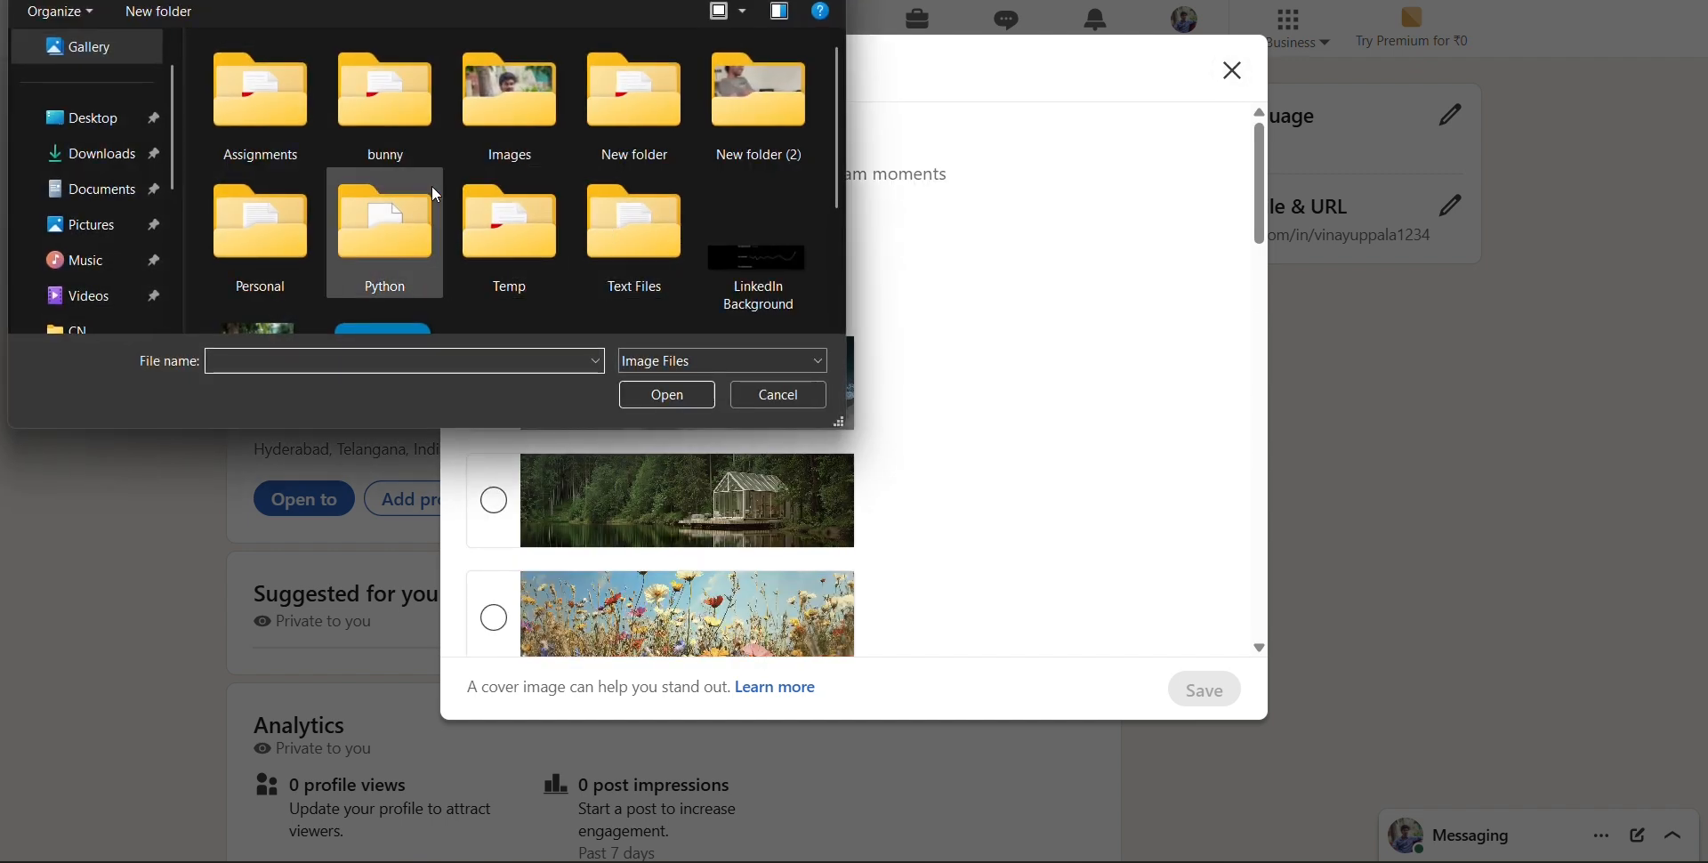
pyautogui.scroll(-2, 383, 258)
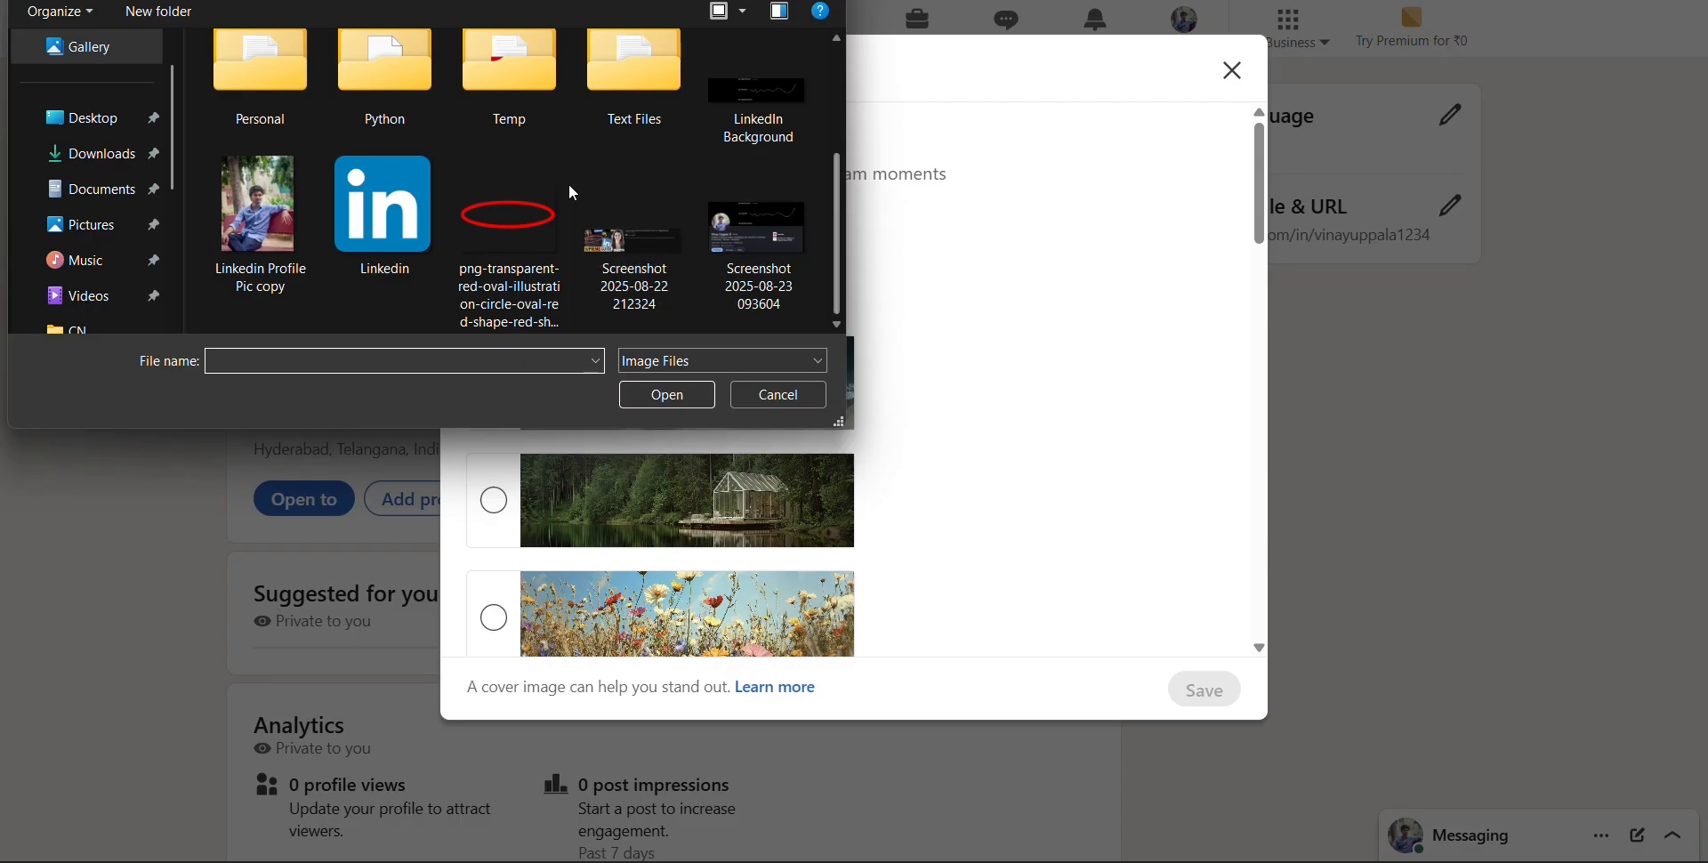
pyautogui.doubleClick(758, 92)
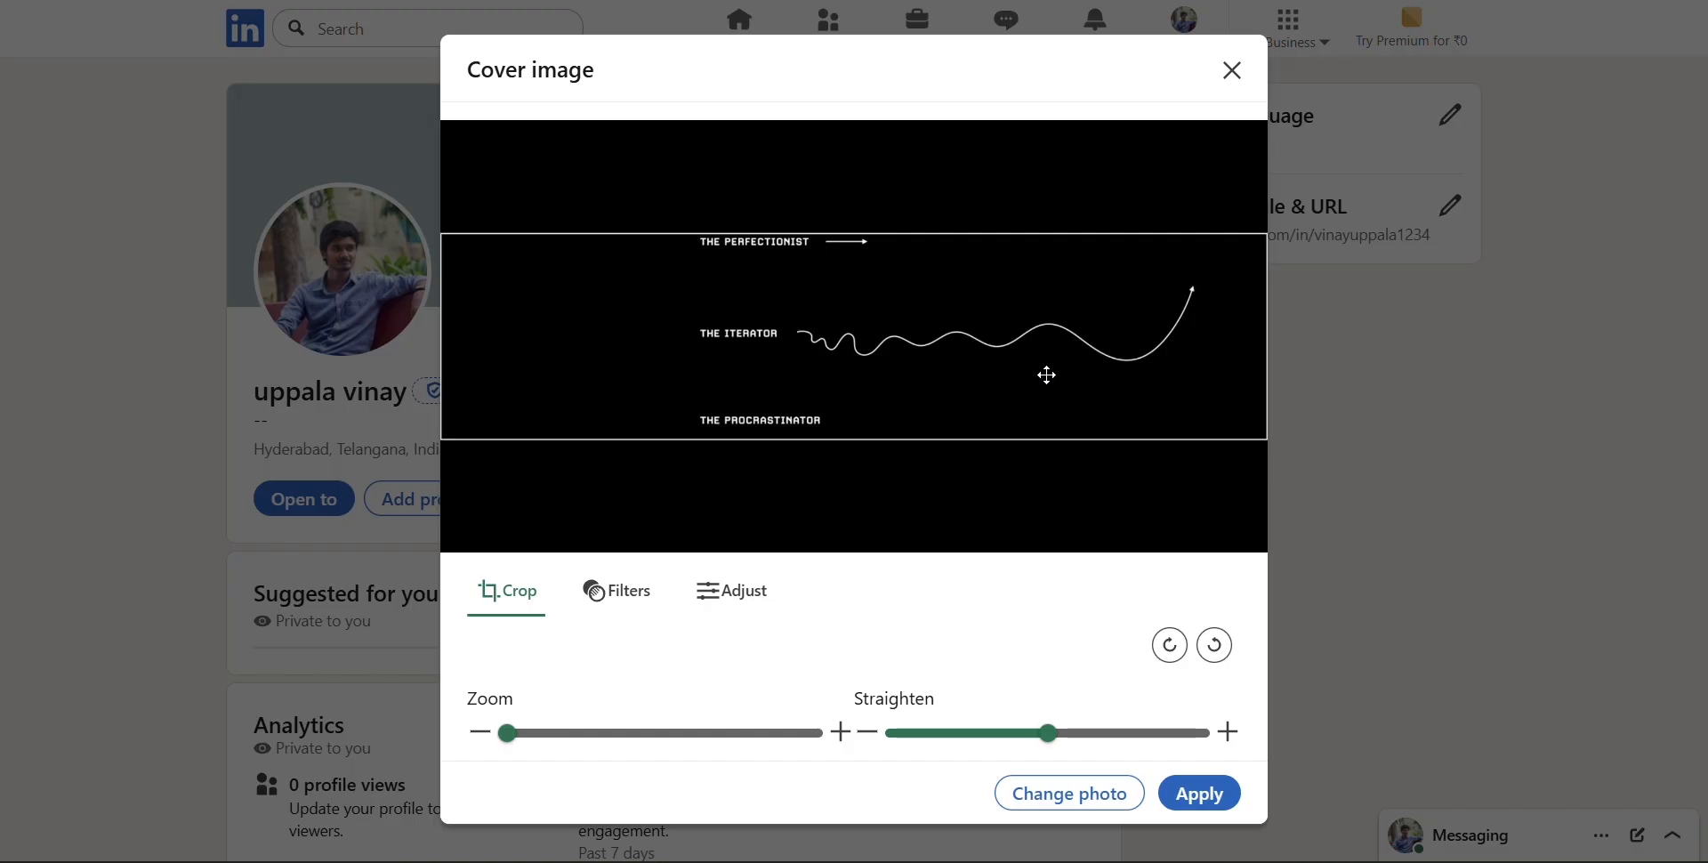
pyautogui.click(1207, 803)
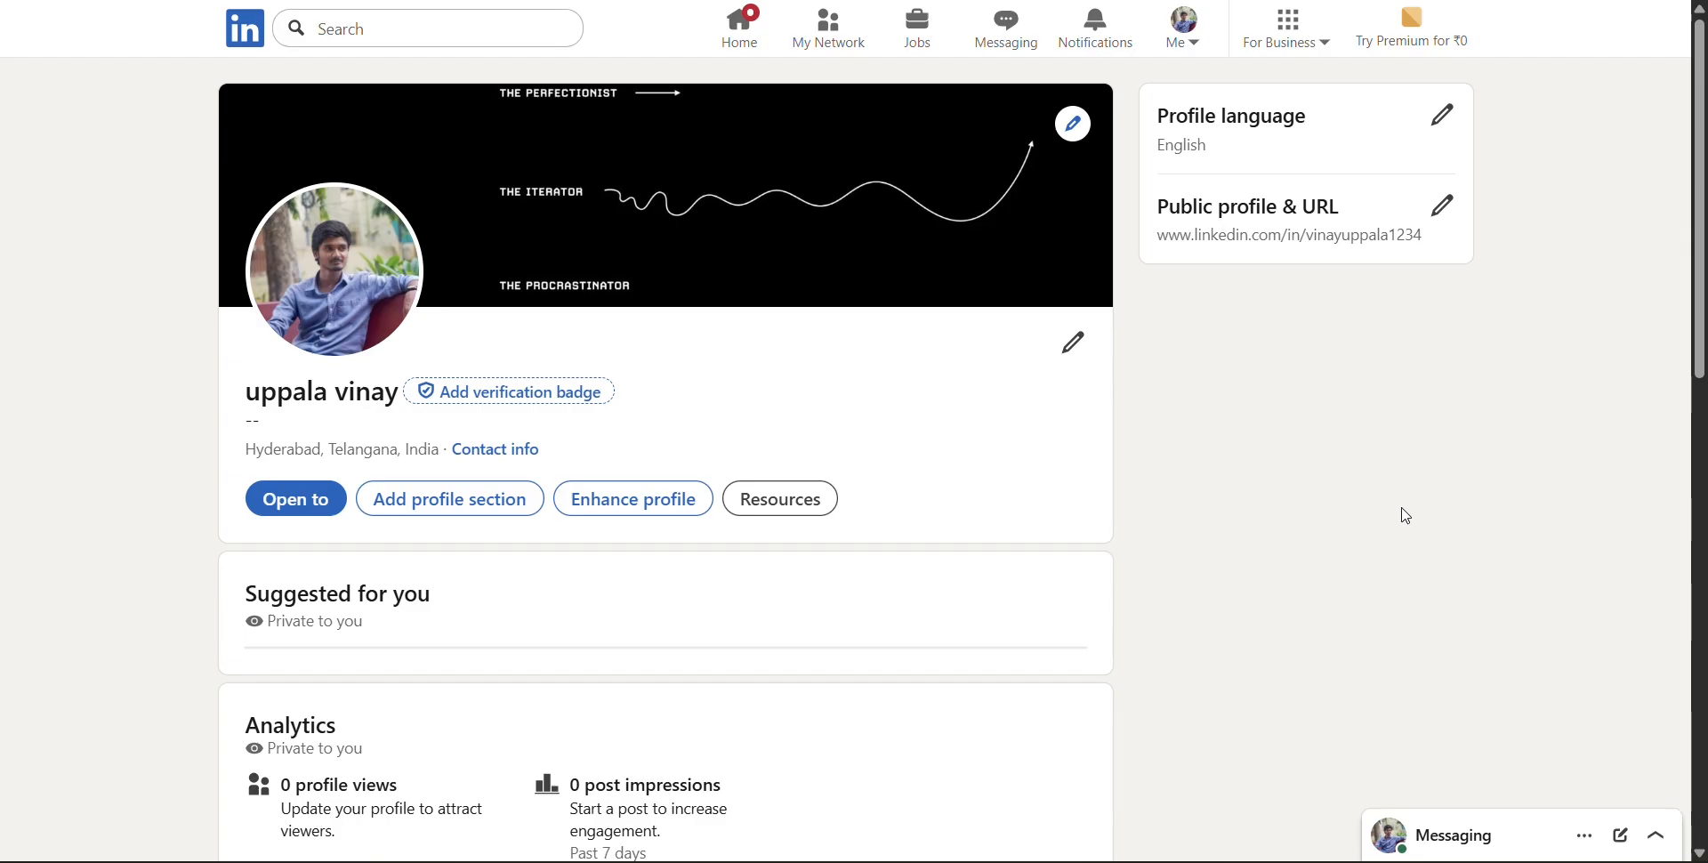
# Open the profile intro for editing and replace the last name with the person's capitalized surname
pyautogui.scroll(-2, 1399, 514)
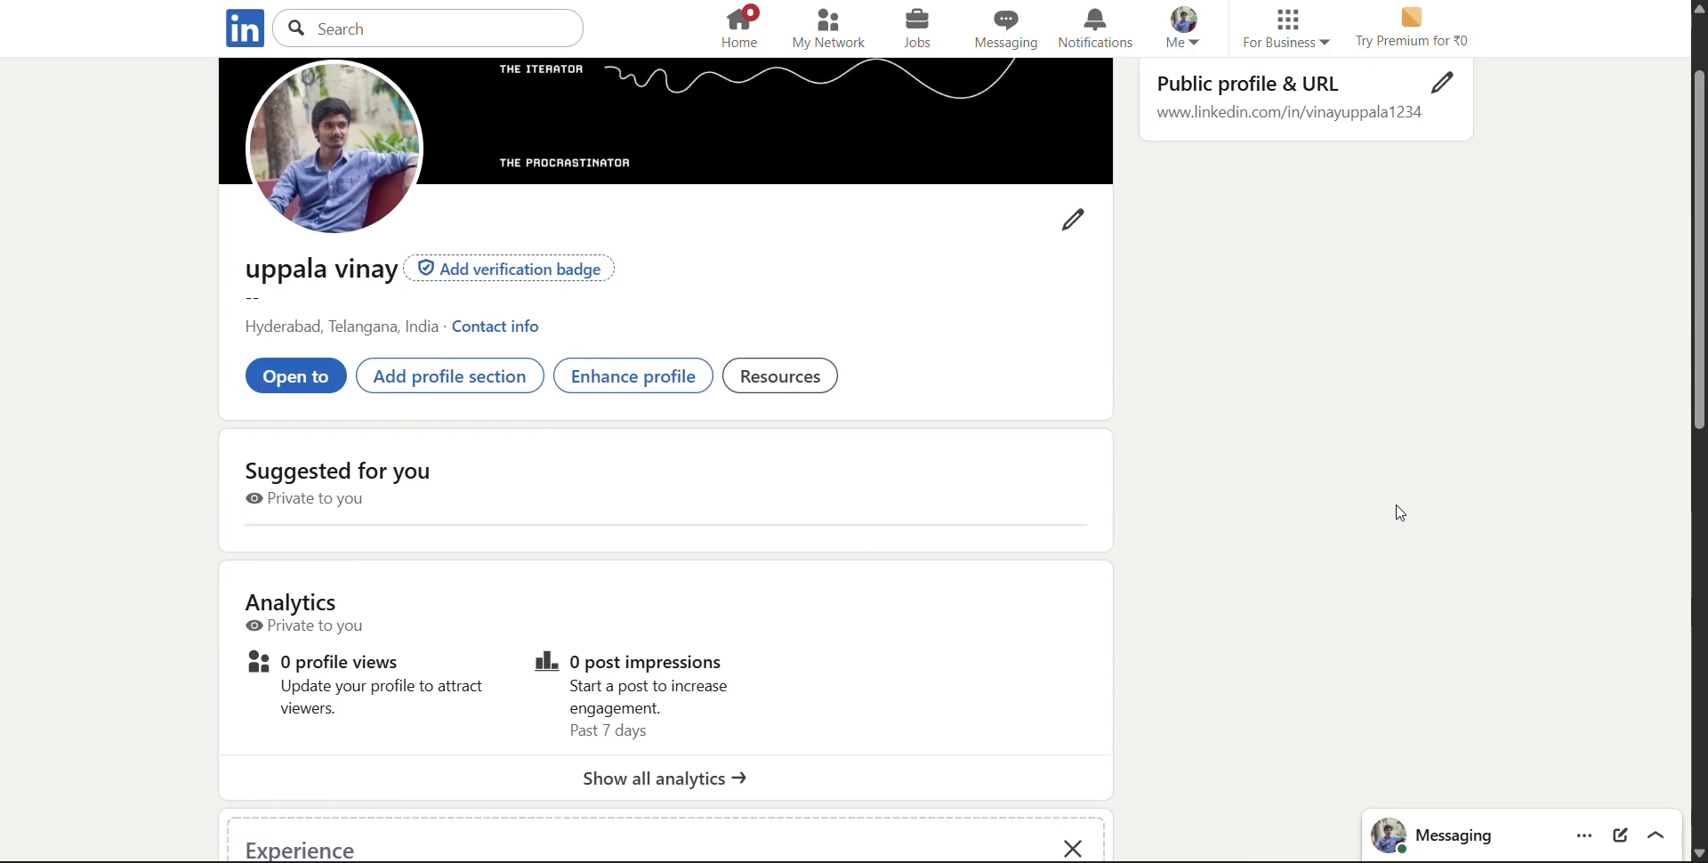
pyautogui.scroll(2, 1397, 509)
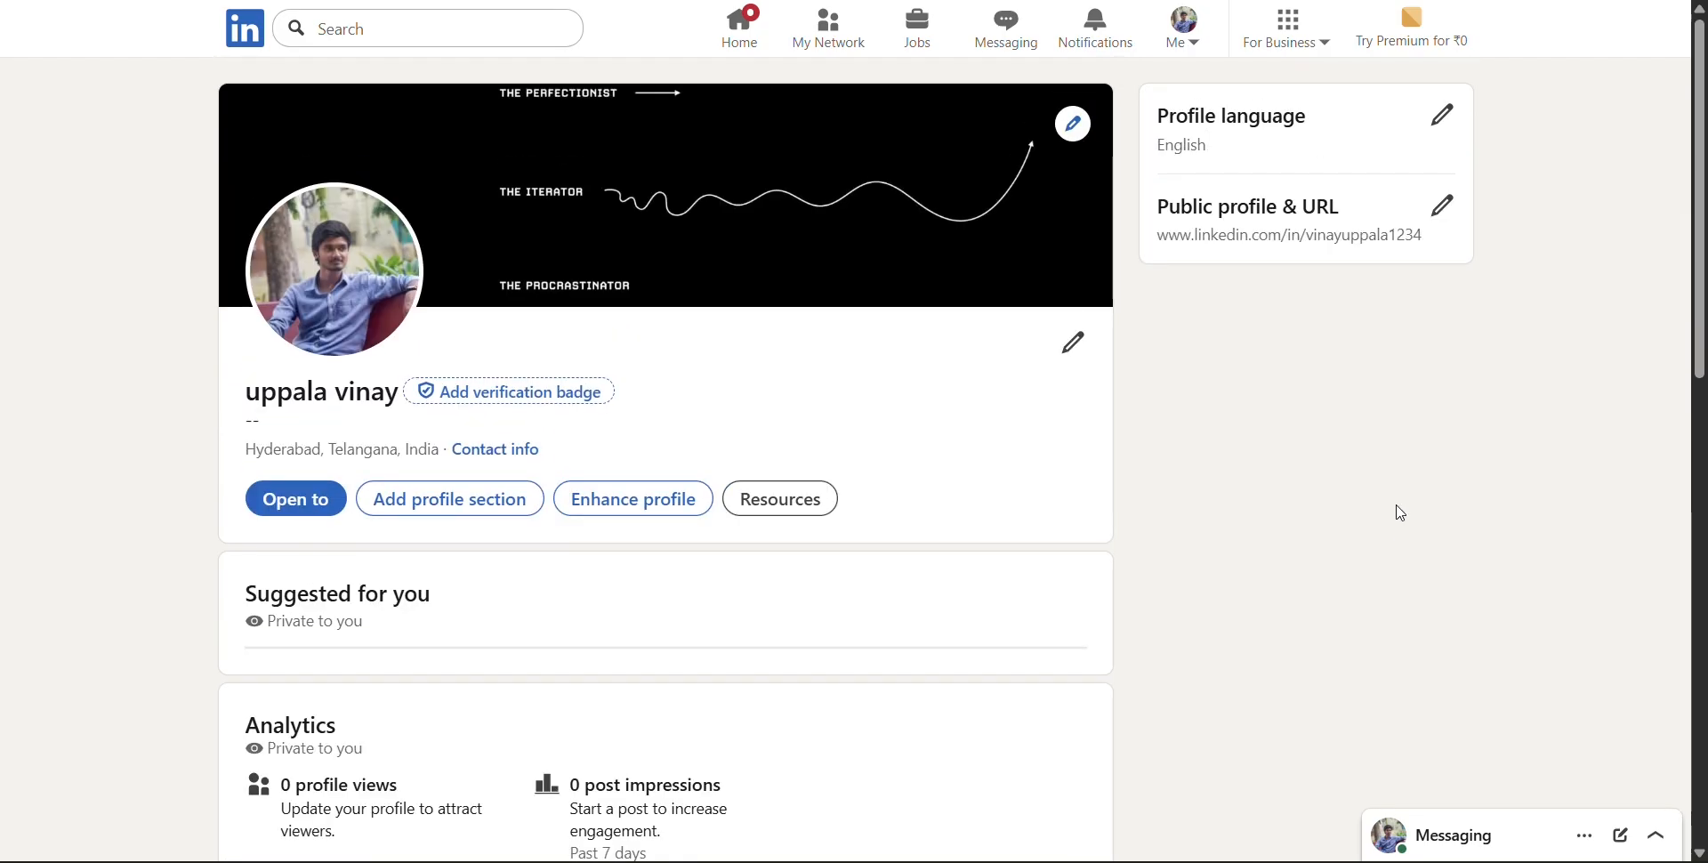
pyautogui.click(1079, 346)
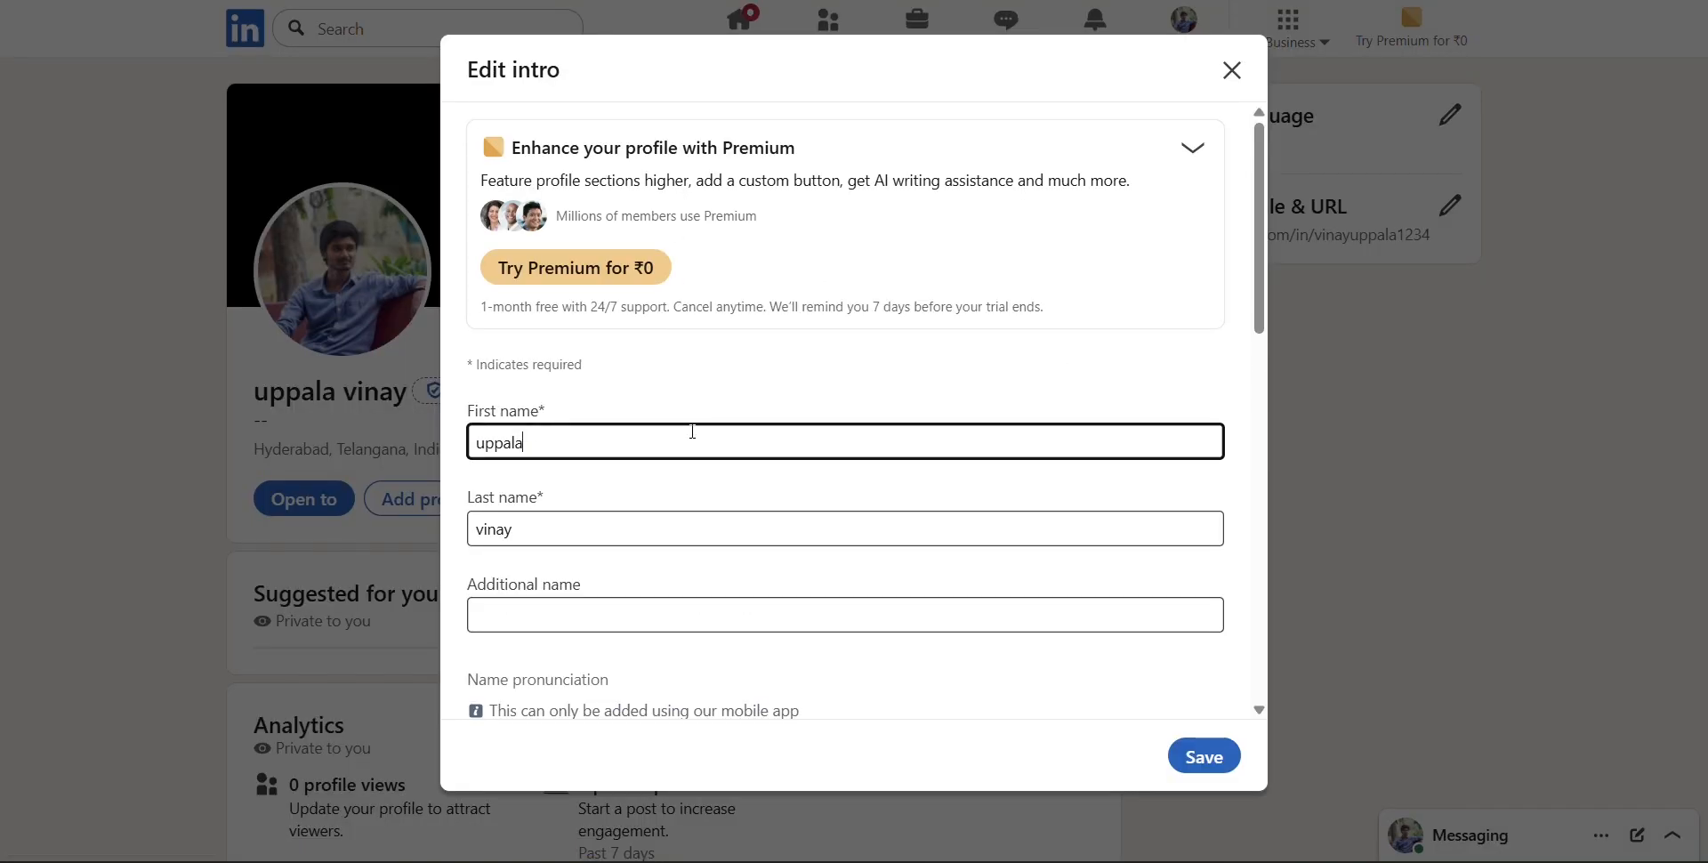
pyautogui.scroll(-1, 691, 432)
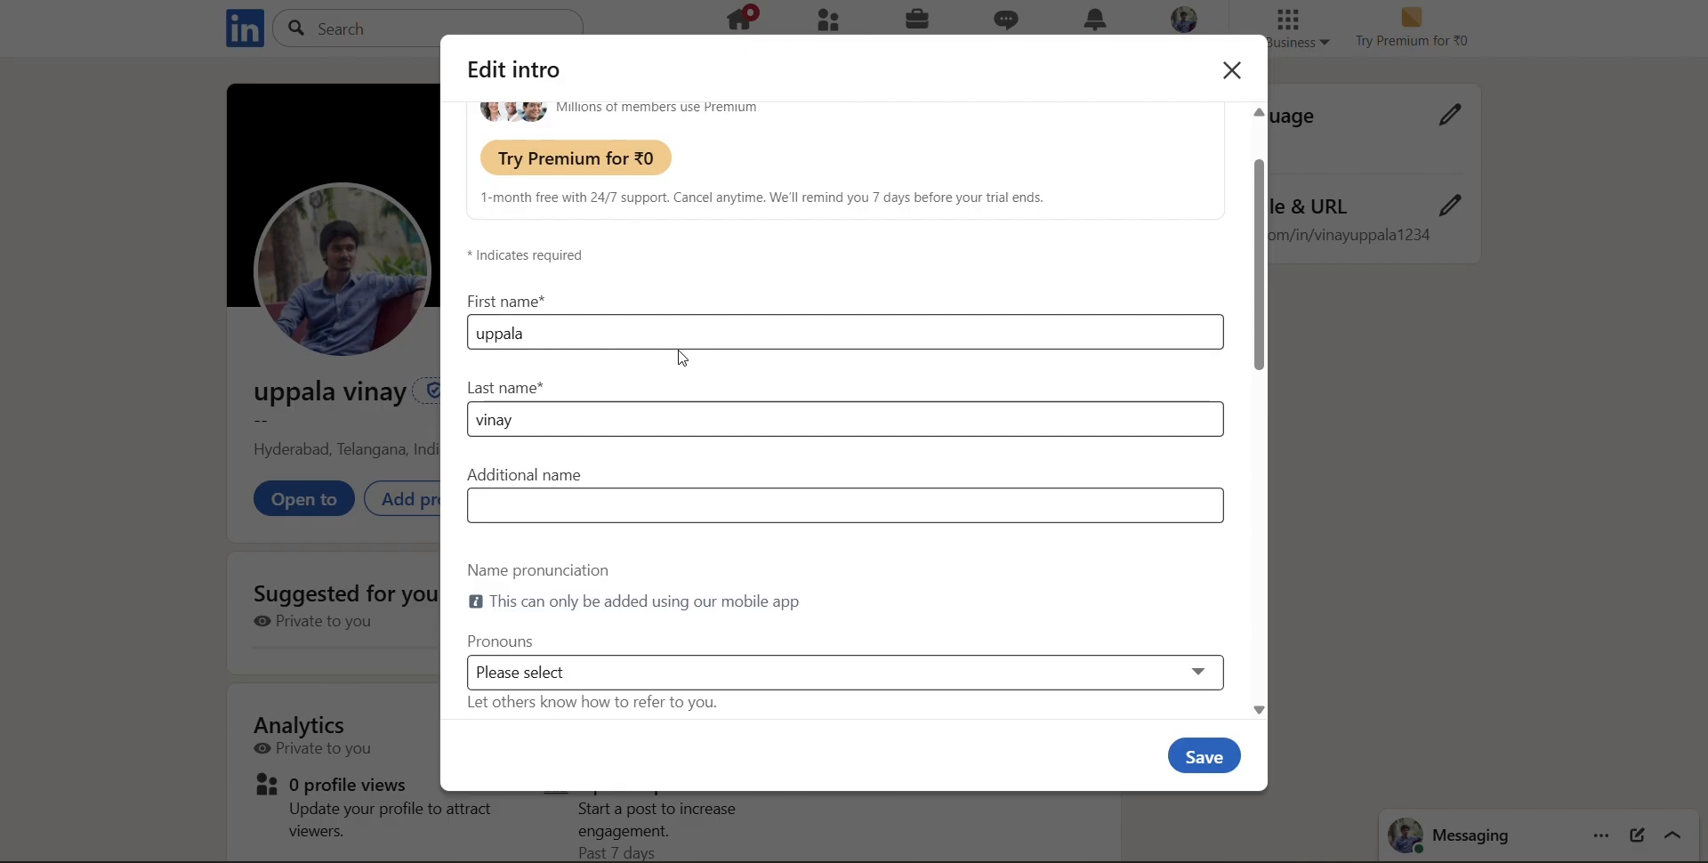
pyautogui.click(675, 334)
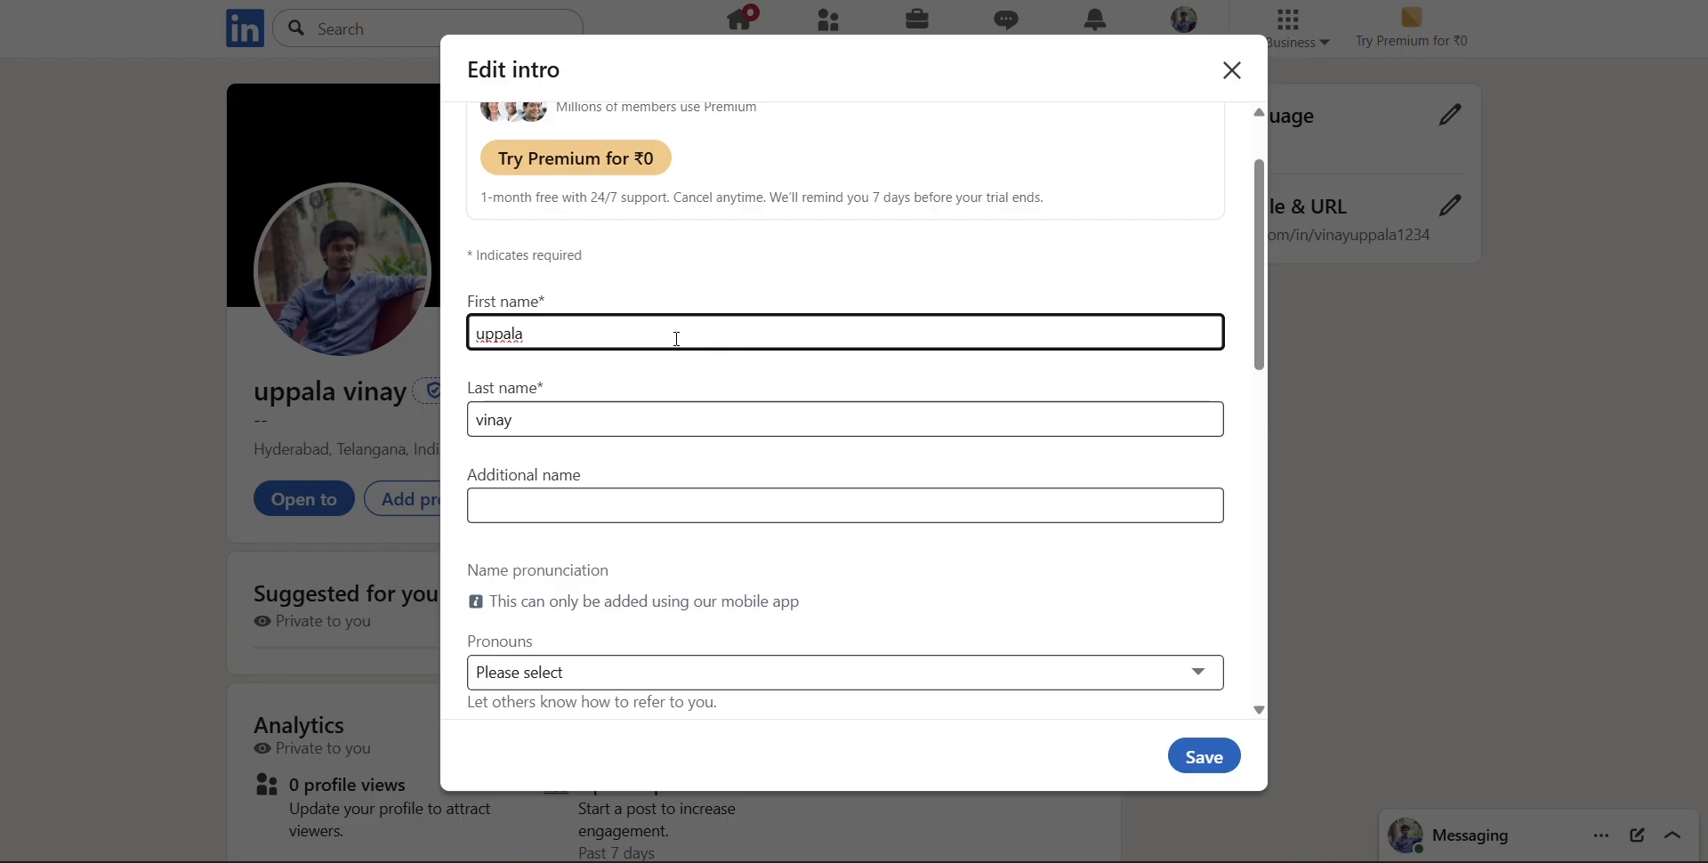
pyautogui.click(655, 424)
pyautogui.doubleClick(656, 424)
pyautogui.press('BackSpace')
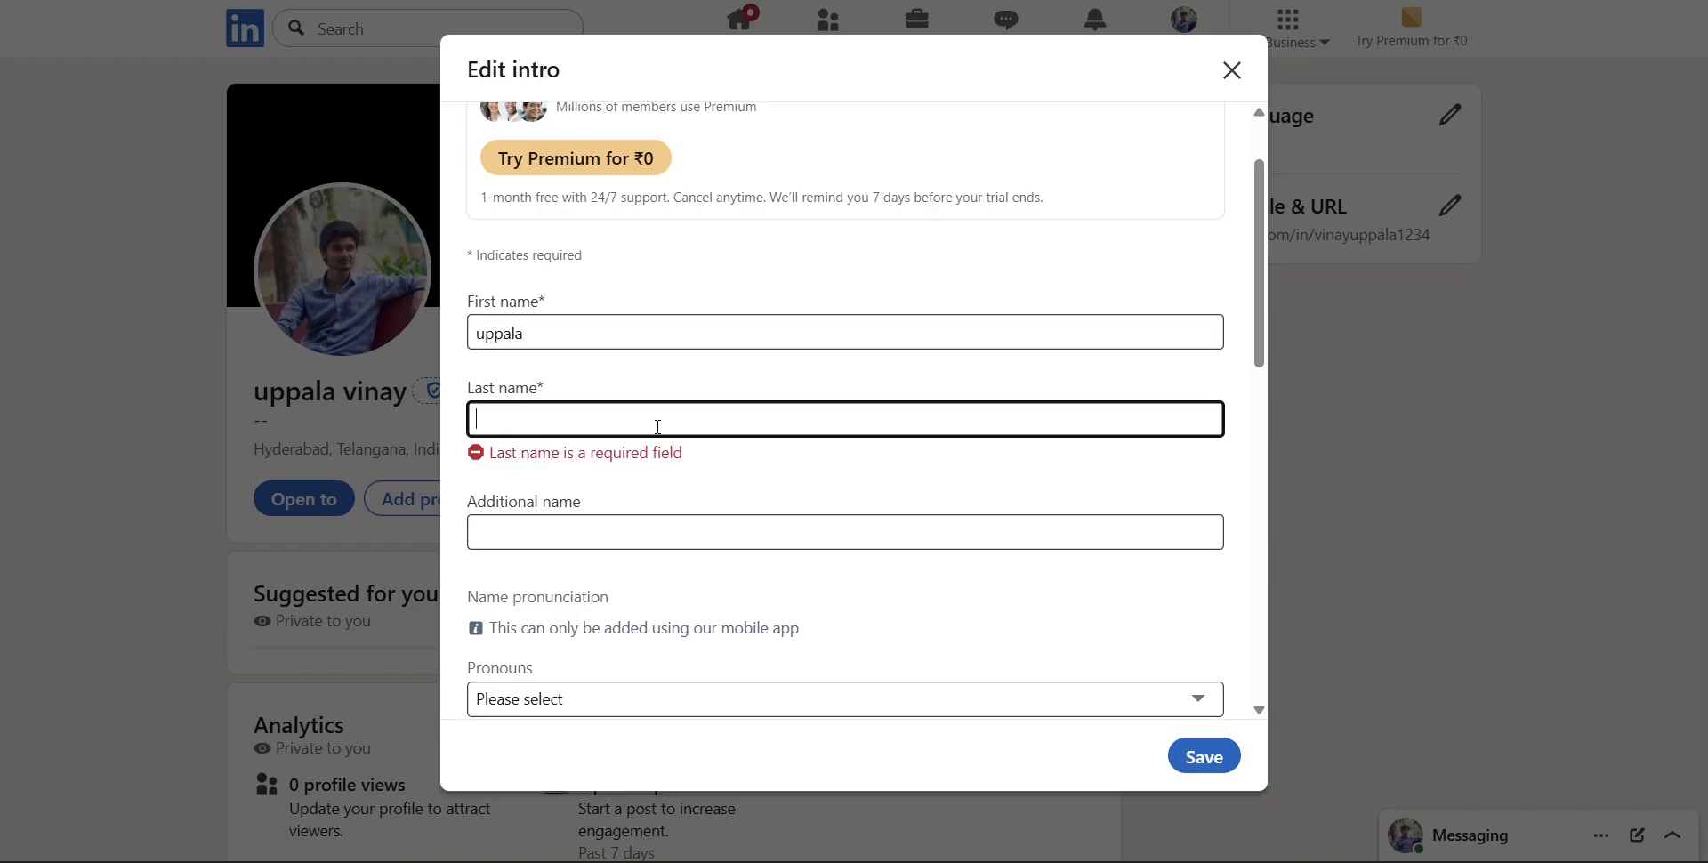
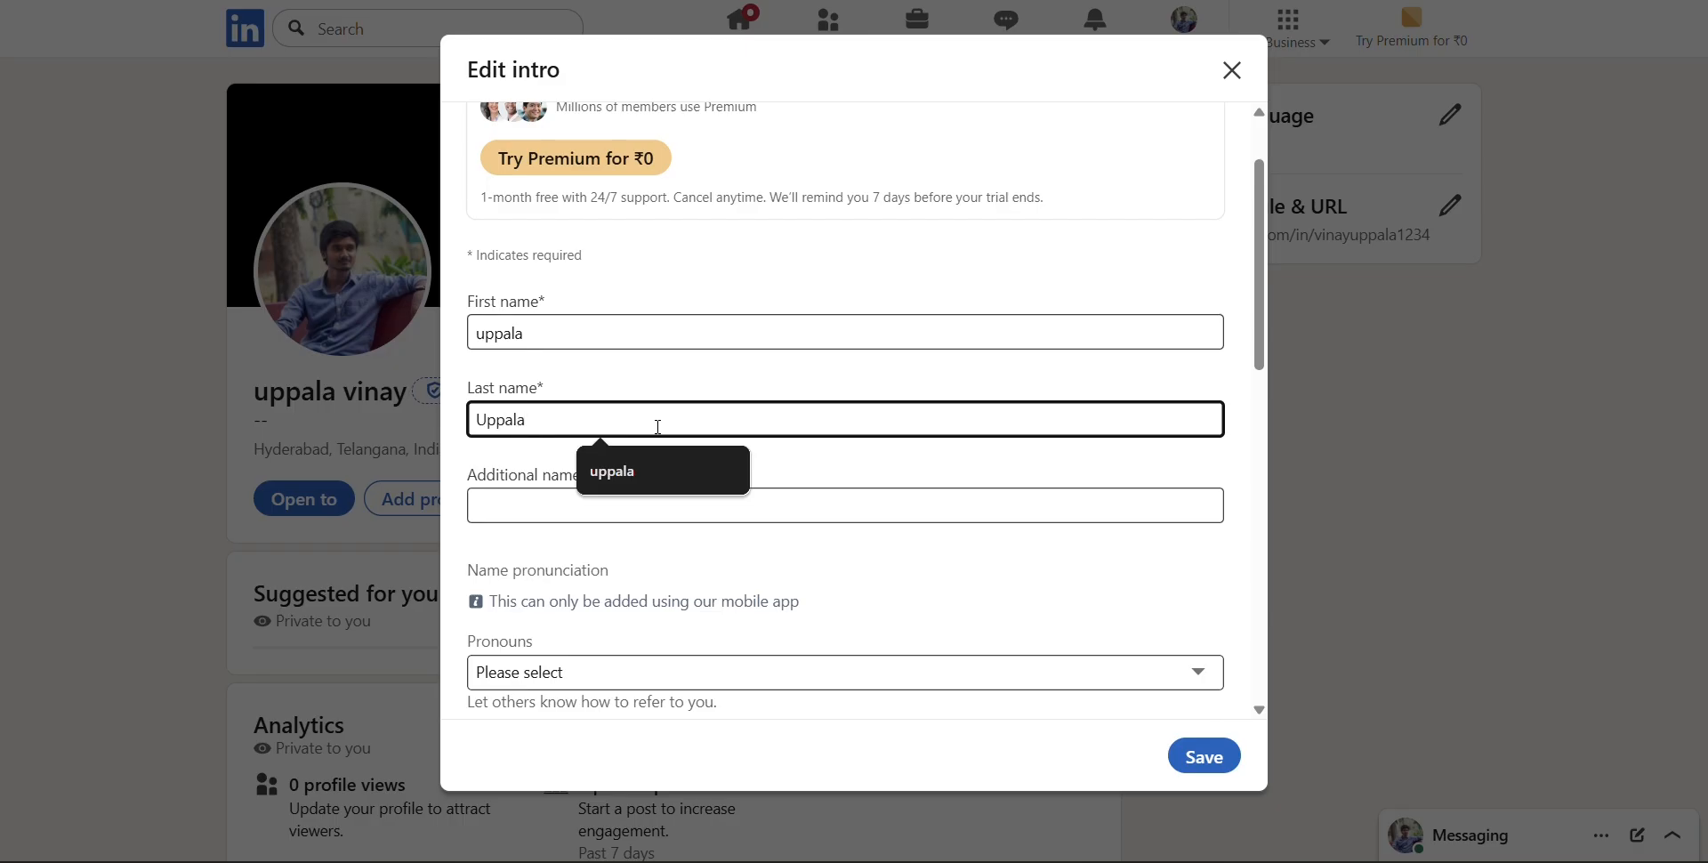
# Replace the first name in the profile intro with the person's capitalized given name
pyautogui.click(581, 320)
pyautogui.doubleClick(584, 319)
pyautogui.press('BackSpace')
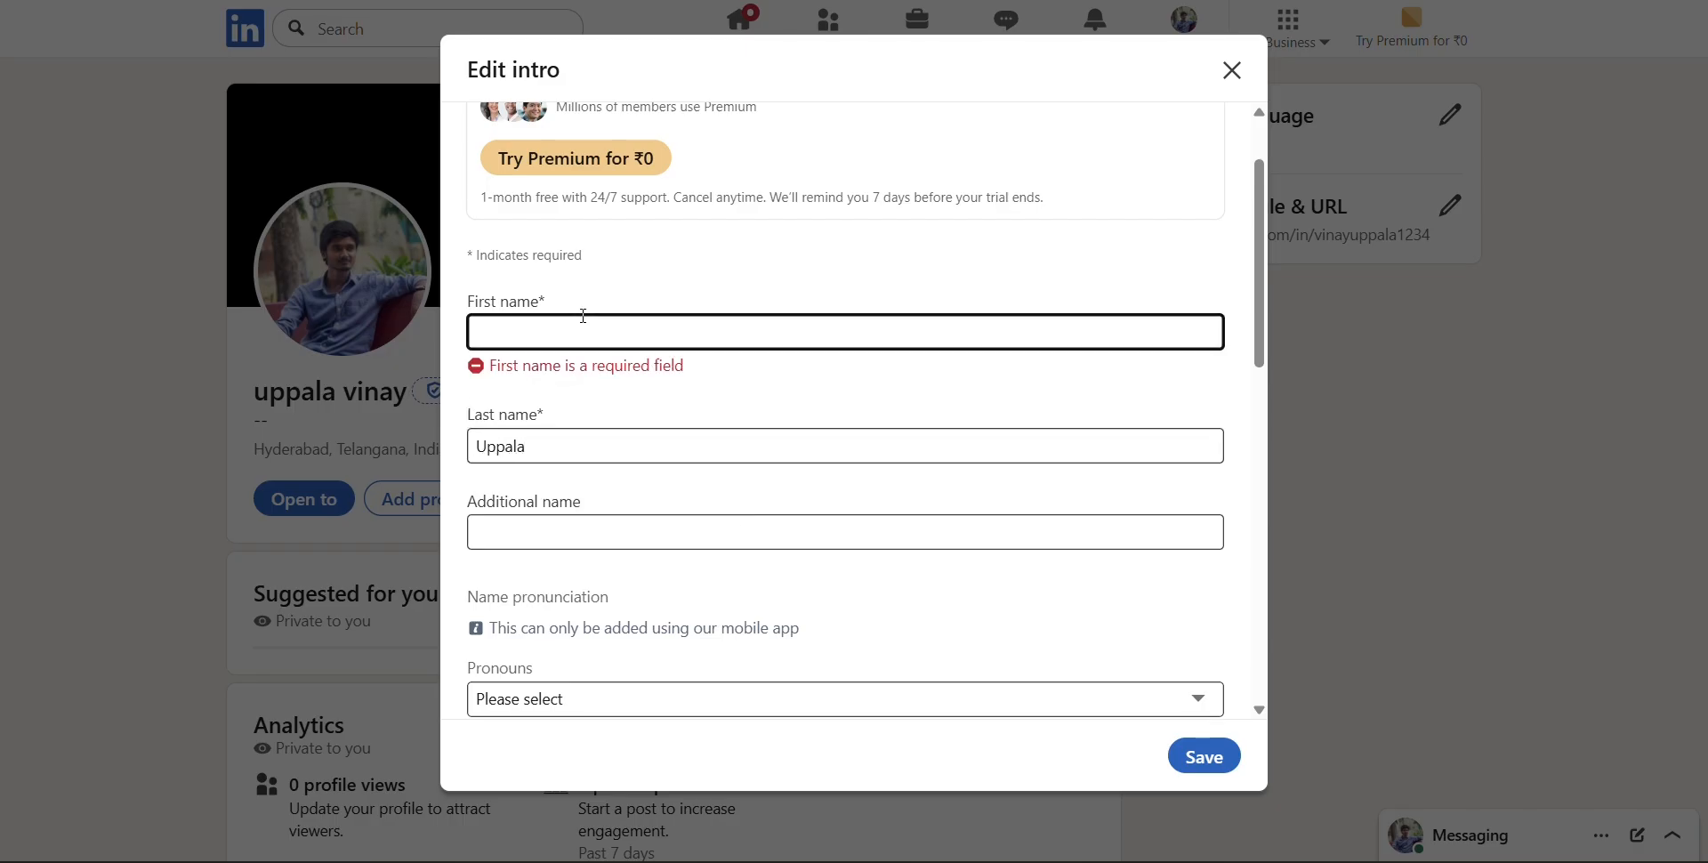
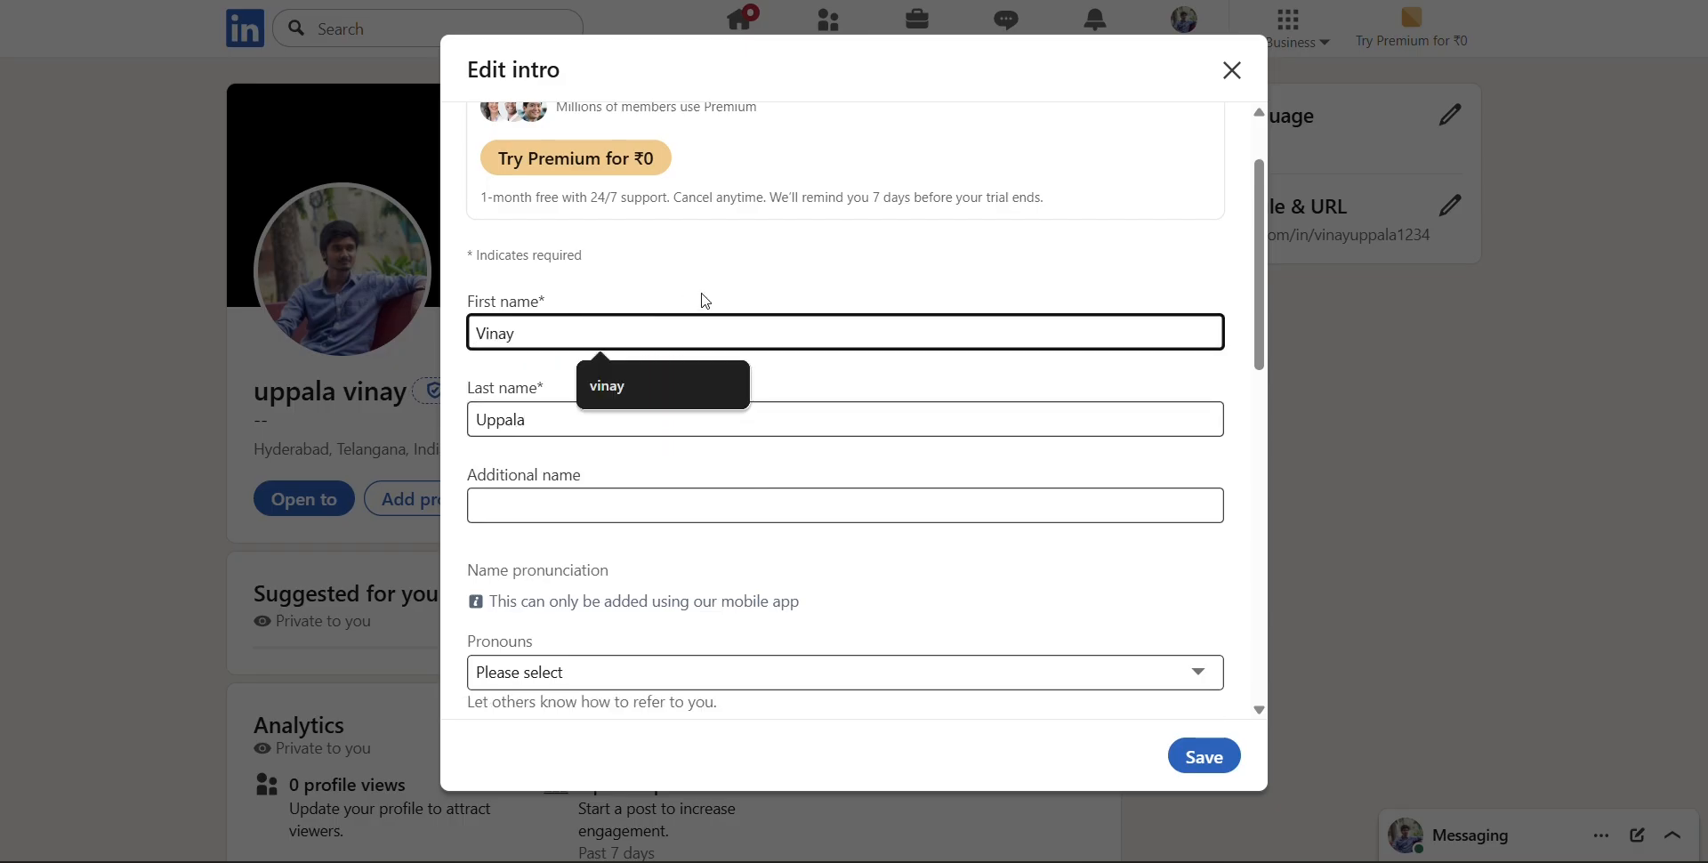
pyautogui.click(711, 298)
# Leave the additional name empty and set the pronouns to He/Him
pyautogui.click(733, 508)
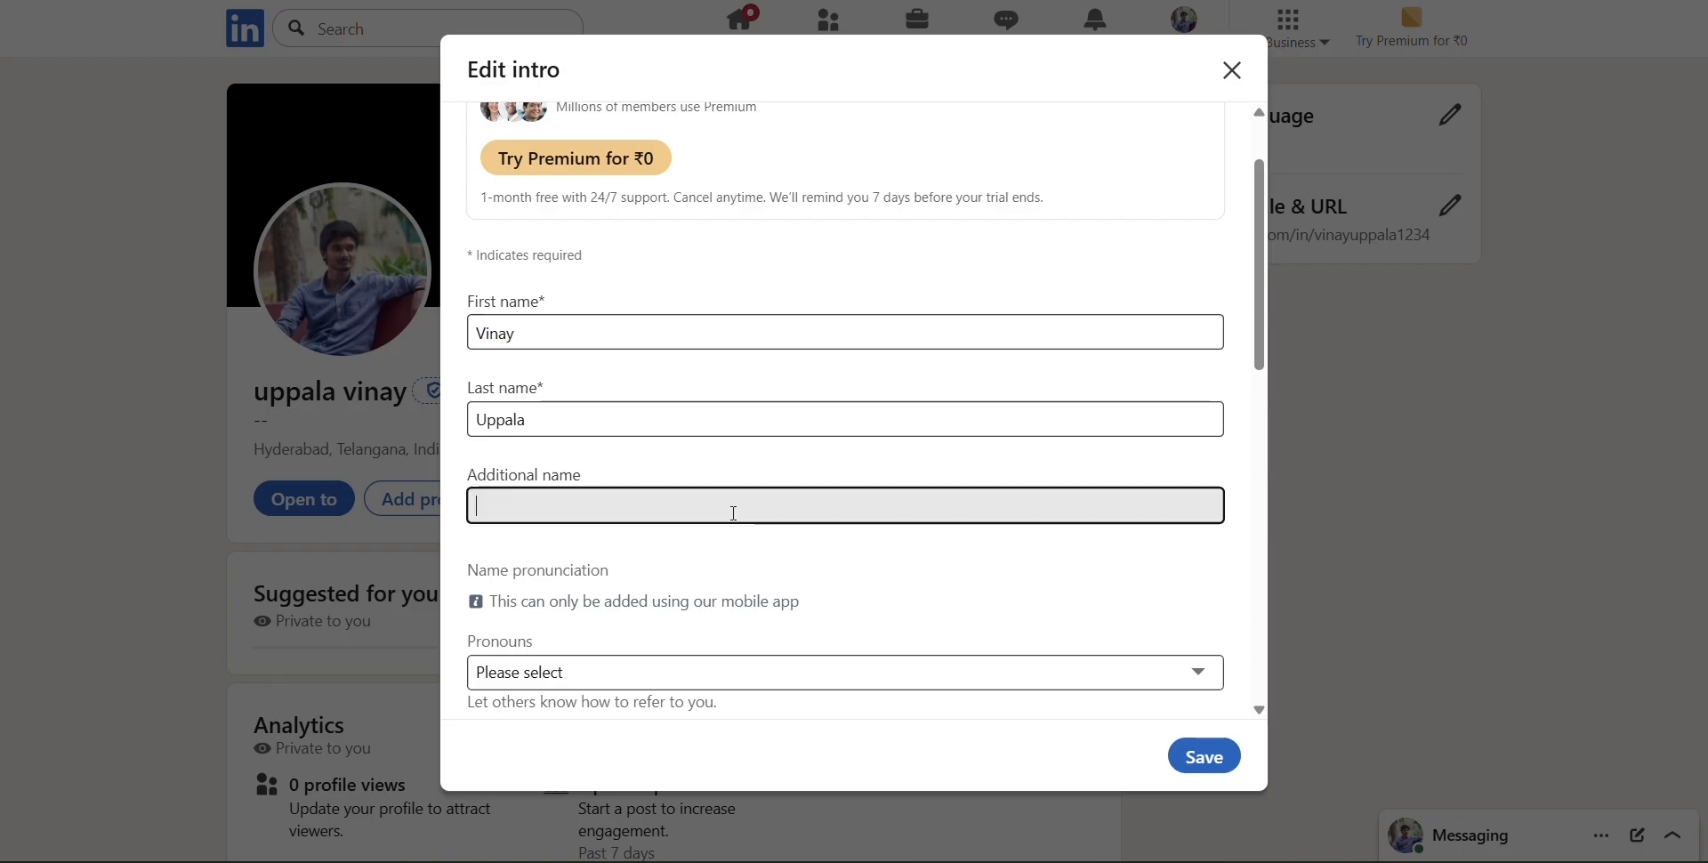
pyautogui.scroll(-1, 889, 563)
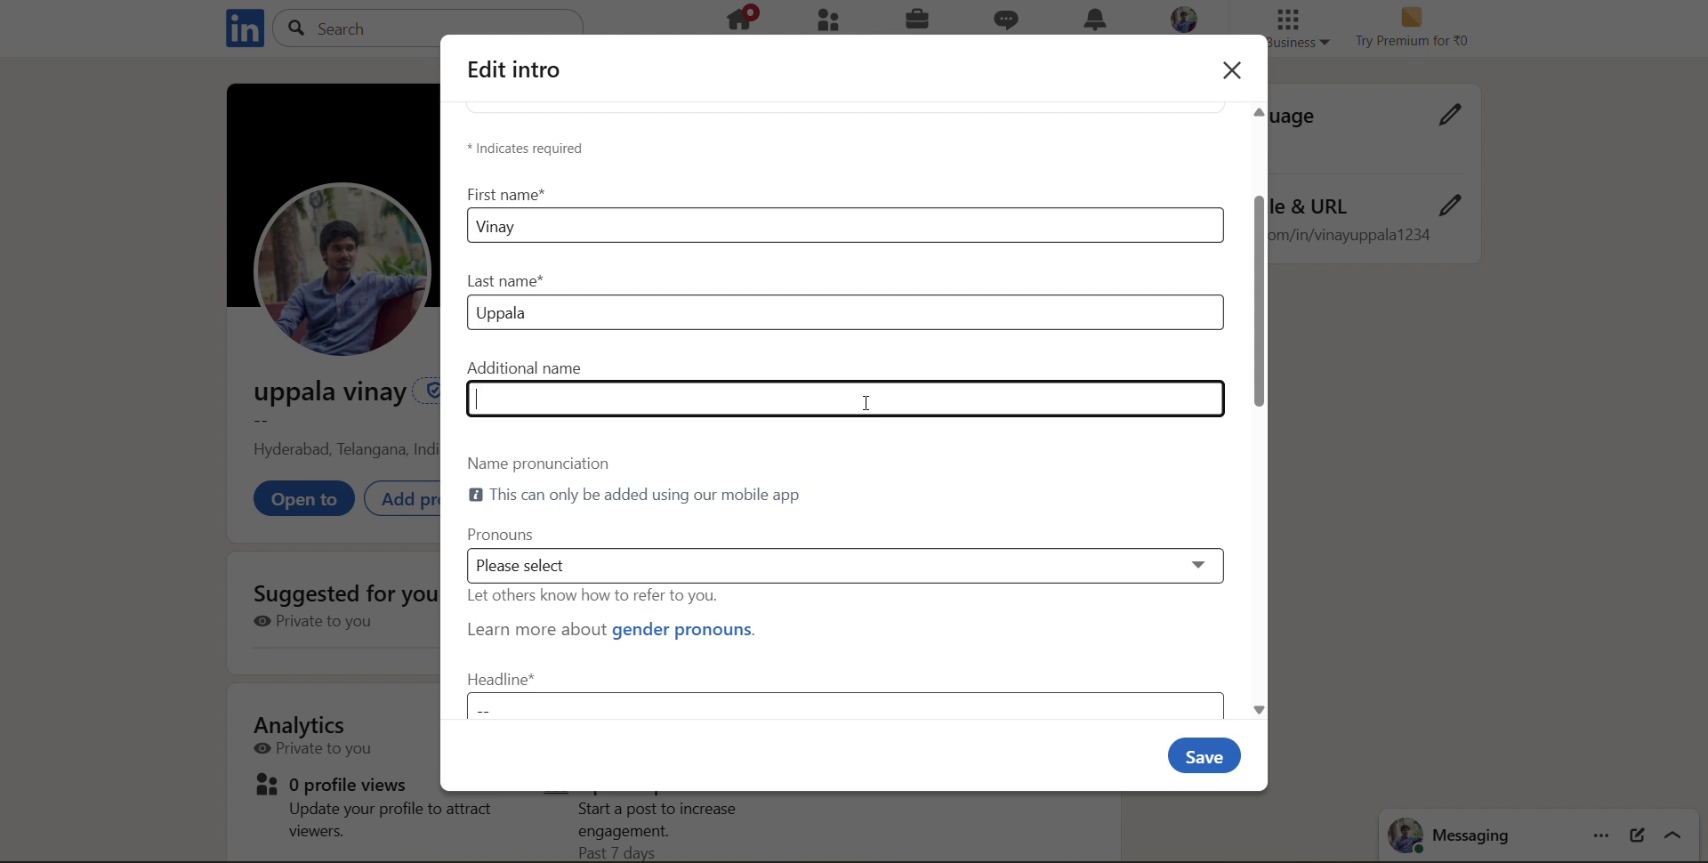
pyautogui.scroll(-2, 866, 402)
pyautogui.click(893, 406)
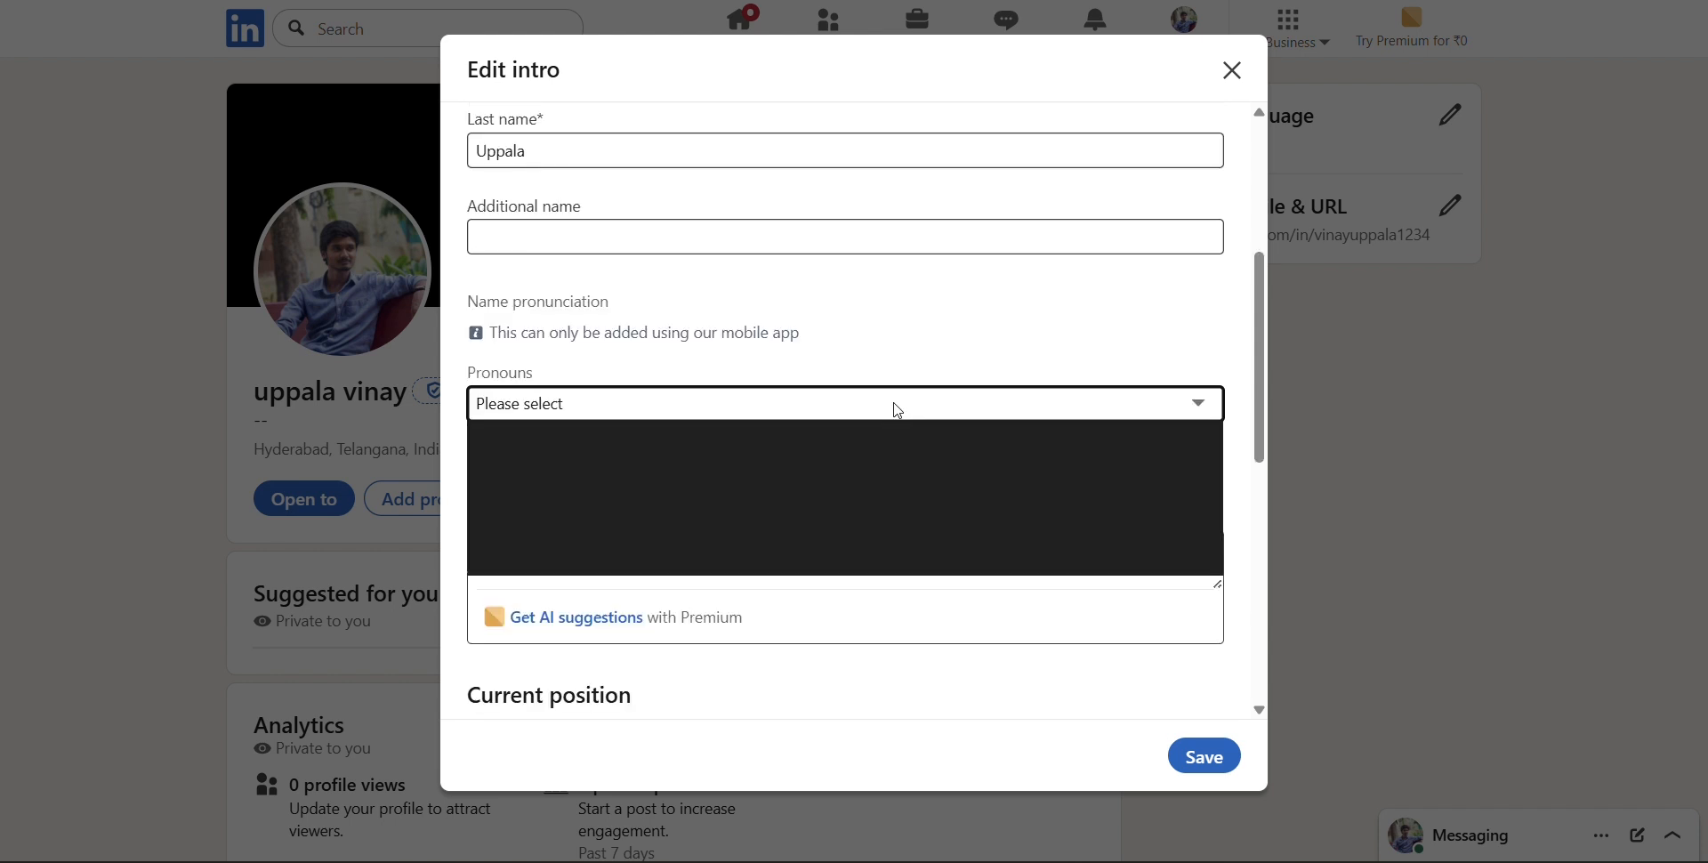
pyautogui.click(893, 511)
pyautogui.scroll(-3, 893, 506)
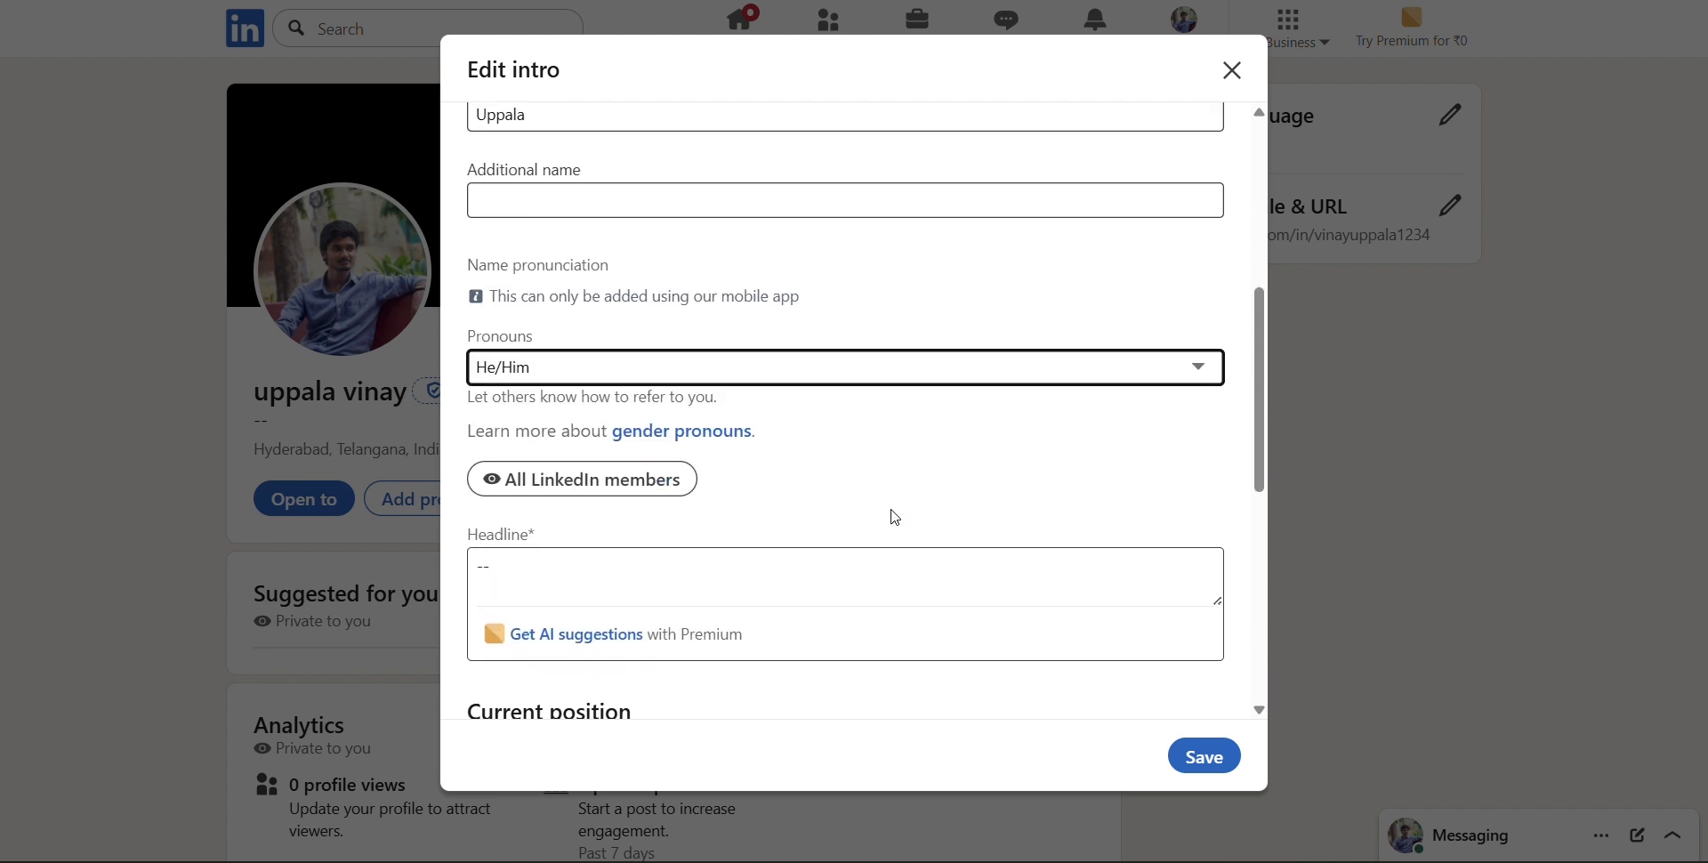
# Copy "Student | YouTube Creator | Simplifying Self-Growth for Students | Productivity • Mindset • Discipline" from the existing profile in the other browser window into the new profile's headline
pyautogui.click(832, 405)
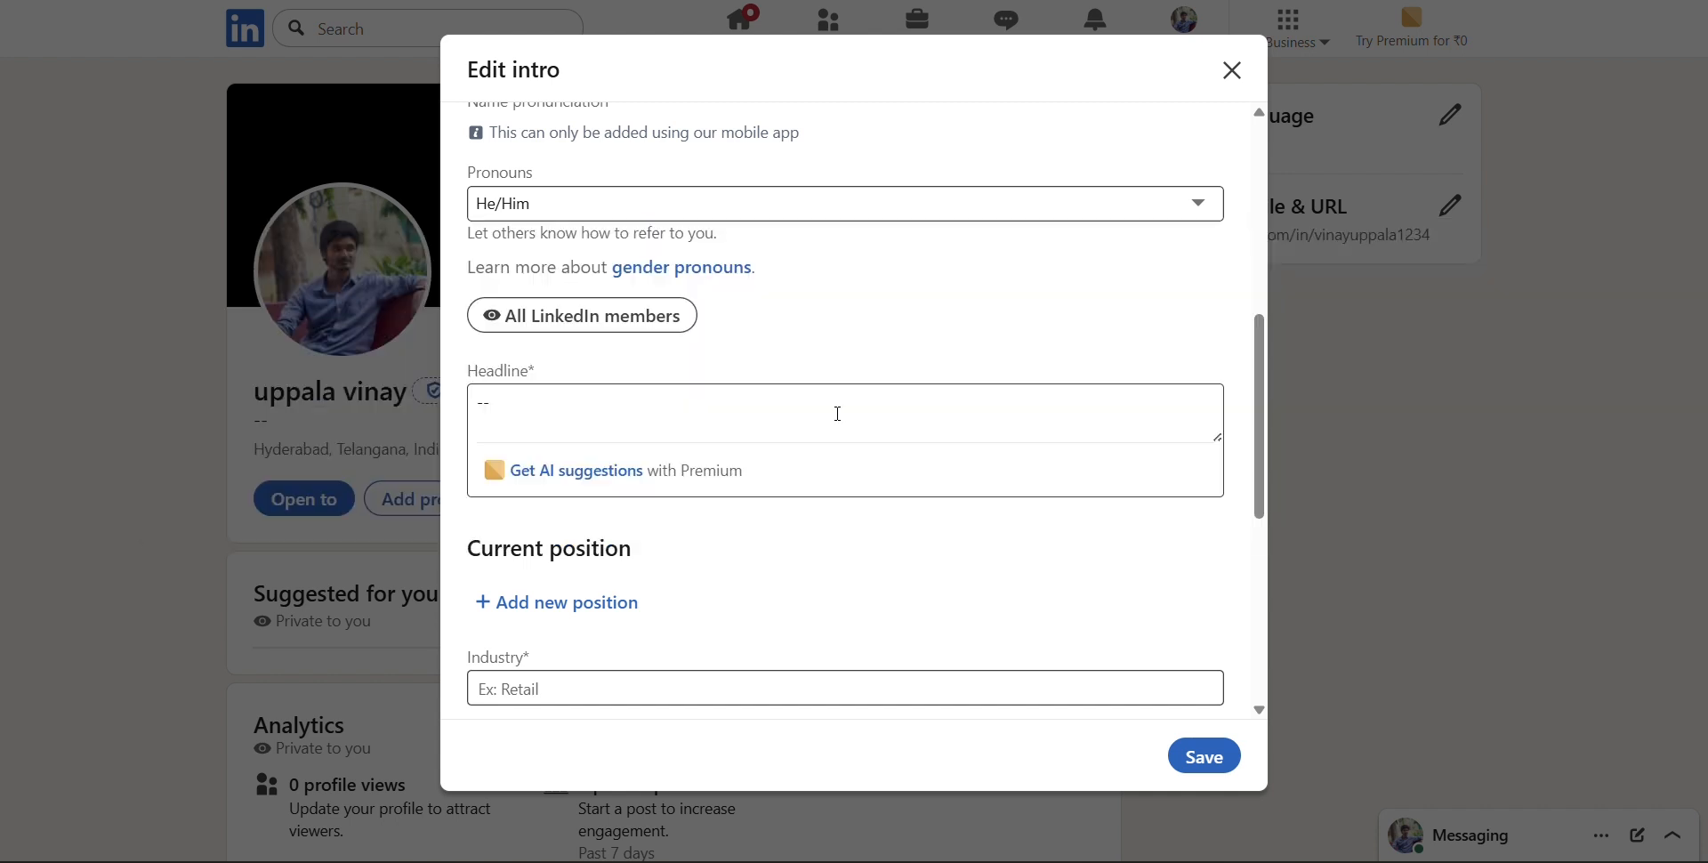
pyautogui.hotkey('alt', 'Tab')
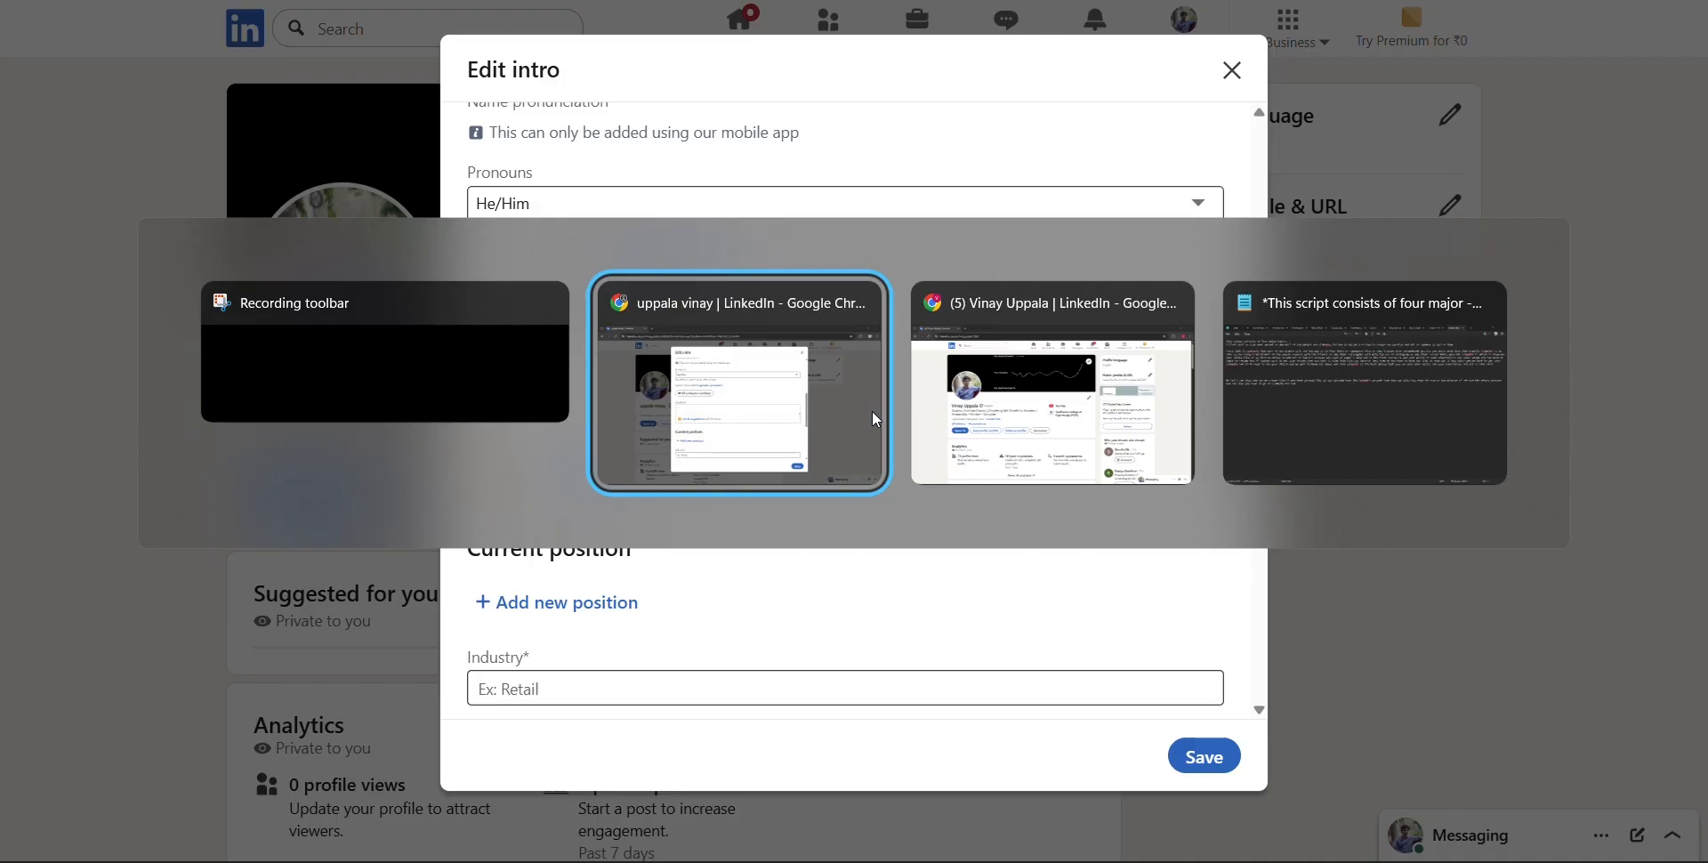
pyautogui.hotkey('alt', 'Tab')
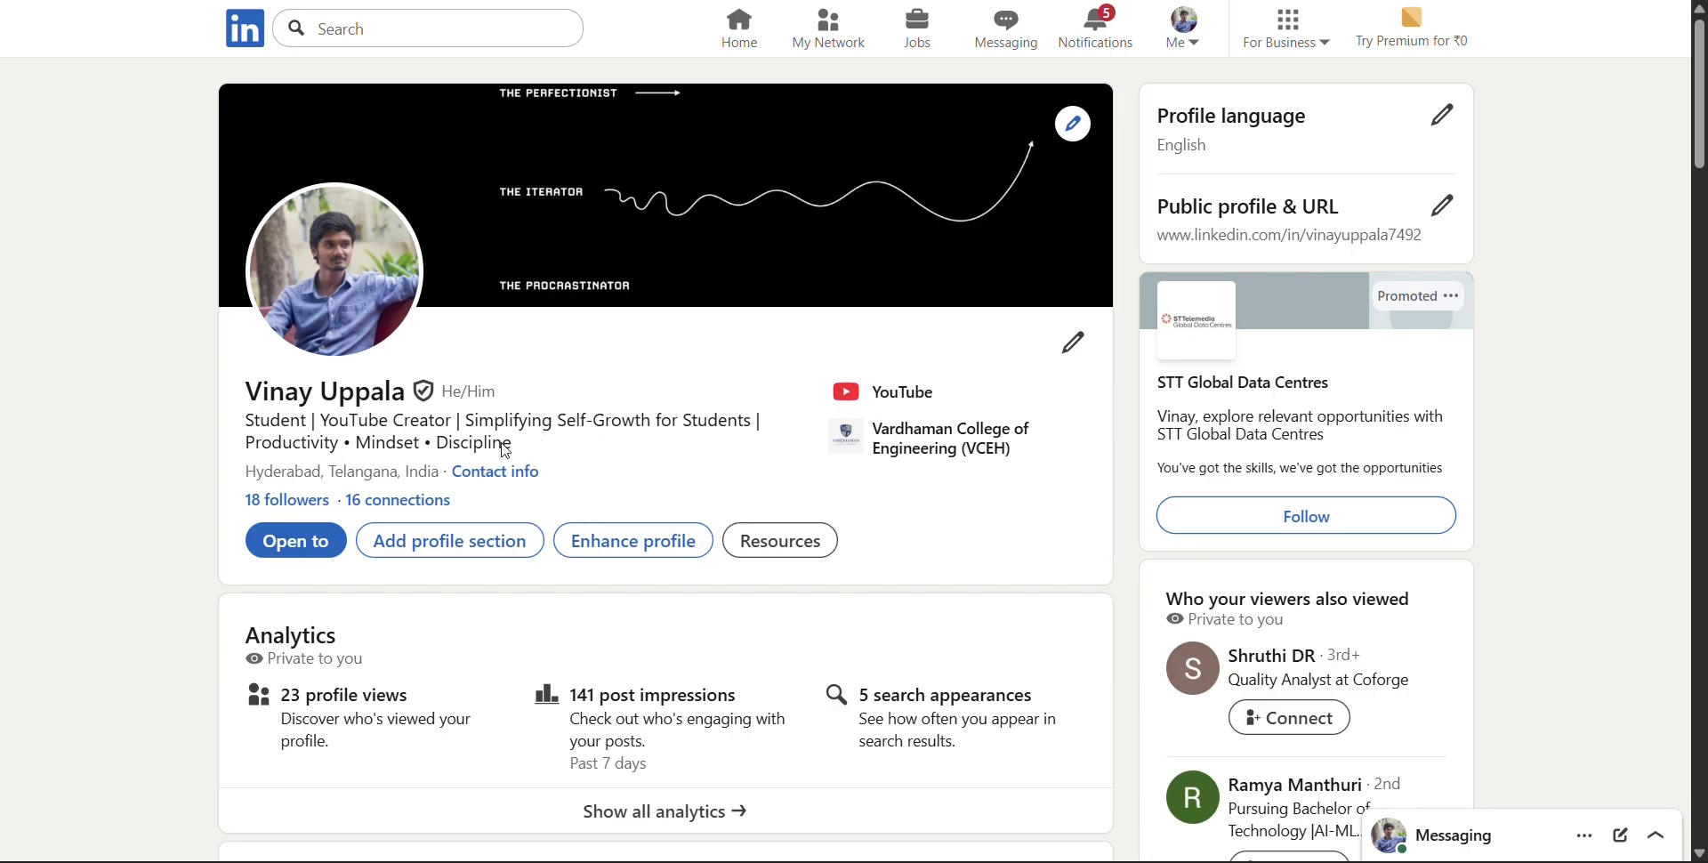
pyautogui.moveTo(512, 442); pyautogui.dragTo(245, 420)
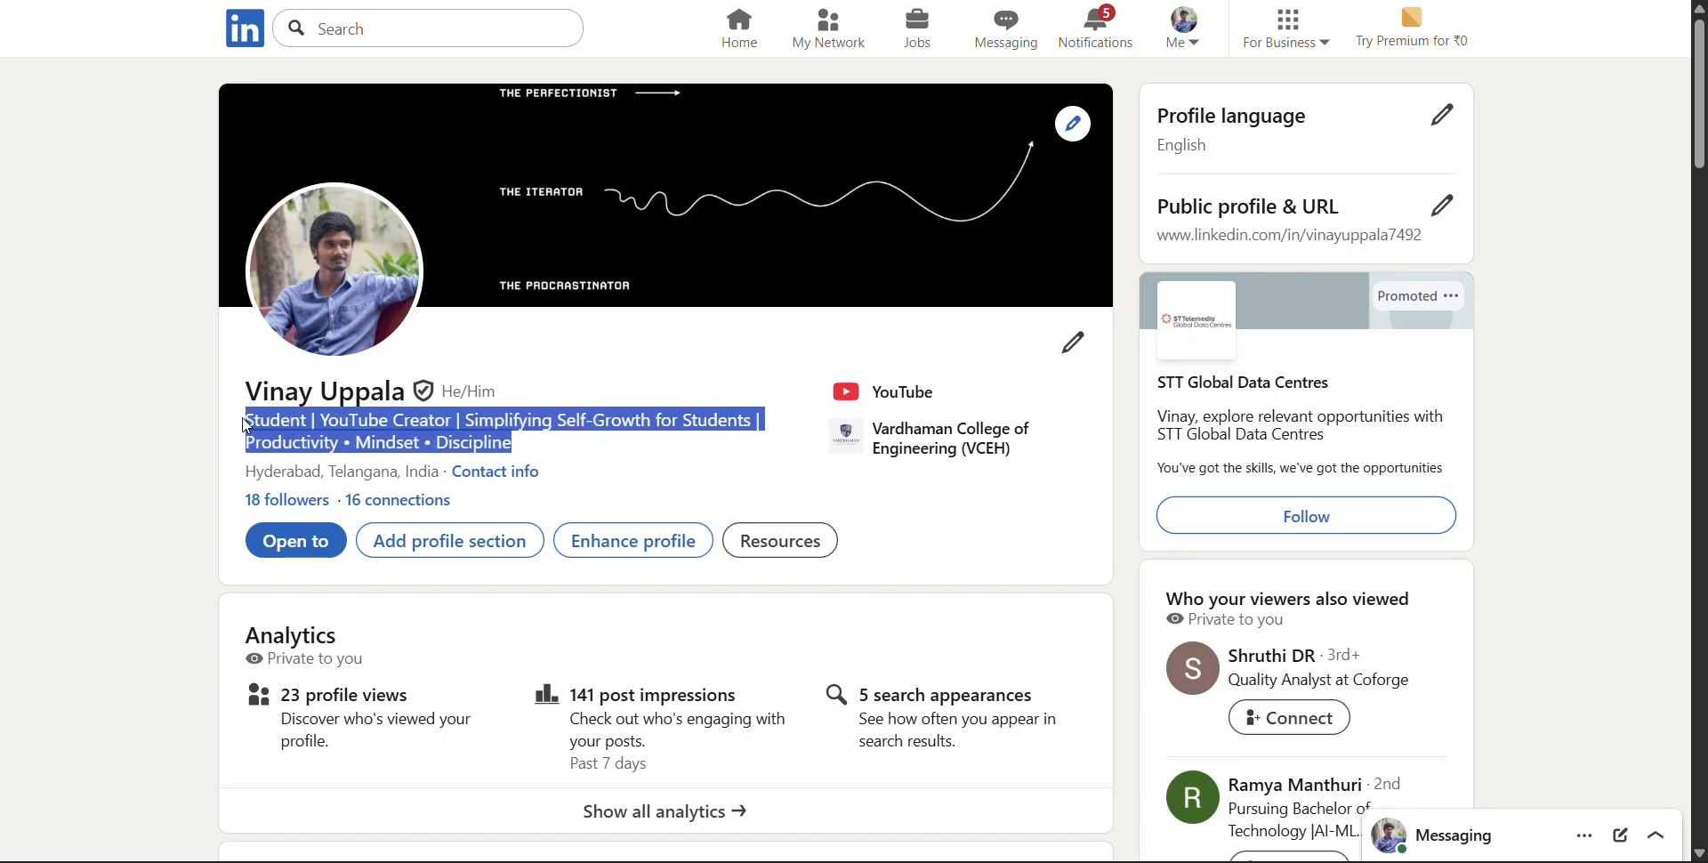
pyautogui.click(673, 464)
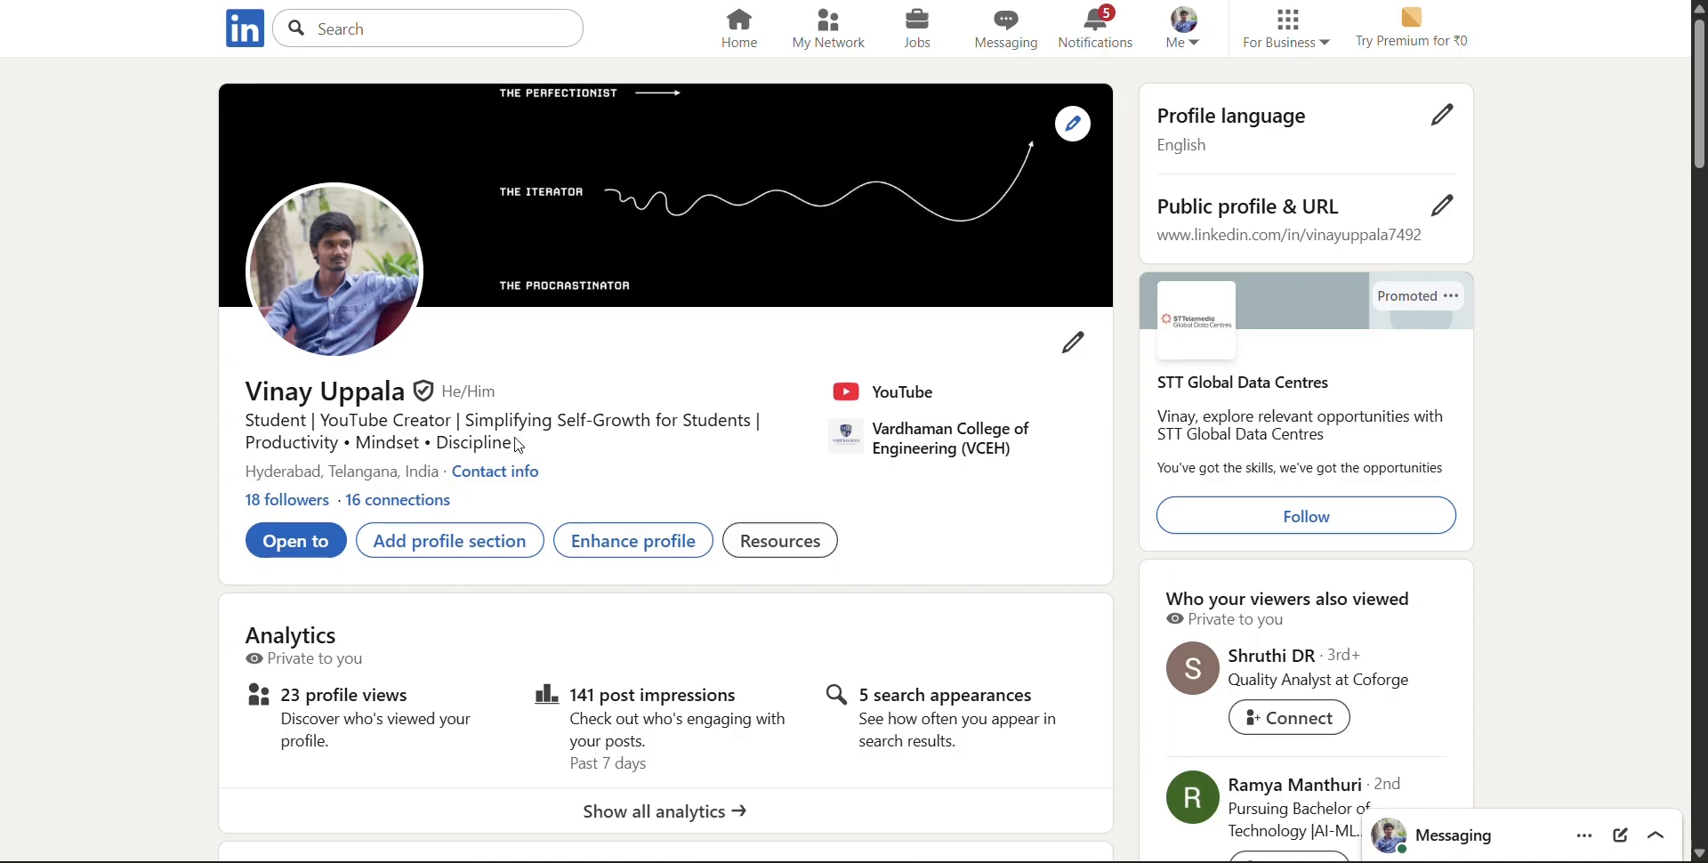
pyautogui.moveTo(523, 443); pyautogui.dragTo(231, 435)
pyautogui.hotkey('ctrl', 'c')
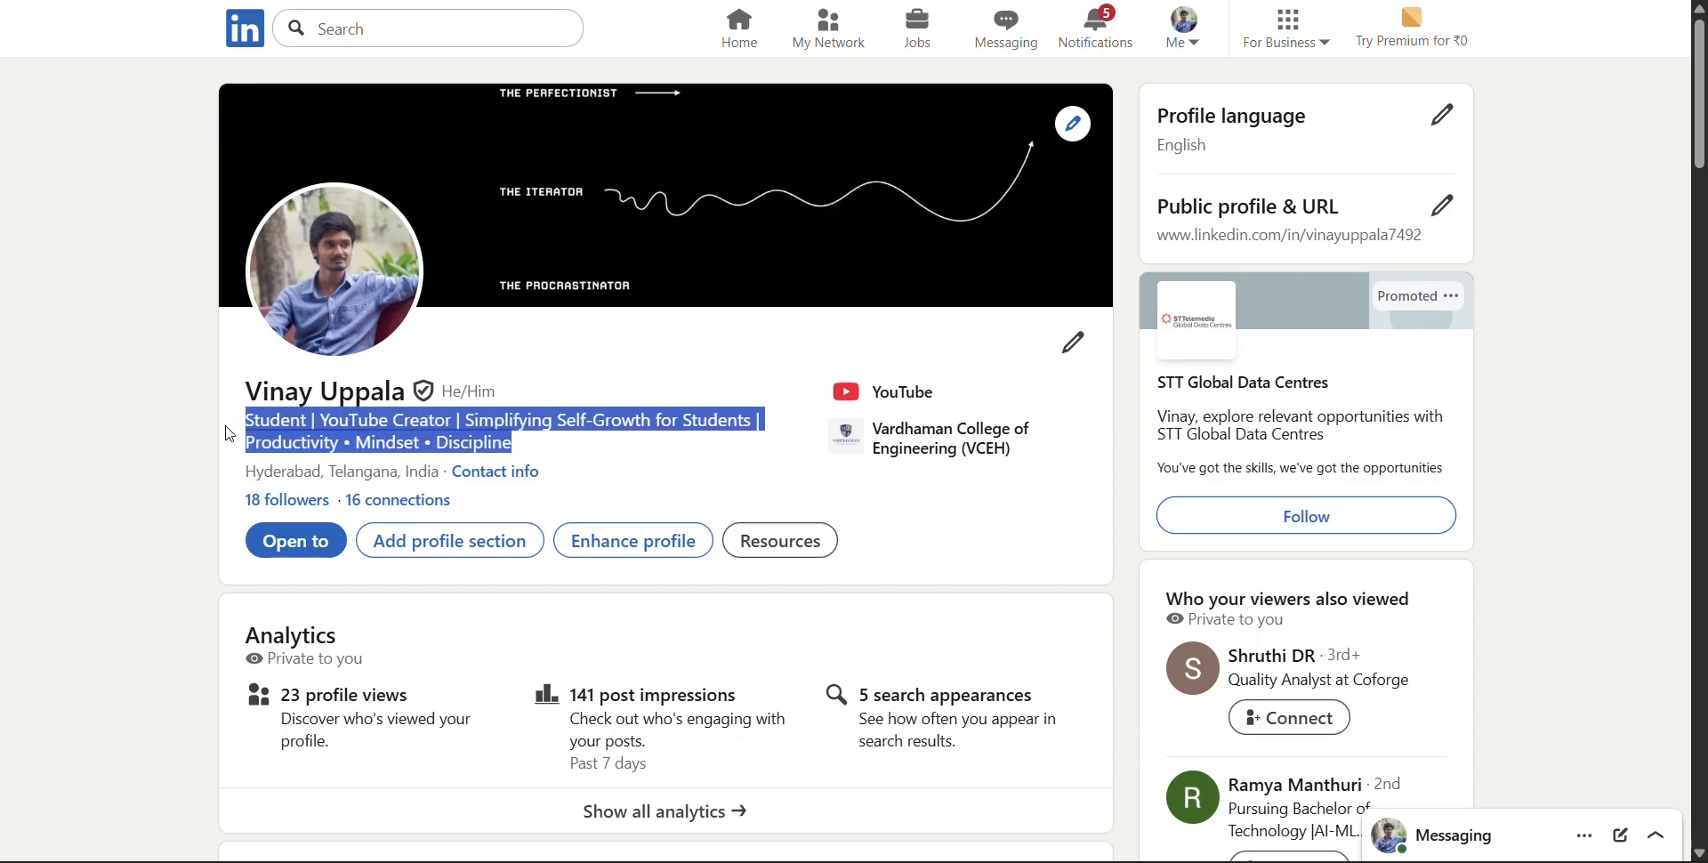
pyautogui.hotkey('alt', 'Tab')
pyautogui.hotkey('alt', 'Tab')
pyautogui.hotkey('ctrl', 'a')
pyautogui.hotkey('ctrl', 'v')
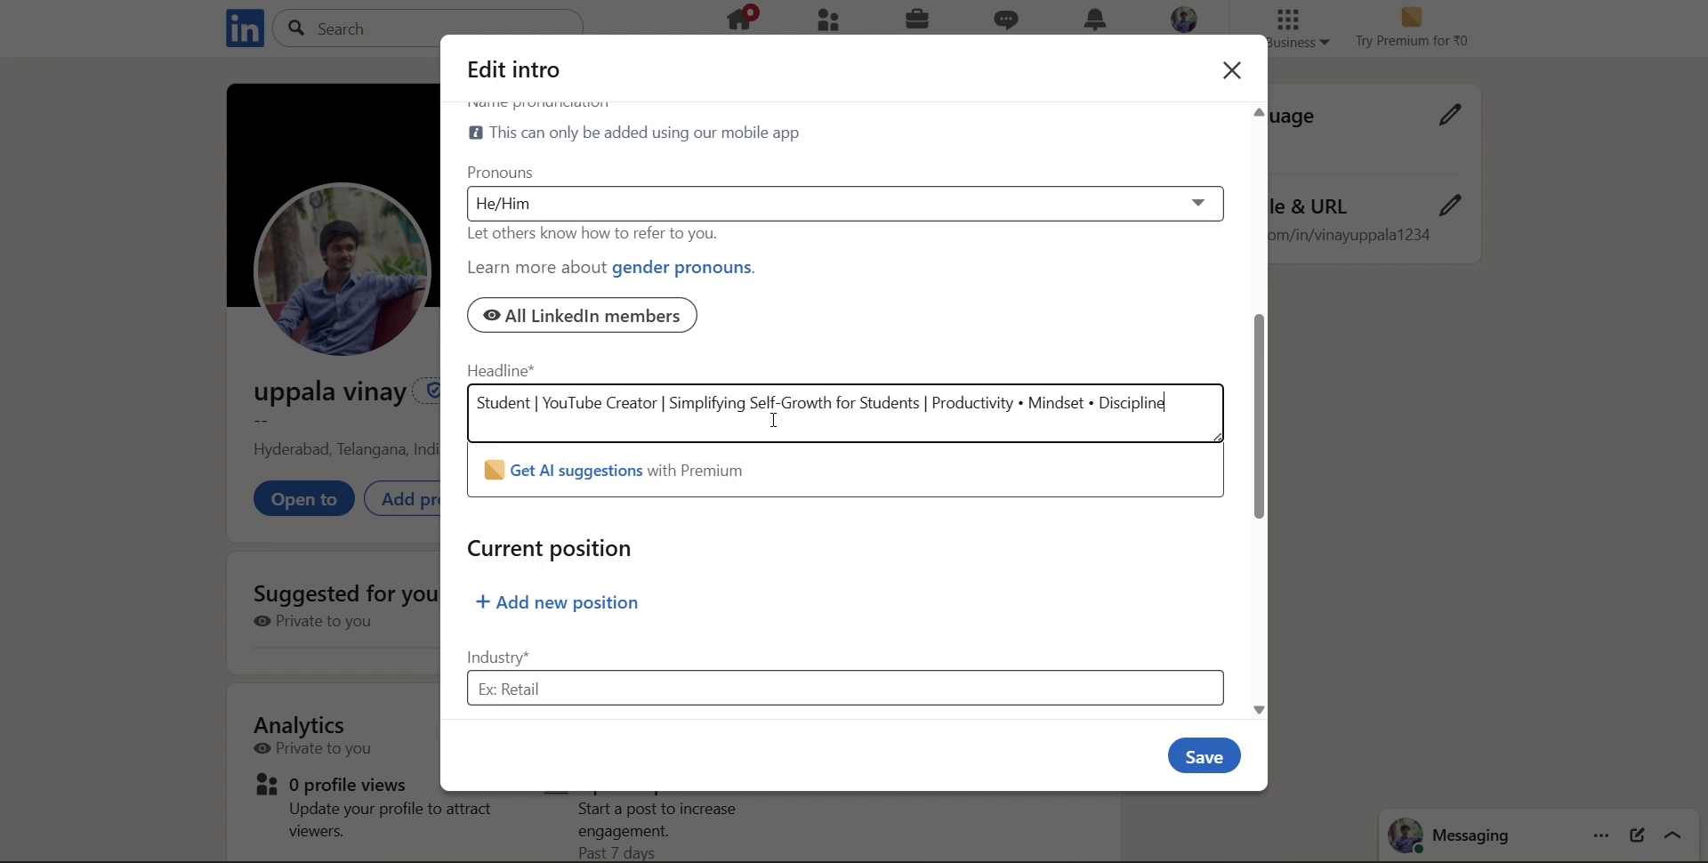
pyautogui.click(919, 562)
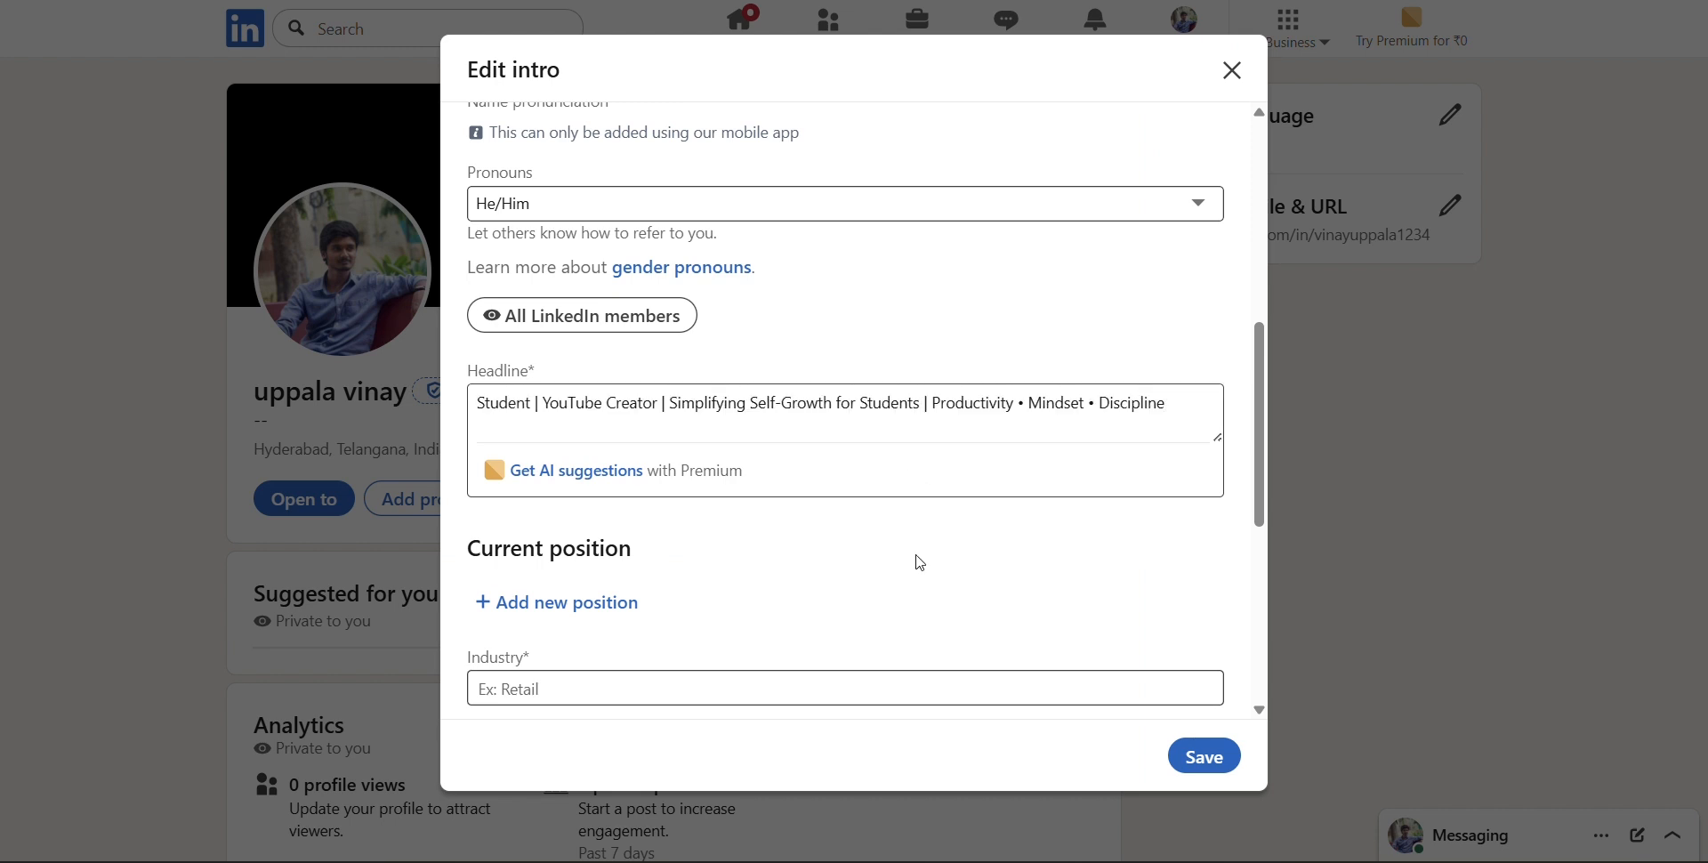
# Set the profile's industry to Technology, Information and Internet
pyautogui.scroll(-3, 920, 562)
pyautogui.scroll(-3, 919, 562)
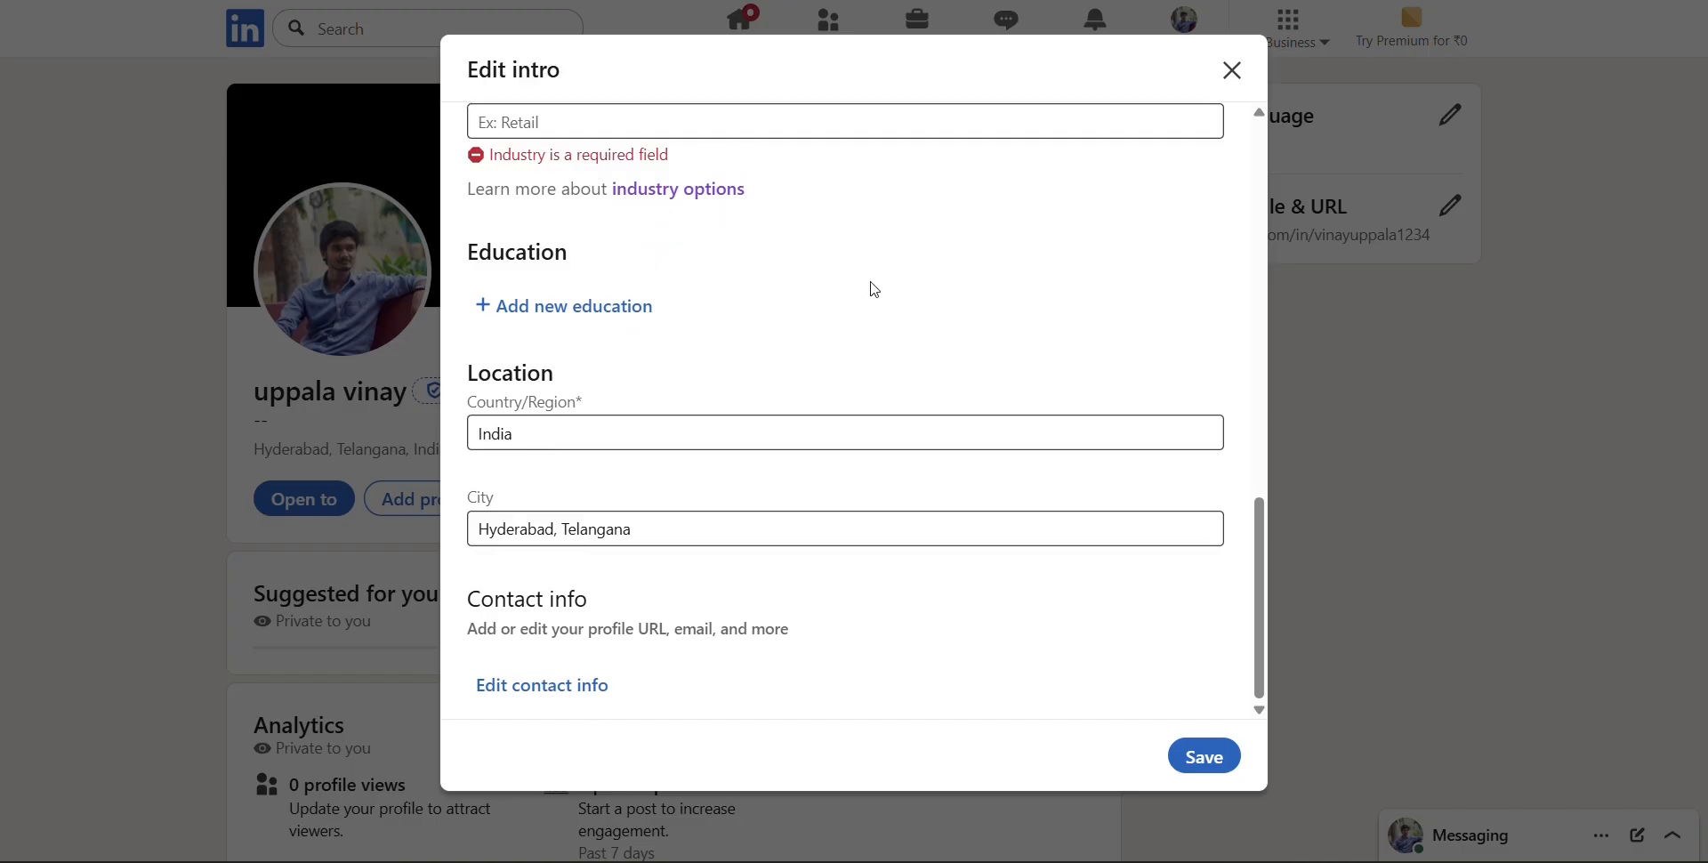
pyautogui.click(814, 125)
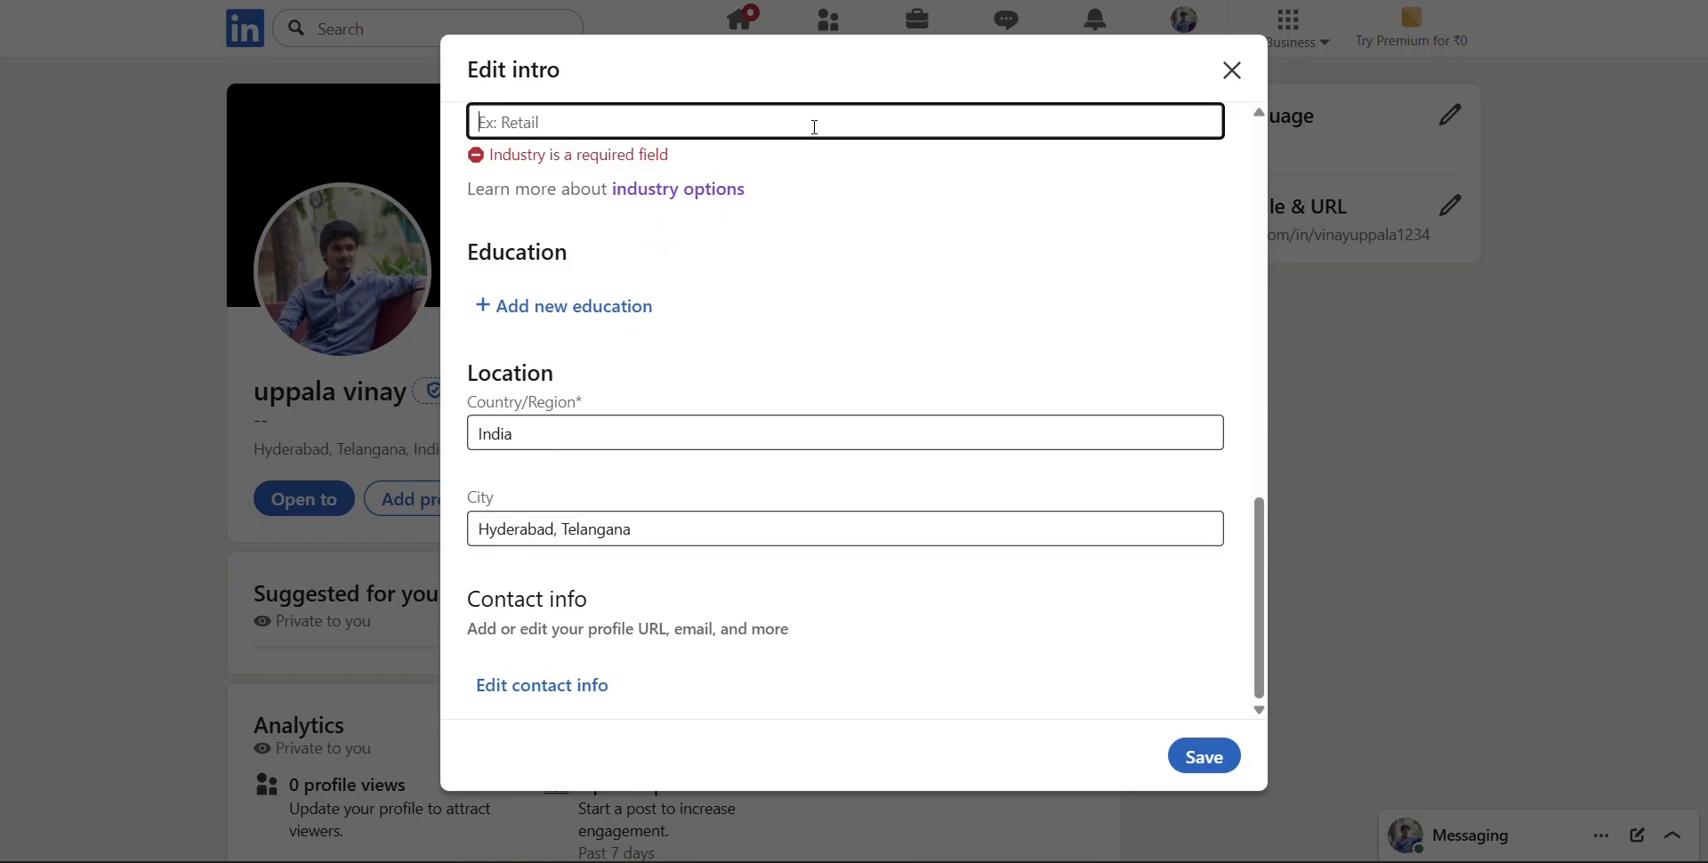
pyautogui.write('Inter')
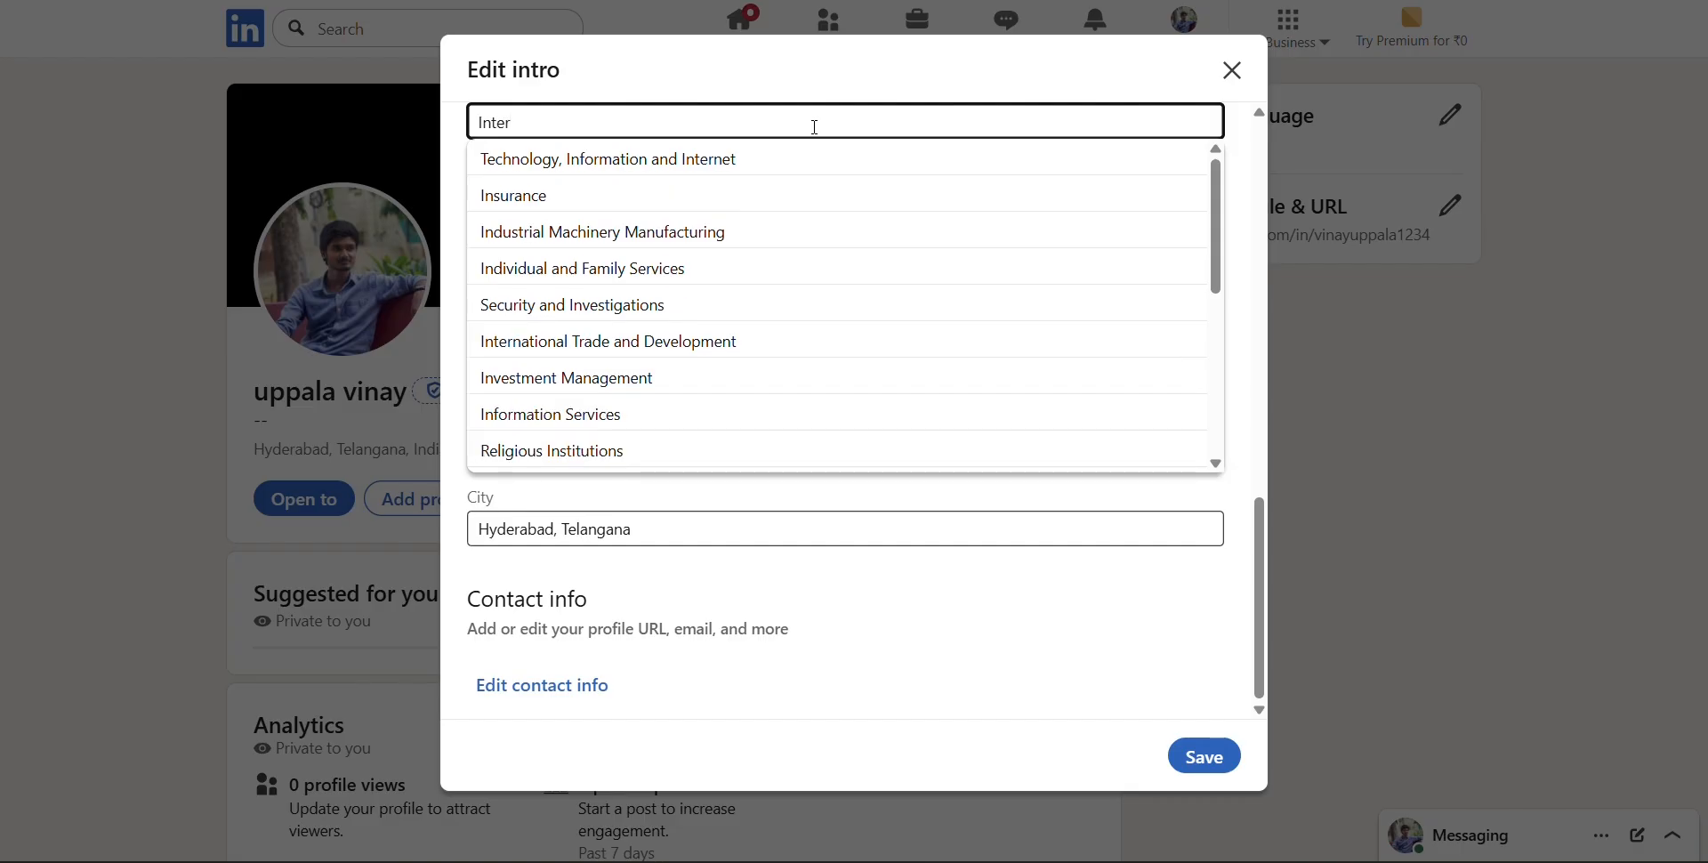
pyautogui.press('Down')
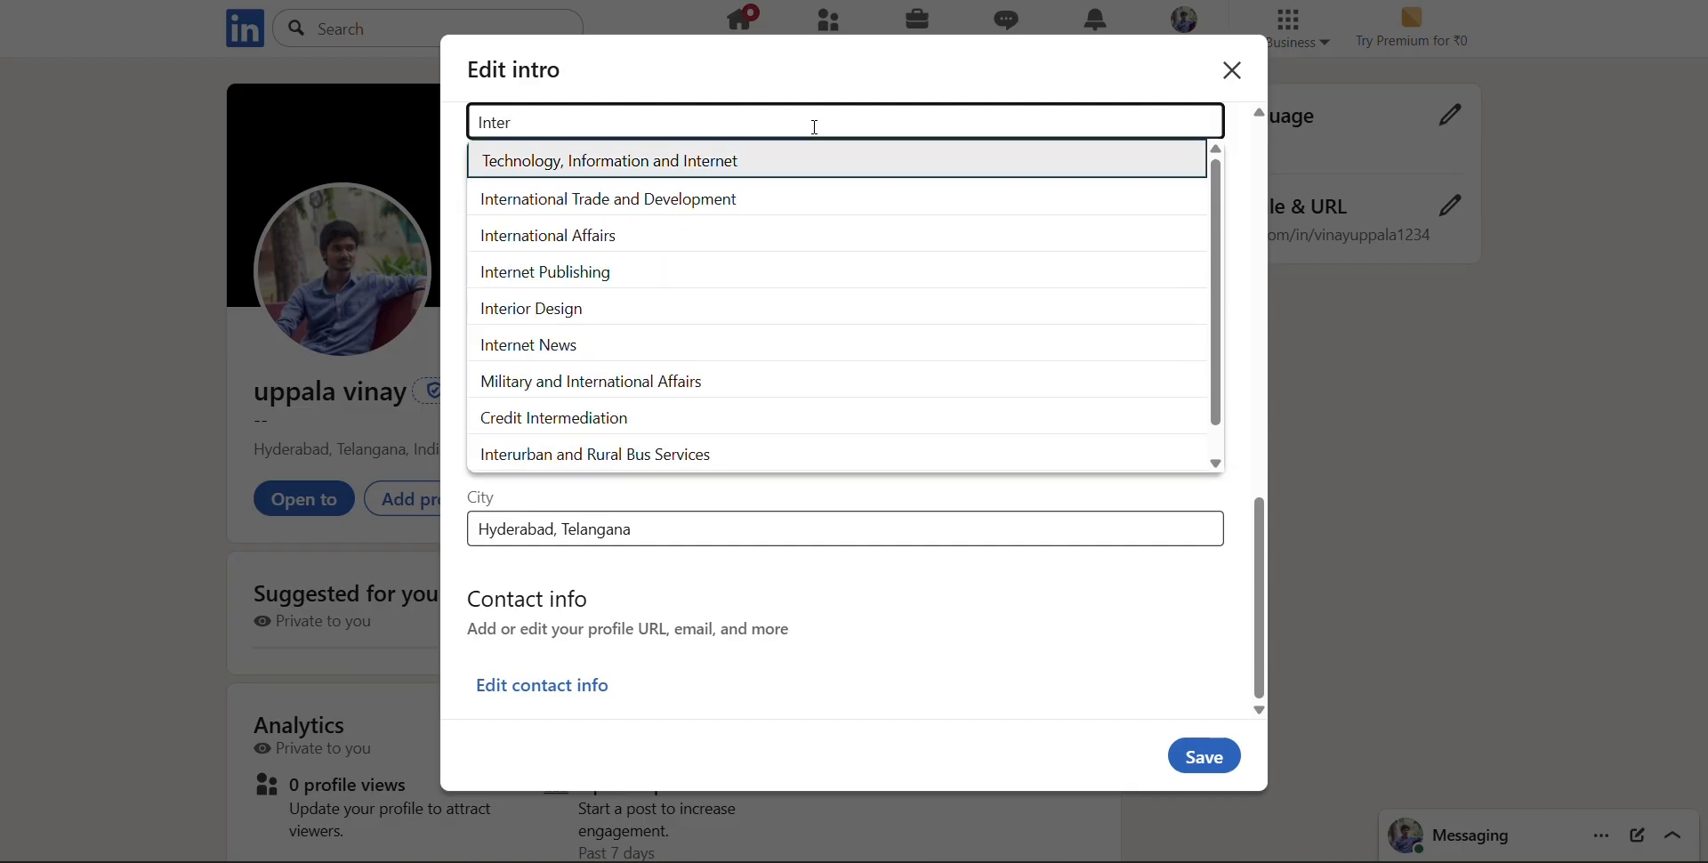
pyautogui.press('Return')
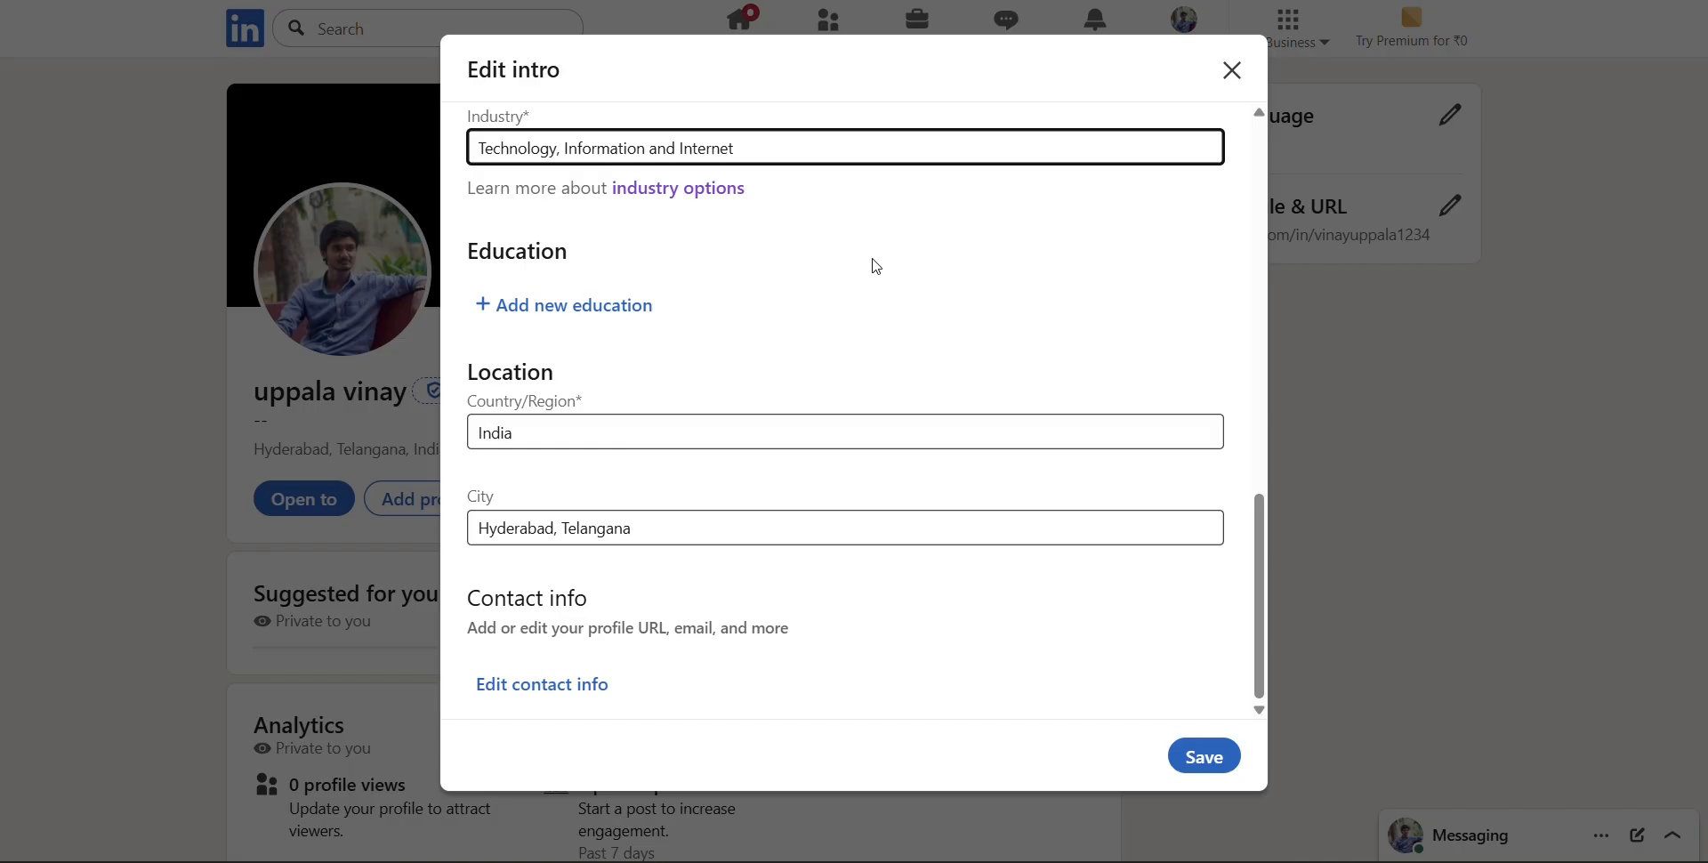
# Add a new education entry to the profile intro with Indian Institute of Technology, Bombay as the school
pyautogui.click(561, 309)
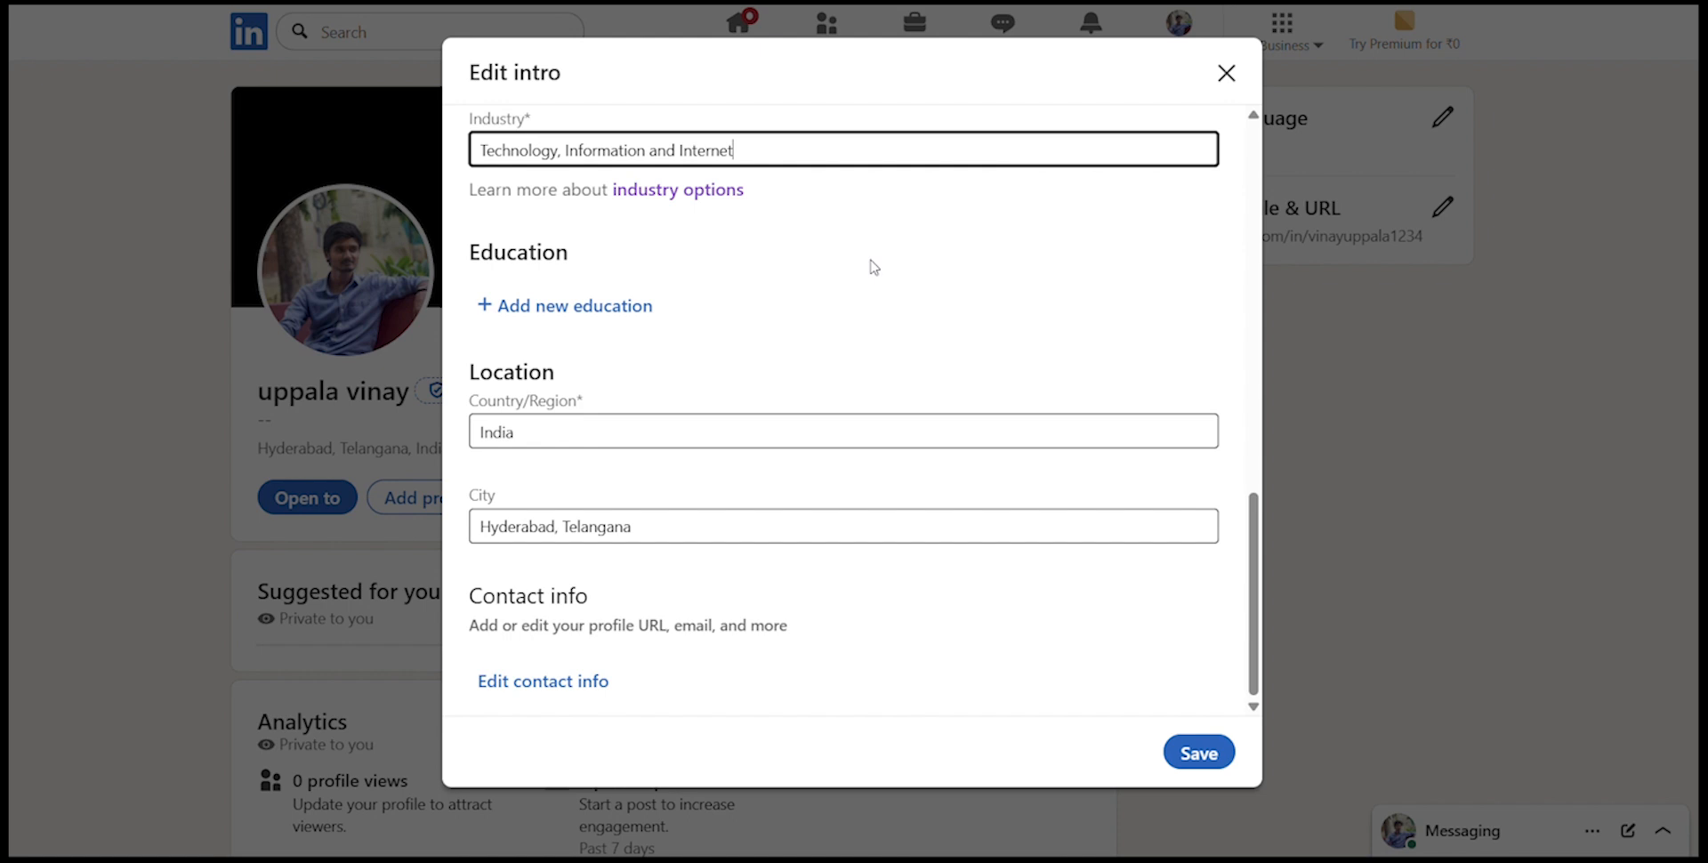
pyautogui.click(562, 305)
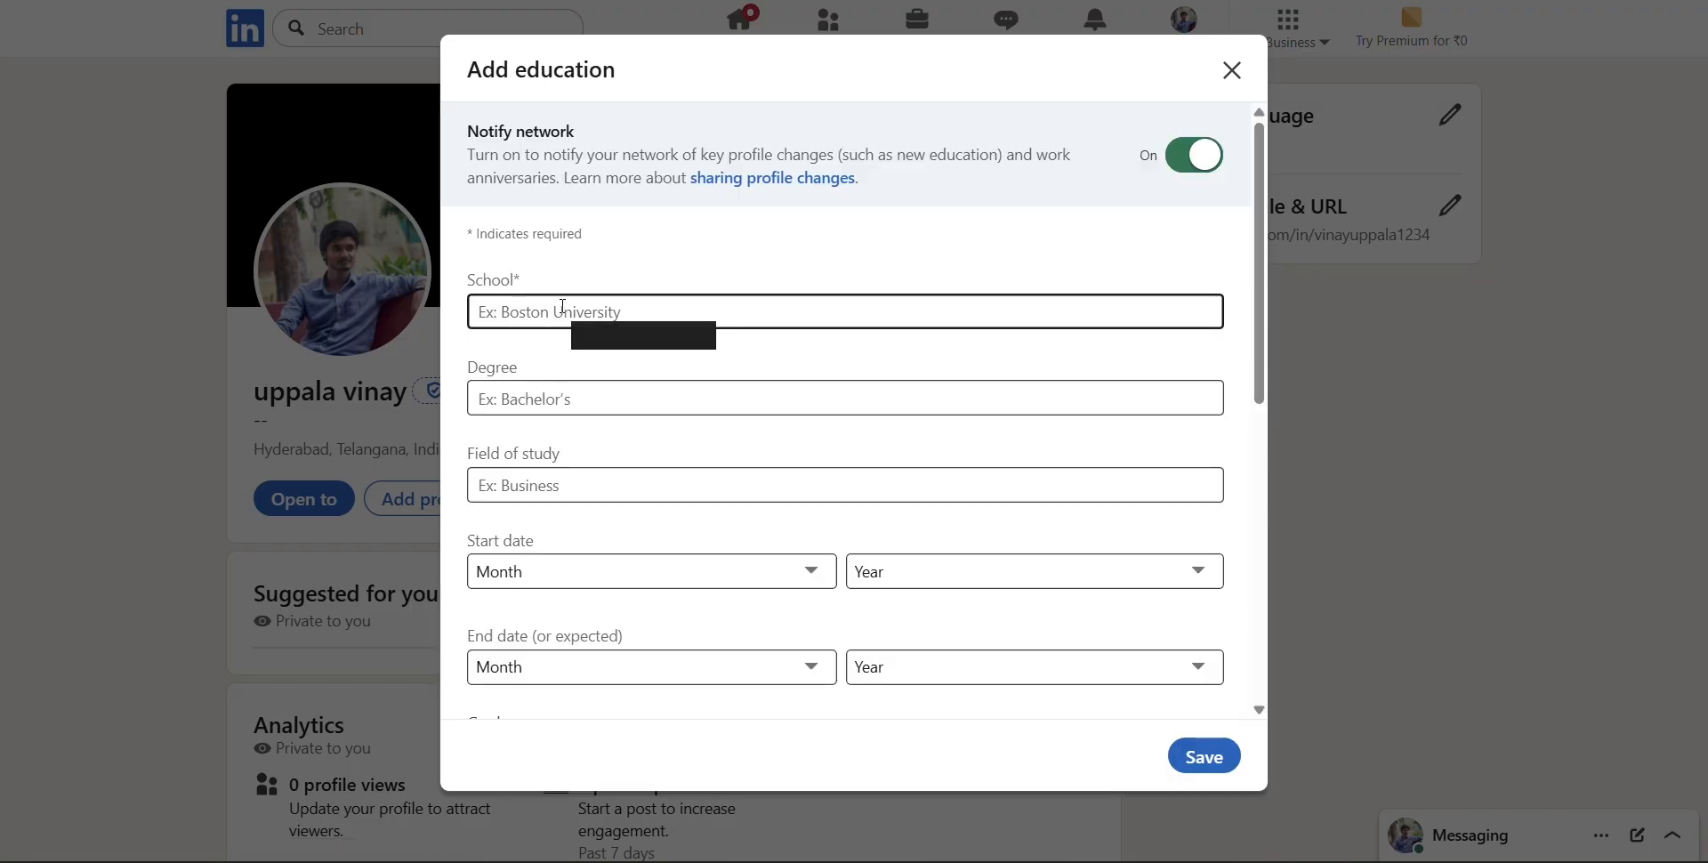
pyautogui.click(694, 320)
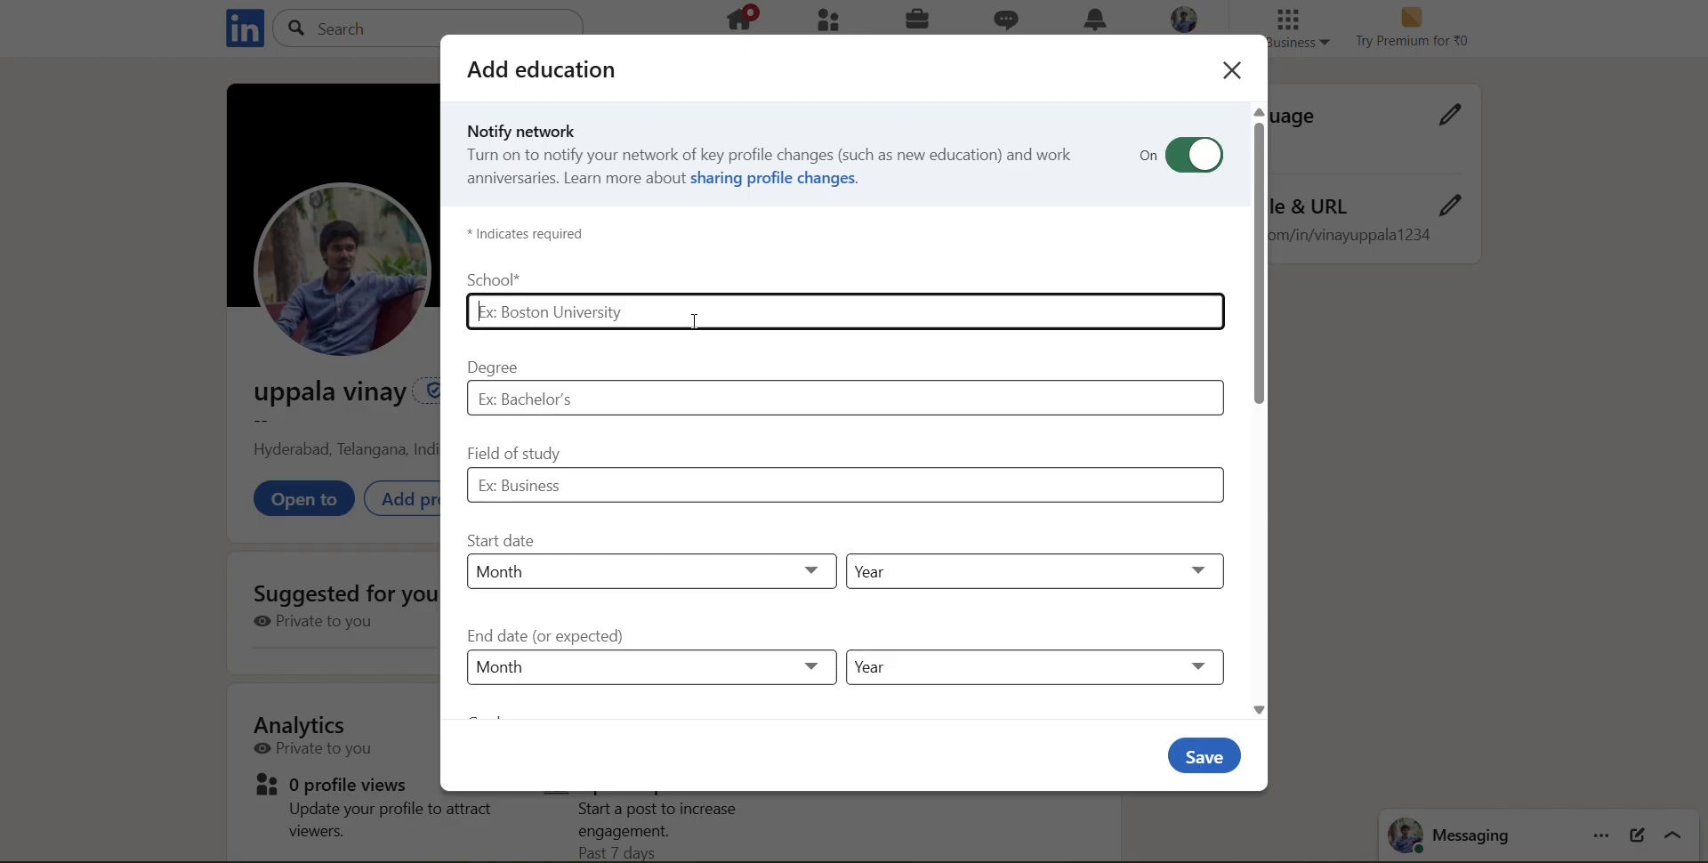
pyautogui.write('I')
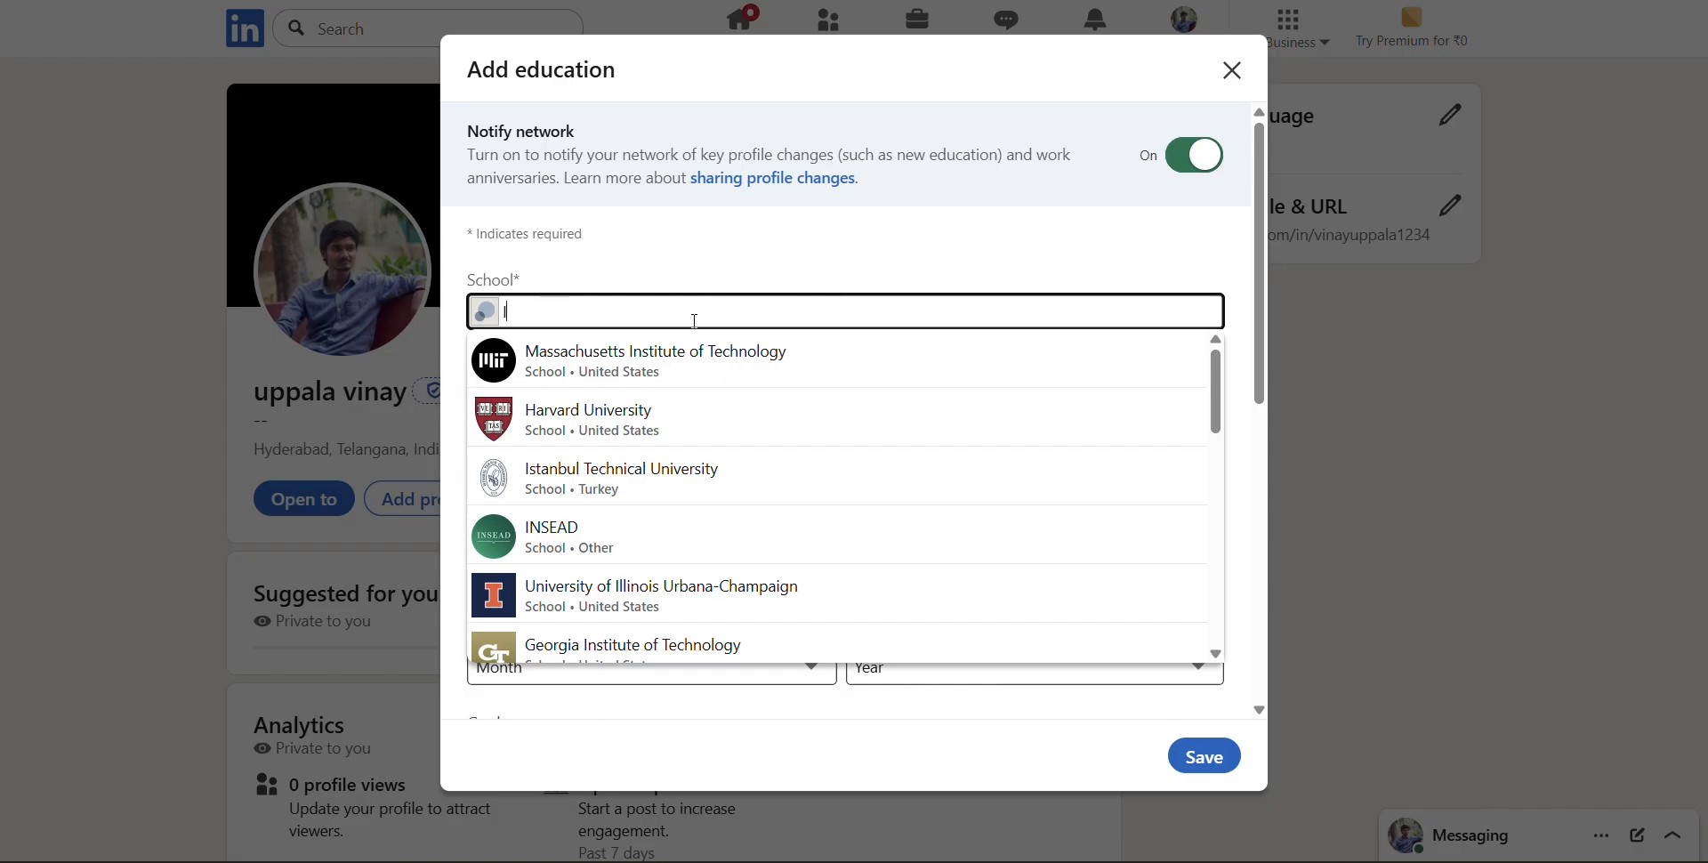
pyautogui.write('n')
pyautogui.press('BackSpace')
pyautogui.press('BackSpace')
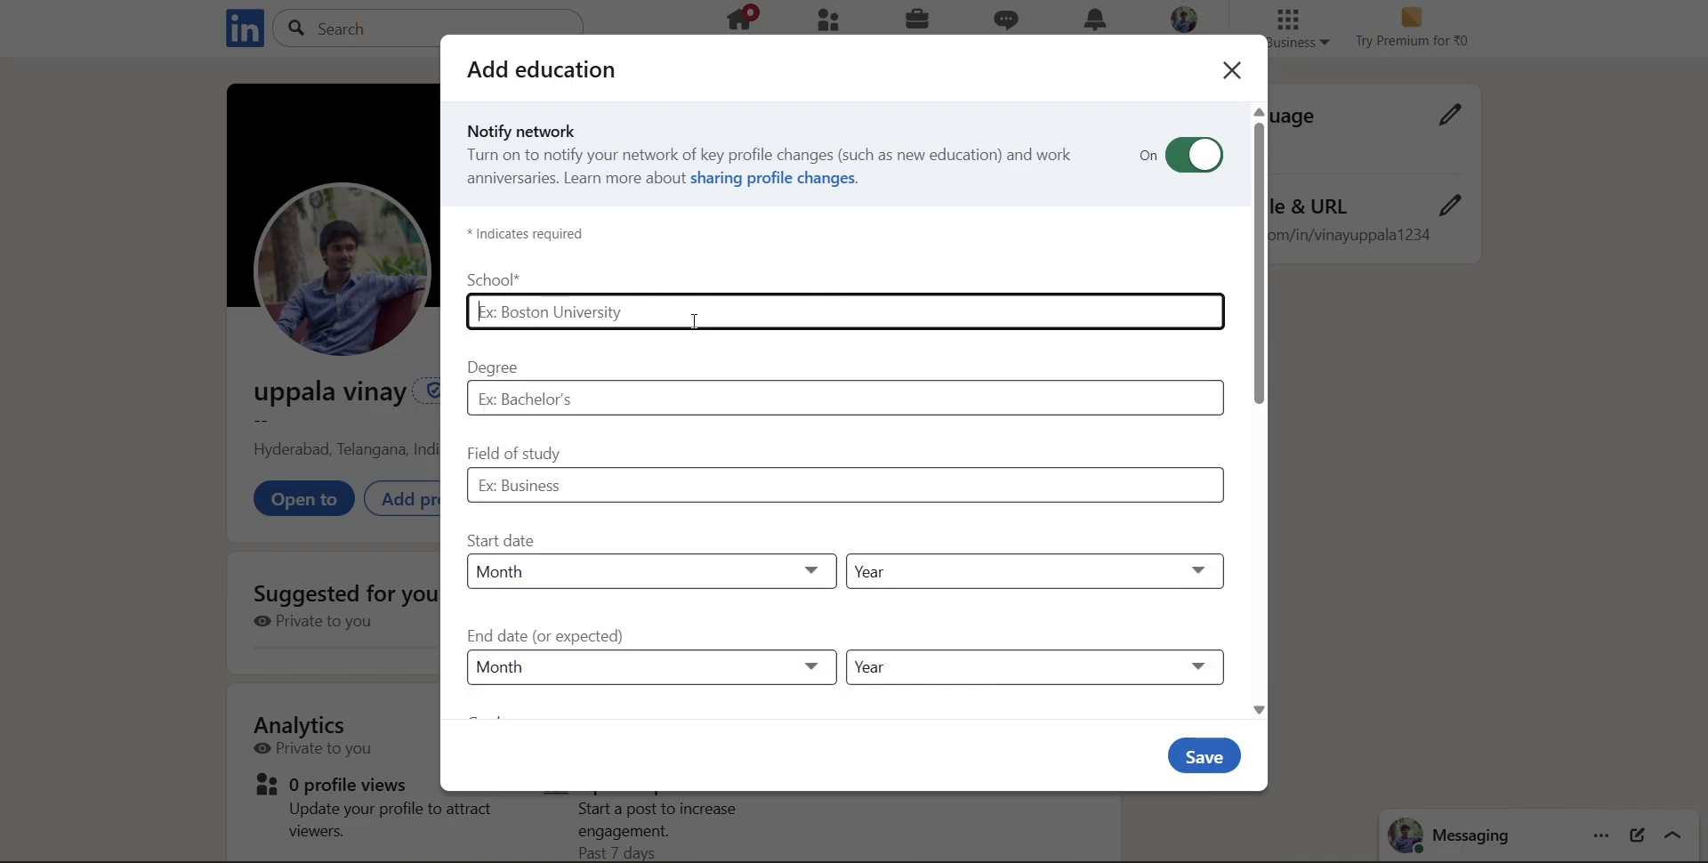
pyautogui.write('I')
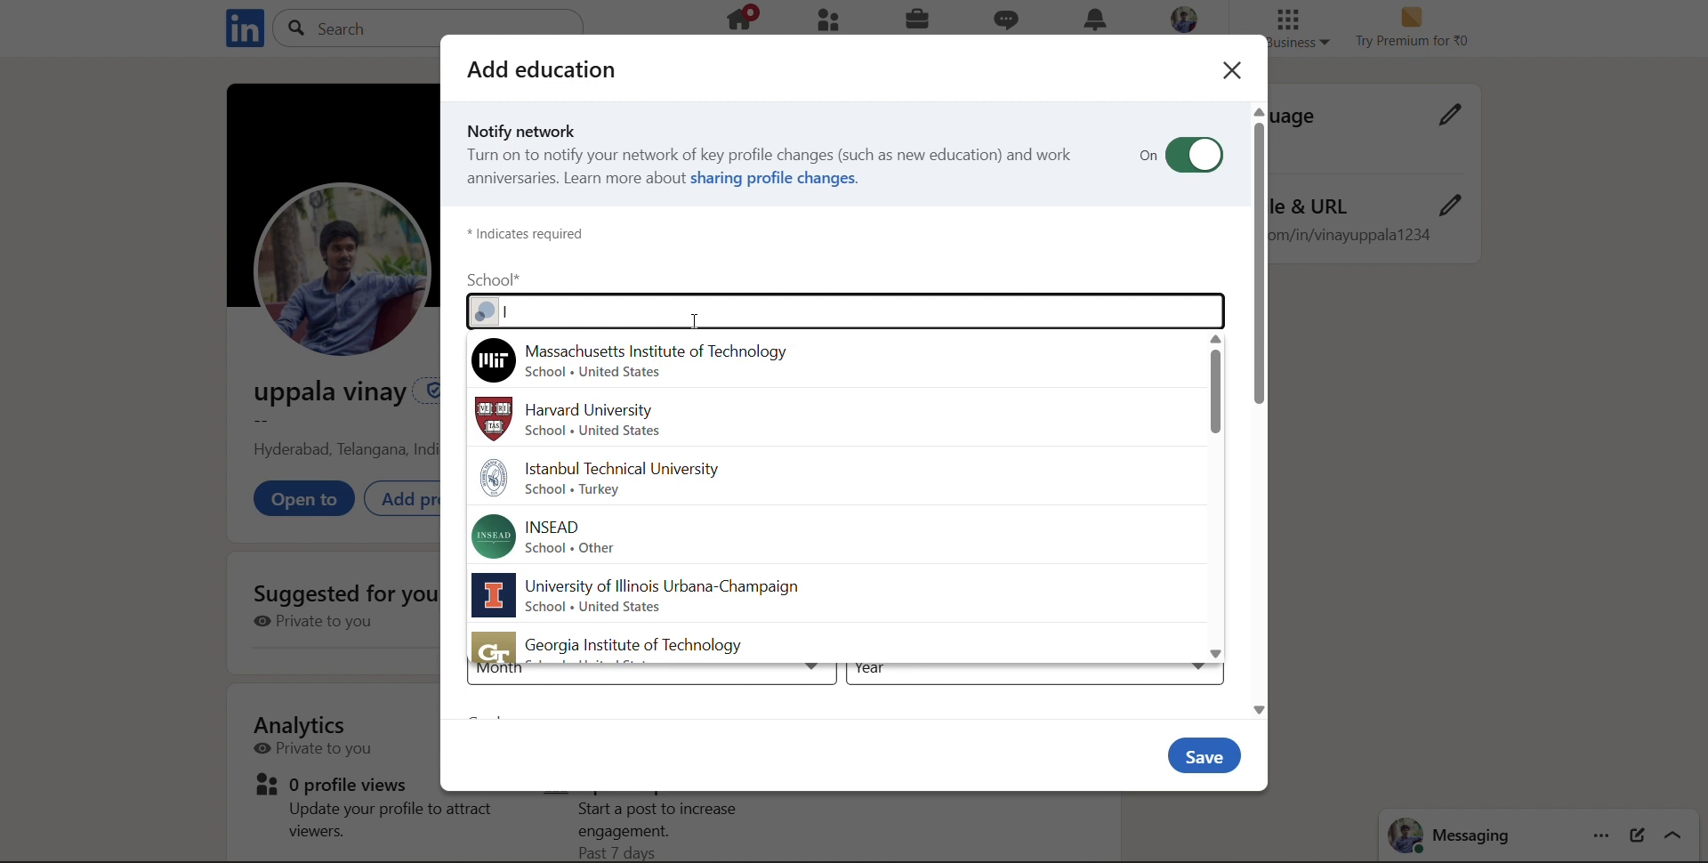
pyautogui.write('n')
pyautogui.press('BackSpace')
pyautogui.press('BackSpace')
pyautogui.write('Indian')
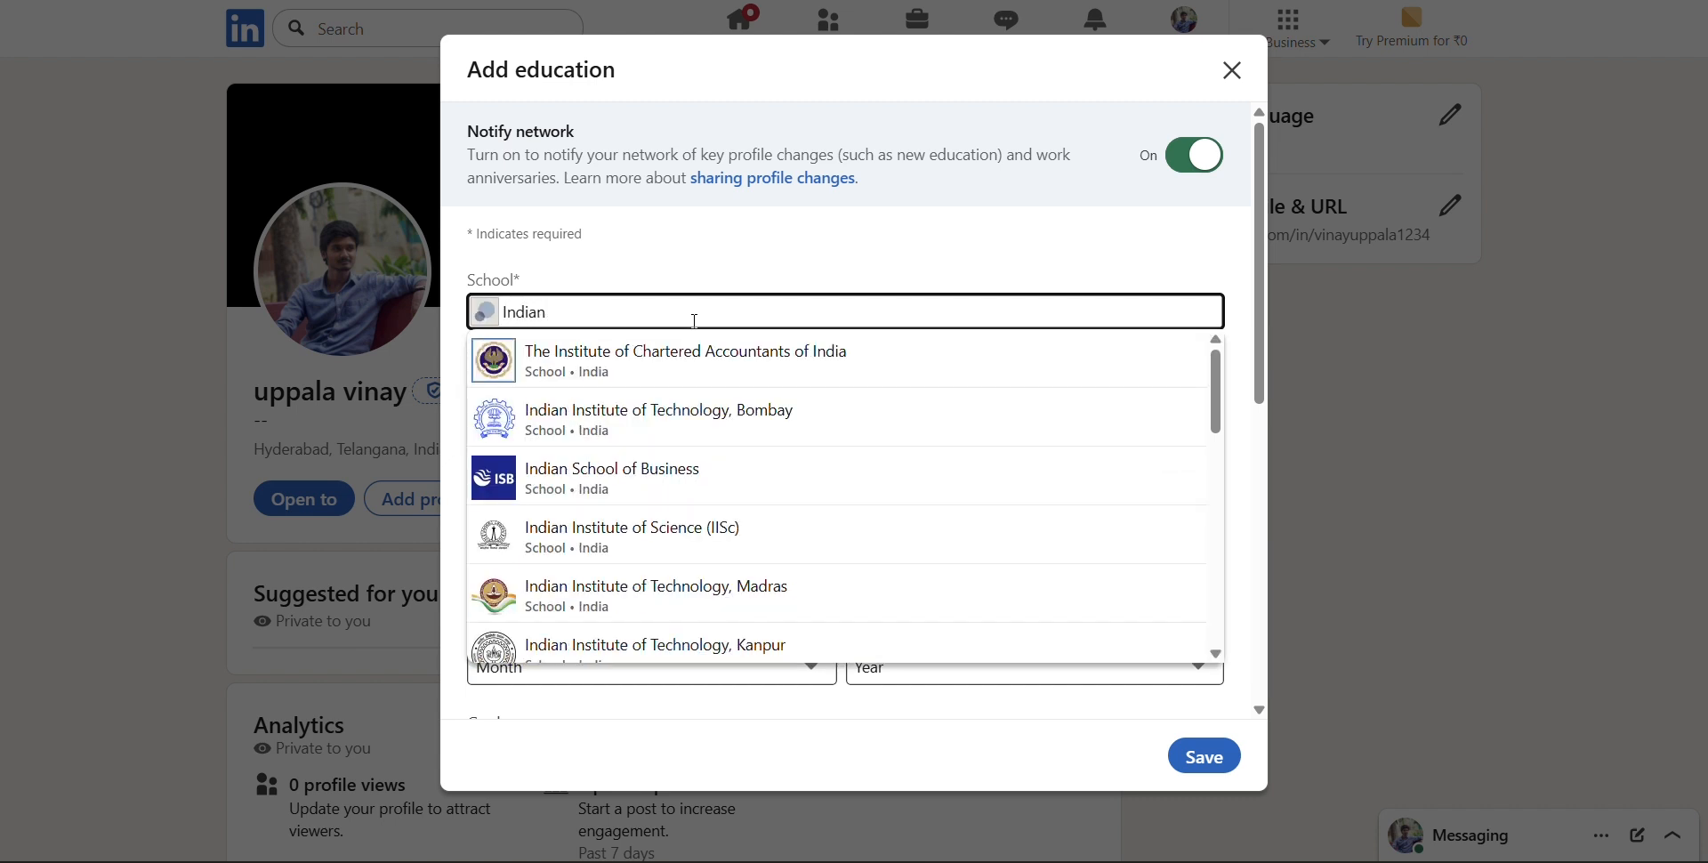
pyautogui.write(' Ins')
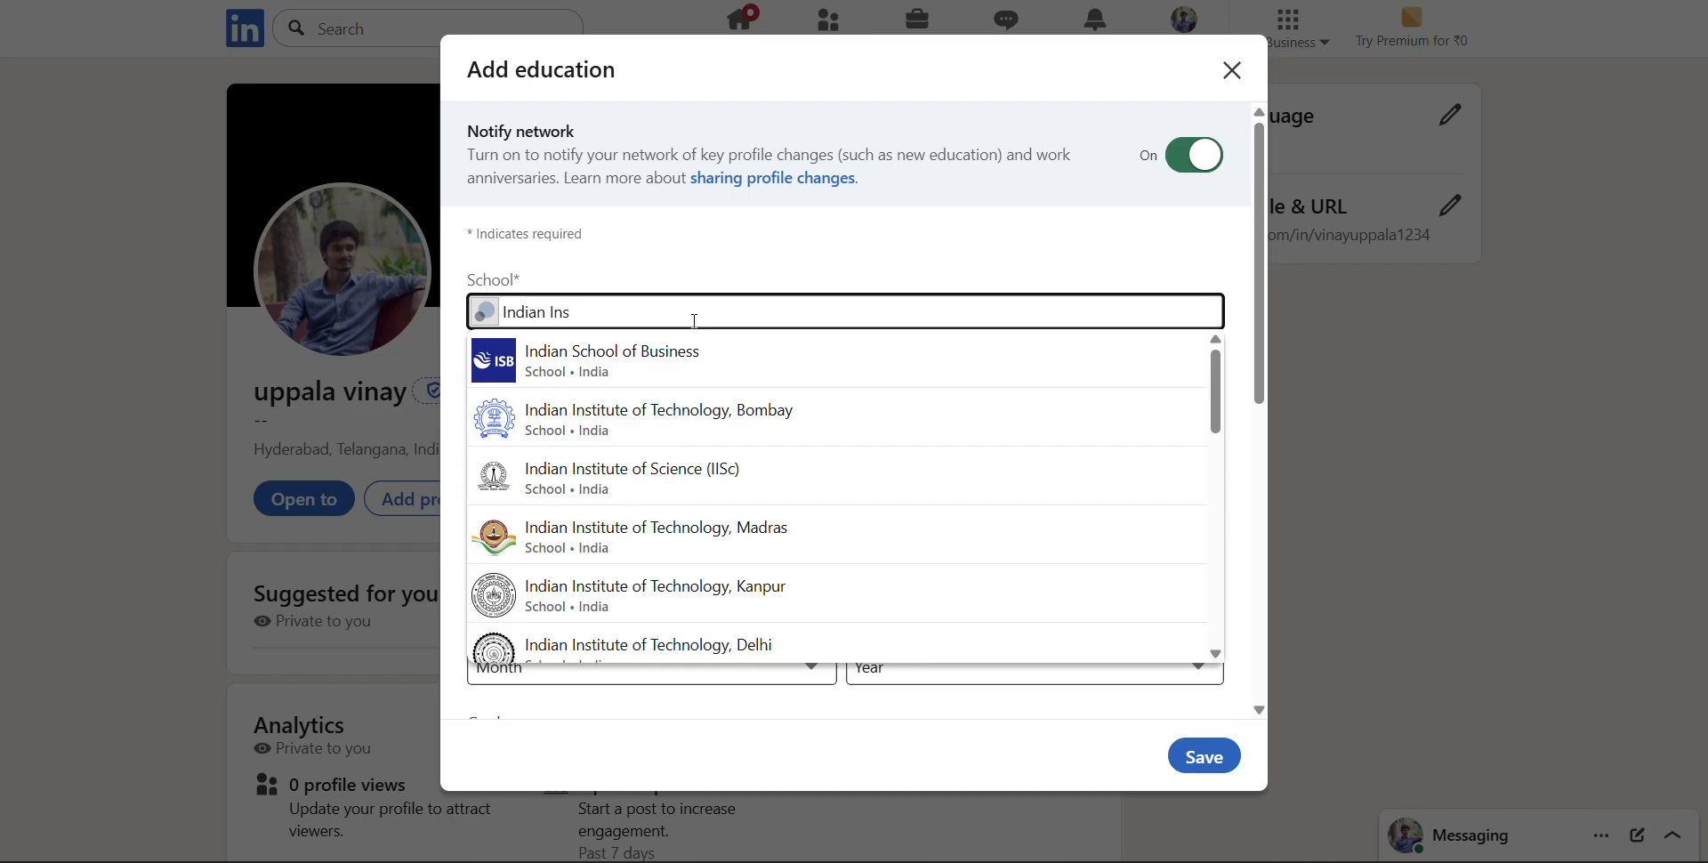
pyautogui.write('tid')
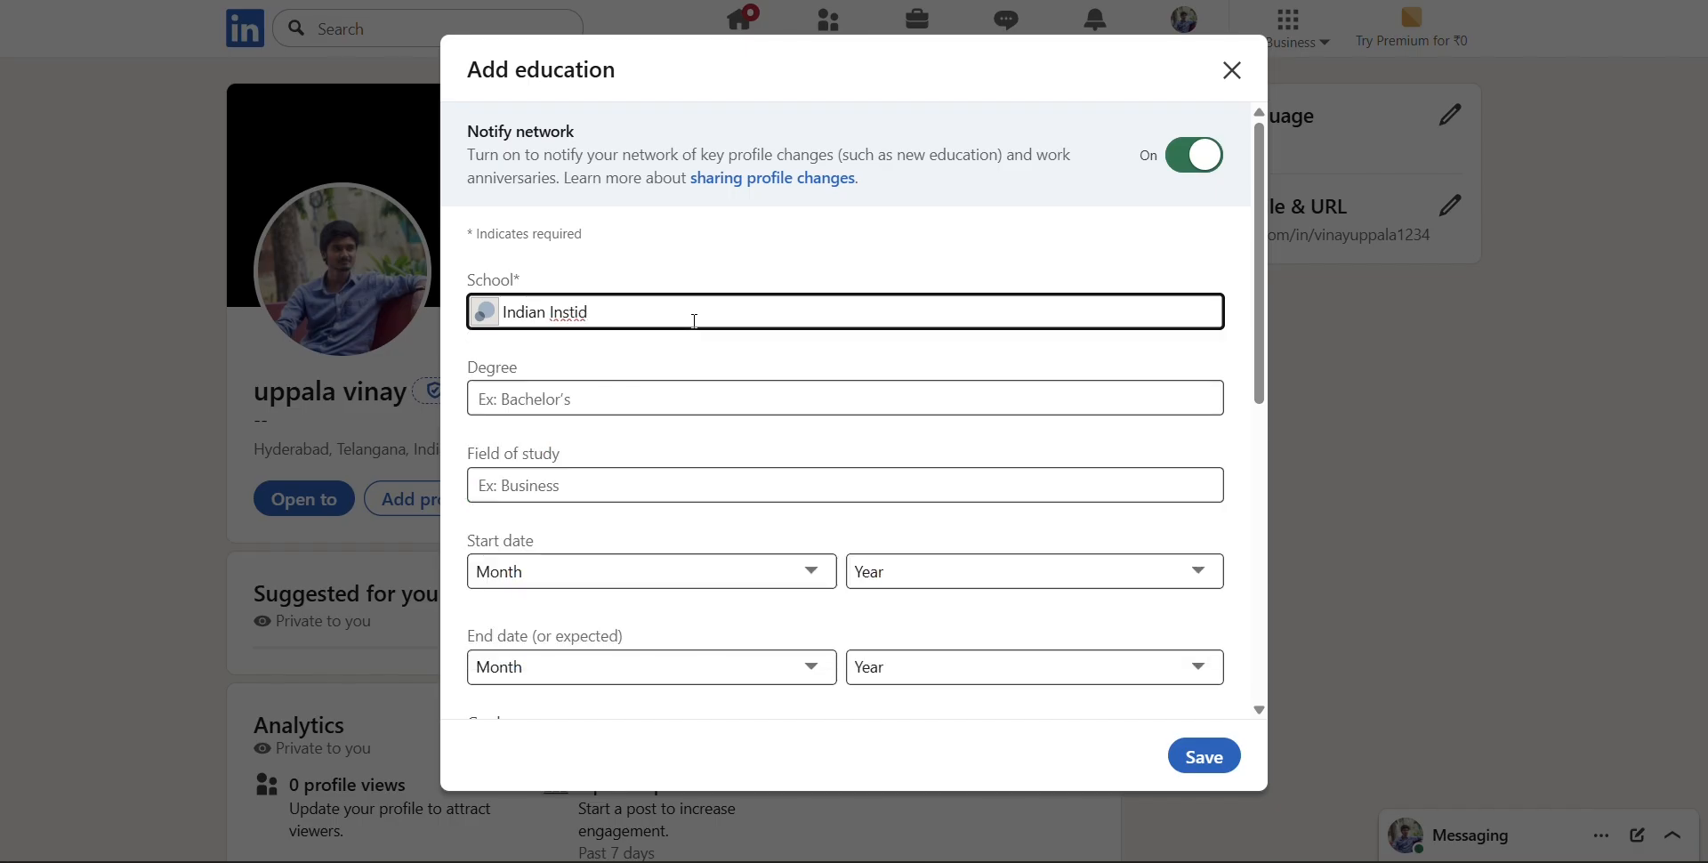
pyautogui.press('BackSpace')
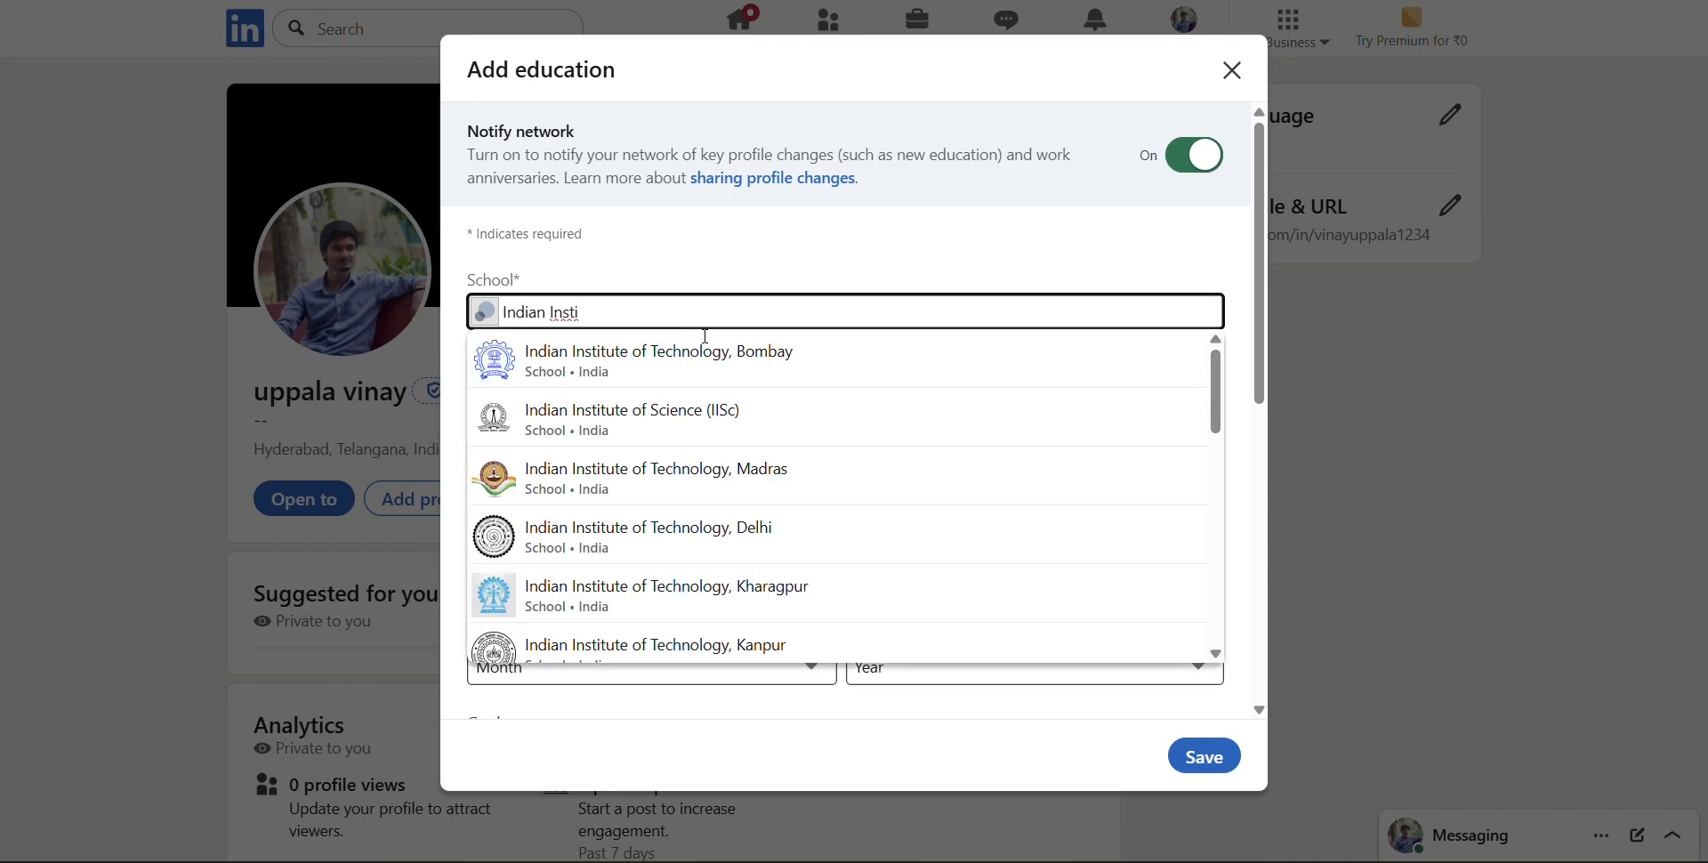
pyautogui.click(732, 375)
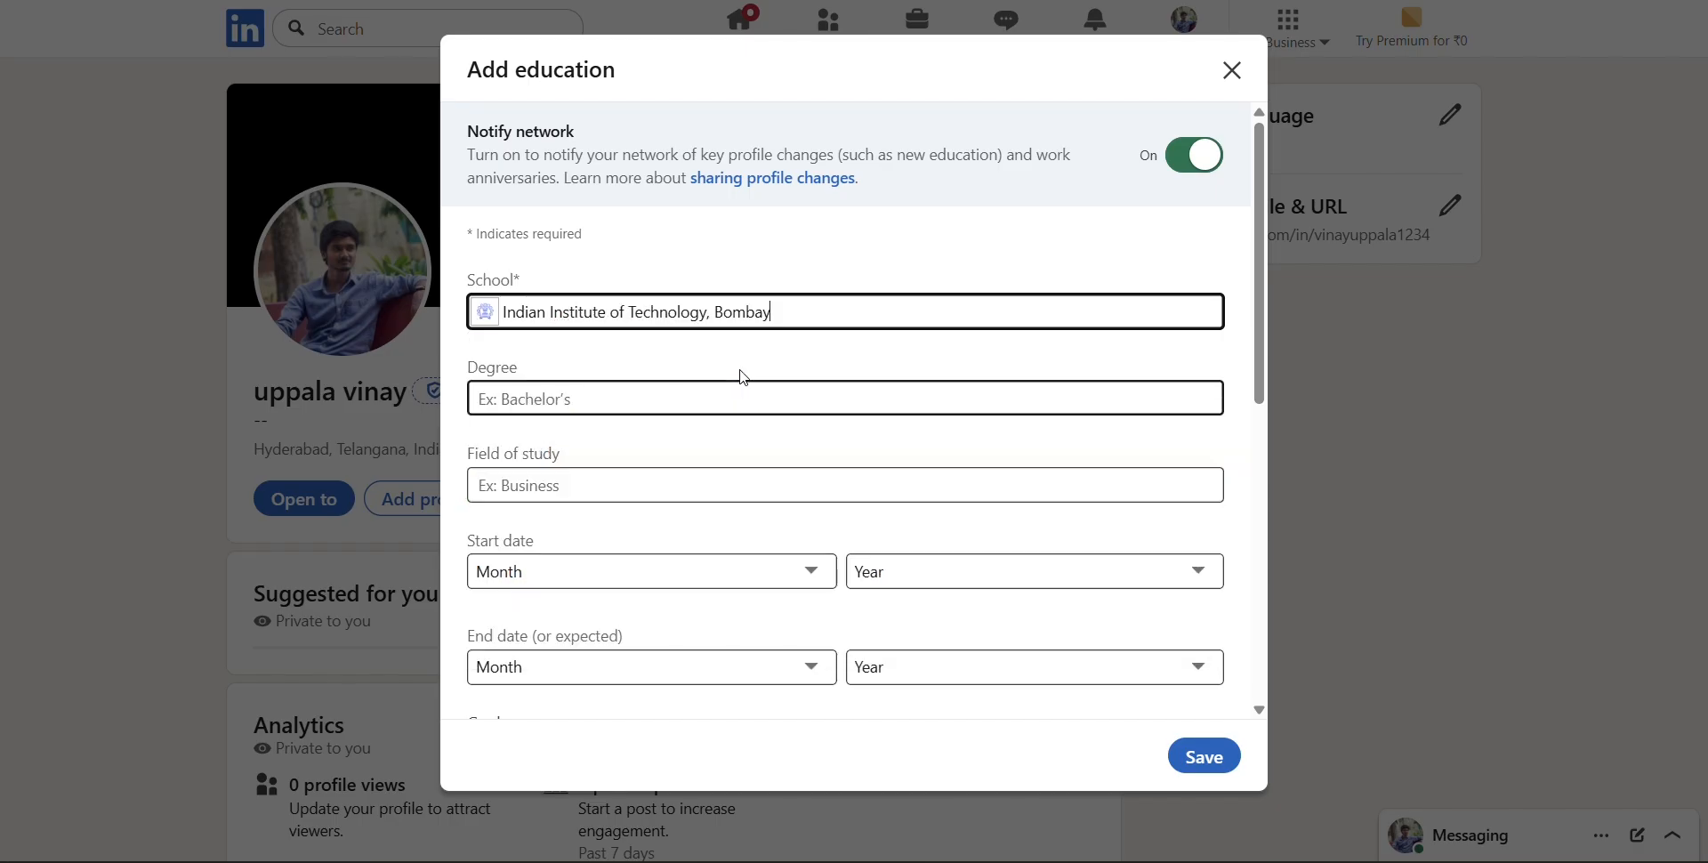
# Set the education's degree to B.Tech and its field of study to Computer Science
pyautogui.click(650, 388)
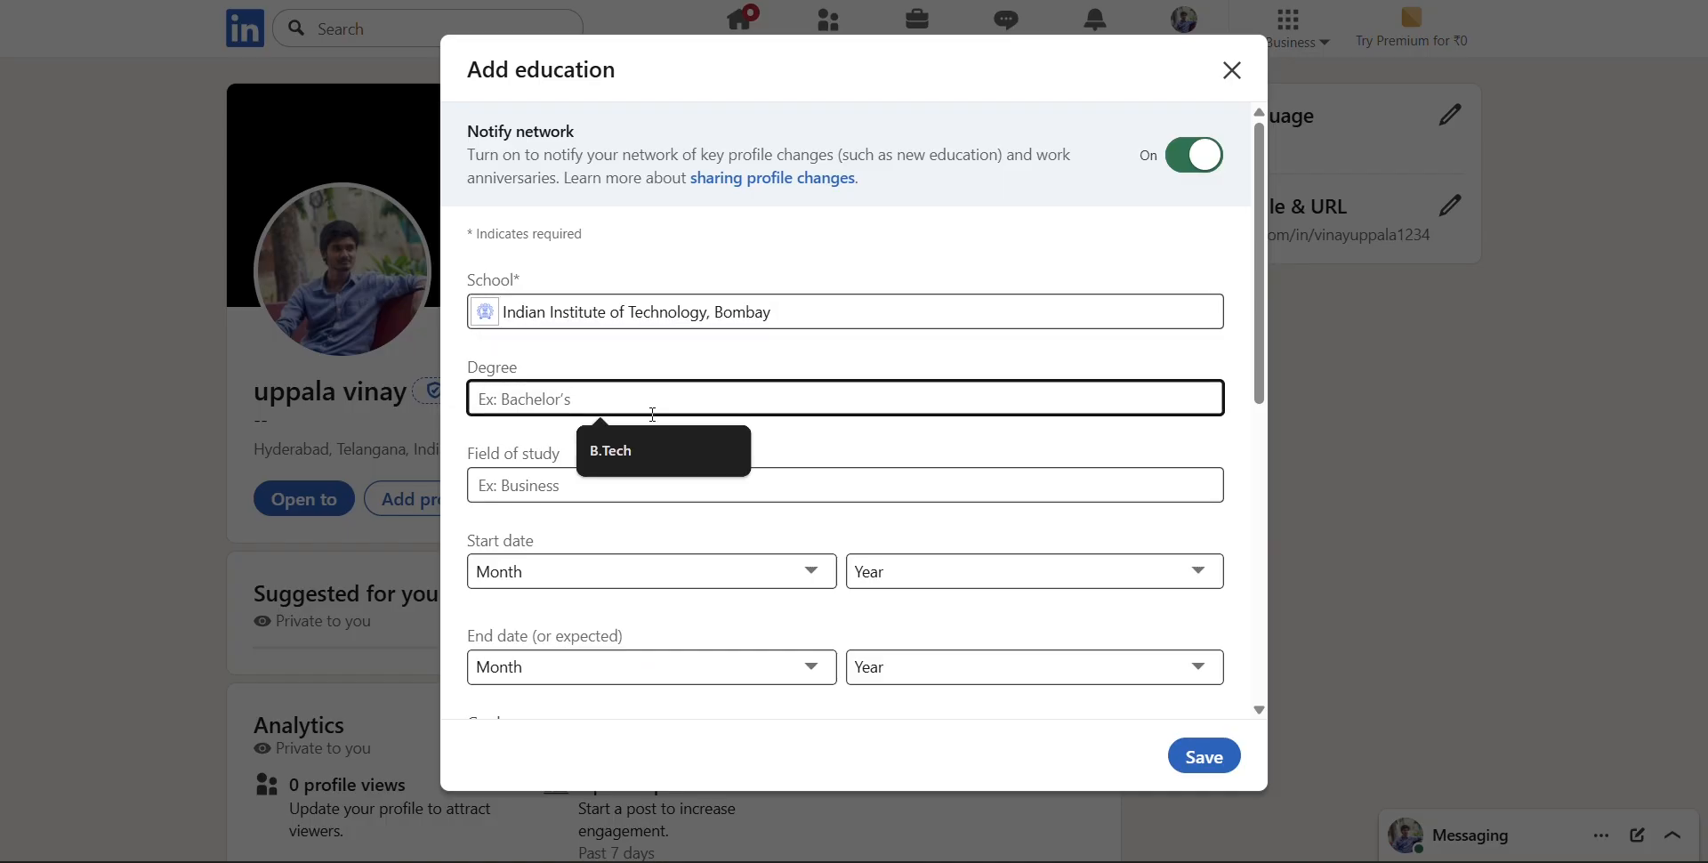
pyautogui.click(619, 355)
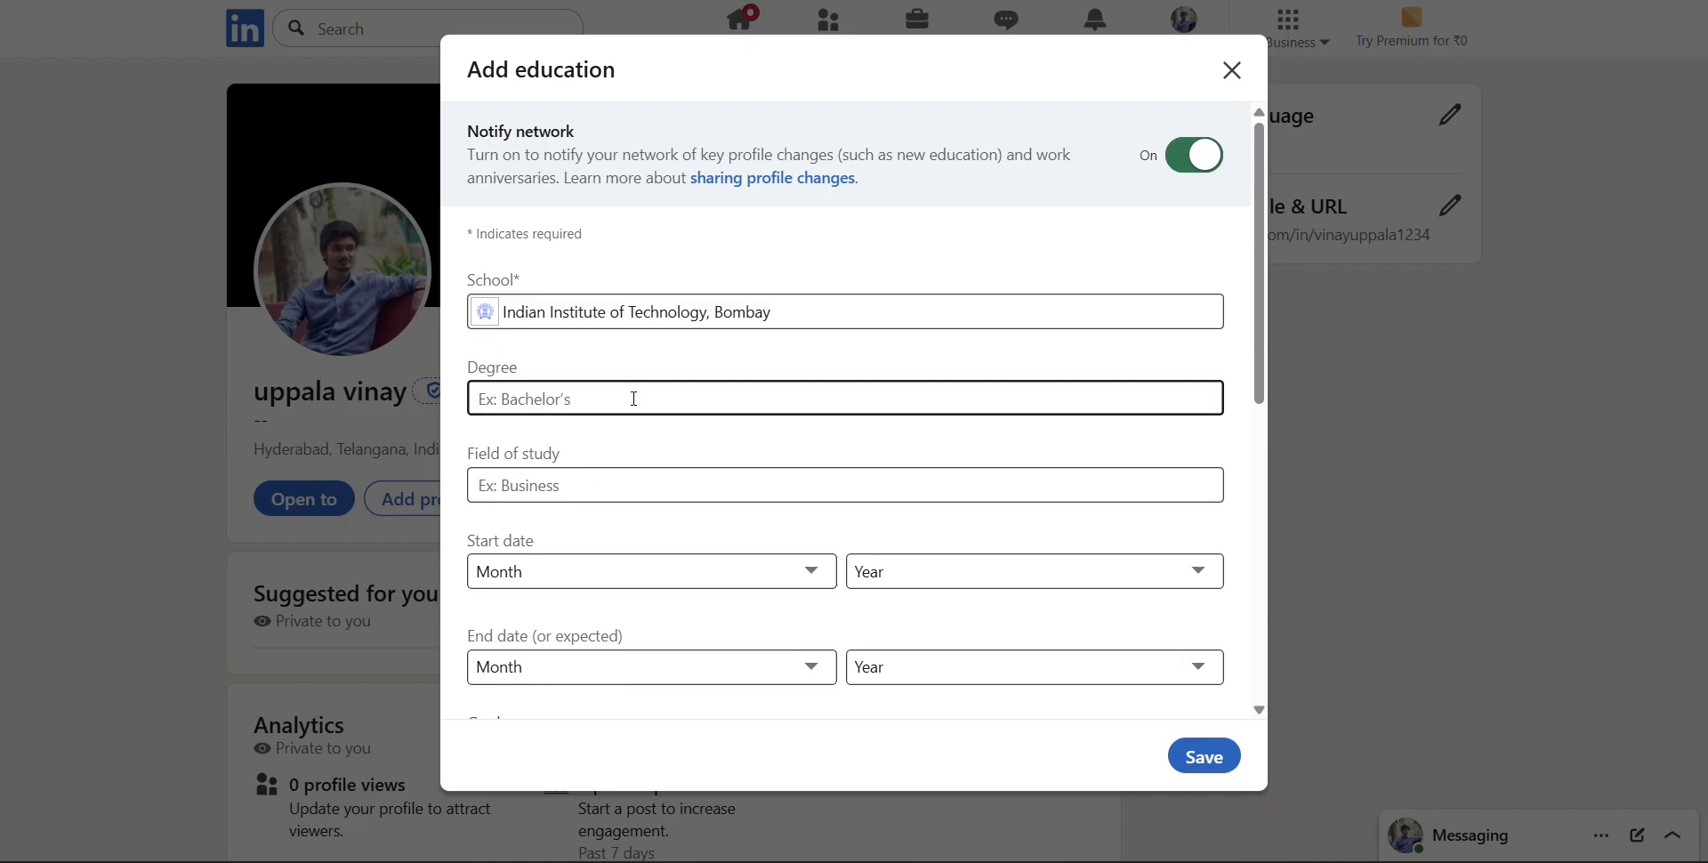
pyautogui.click(633, 398)
pyautogui.click(648, 444)
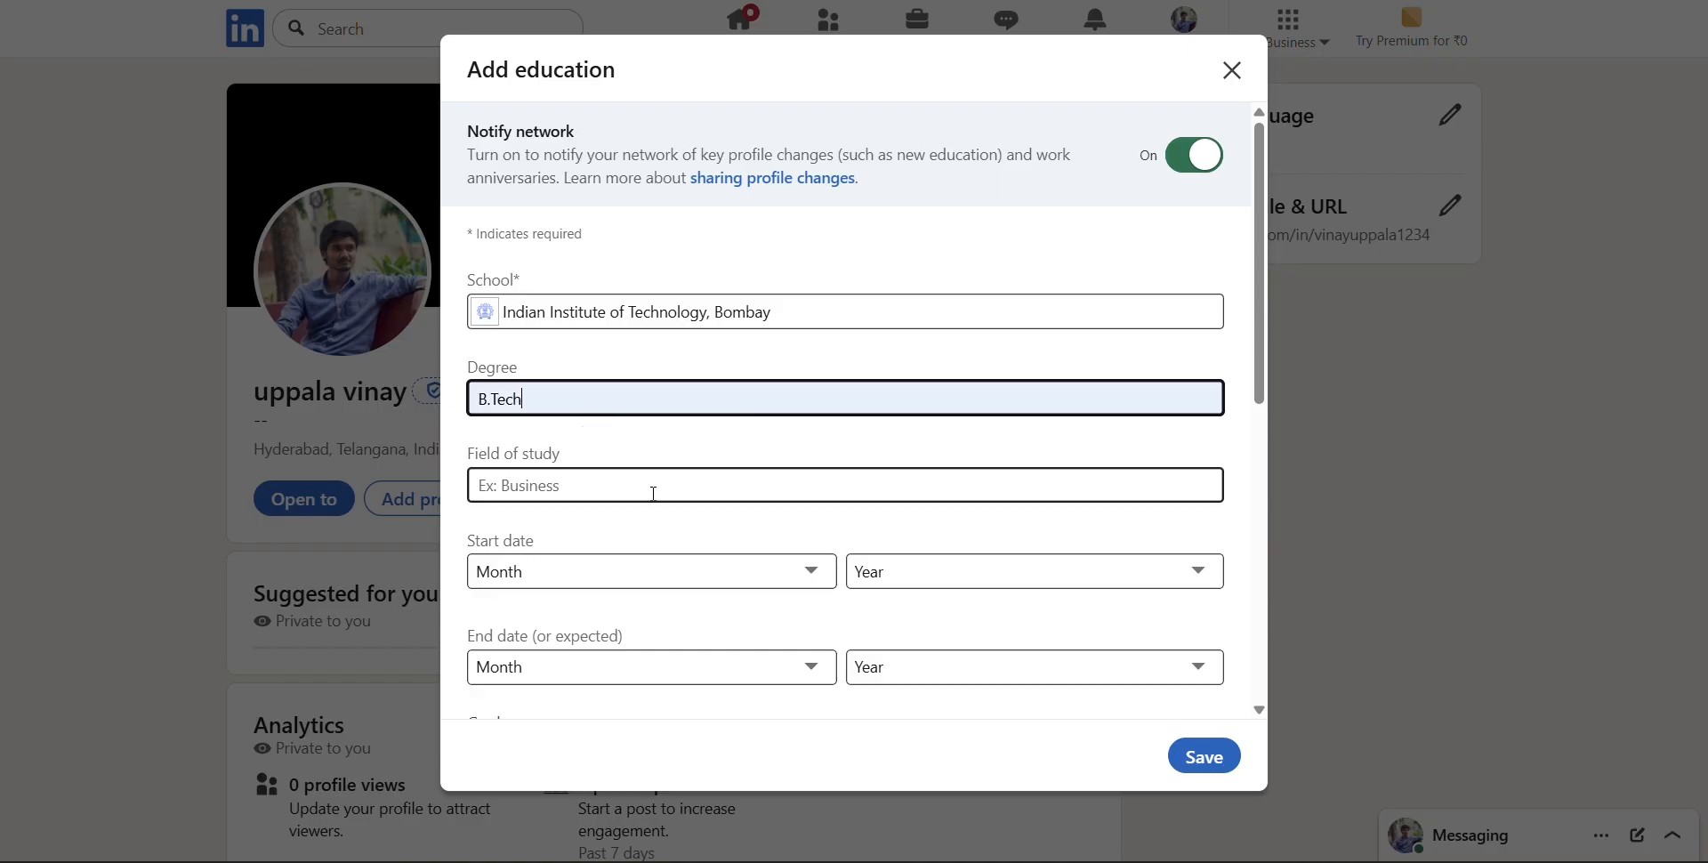
pyautogui.click(658, 498)
pyautogui.click(678, 532)
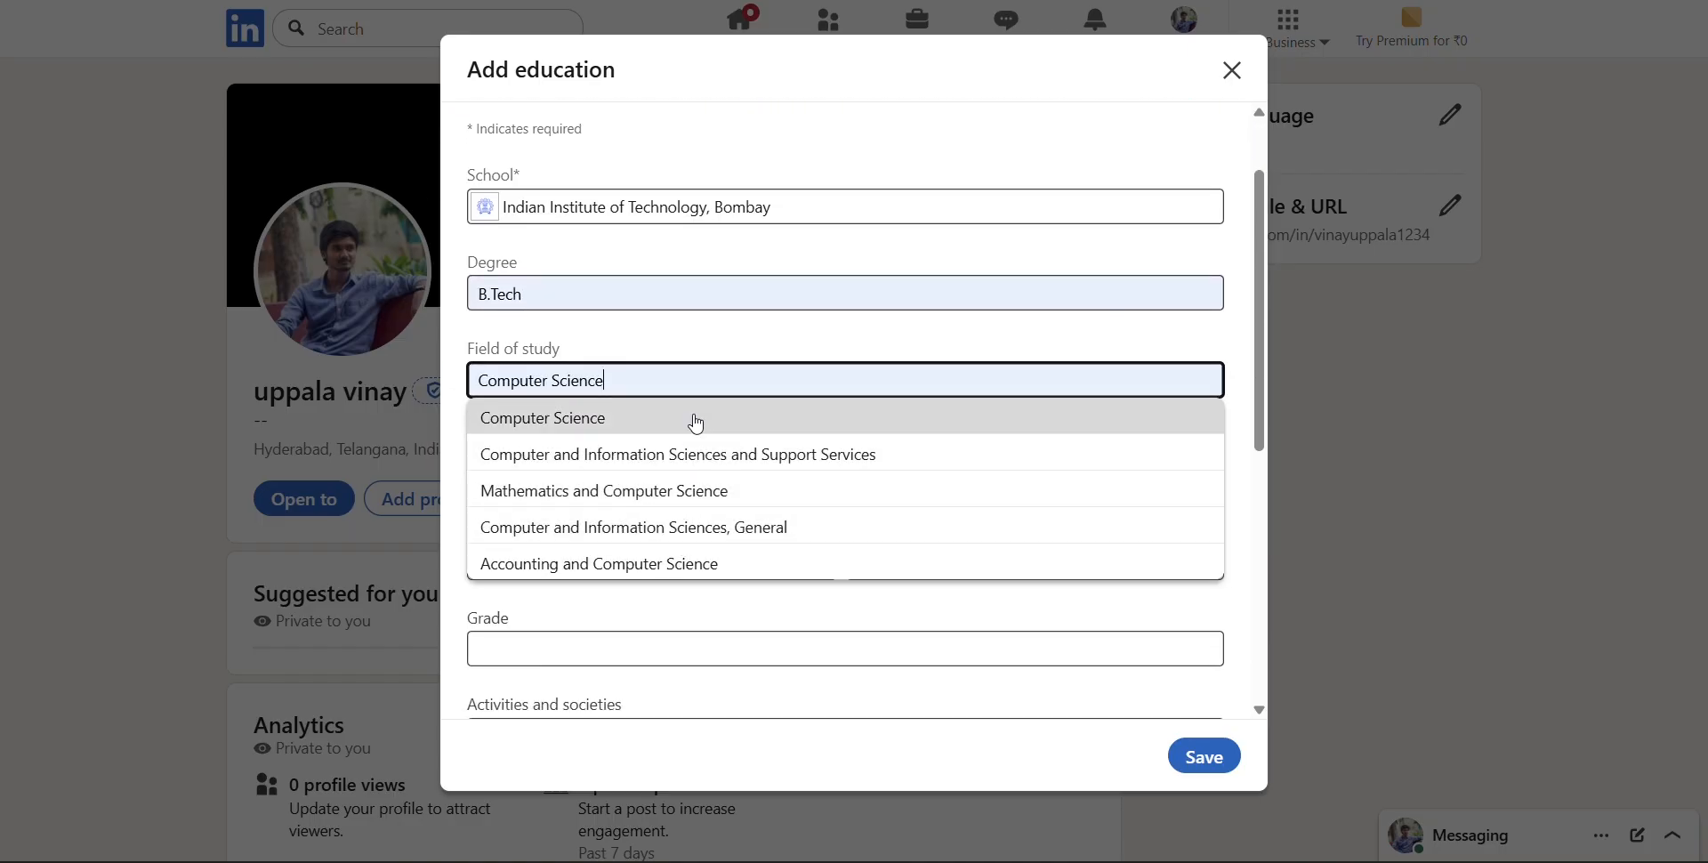
pyautogui.click(694, 419)
# Set the education's start date to May 2023
pyautogui.click(691, 466)
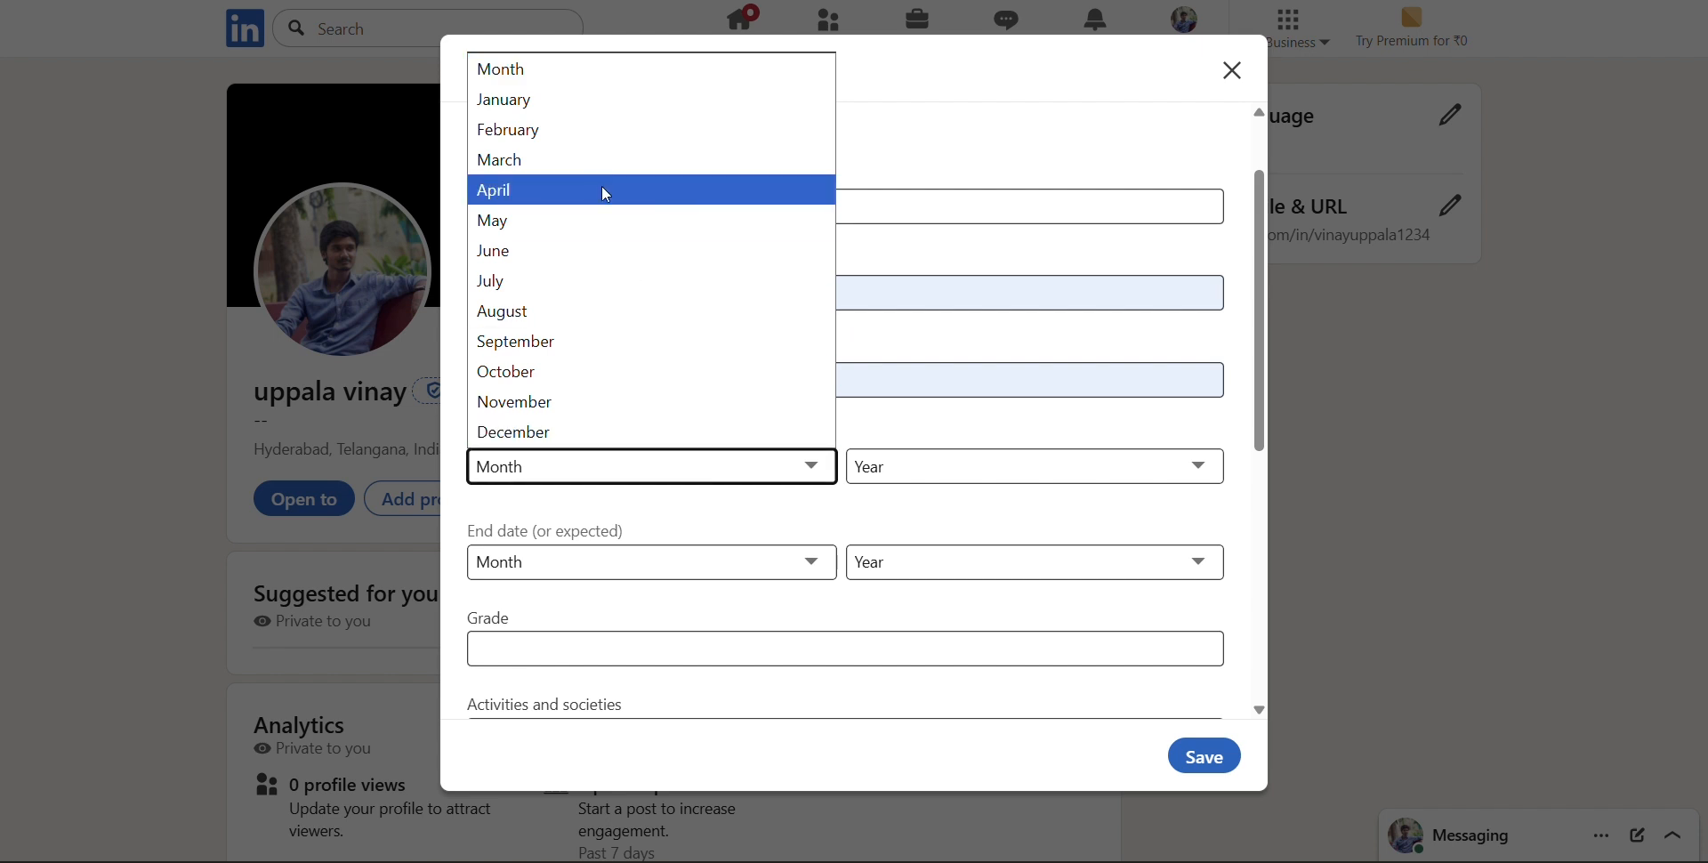
pyautogui.click(602, 219)
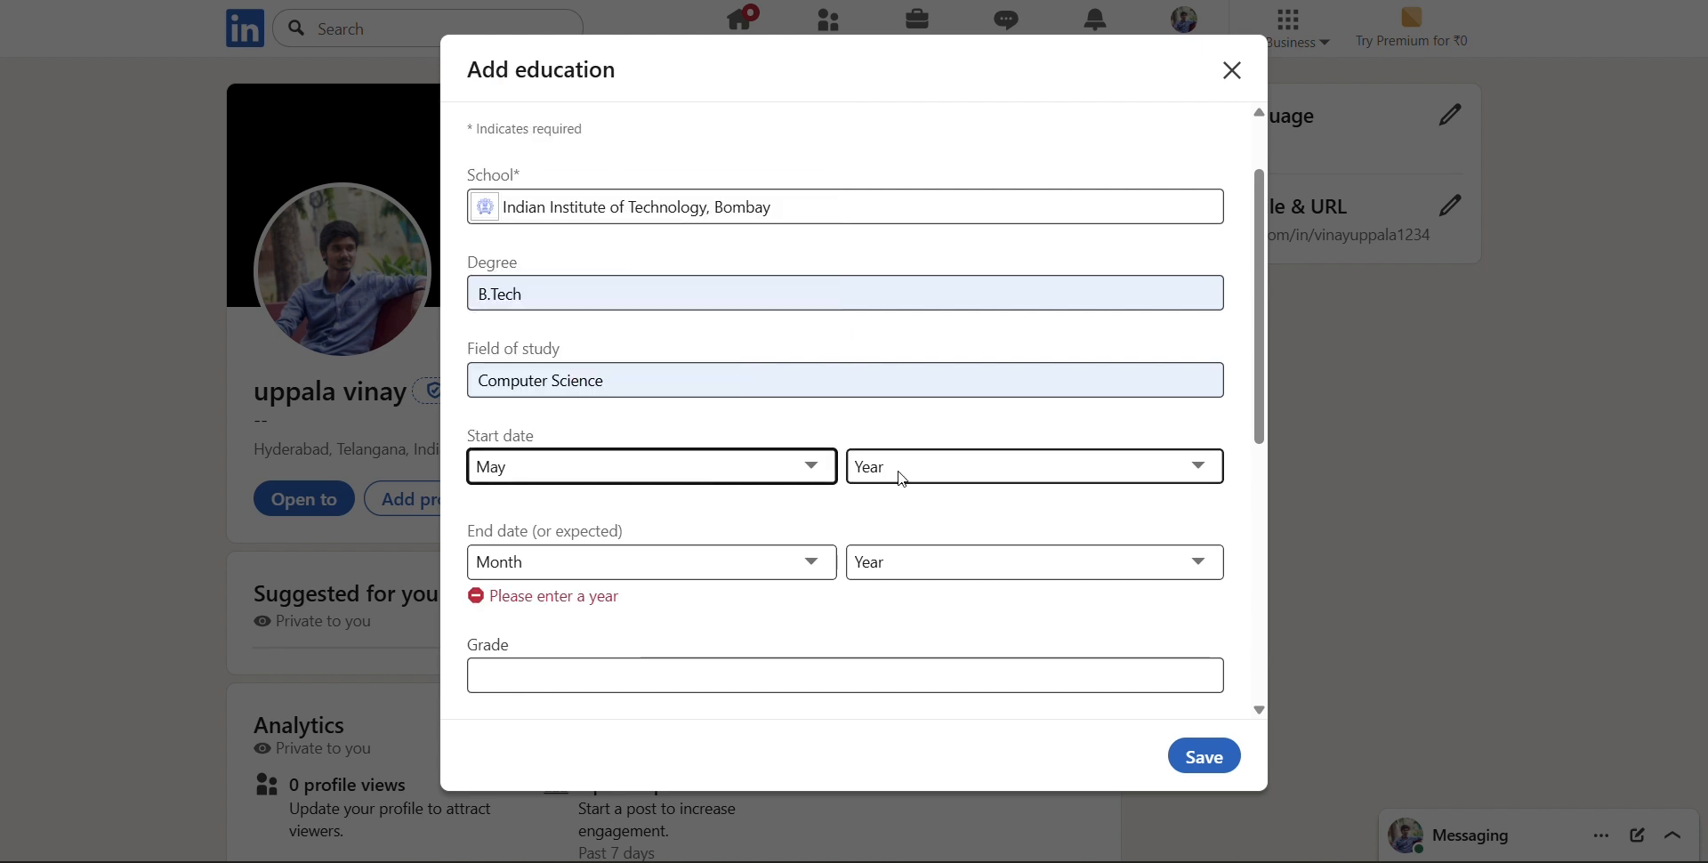
pyautogui.click(936, 480)
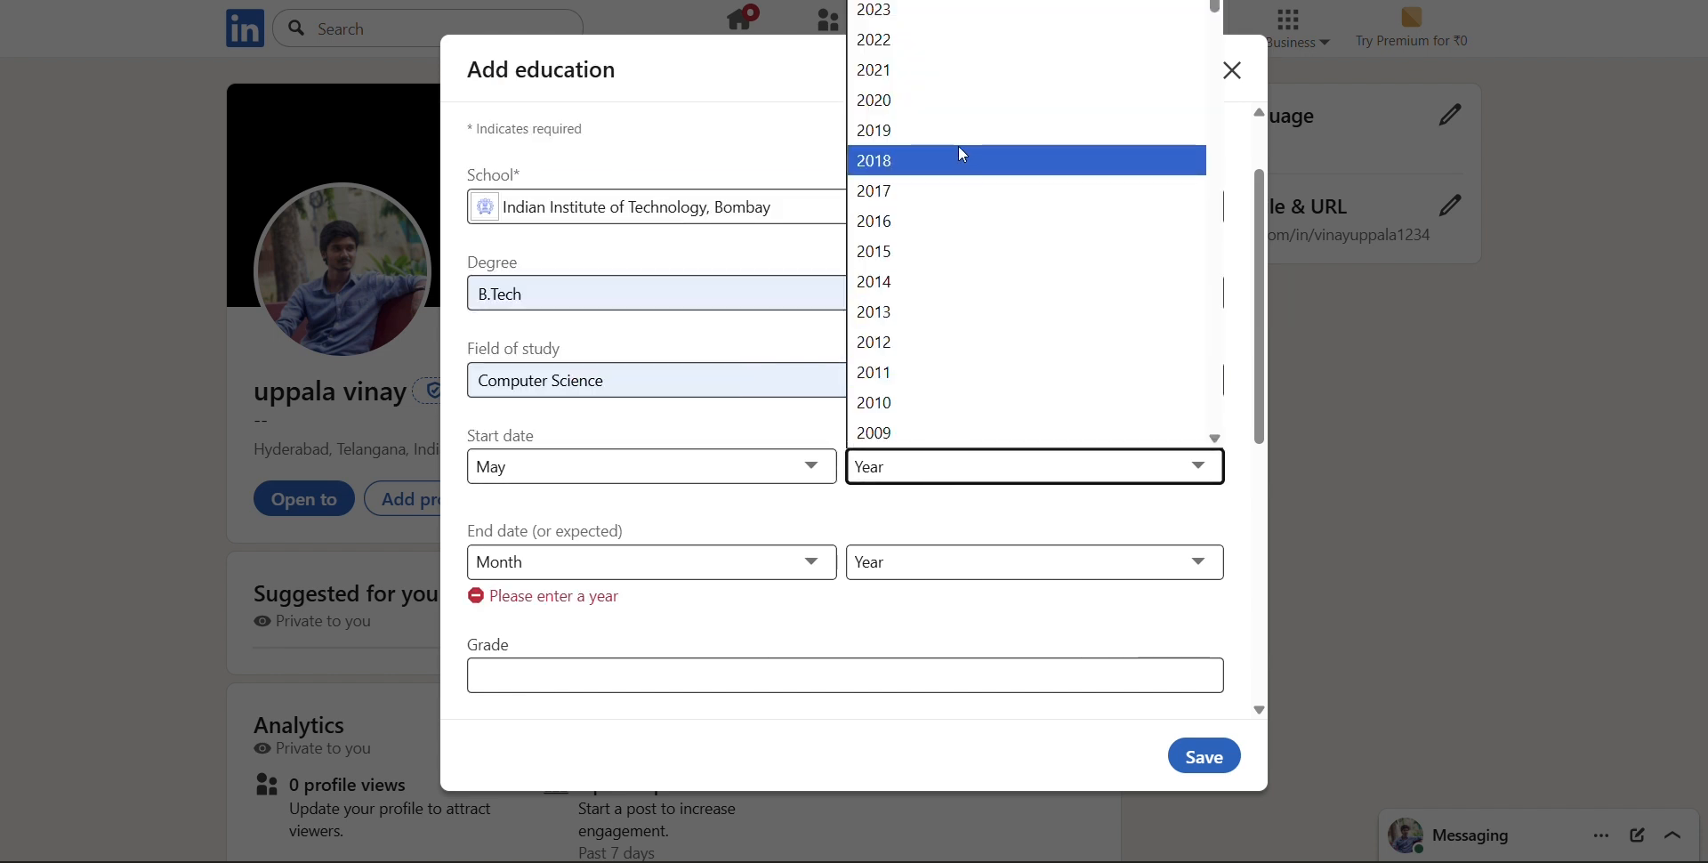
pyautogui.click(921, 12)
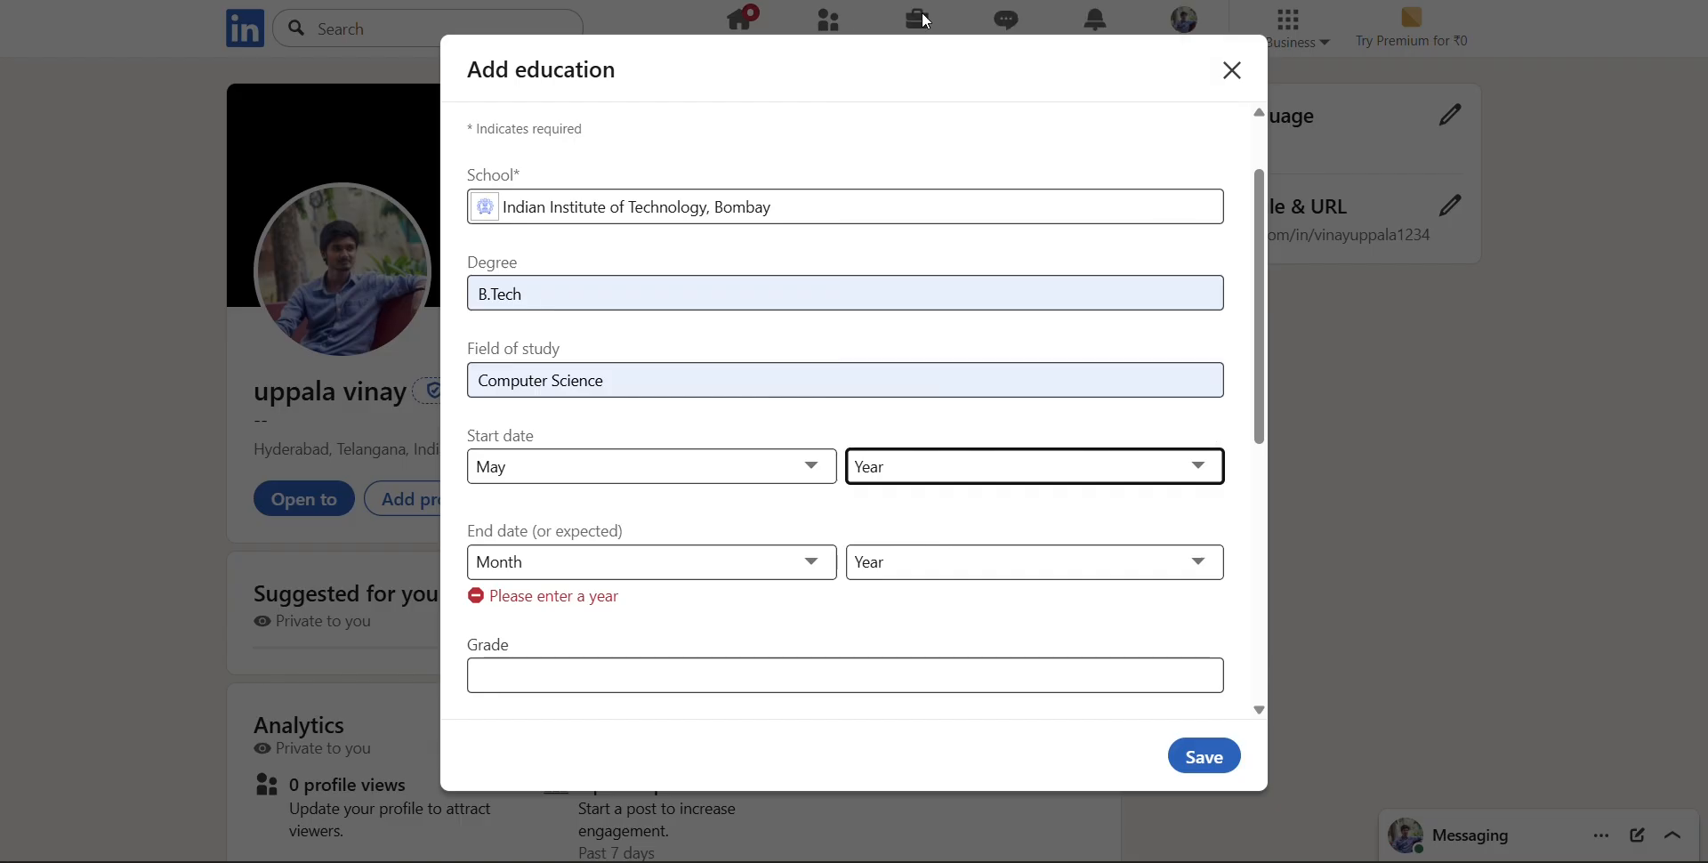
# Set the education's expected end date to September 2027
pyautogui.click(664, 564)
pyautogui.click(664, 564)
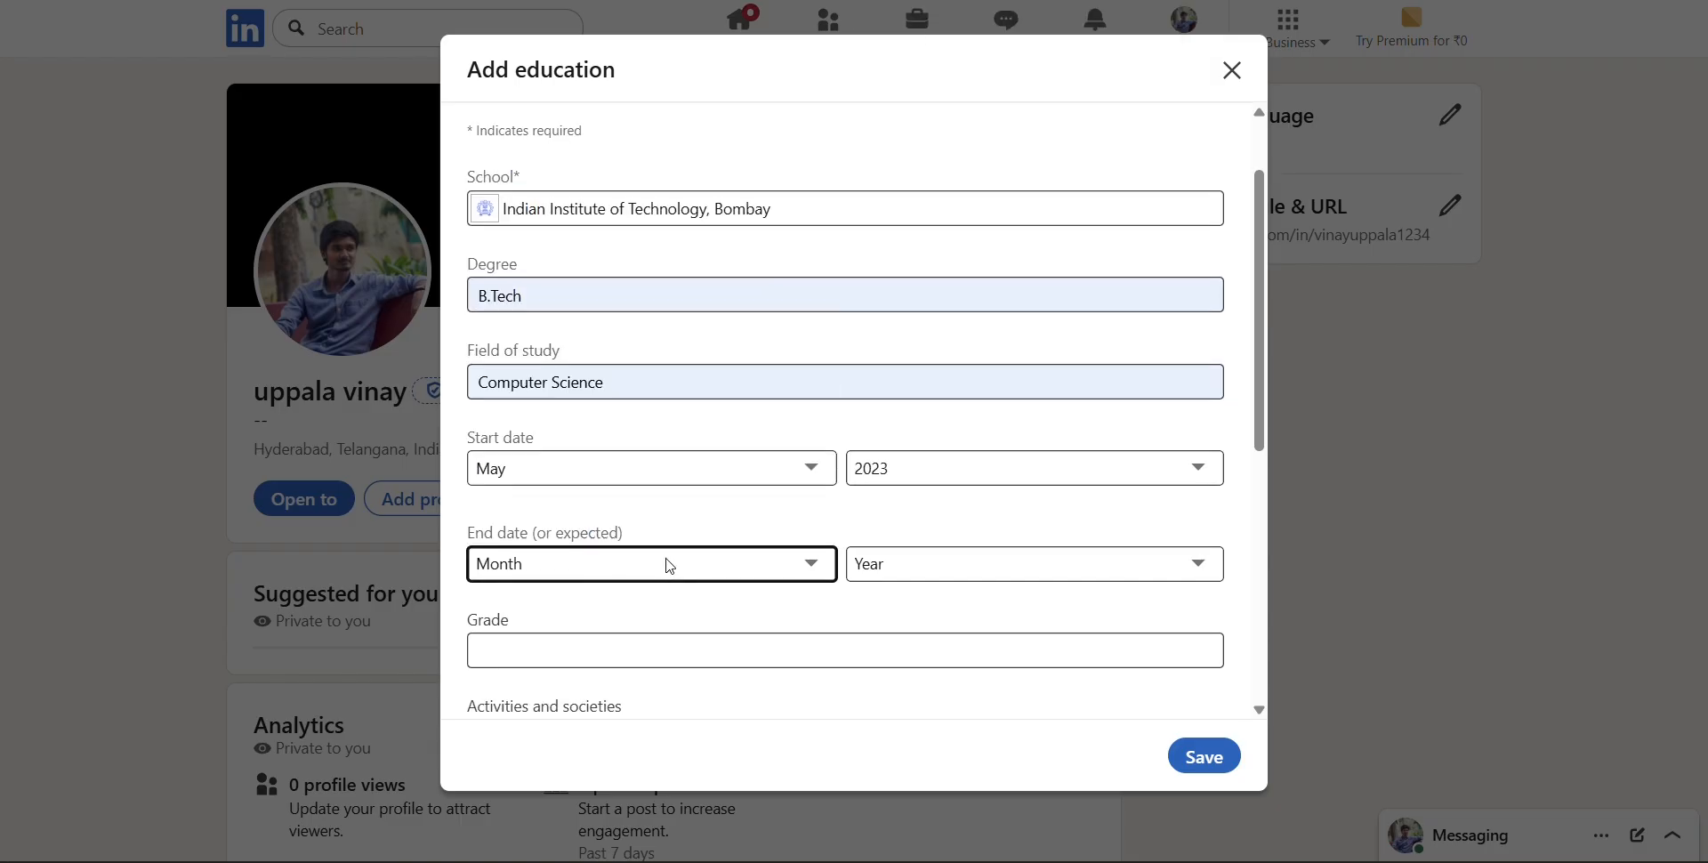
pyautogui.click(670, 565)
pyautogui.click(667, 436)
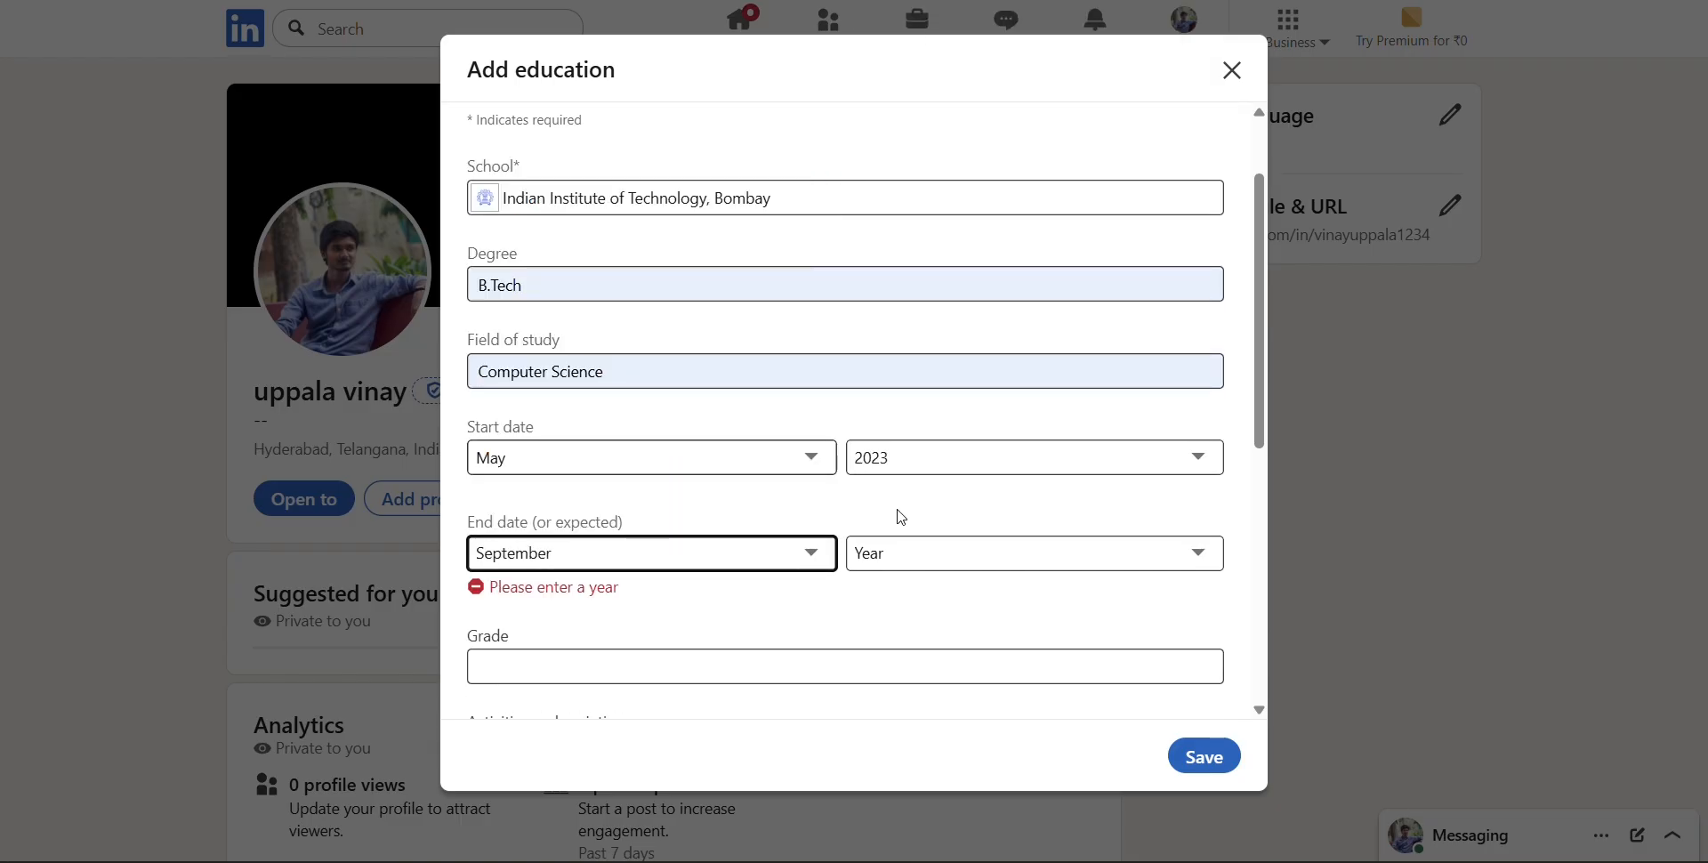
pyautogui.click(1021, 541)
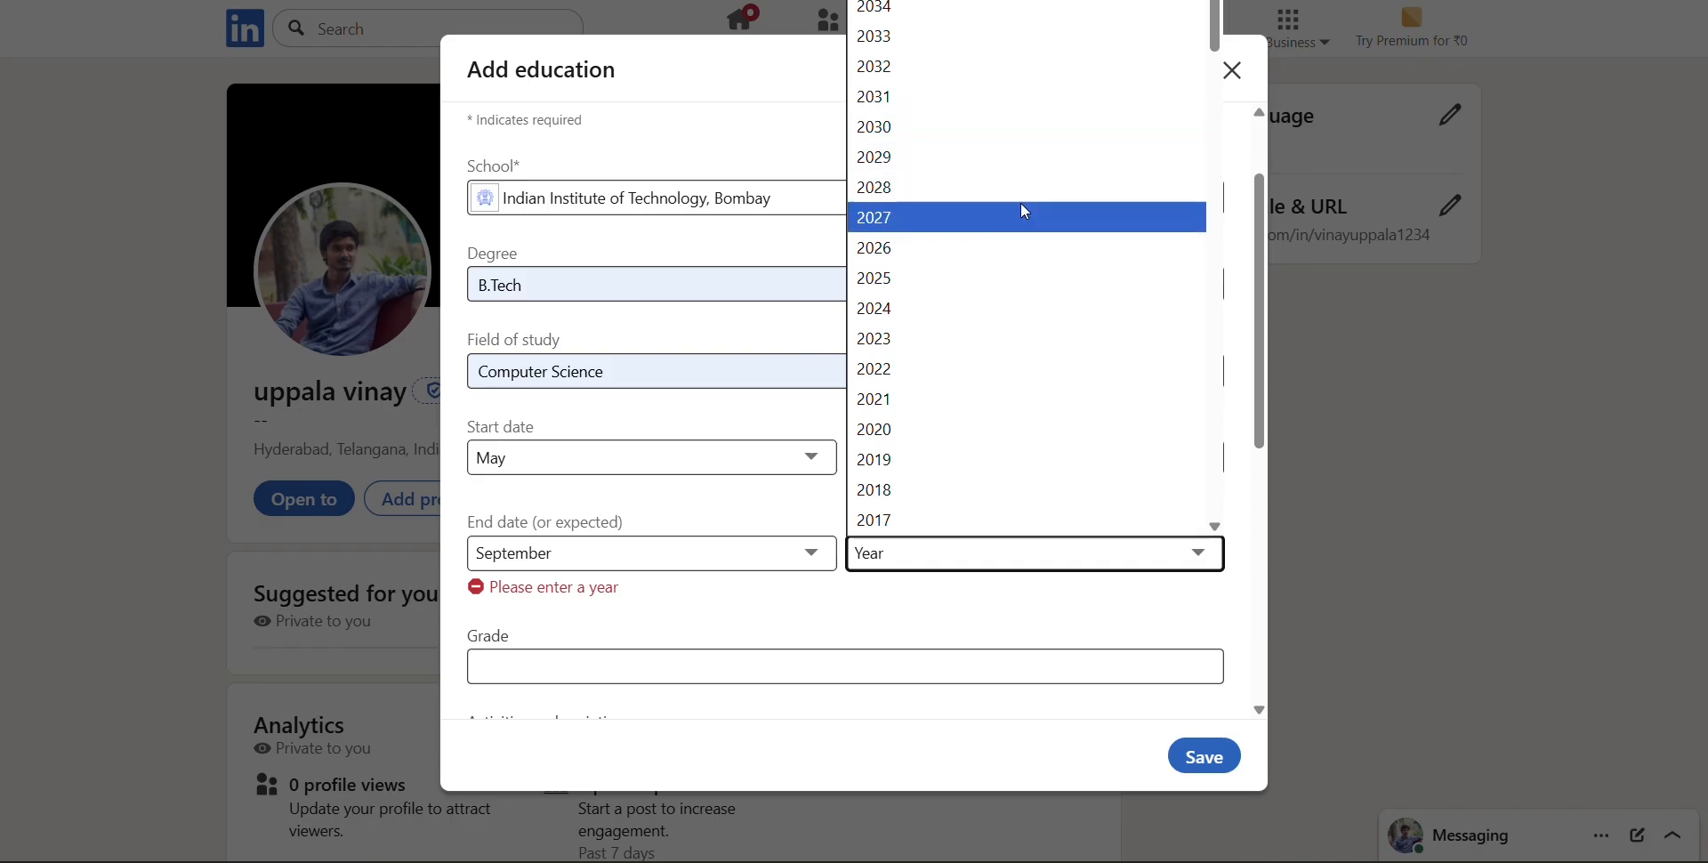
pyautogui.click(1034, 226)
# Enter 9.5 as the grade for the education entry
pyautogui.scroll(-4, 984, 343)
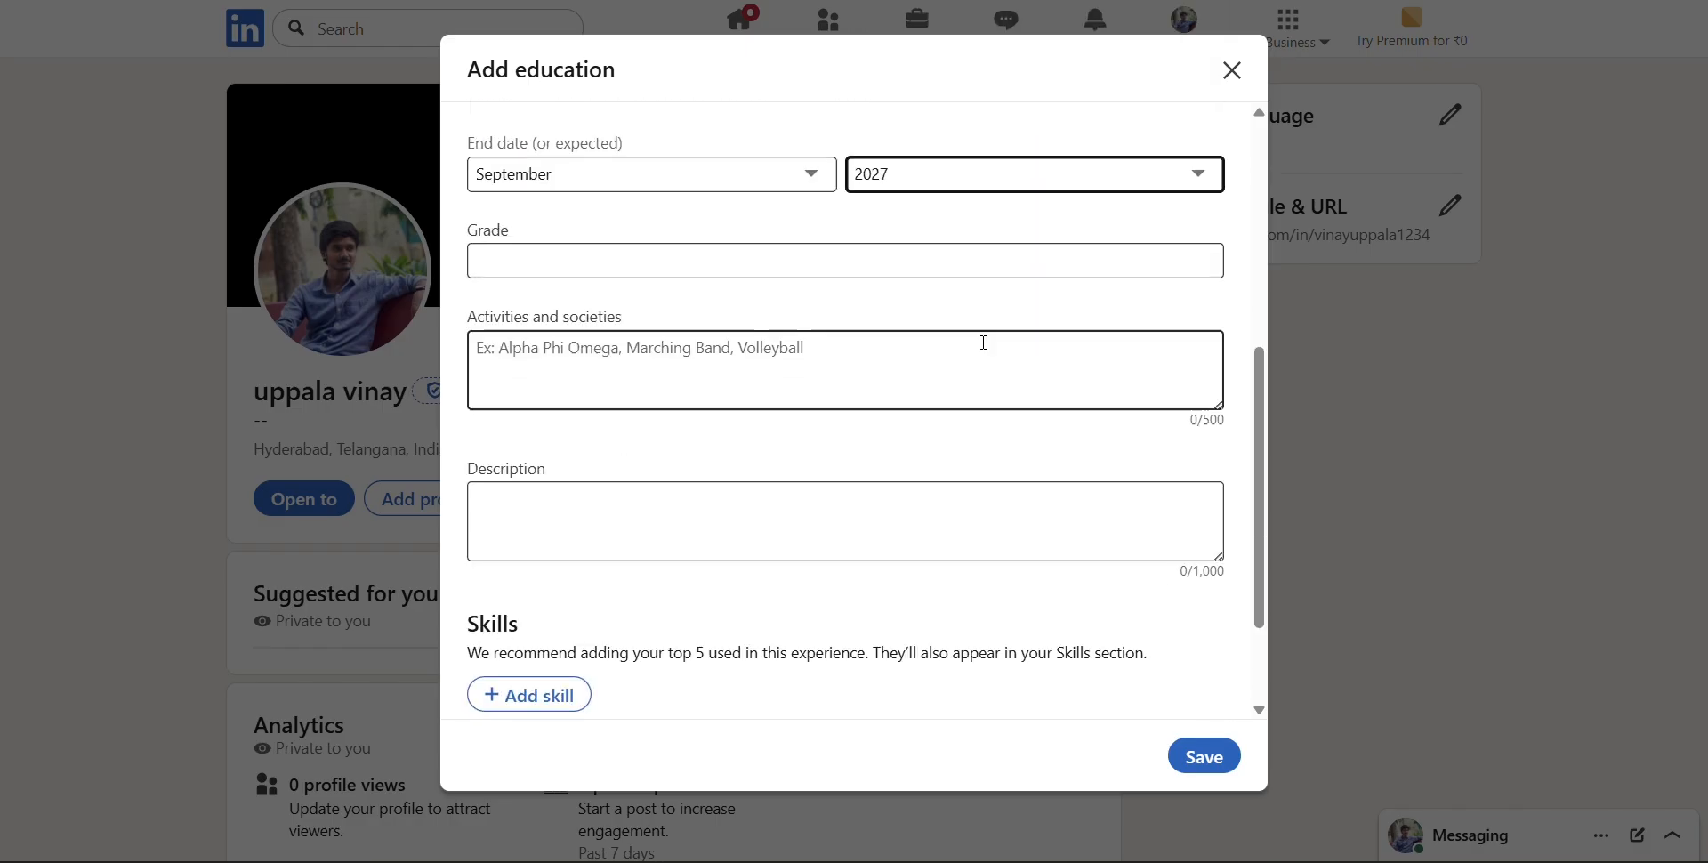
pyautogui.scroll(4, 986, 349)
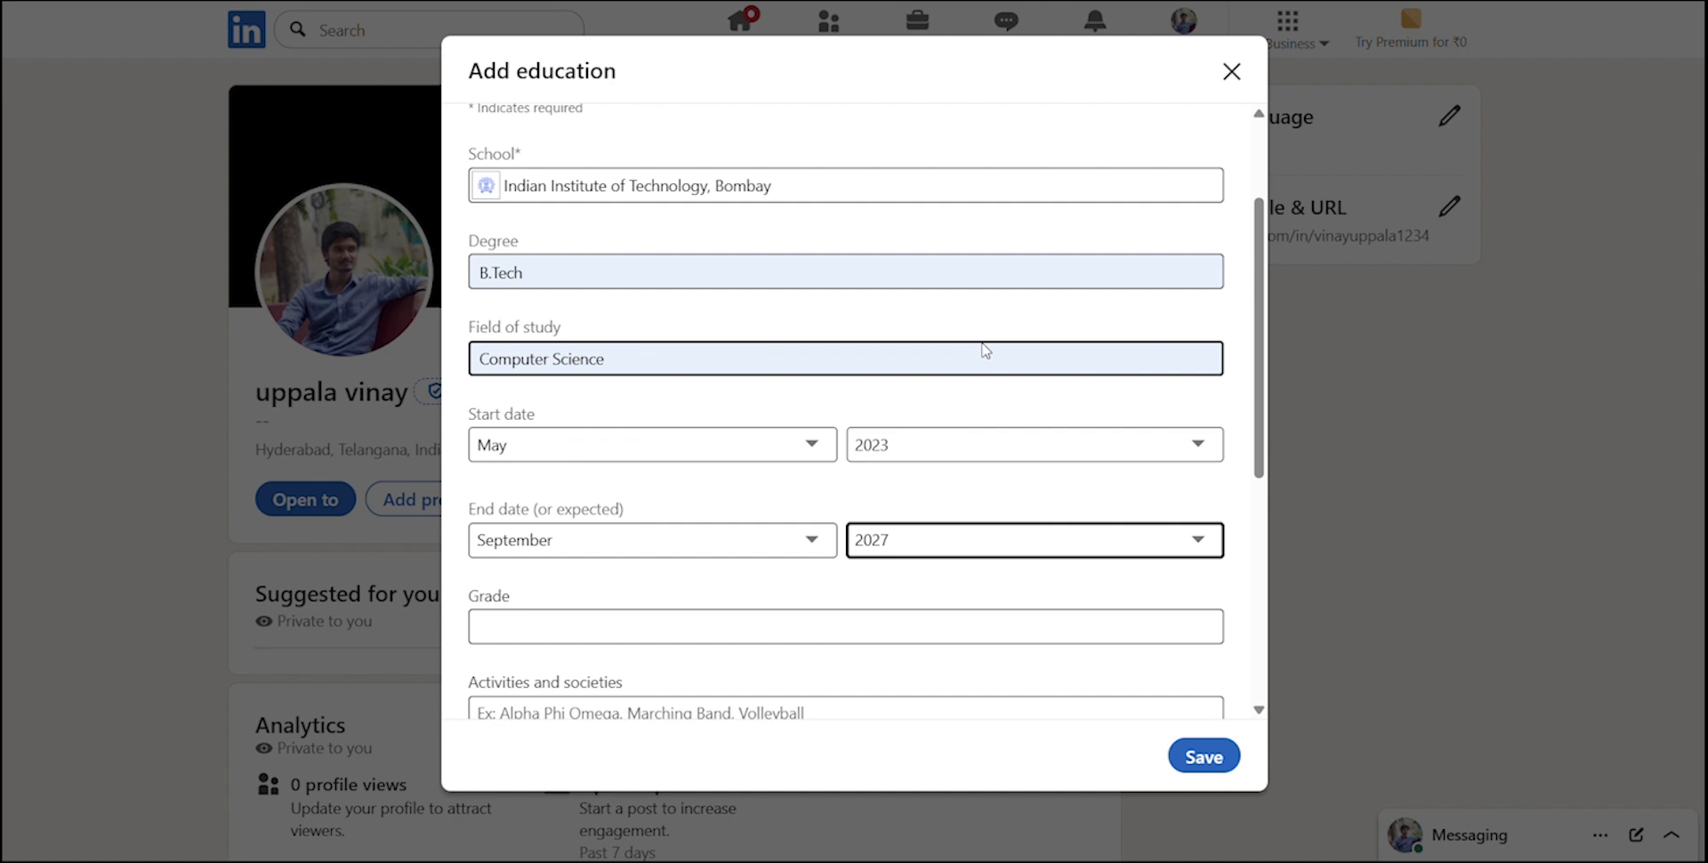
pyautogui.scroll(-4, 978, 338)
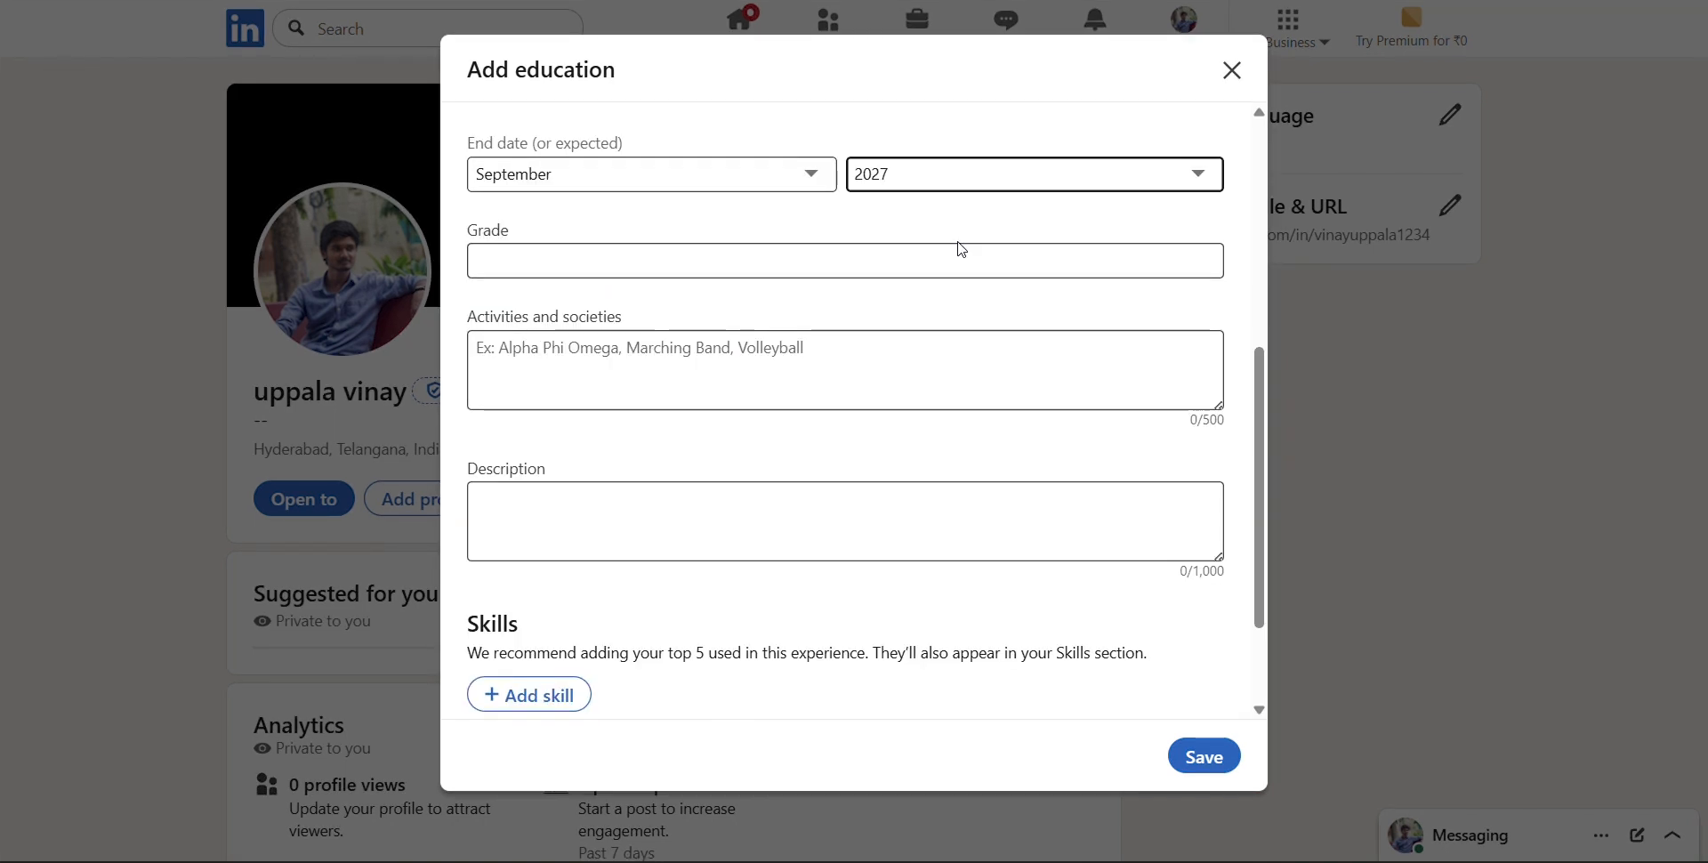
pyautogui.click(970, 258)
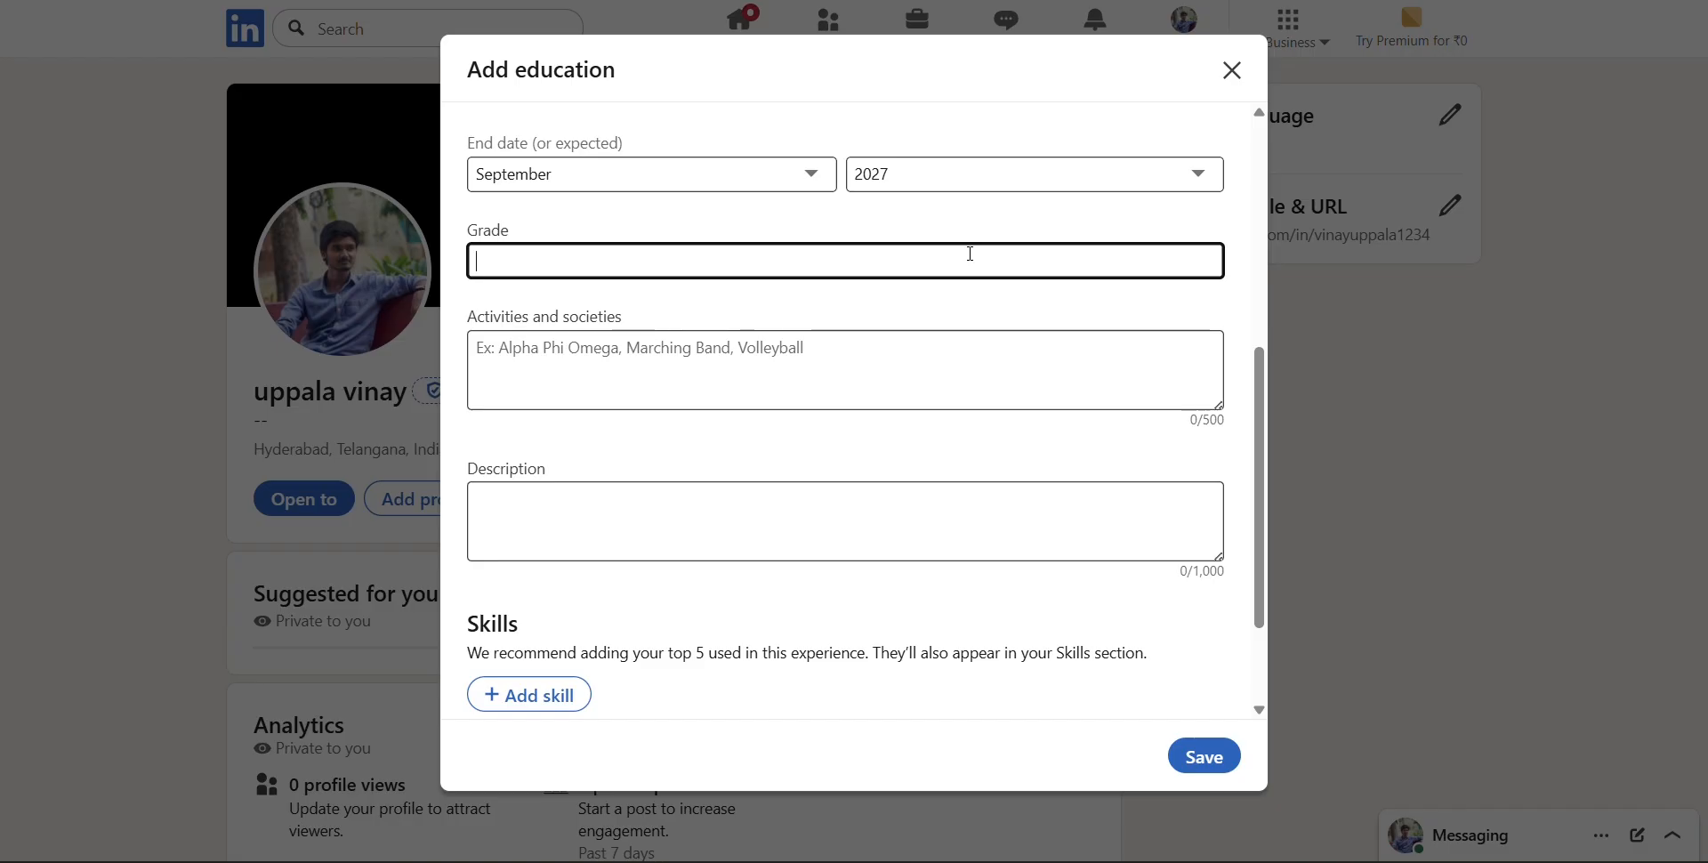
pyautogui.write('9.55')
pyautogui.press('BackSpace')
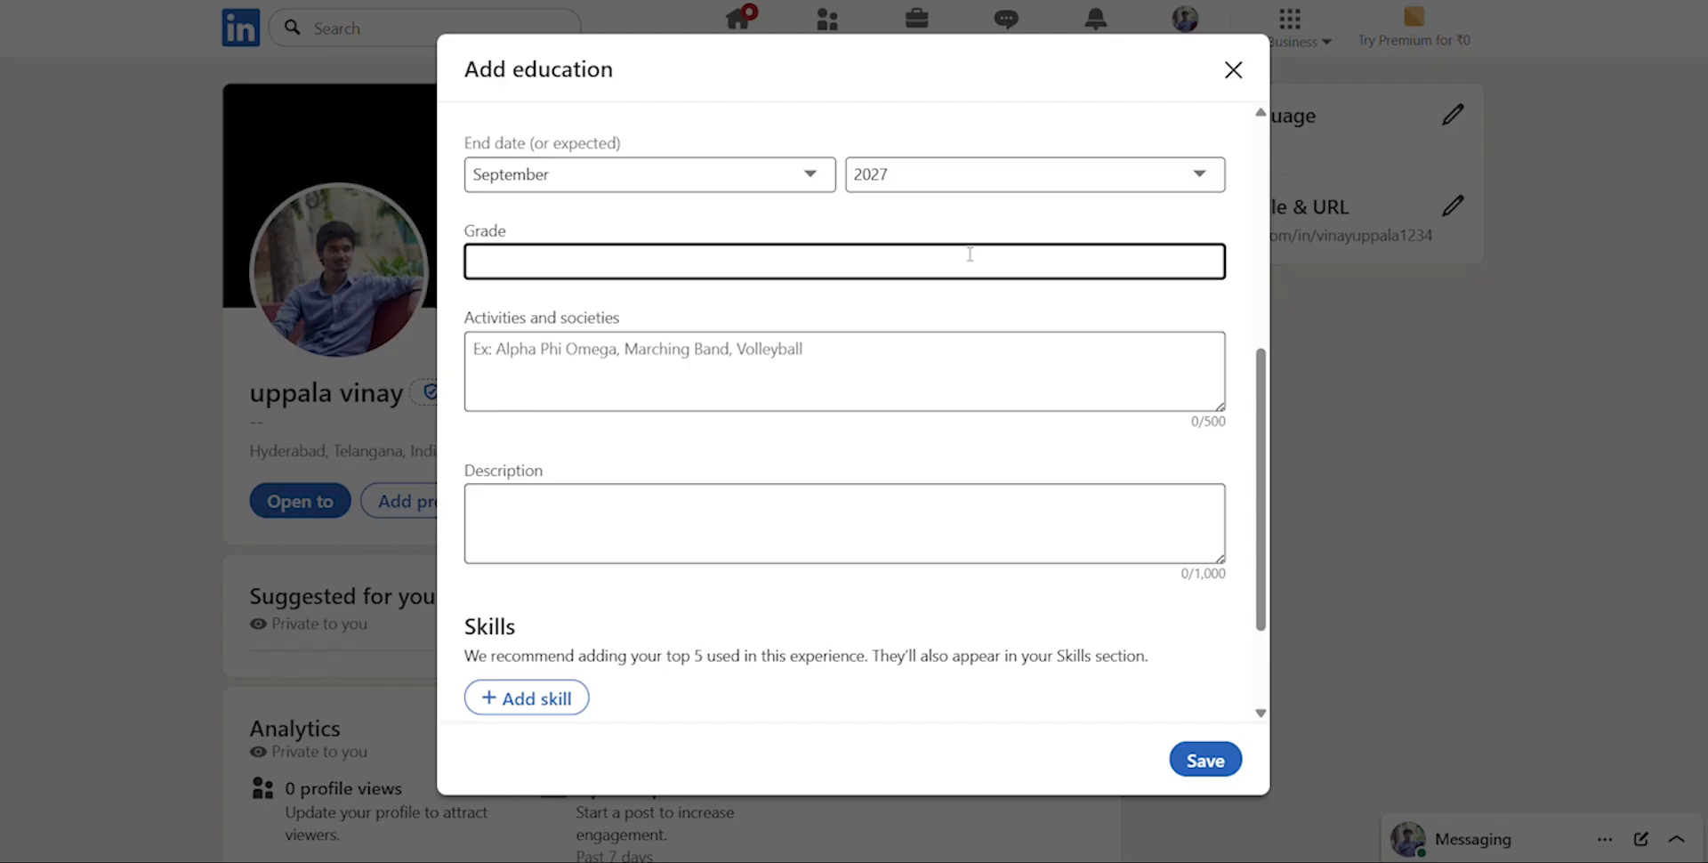
pyautogui.write('9.5')
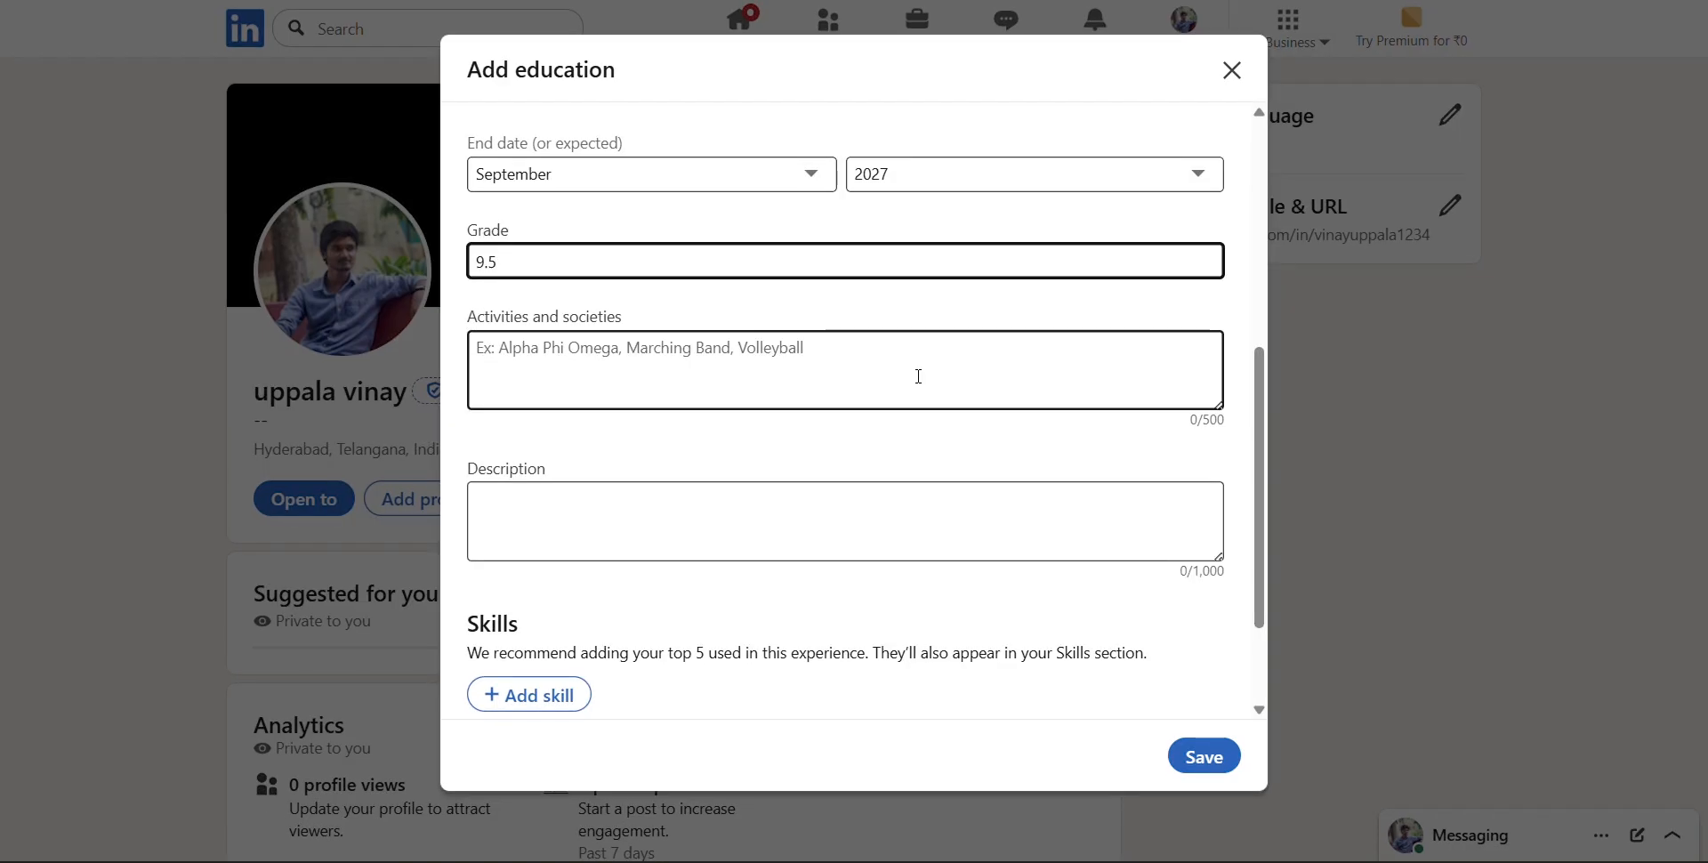
# Enter "Cricket,volley ball,chess" as the education's activities and societies
pyautogui.click(913, 365)
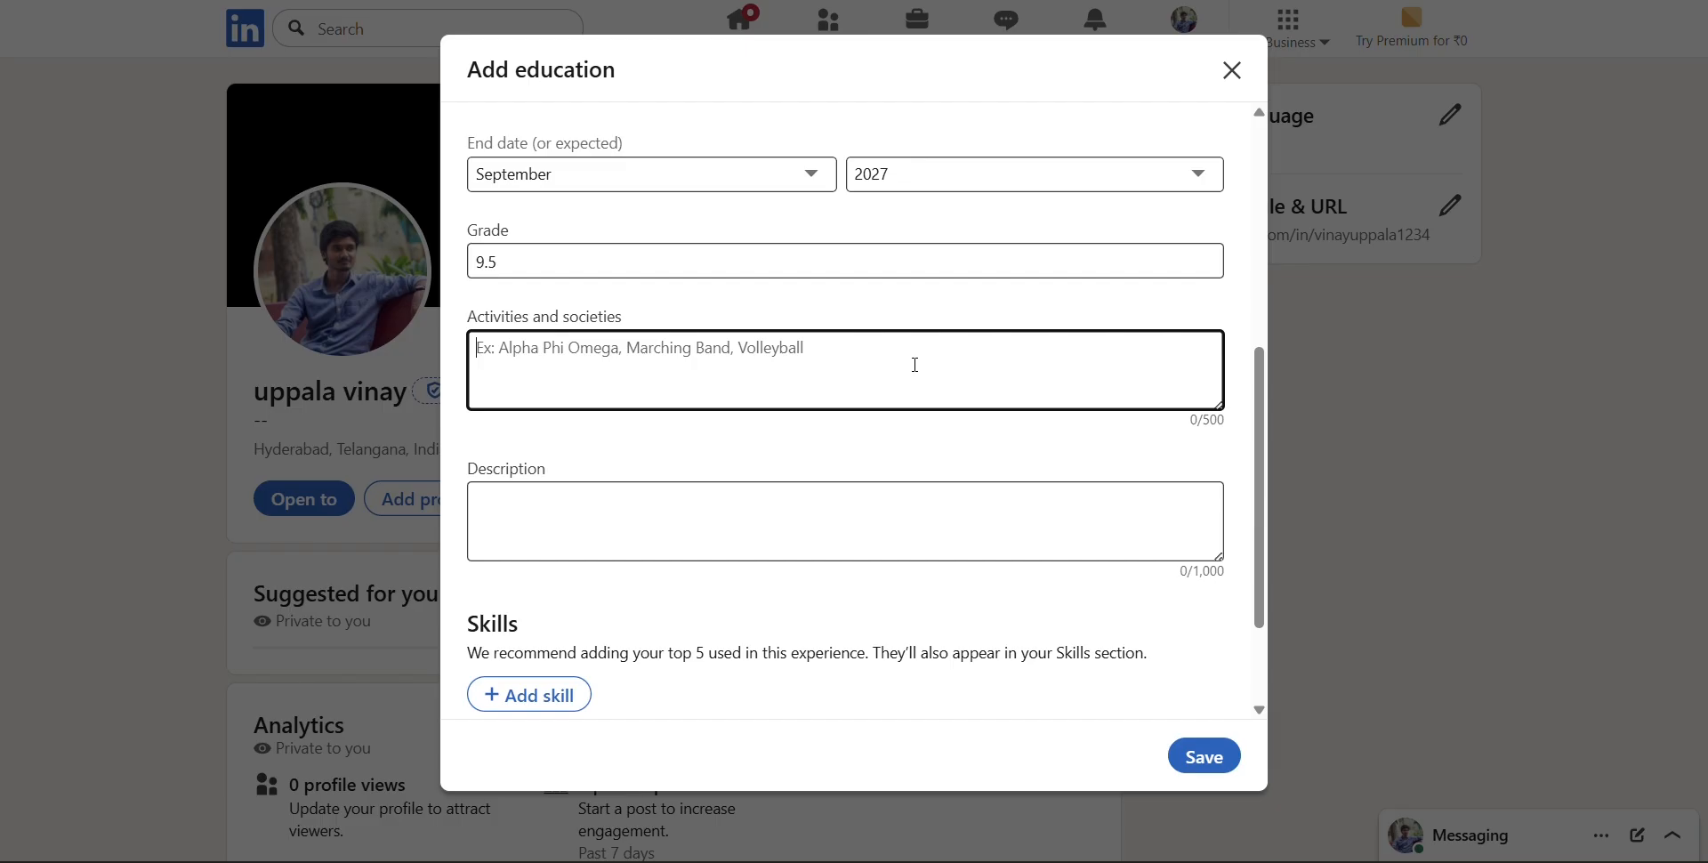
pyautogui.write('Cricket')
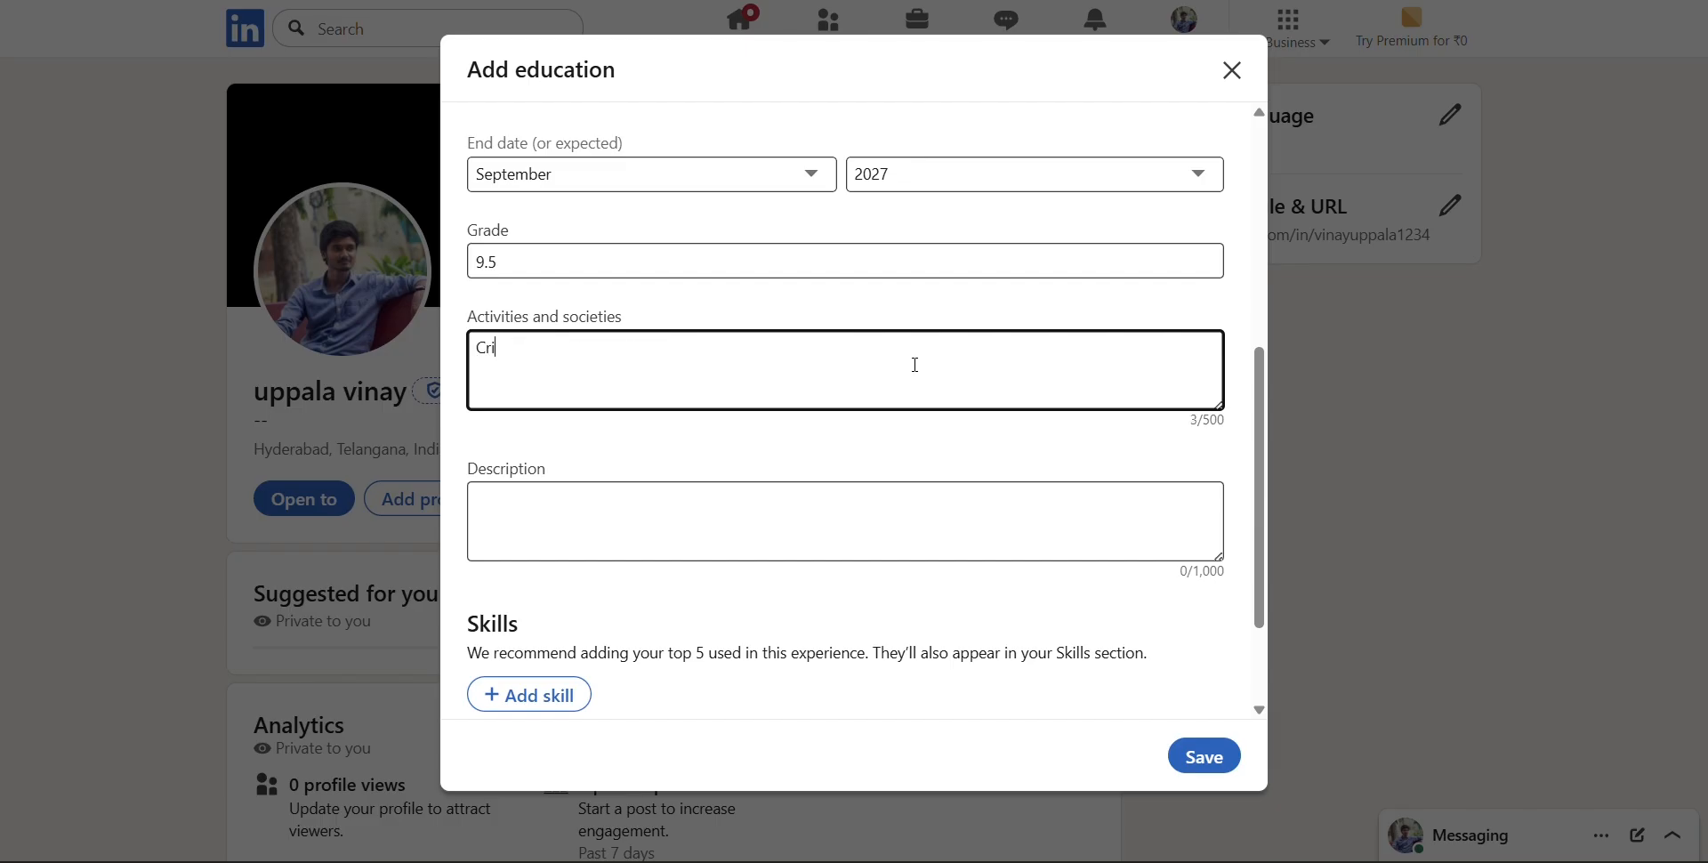
pyautogui.write(',Vol')
pyautogui.press('BackSpace')
pyautogui.press('BackSpace')
pyautogui.write('cket,volley ball,chess')
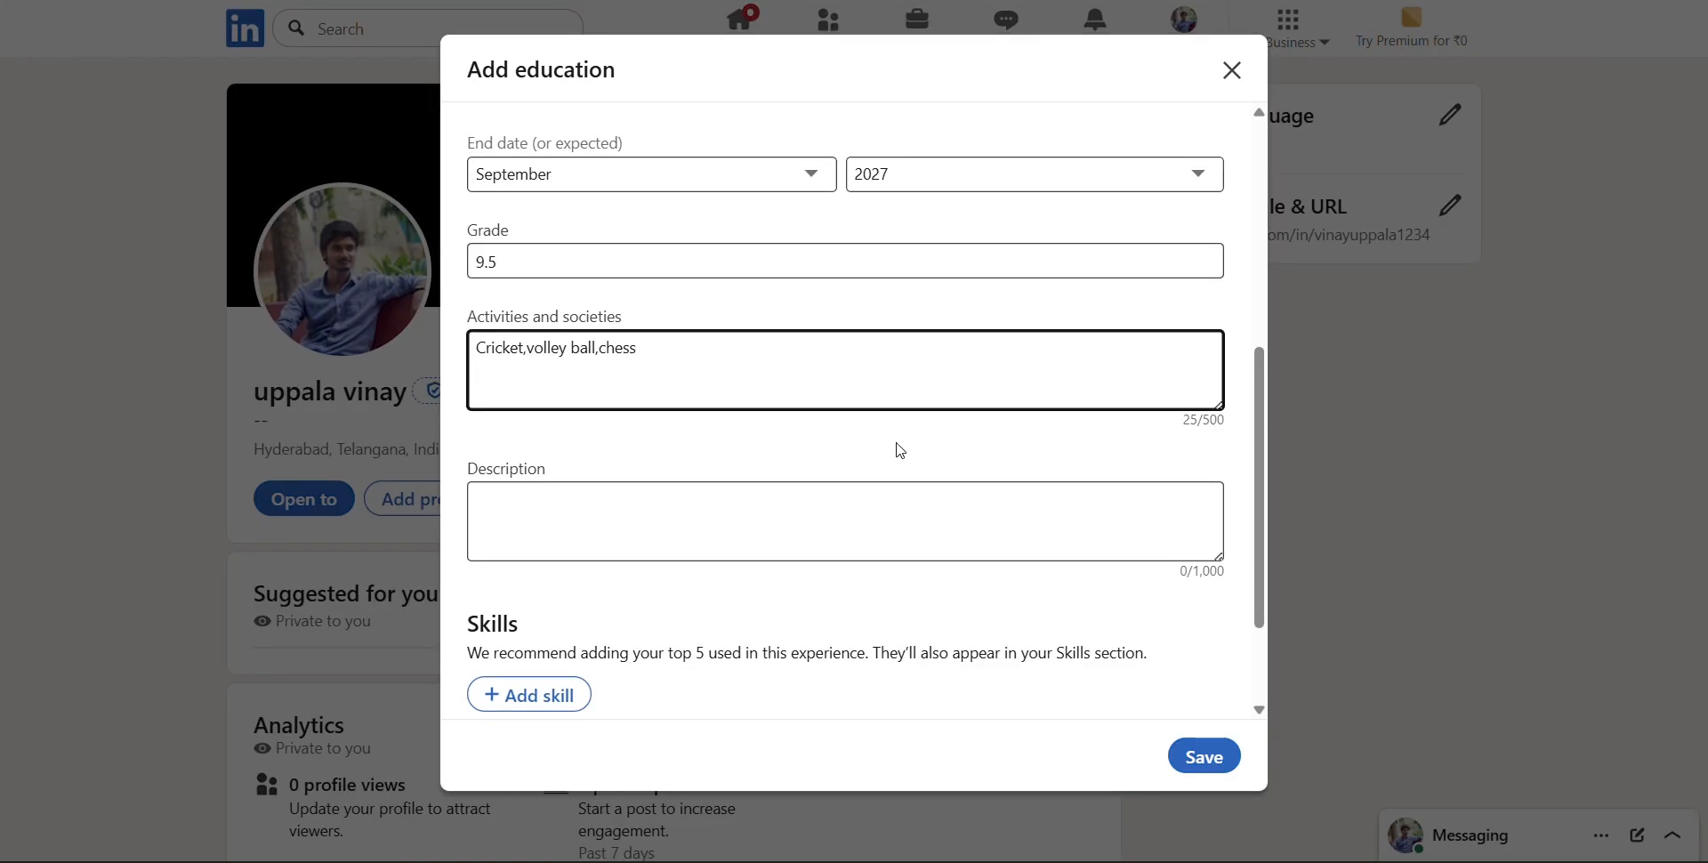
pyautogui.click(896, 531)
pyautogui.scroll(-2, 857, 543)
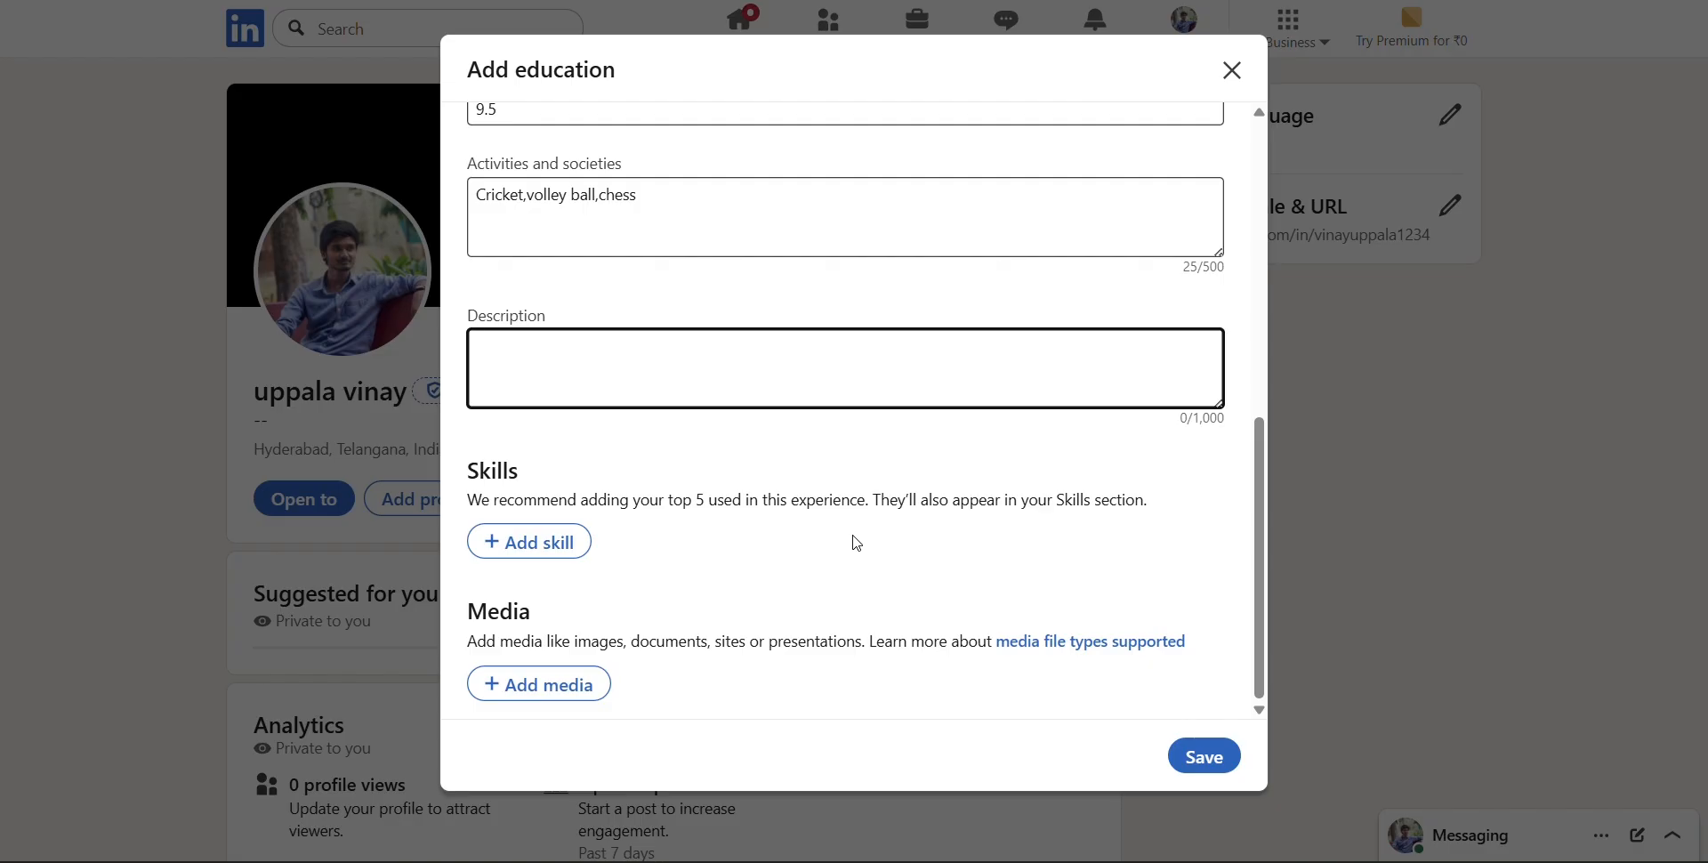
pyautogui.scroll(5, 857, 543)
pyautogui.scroll(-5, 857, 543)
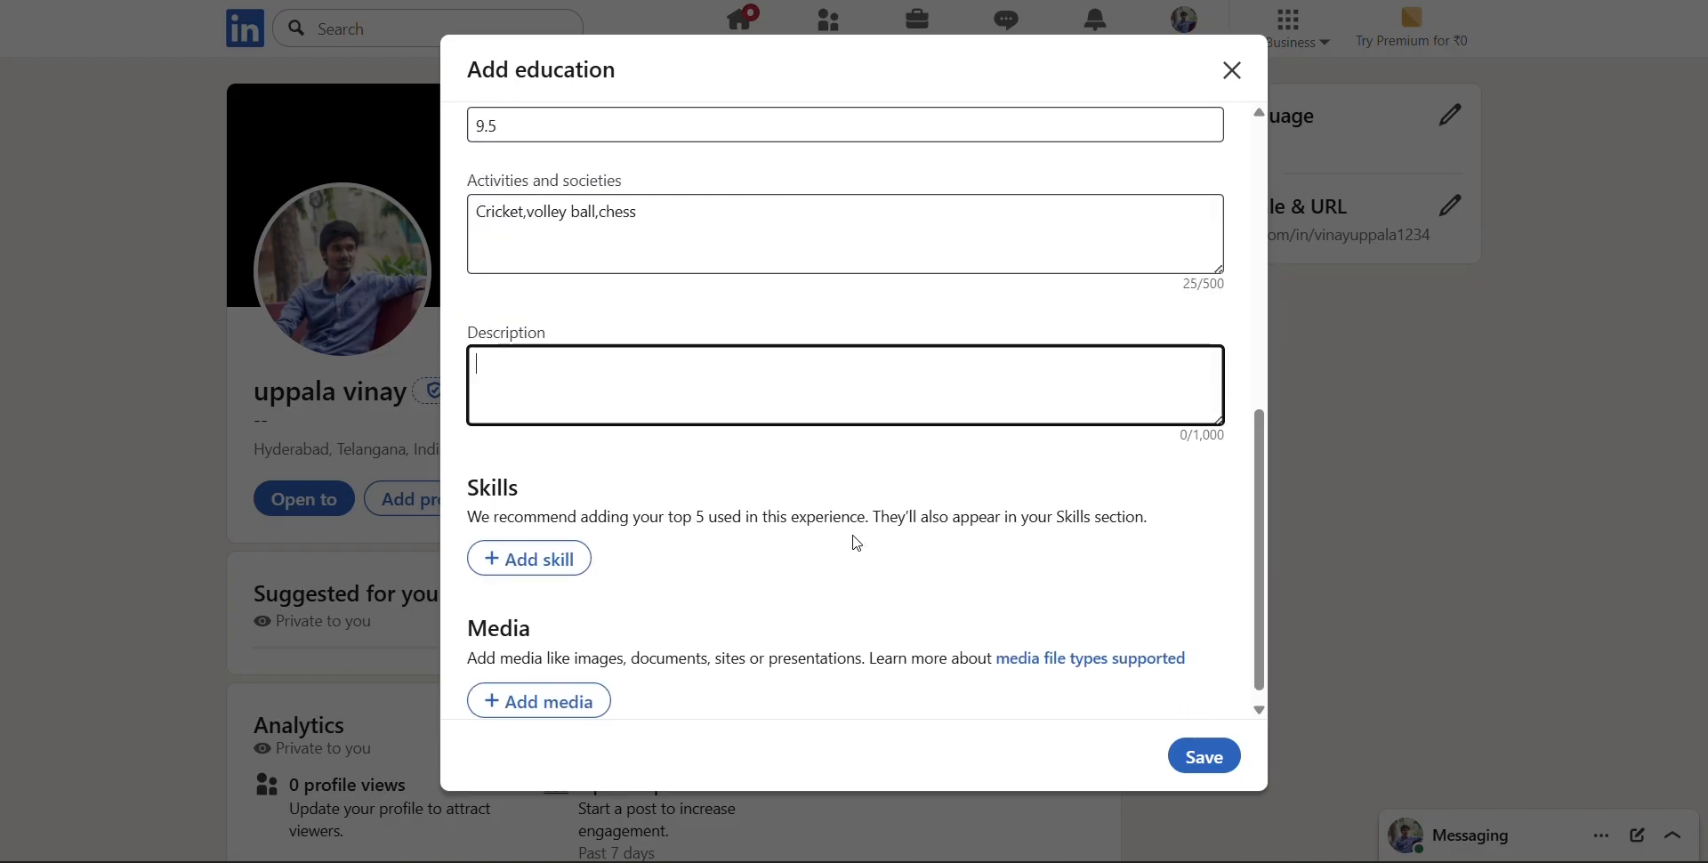
pyautogui.scroll(-1, 857, 542)
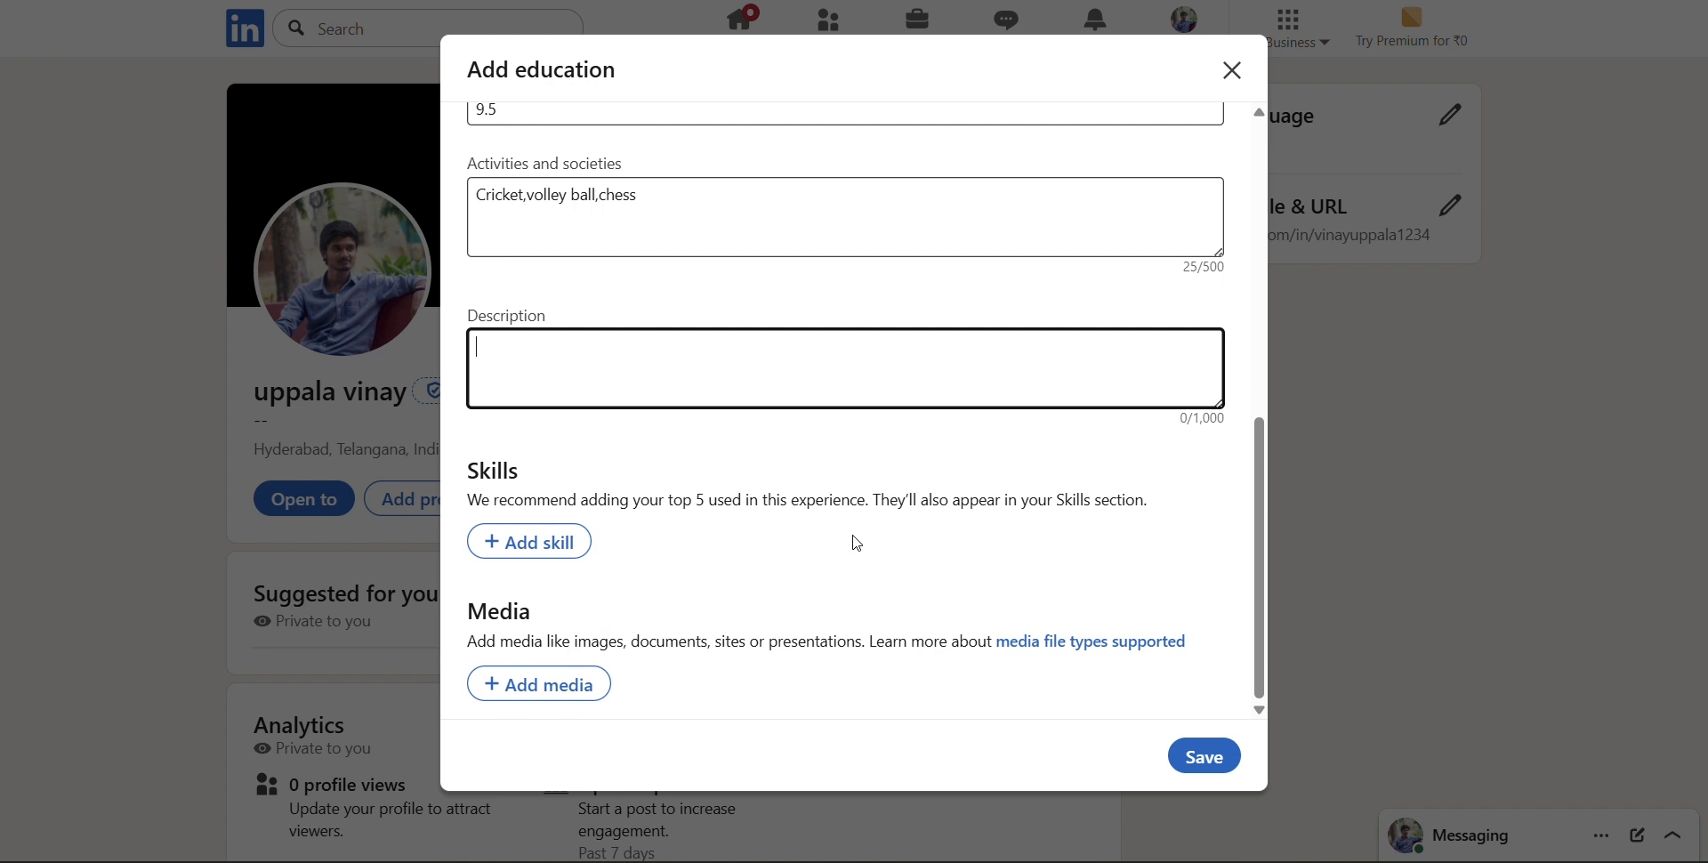
pyautogui.click(748, 392)
# Add Java and C++ as skills of the education entry
pyautogui.click(488, 544)
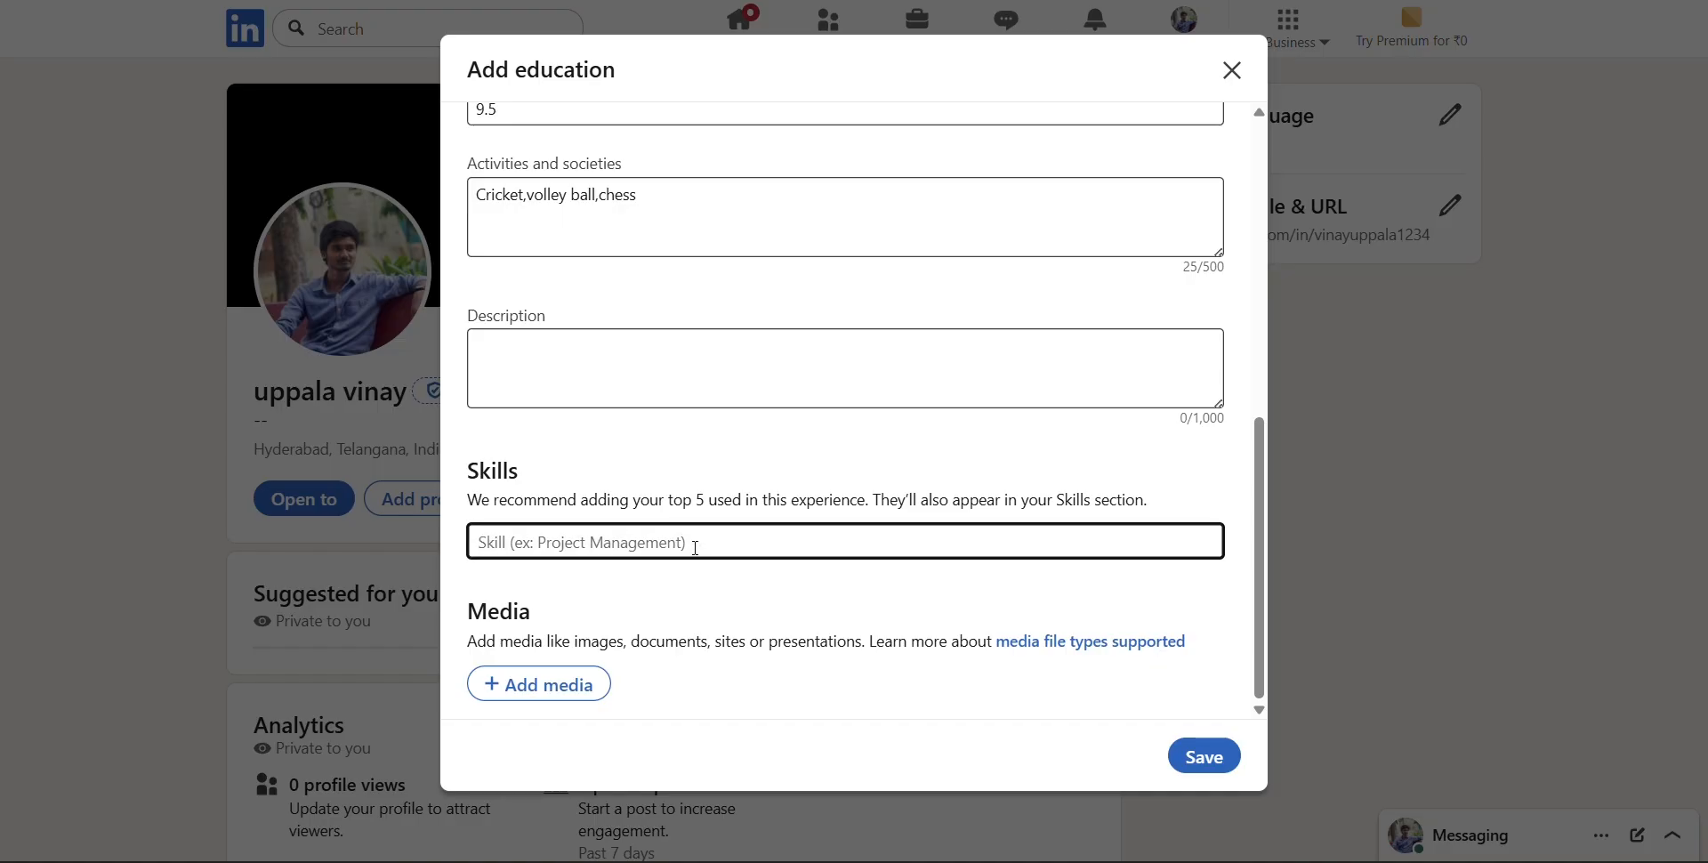
pyautogui.write('Java')
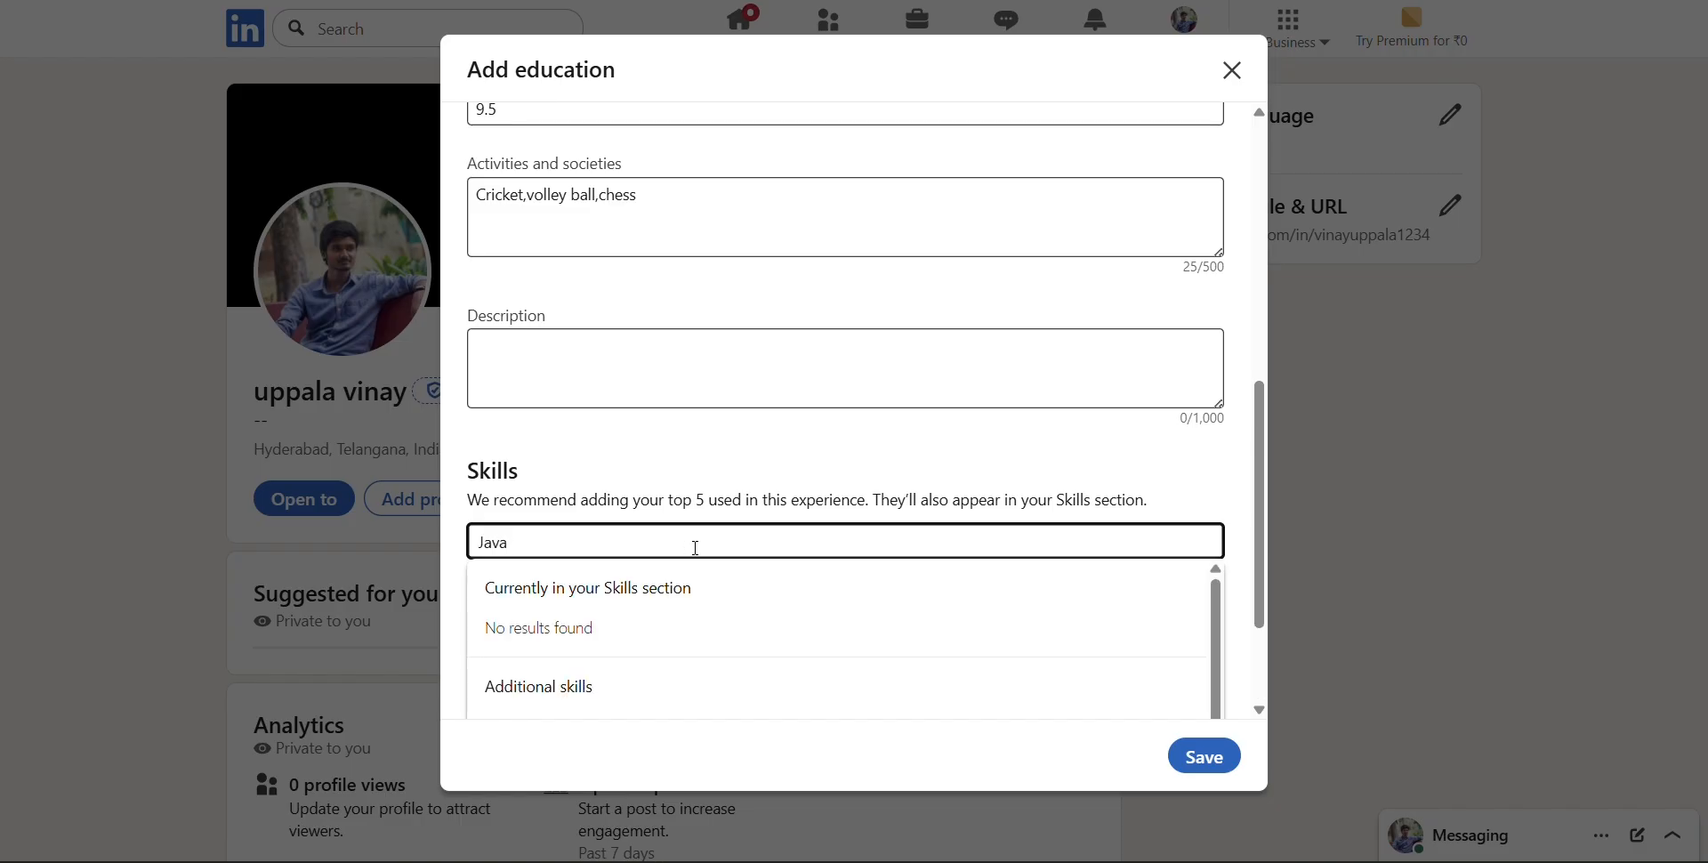
pyautogui.click(631, 620)
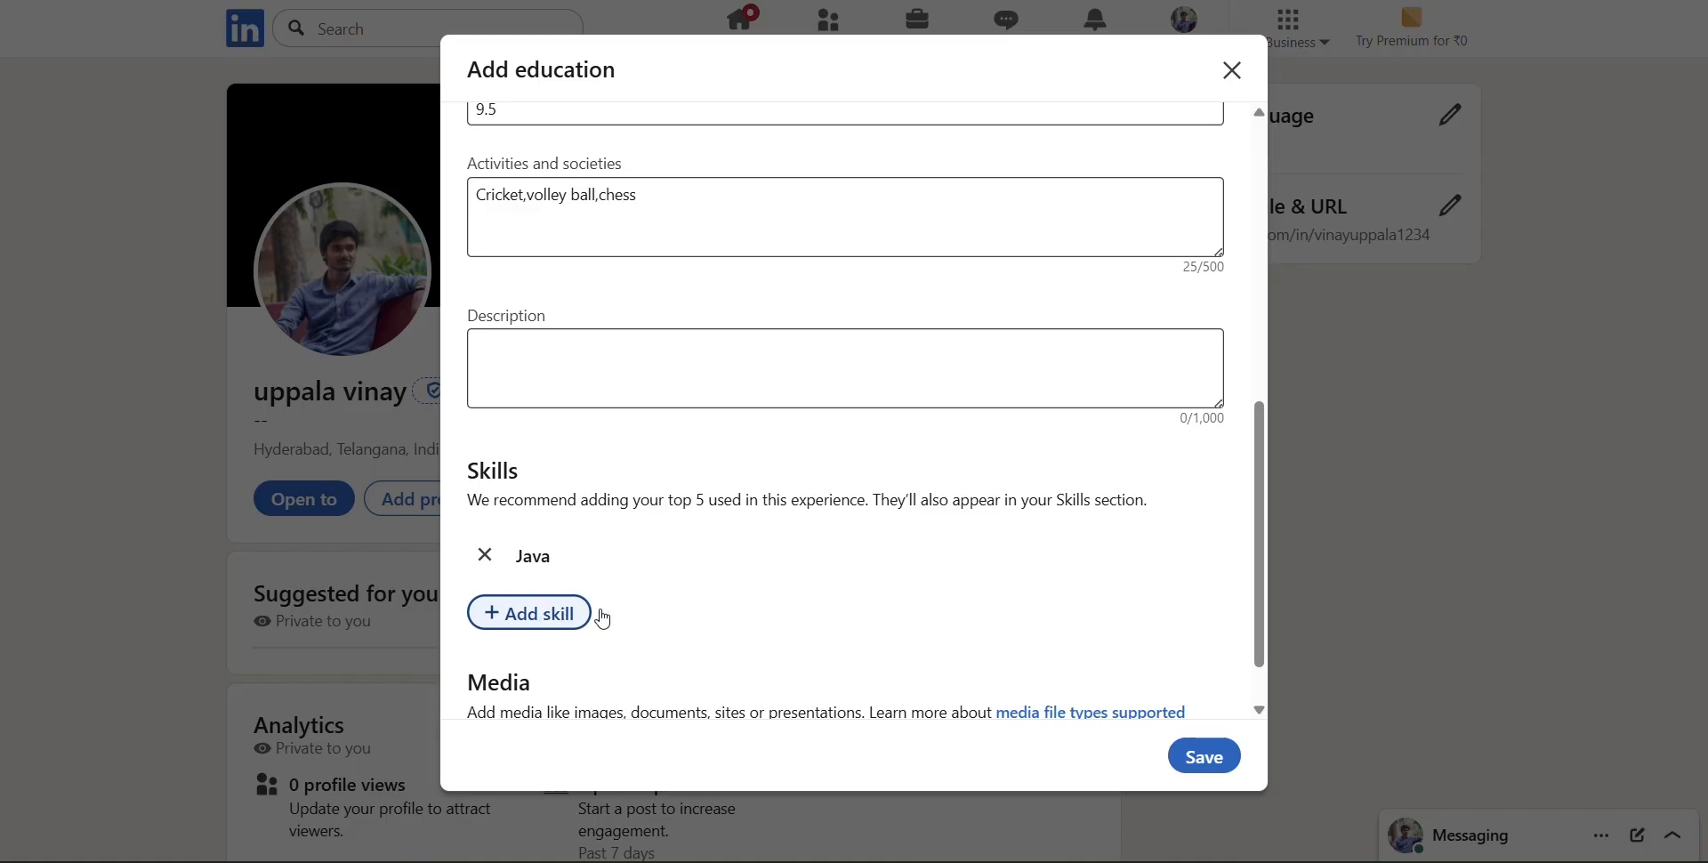
pyautogui.scroll(-1, 603, 618)
pyautogui.click(535, 551)
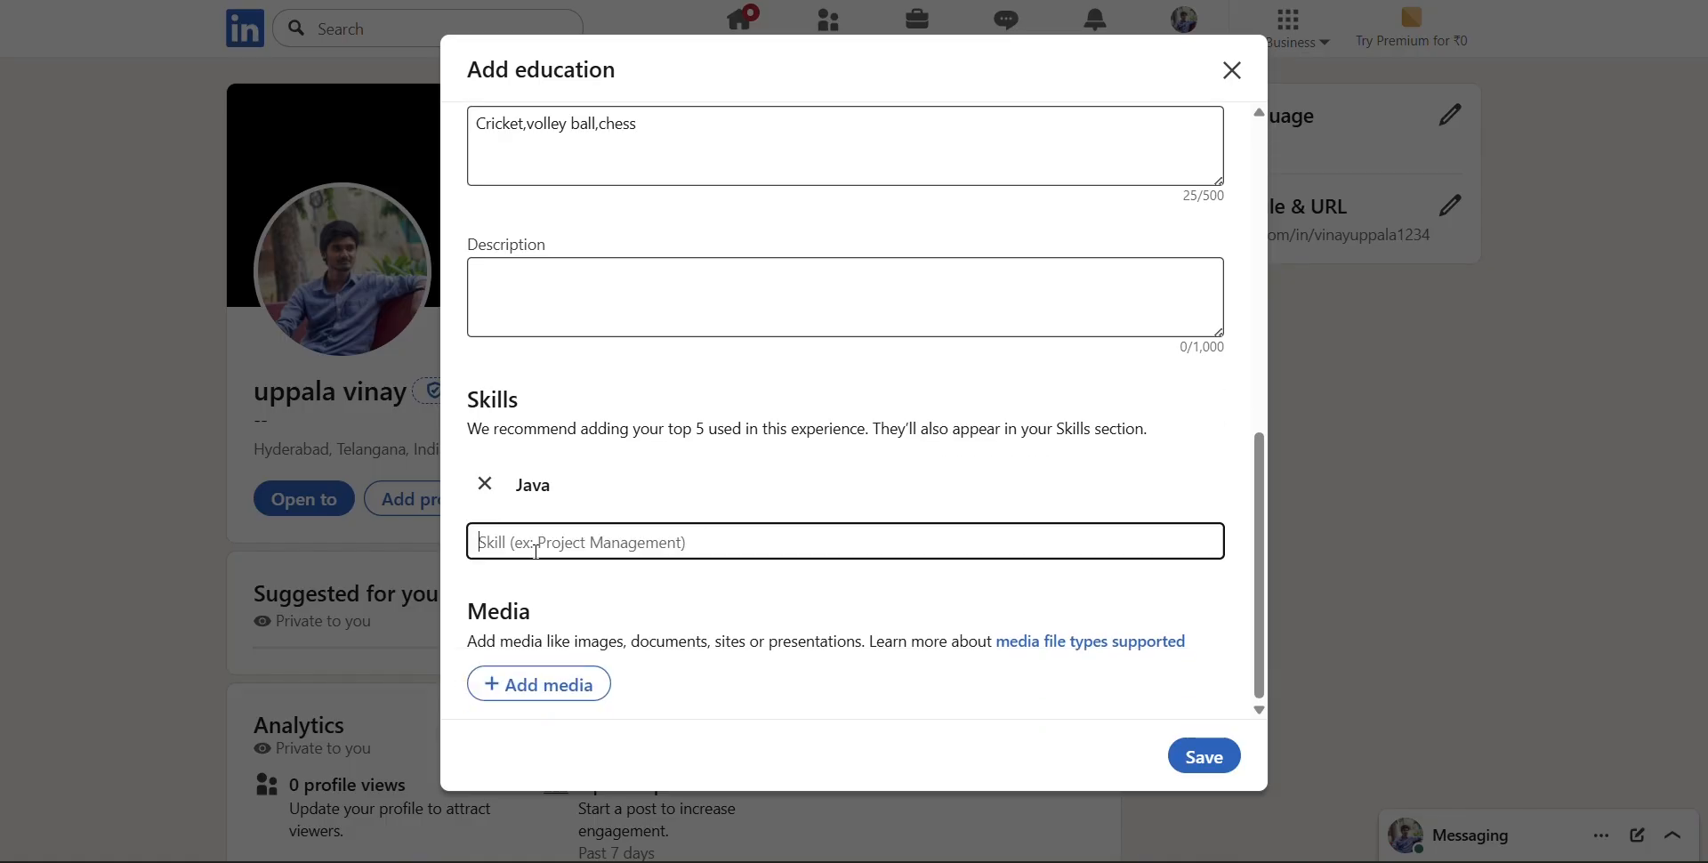
pyautogui.write('C++')
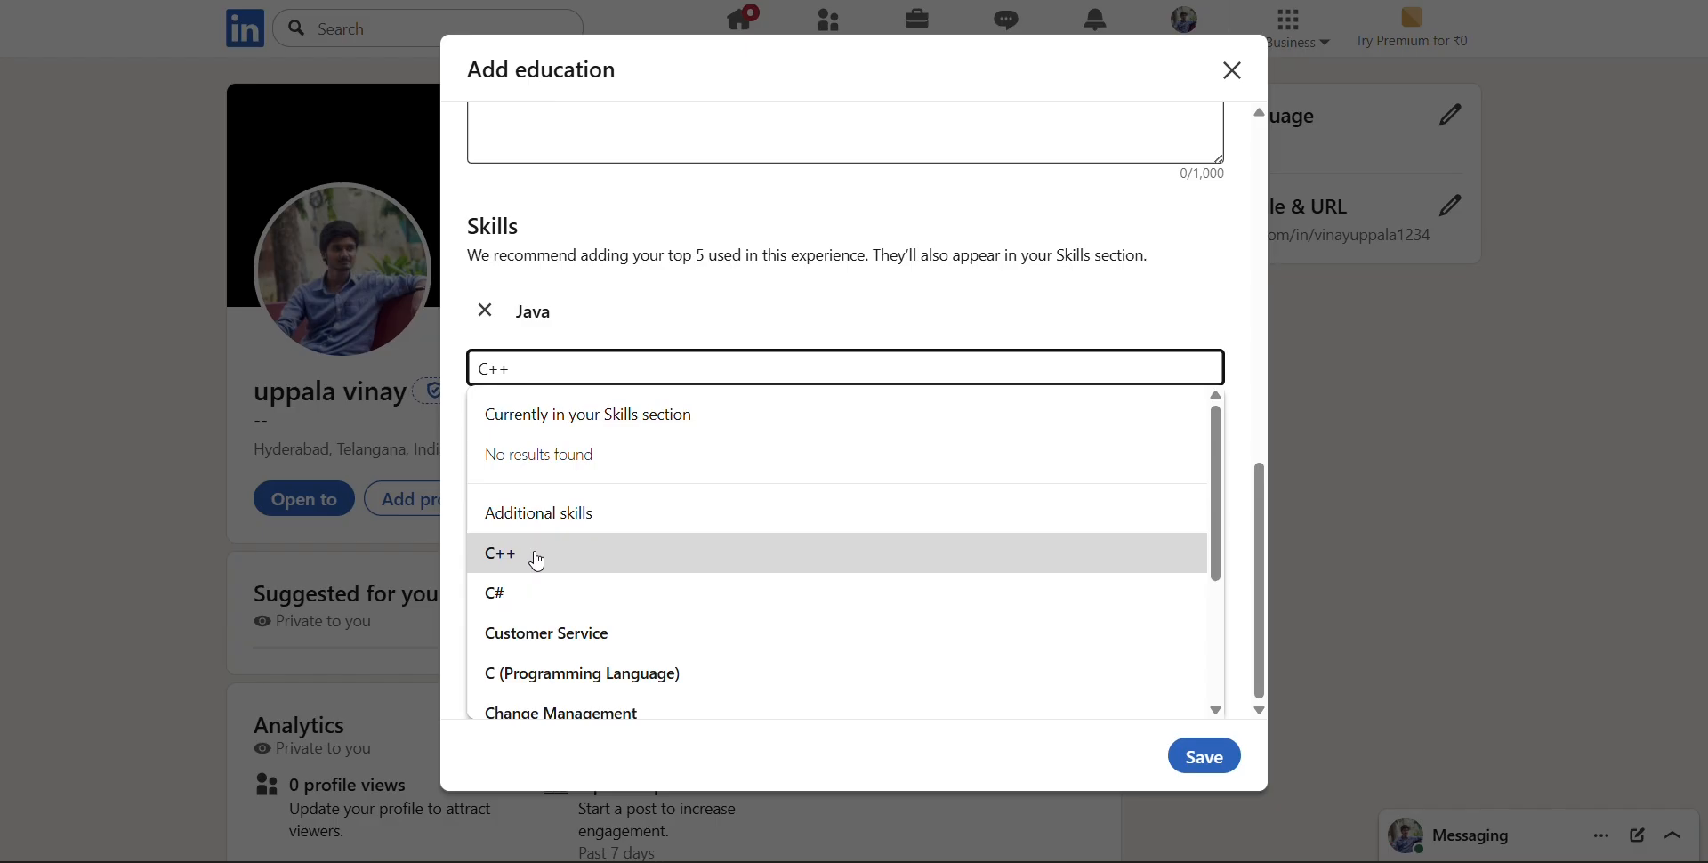
pyautogui.click(537, 559)
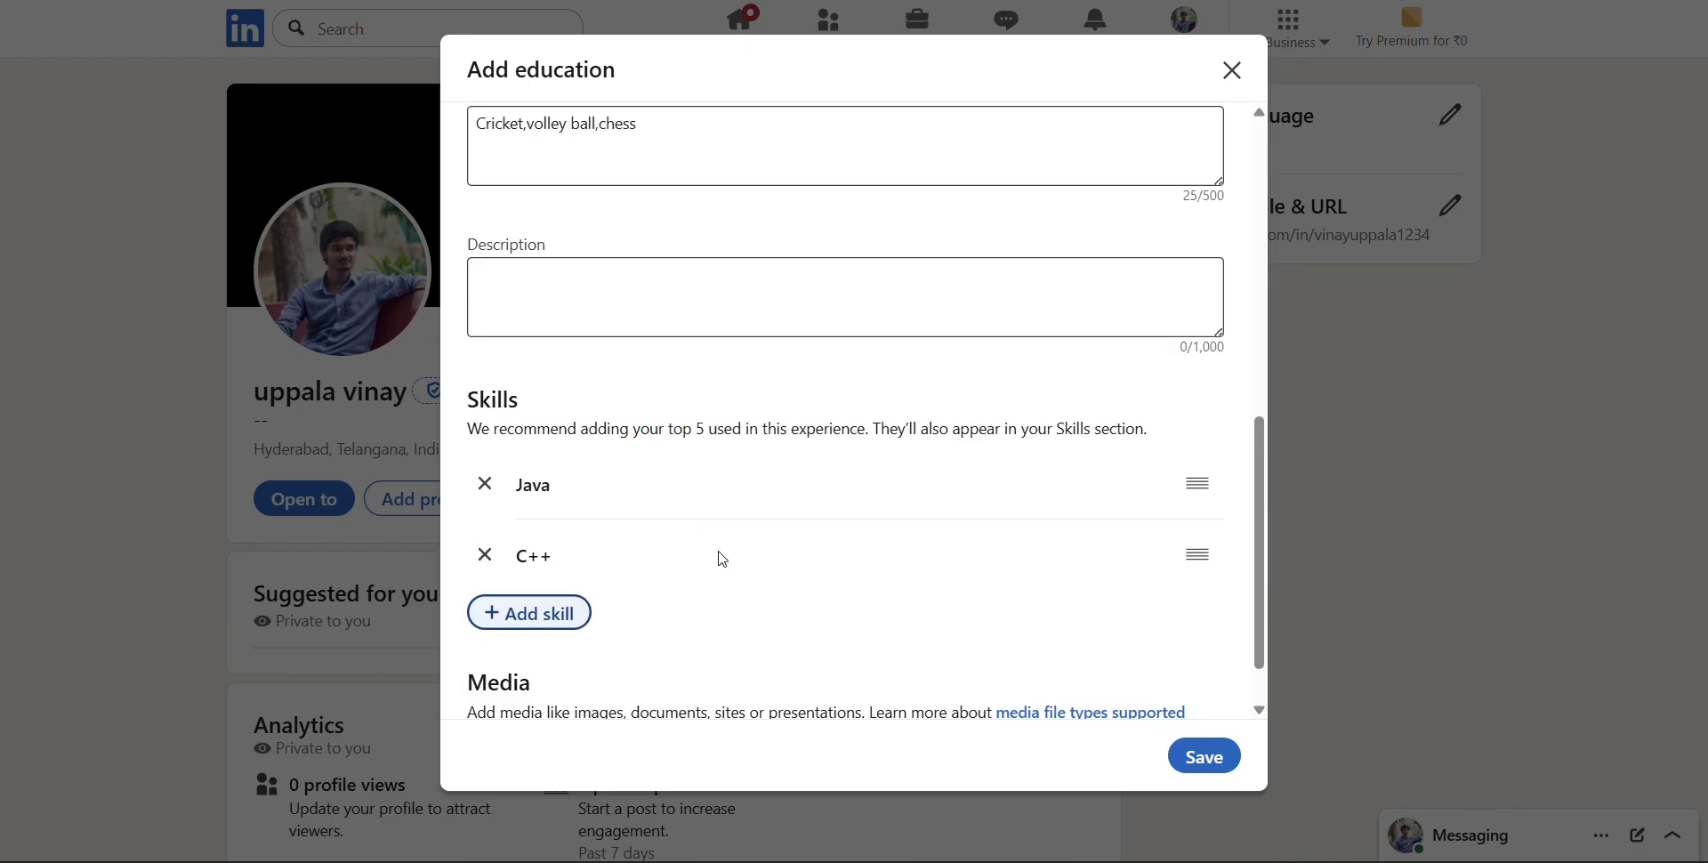
# Add Python (Programming Language) and Communication as further skills of the education entry
pyautogui.scroll(-1, 711, 557)
pyautogui.click(534, 543)
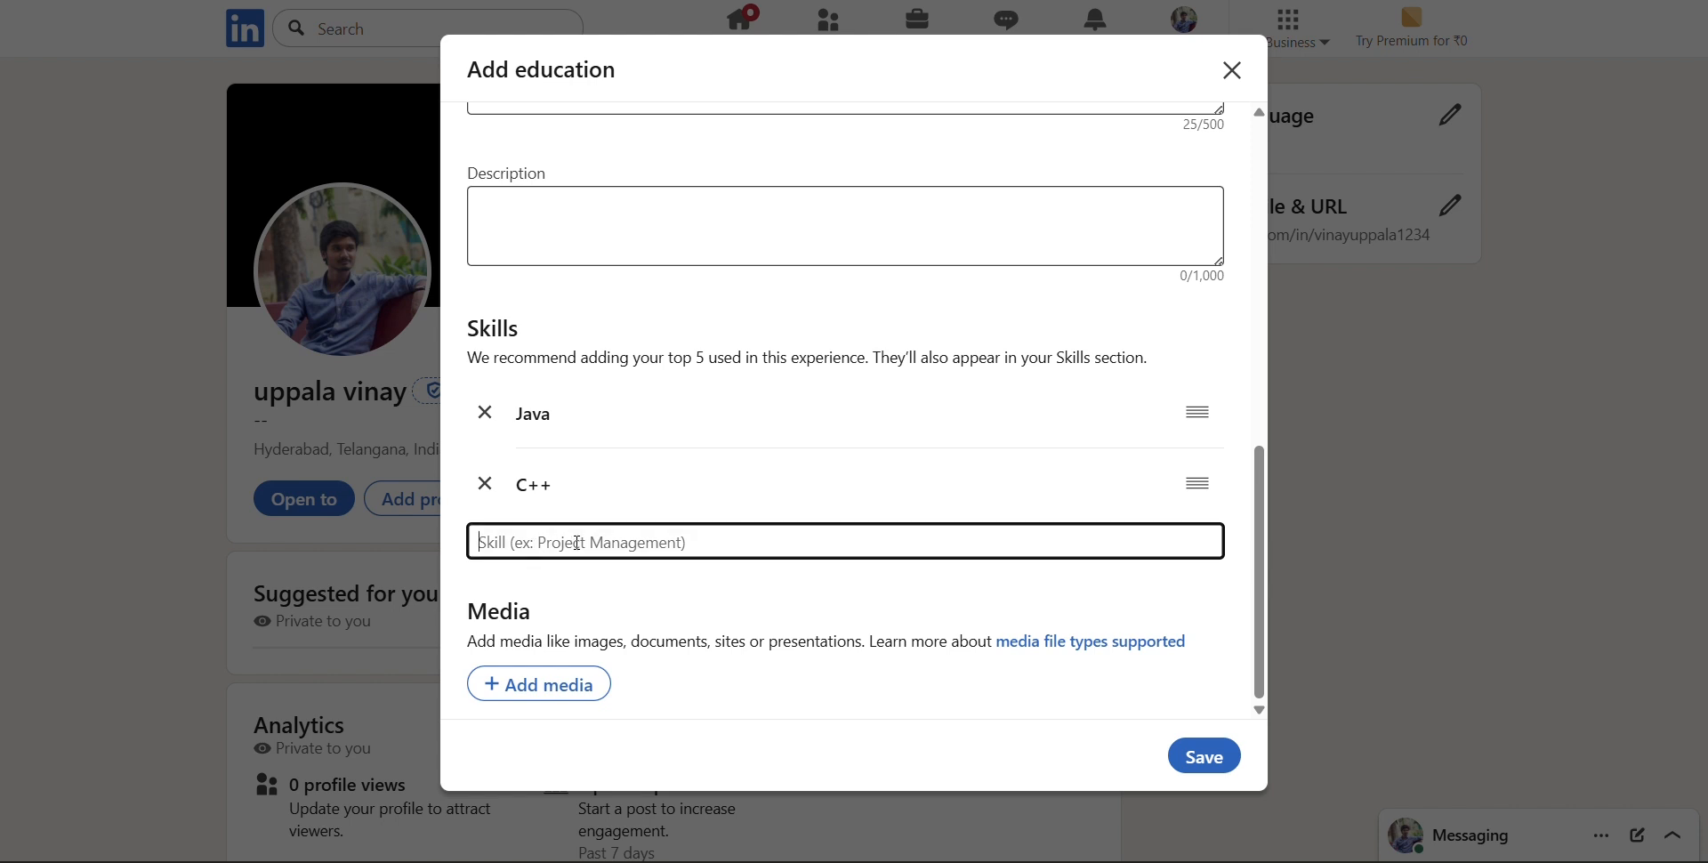
pyautogui.write('Python')
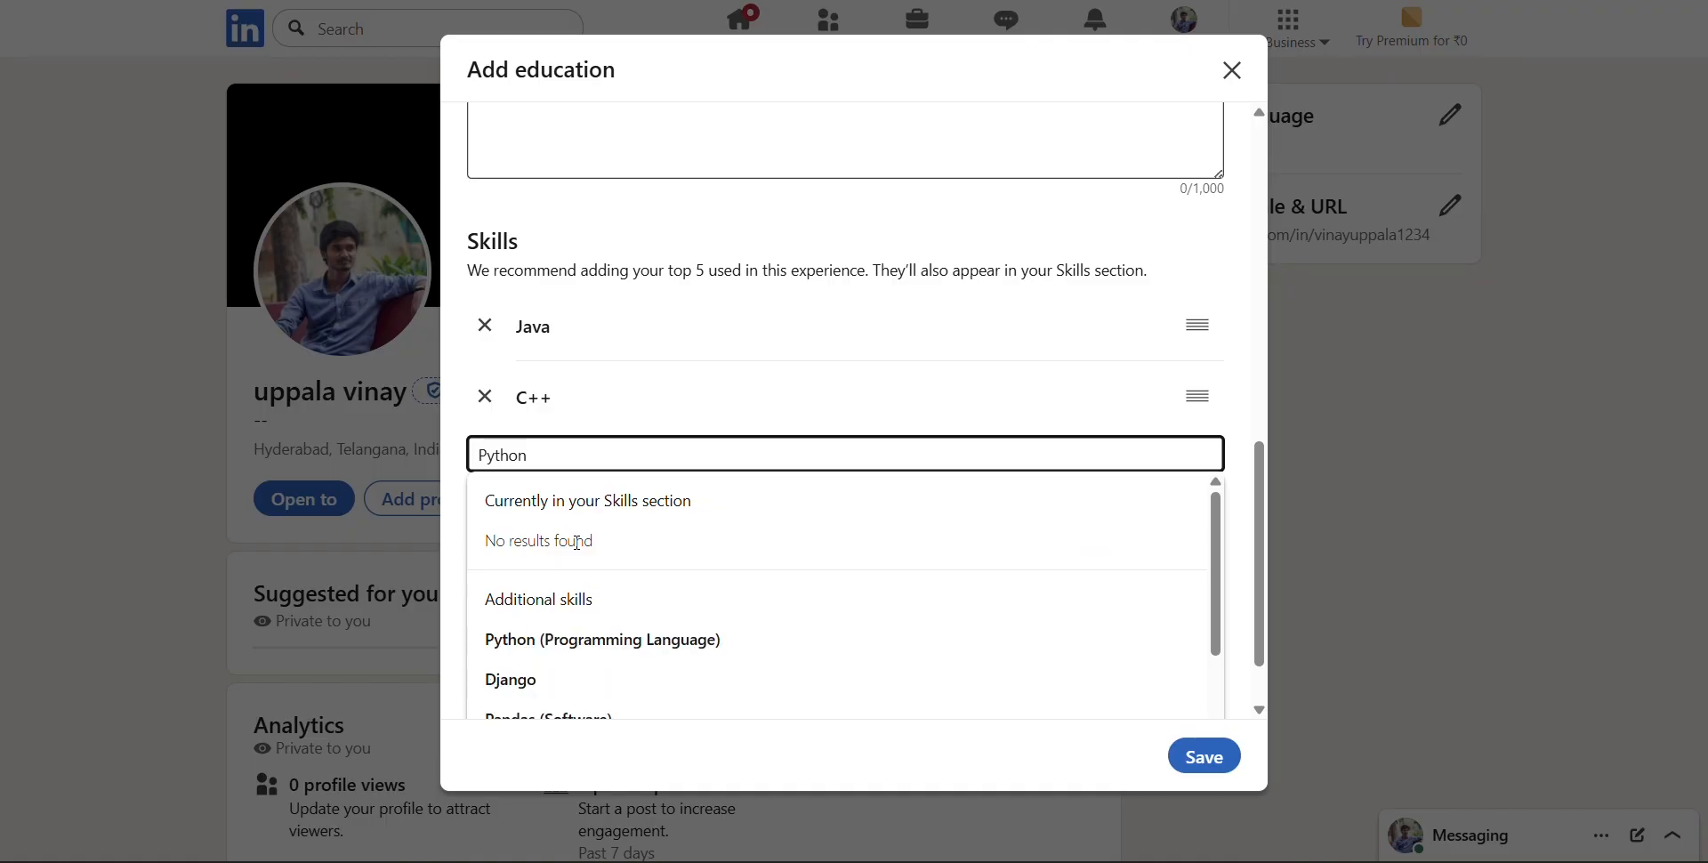
pyautogui.click(648, 644)
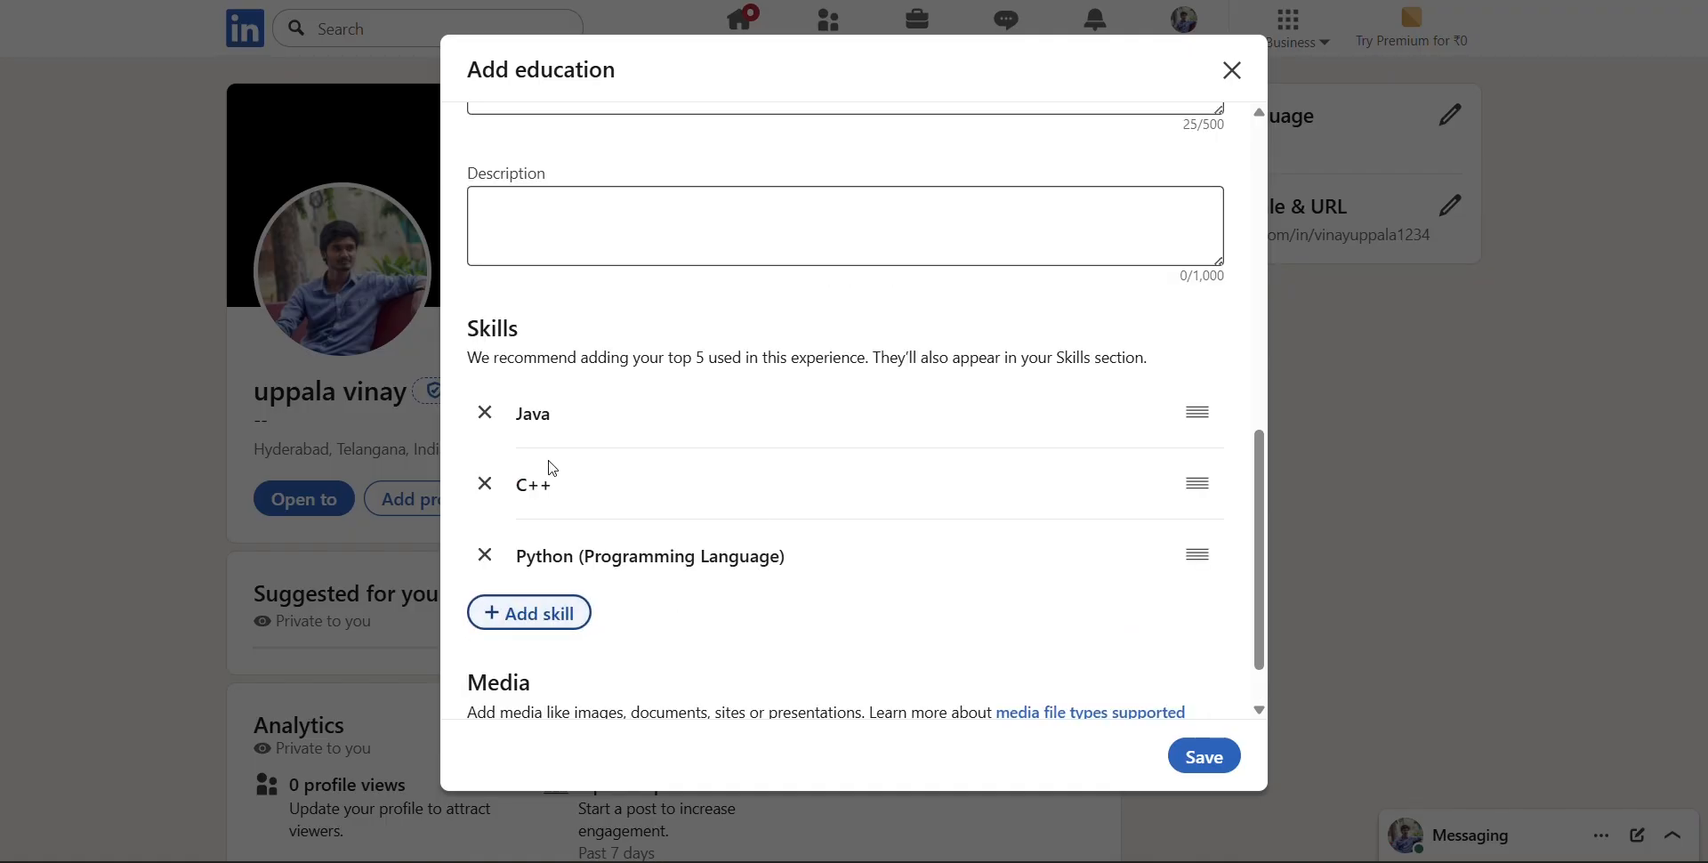
pyautogui.scroll(-1, 728, 509)
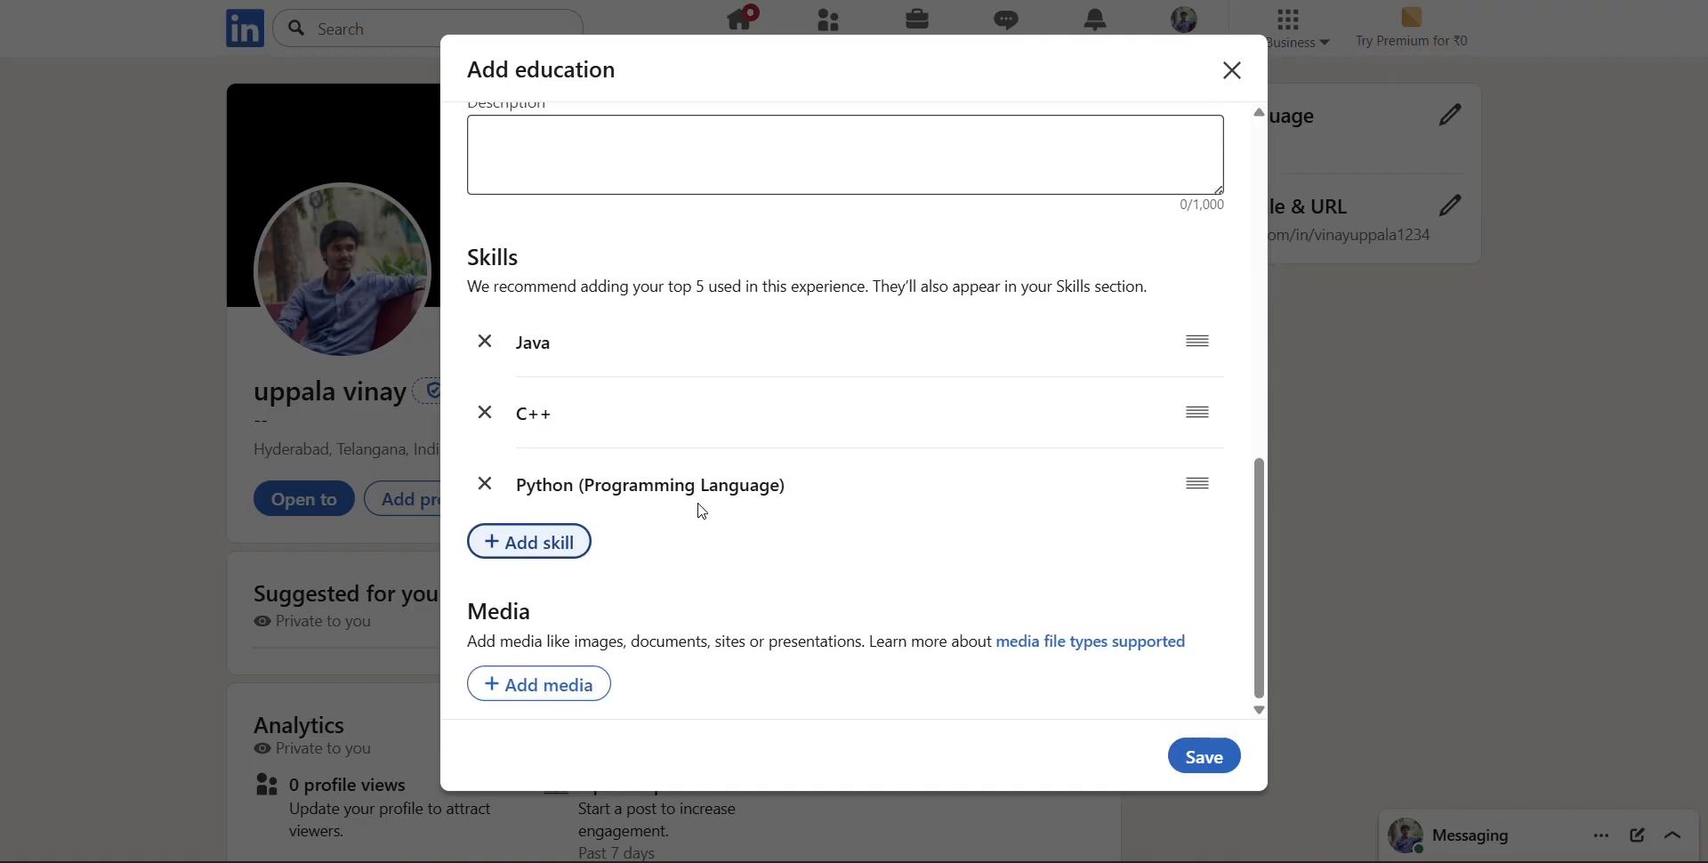
pyautogui.click(513, 544)
pyautogui.write('Commu')
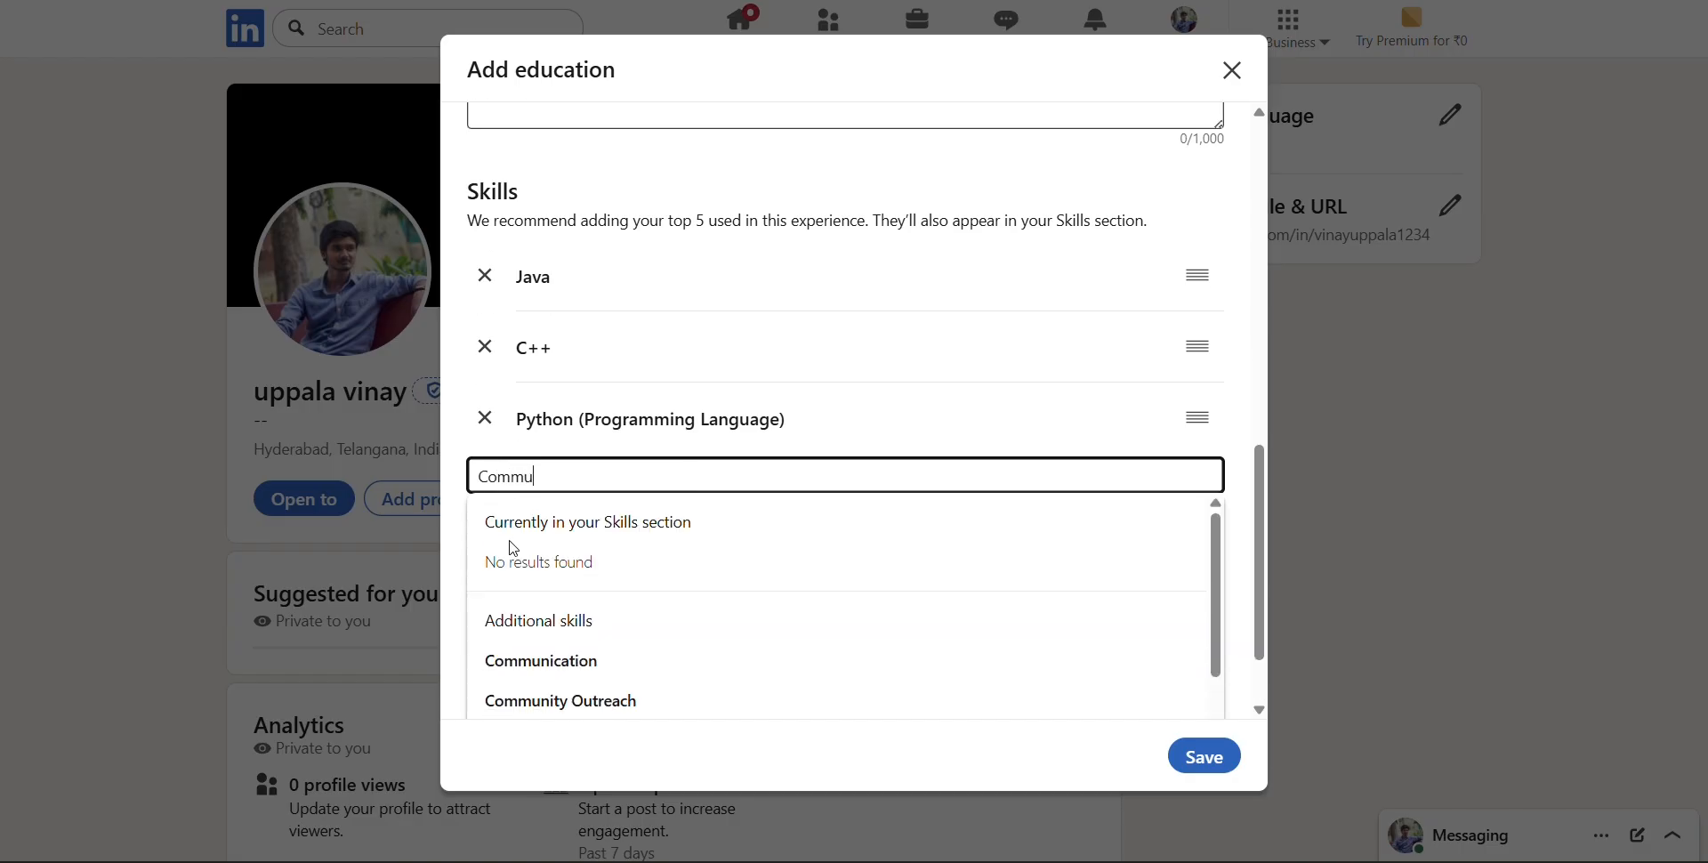
pyautogui.press('Down')
pyautogui.press('Return')
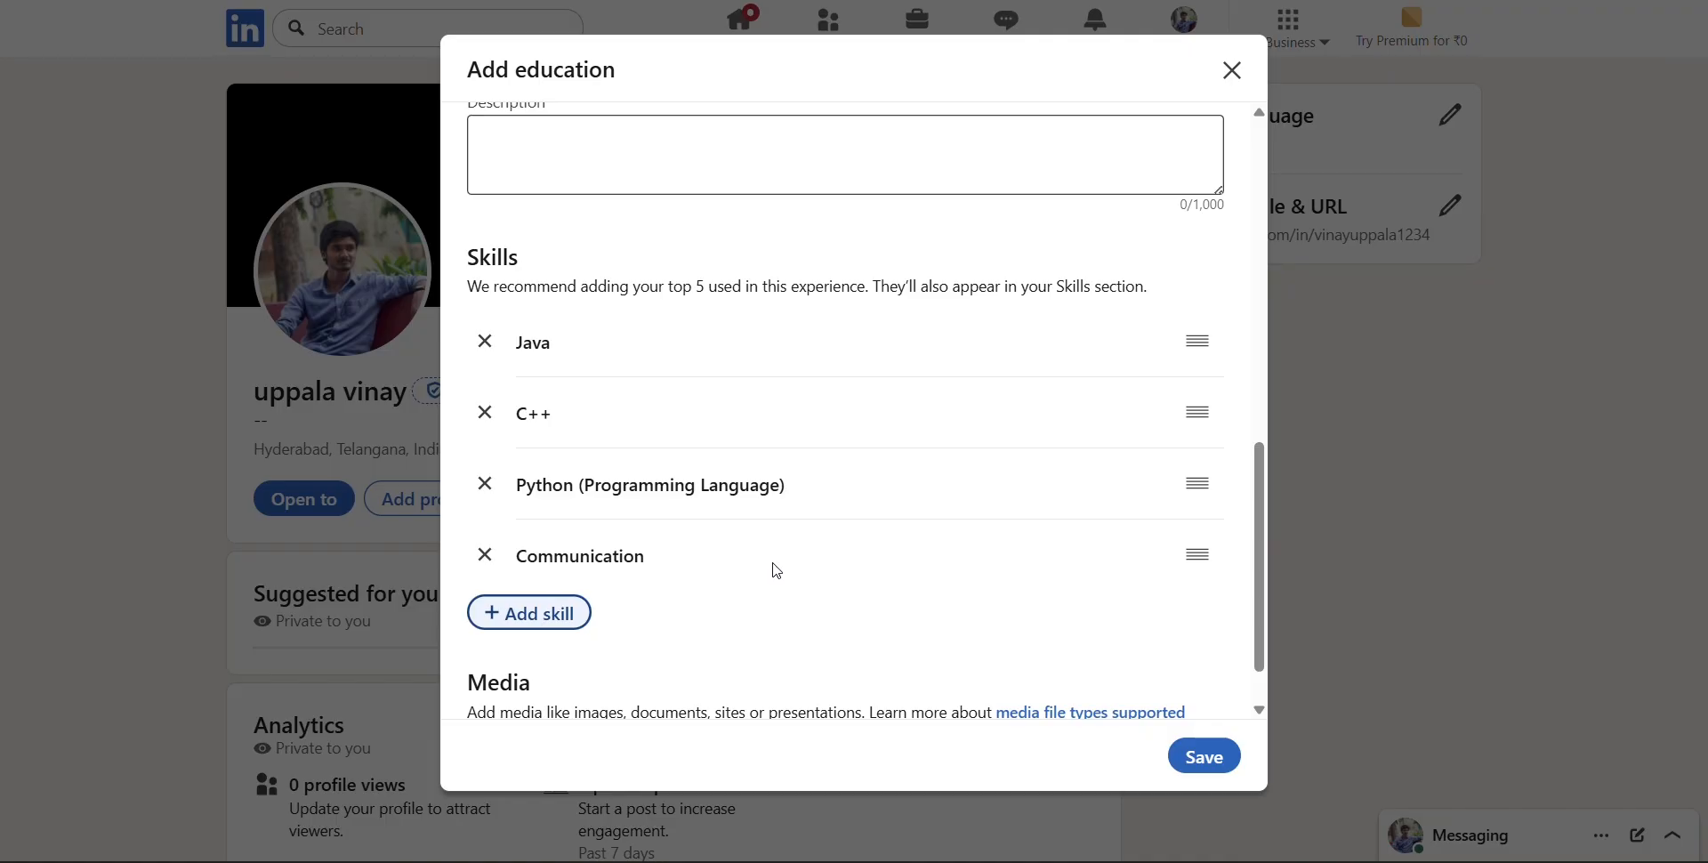
# Save the education entry and skip the suggestion to ask for a recommendation
pyautogui.scroll(-1, 777, 570)
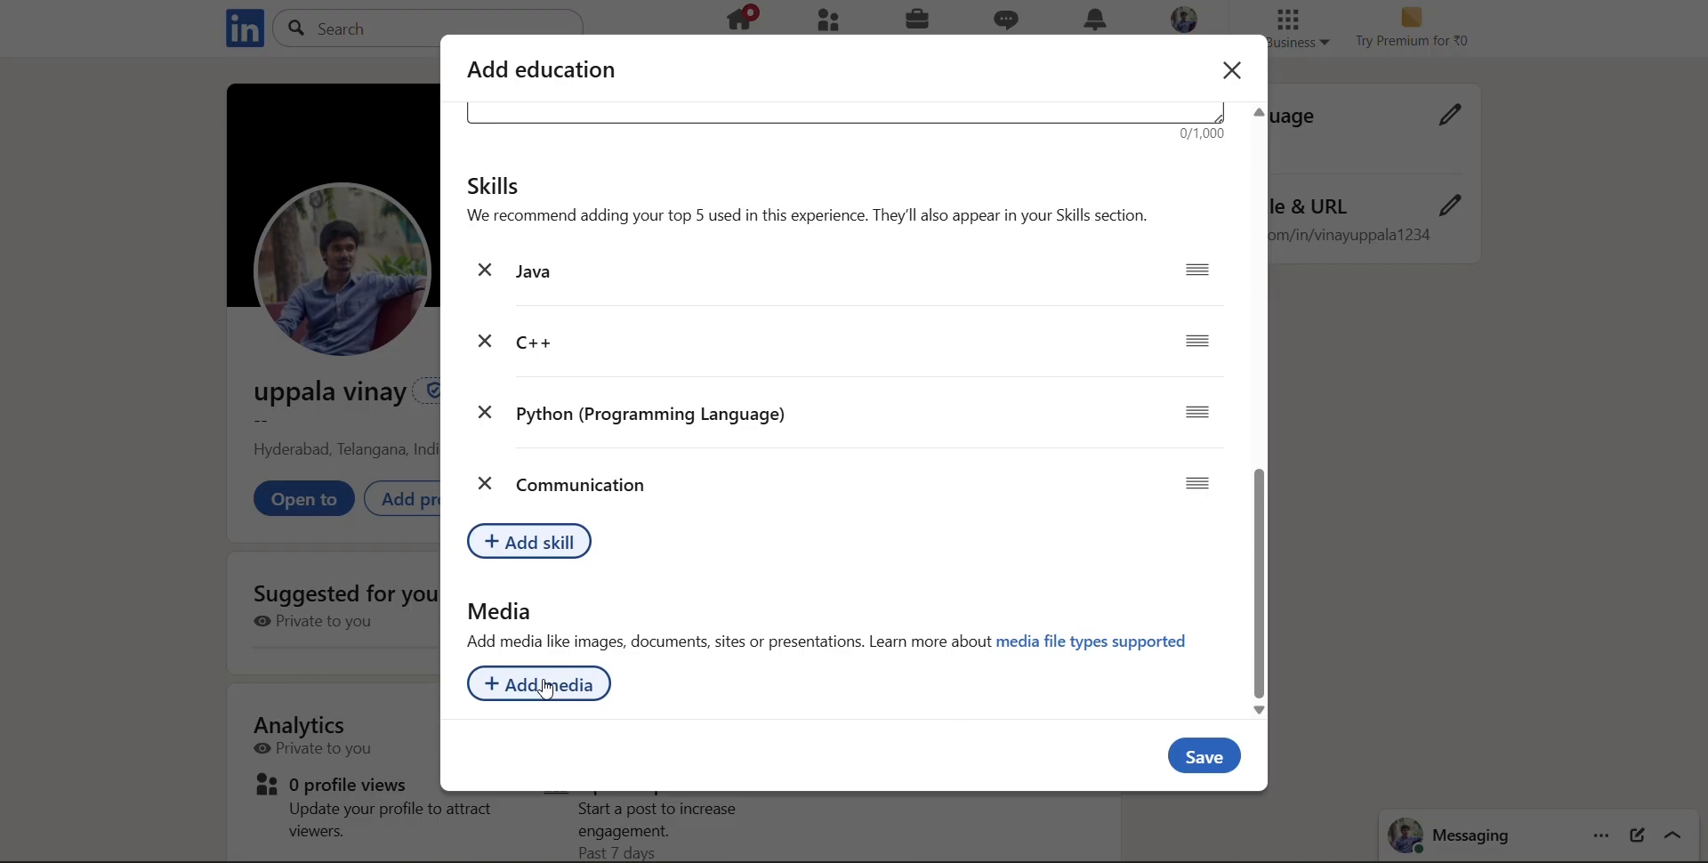
pyautogui.scroll(10, 846, 371)
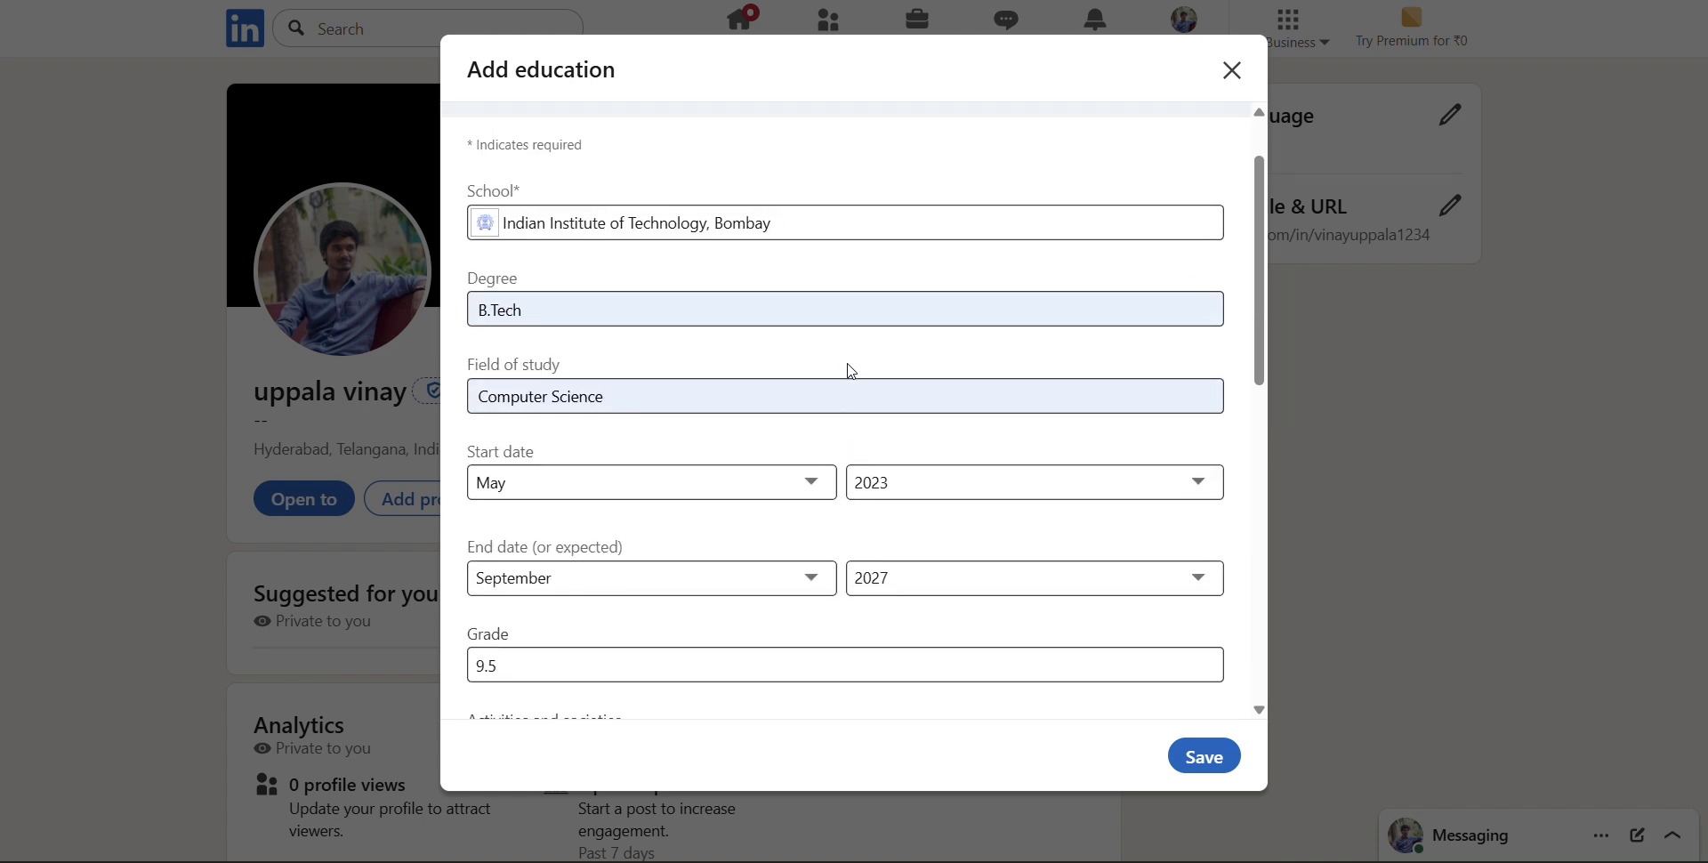
pyautogui.click(1204, 760)
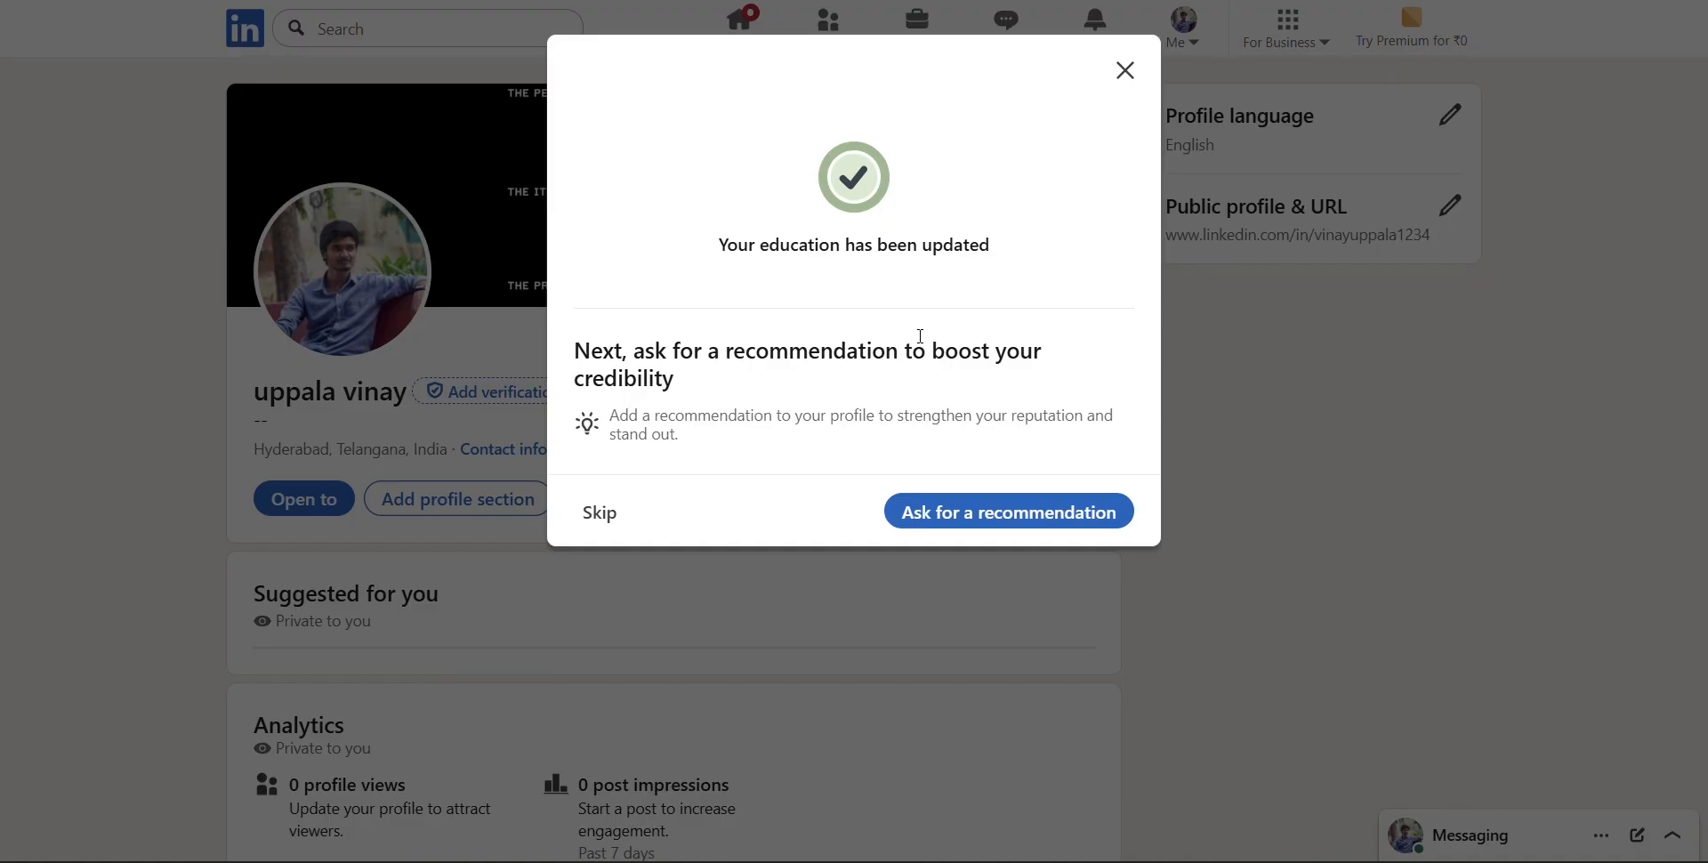
pyautogui.click(606, 521)
pyautogui.click(774, 486)
# Look over the updated profile page, including its intro, analytics, experience and education sections
pyautogui.scroll(-4, 775, 500)
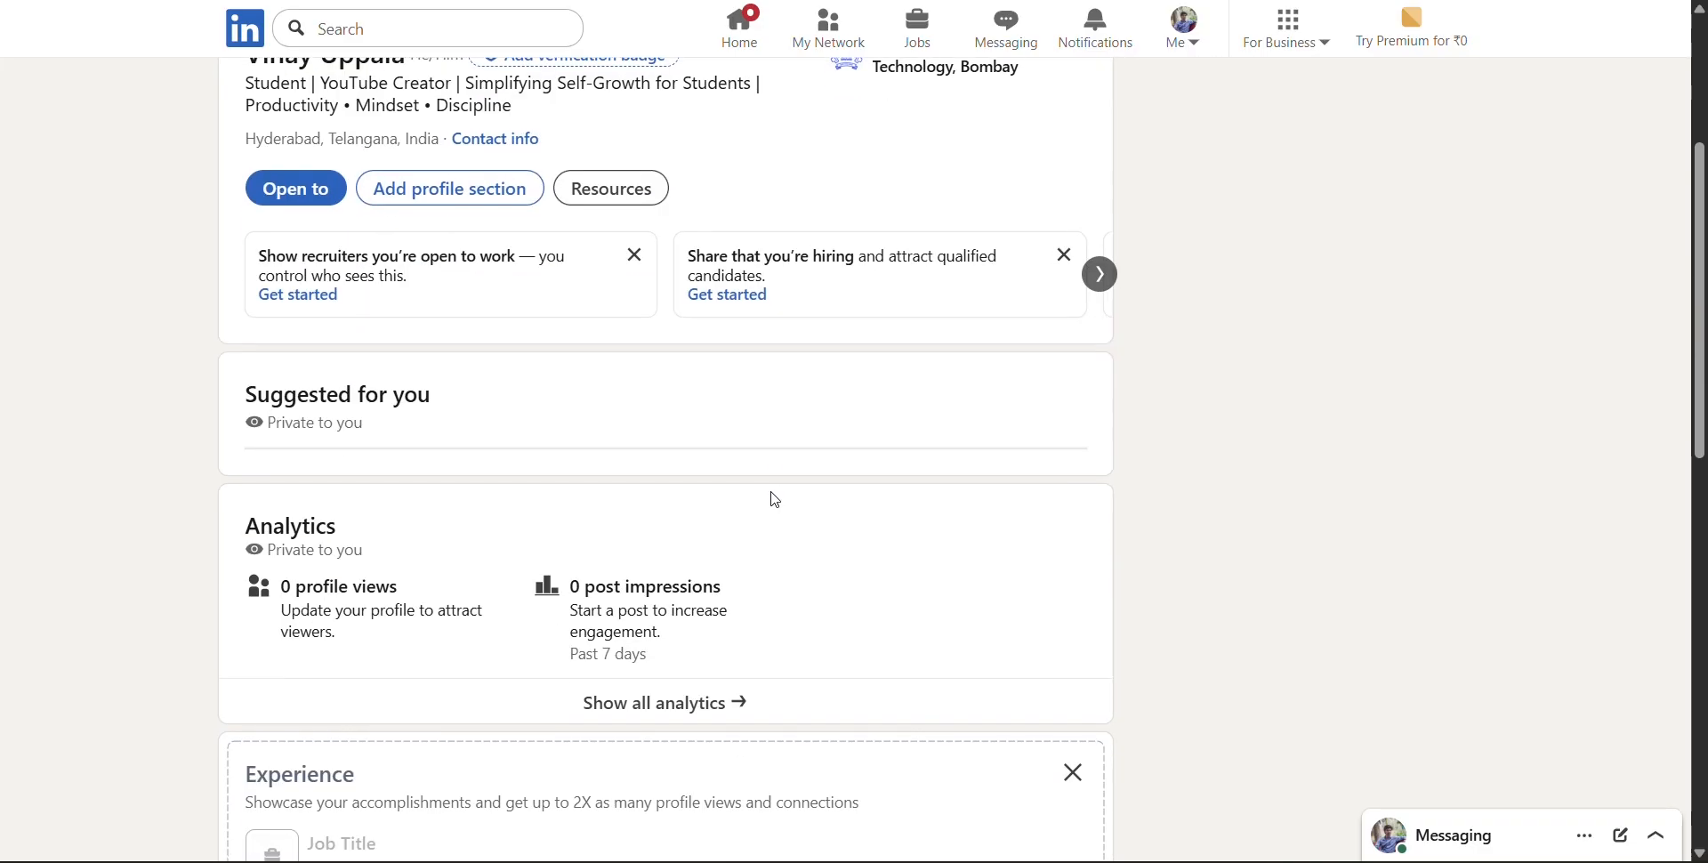
pyautogui.scroll(-8, 775, 500)
pyautogui.scroll(5, 775, 500)
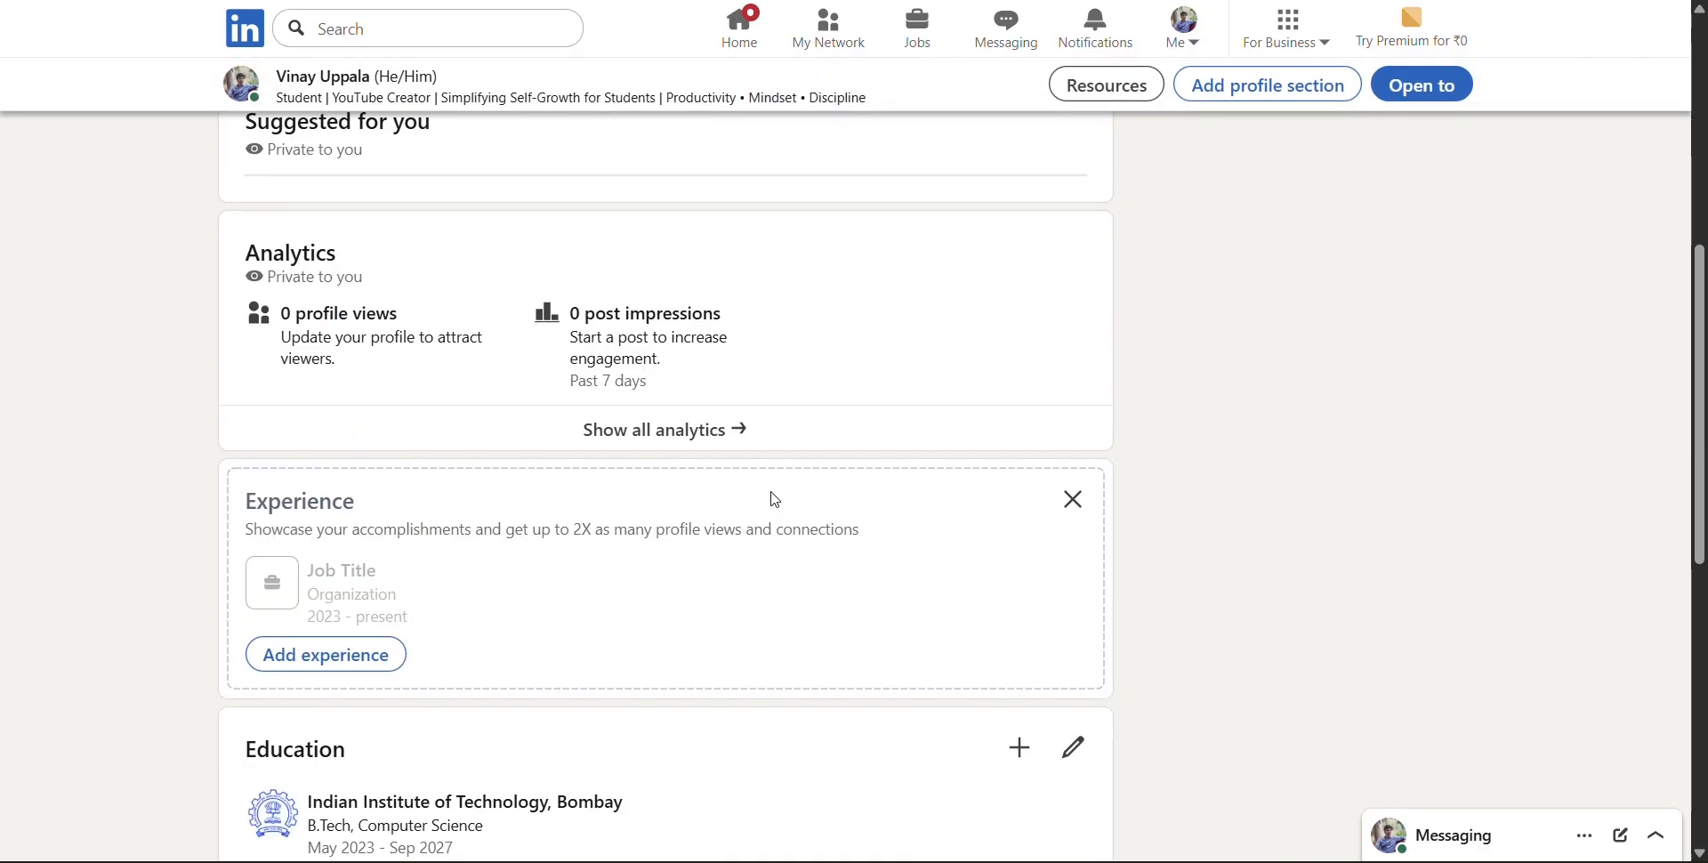
pyautogui.scroll(-6, 775, 500)
pyautogui.scroll(8, 772, 498)
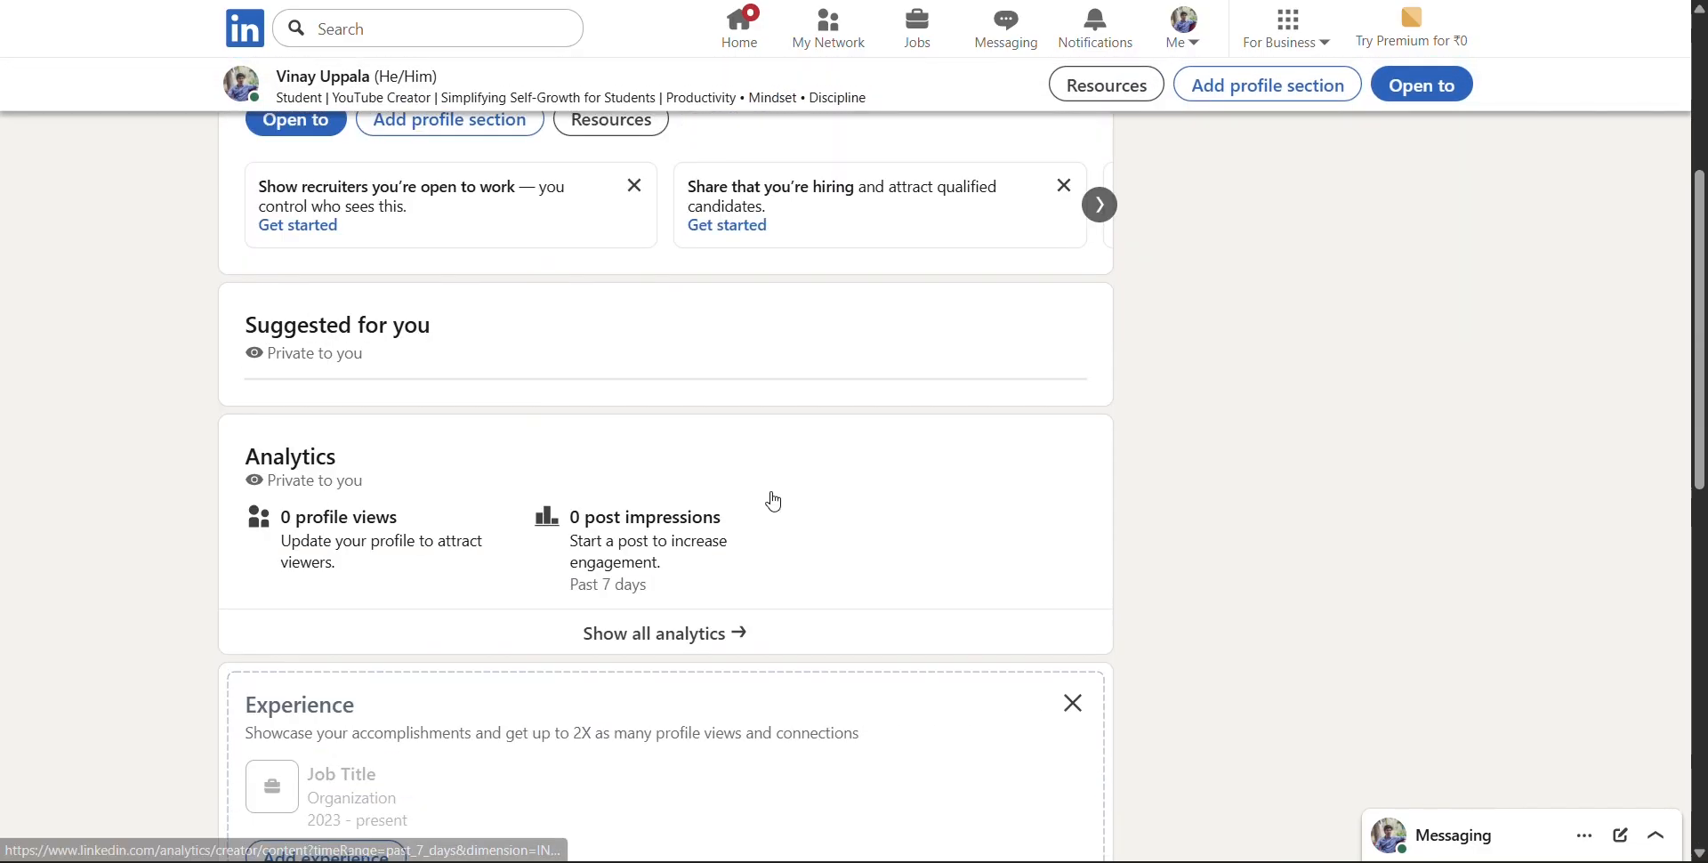
pyautogui.scroll(5, 774, 498)
pyautogui.scroll(-4, 668, 542)
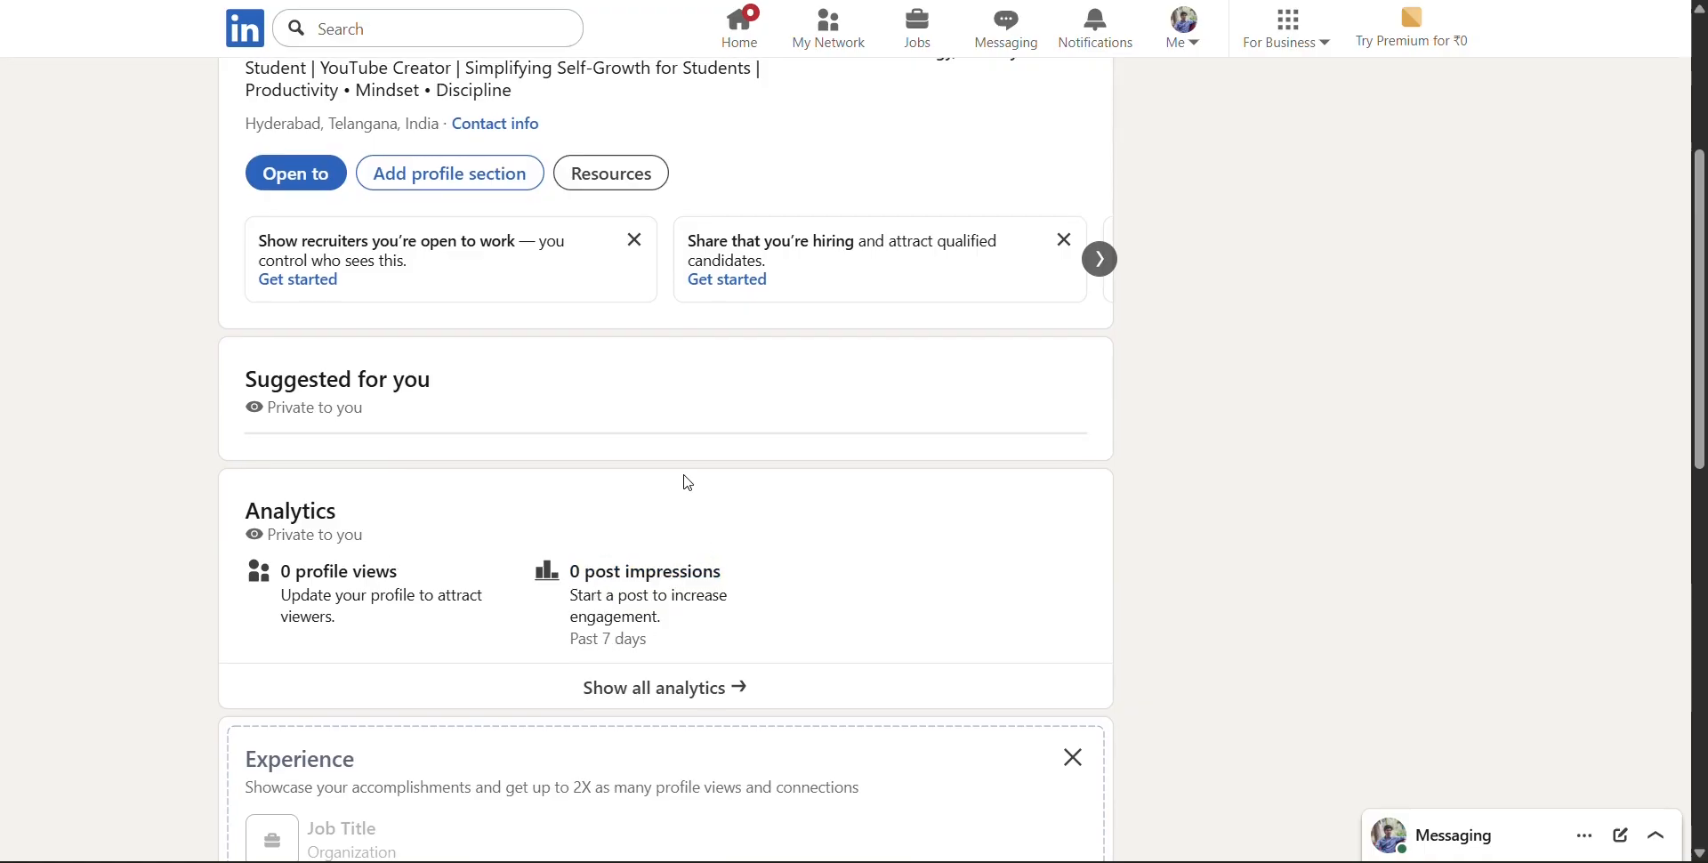
pyautogui.scroll(3, 688, 482)
pyautogui.scroll(-6, 805, 527)
pyautogui.scroll(4, 775, 614)
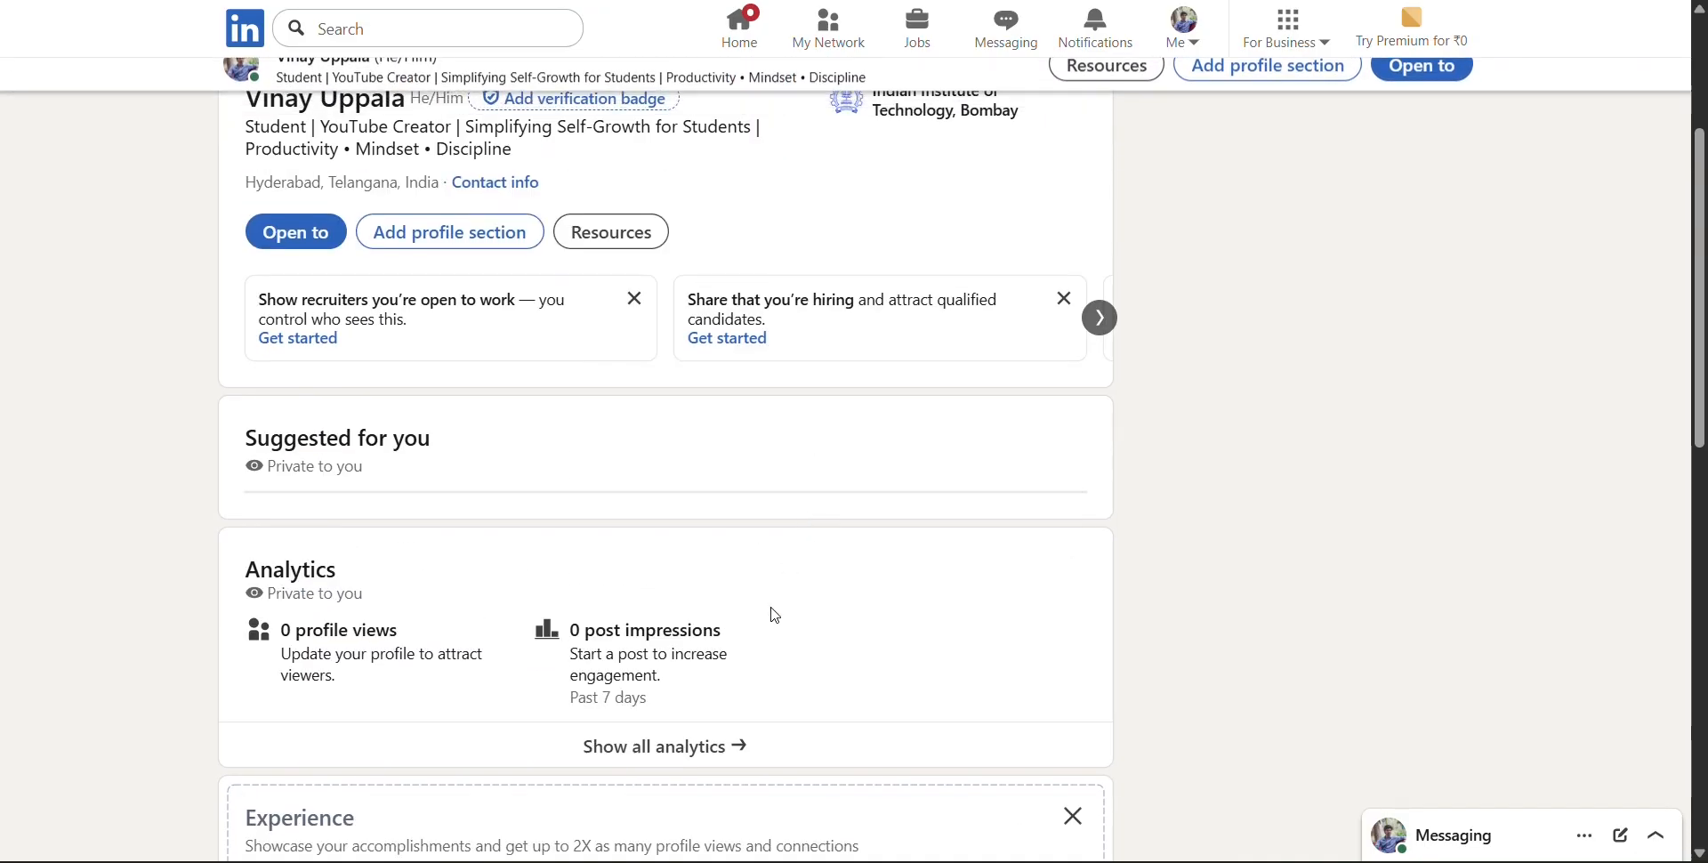
# Start adding the core About section to the profile
pyautogui.scroll(3, 712, 596)
pyautogui.click(423, 487)
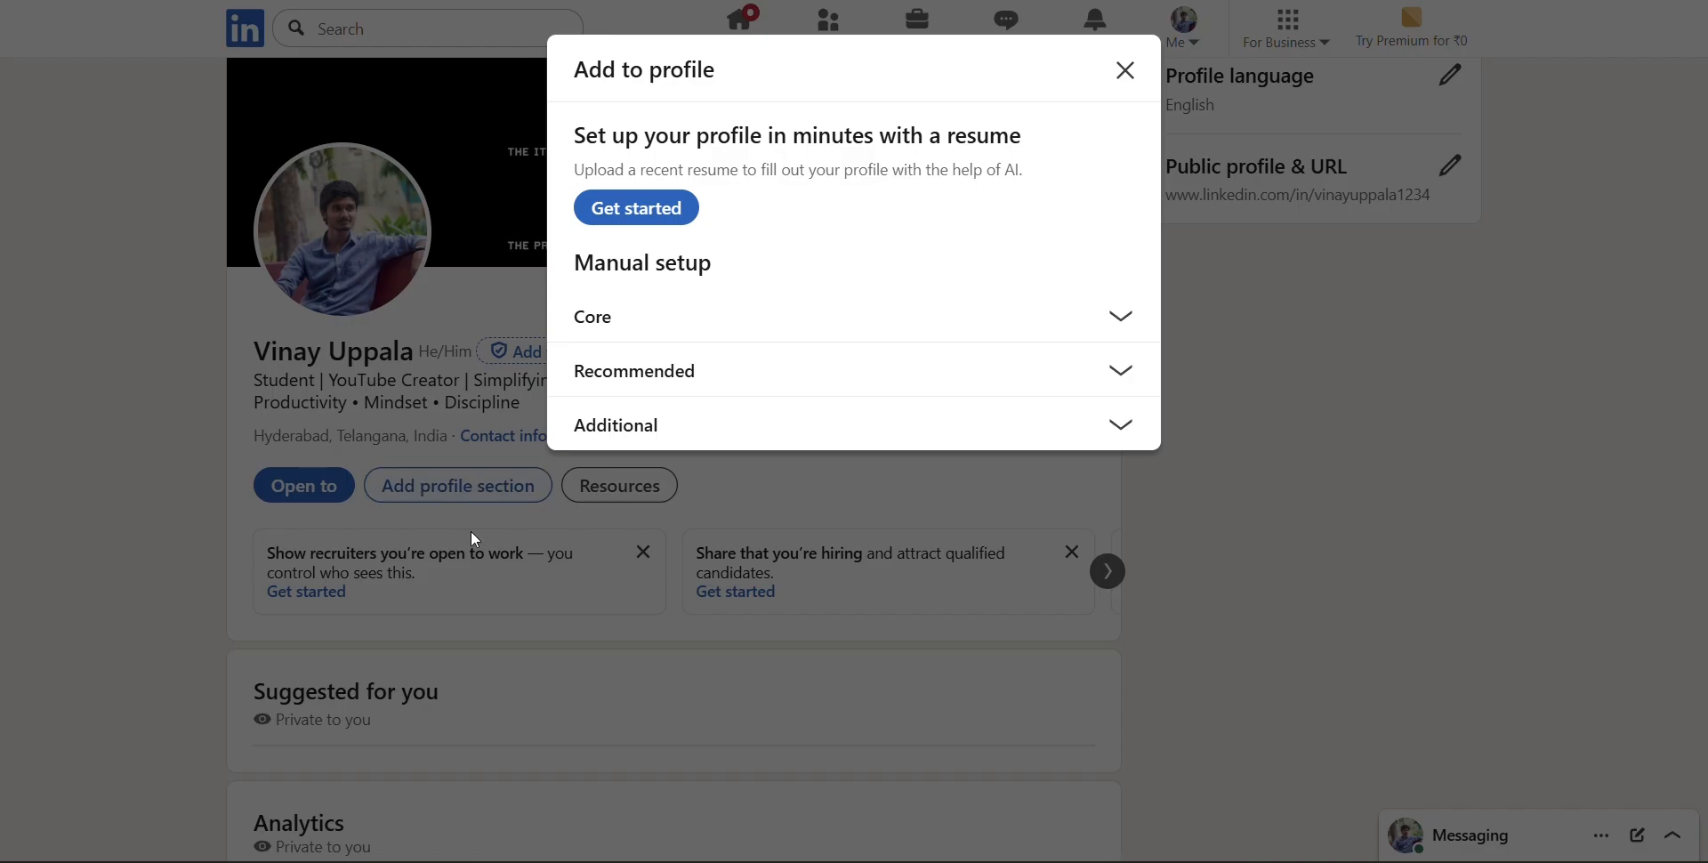
pyautogui.click(887, 307)
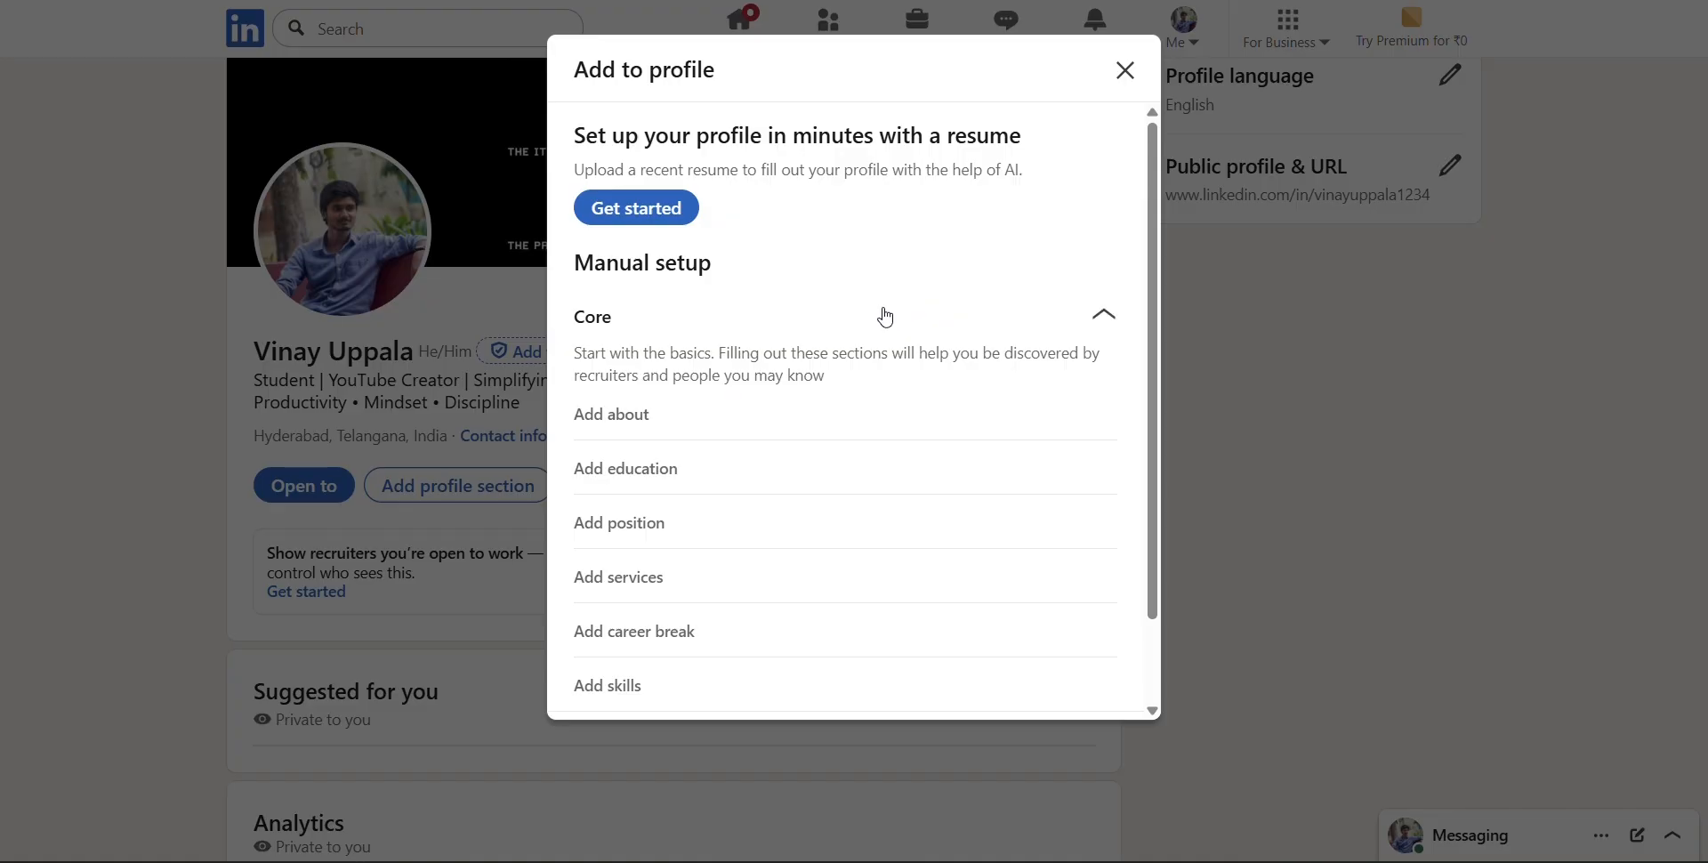
pyautogui.click(598, 420)
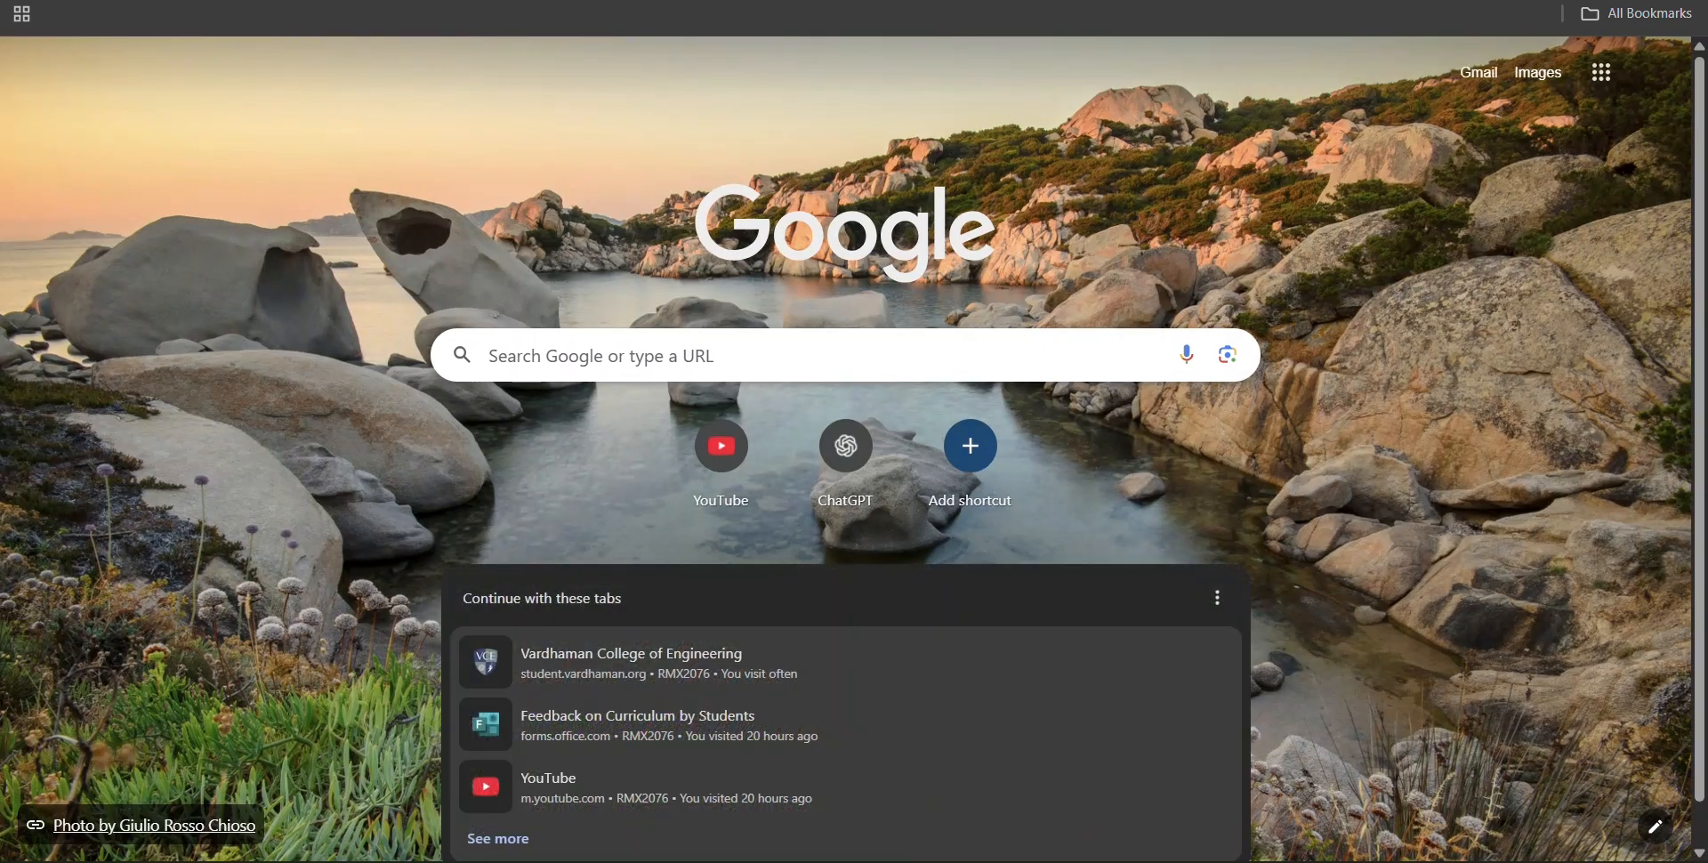
# Find the GravityWrite website through a web search for "gravitywrite" and log in there
pyautogui.hotkey('ctrl', 'l')
pyautogui.write('gravity')
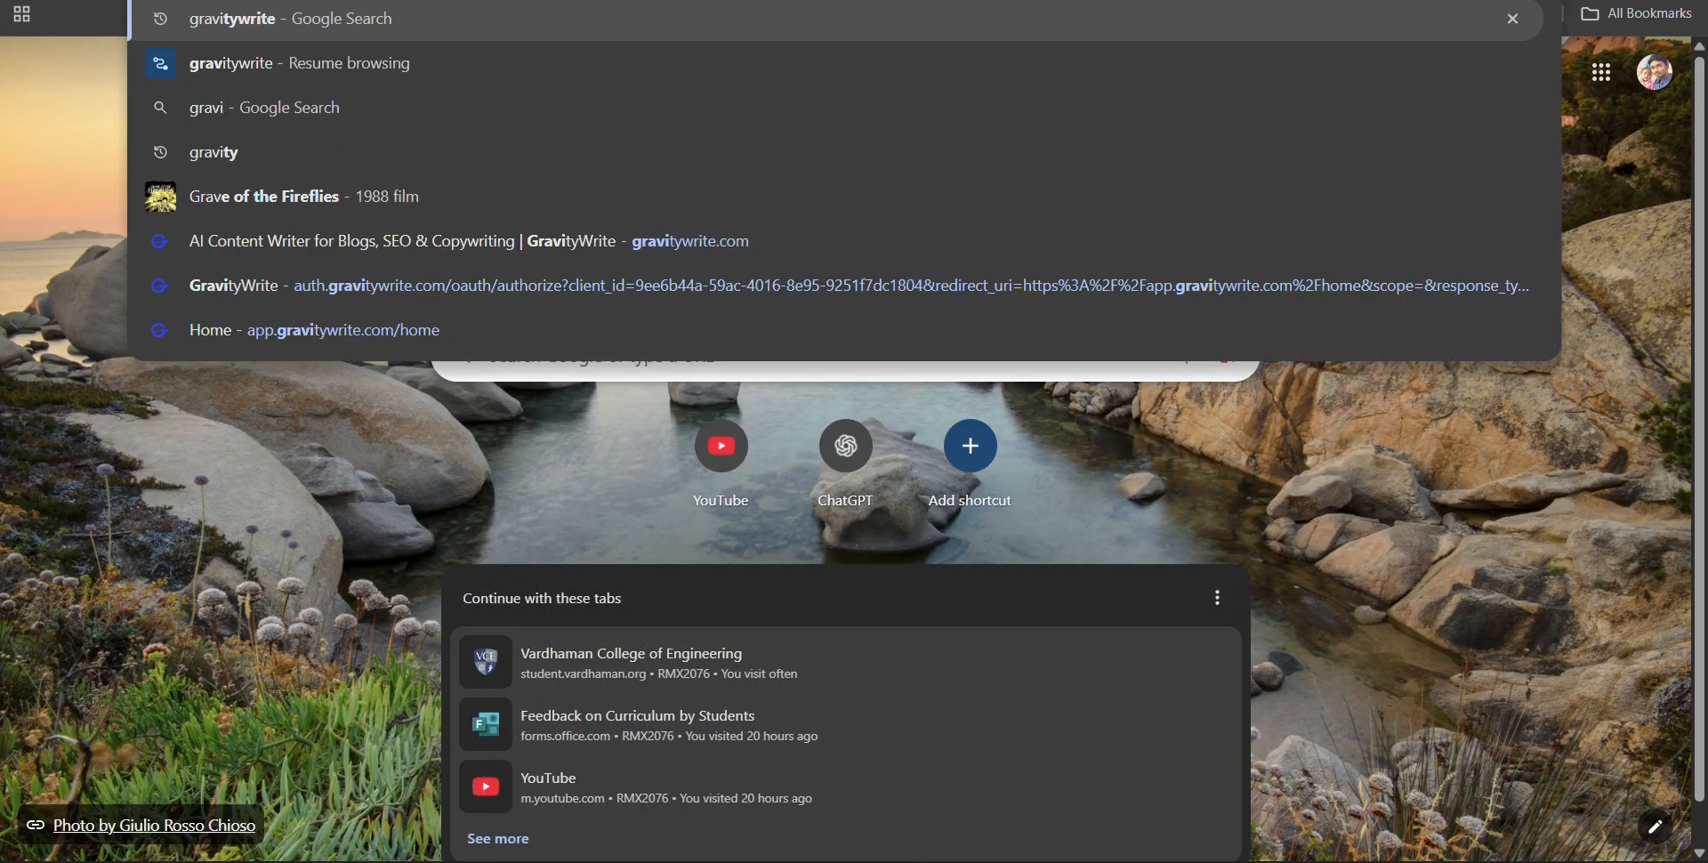
pyautogui.press('Return')
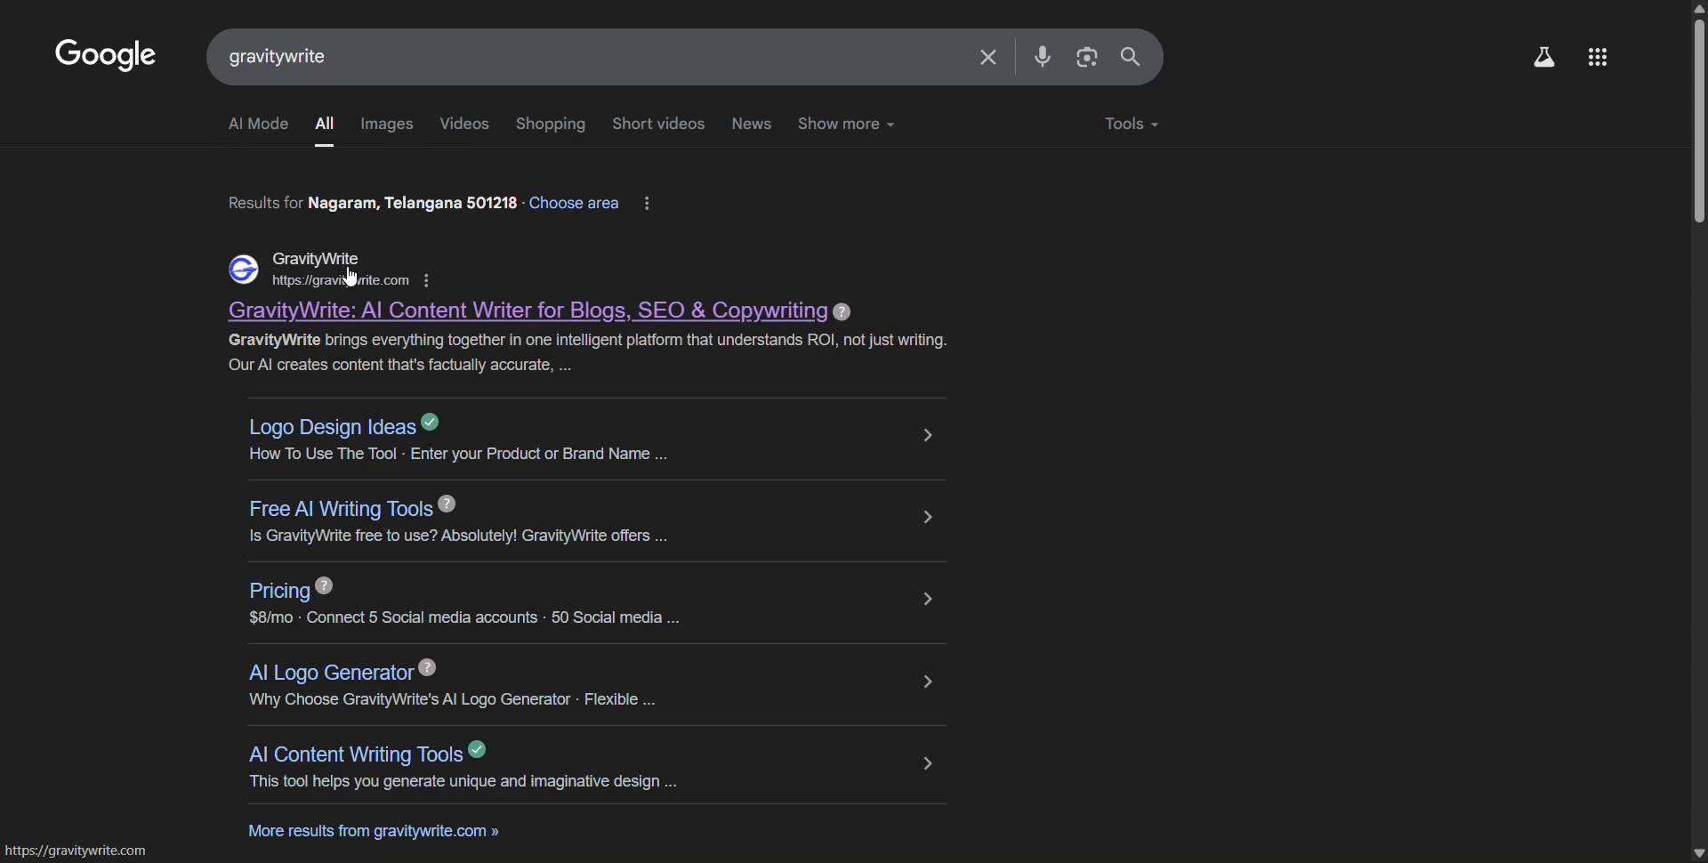
pyautogui.click(352, 276)
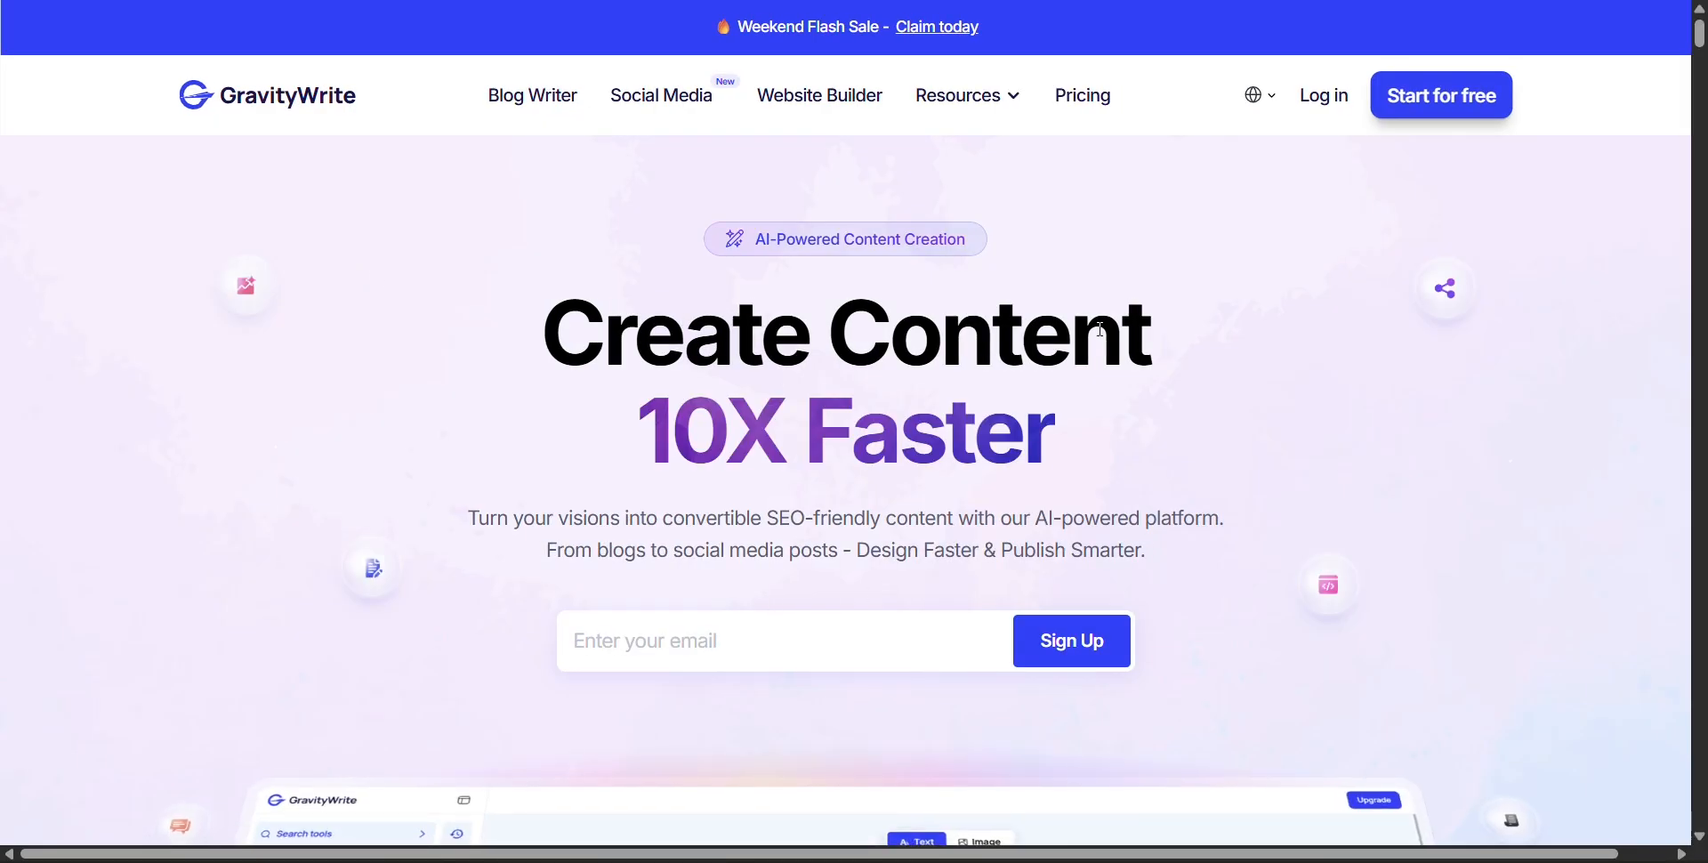
pyautogui.click(1328, 96)
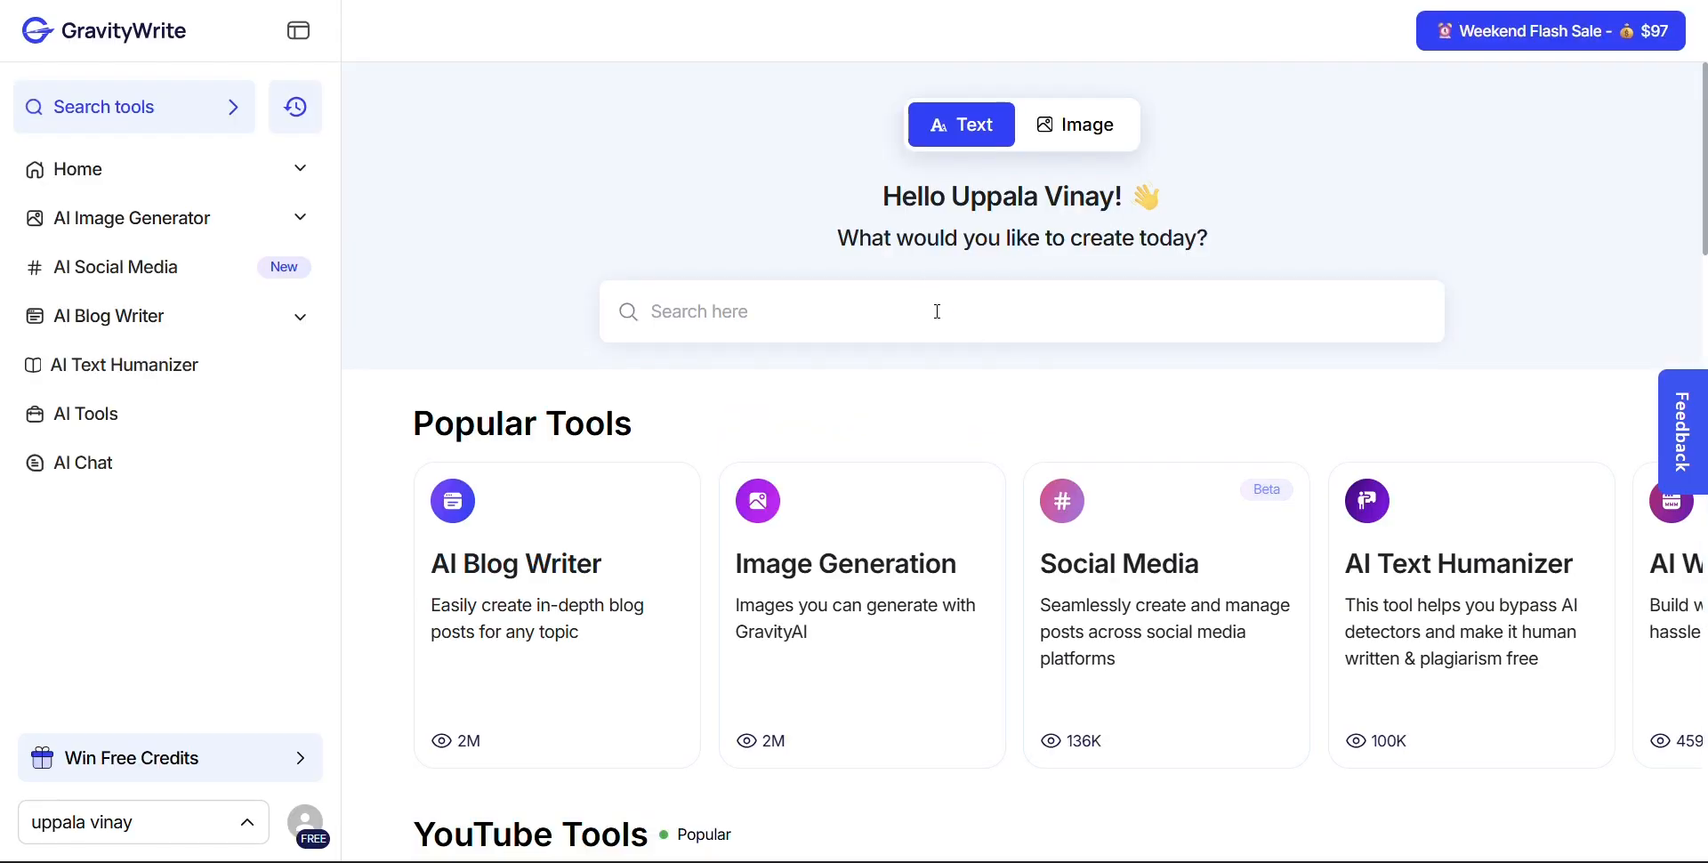
# Search GravityWrite's tools for "link" and open the LinkedIn Profile Builder
pyautogui.click(938, 312)
pyautogui.write('l')
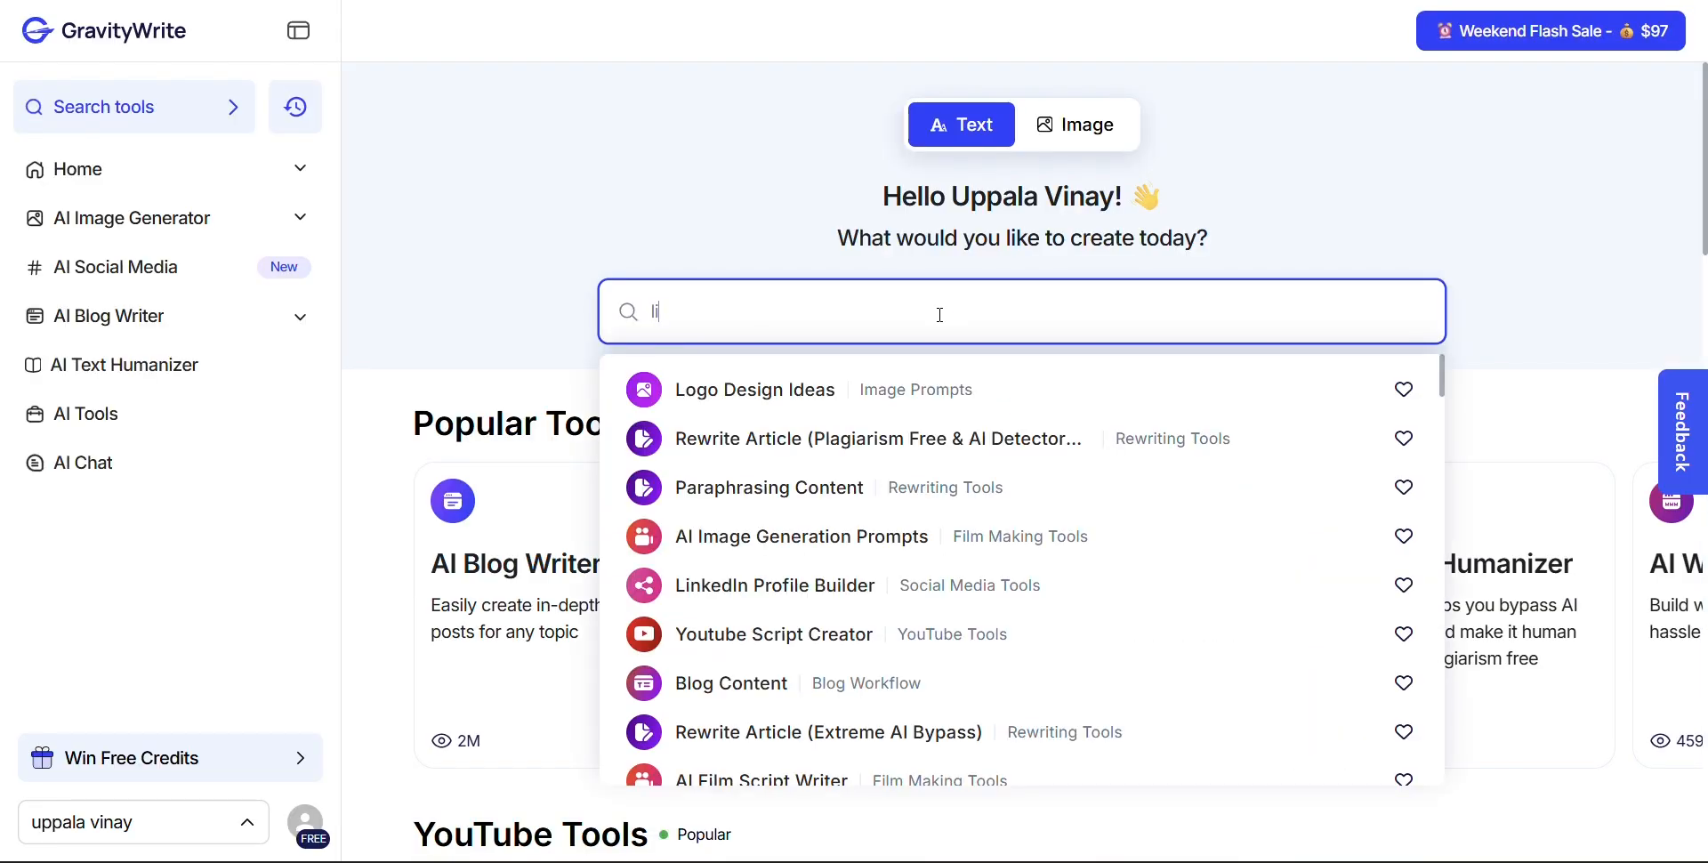
pyautogui.write('ink')
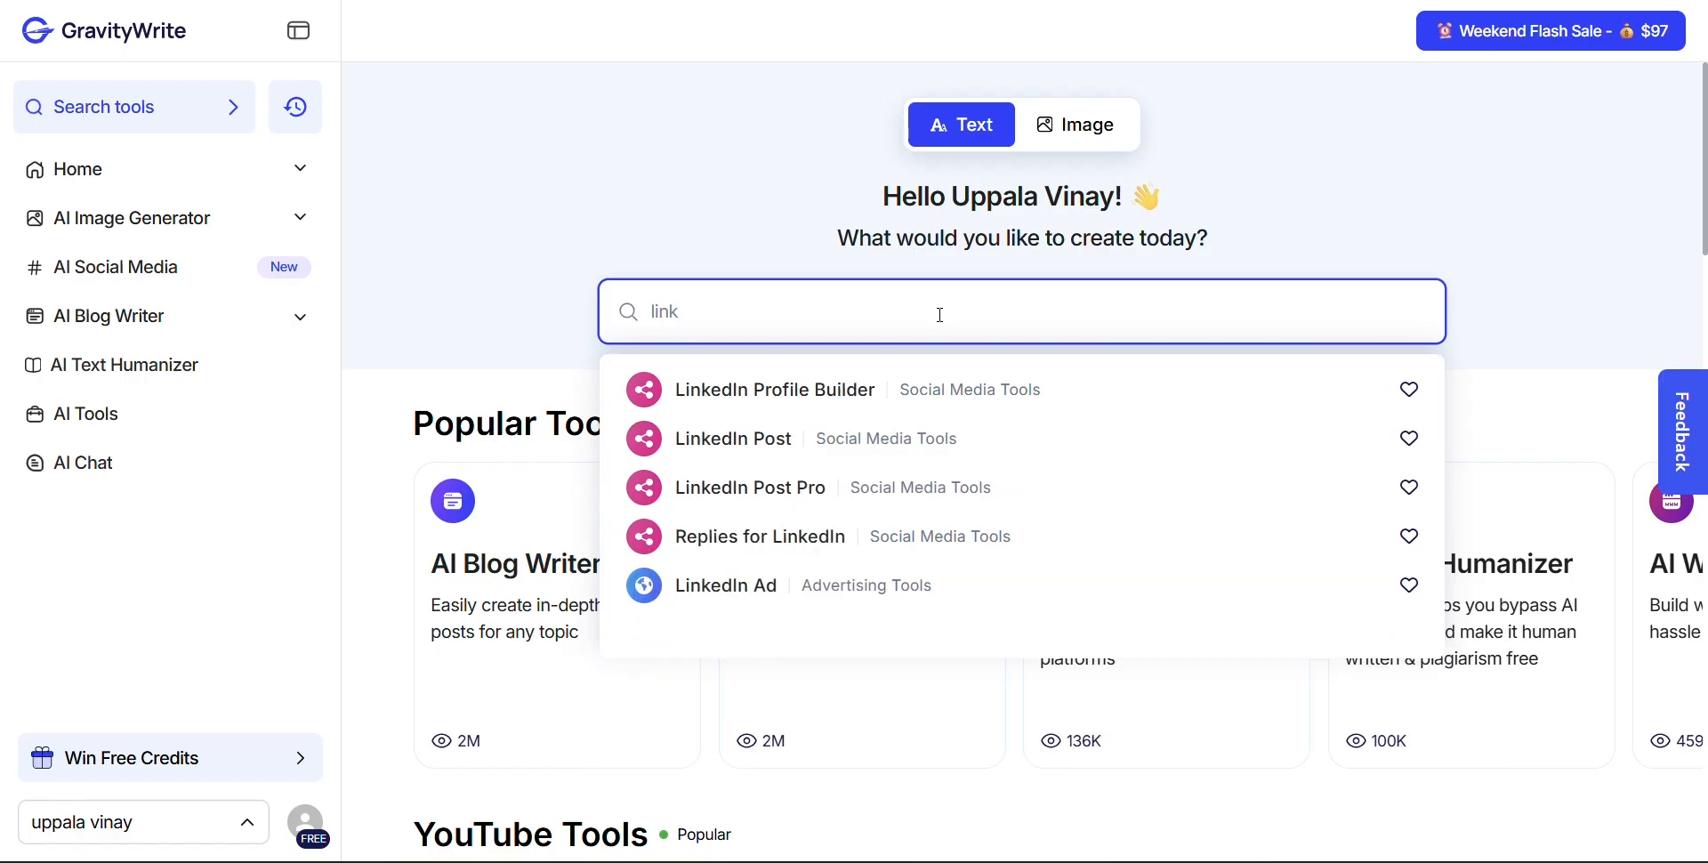
pyautogui.scroll(-1, 890, 316)
pyautogui.click(863, 338)
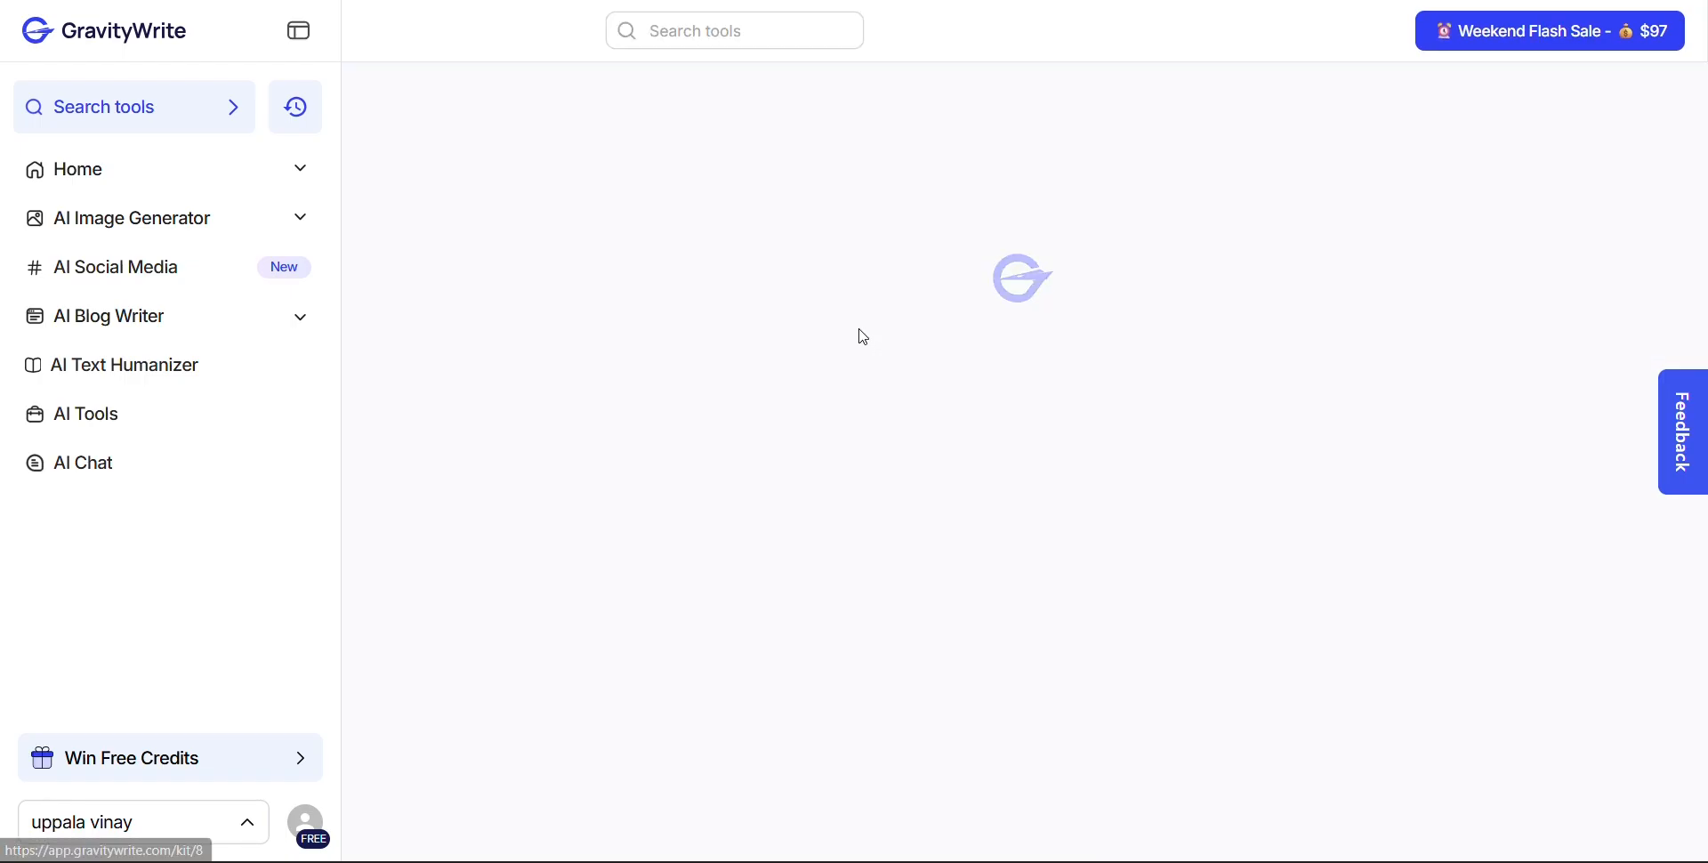
# Create a new profile name in the LinkedIn Profile Builder using the person's full name
pyautogui.scroll(-2, 858, 336)
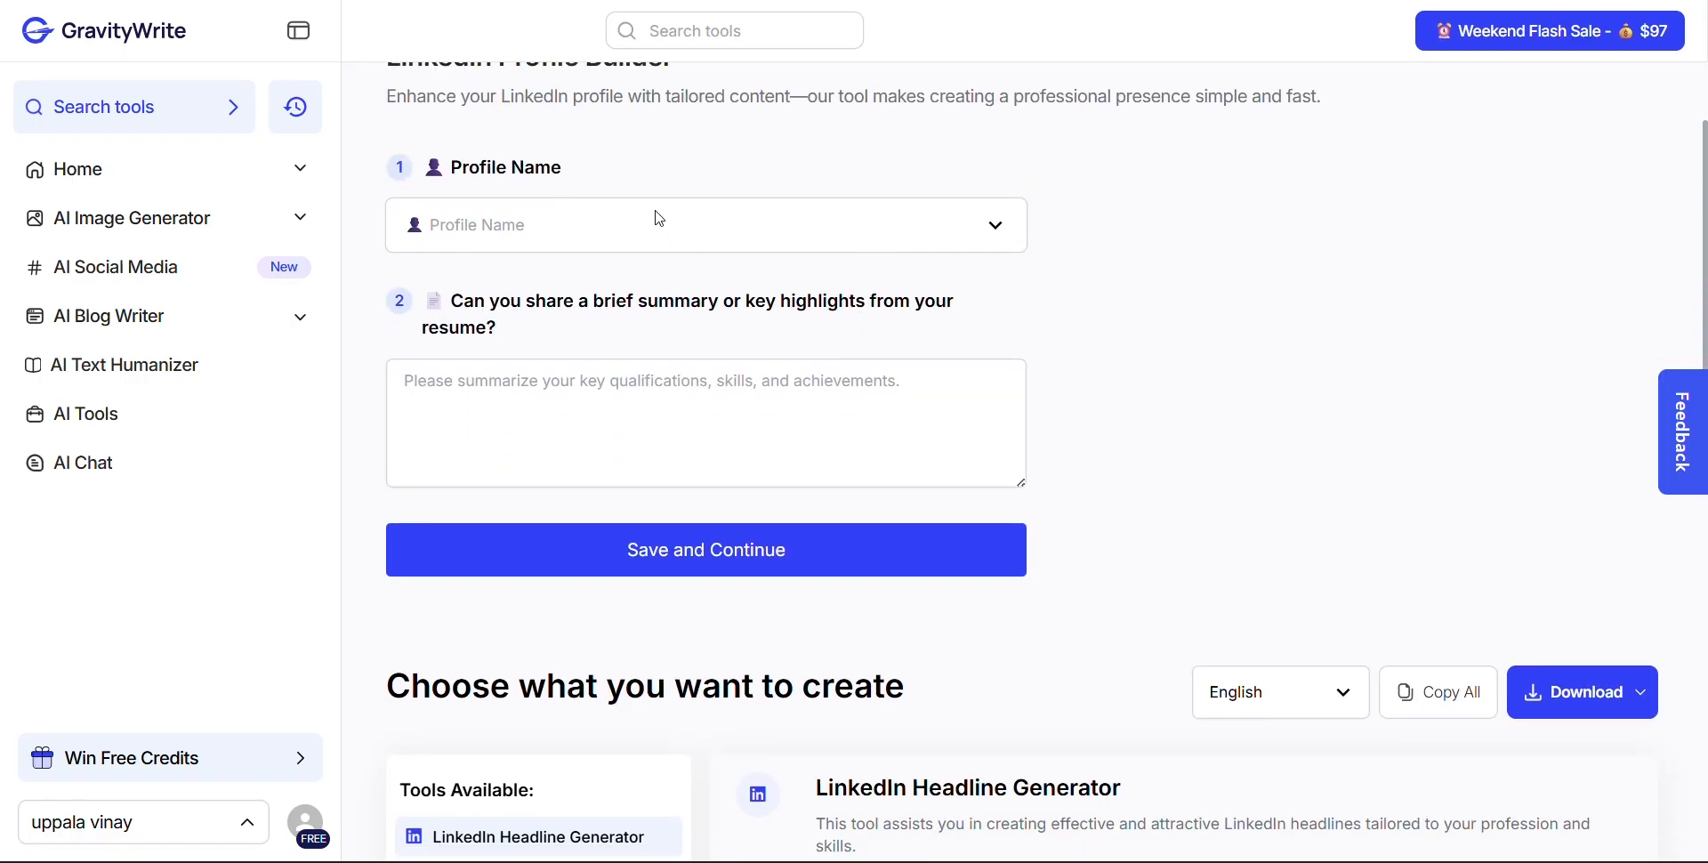
pyautogui.click(527, 225)
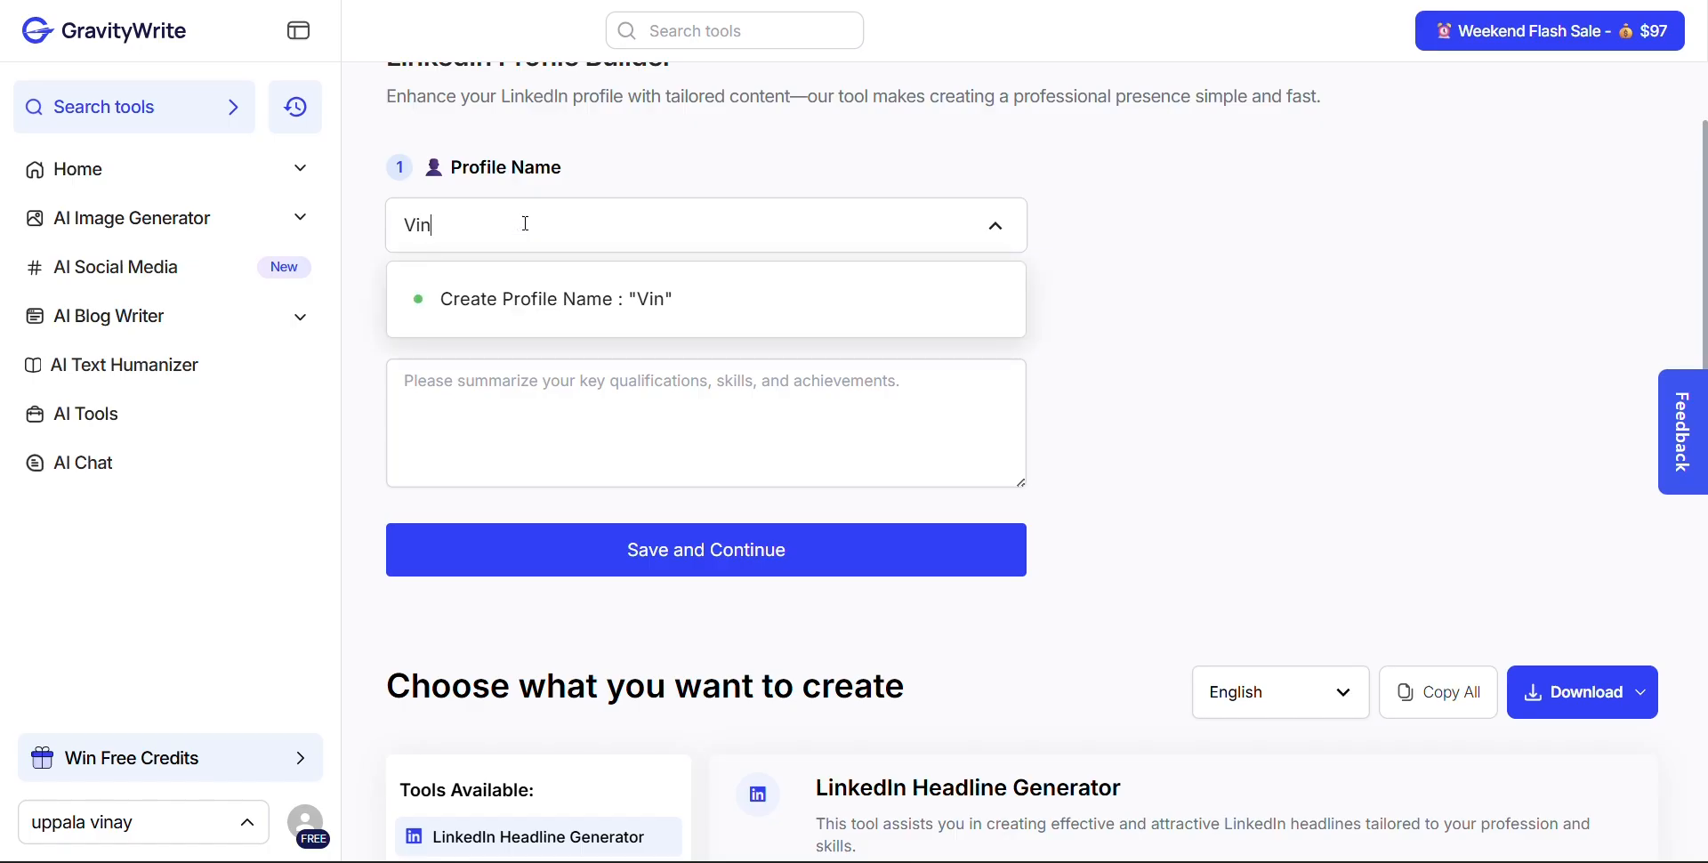
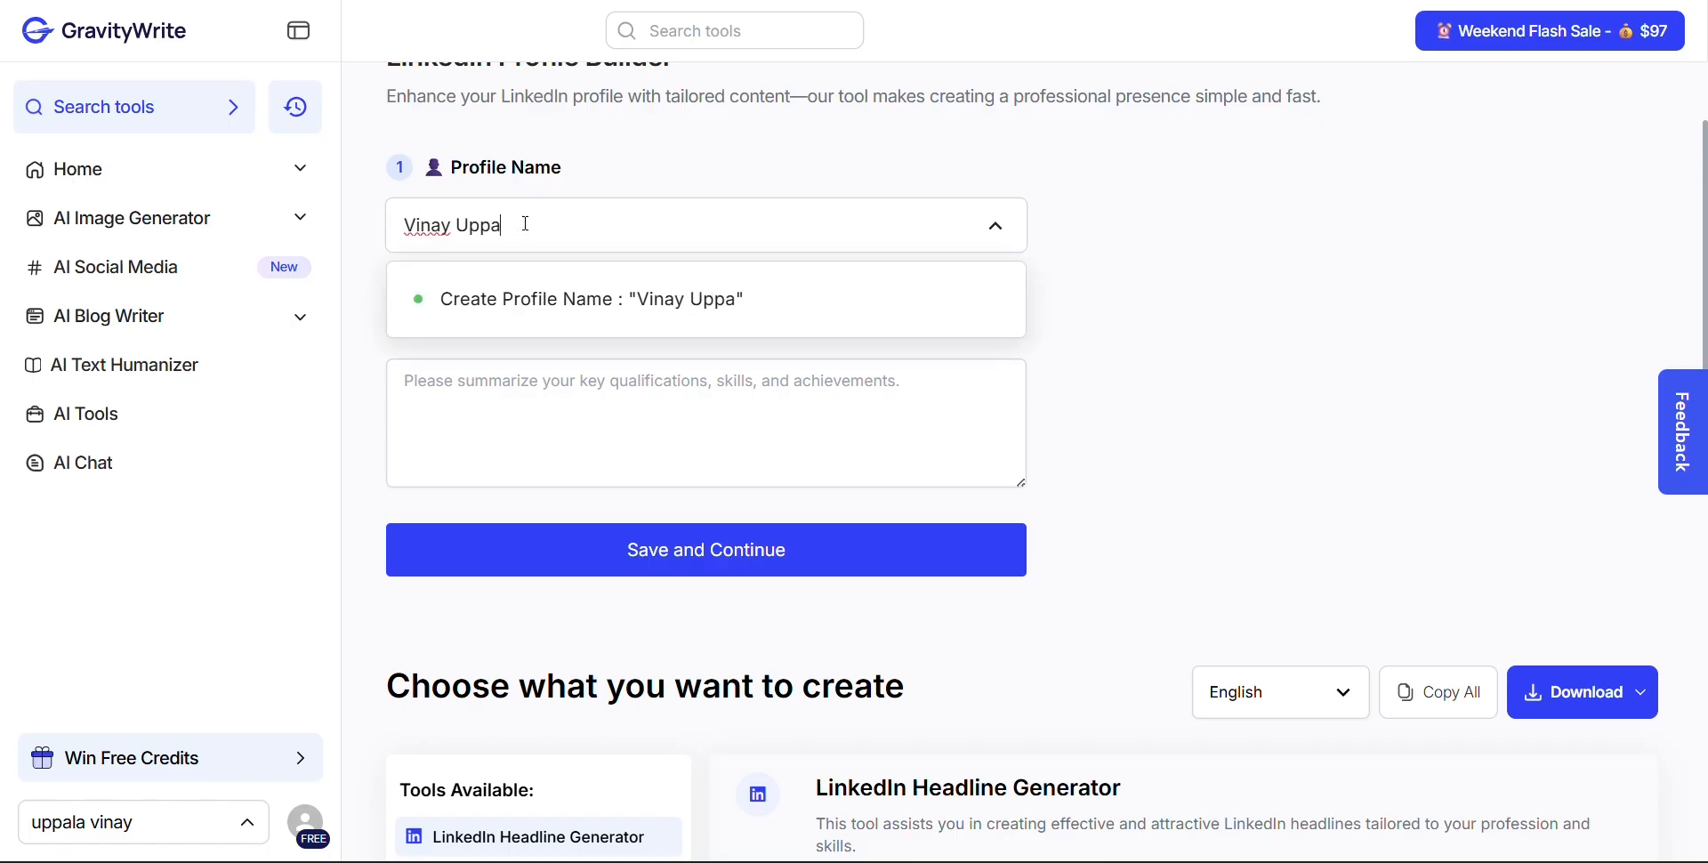
pyautogui.click(736, 293)
pyautogui.click(699, 406)
pyautogui.write('Student | YouTube Creator | Simplifying Self-Growth for Students | Productivity • Mindset • Discipline')
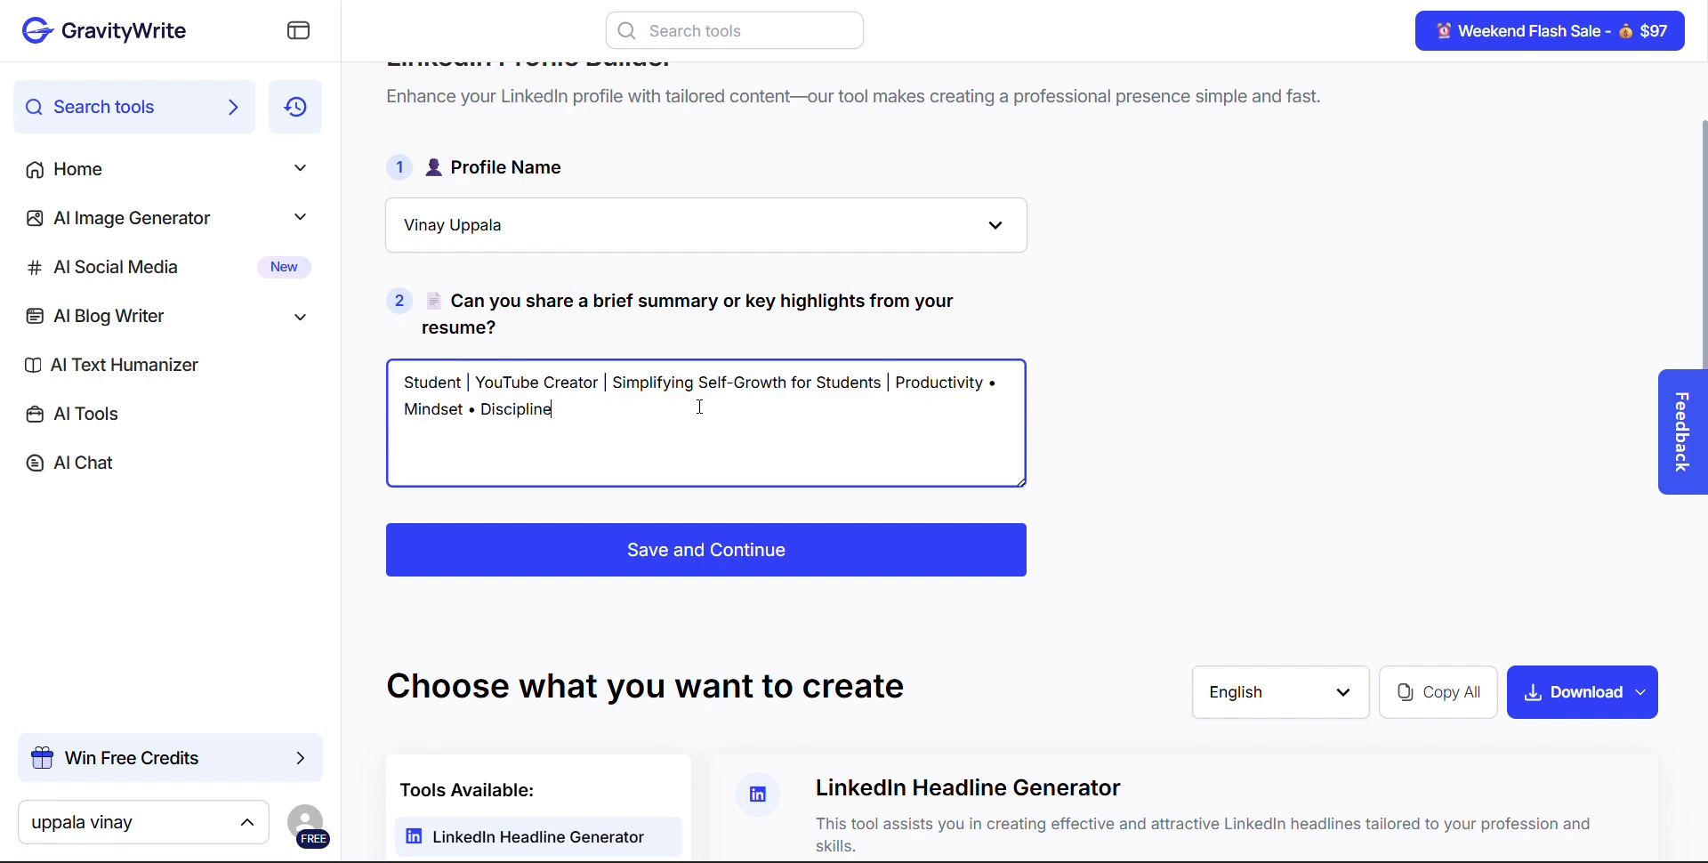
pyautogui.hotkey('ctrl', 'a')
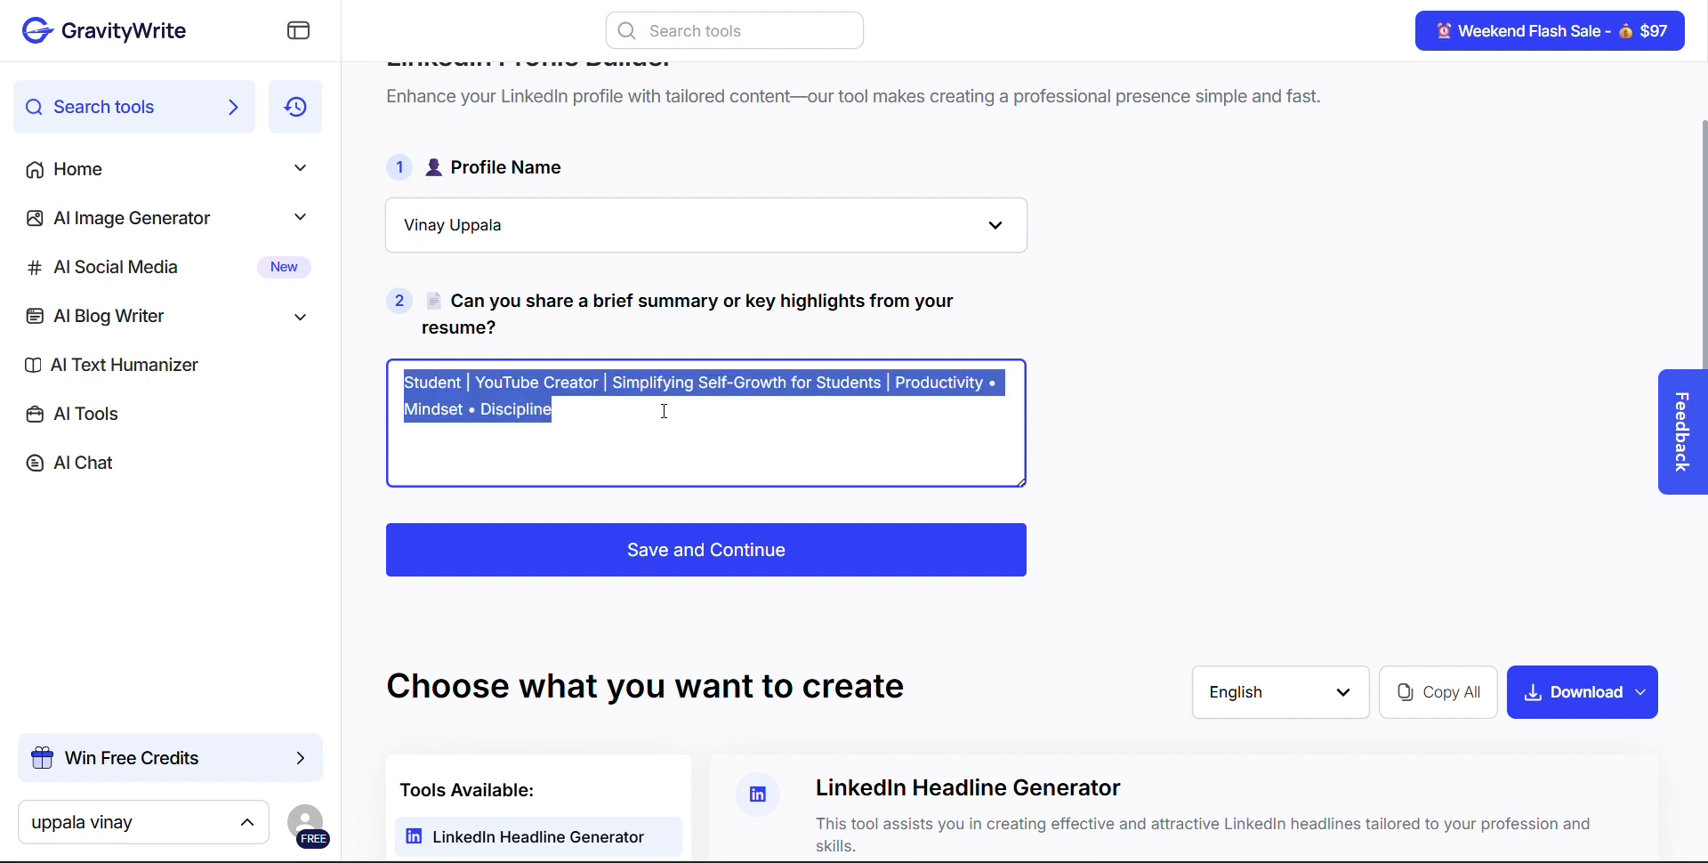
pyautogui.press('BackSpace')
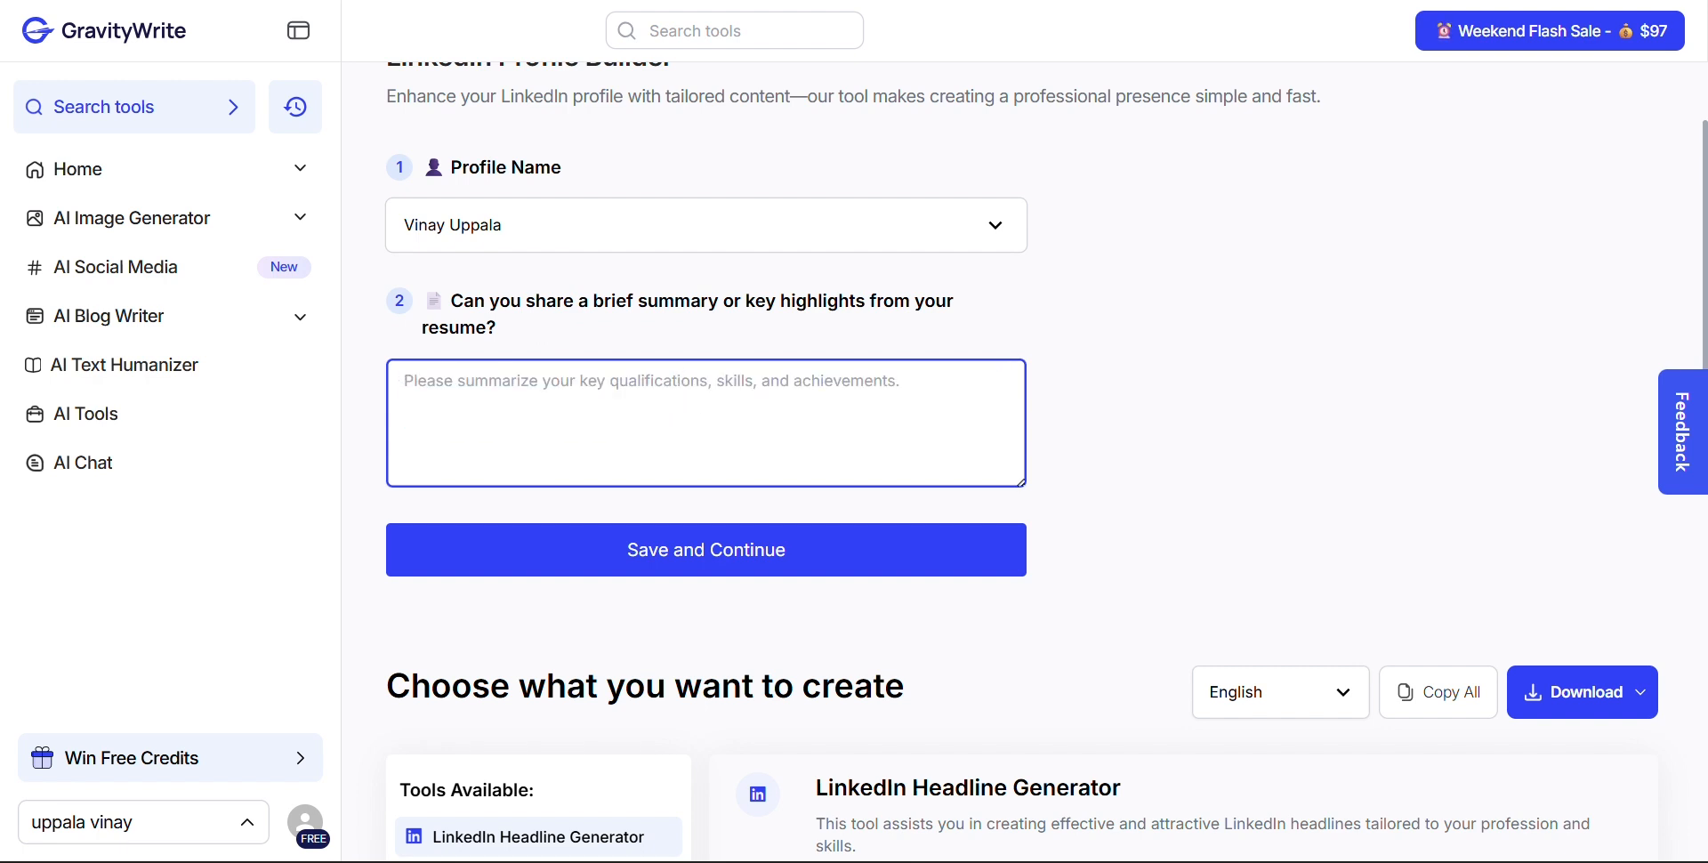
# Paste the B.Tech student summary about technology, self-growth and content creation as the resume highlights, and save to continue
pyautogui.click(700, 364)
pyautogui.hotkey('ctrl', 'v')
pyautogui.scroll(5, 839, 430)
pyautogui.scroll(-2, 638, 431)
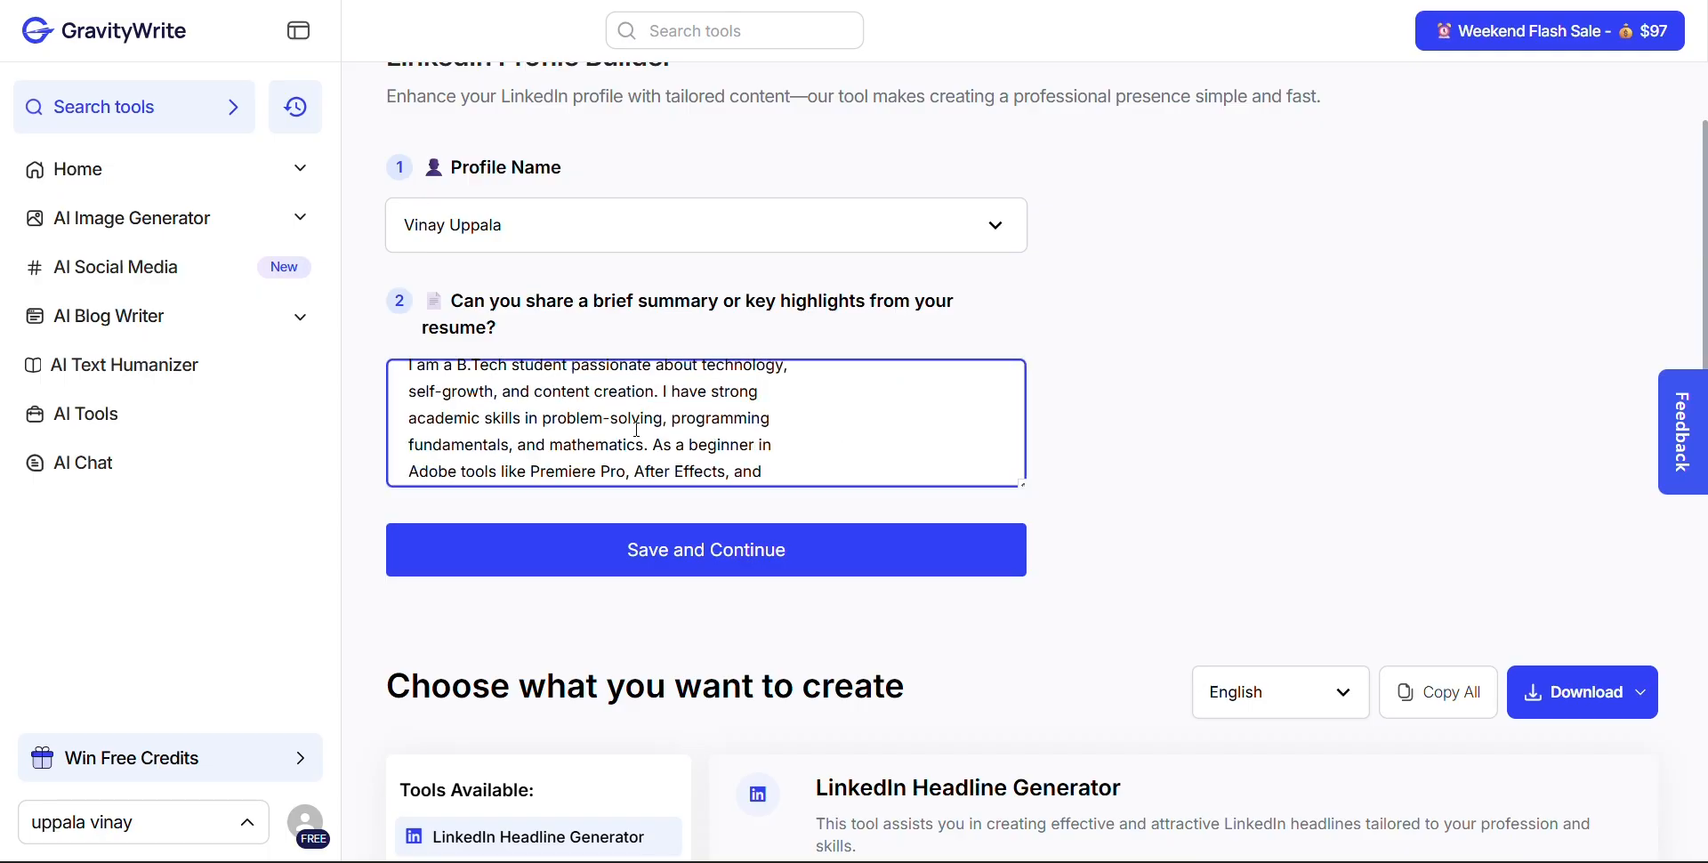
pyautogui.scroll(2, 638, 432)
pyautogui.scroll(-3, 637, 431)
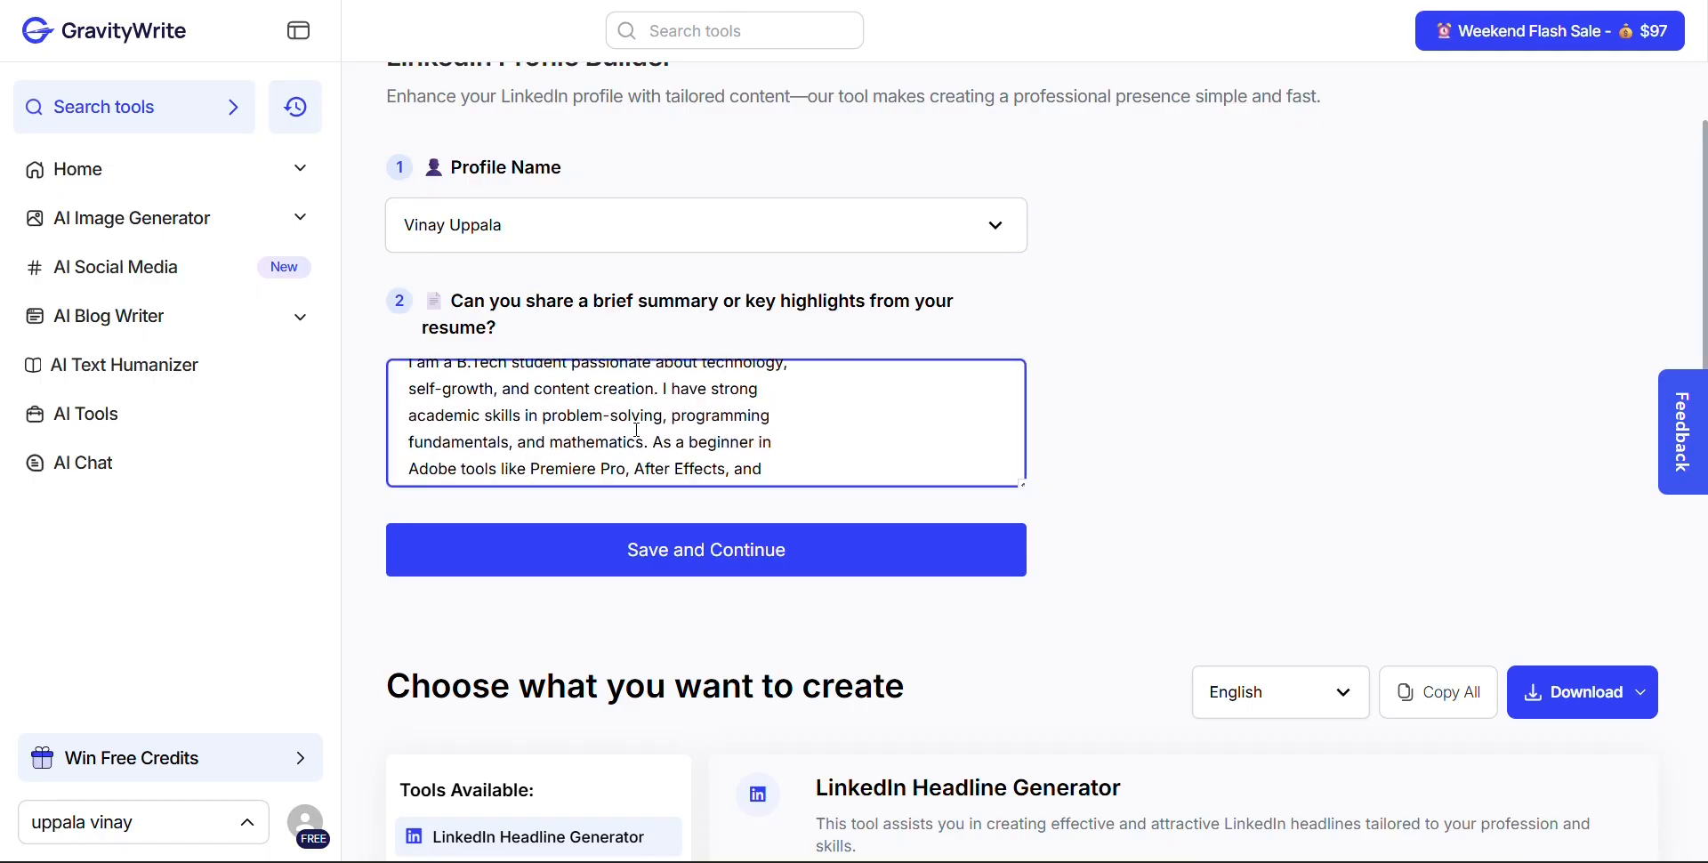
pyautogui.scroll(3, 638, 432)
pyautogui.scroll(-2, 656, 482)
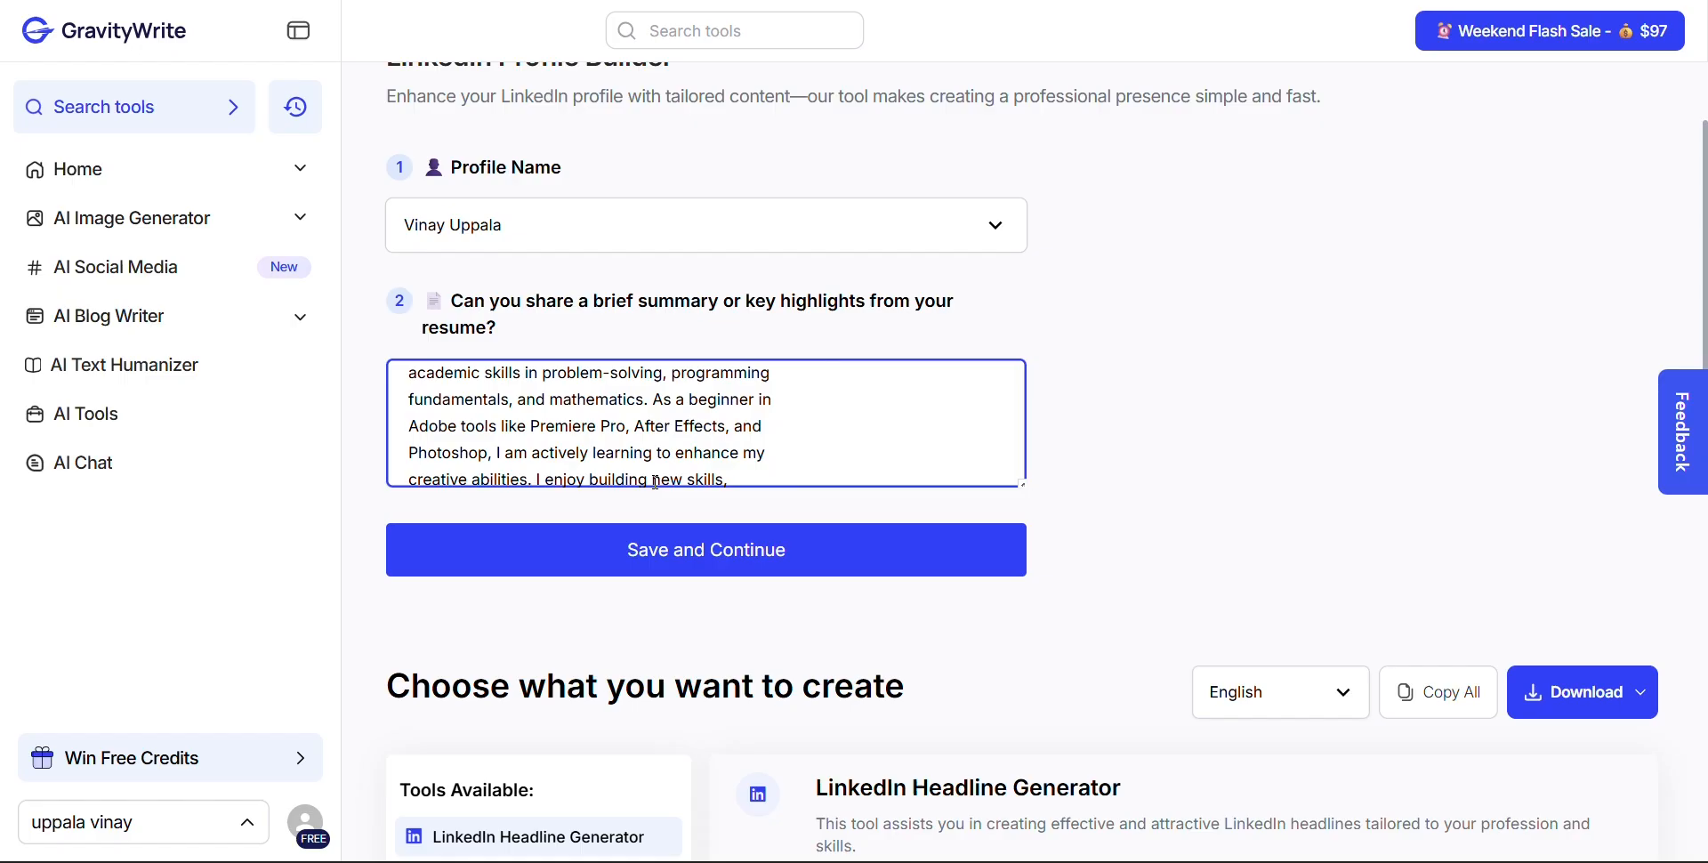
pyautogui.click(731, 549)
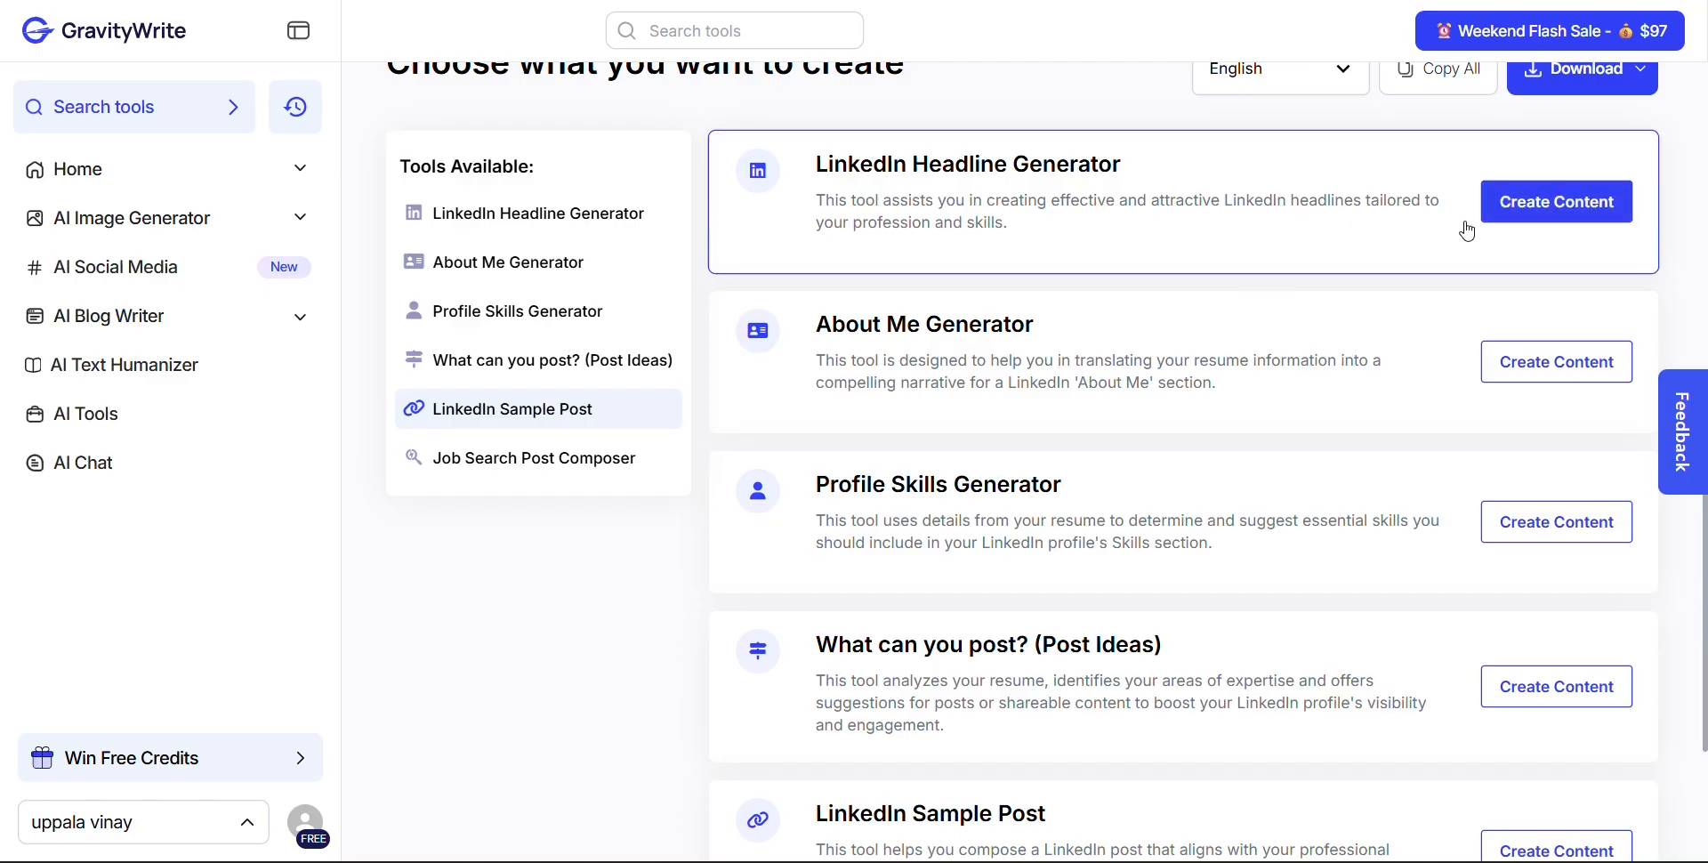
# Generate content with the LinkedIn Headline Generator and look through the suggested headlines
pyautogui.click(1550, 206)
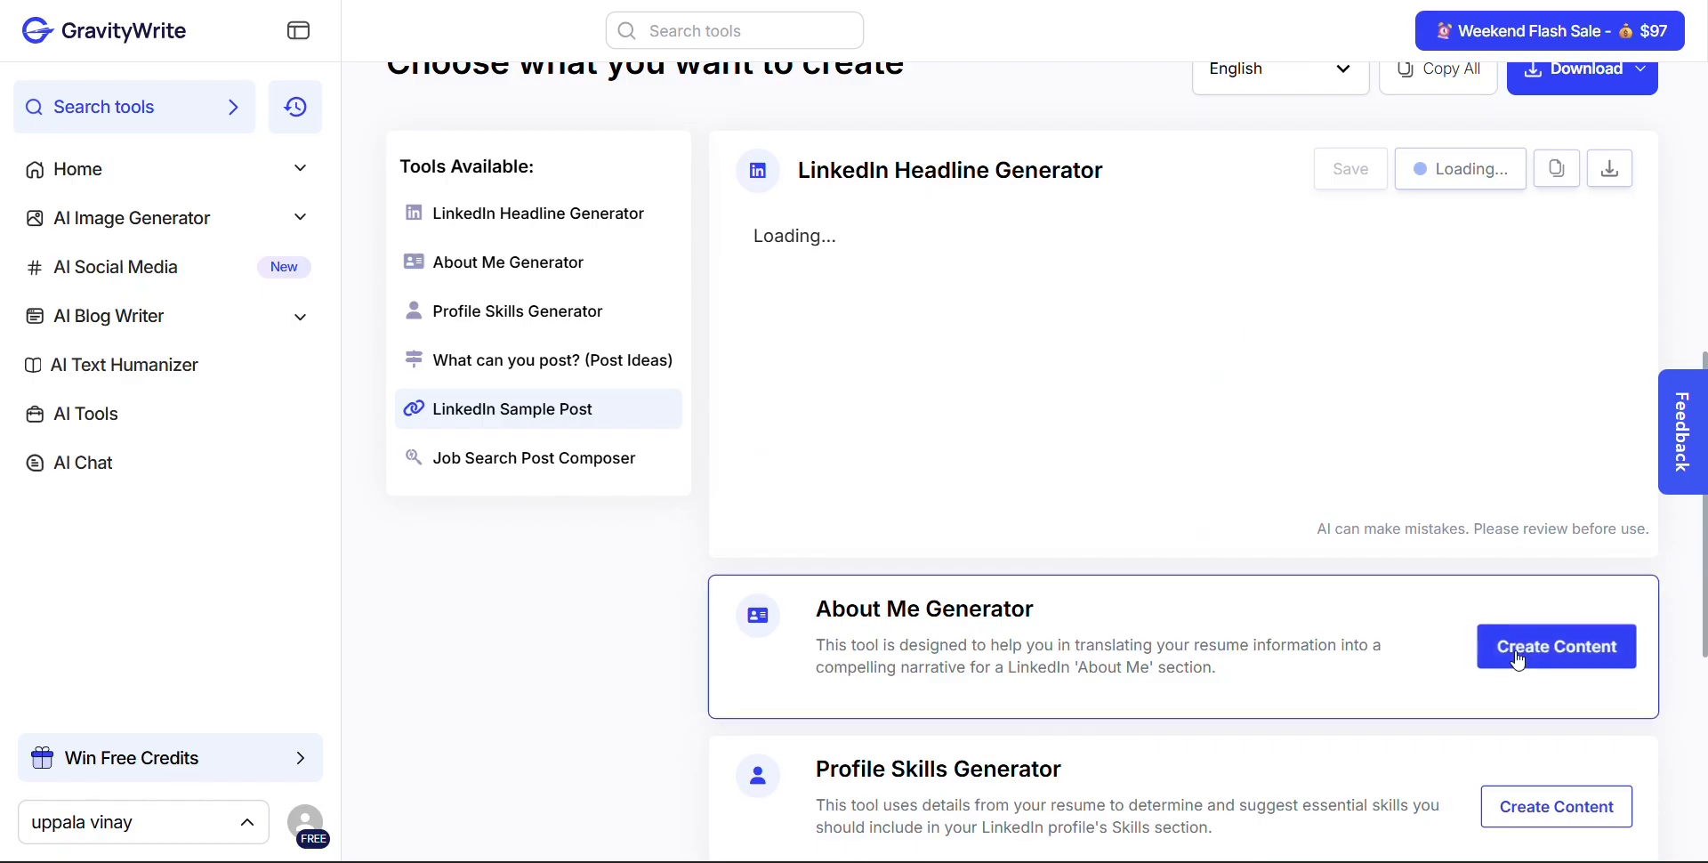
pyautogui.scroll(-2, 1520, 658)
pyautogui.scroll(2, 1379, 552)
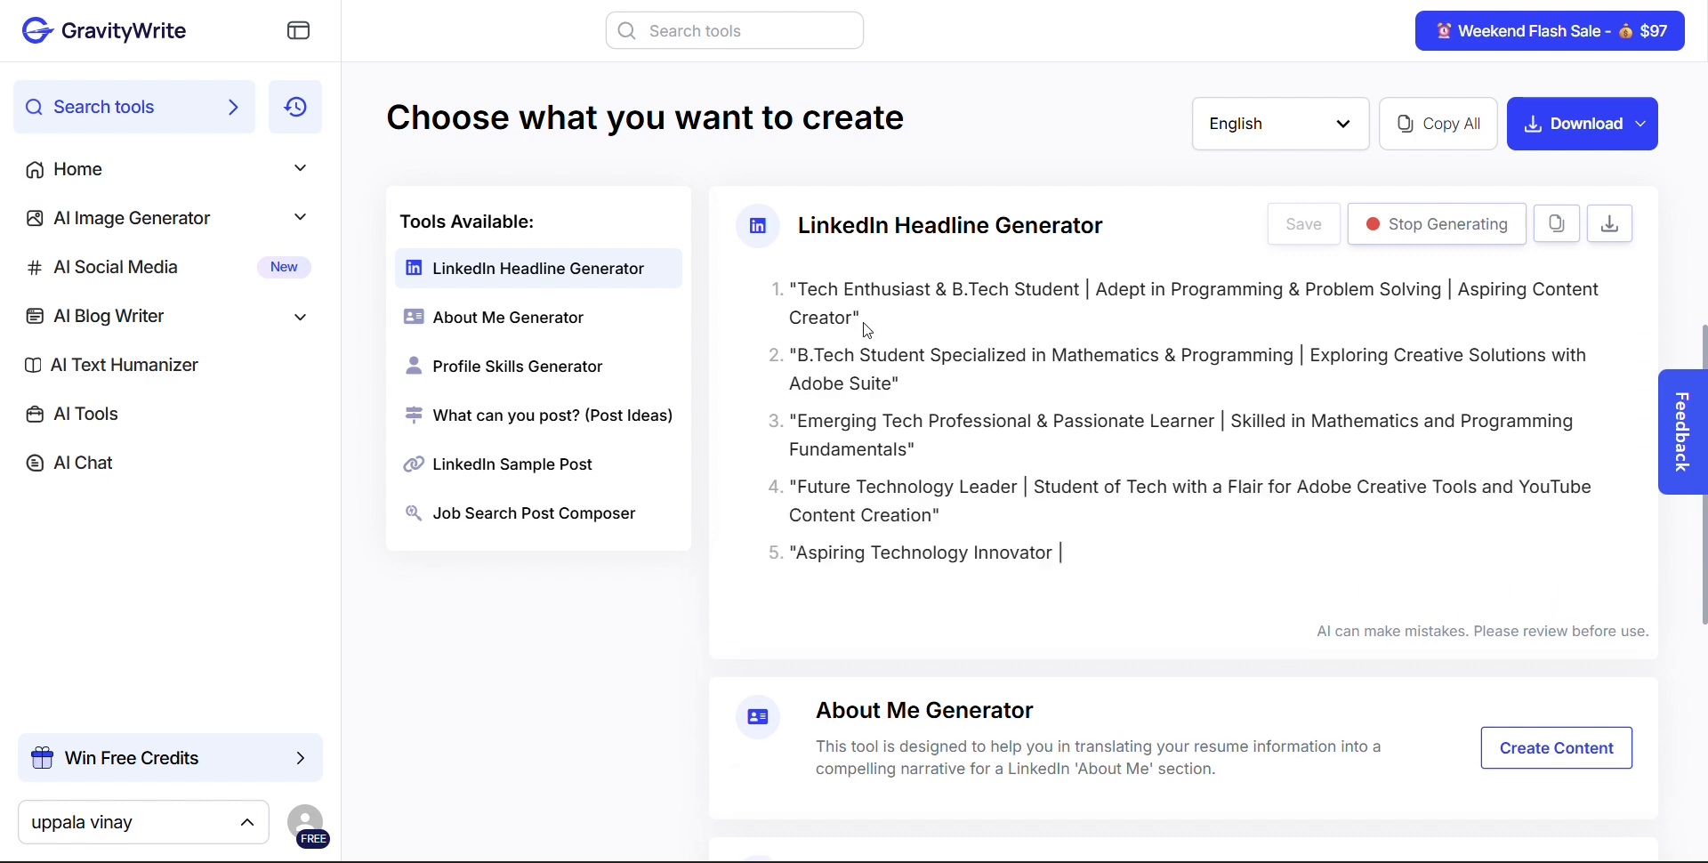
pyautogui.scroll(-3, 892, 319)
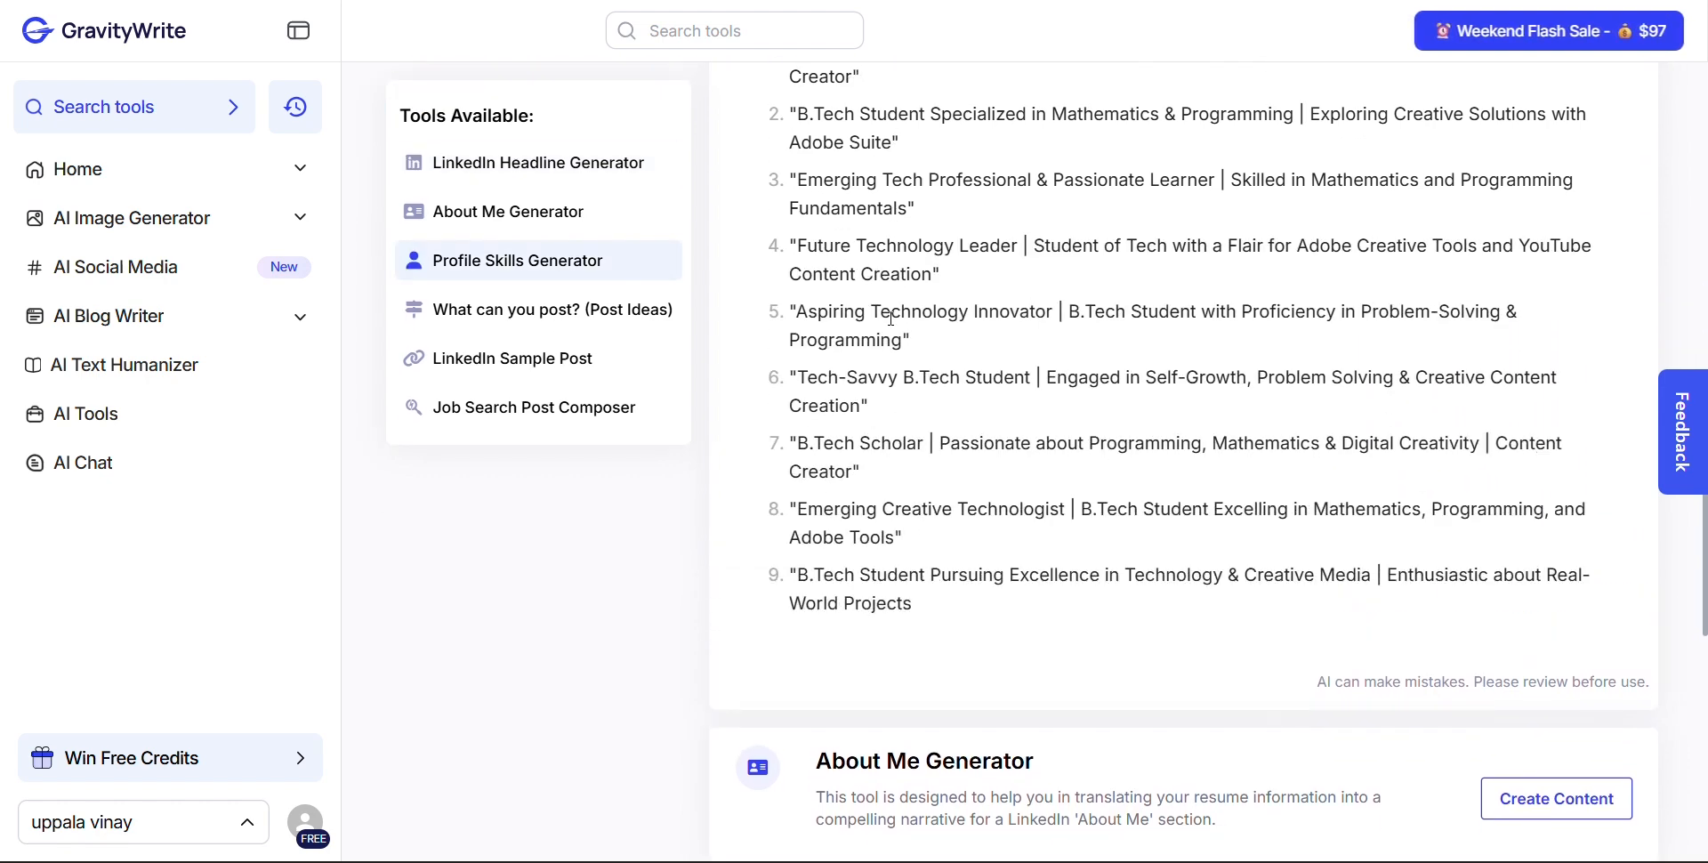
pyautogui.scroll(3, 892, 318)
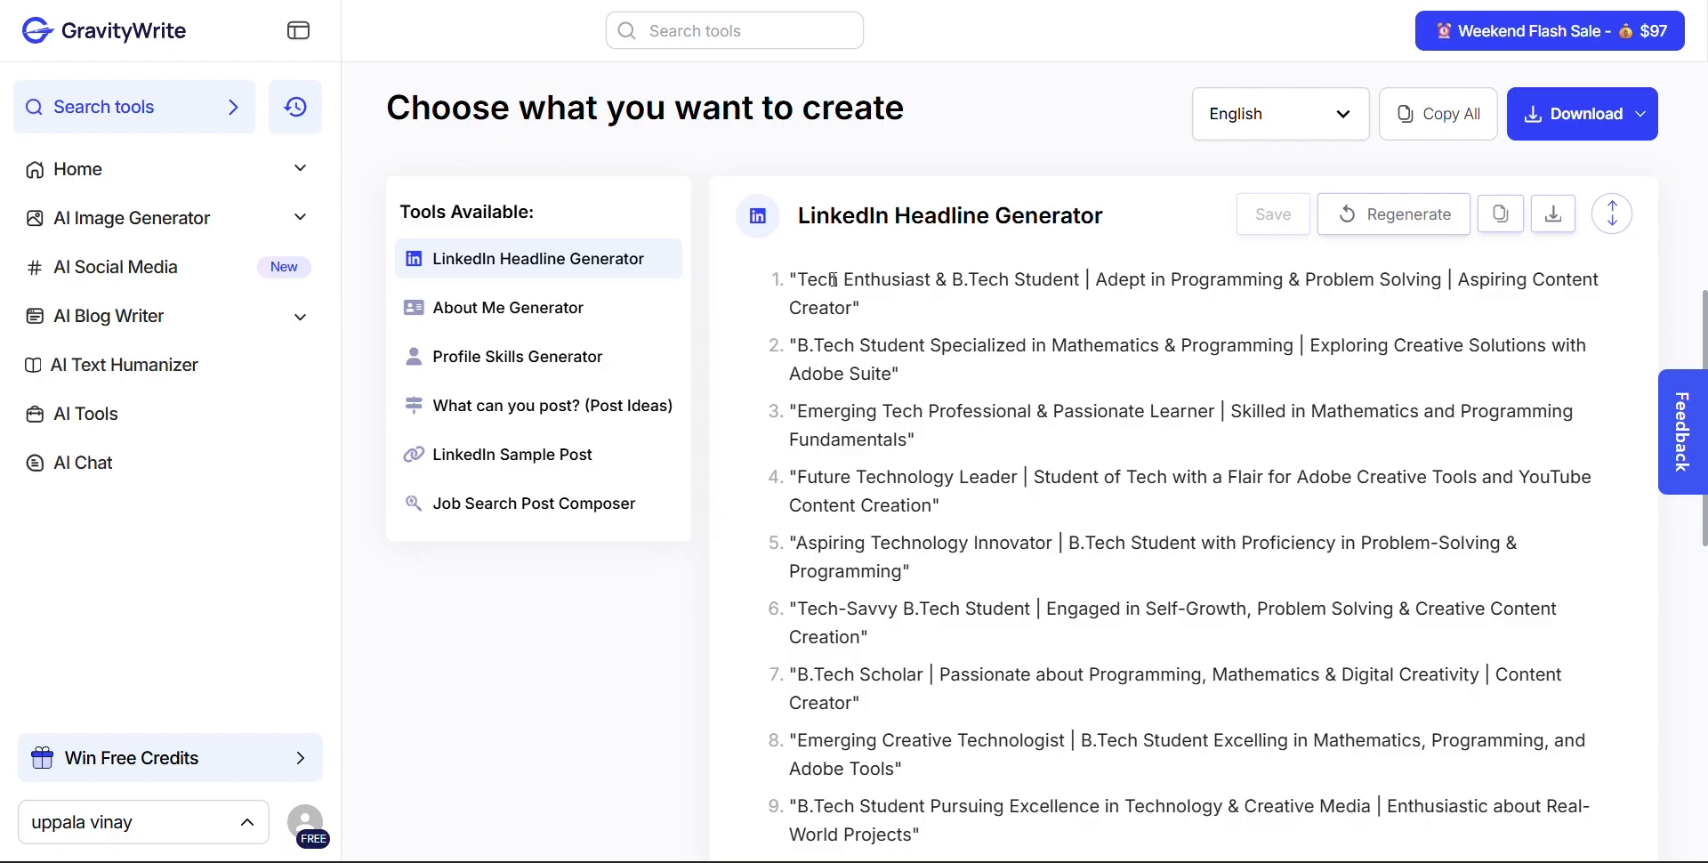
pyautogui.click(355, 2)
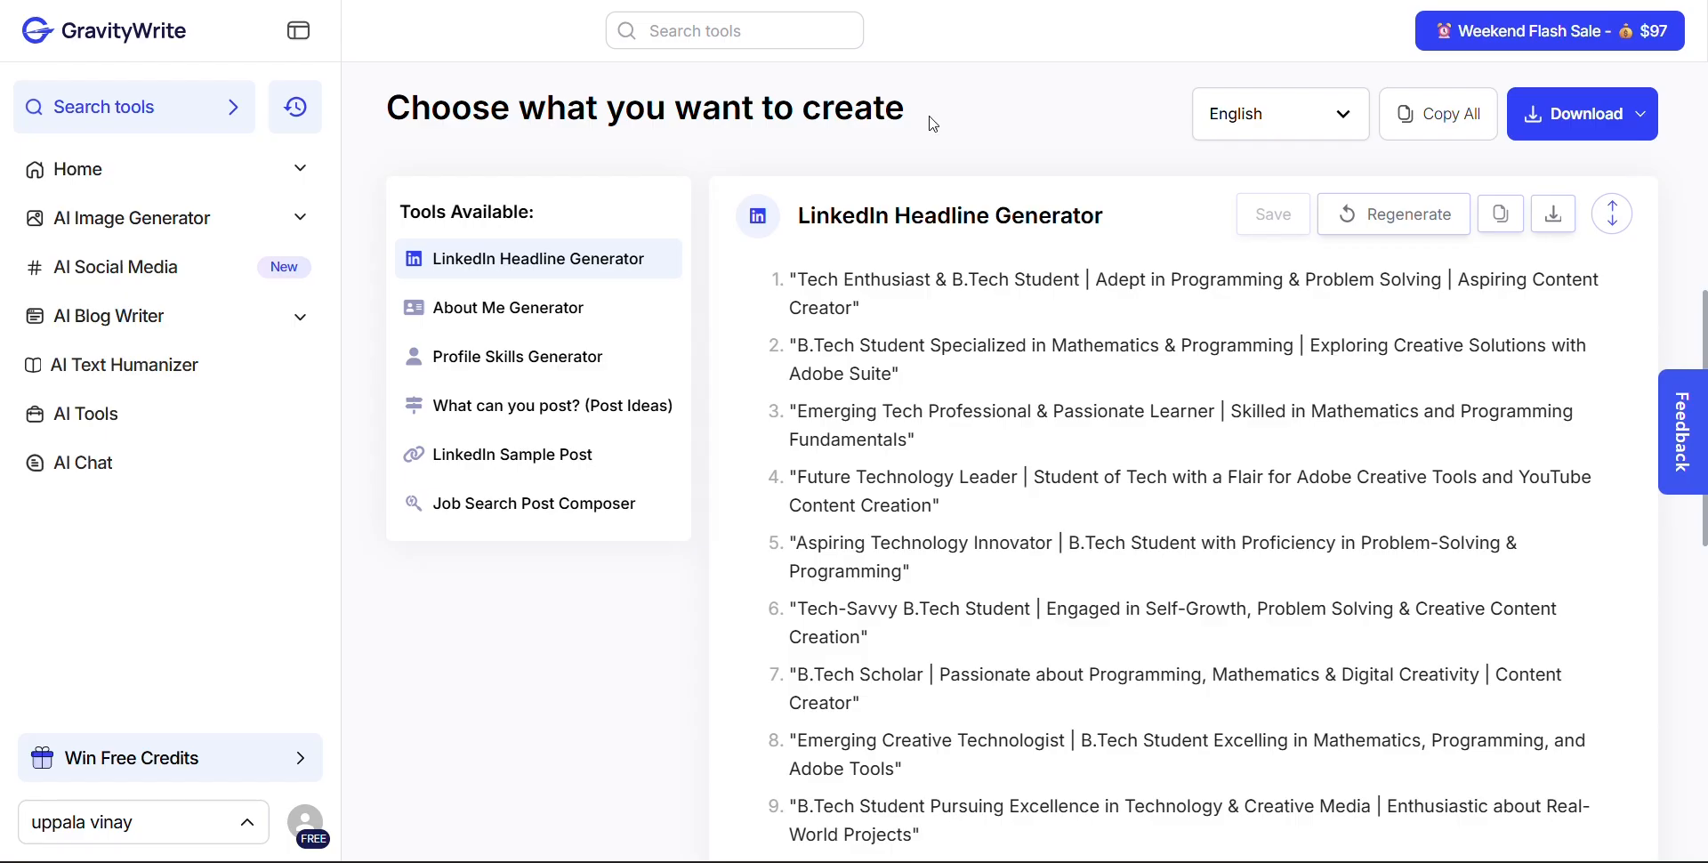
# Generate content with the About Me Generator and read through the text as it is written
pyautogui.scroll(-8, 1512, 534)
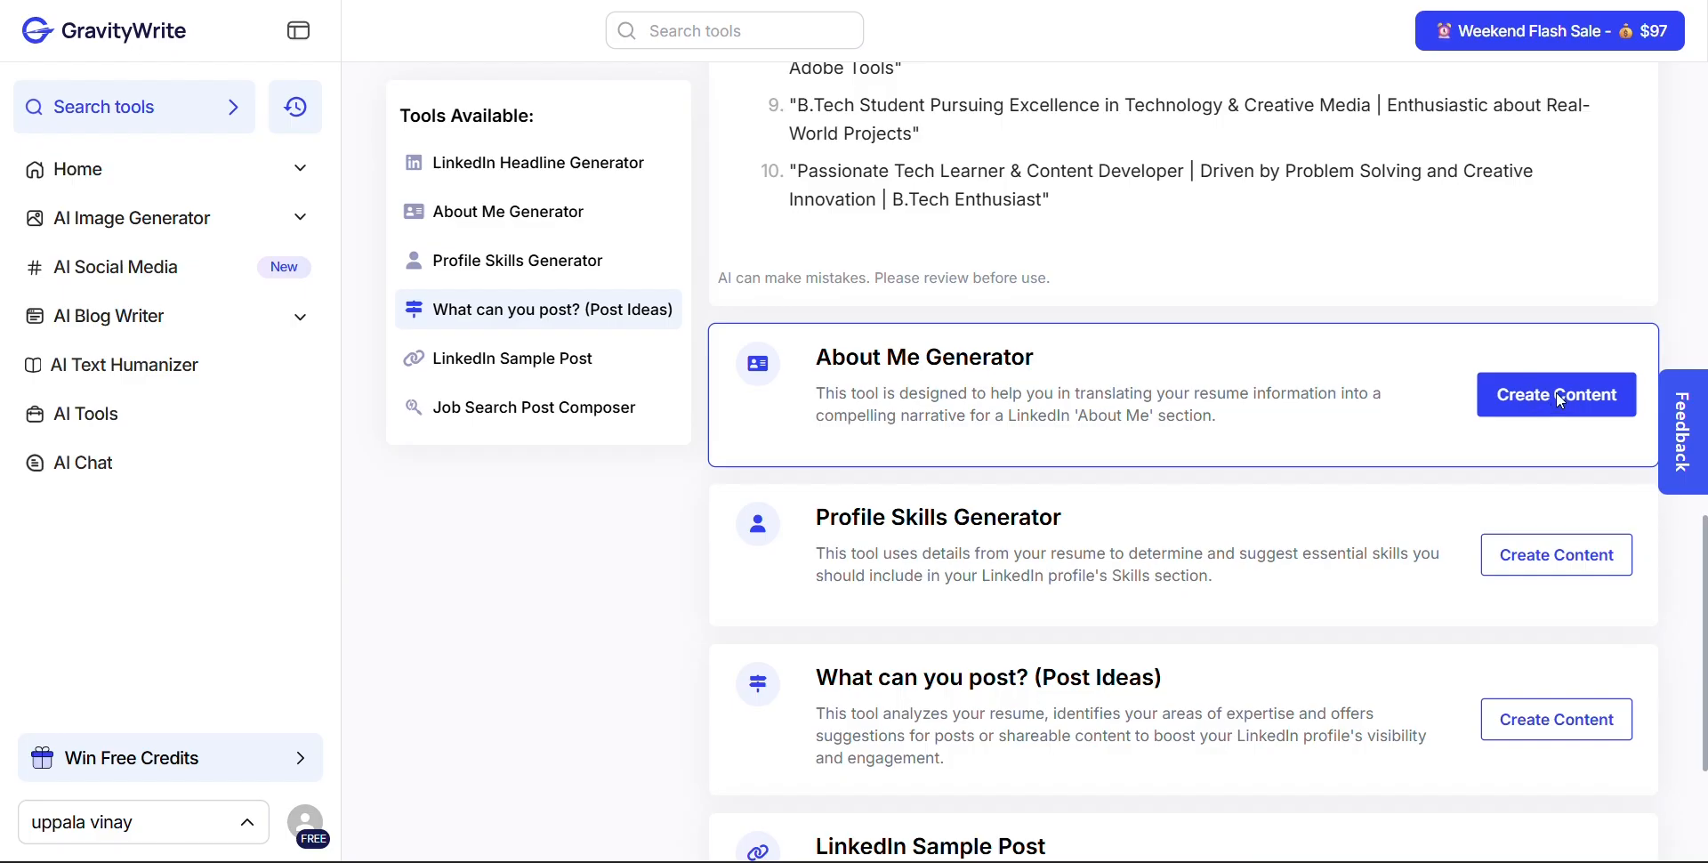
pyautogui.click(1561, 402)
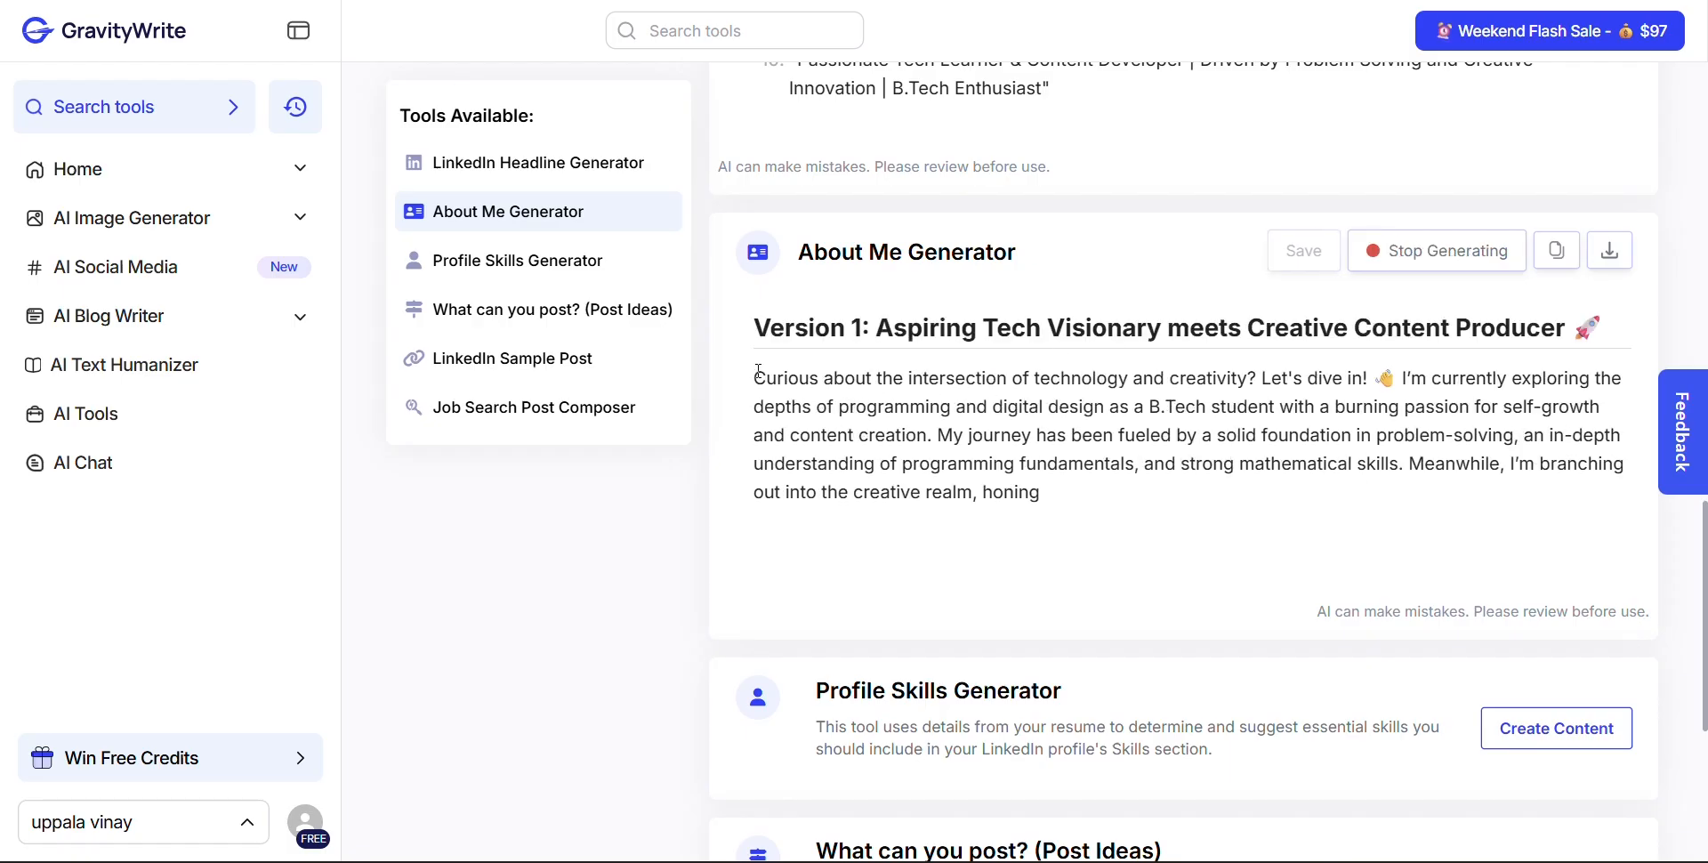
pyautogui.scroll(-1, 1089, 540)
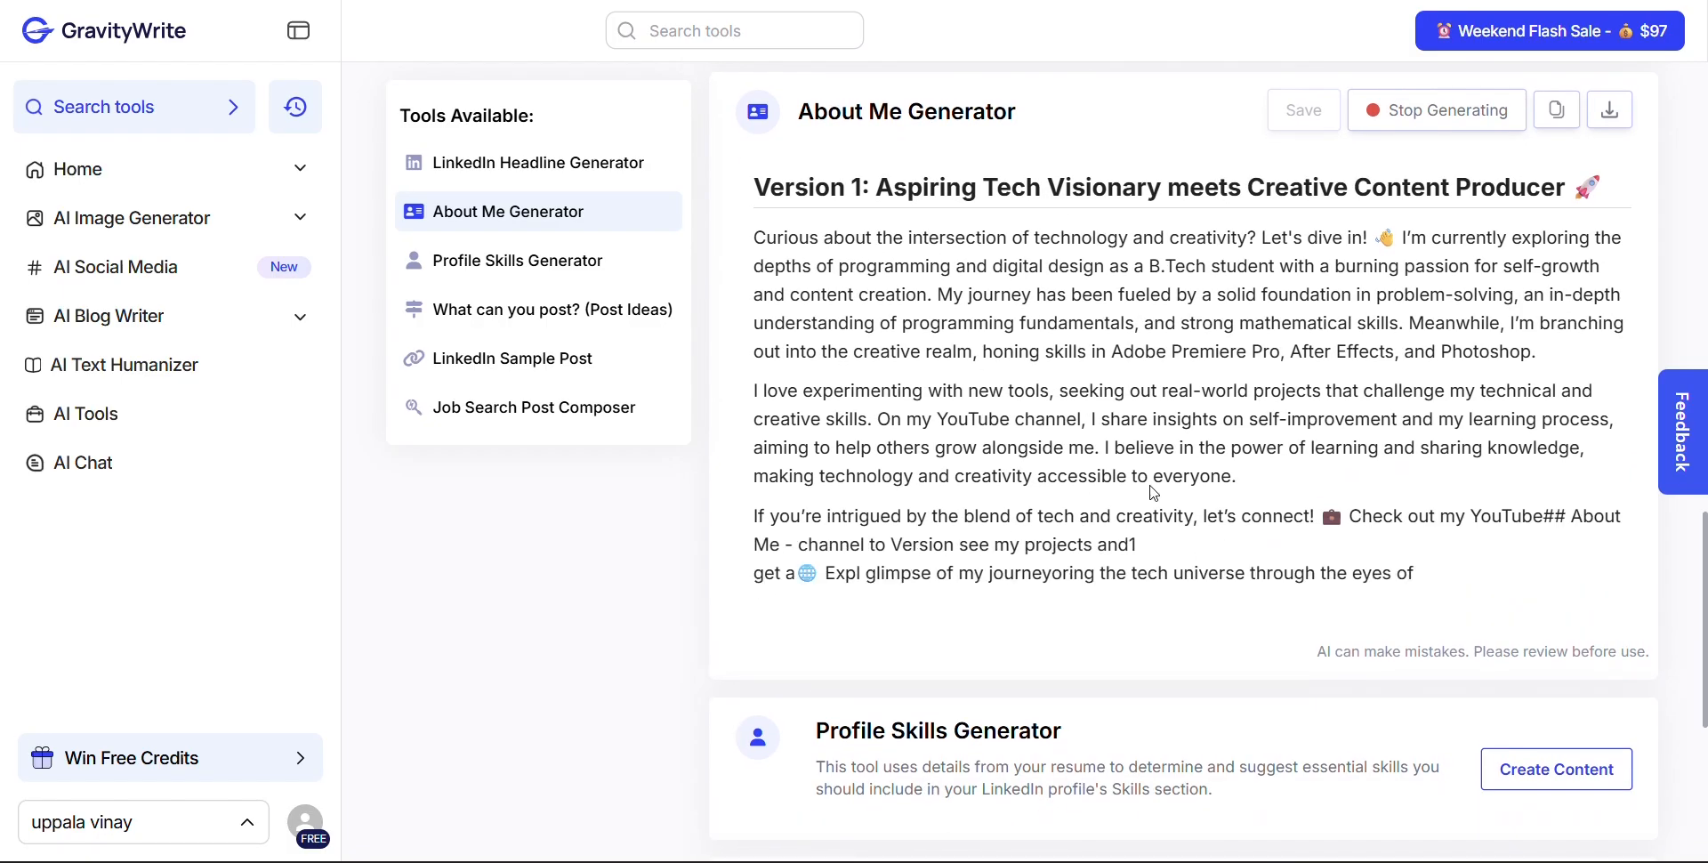
pyautogui.scroll(-1, 1127, 625)
pyautogui.scroll(-3, 1127, 626)
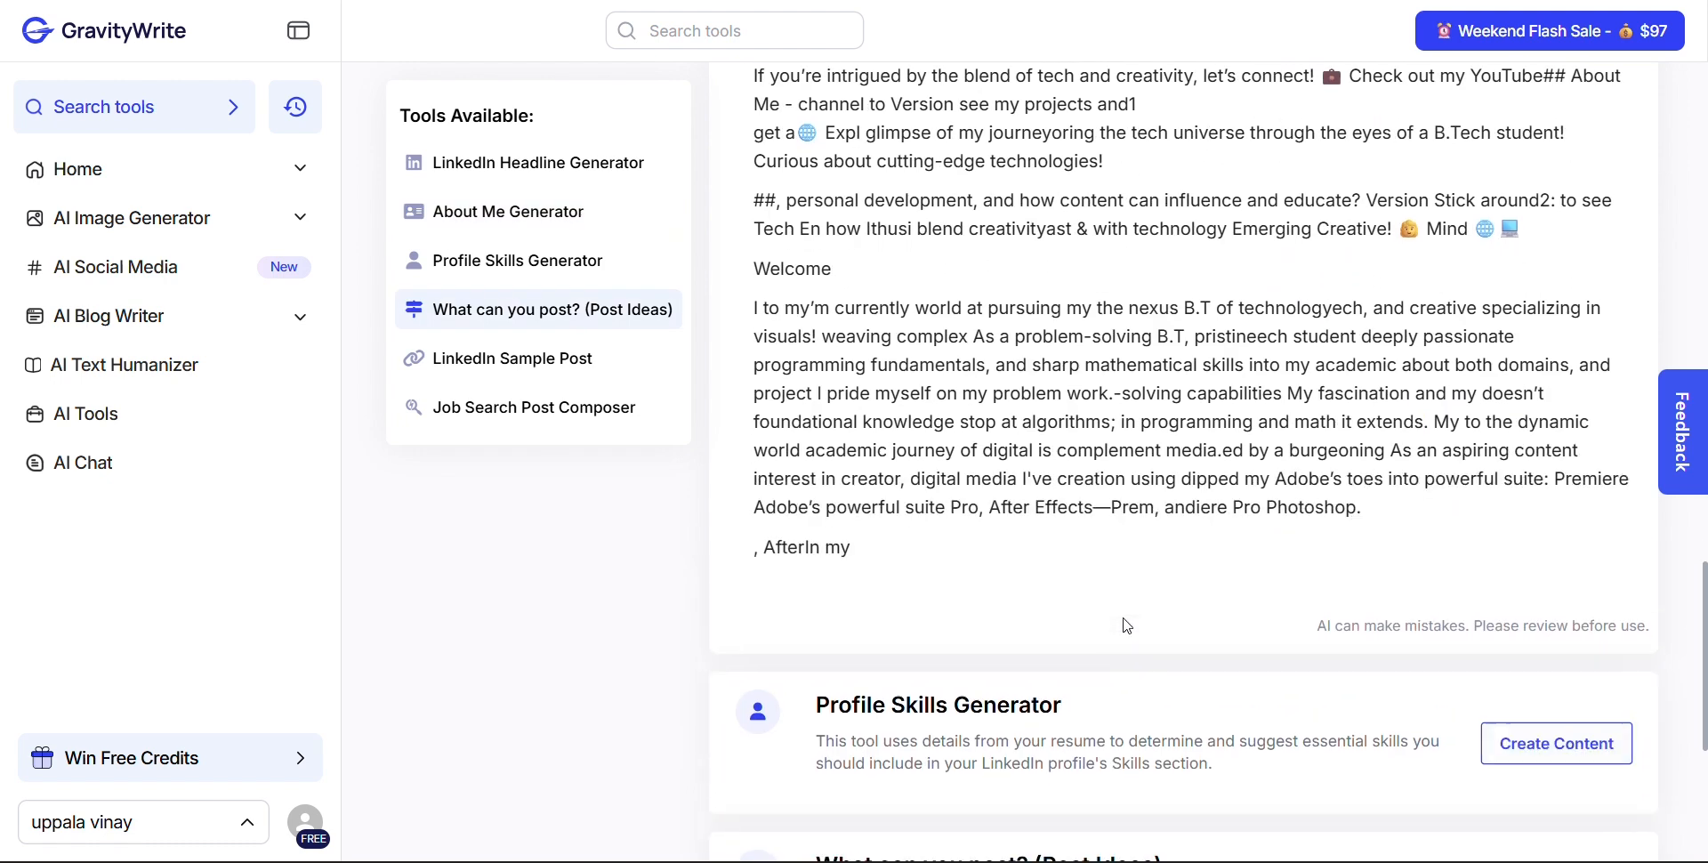
pyautogui.scroll(2, 1126, 621)
pyautogui.scroll(3, 1127, 620)
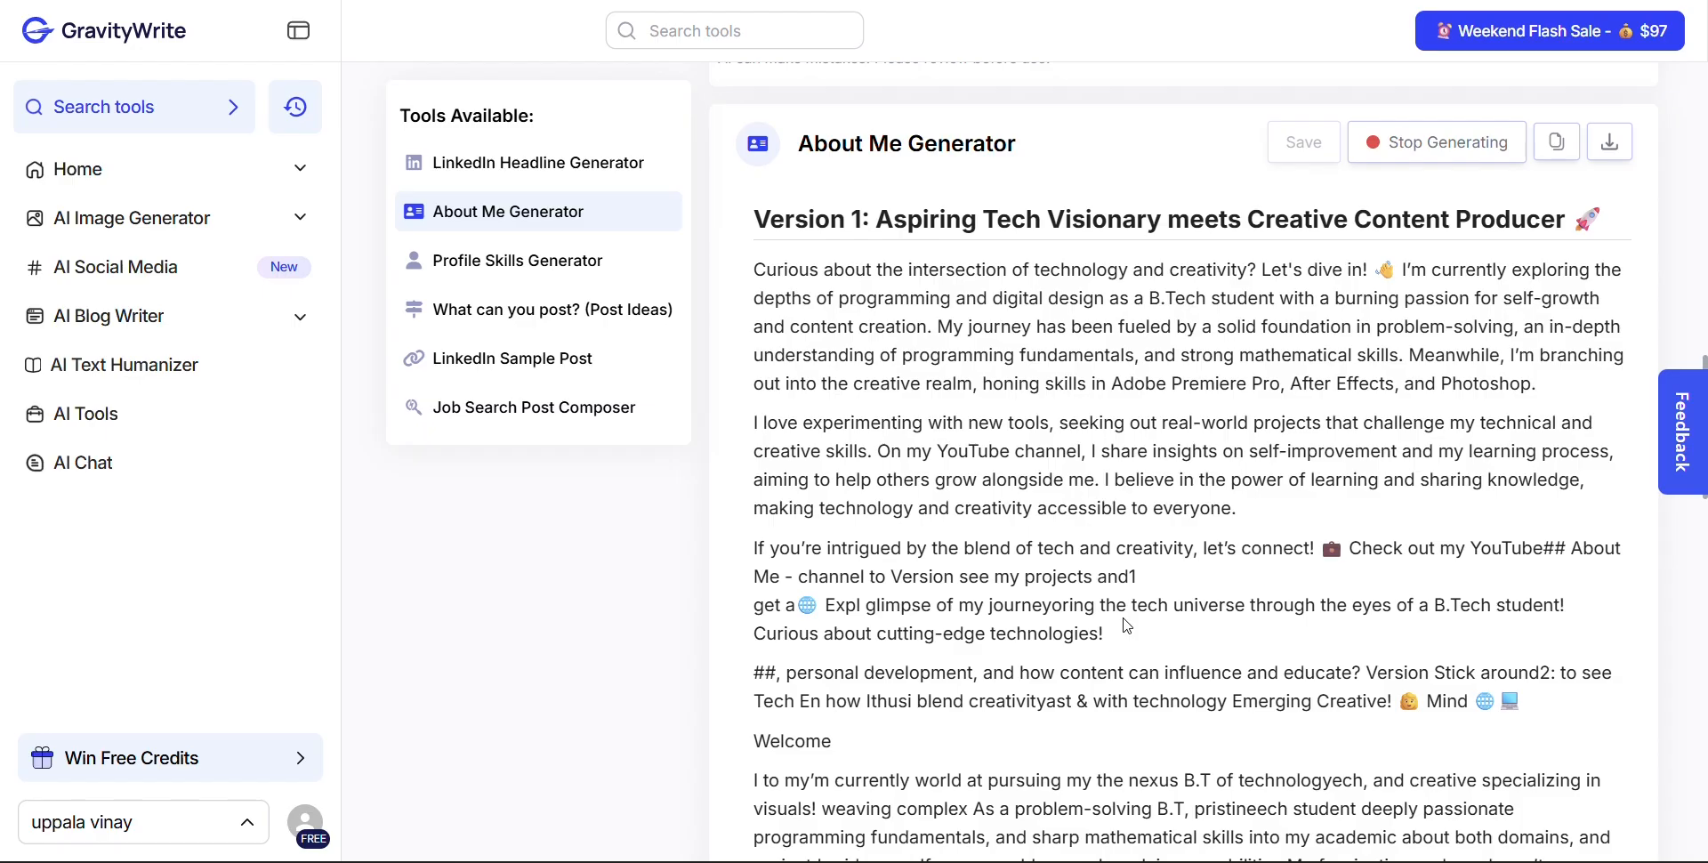
pyautogui.scroll(-8, 1127, 626)
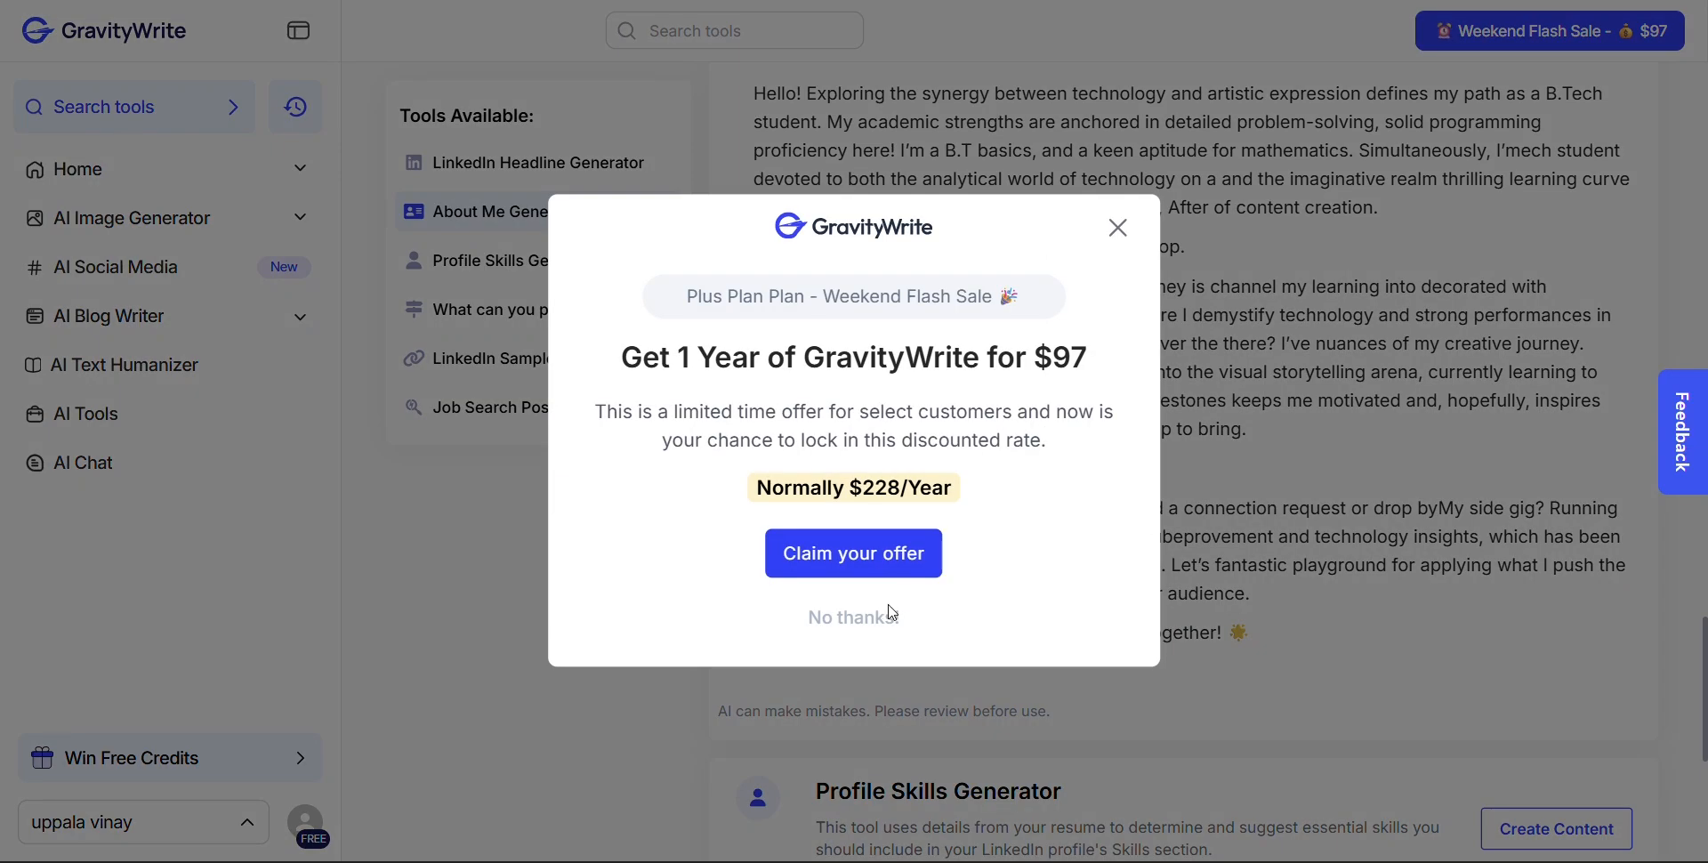
# Decline the Weekend Flash Sale offer and review the generated About Me versions back to the beginning
pyautogui.click(893, 612)
pyautogui.scroll(6, 1029, 501)
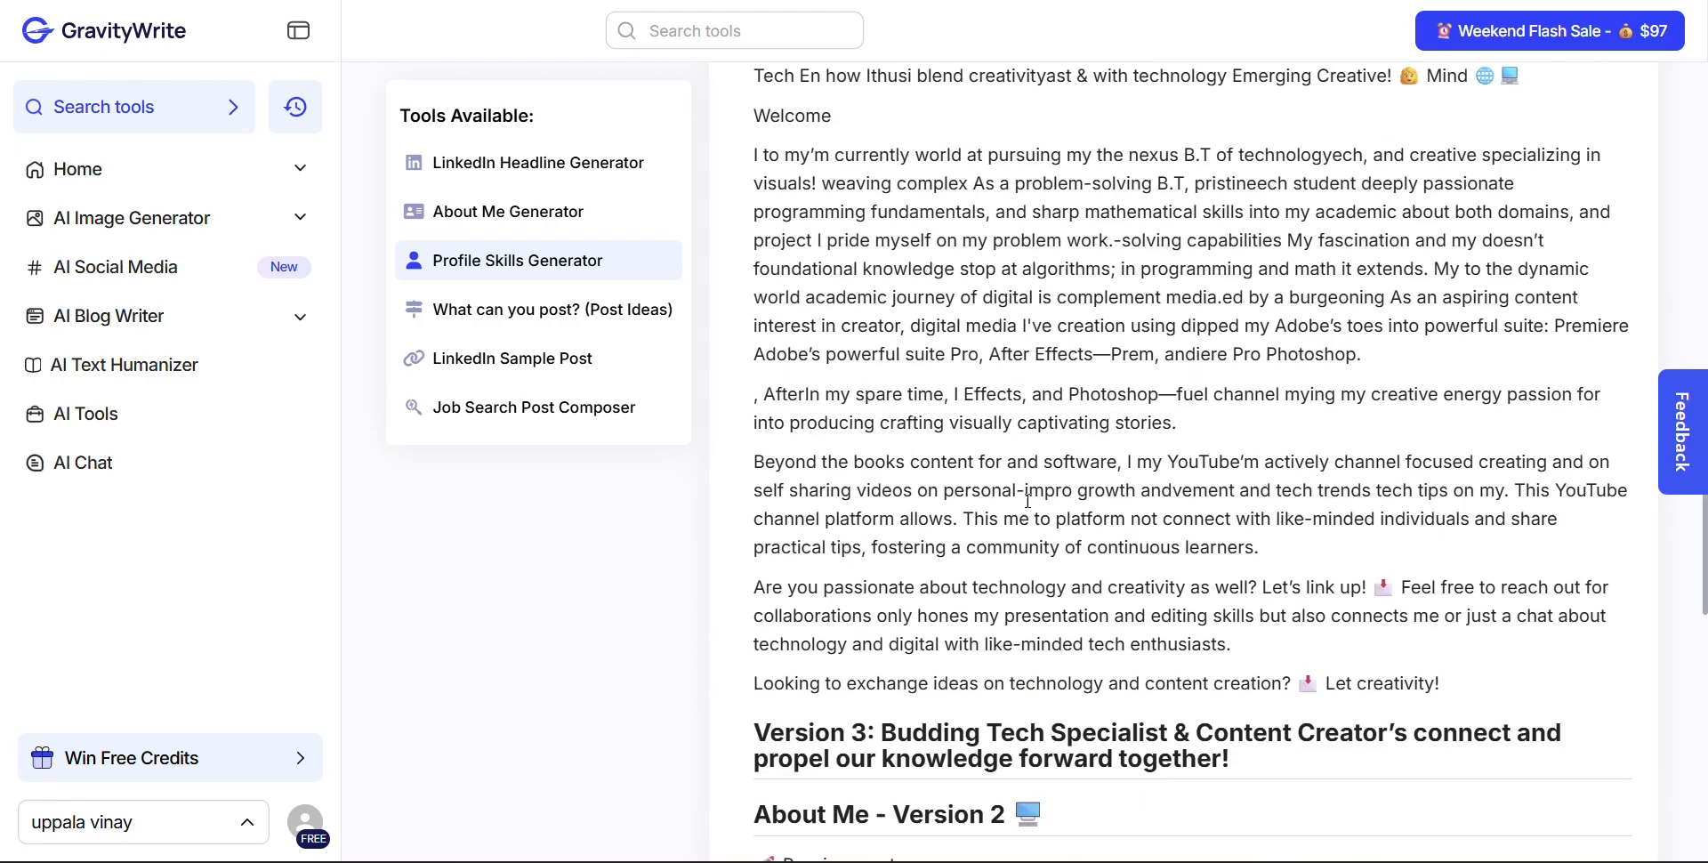
pyautogui.scroll(4, 1029, 501)
pyautogui.click(840, 614)
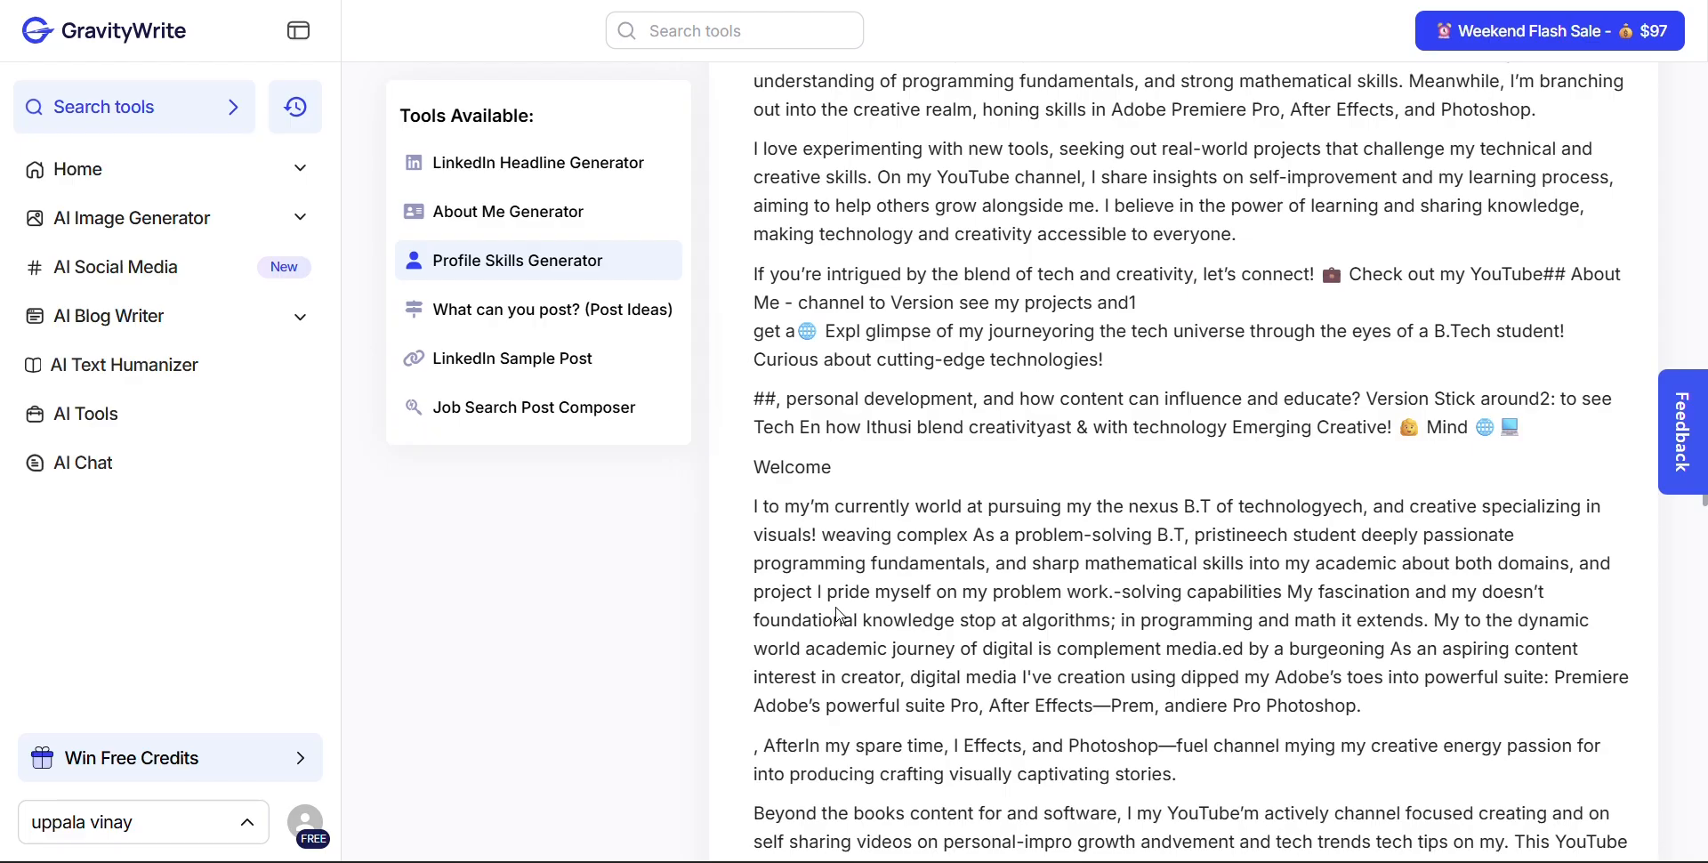
pyautogui.scroll(4, 841, 614)
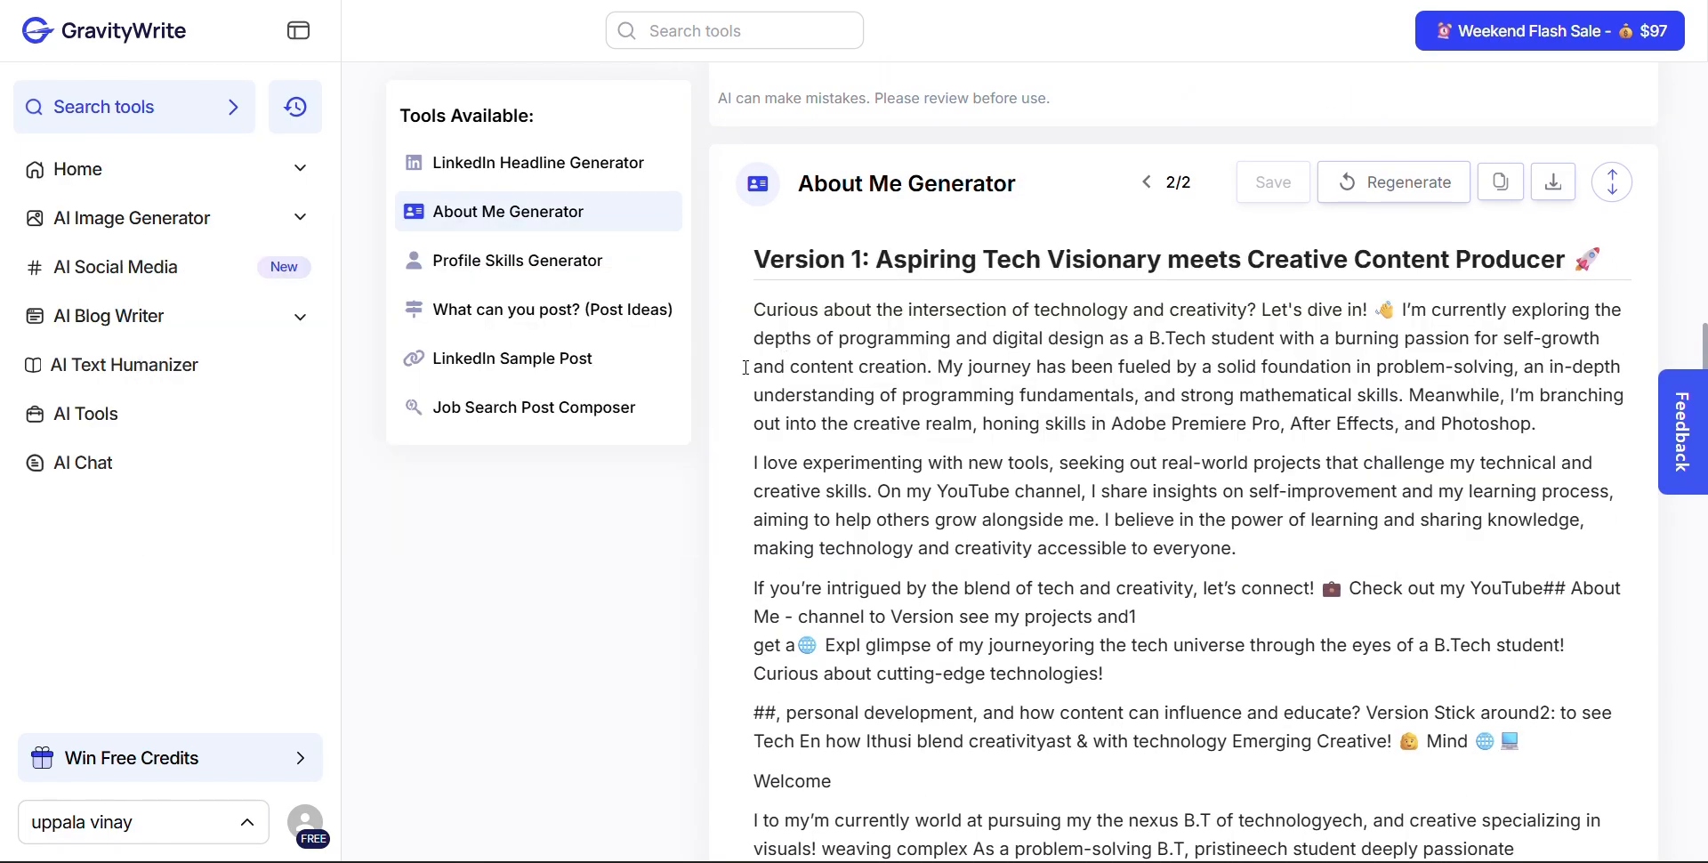
# Switch to LinkedIn's Edit about form and paste the B.Tech student summary as the About text
pyautogui.hotkey('ctrl', 'Tab')
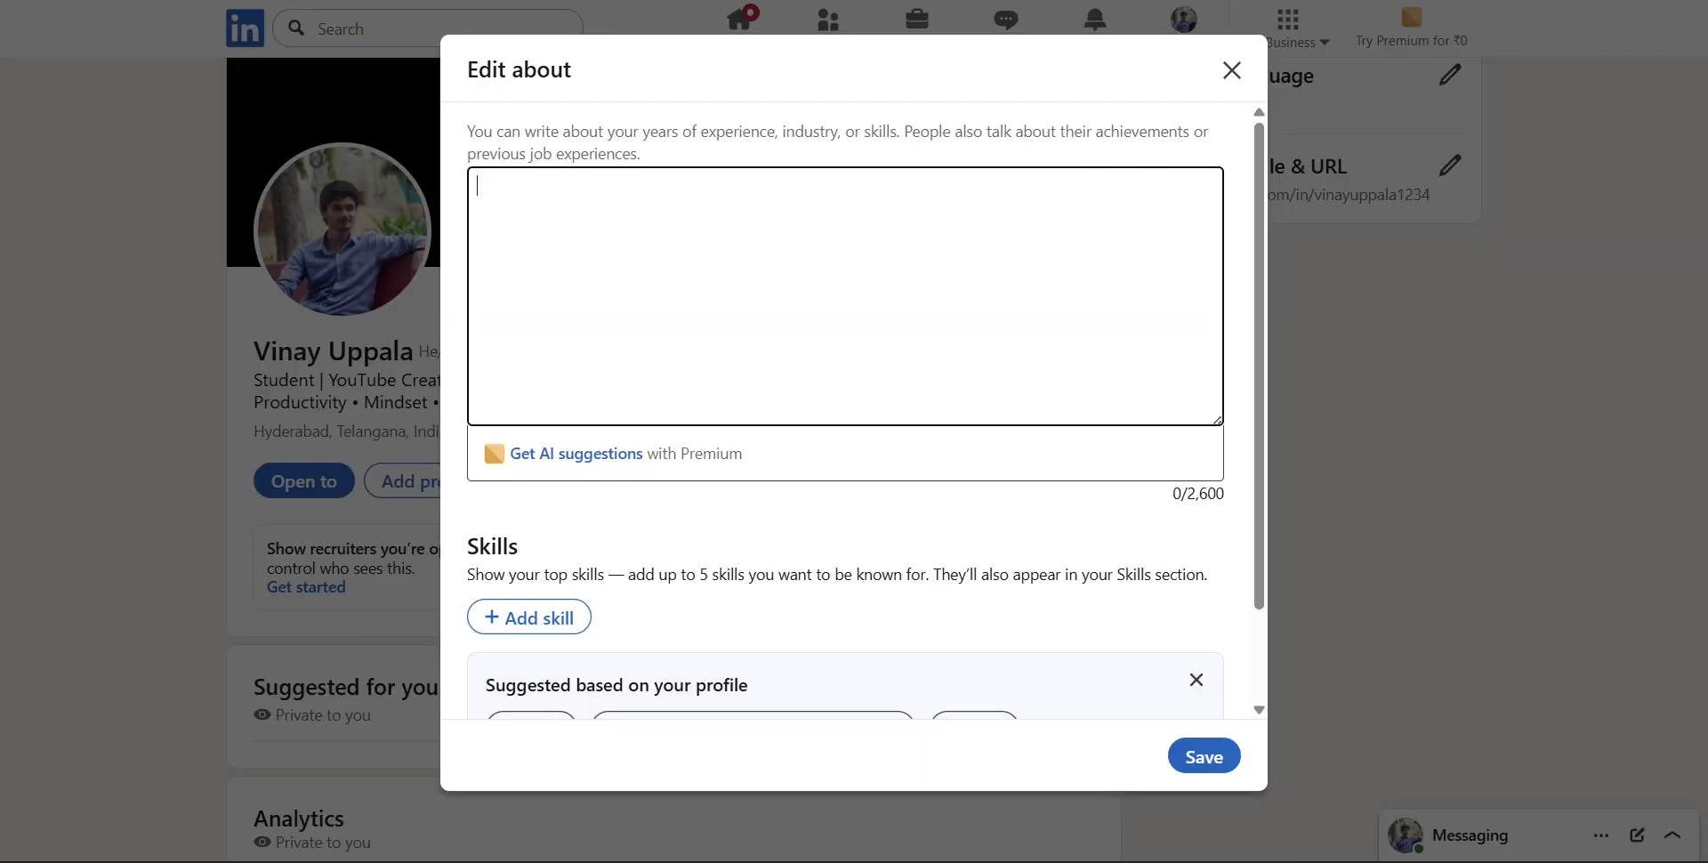
pyautogui.click(633, 229)
pyautogui.write('I am a B.Tech student passionate about technology,  self-growth, and content creation. I have strong  academic skills in problem-solving, programming  fundamentals, and mathematics. As a beginner in  Adobe tools like Premiere Pro, After Effects, and  Photoshop, I am actively learning to enhance my  creative abilities. I enjoy building new skills,  exploring real-world projects, and sharing self improvement content on YouTube.')
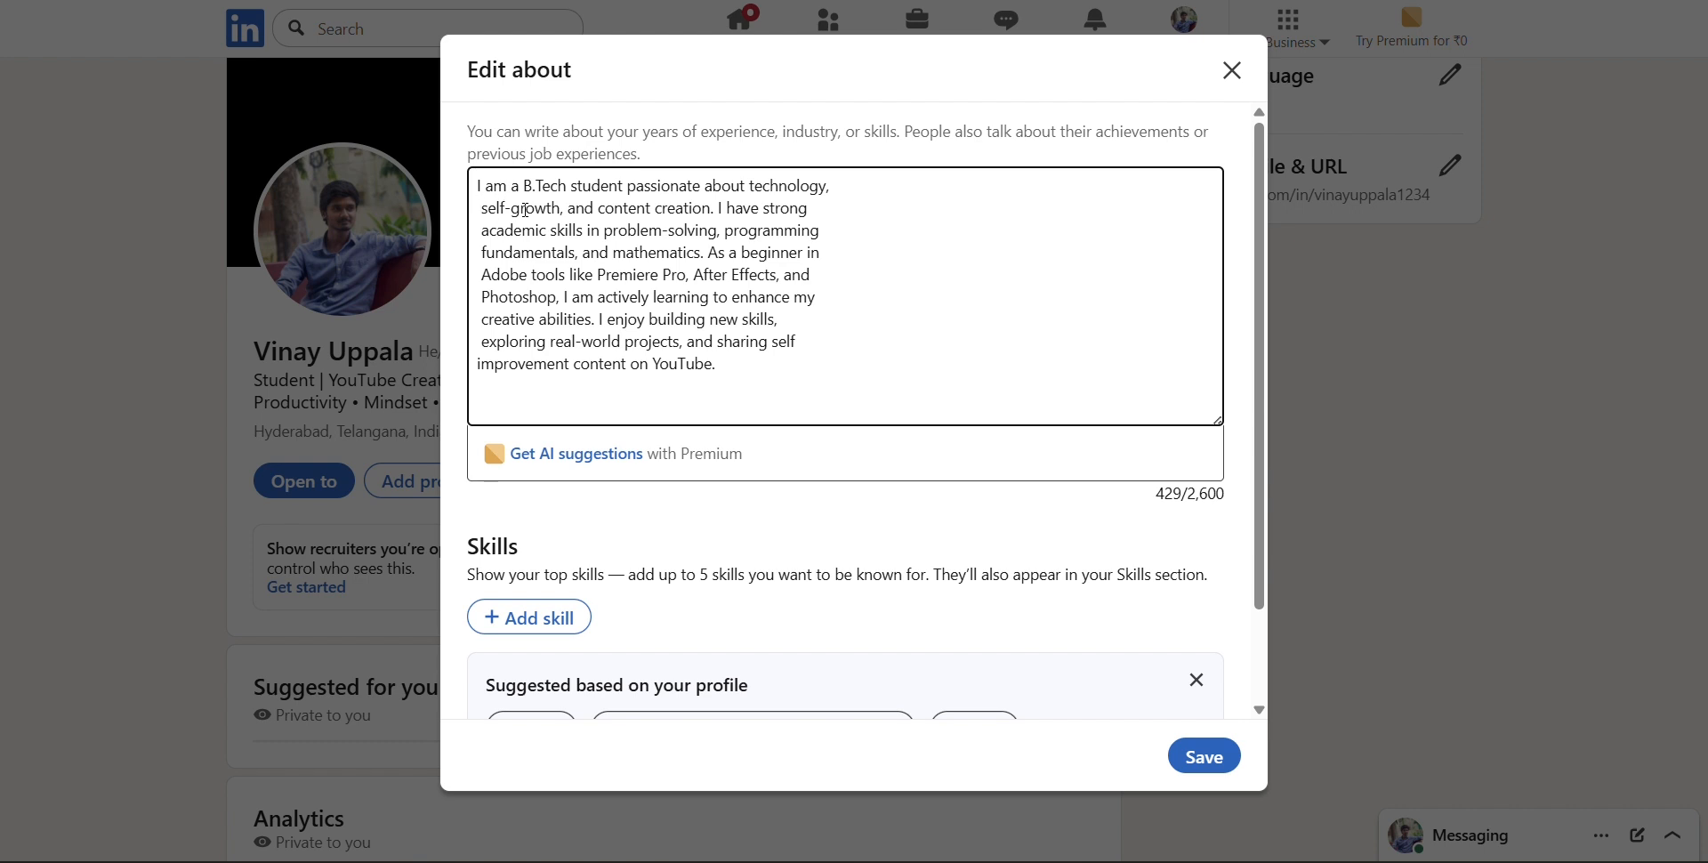
# Remove the unwanted line breaks in the About text from "technology," through "exploring real-world projects", keeping single spaces between words
pyautogui.press('BackSpace')
pyautogui.press('BackSpace')
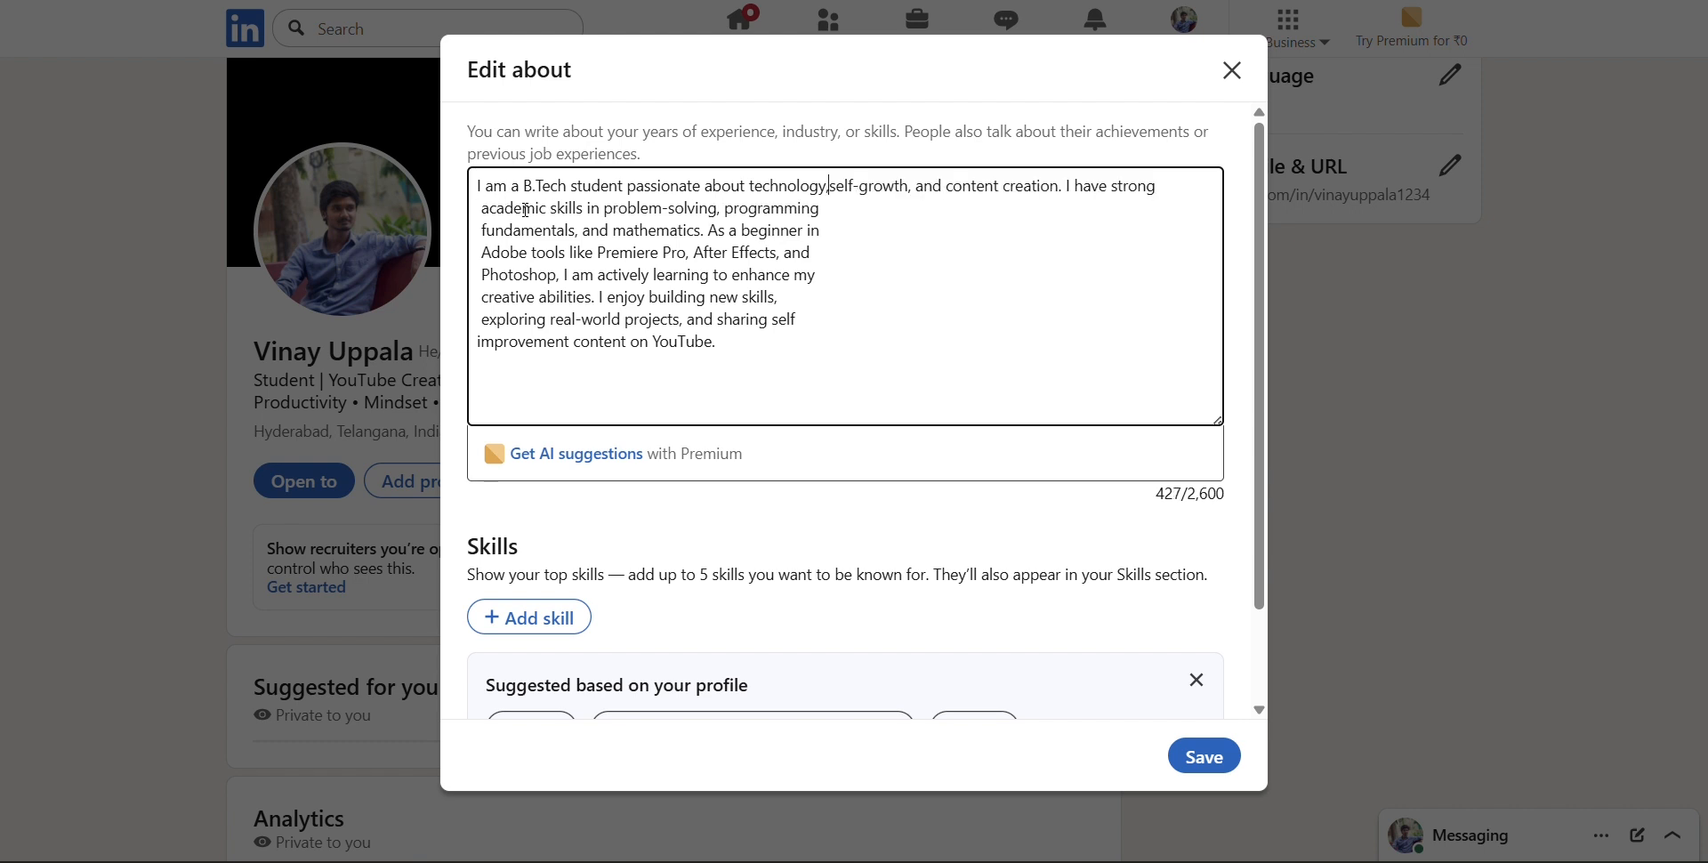
pyautogui.press('Down')
pyautogui.press('Delete')
pyautogui.press('Delete')
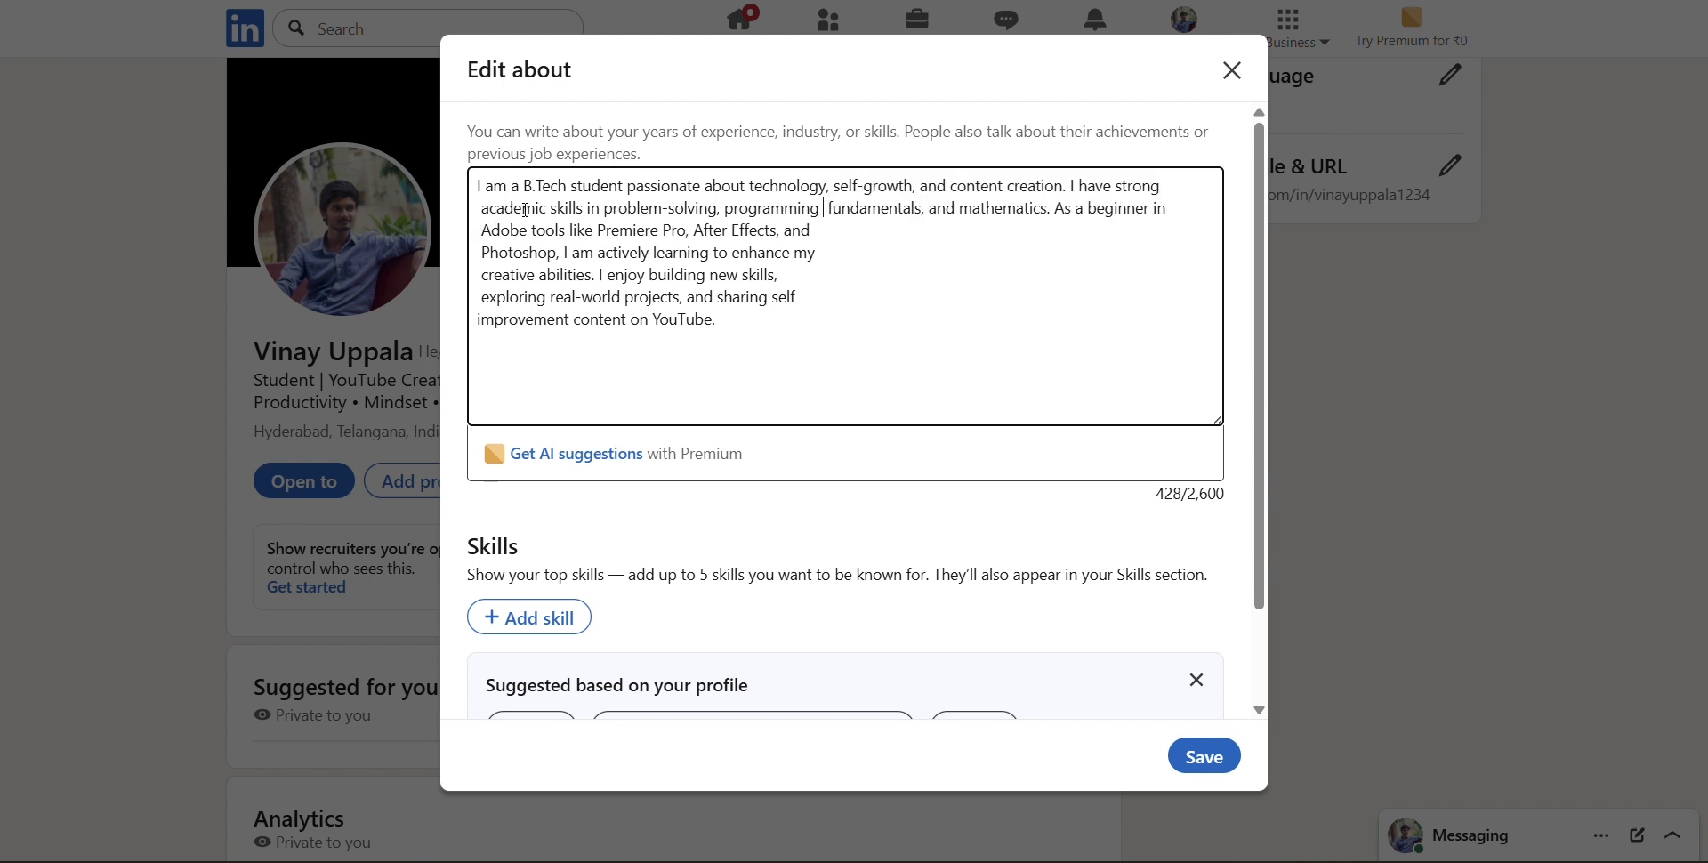
pyautogui.press('Down')
pyautogui.press('BackSpace')
pyautogui.press('Delete')
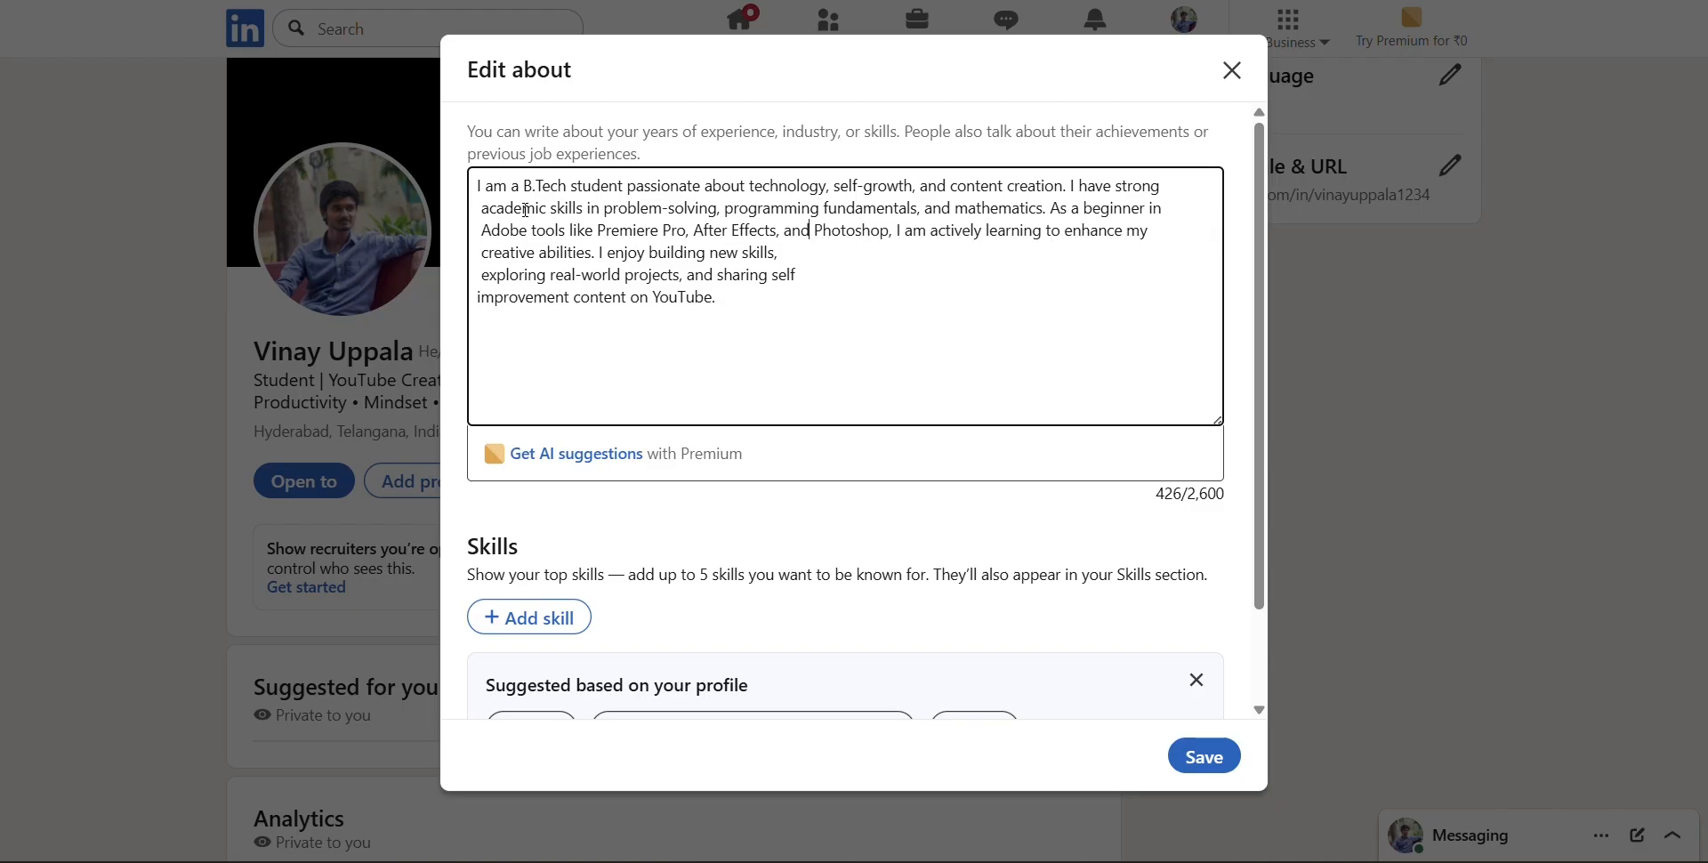
pyautogui.press('Delete')
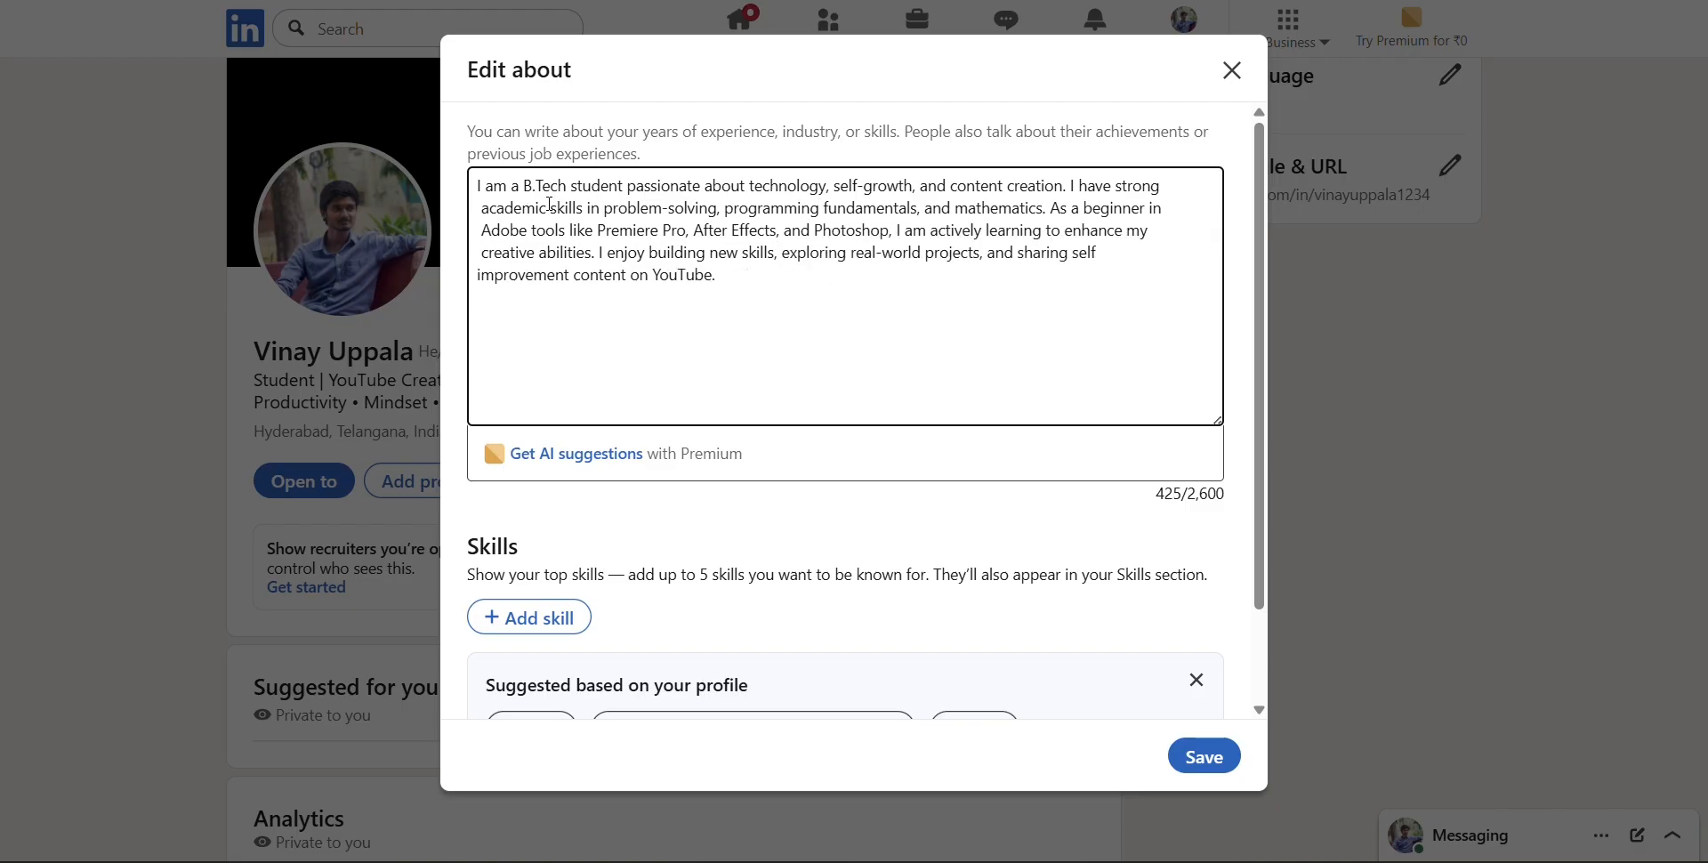
# Delete the extra spaces before "academic", "Adobe" and "creative", and join "improvement content on YouTube." to the preceding line
pyautogui.click(481, 217)
pyautogui.press('BackSpace')
pyautogui.press('Delete')
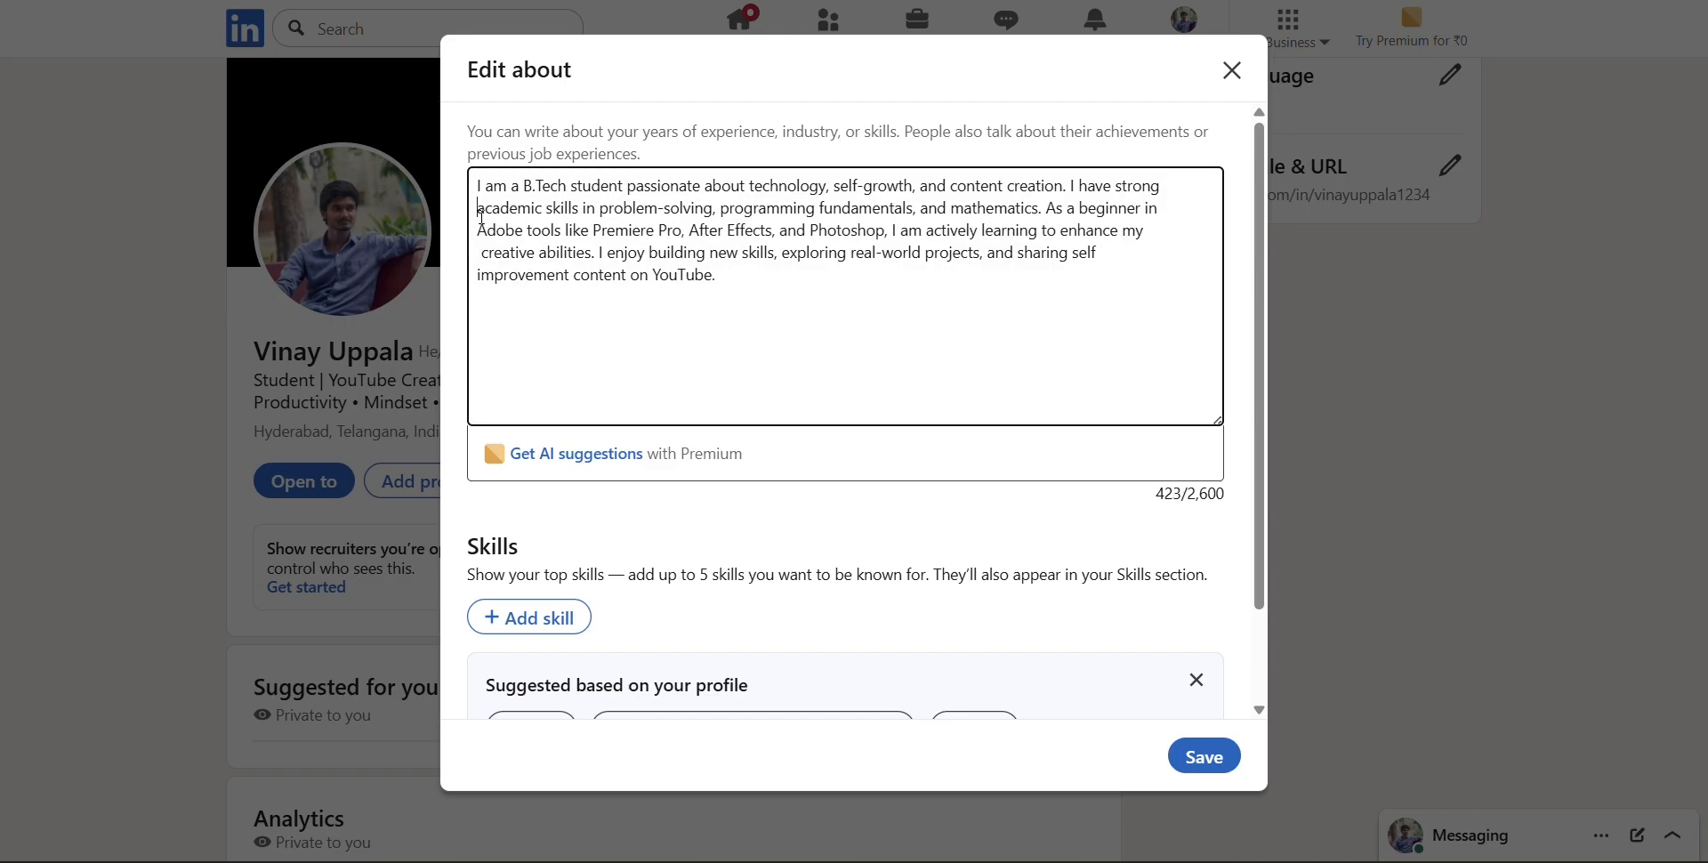
pyautogui.press('Down')
pyautogui.press('Delete')
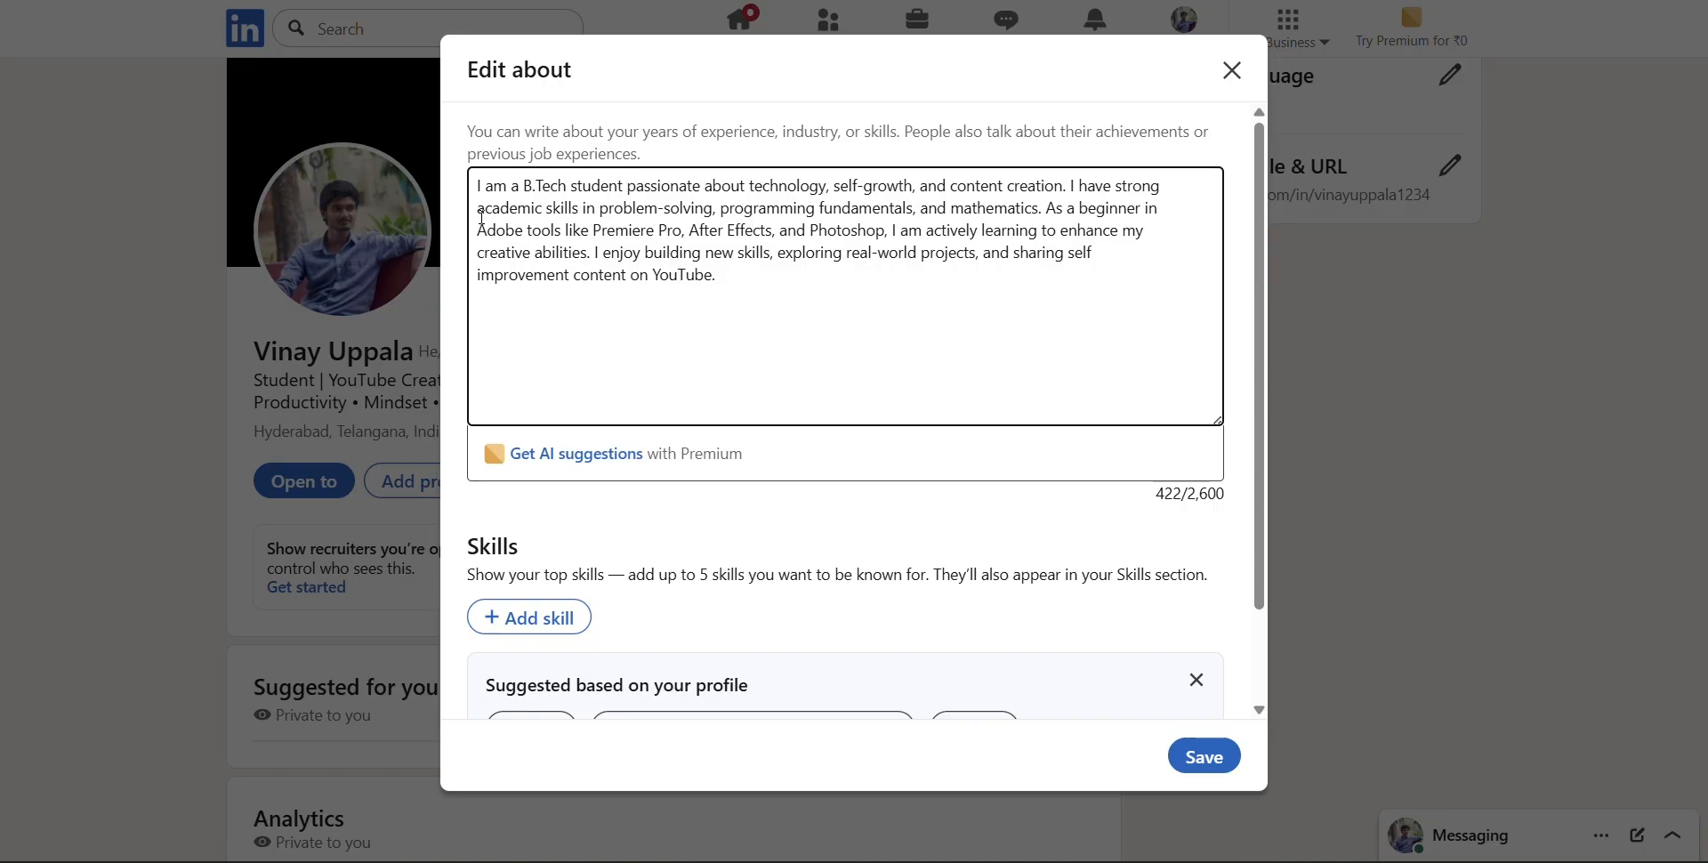
pyautogui.press('BackSpace')
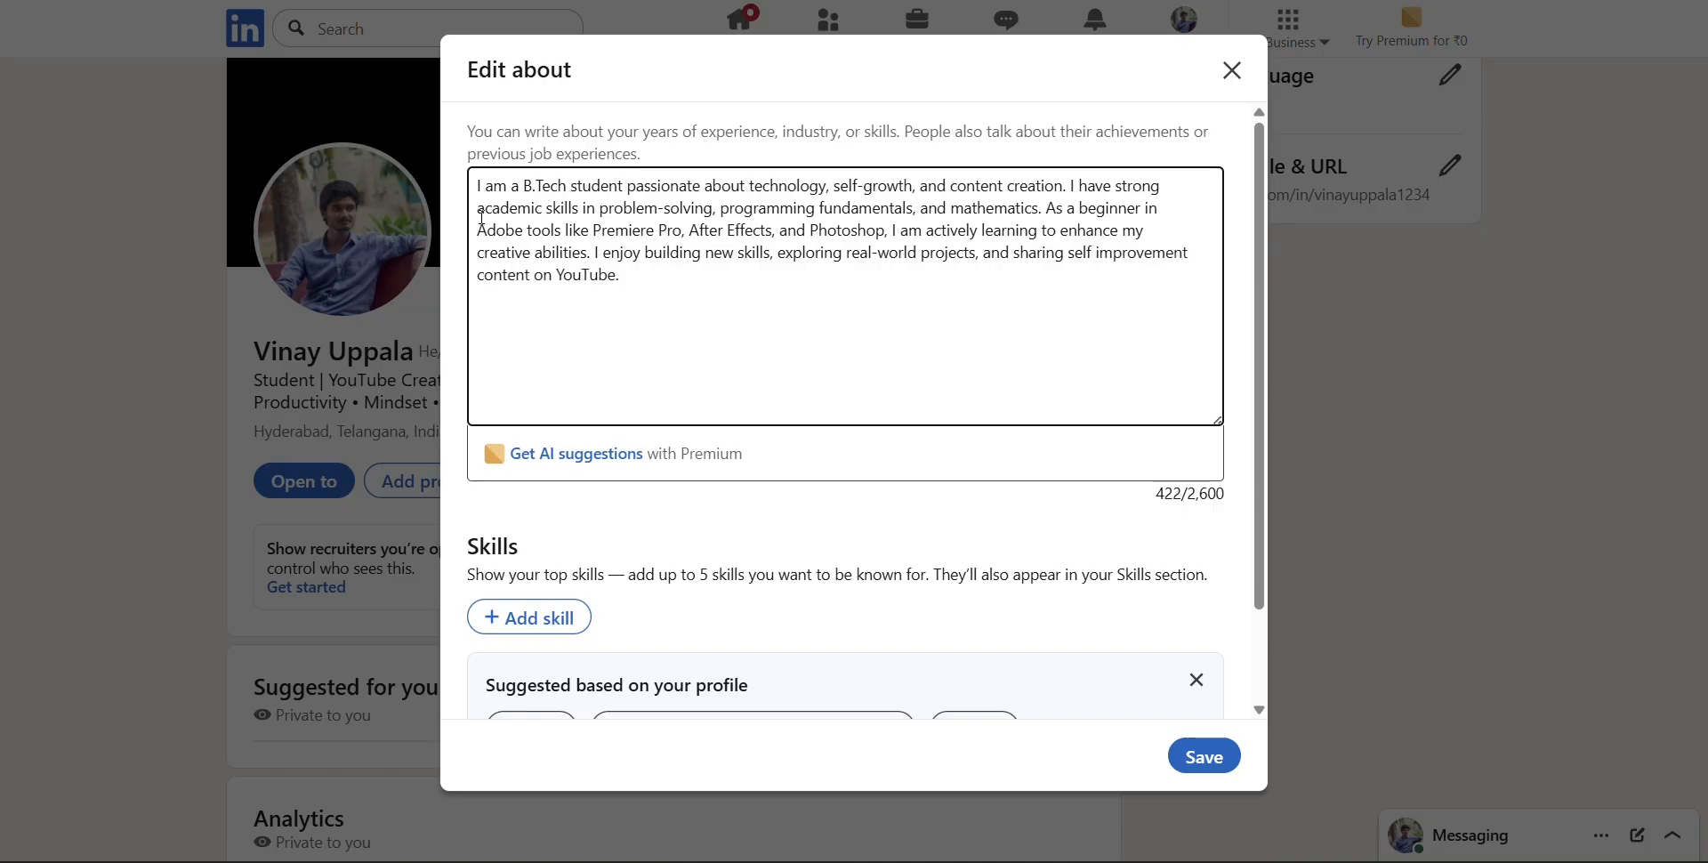
pyautogui.click(682, 299)
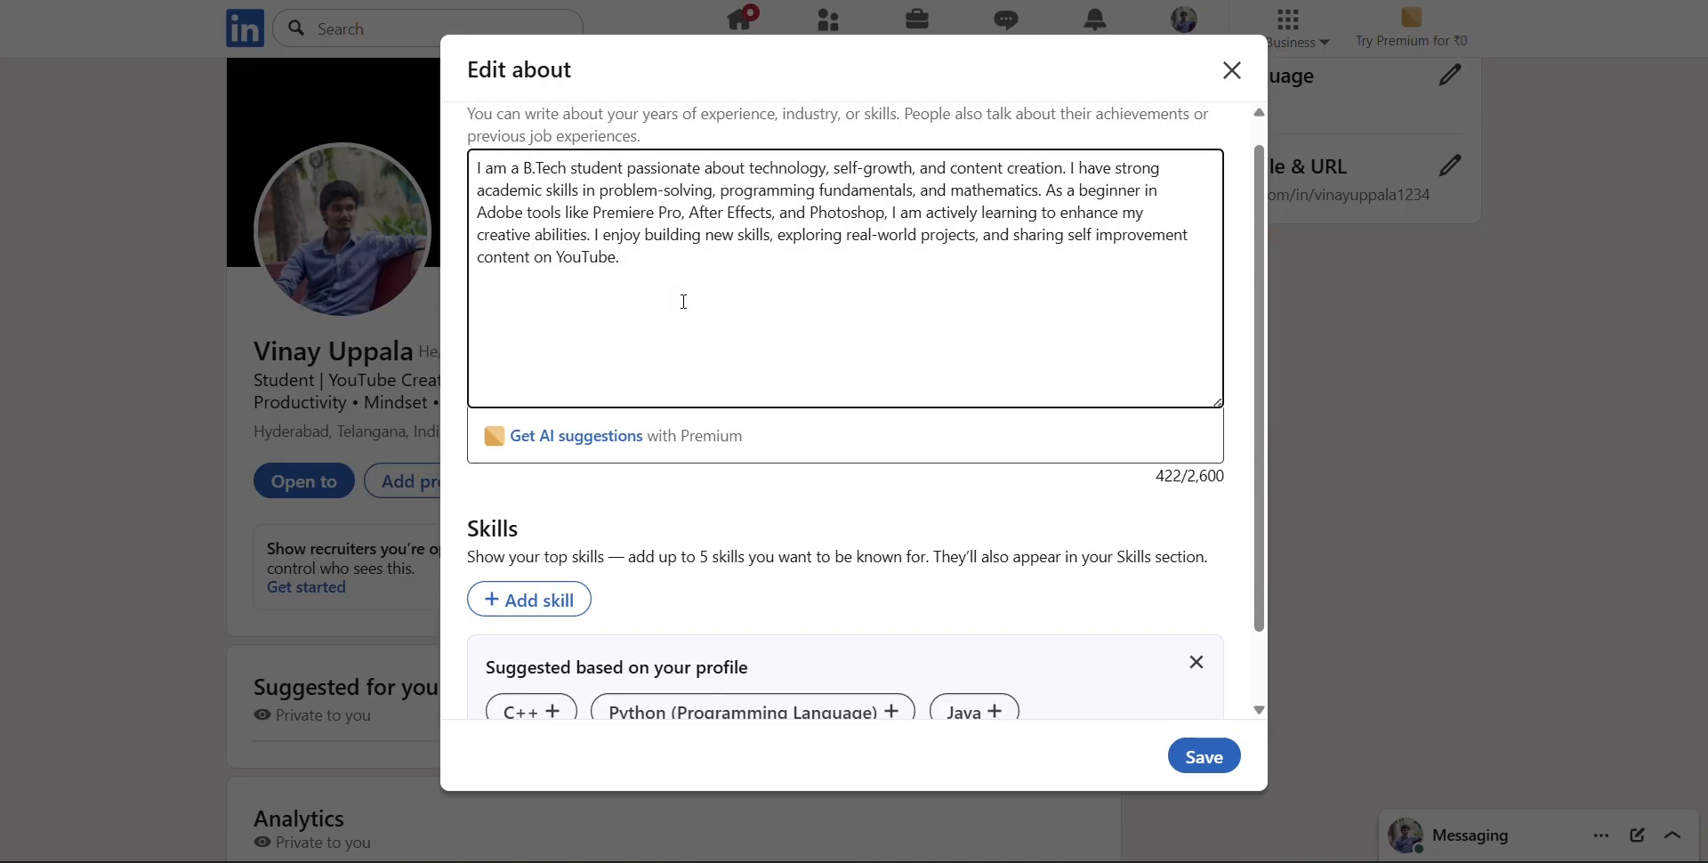
pyautogui.scroll(-1, 685, 302)
pyautogui.scroll(1, 684, 301)
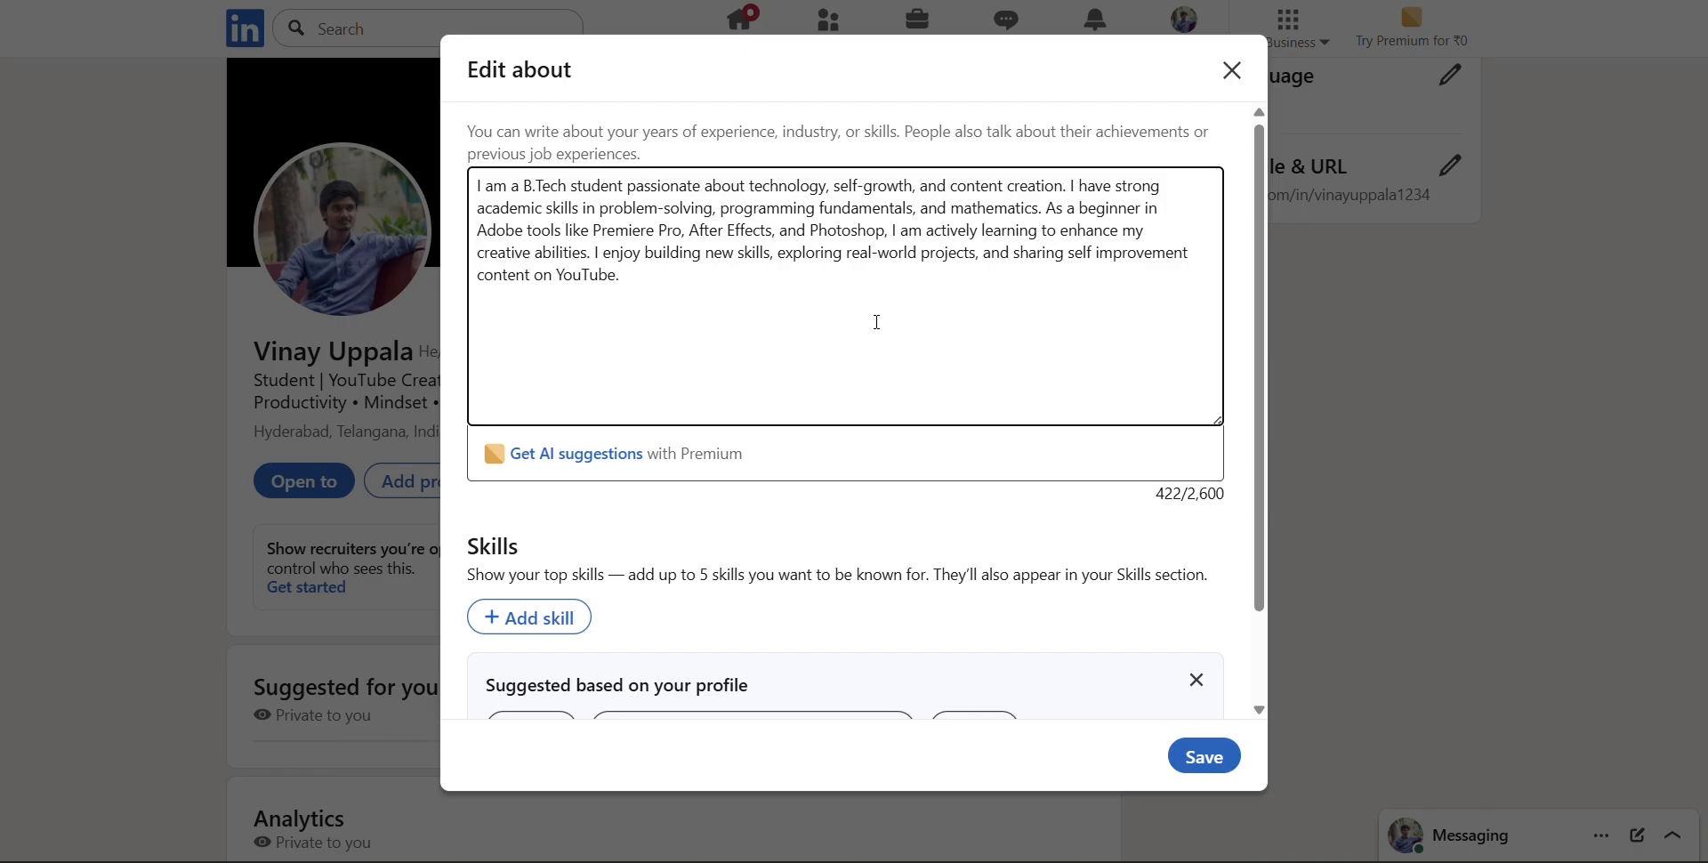
# Add the suggested skills C++, Python (Programming Language), Java and Communication to the About section and save it
pyautogui.scroll(-1, 877, 320)
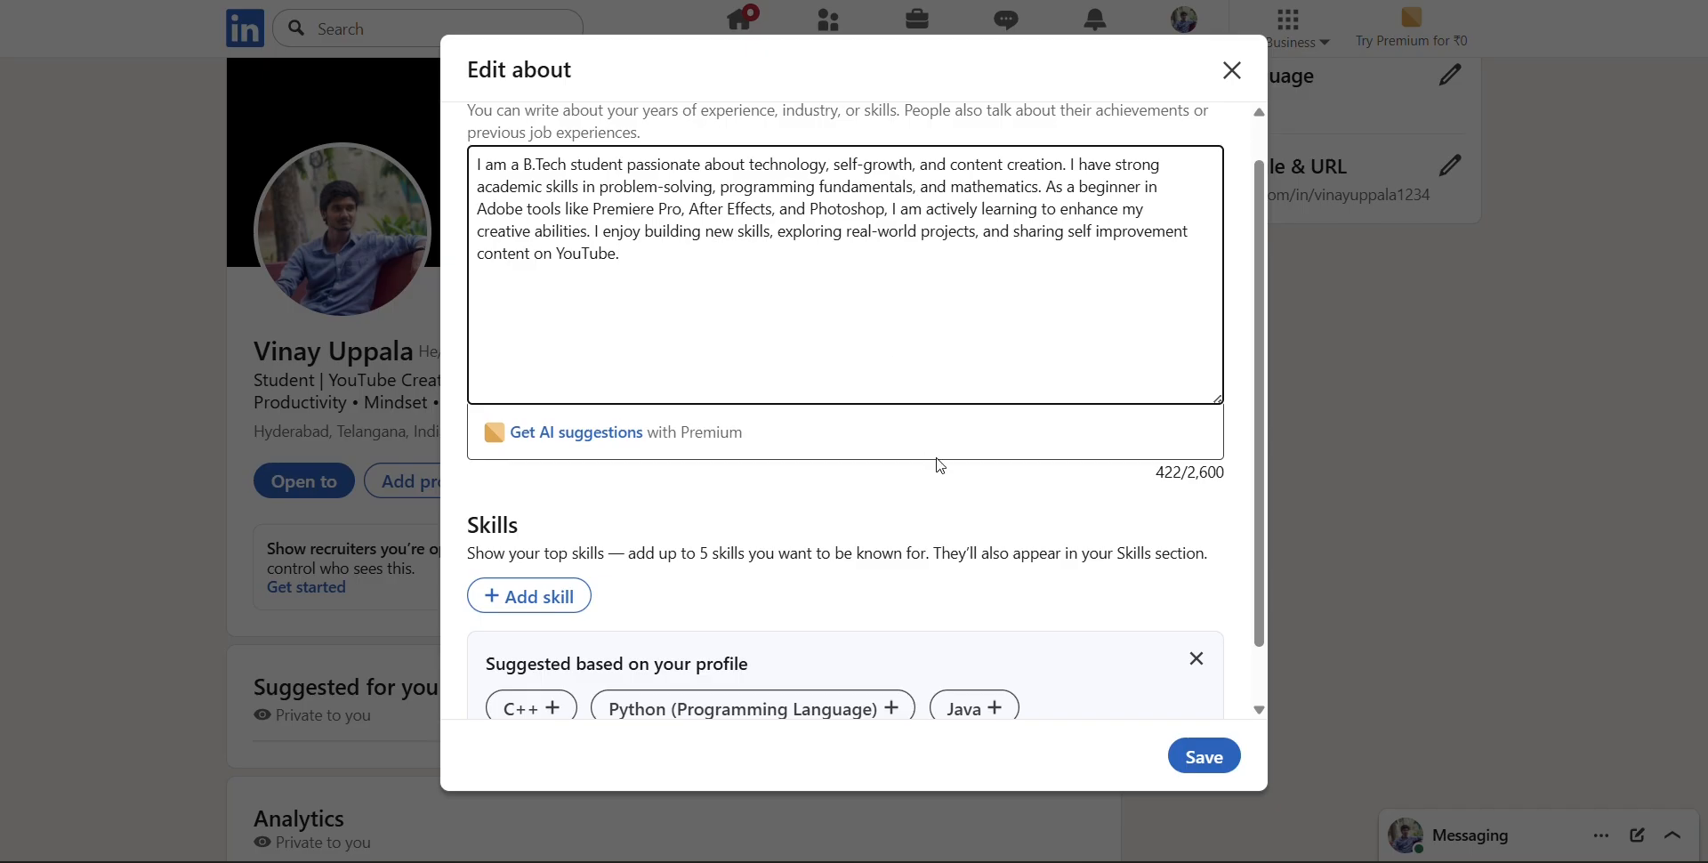
pyautogui.scroll(-1, 939, 463)
pyautogui.scroll(2, 698, 519)
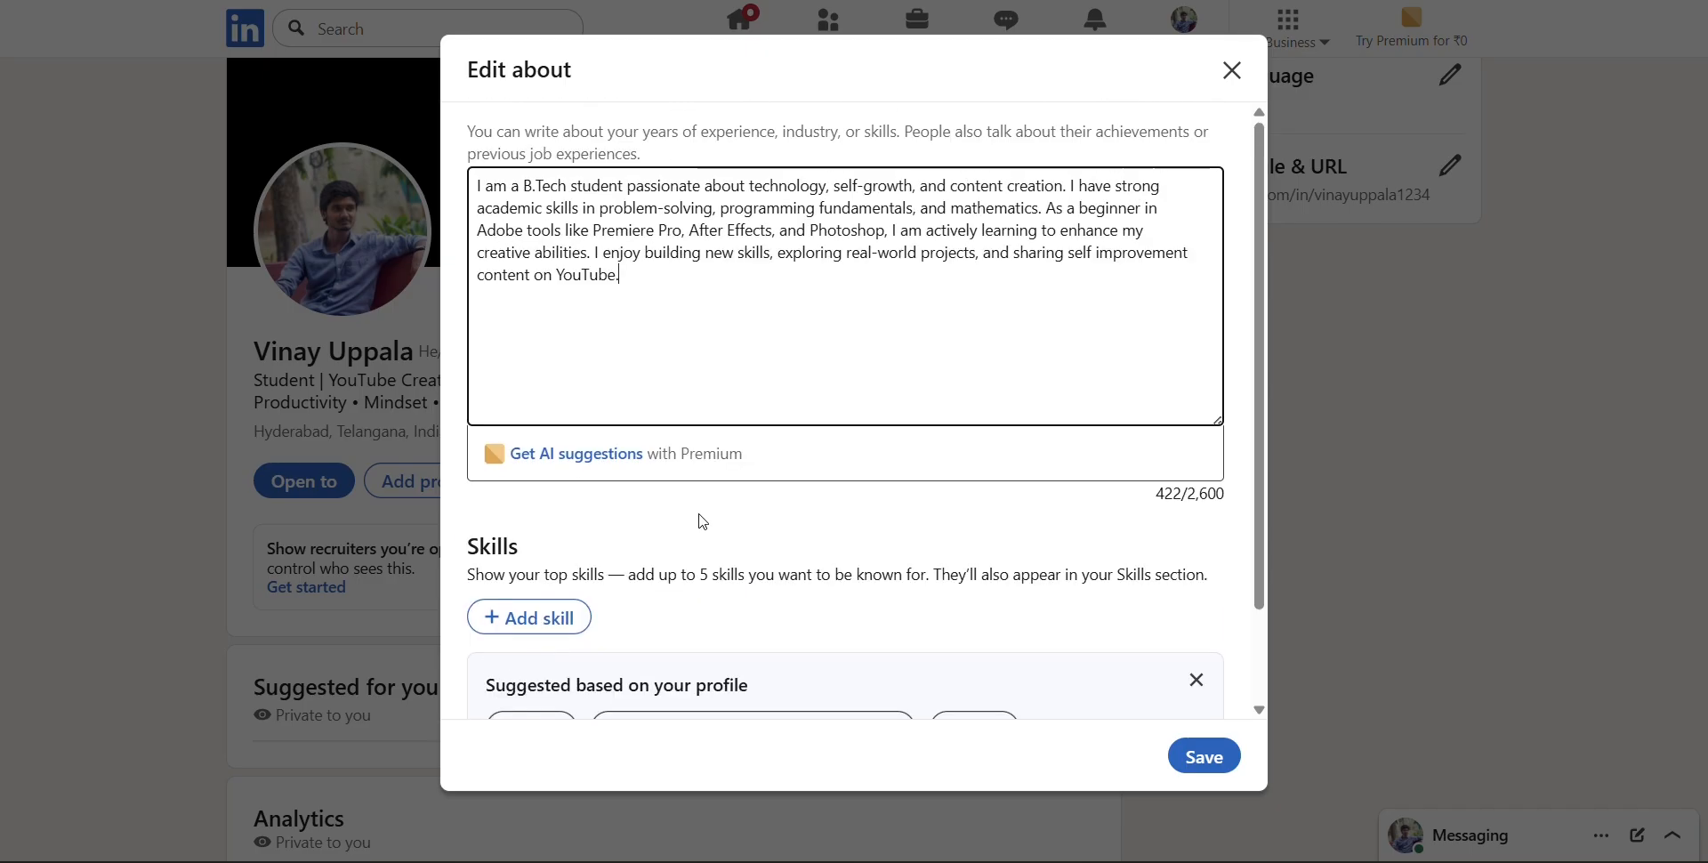
pyautogui.scroll(-2, 702, 529)
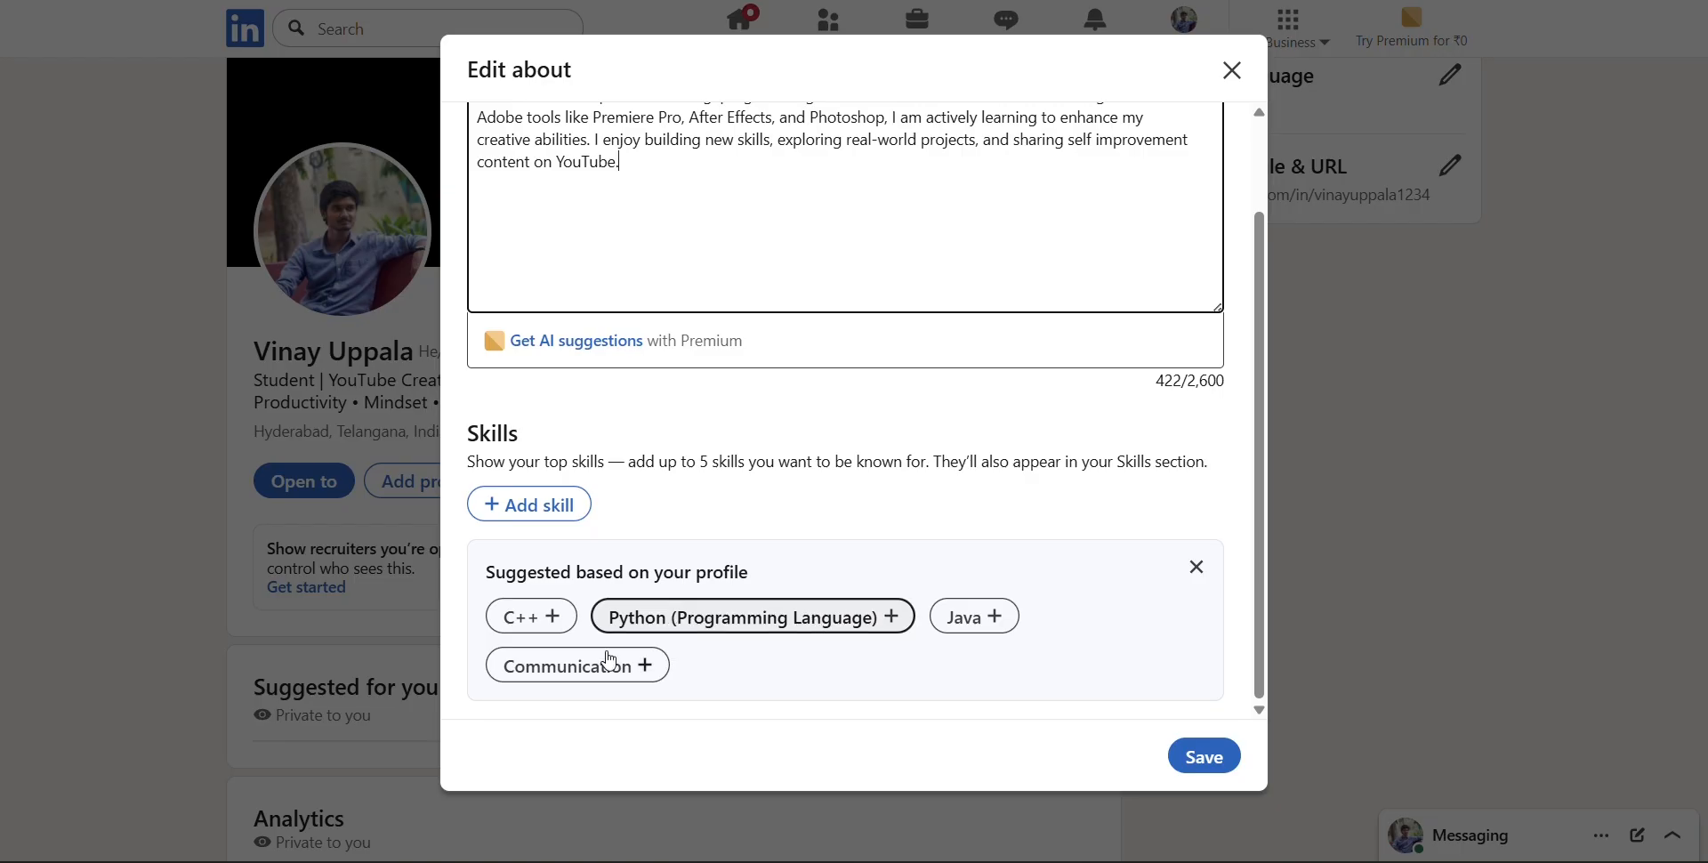
pyautogui.click(566, 632)
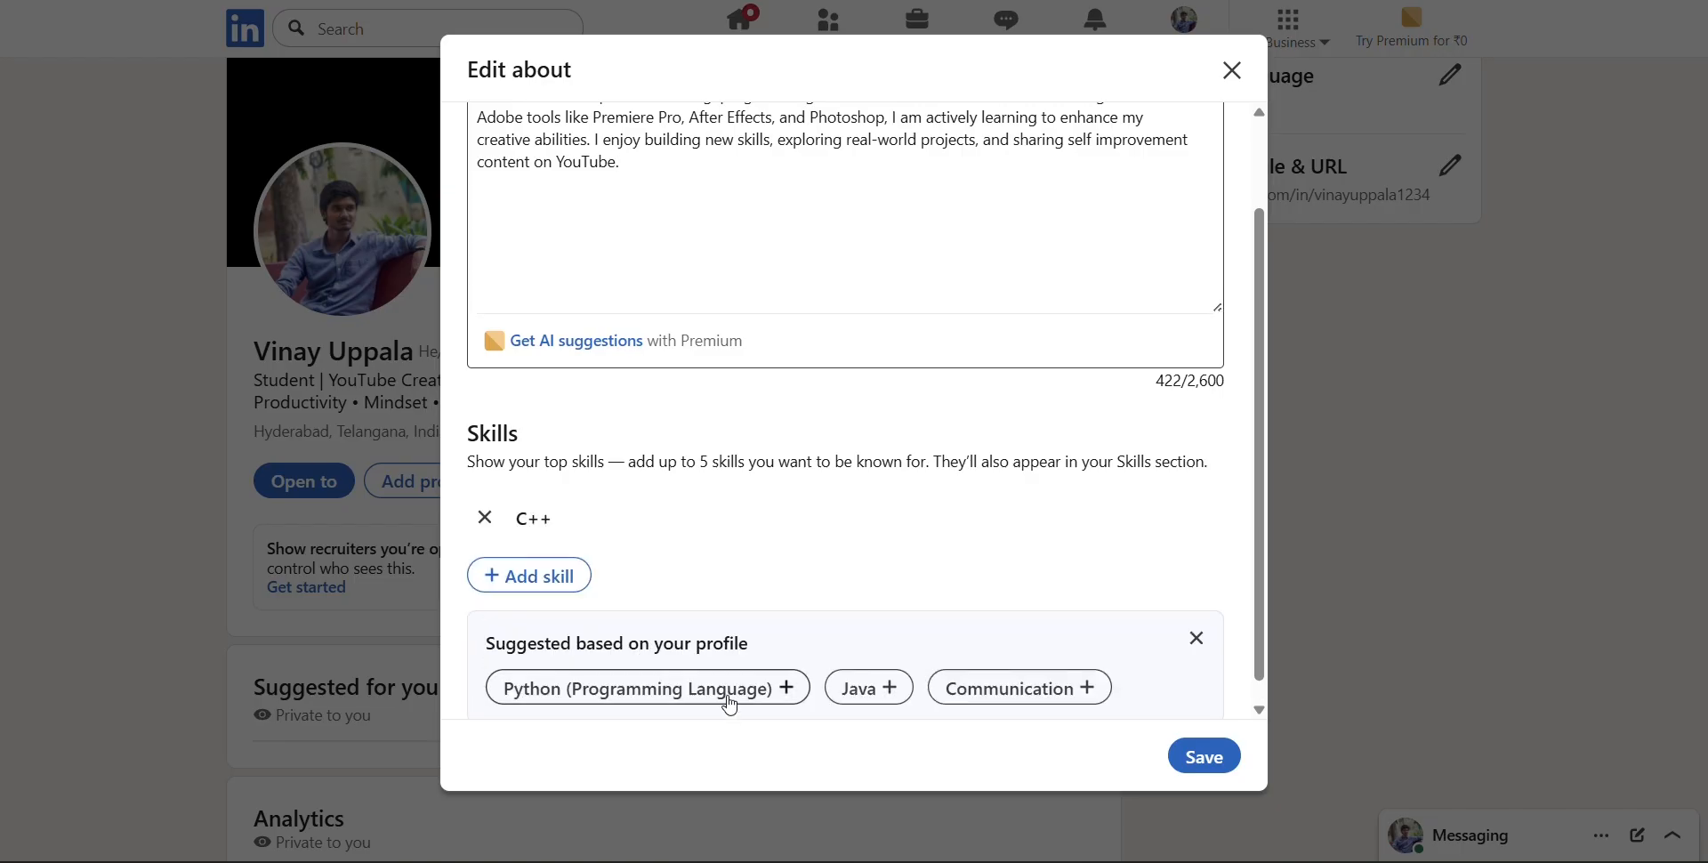
pyautogui.click(739, 685)
pyautogui.scroll(-1, 605, 663)
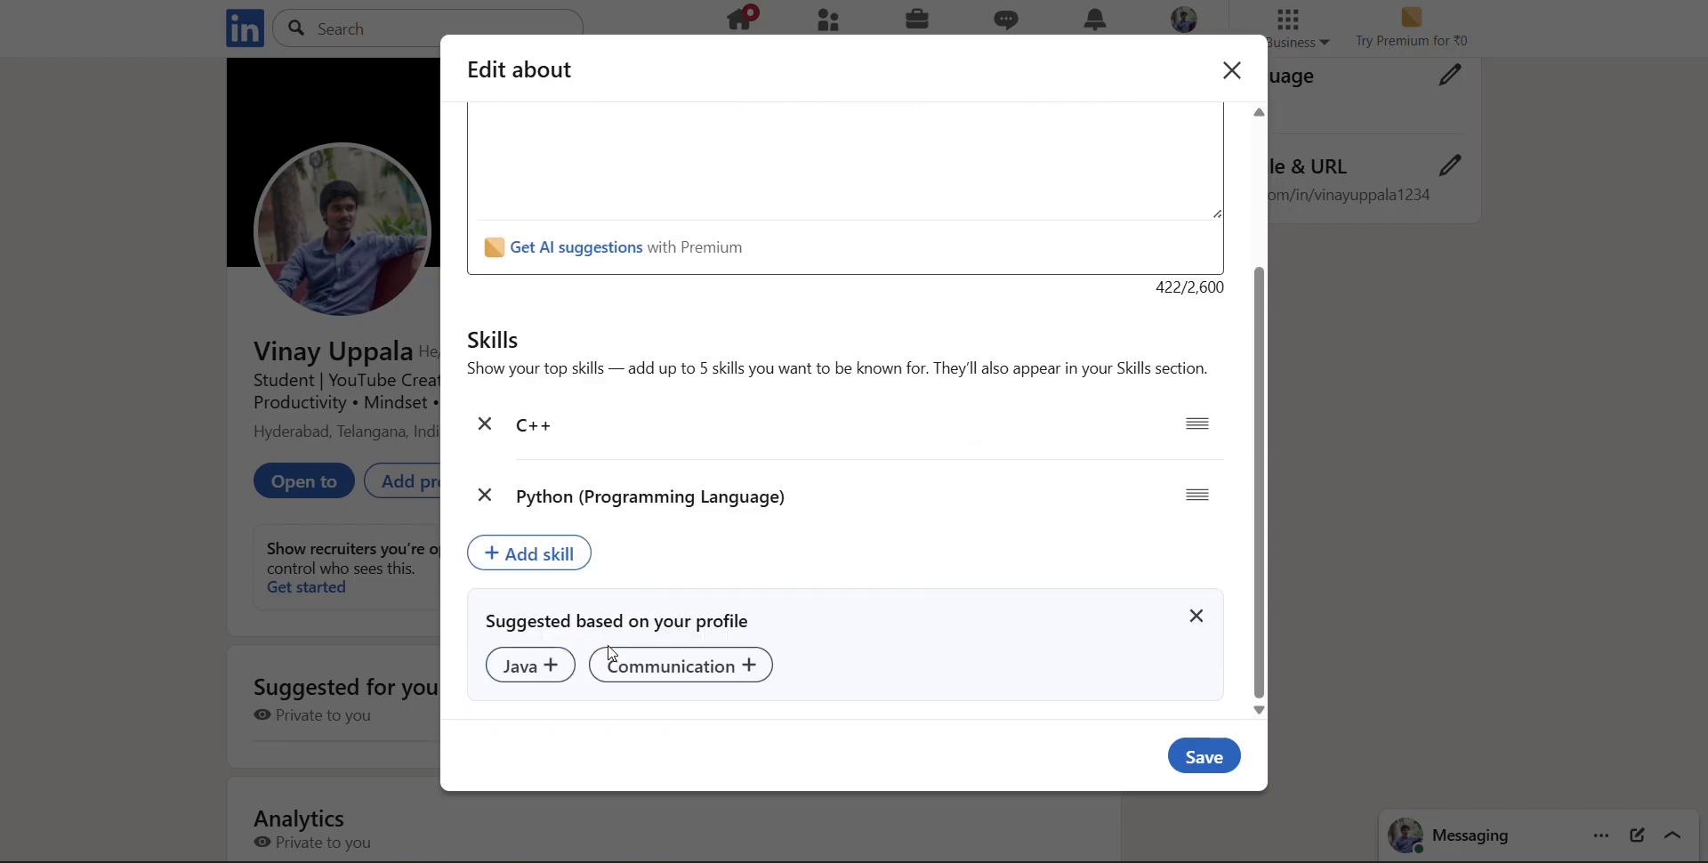
pyautogui.click(553, 666)
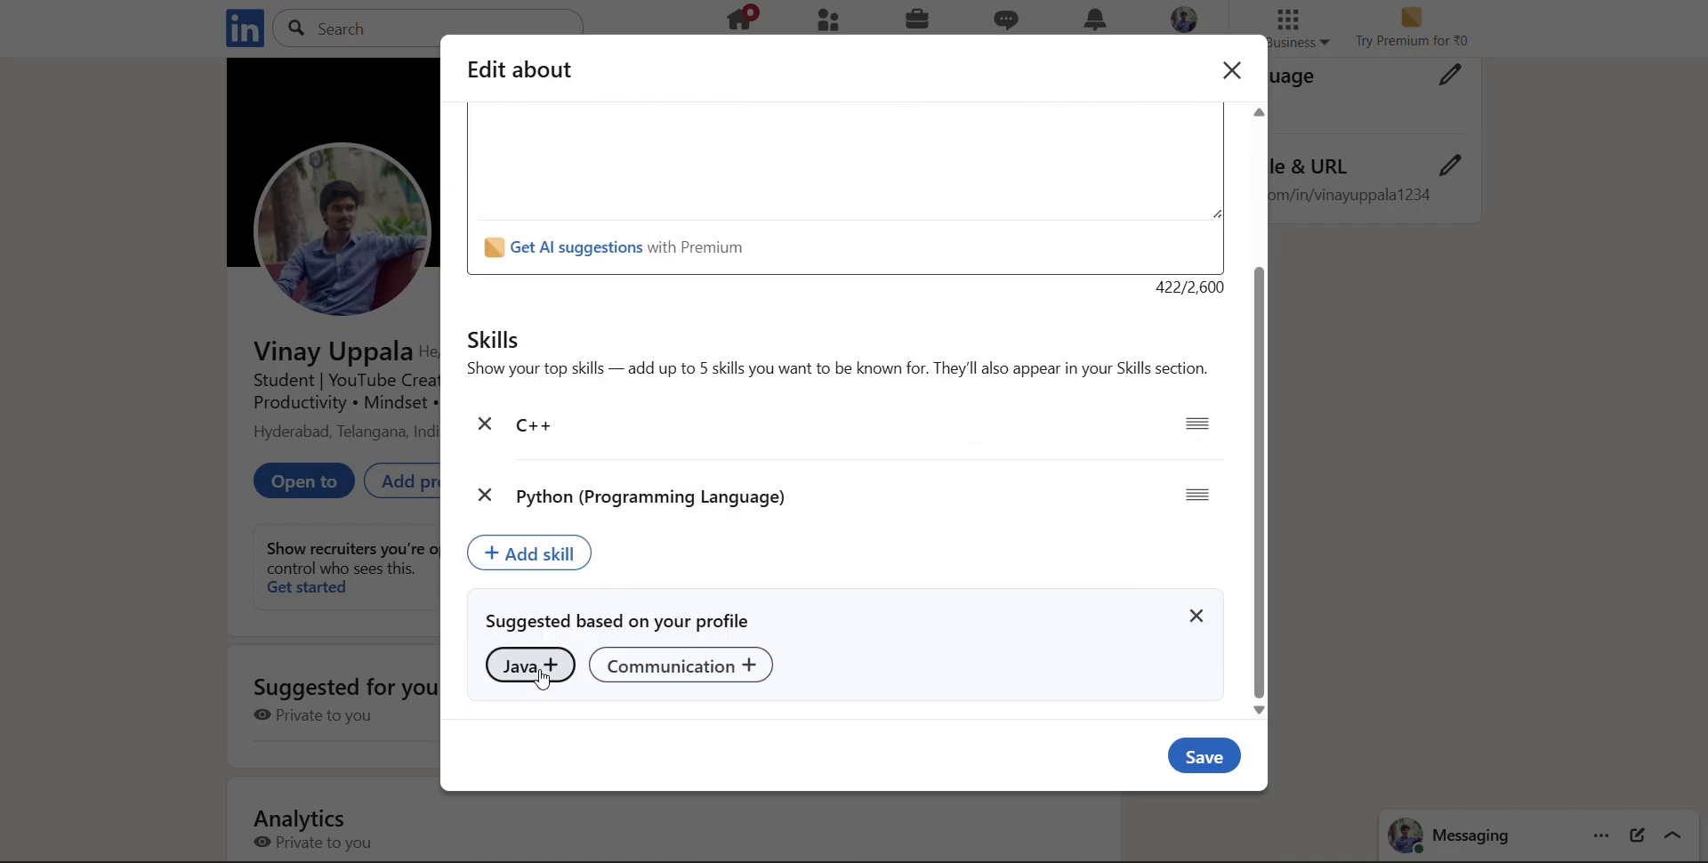
pyautogui.click(623, 677)
pyautogui.click(1203, 756)
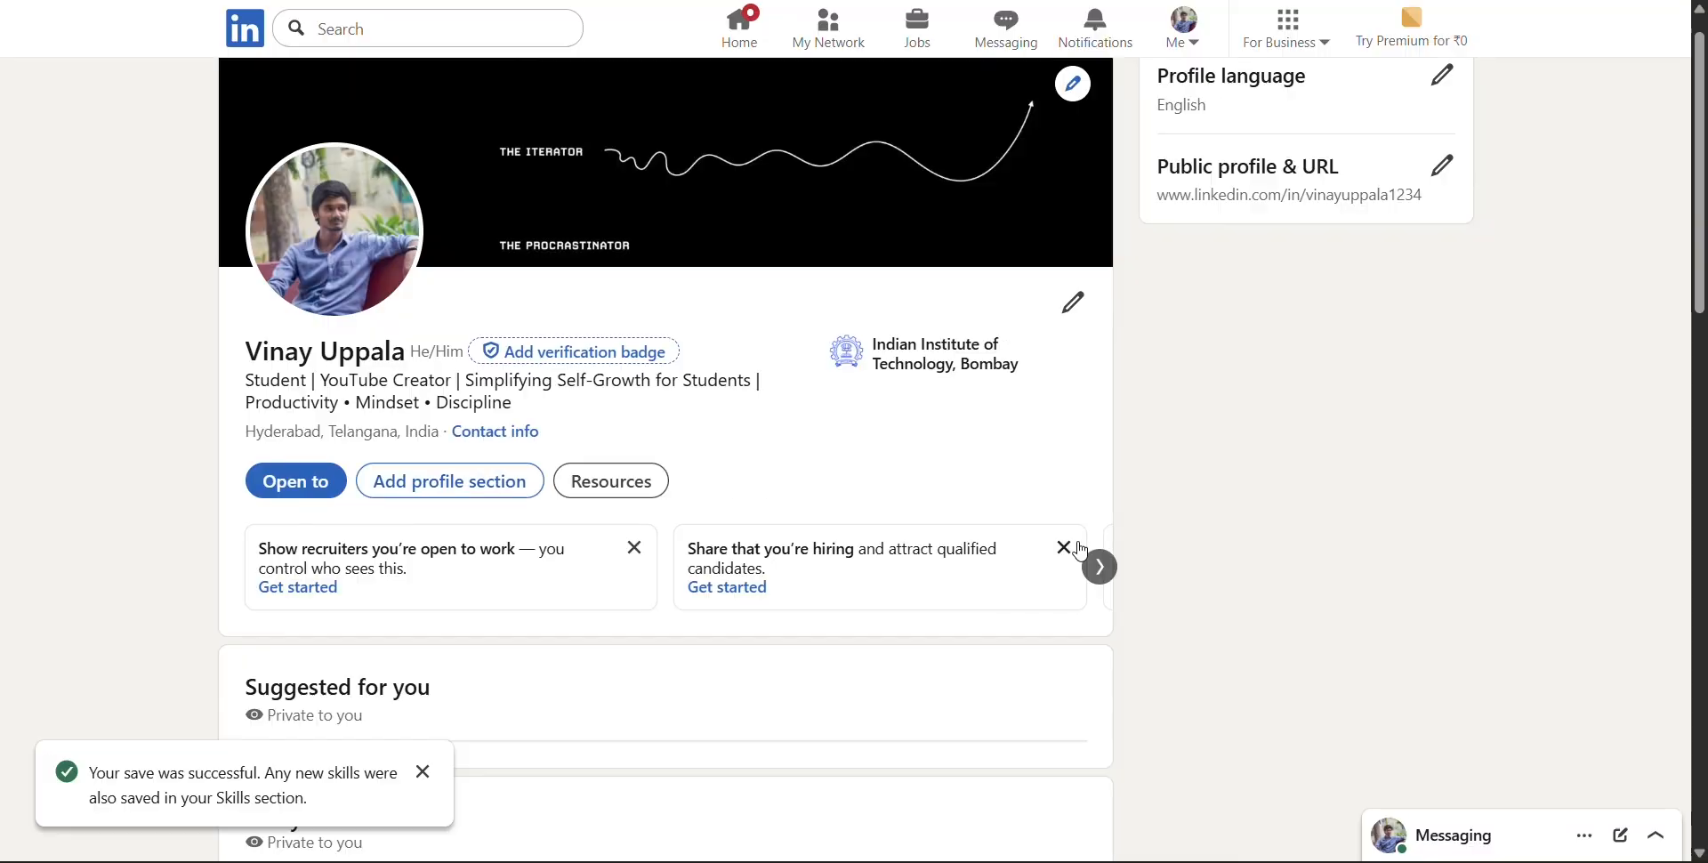
# Reload the profile page and open the recommended form for adding a license or certification
pyautogui.scroll(-2, 883, 467)
pyautogui.scroll(3, 880, 466)
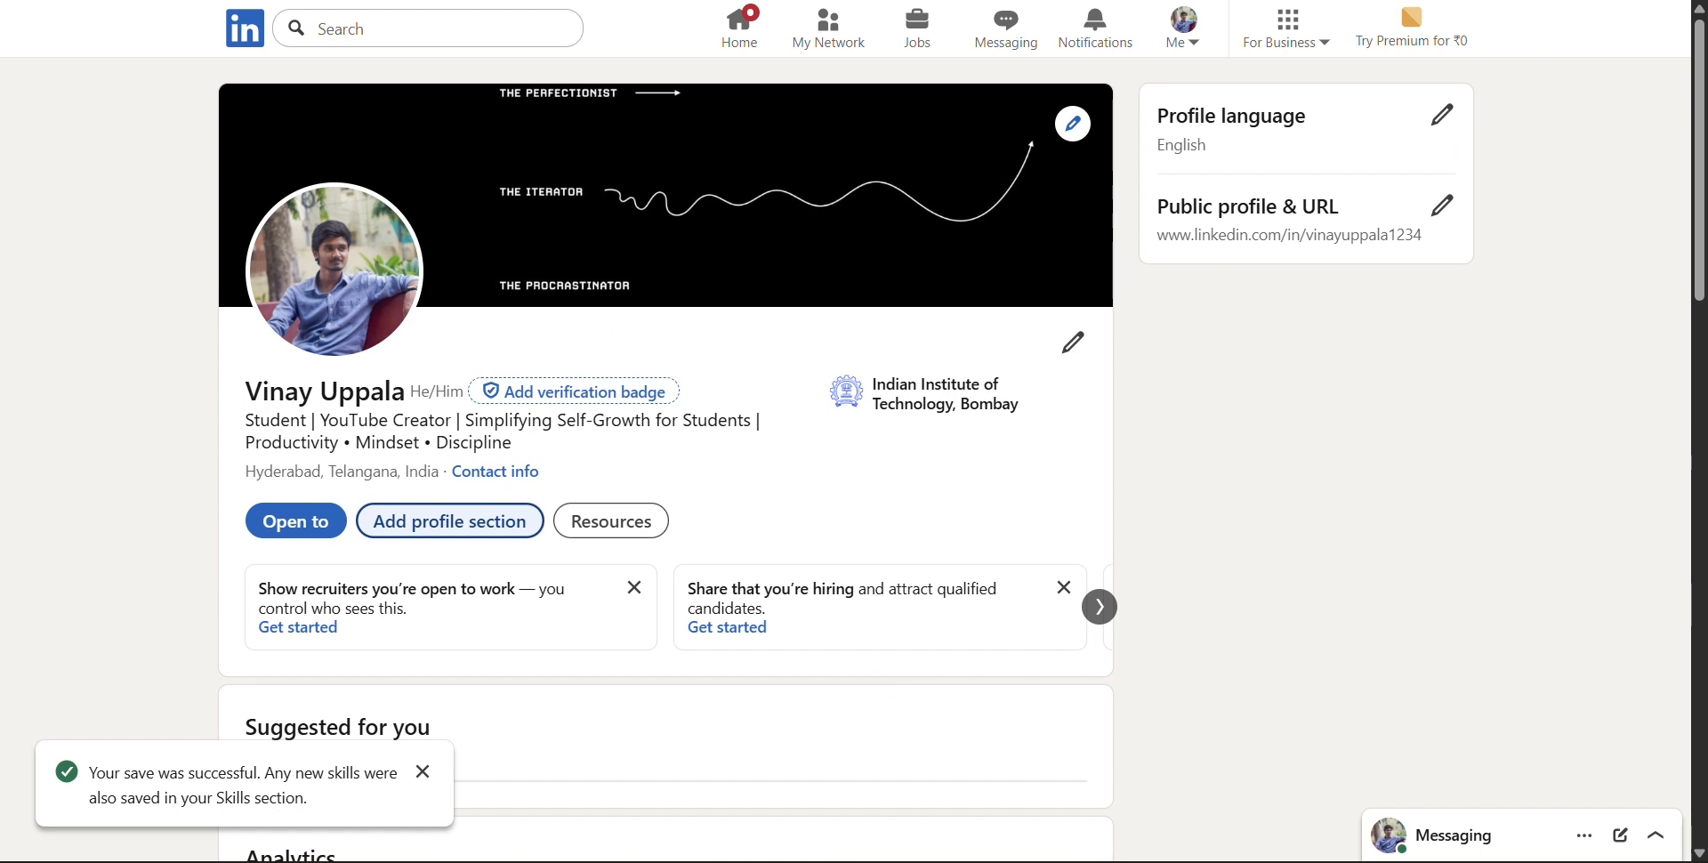
pyautogui.press('F5')
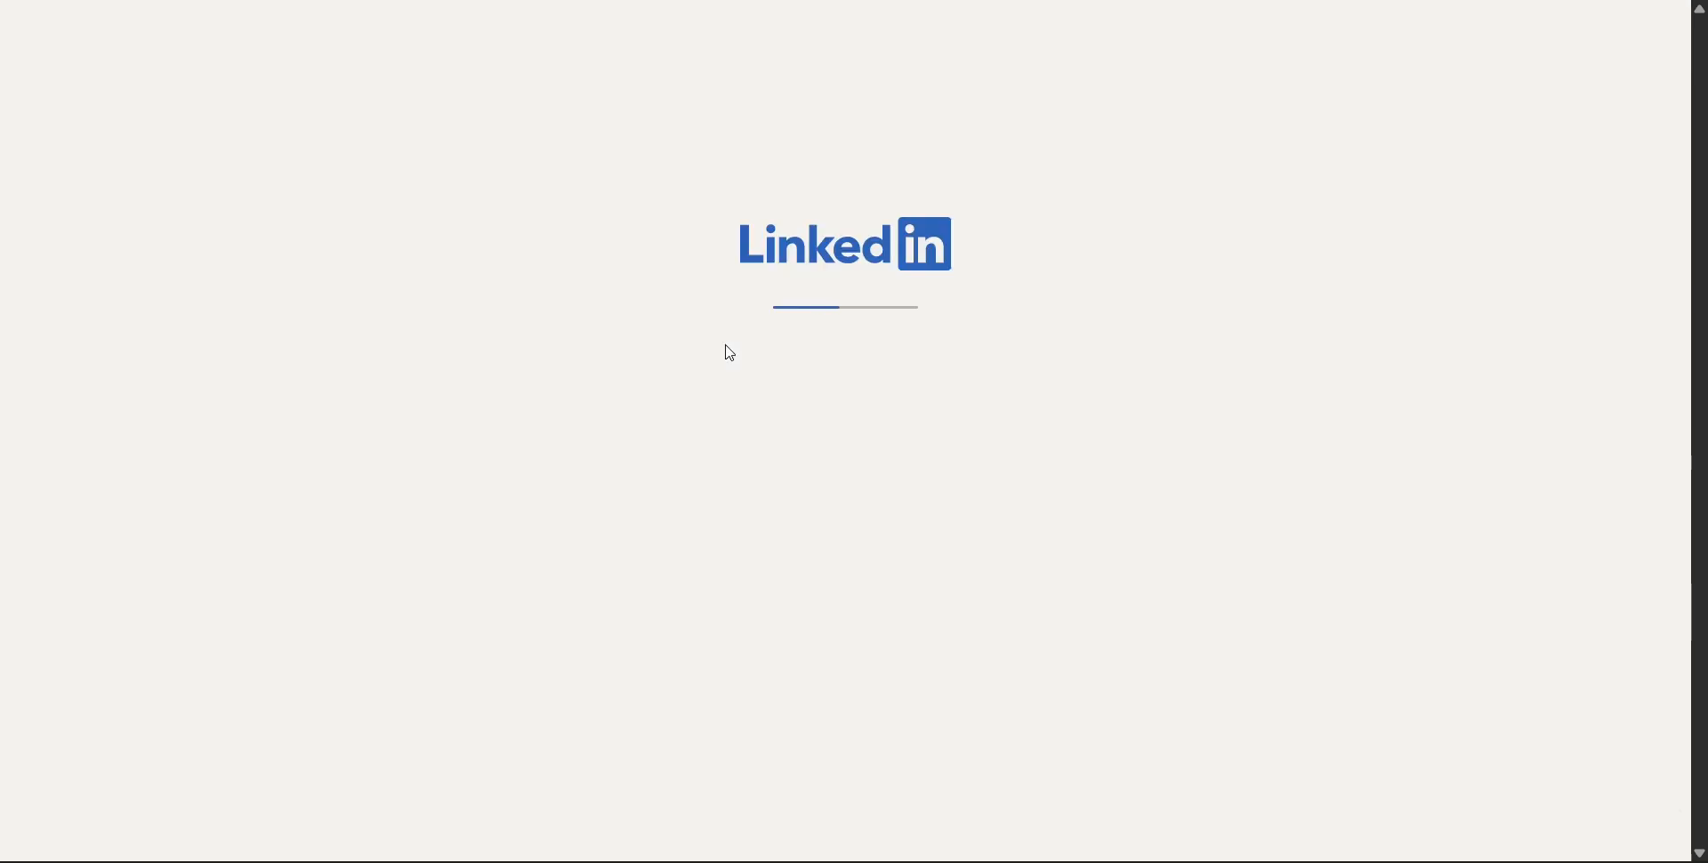
pyautogui.scroll(-2, 730, 352)
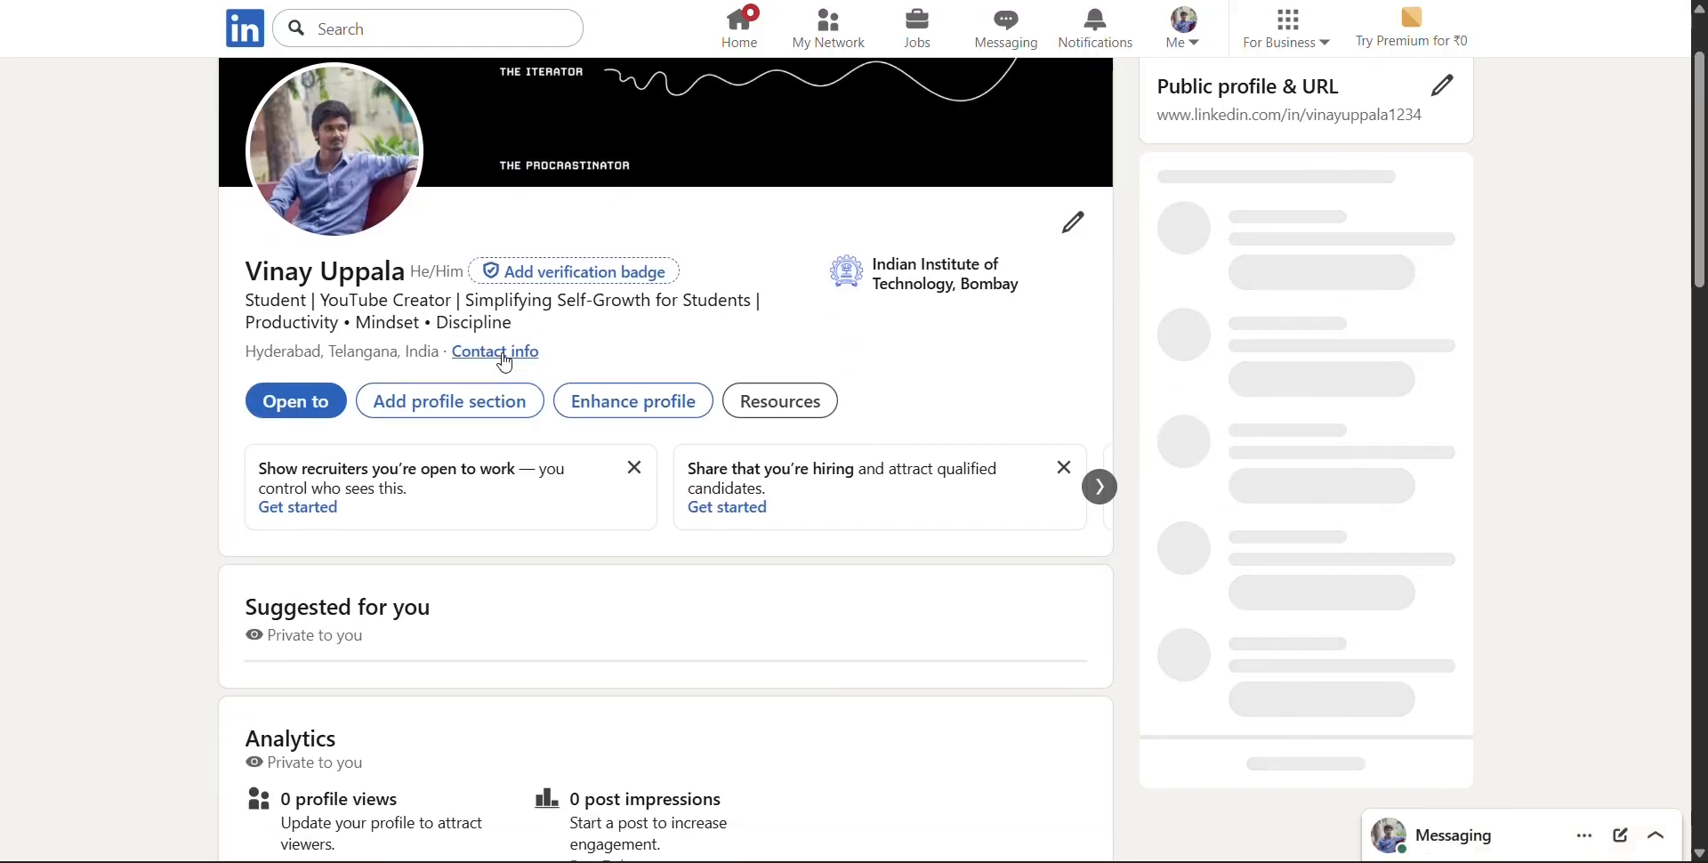
pyautogui.scroll(2, 688, 389)
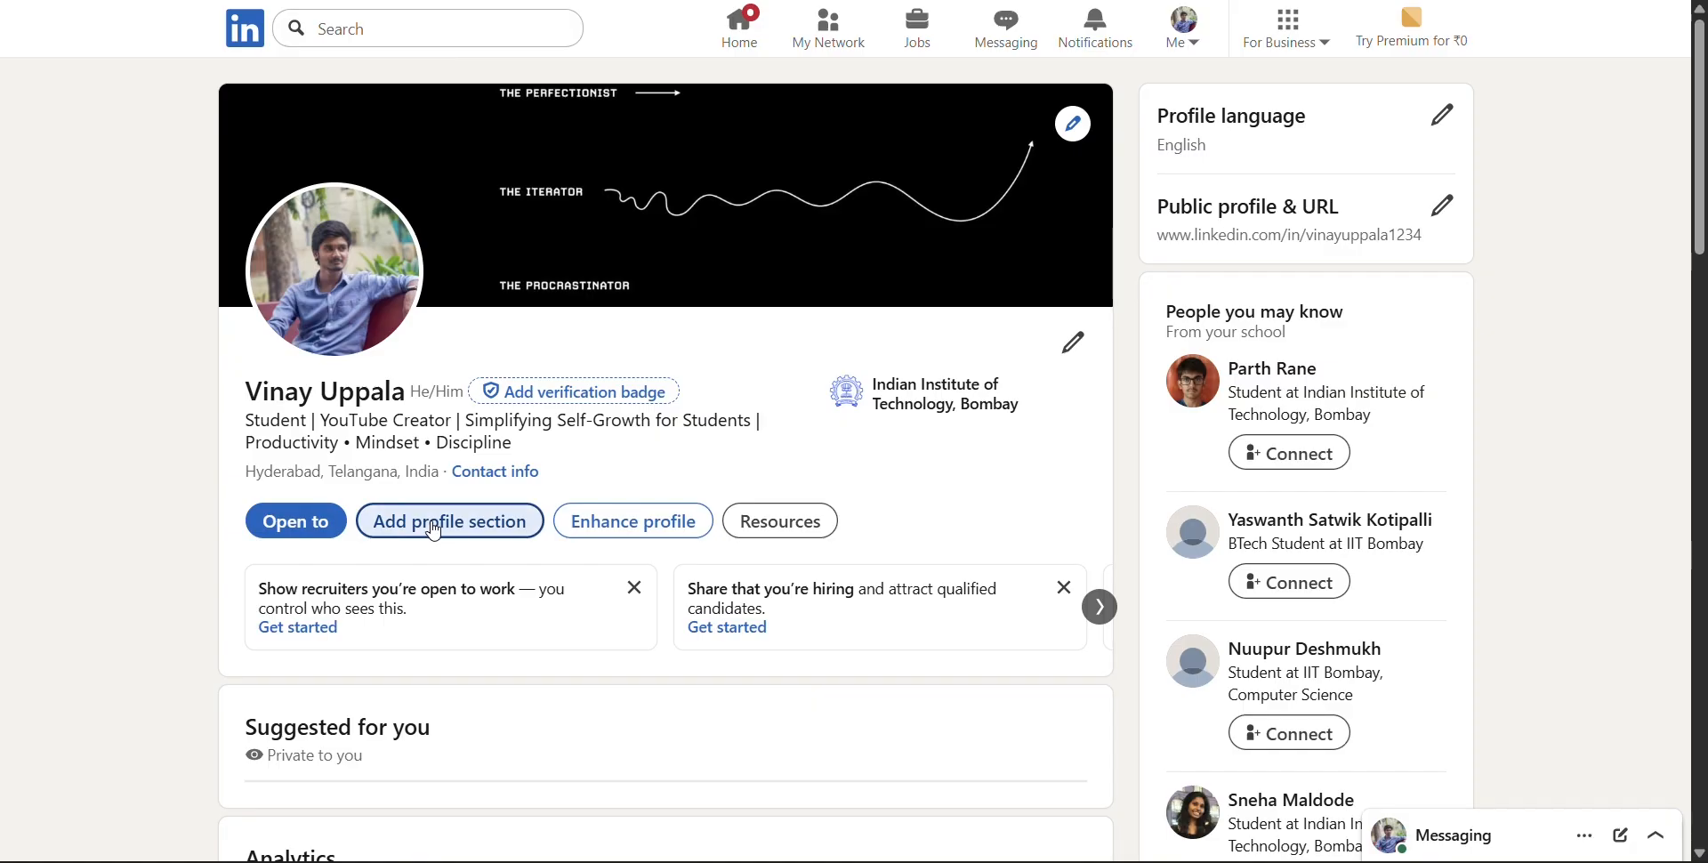
pyautogui.click(433, 526)
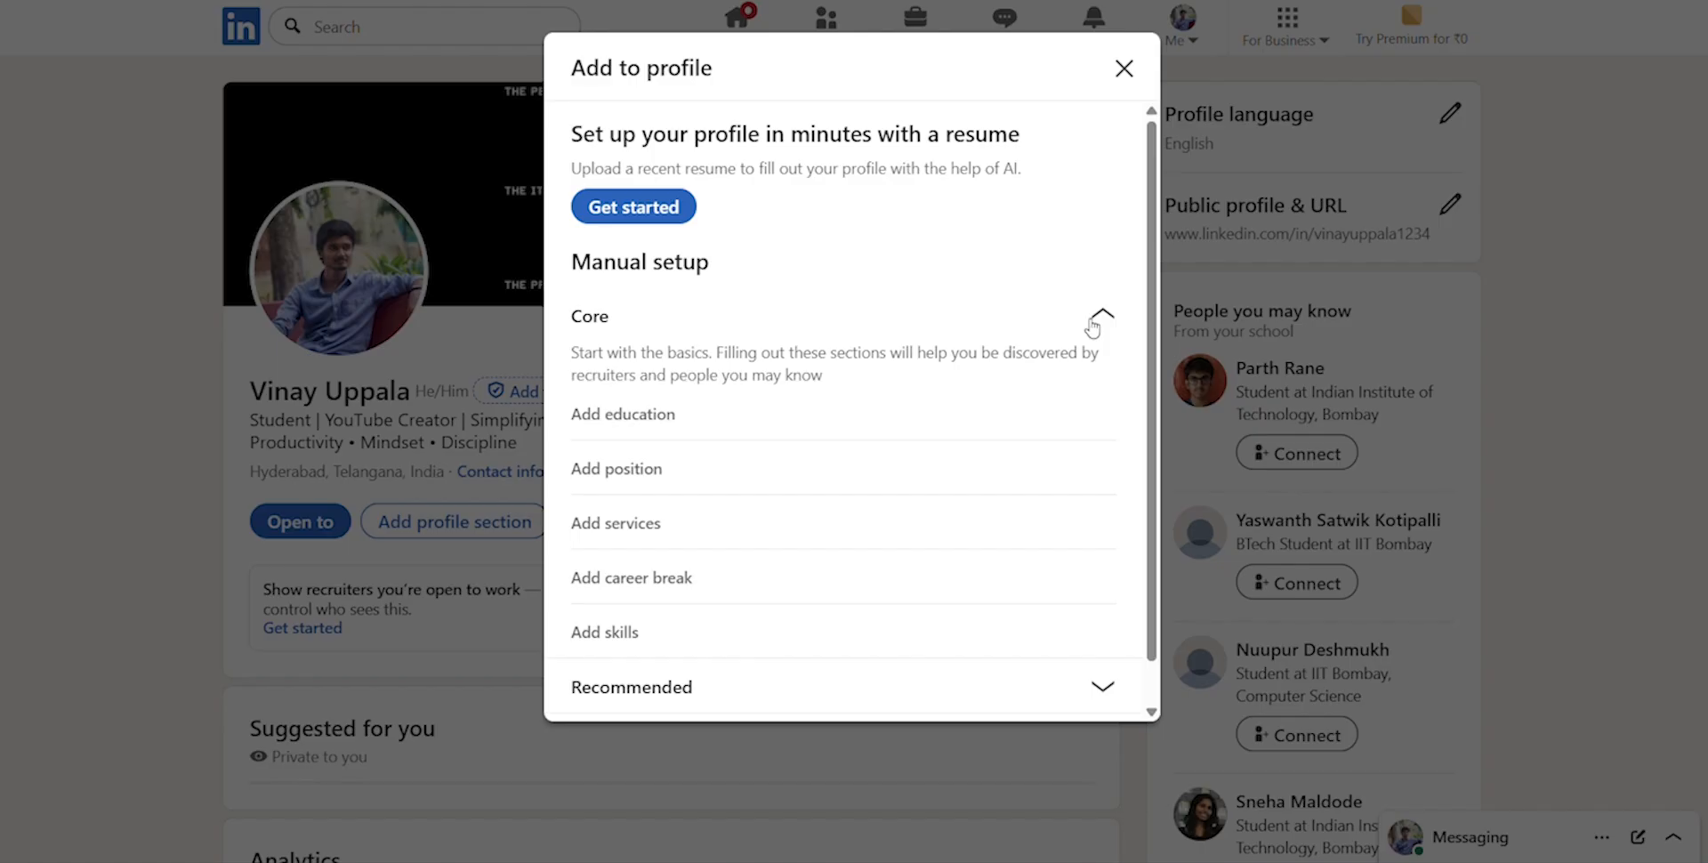
pyautogui.click(1112, 319)
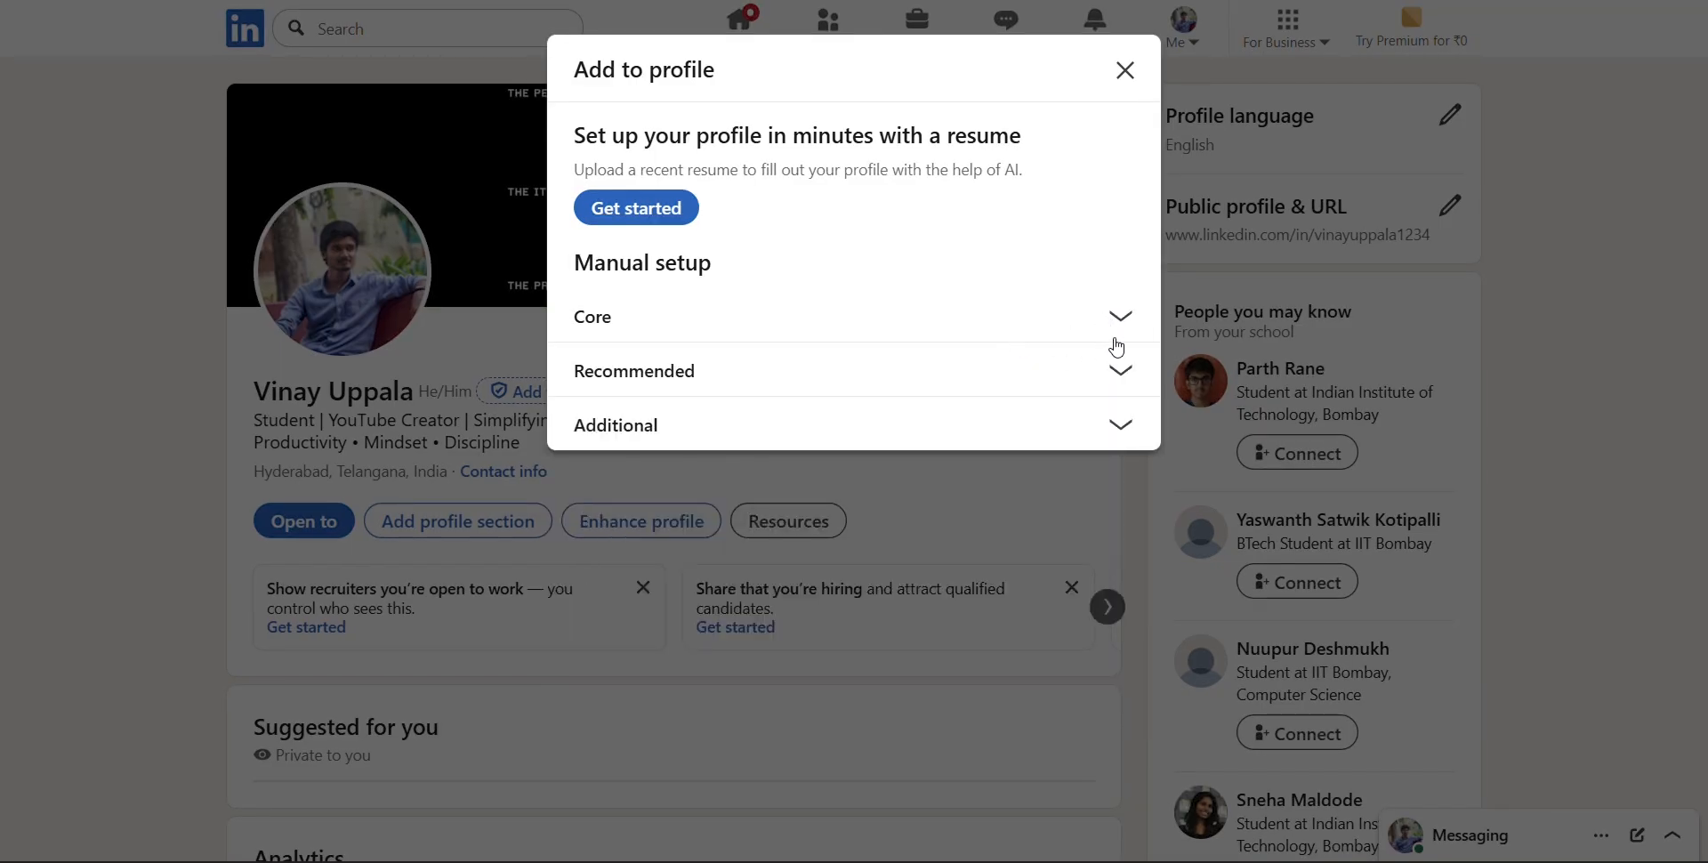
pyautogui.click(1117, 368)
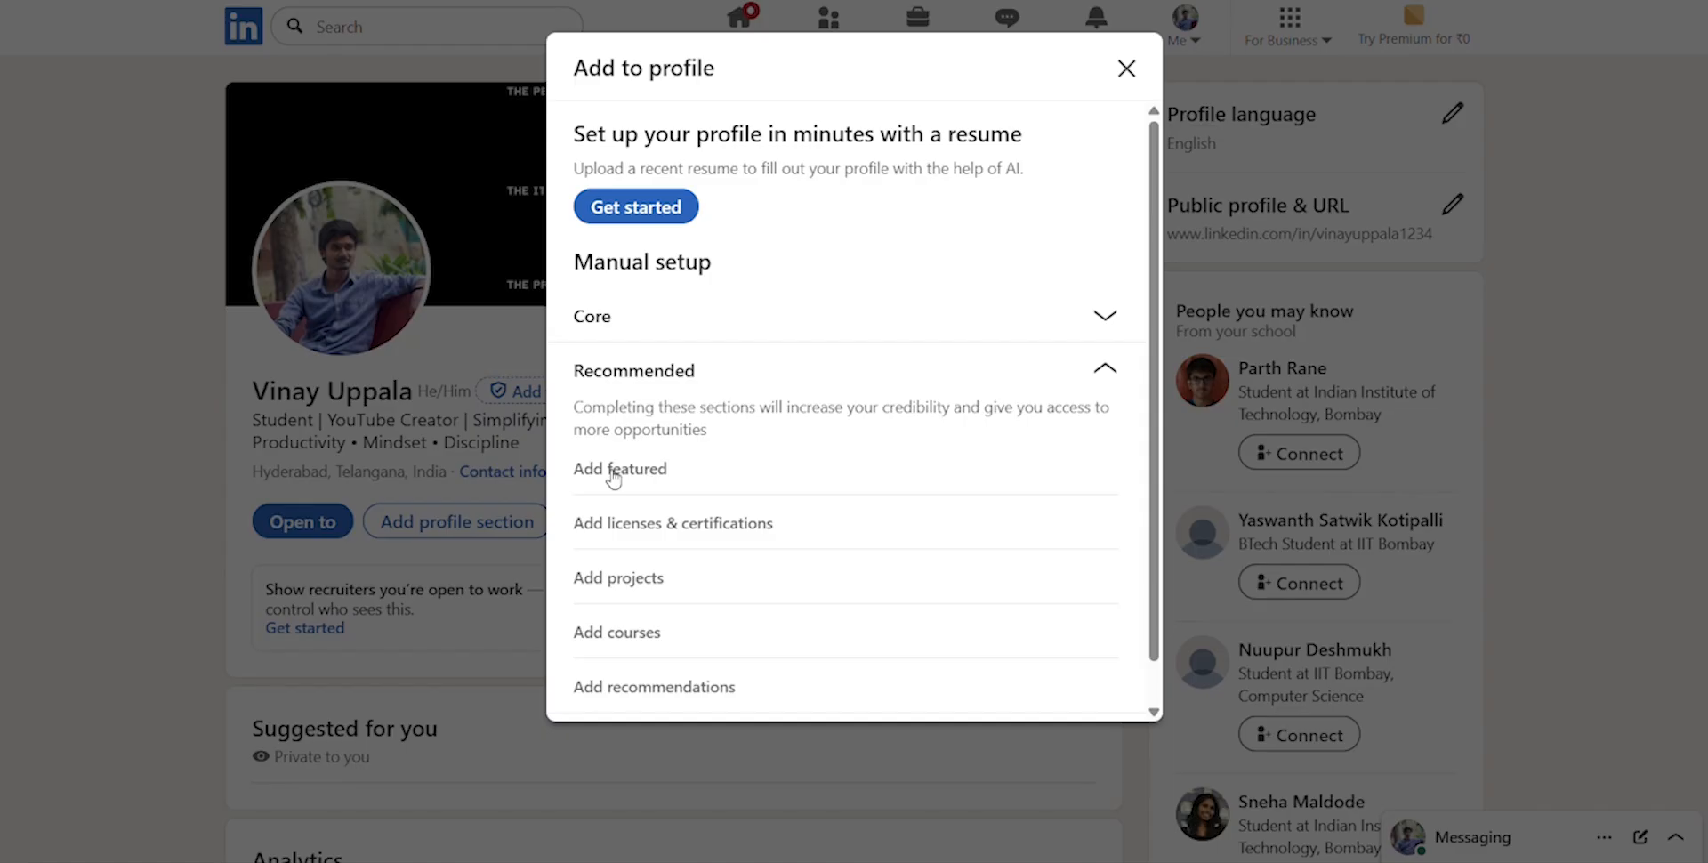
pyautogui.click(640, 523)
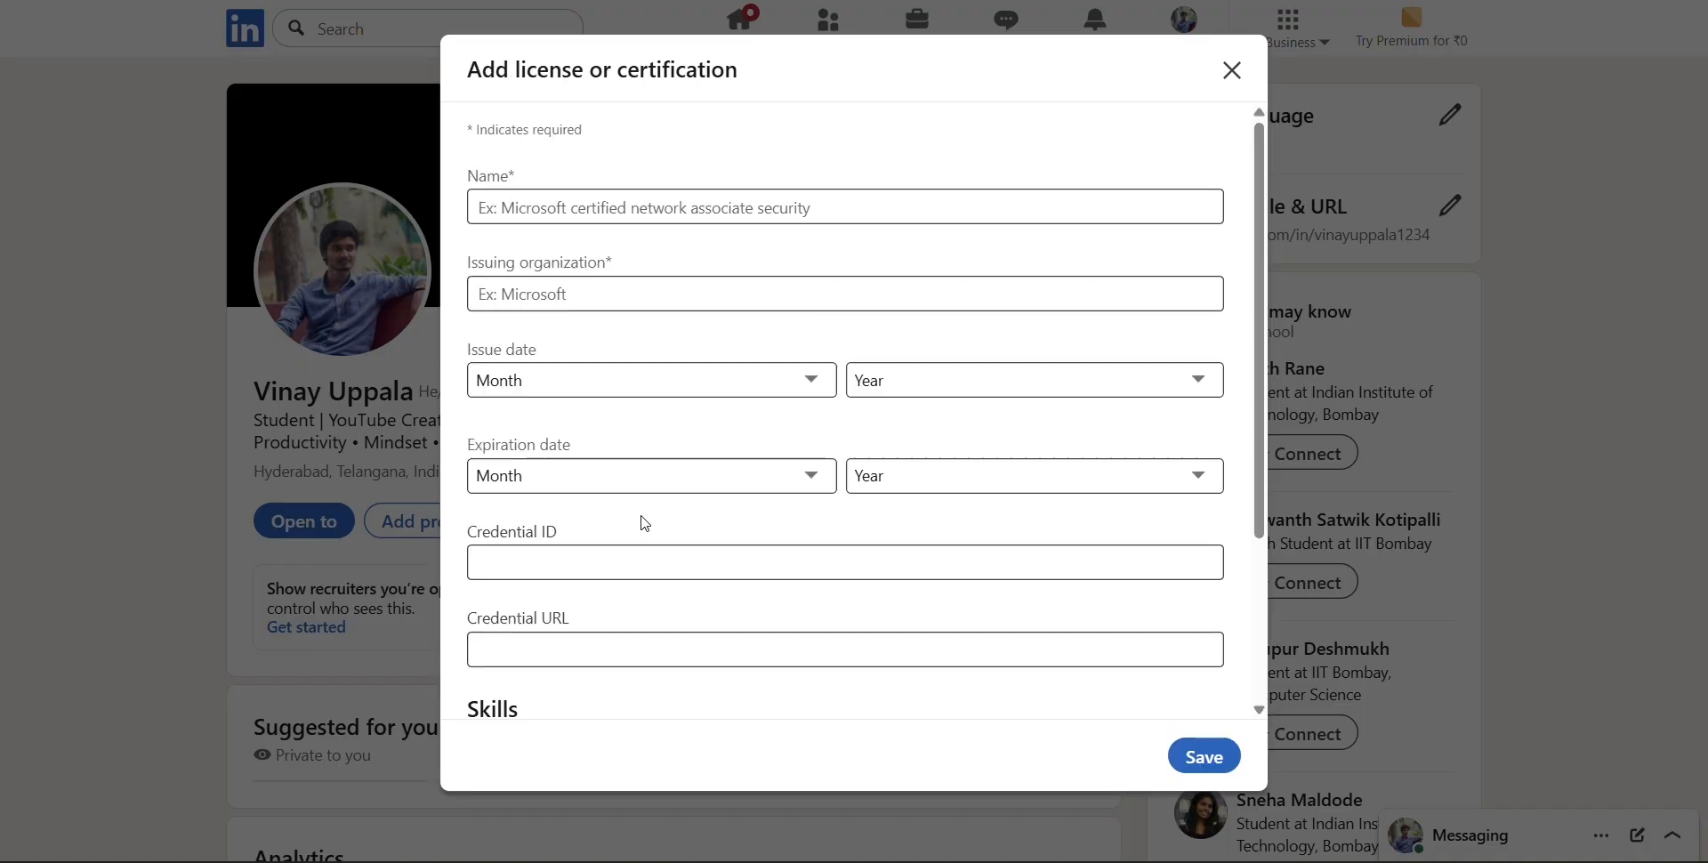
# Enter "Career Essentails in GEN AI" as the certification name and choose Microsoft as the issuing organization
pyautogui.click(659, 209)
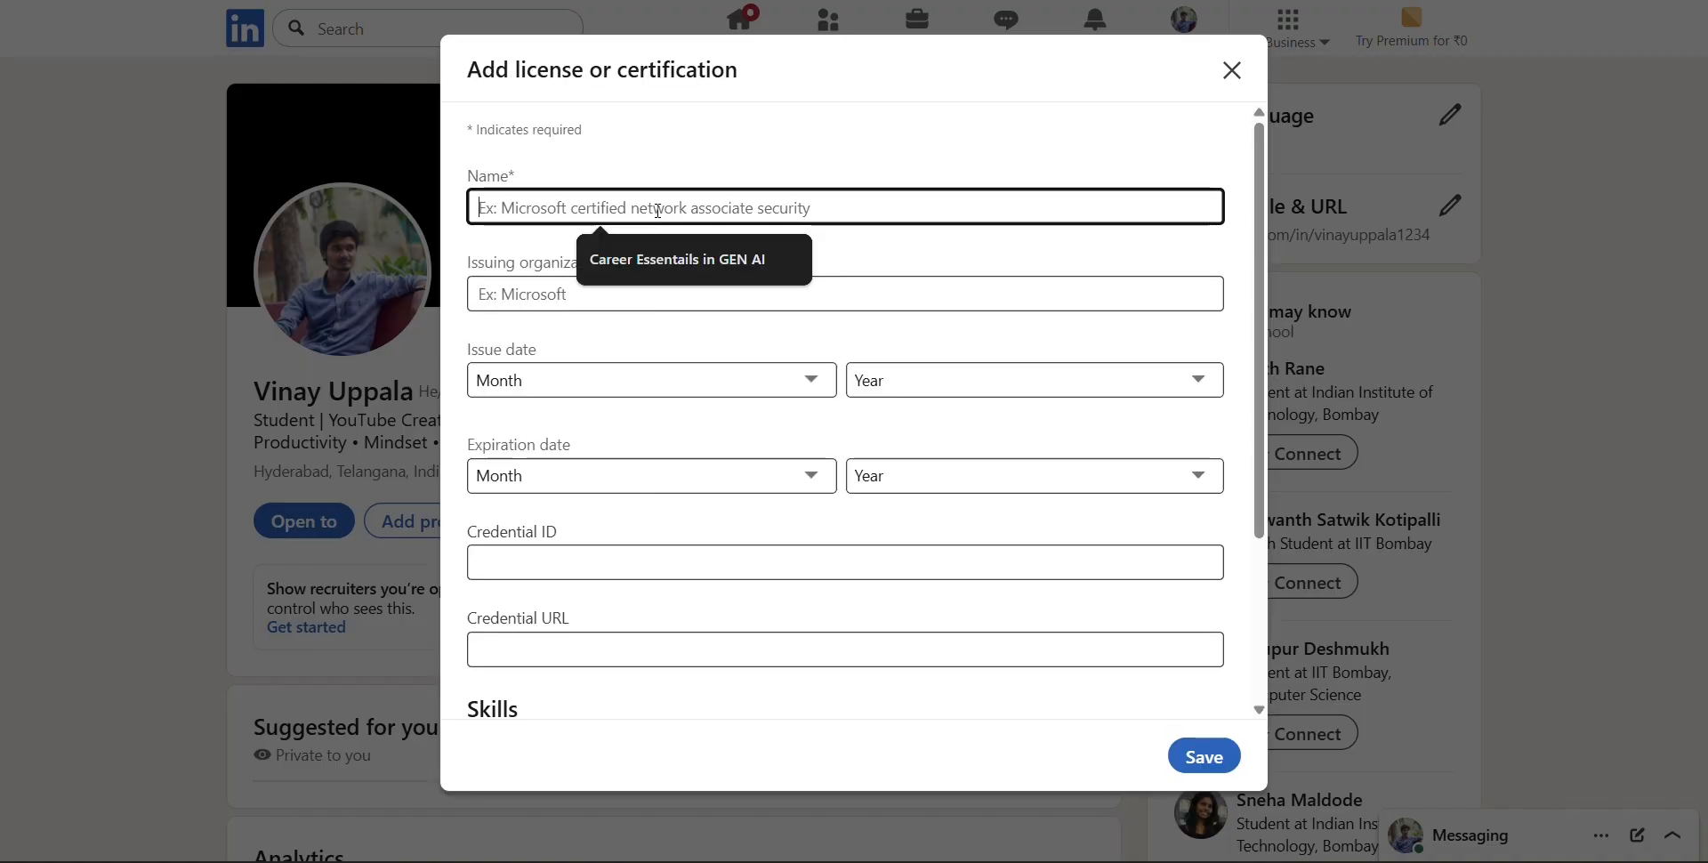
pyautogui.click(806, 150)
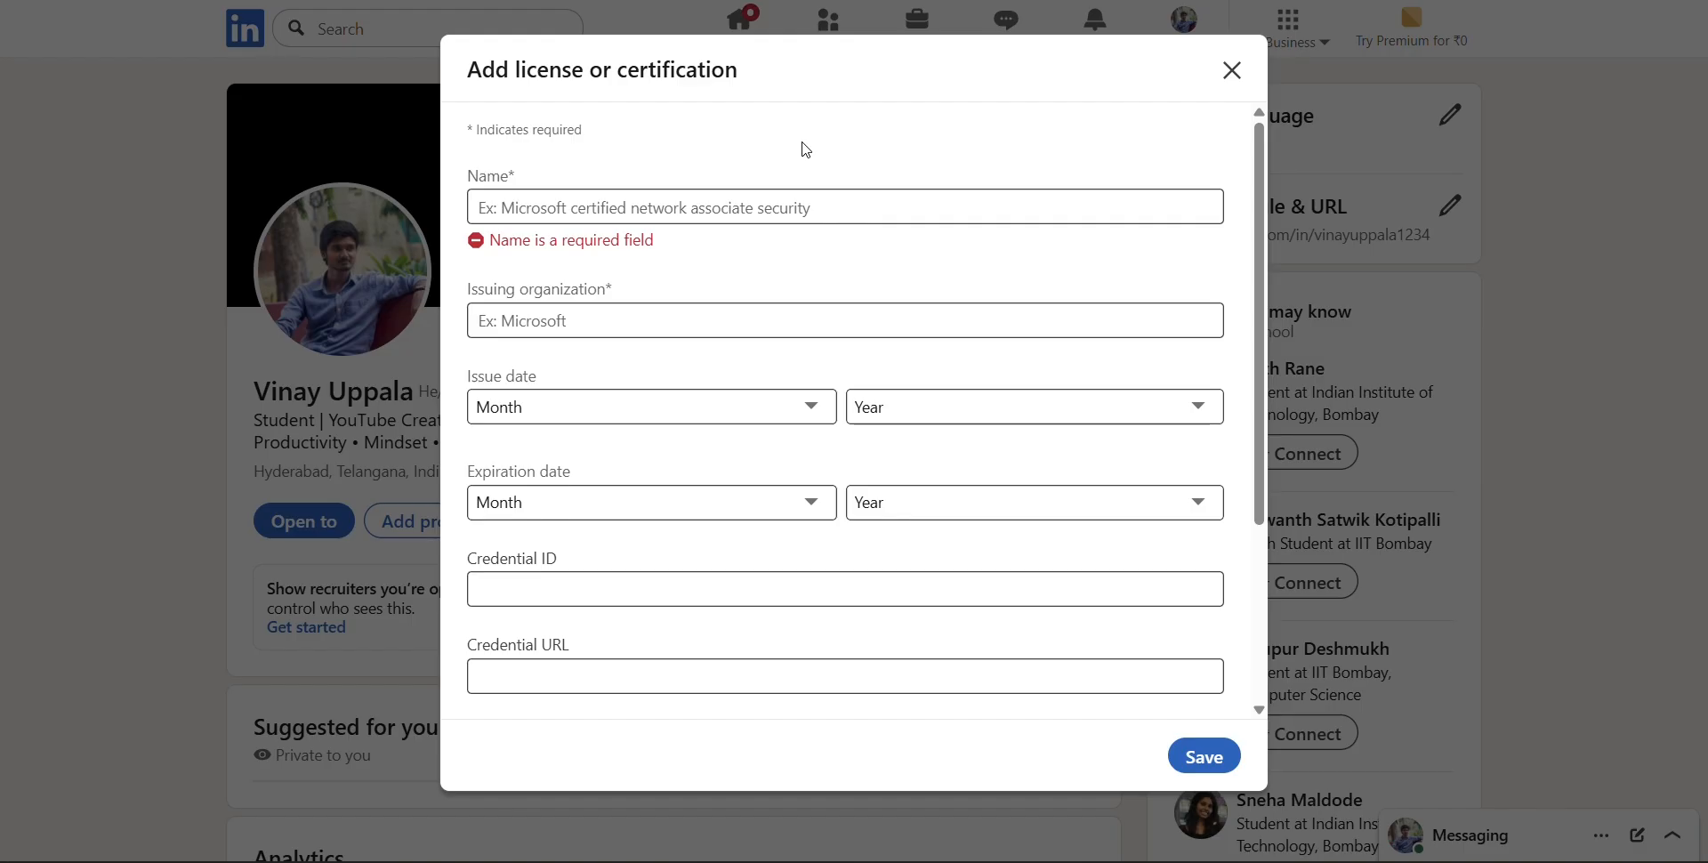
pyautogui.click(736, 207)
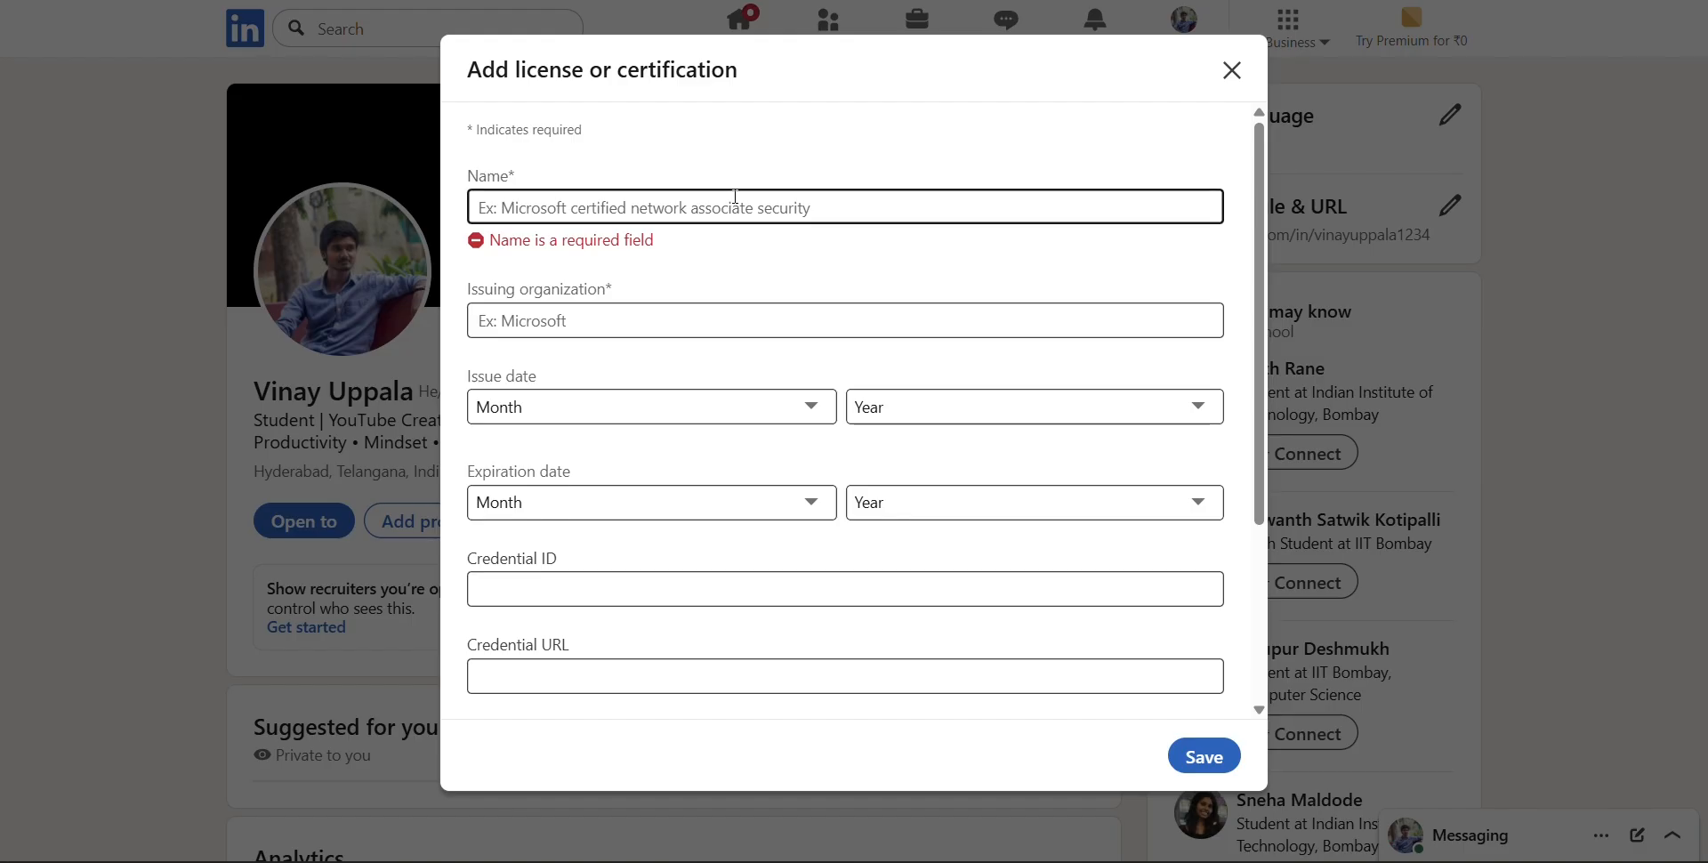
pyautogui.click(686, 163)
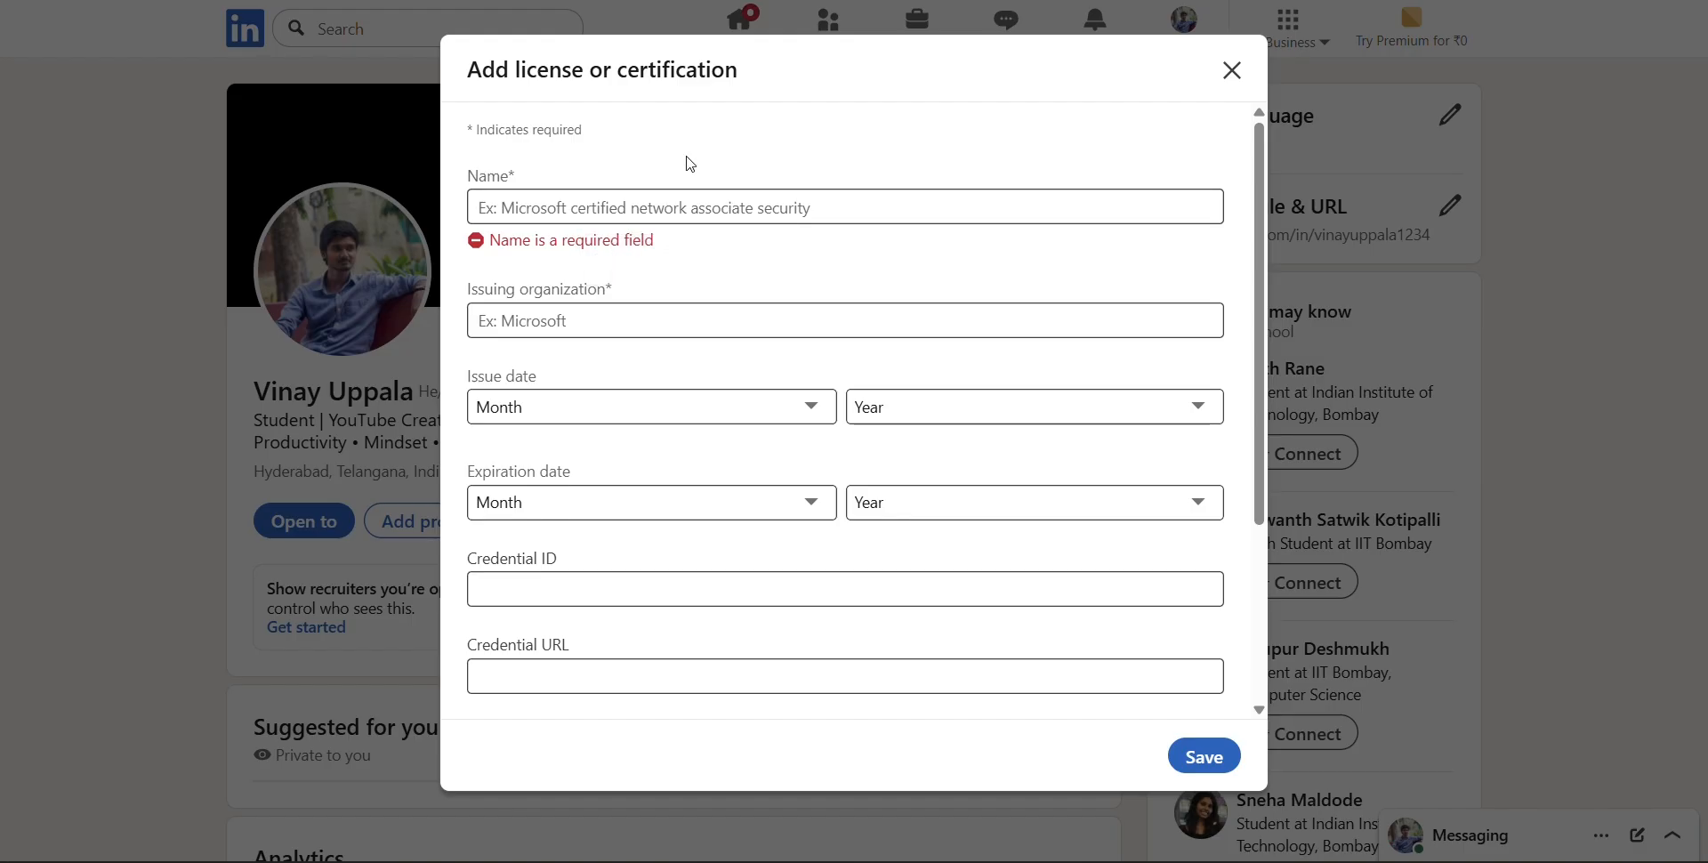
pyautogui.click(669, 218)
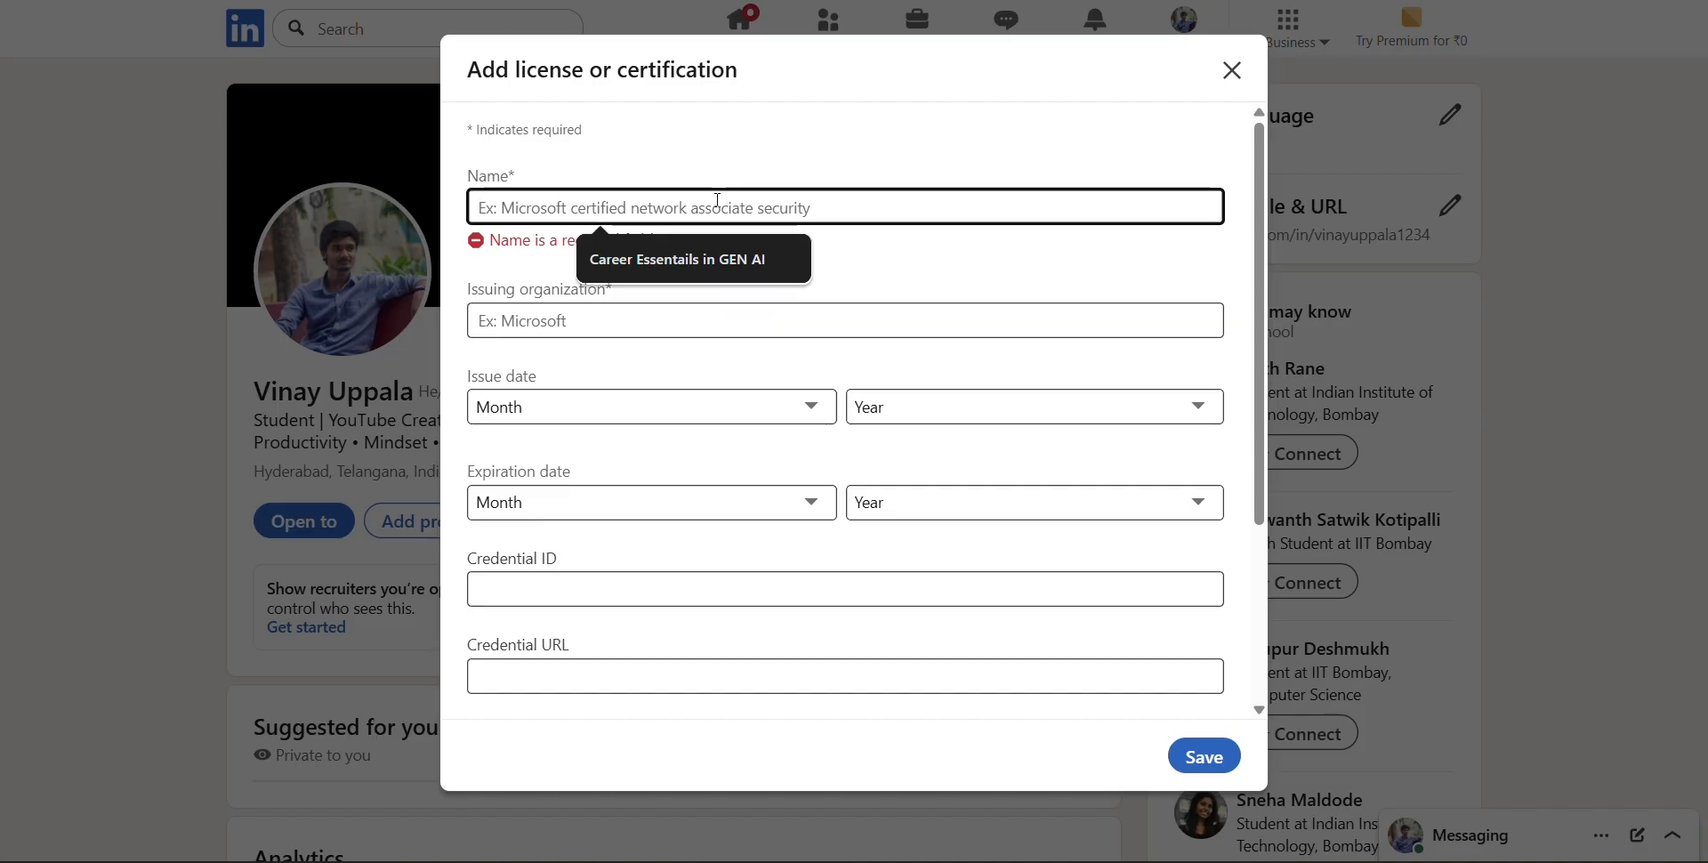
pyautogui.click(687, 249)
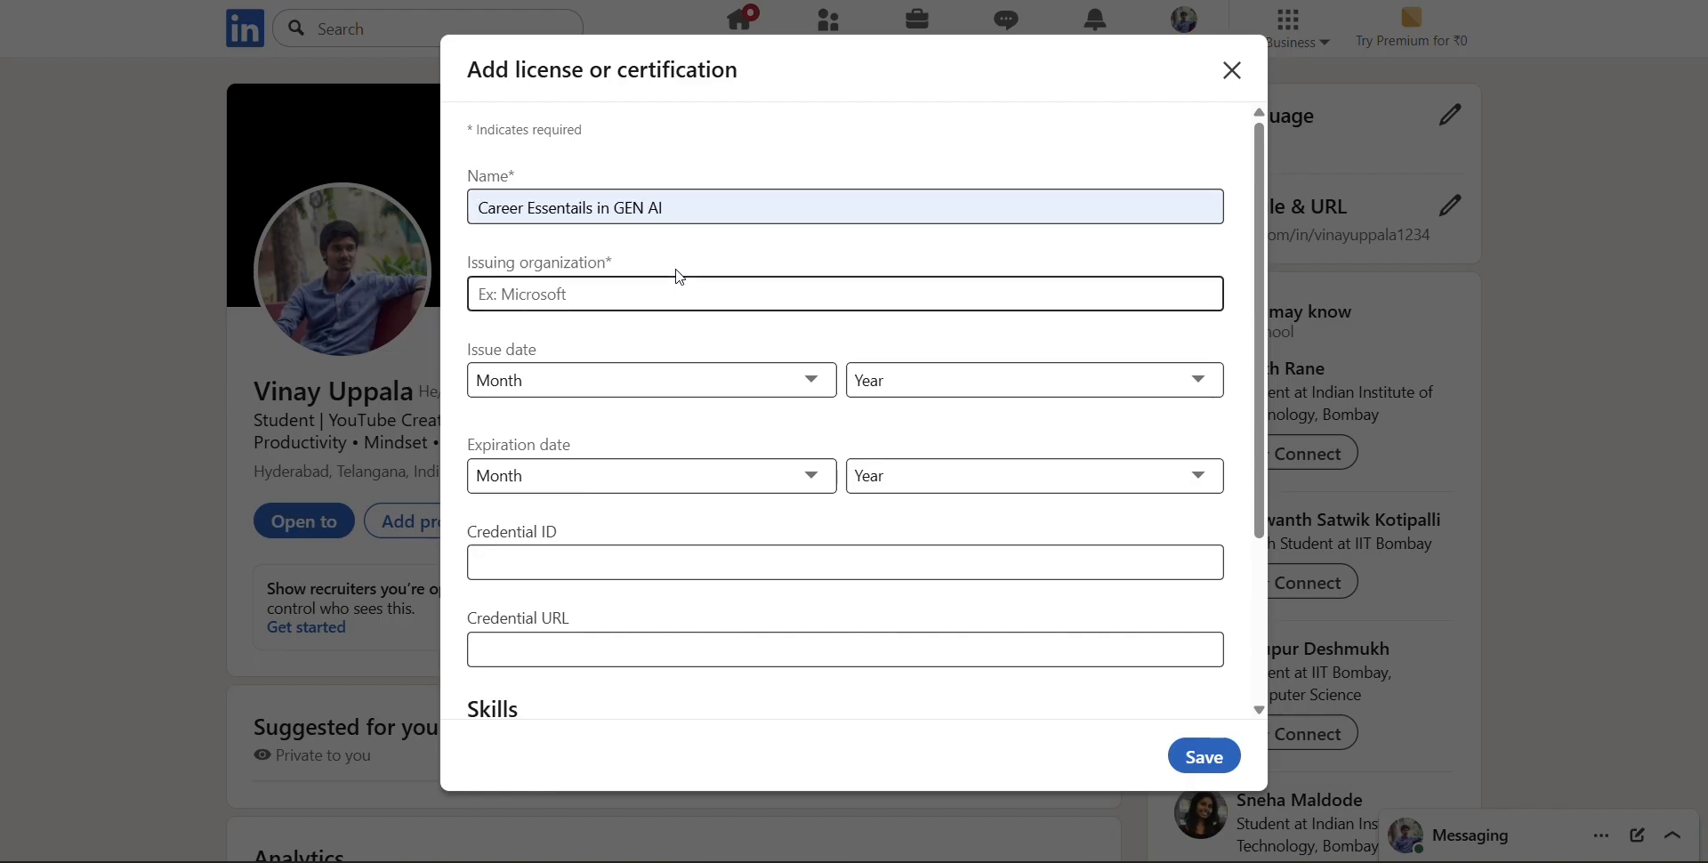
pyautogui.click(688, 306)
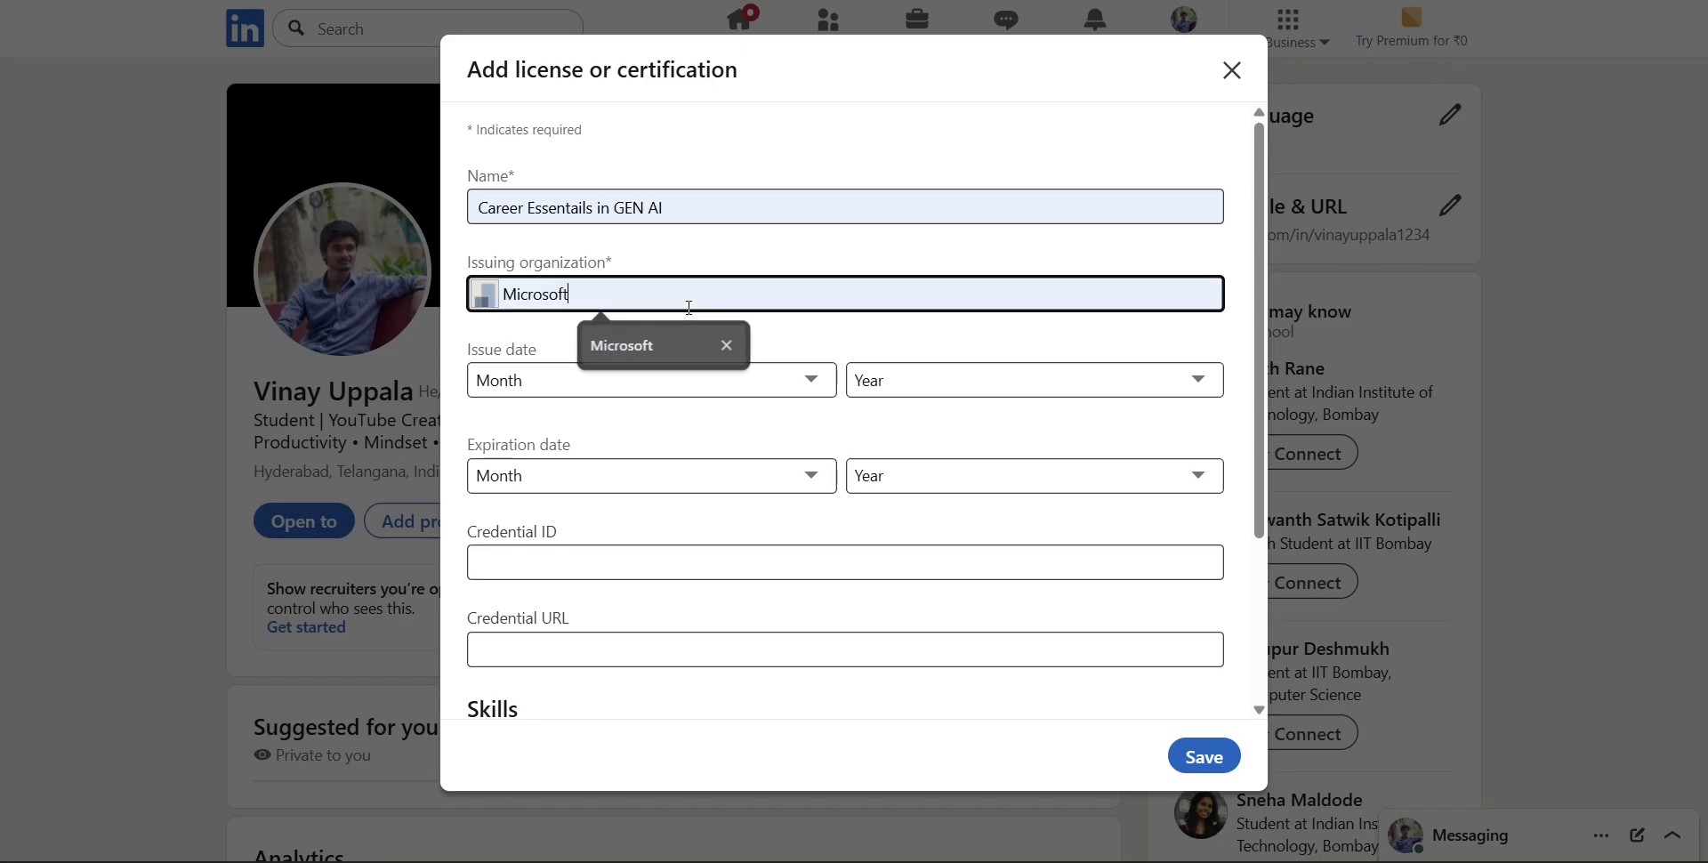
pyautogui.click(683, 343)
pyautogui.click(690, 344)
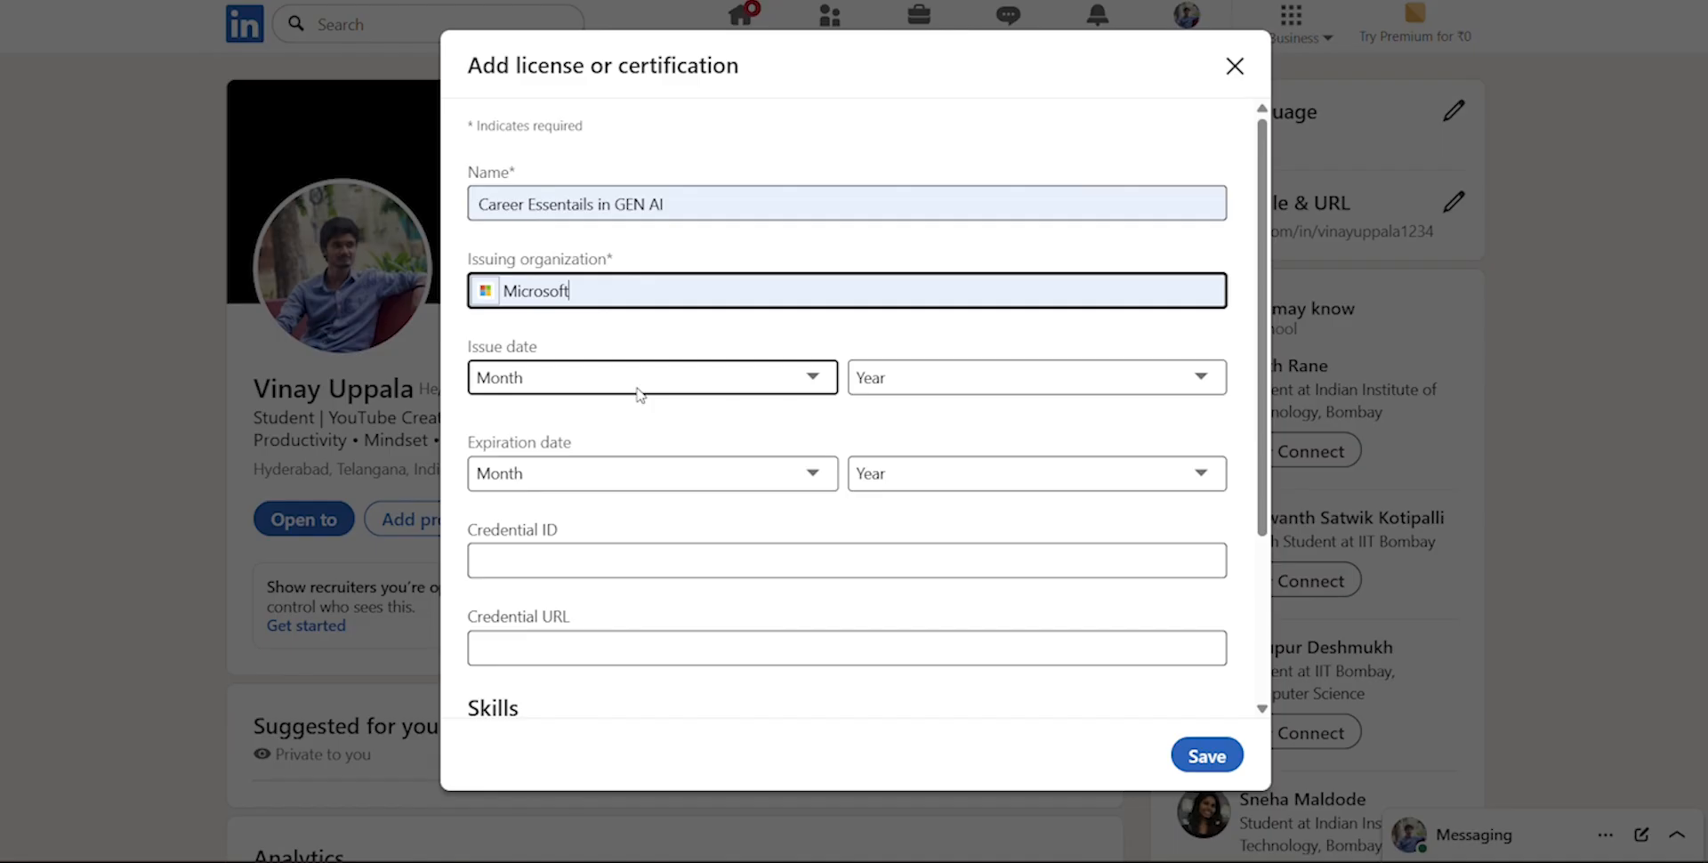
# Set the certification's issue date to April 2023 and its expiration date to May 2024
pyautogui.click(638, 395)
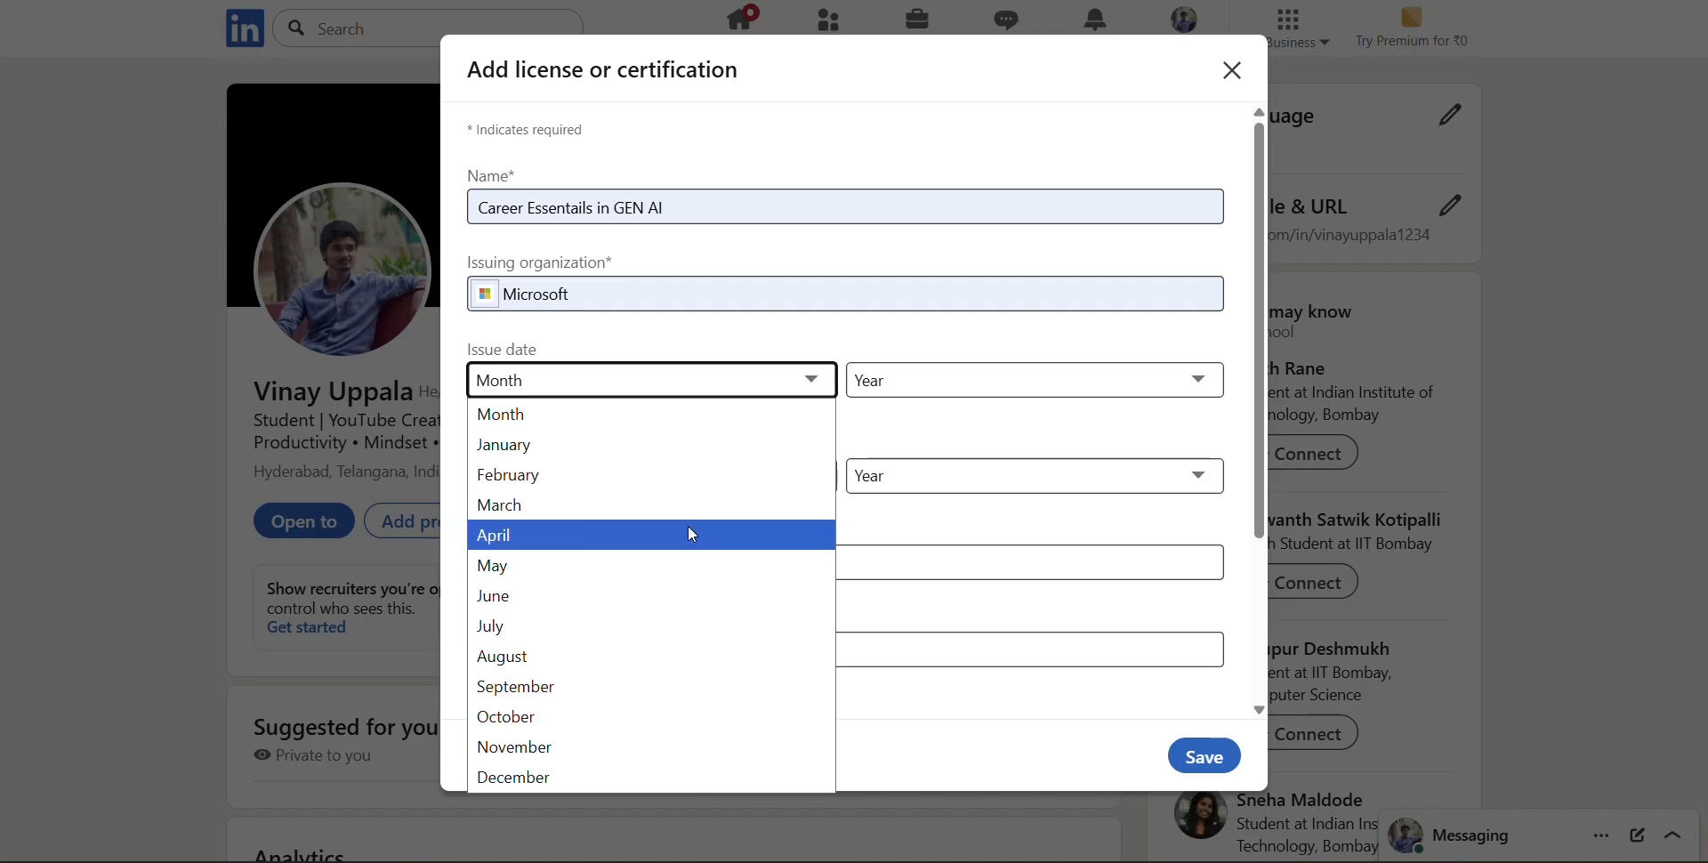
pyautogui.click(690, 534)
pyautogui.click(990, 389)
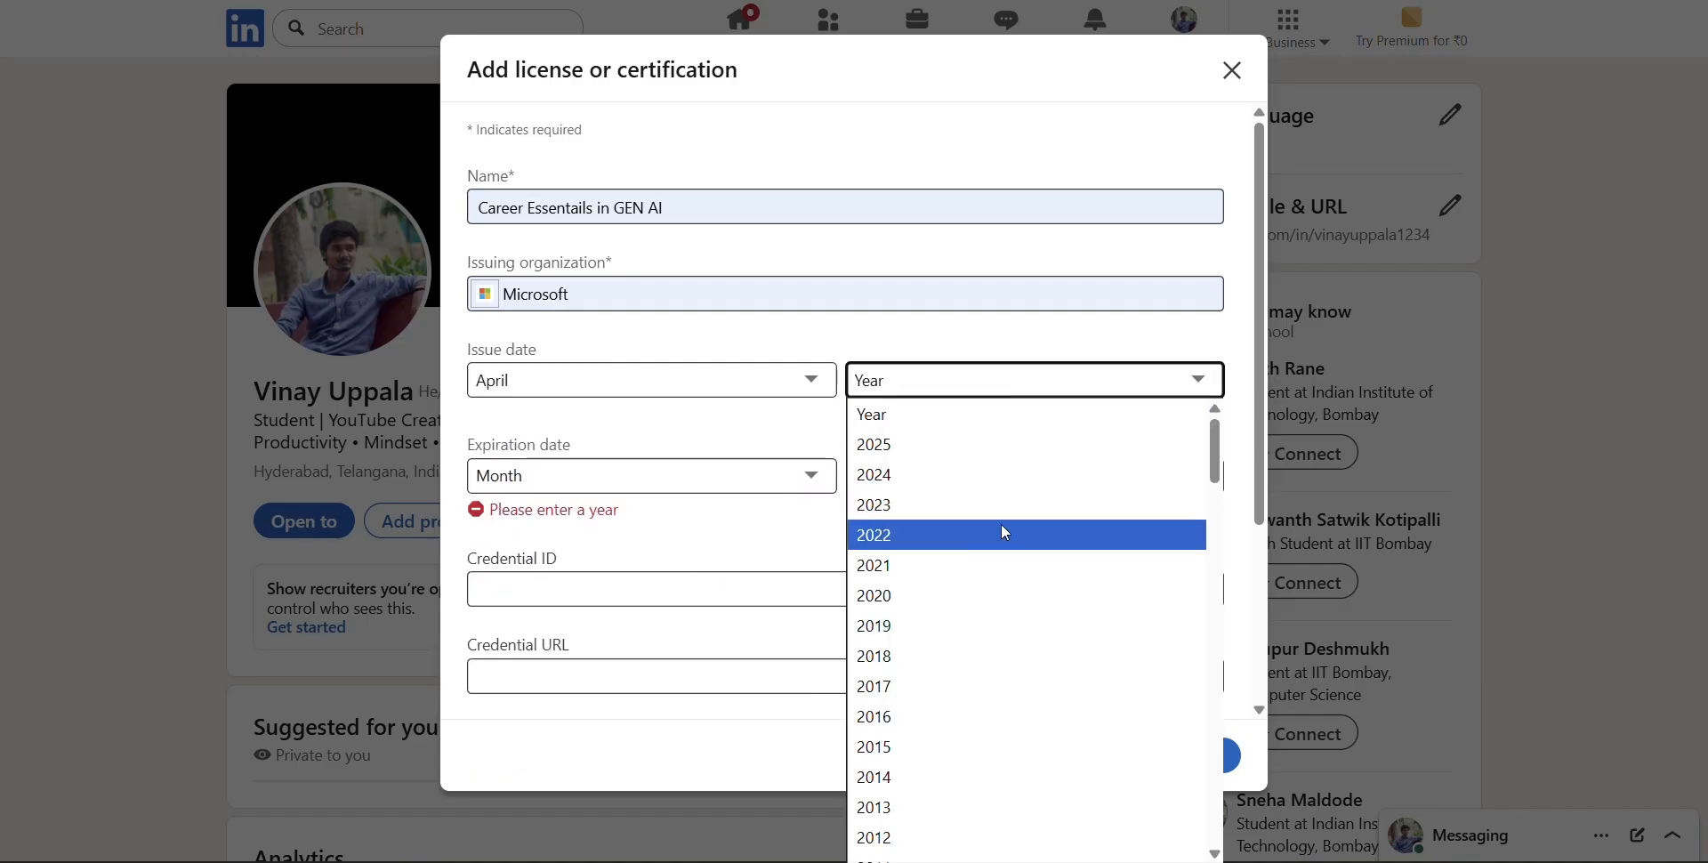
pyautogui.click(981, 498)
pyautogui.click(676, 478)
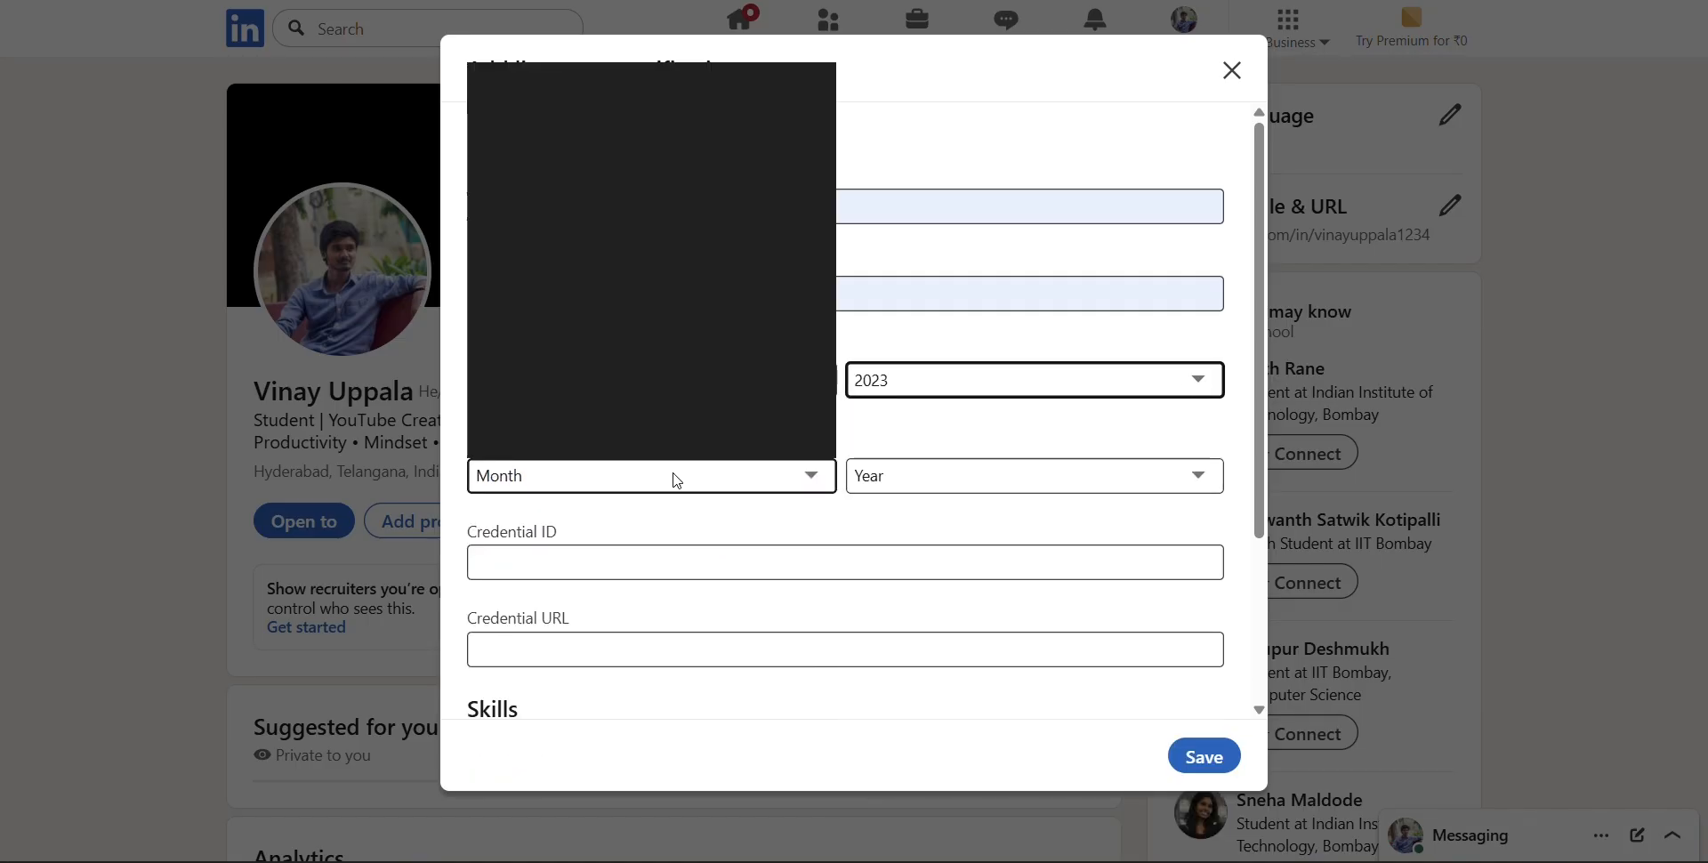
pyautogui.click(566, 230)
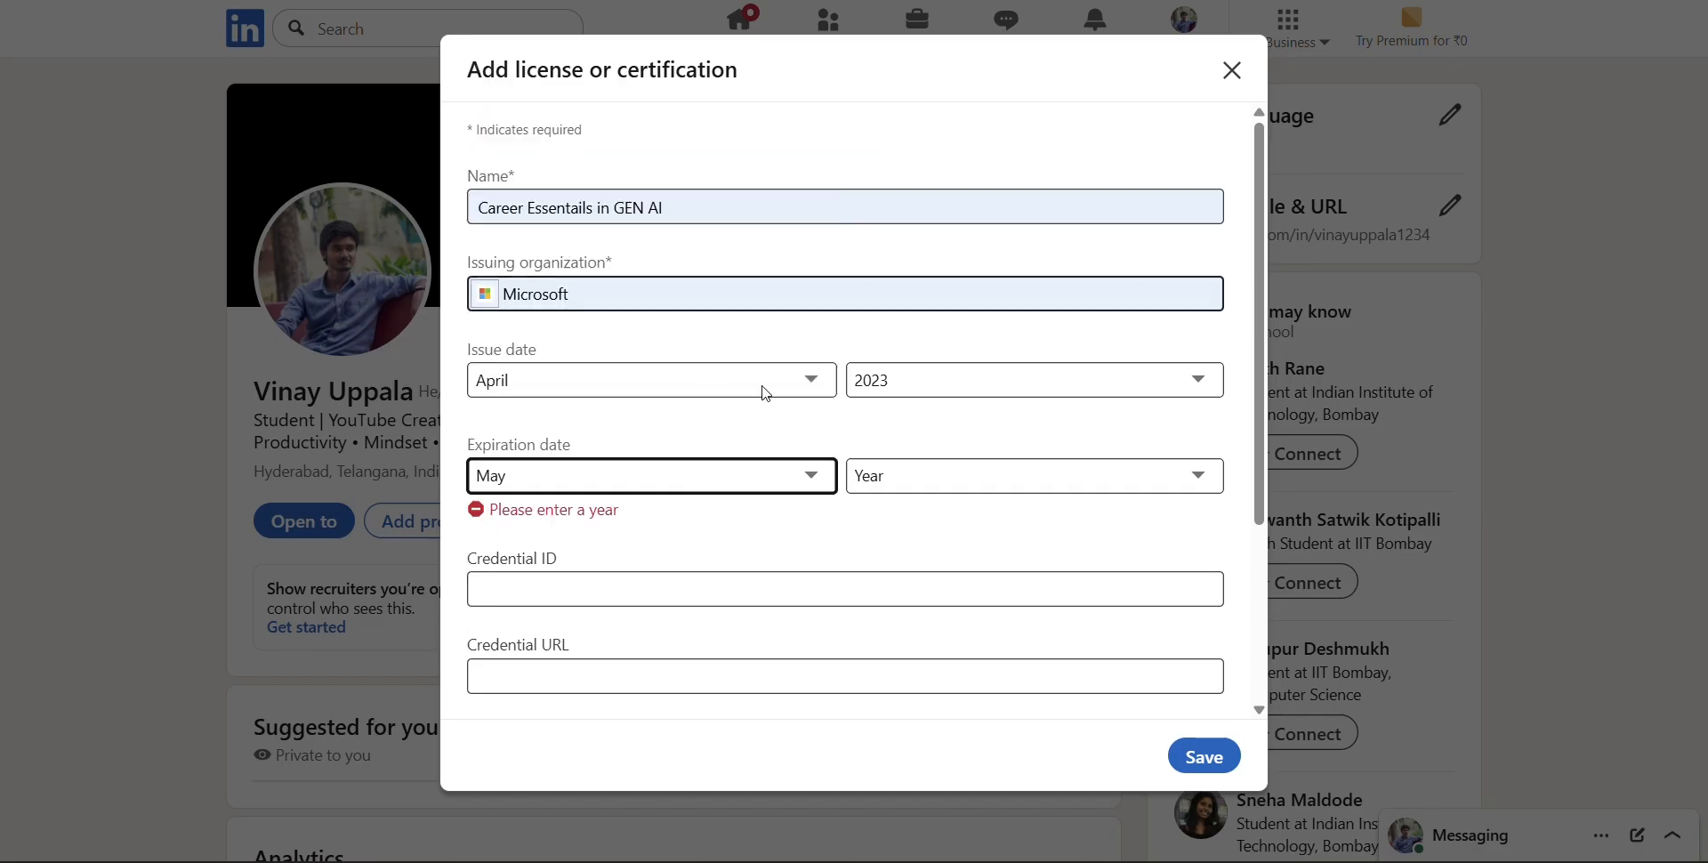
pyautogui.click(960, 477)
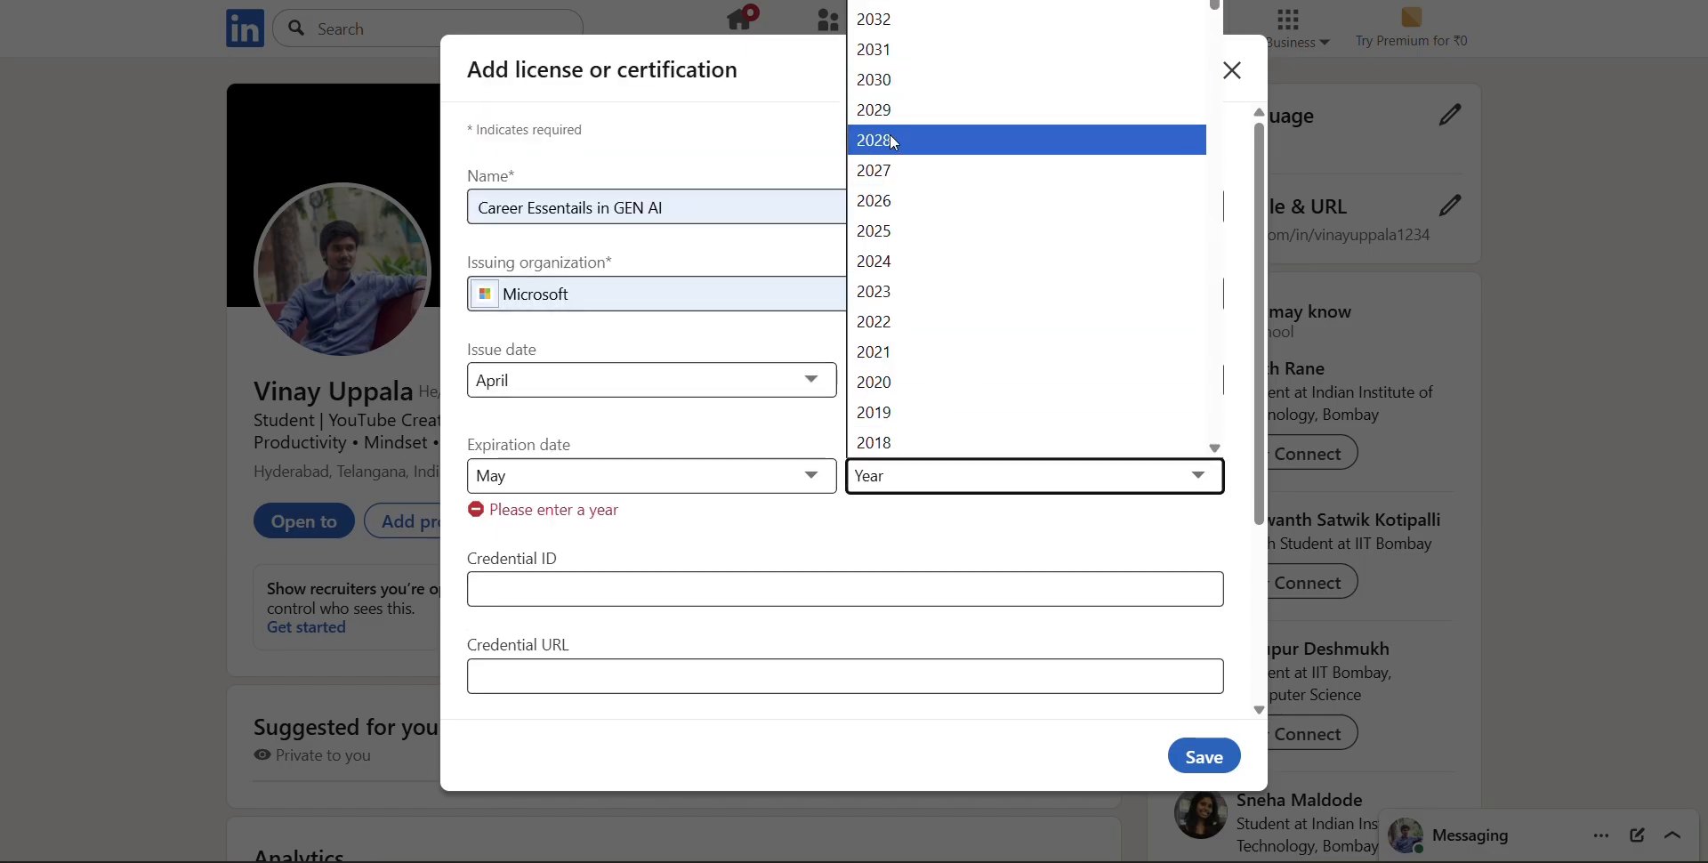
pyautogui.click(974, 260)
# Paste the current page's address as the Credential URL and remove the ending "=PROFILE_COMPLETION_HUB" from it
pyautogui.scroll(-2, 973, 256)
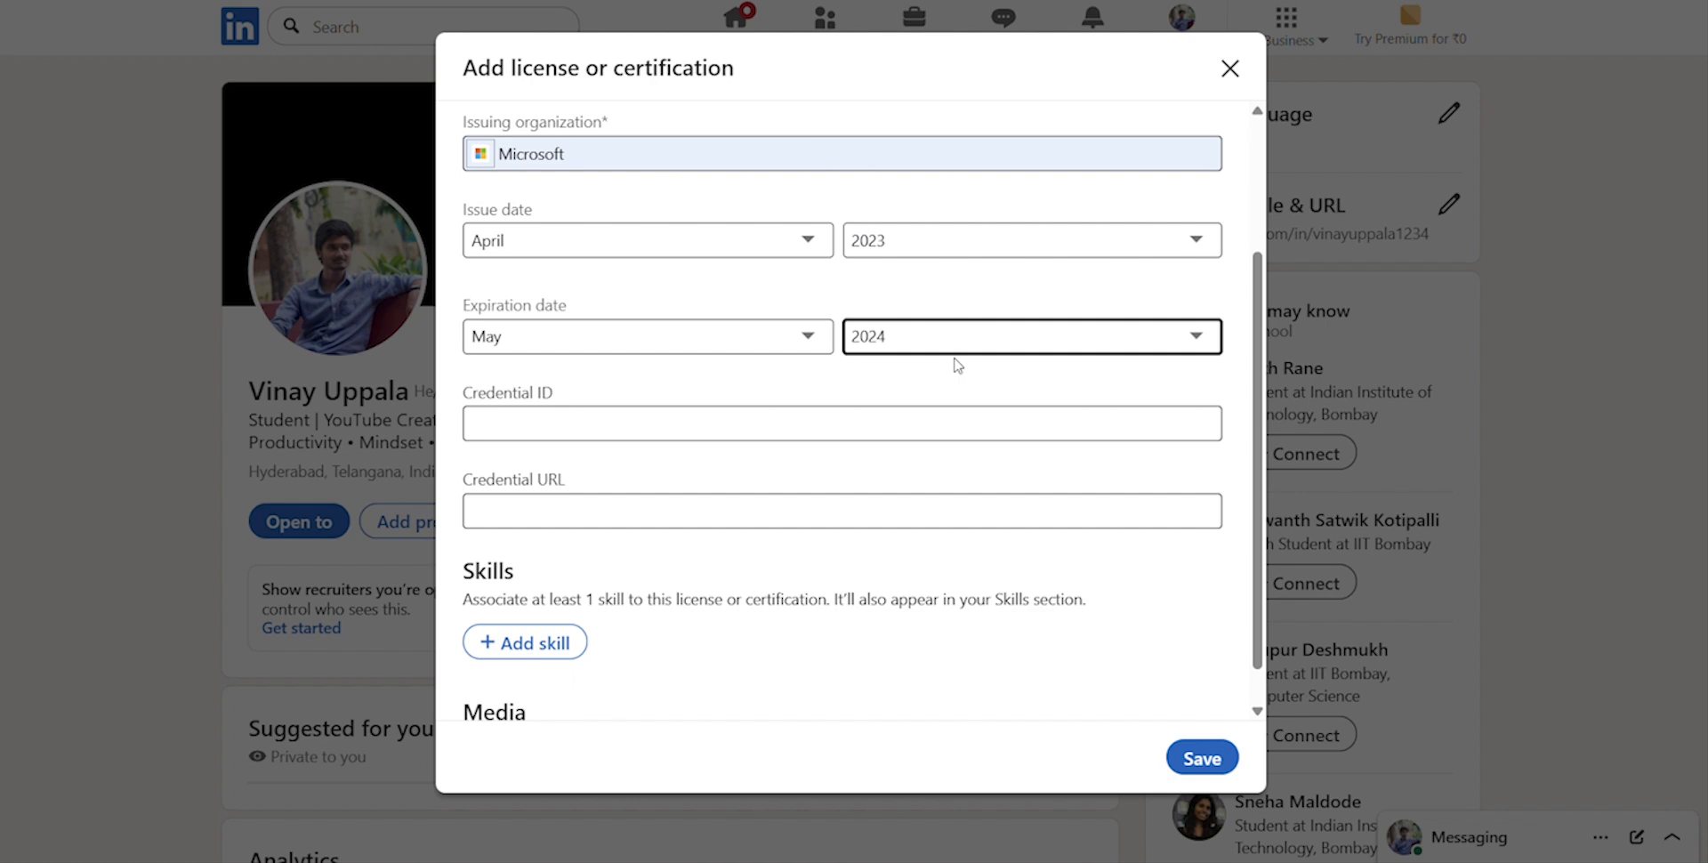
pyautogui.scroll(-1, 957, 365)
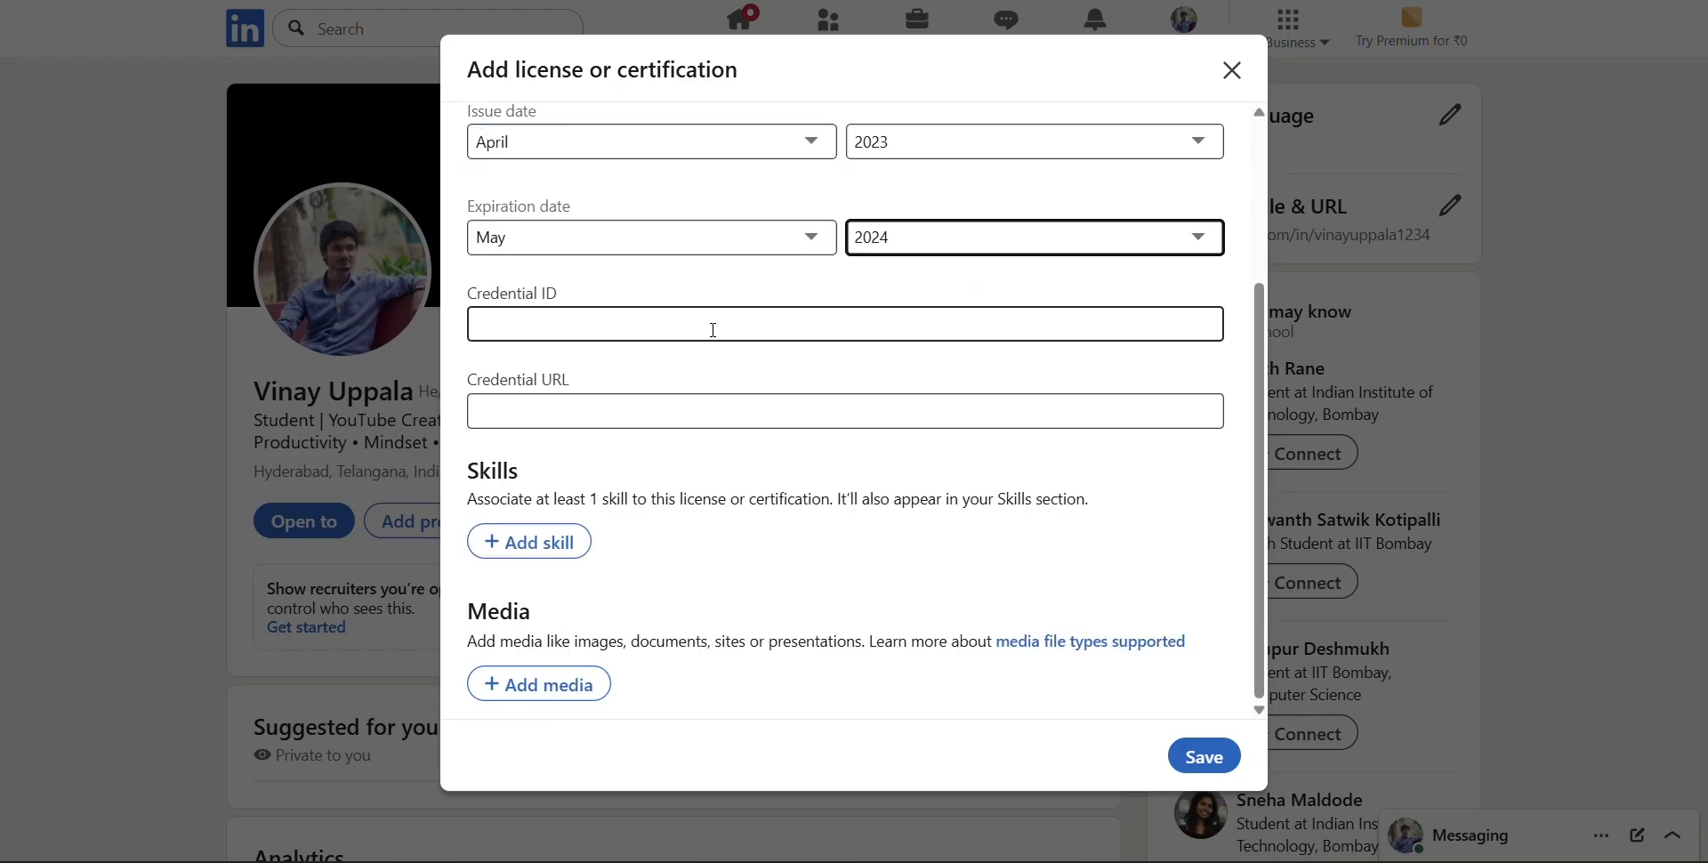
pyautogui.click(699, 328)
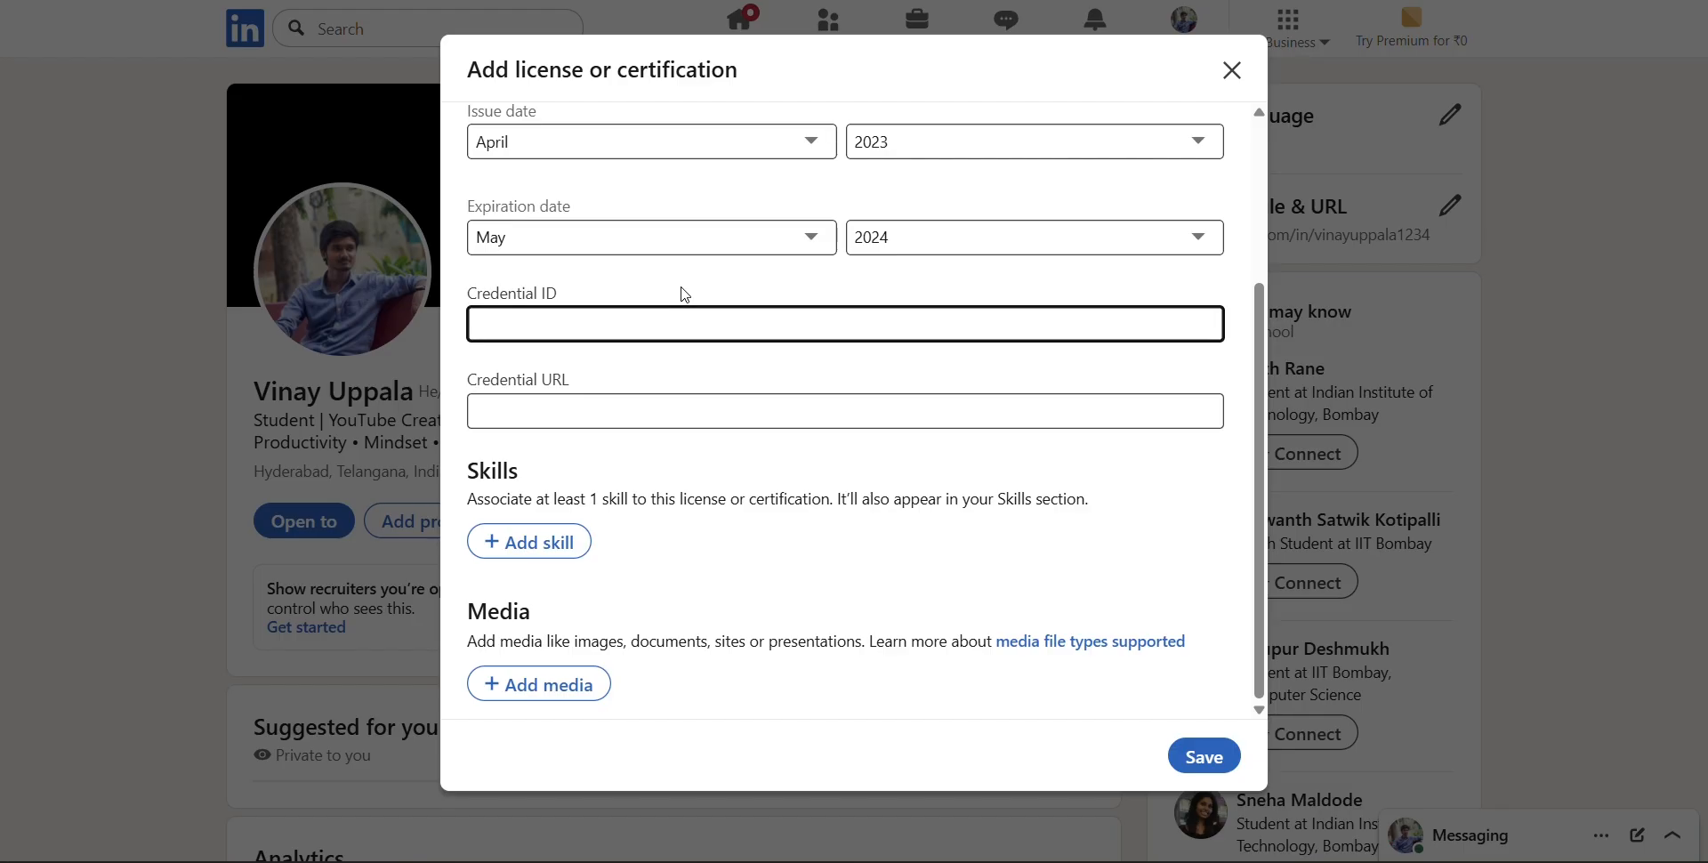
pyautogui.click(704, 402)
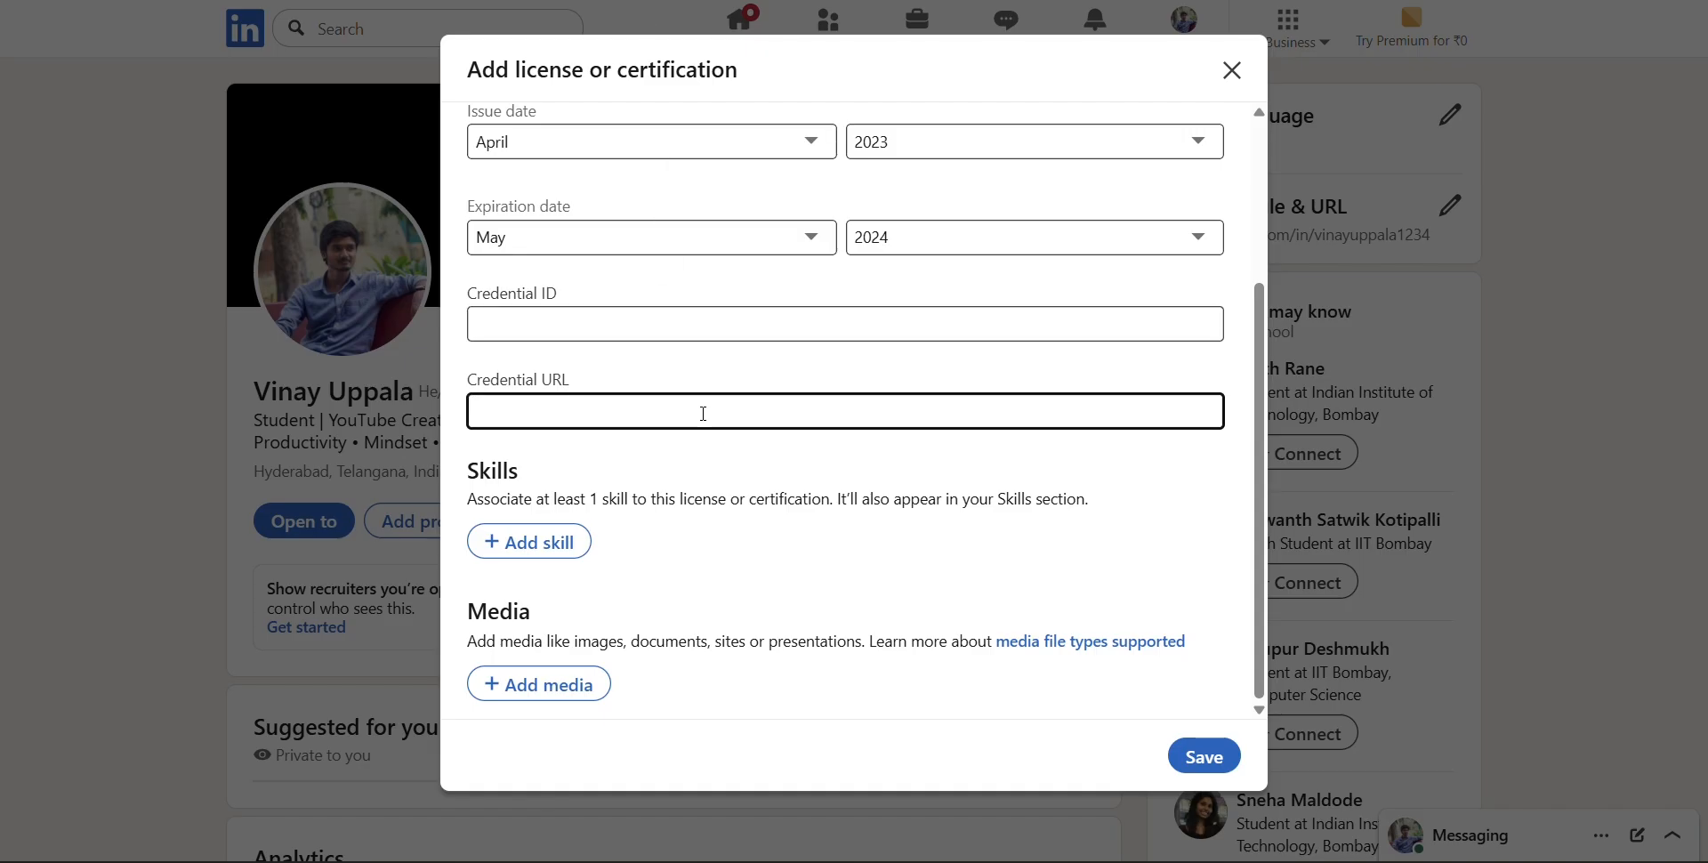
pyautogui.click(592, 0)
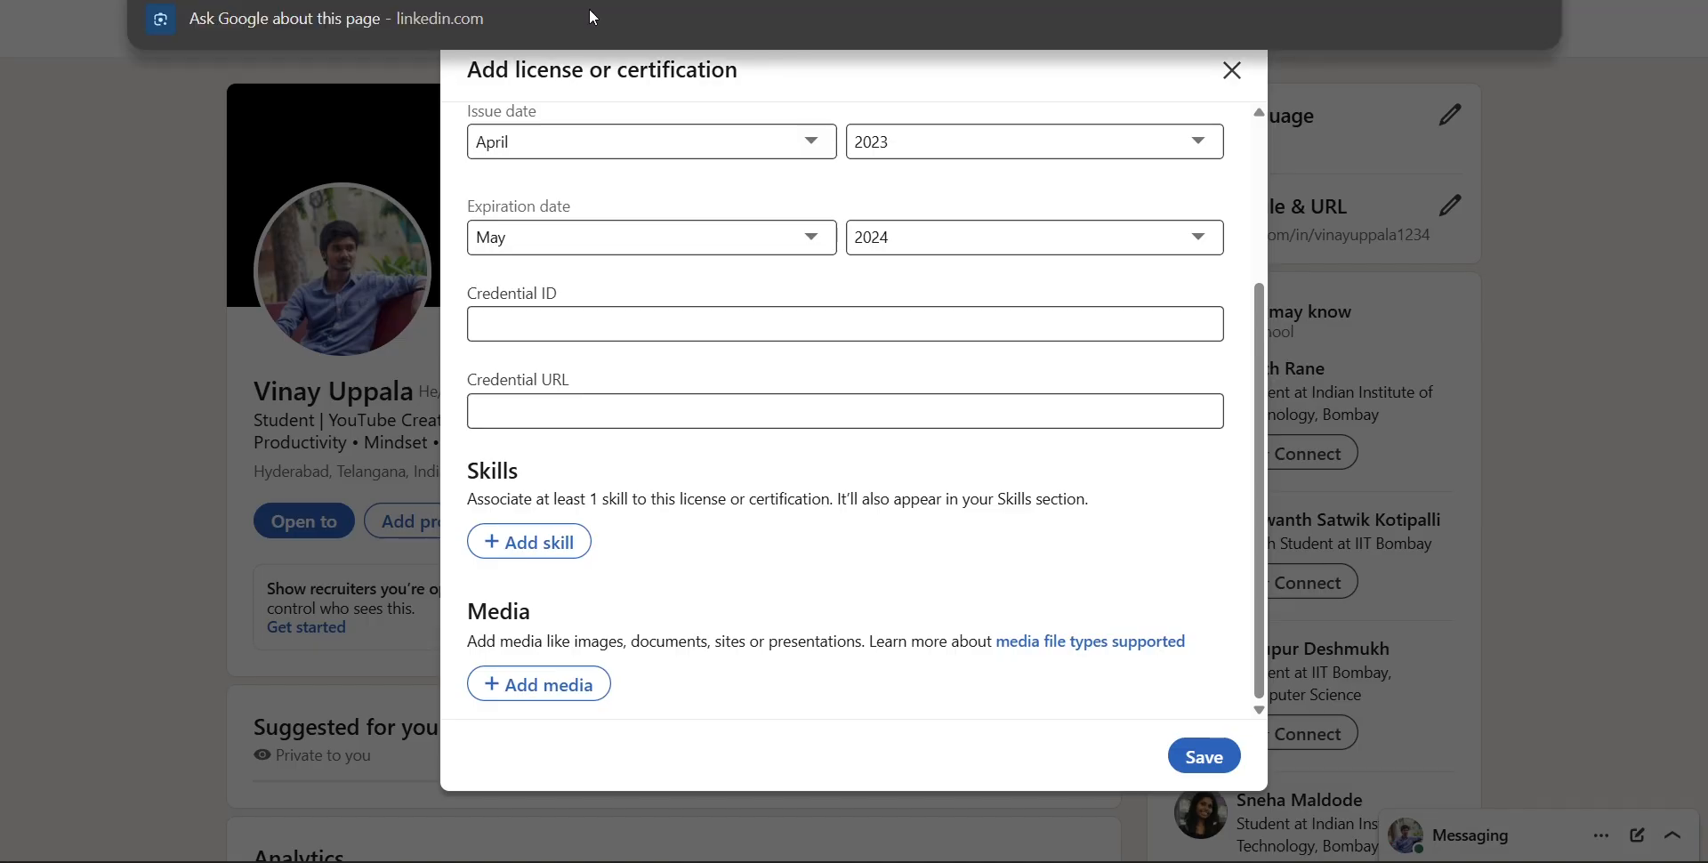
pyautogui.click(676, 409)
pyautogui.hotkey('ctrl', 'v')
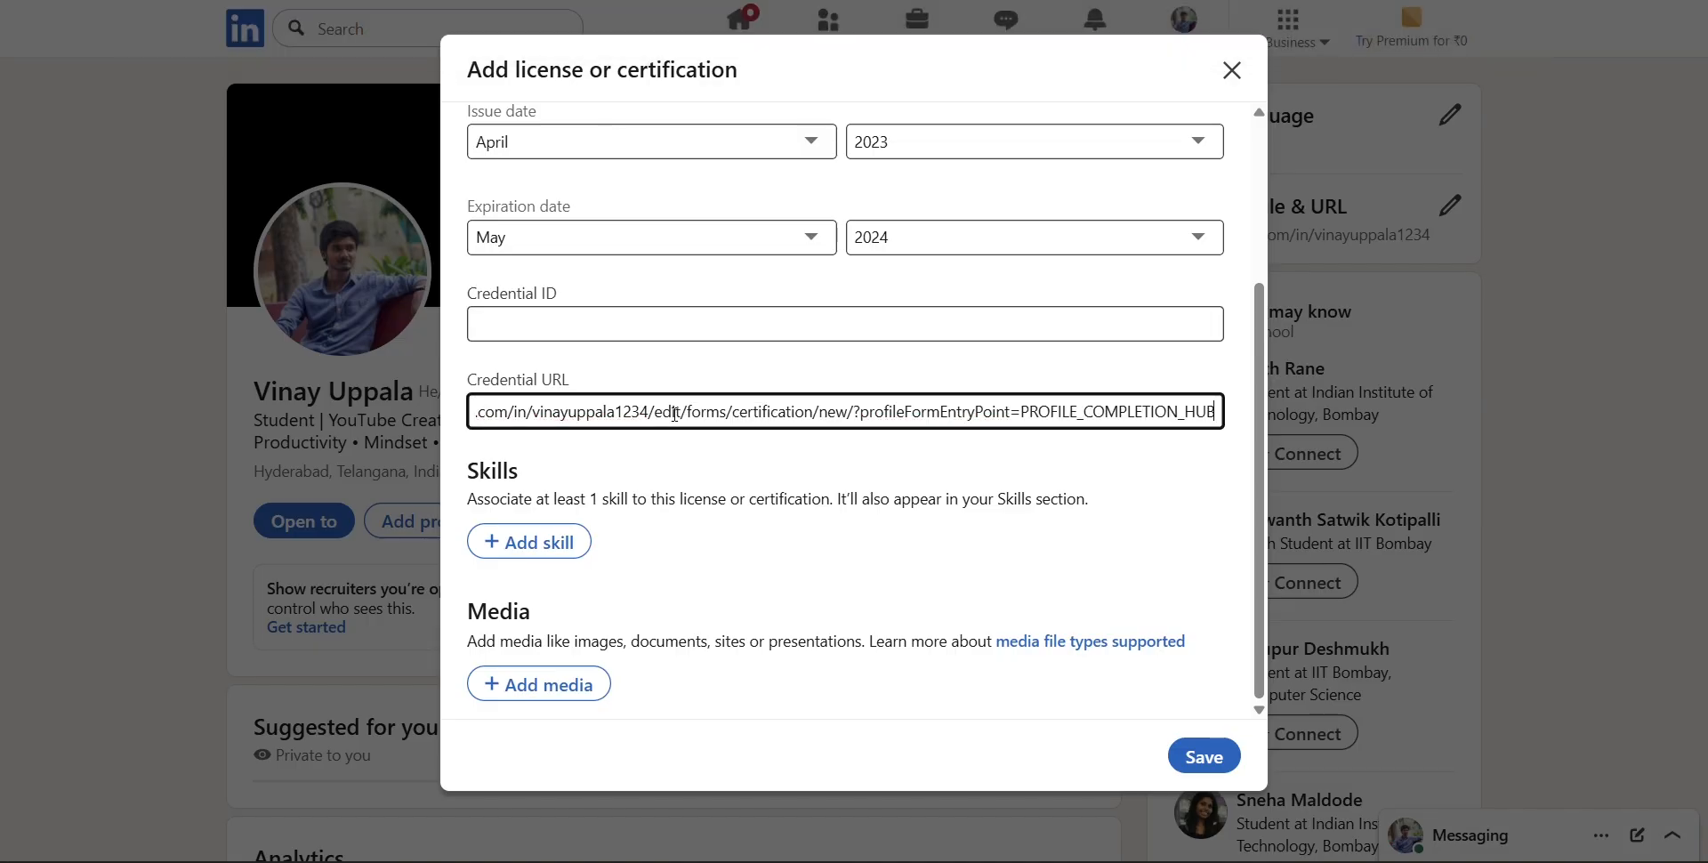
pyautogui.press('BackSpace')
pyautogui.press('BackSpace')
pyautogui.press('BackSpace')
pyautogui.press('BackSpace')
pyautogui.press('BackSpace')
pyautogui.press('BackSpace')
pyautogui.press('BackSpace')
pyautogui.press('BackSpace')
pyautogui.press('BackSpace')
pyautogui.press('BackSpace')
pyautogui.press('BackSpace')
pyautogui.press('BackSpace')
pyautogui.press('BackSpace')
pyautogui.press('BackSpace')
pyautogui.press('BackSpace')
pyautogui.press('BackSpace')
pyautogui.press('BackSpace')
pyautogui.press('BackSpace')
pyautogui.press('BackSpace')
pyautogui.press('BackSpace')
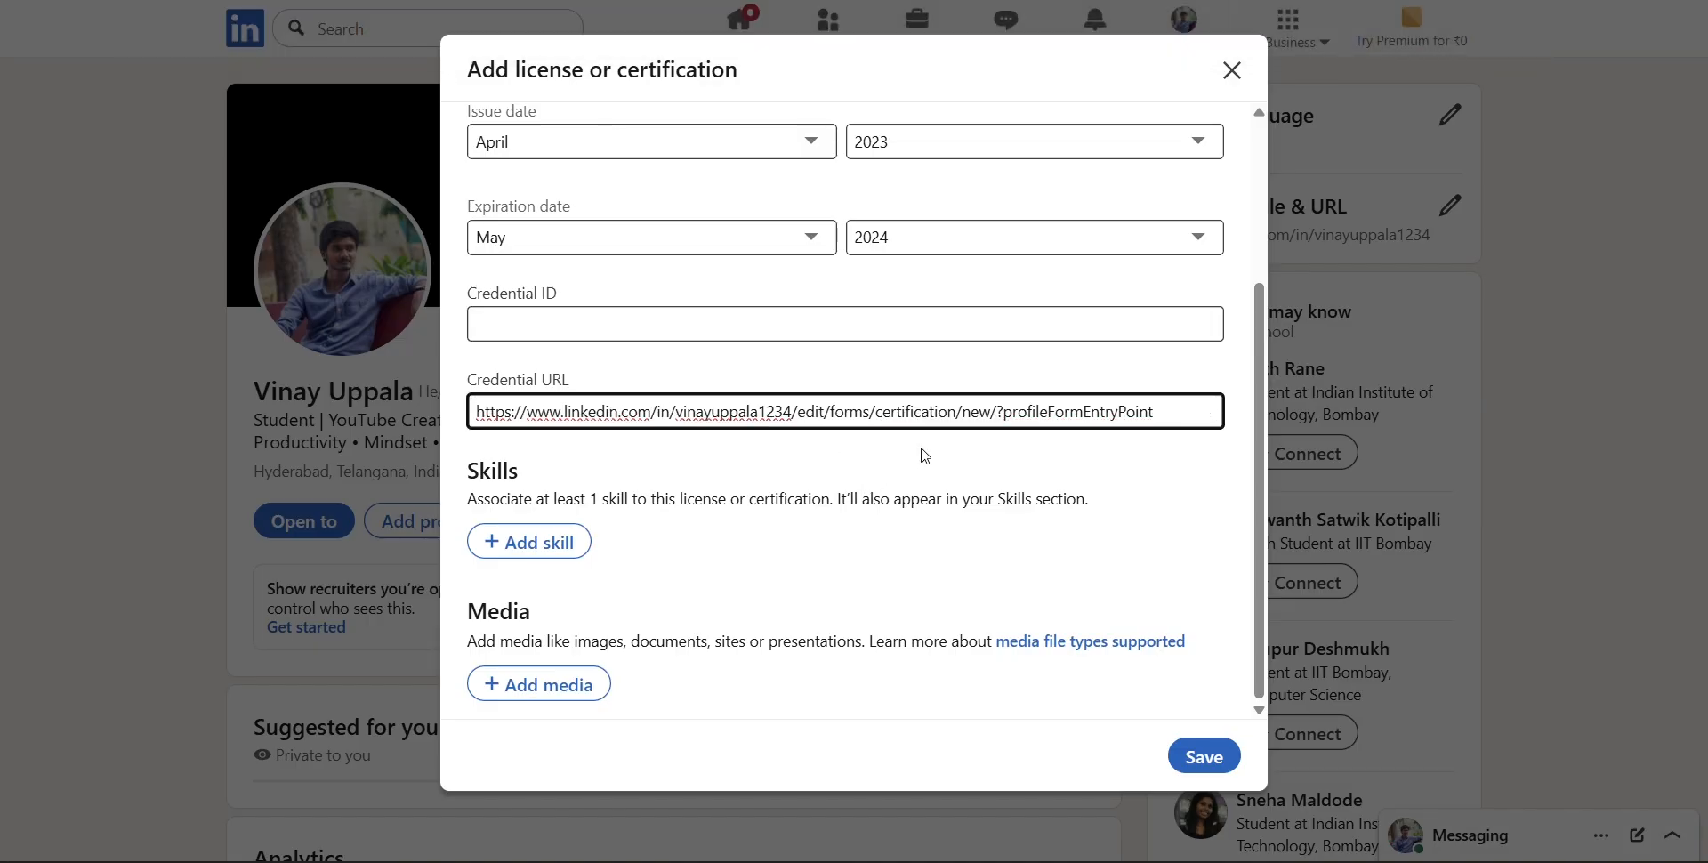
# Shorten the Credential URL to the plain profile address, removing everything after the slash that follows the username
pyautogui.press('BackSpace')
pyautogui.press('BackSpace')
pyautogui.press('BackSpace')
pyautogui.press('BackSpace')
pyautogui.press('BackSpace')
pyautogui.press('BackSpace')
pyautogui.press('BackSpace')
pyautogui.press('BackSpace')
pyautogui.press('BackSpace')
pyautogui.press('BackSpace')
pyautogui.press('BackSpace')
pyautogui.press('BackSpace')
pyautogui.press('BackSpace')
pyautogui.press('BackSpace')
pyautogui.press('BackSpace')
pyautogui.press('BackSpace')
pyautogui.press('BackSpace')
pyautogui.press('BackSpace')
pyautogui.press('BackSpace')
pyautogui.press('BackSpace')
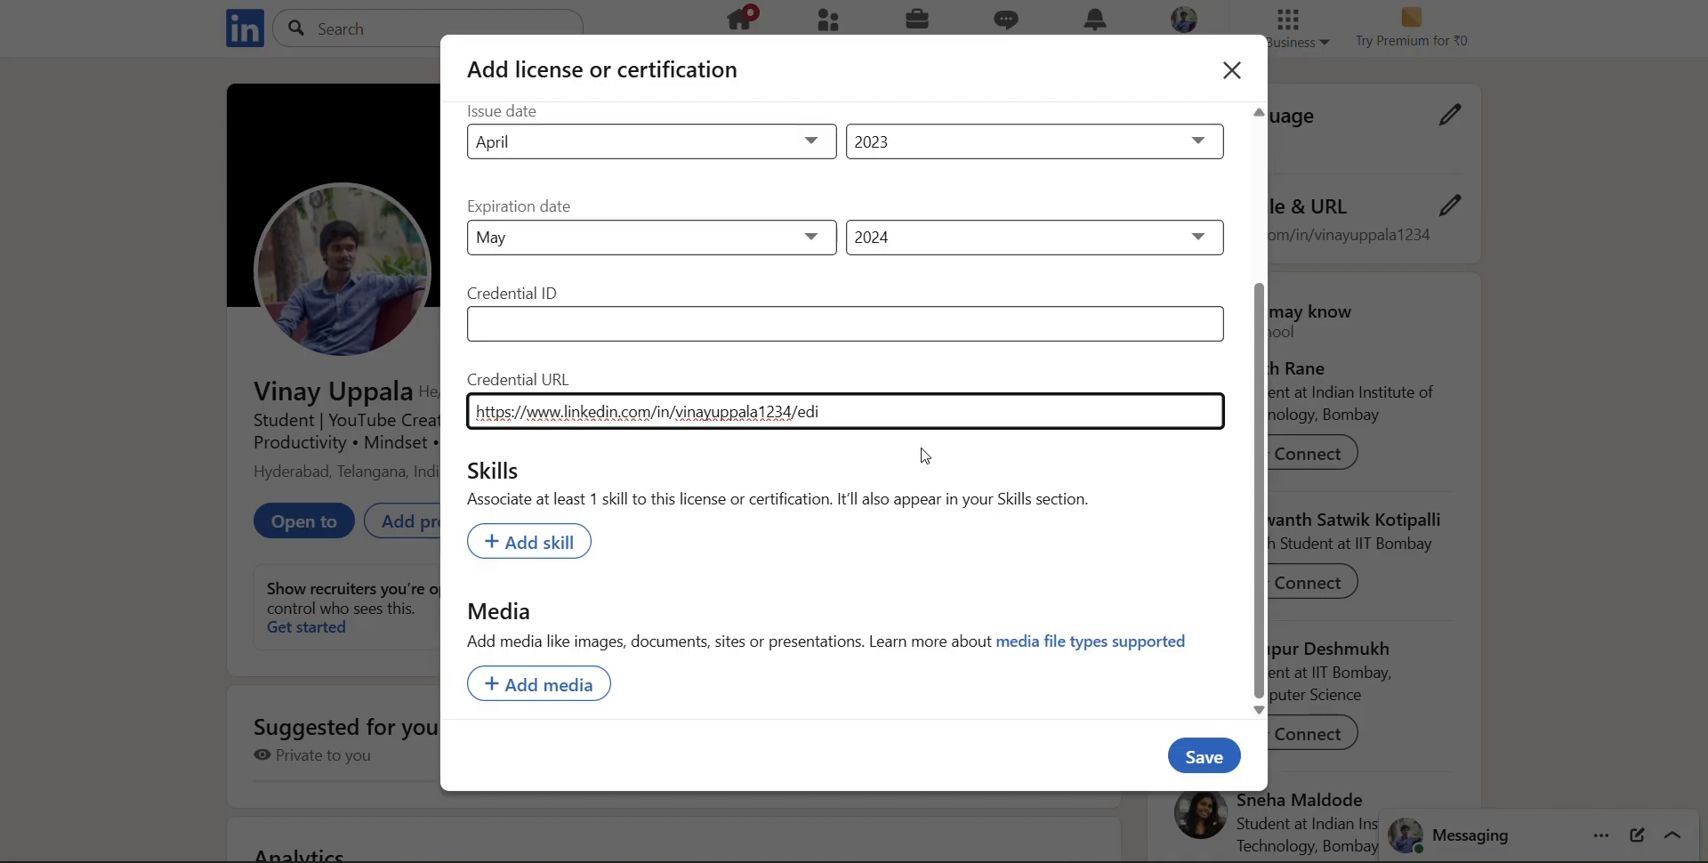
pyautogui.press('BackSpace')
pyautogui.press('BackSpace')
pyautogui.press('BackSpace')
# Associate the skill Python (Programming Language) with the certification
pyautogui.click(536, 546)
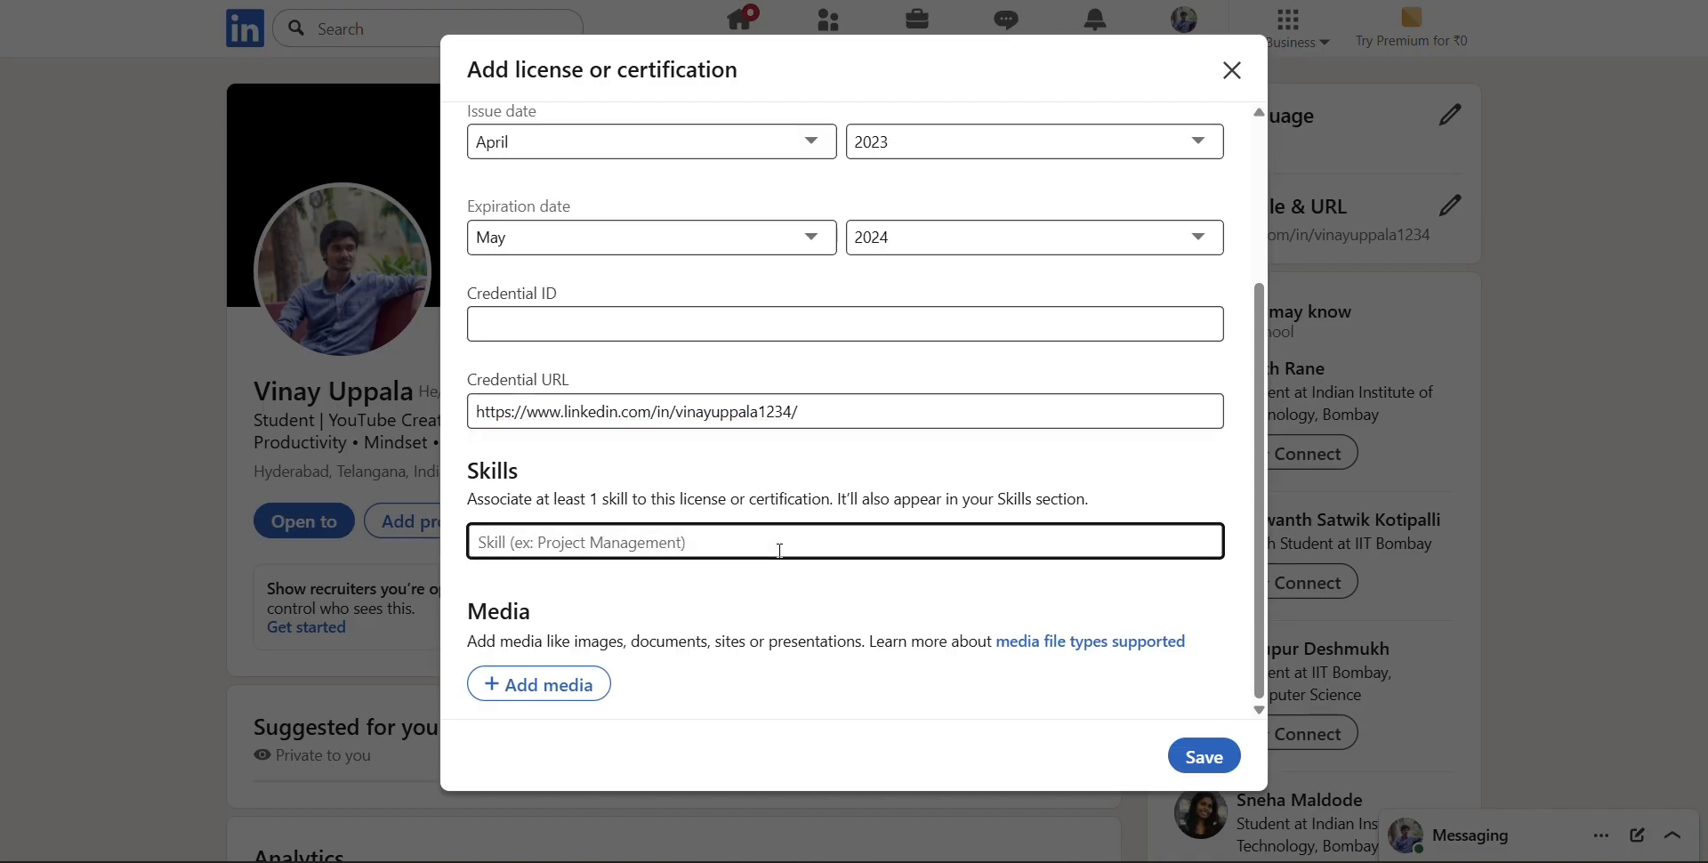
pyautogui.write('Python')
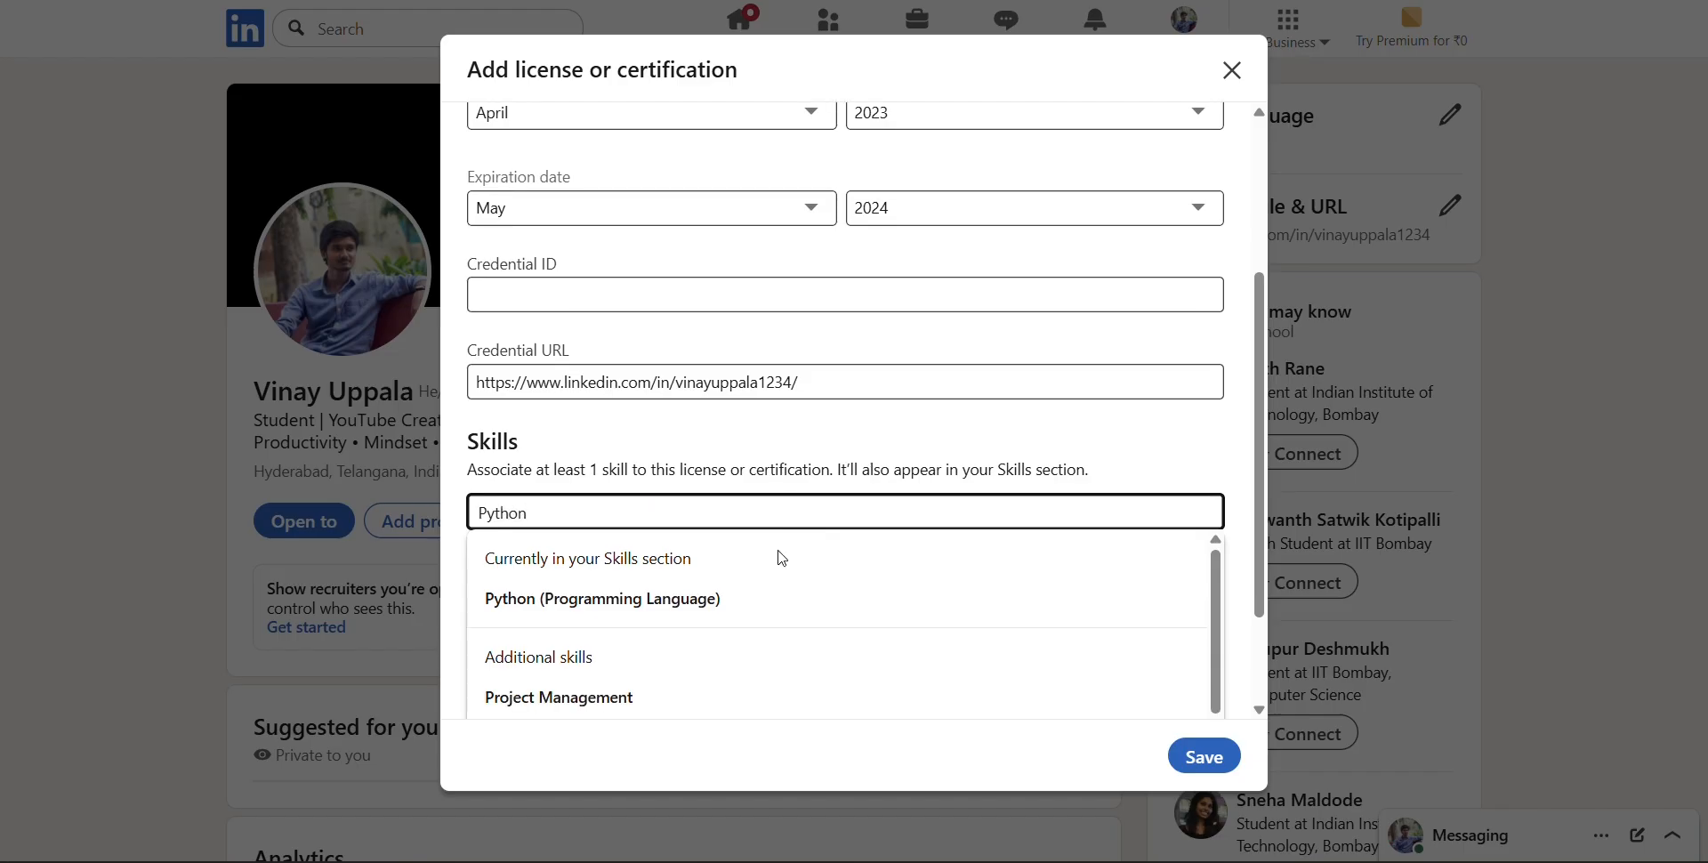
pyautogui.press('Down')
pyautogui.press('Return')
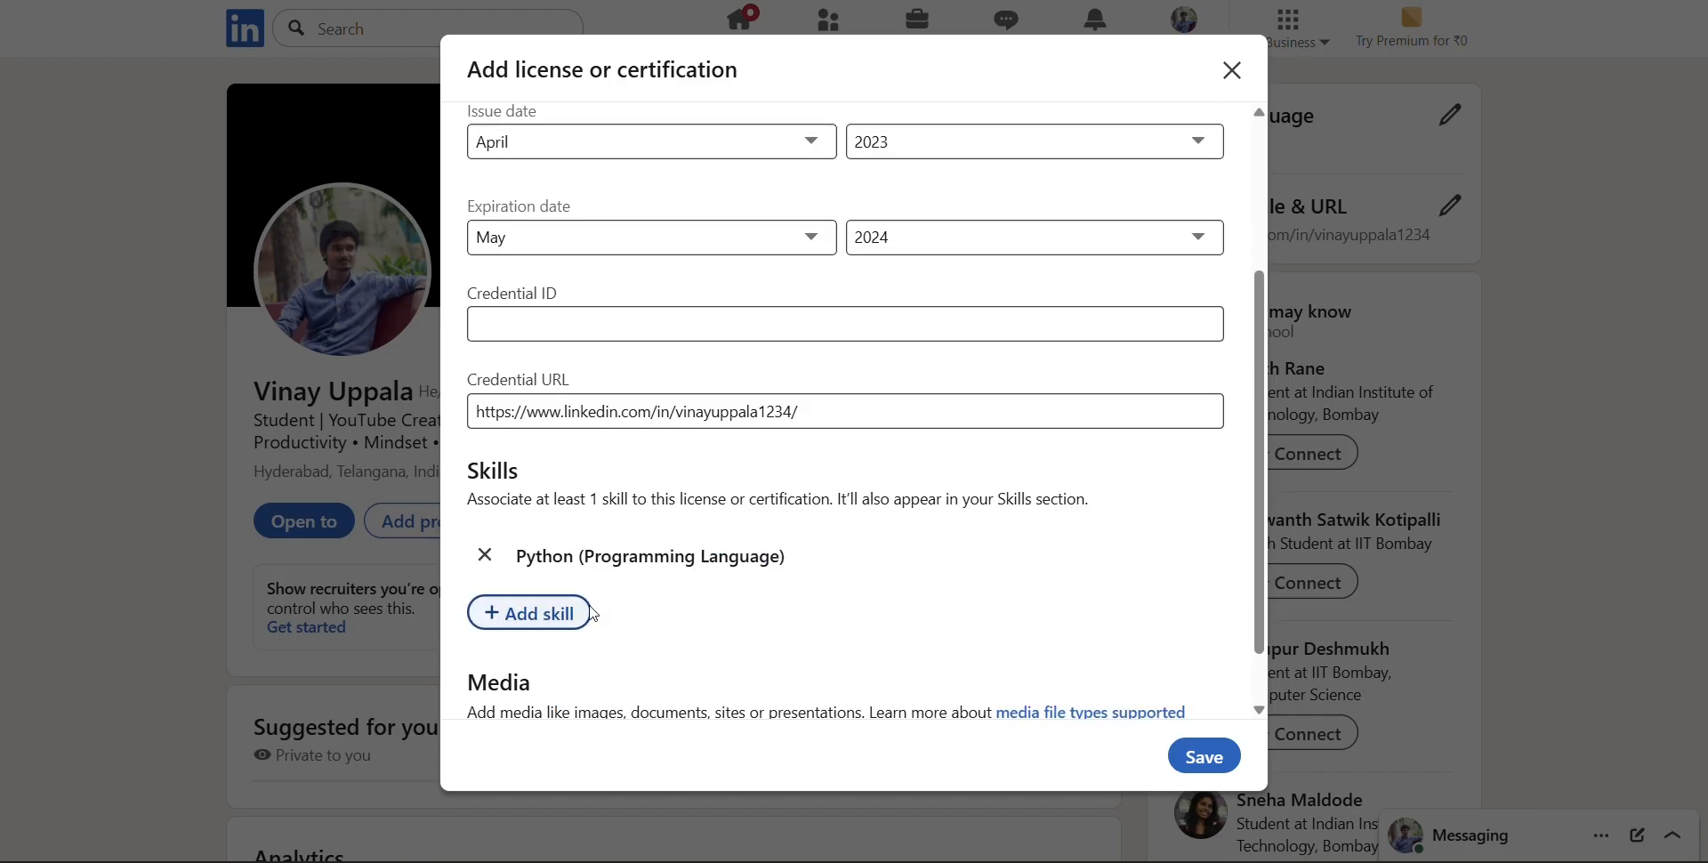
pyautogui.scroll(-1, 862, 554)
pyautogui.click(545, 686)
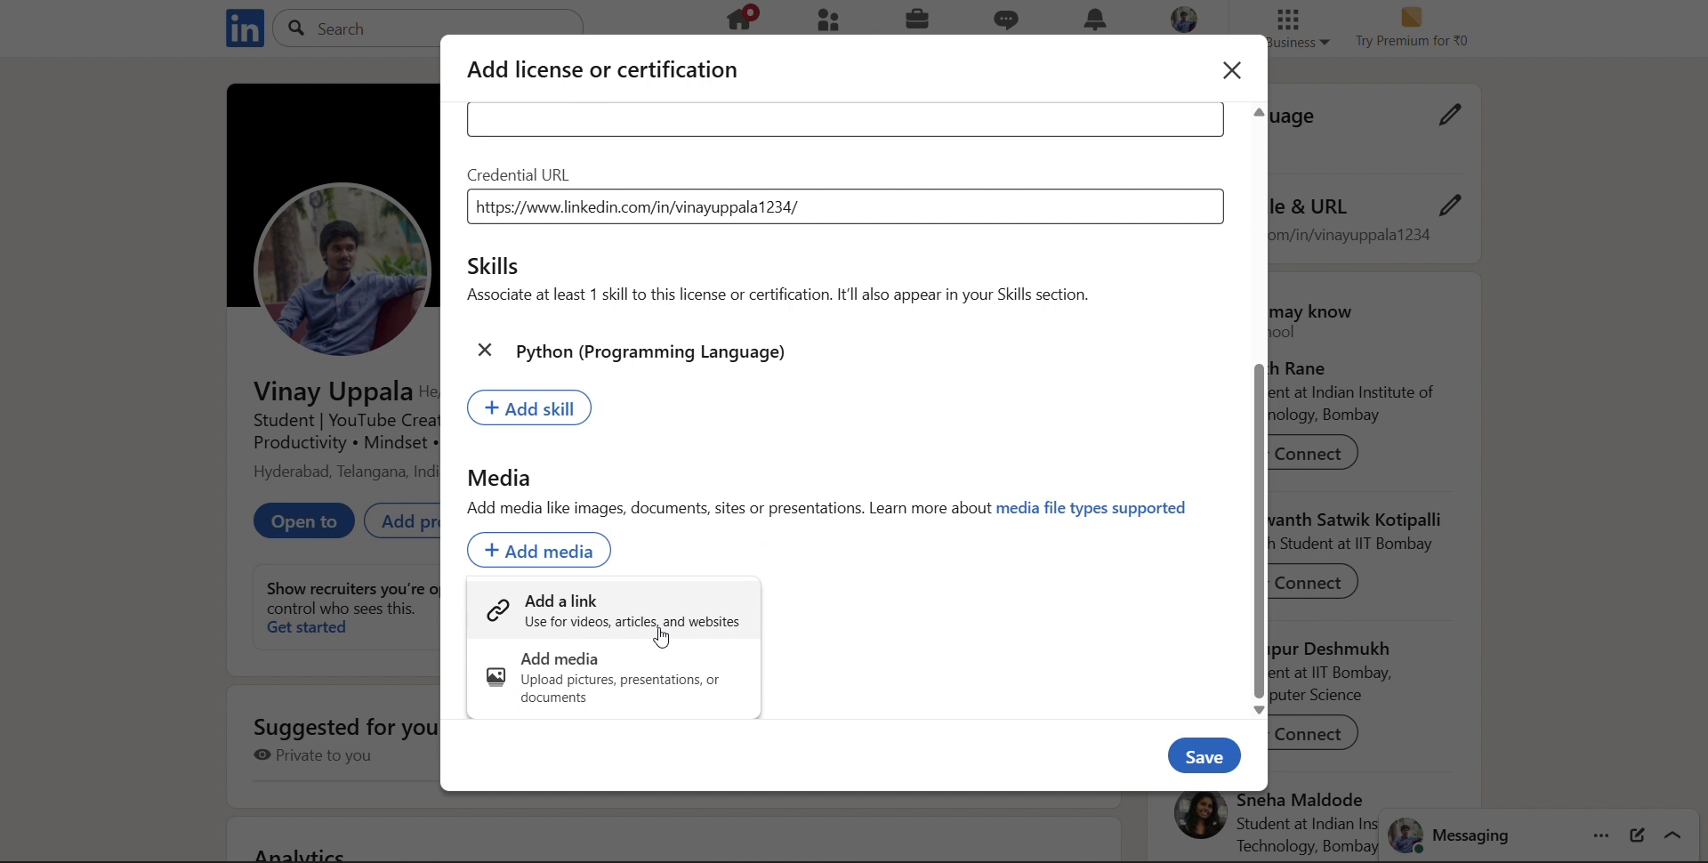
pyautogui.click(820, 656)
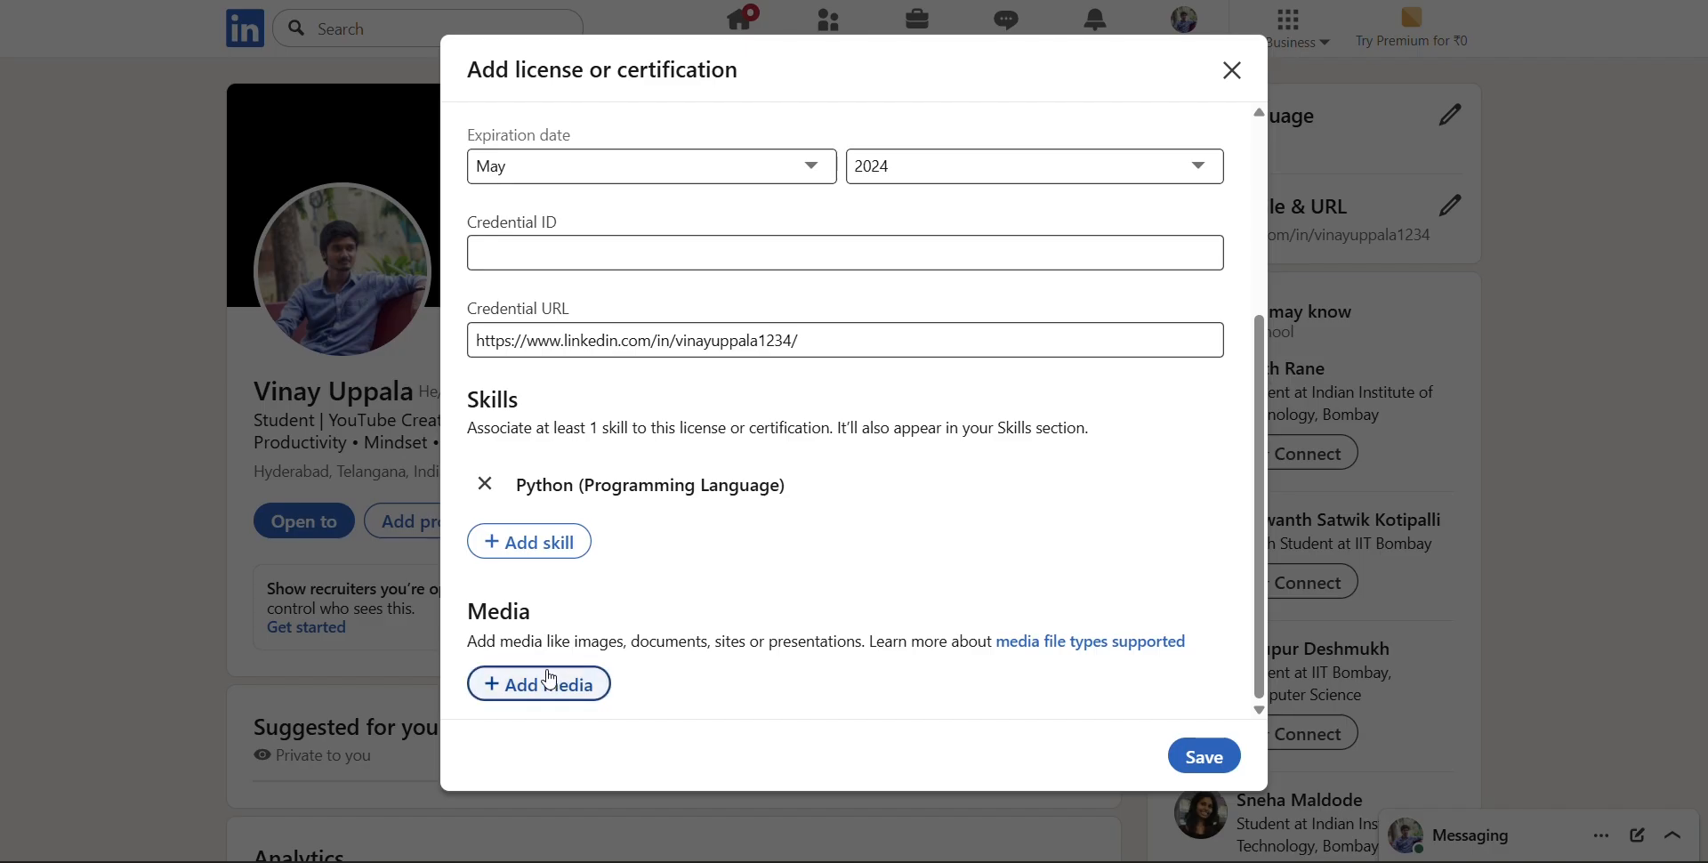
pyautogui.scroll(2, 807, 628)
pyautogui.scroll(-2, 807, 628)
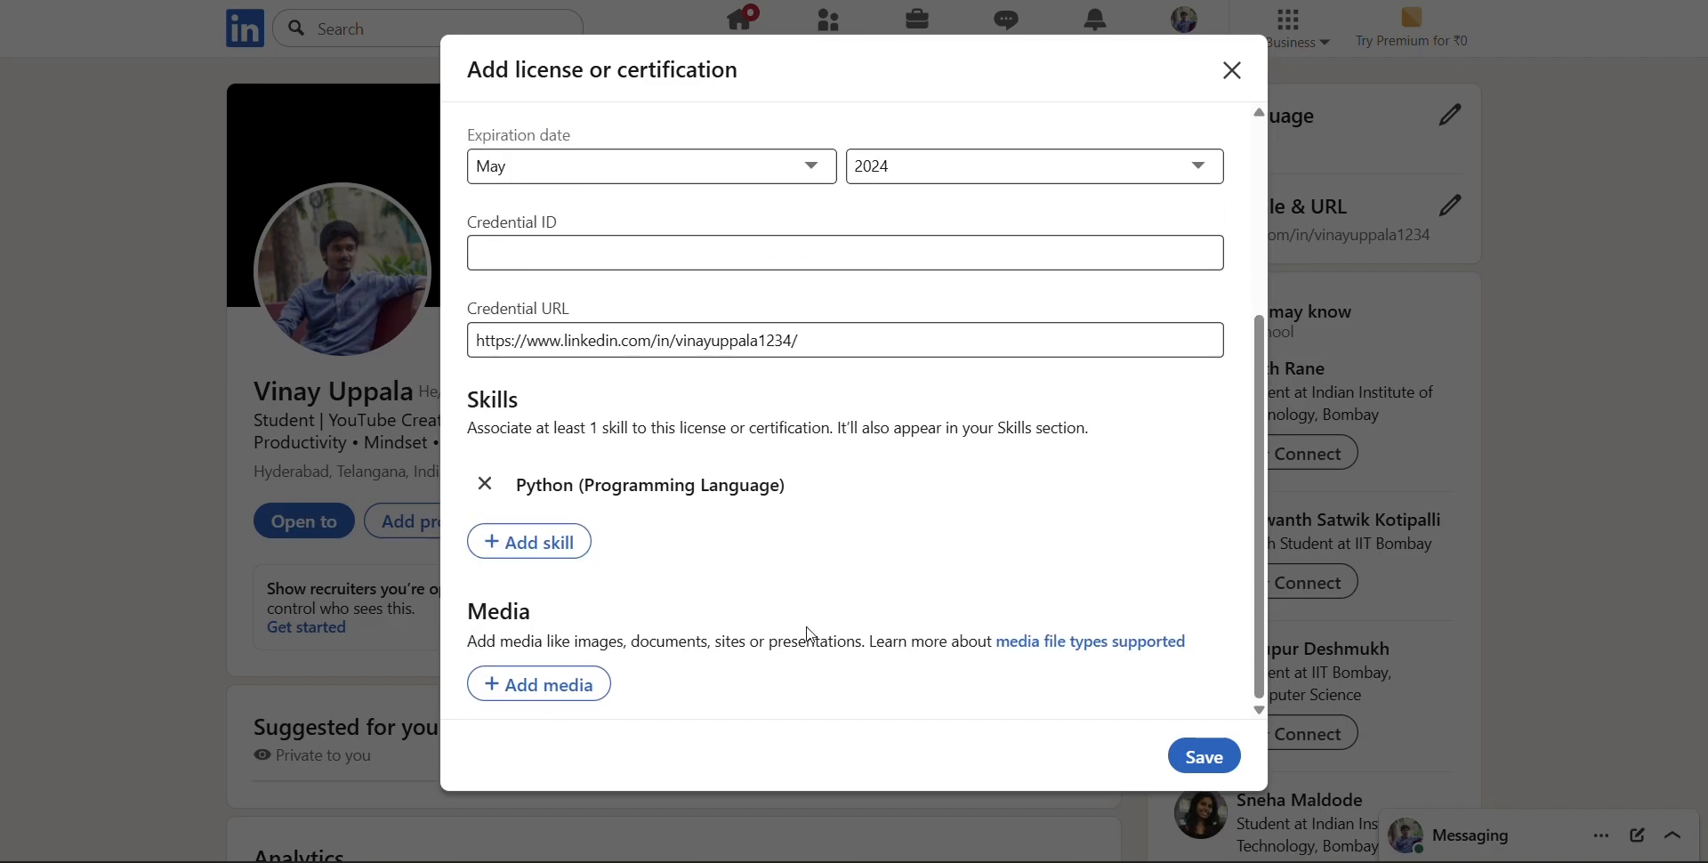
# Upload "Screenshot 2025-08-23 093604.png" from the Desktop as the certification's media and apply it with its default title
pyautogui.click(534, 687)
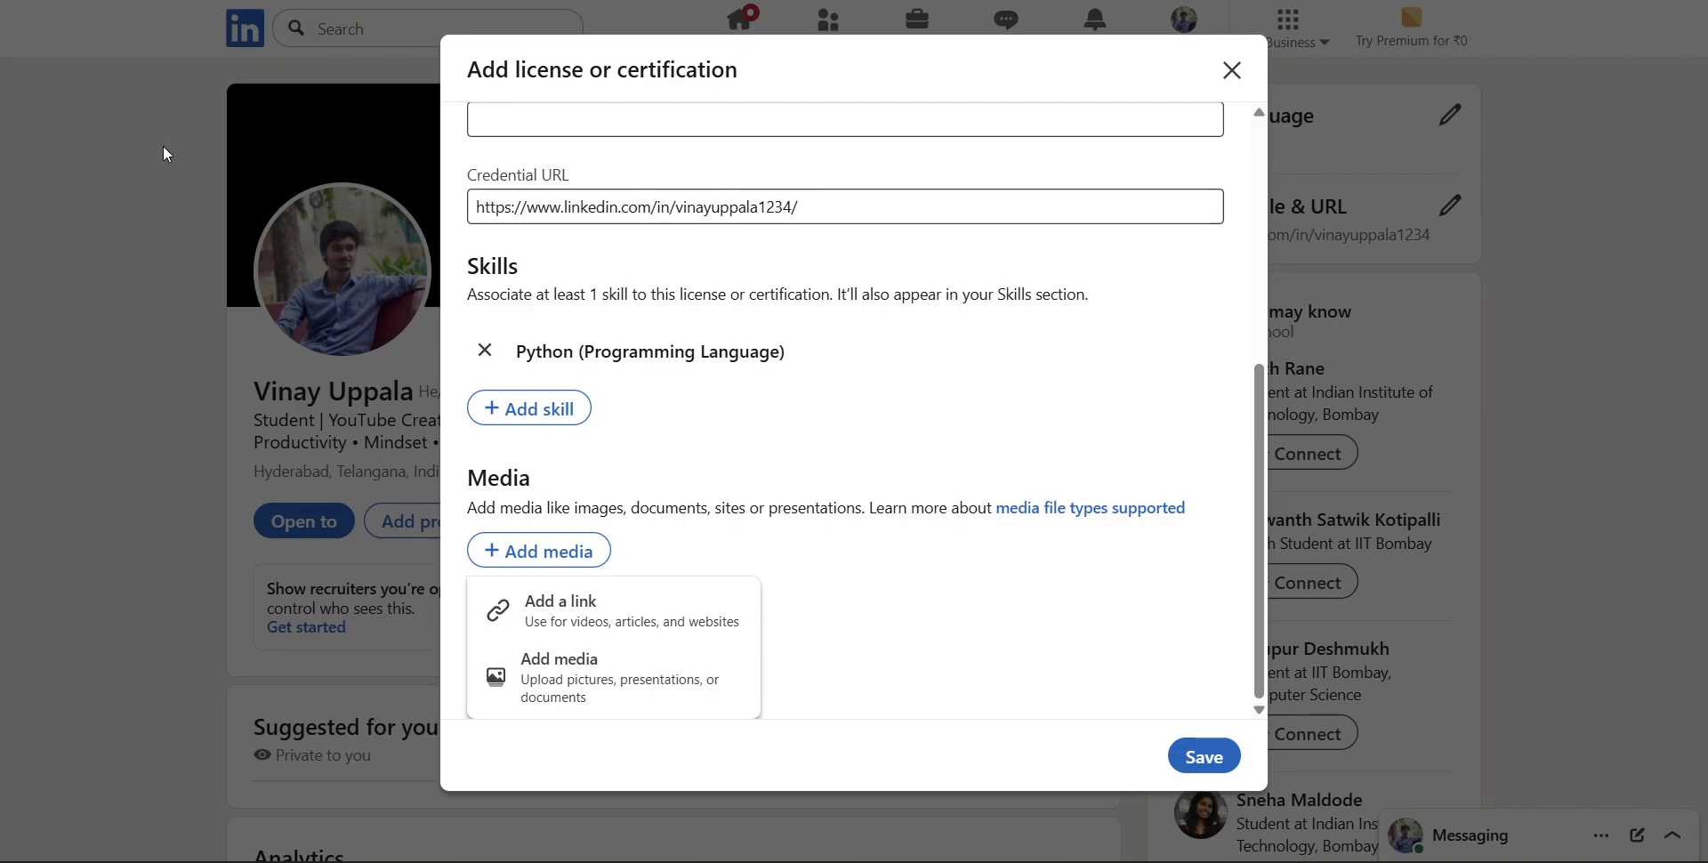
pyautogui.click(632, 678)
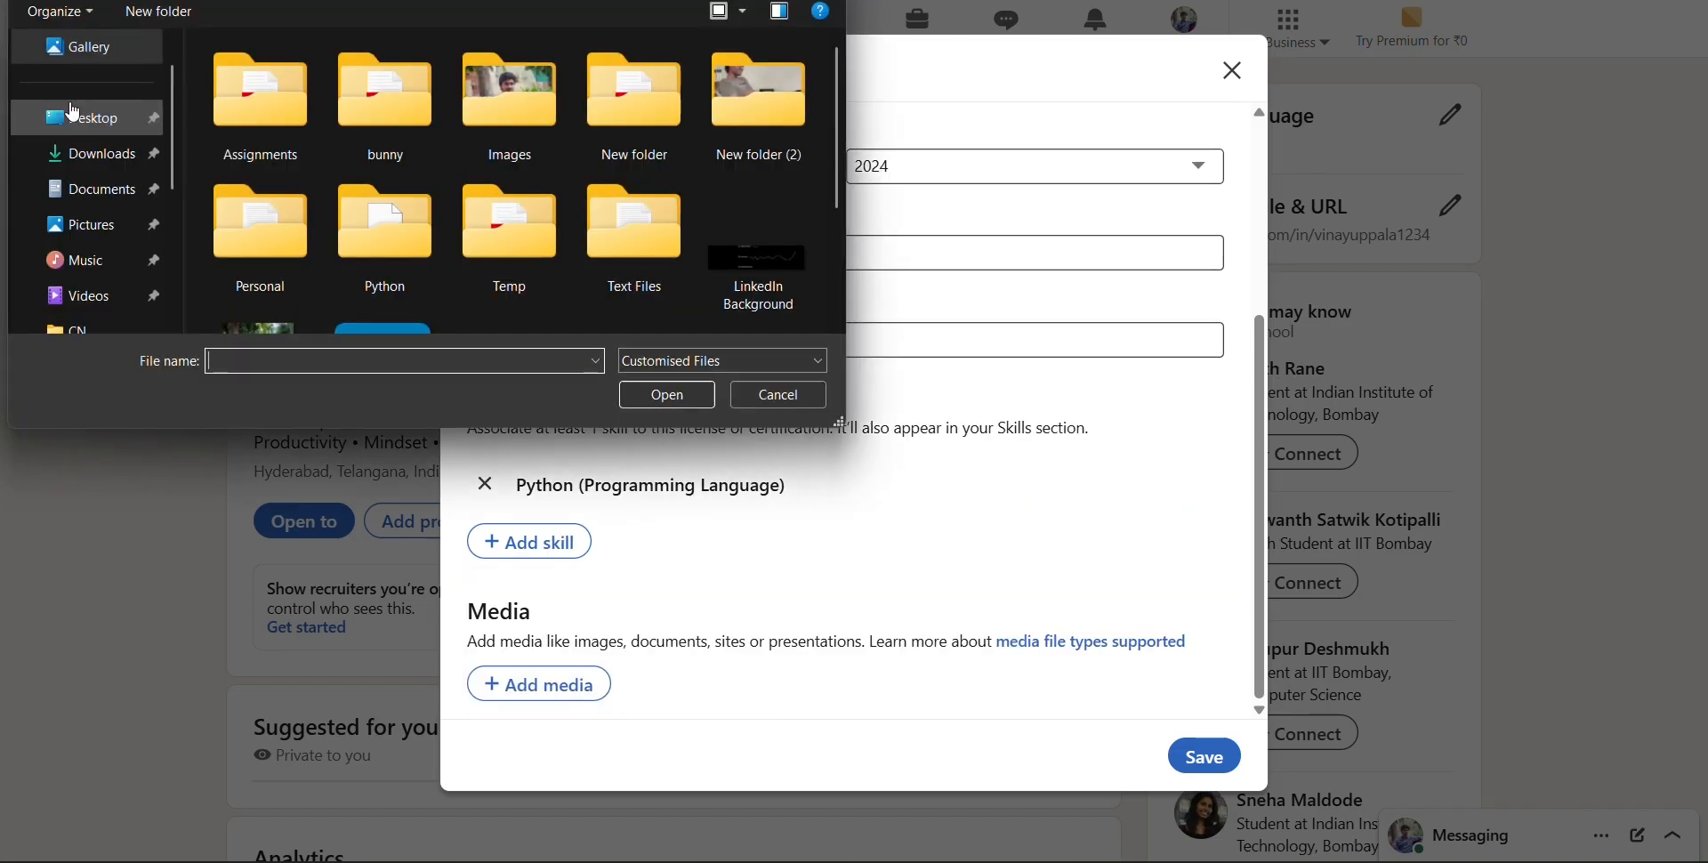
pyautogui.click(120, 145)
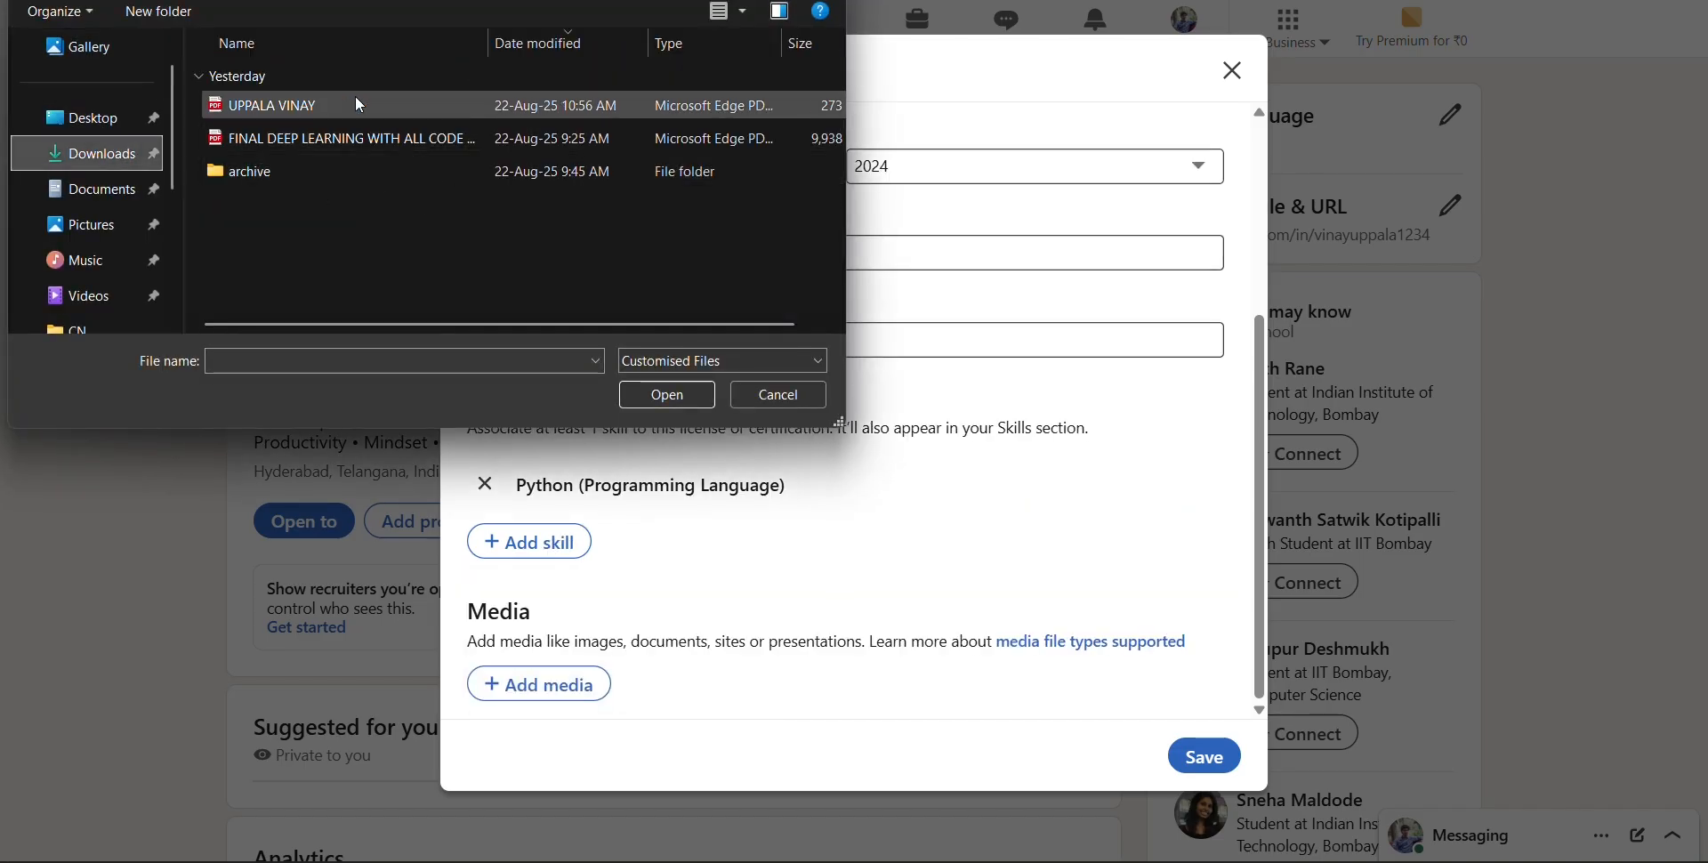
pyautogui.click(69, 120)
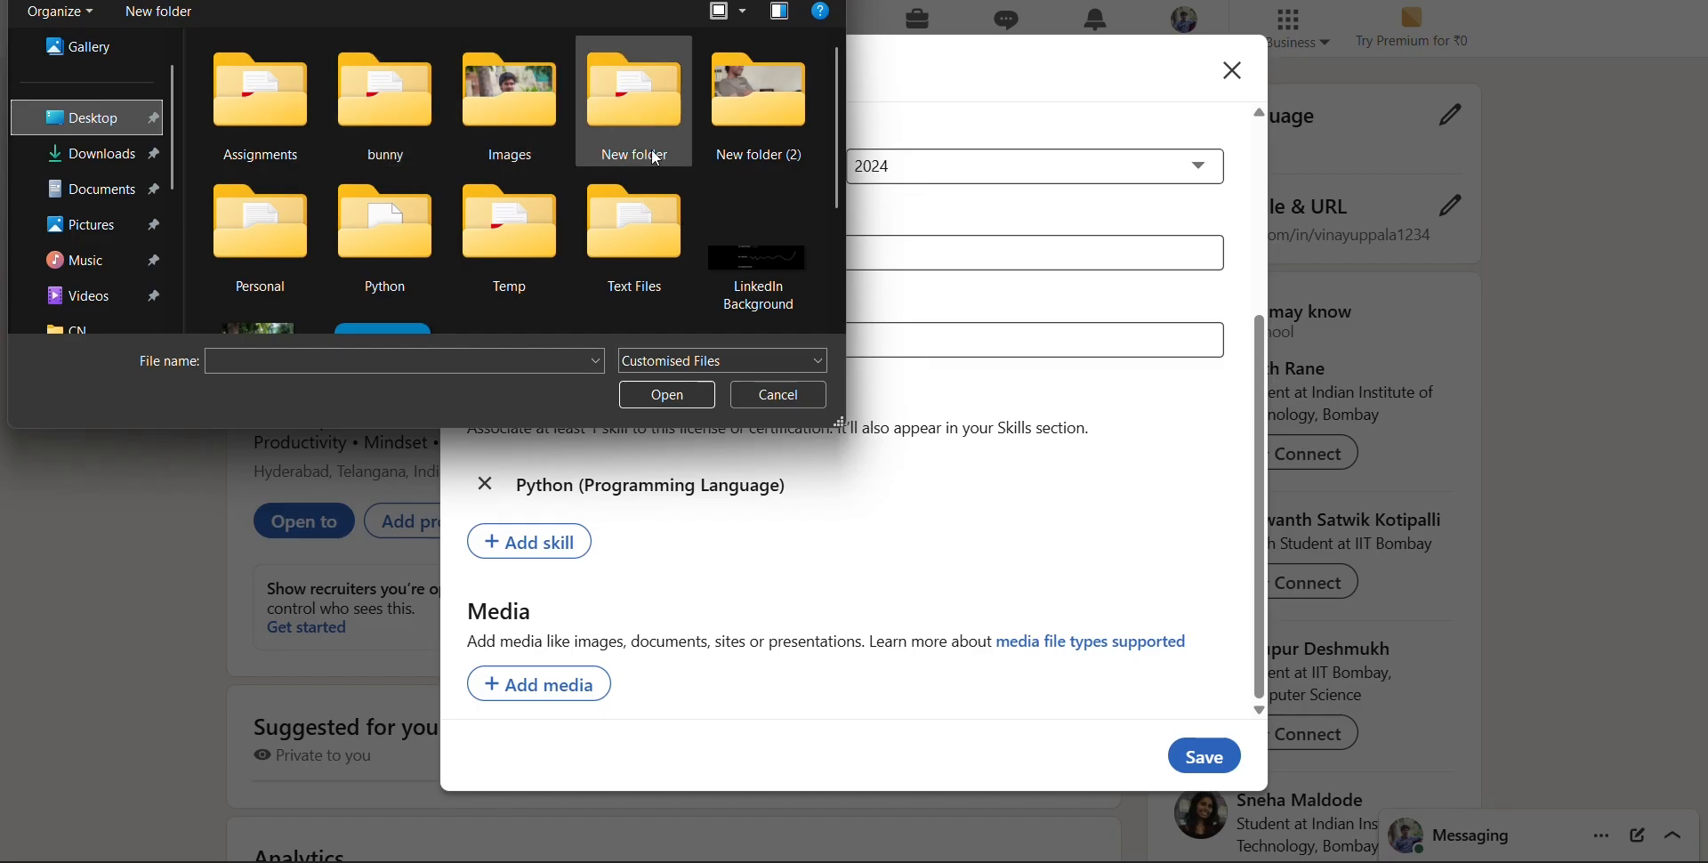
pyautogui.scroll(-3, 327, 183)
pyautogui.doubleClick(759, 233)
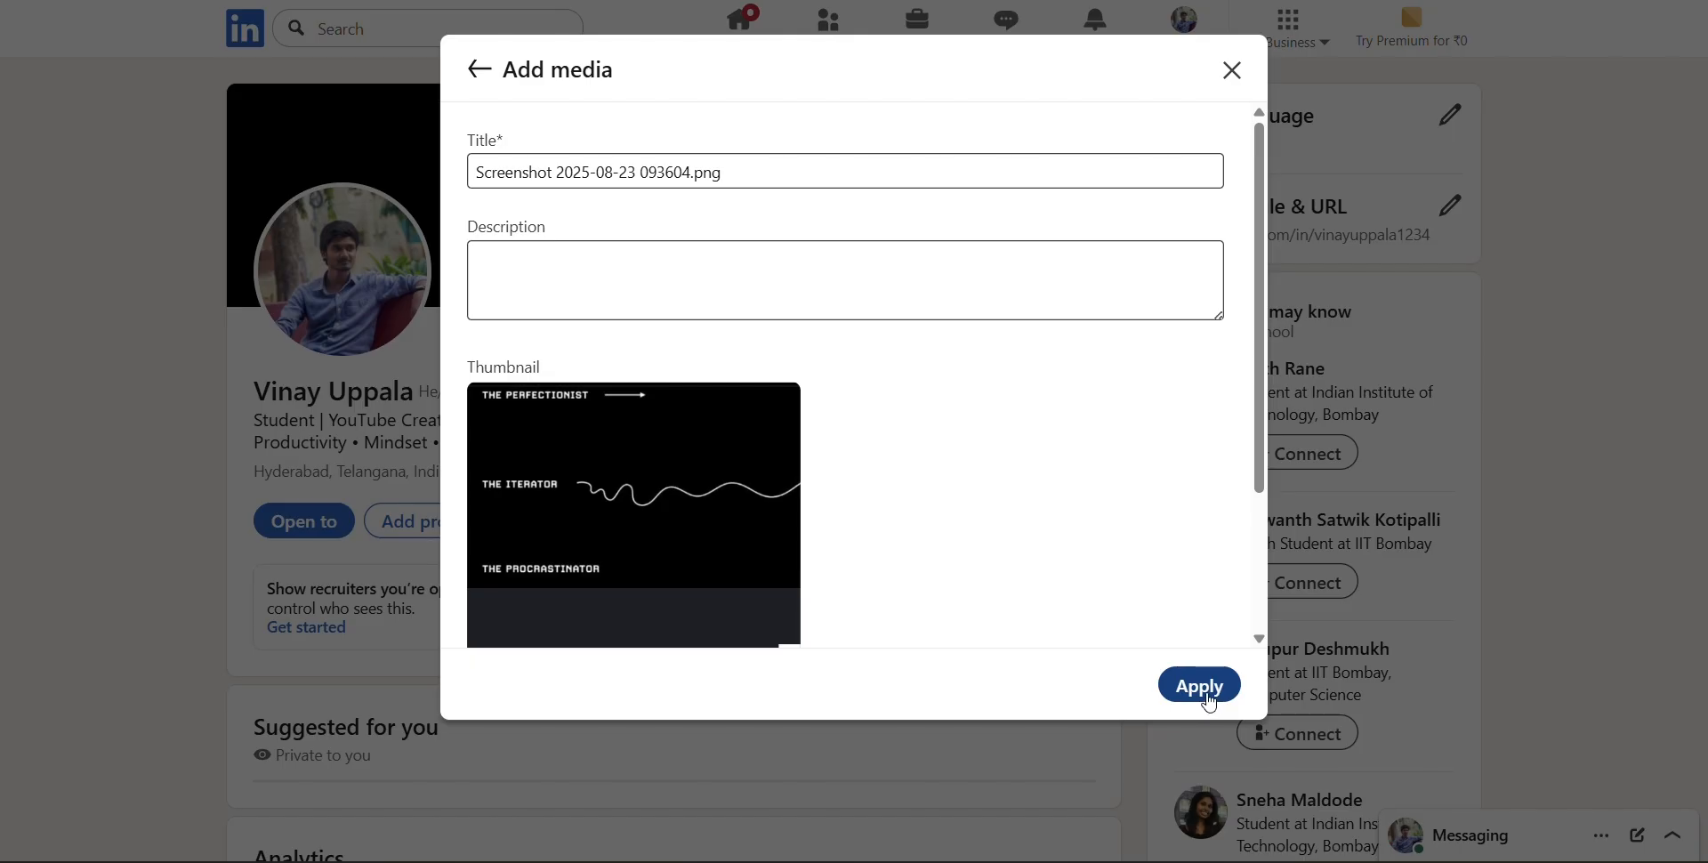
pyautogui.click(1201, 686)
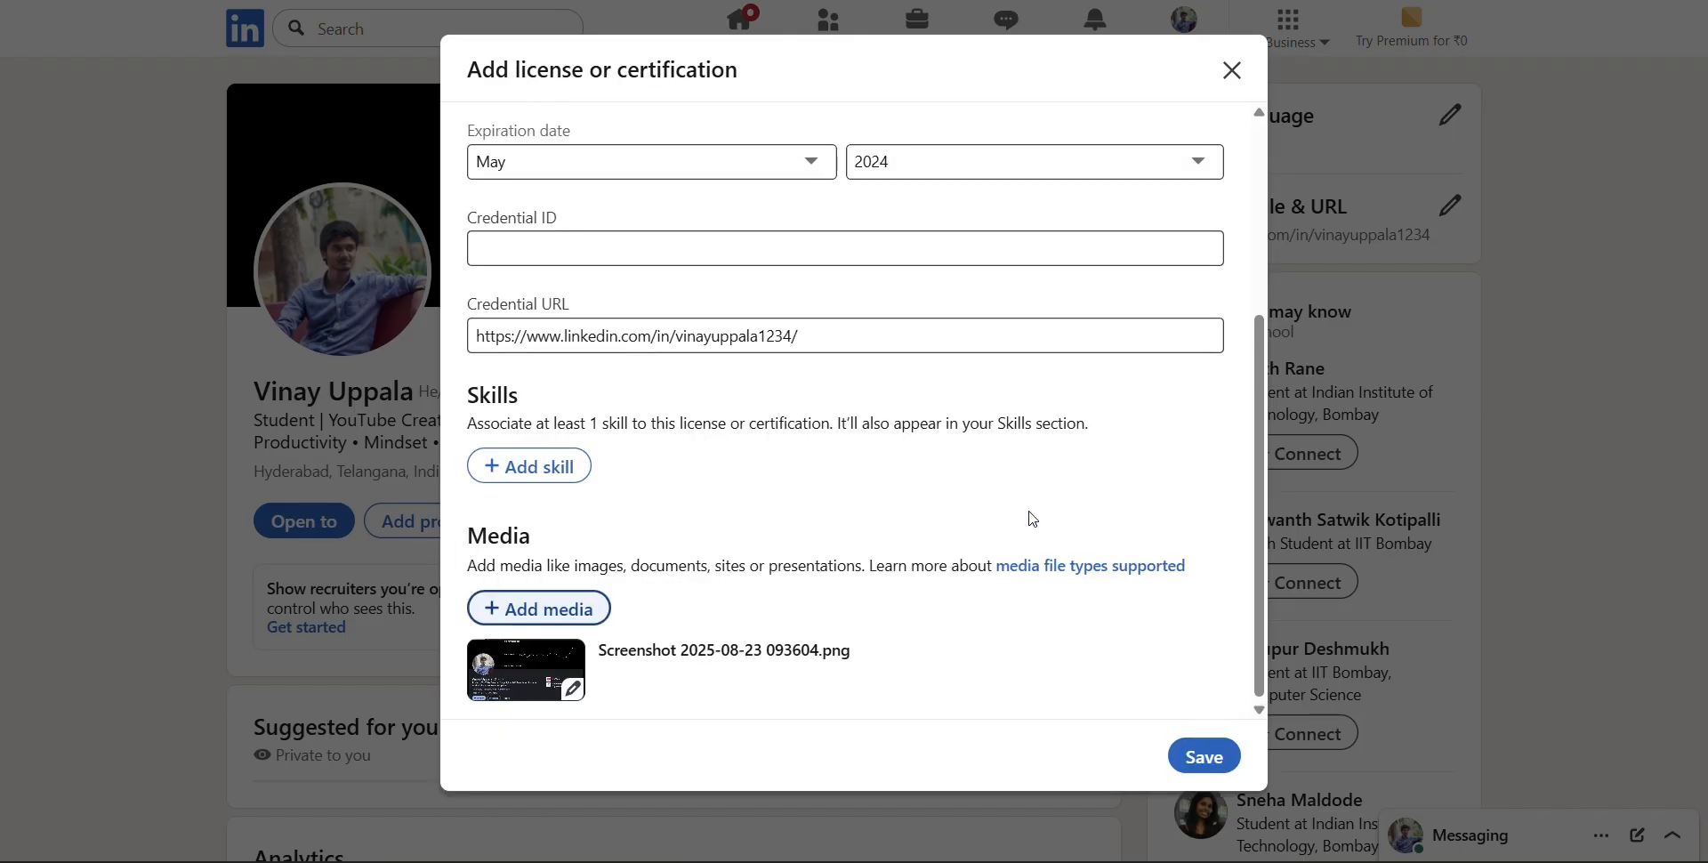
# Save the certification and skip sharing it as a post with the network
pyautogui.scroll(4, 1025, 516)
pyautogui.scroll(-4, 1026, 515)
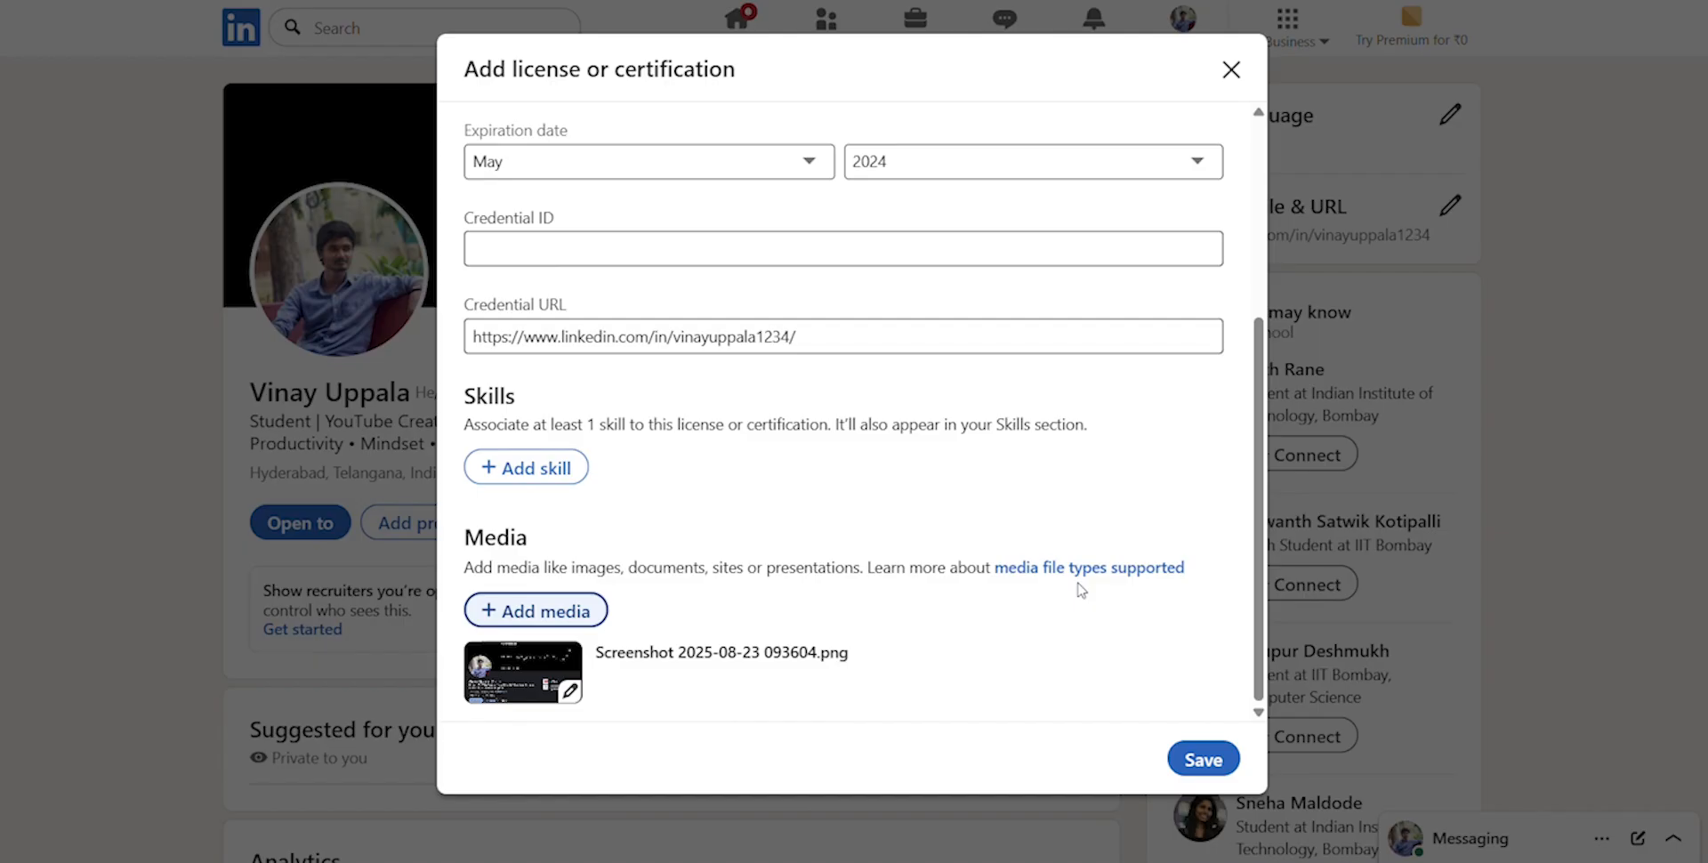
pyautogui.click(1201, 773)
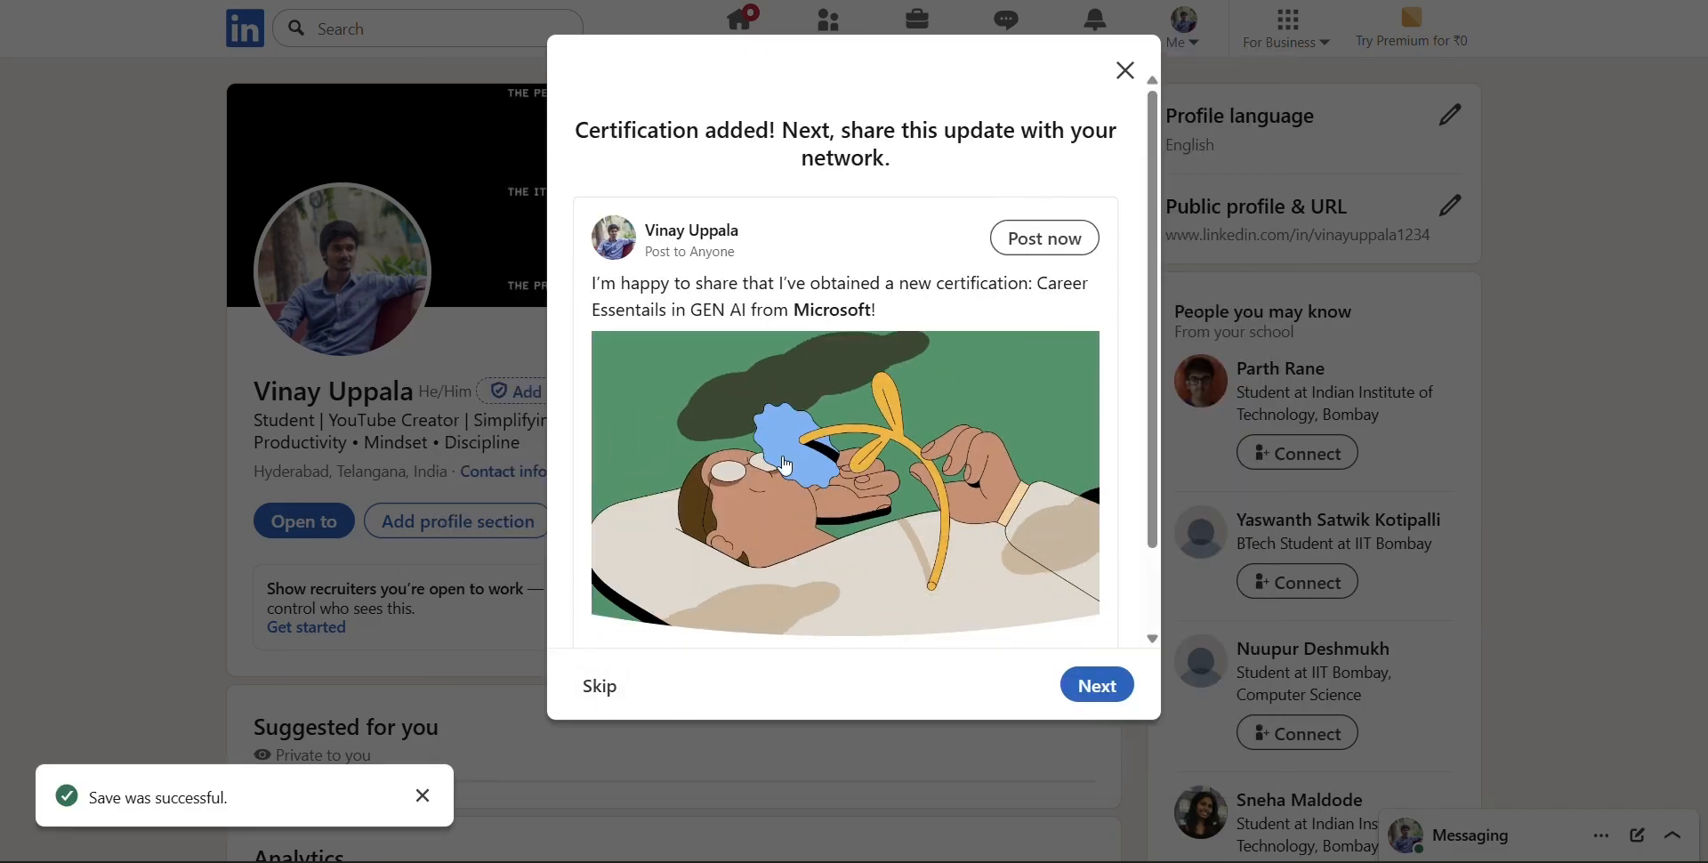
pyautogui.moveTo(593, 283); pyautogui.dragTo(881, 311)
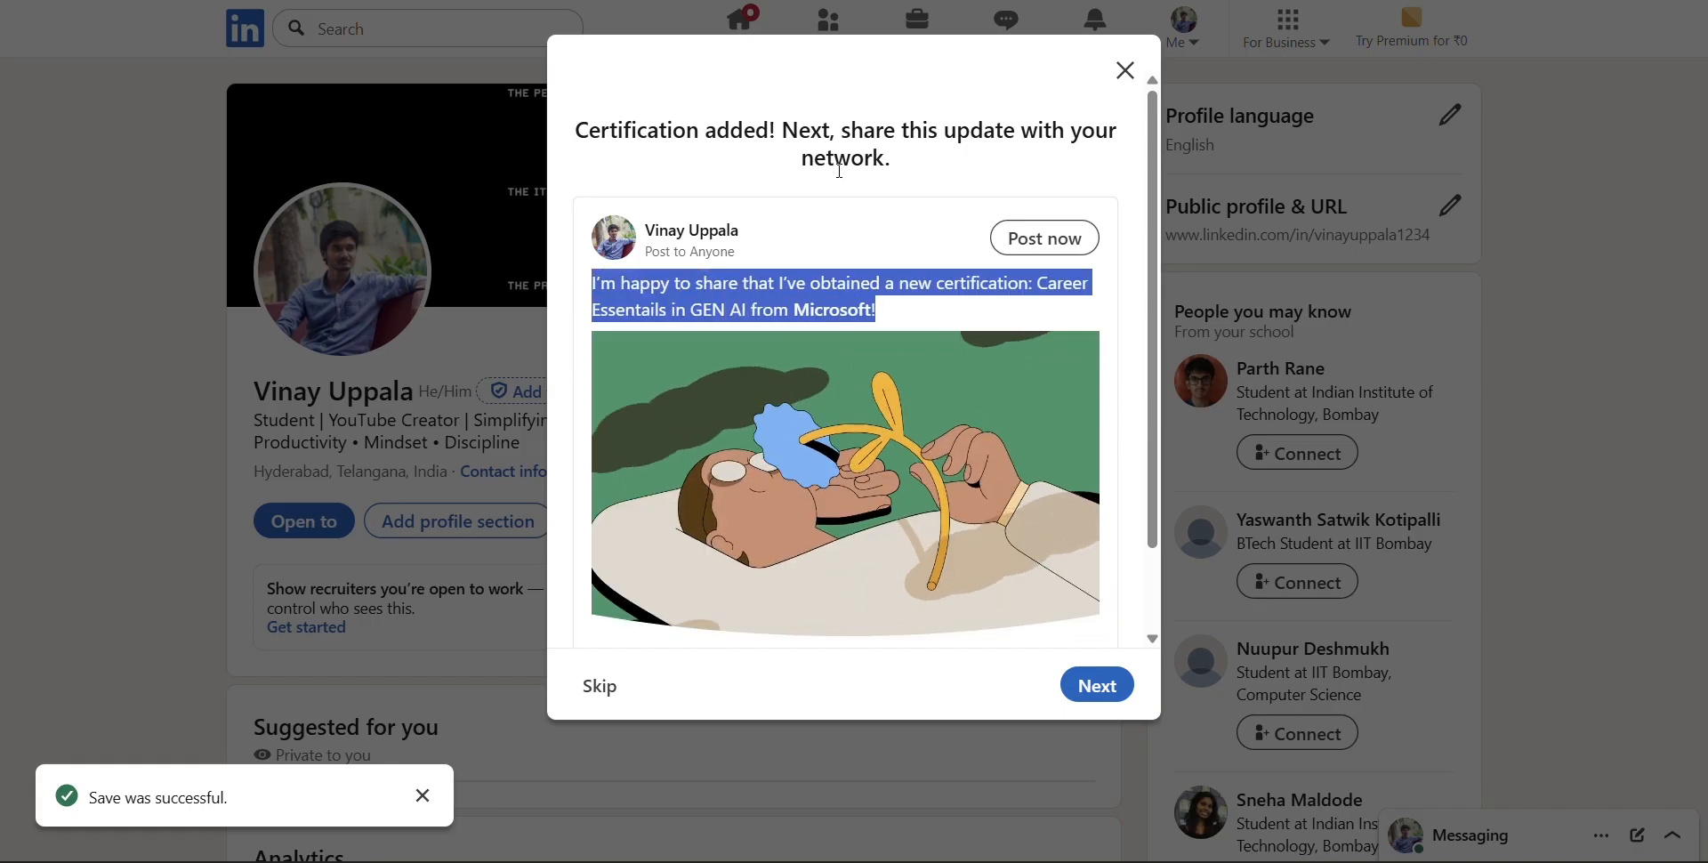
pyautogui.doubleClick(868, 232)
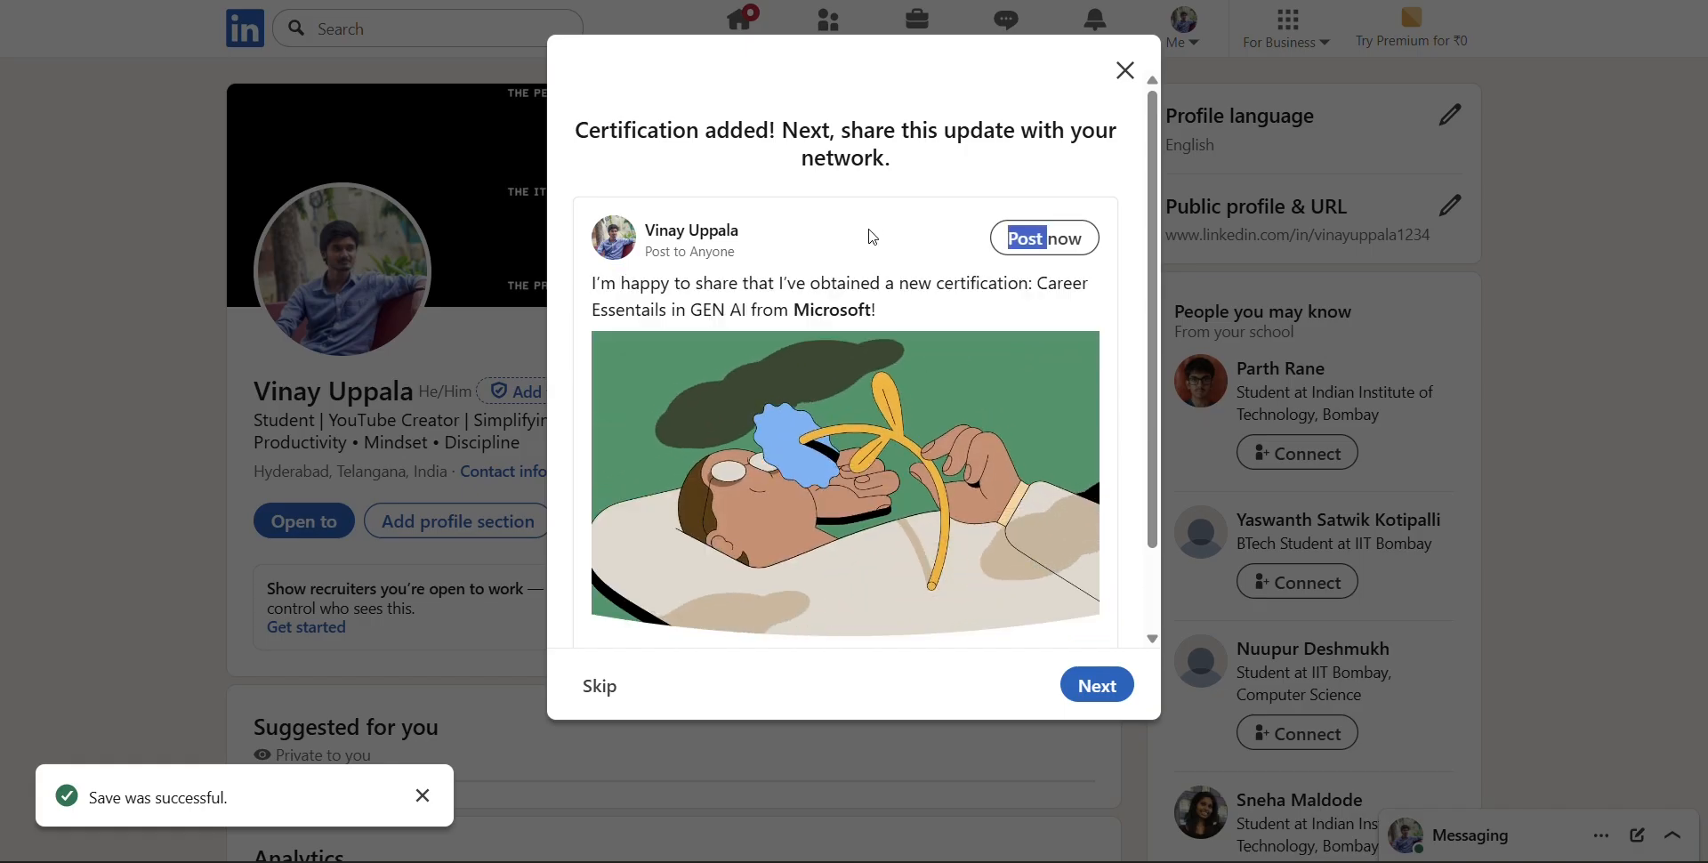
pyautogui.click(601, 686)
# Reload the profile page and examine the new entry under Licenses & certifications
pyautogui.scroll(-5, 975, 511)
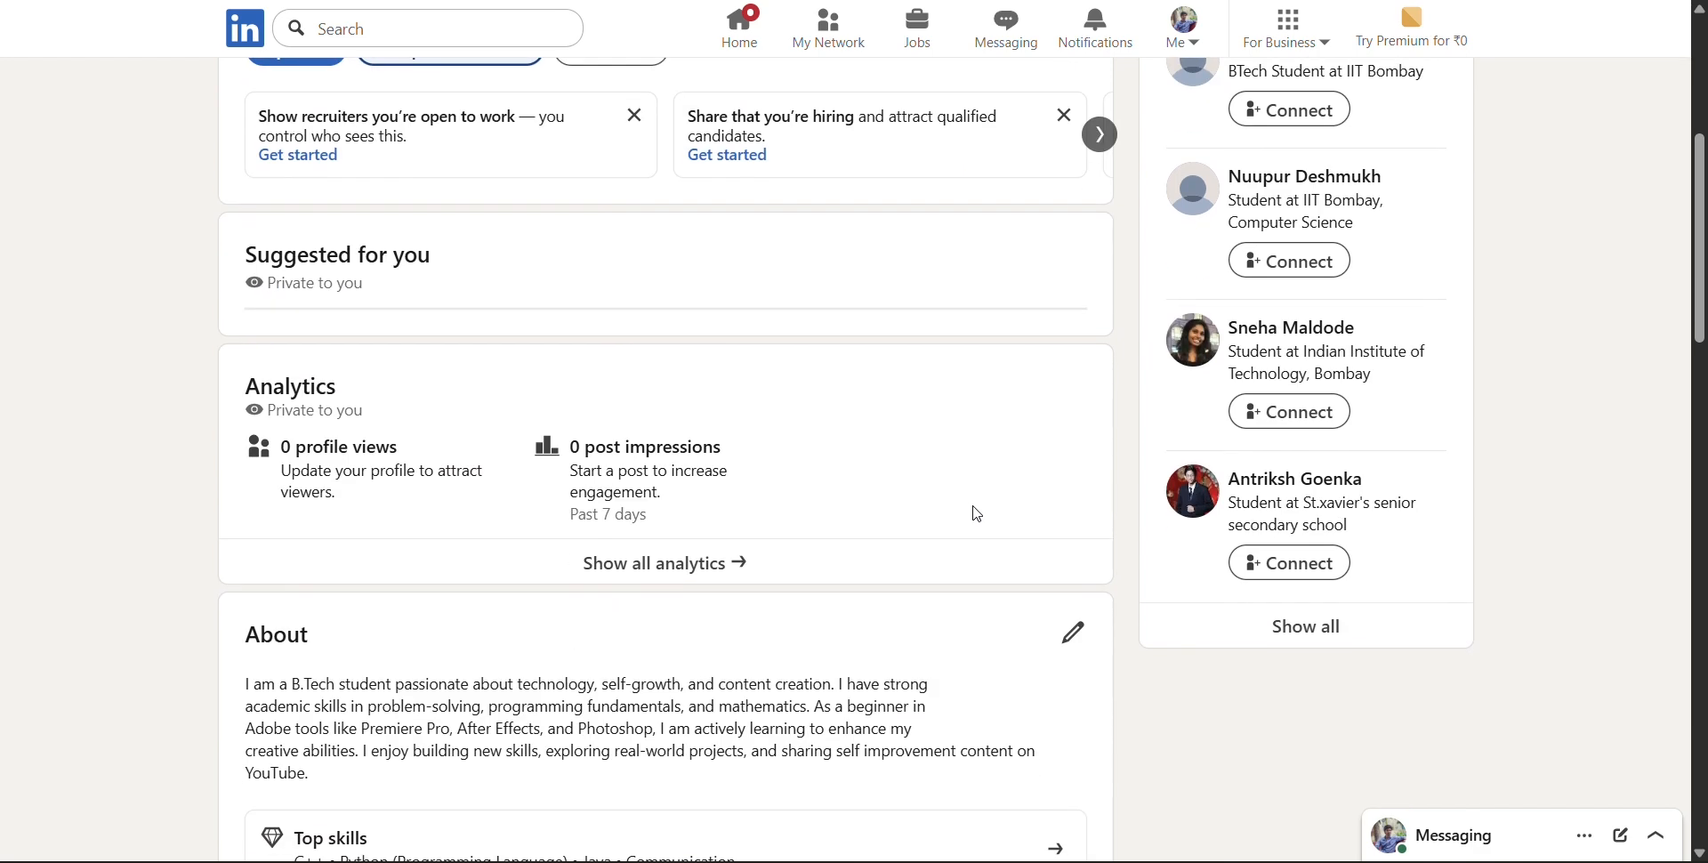
pyautogui.scroll(5, 890, 480)
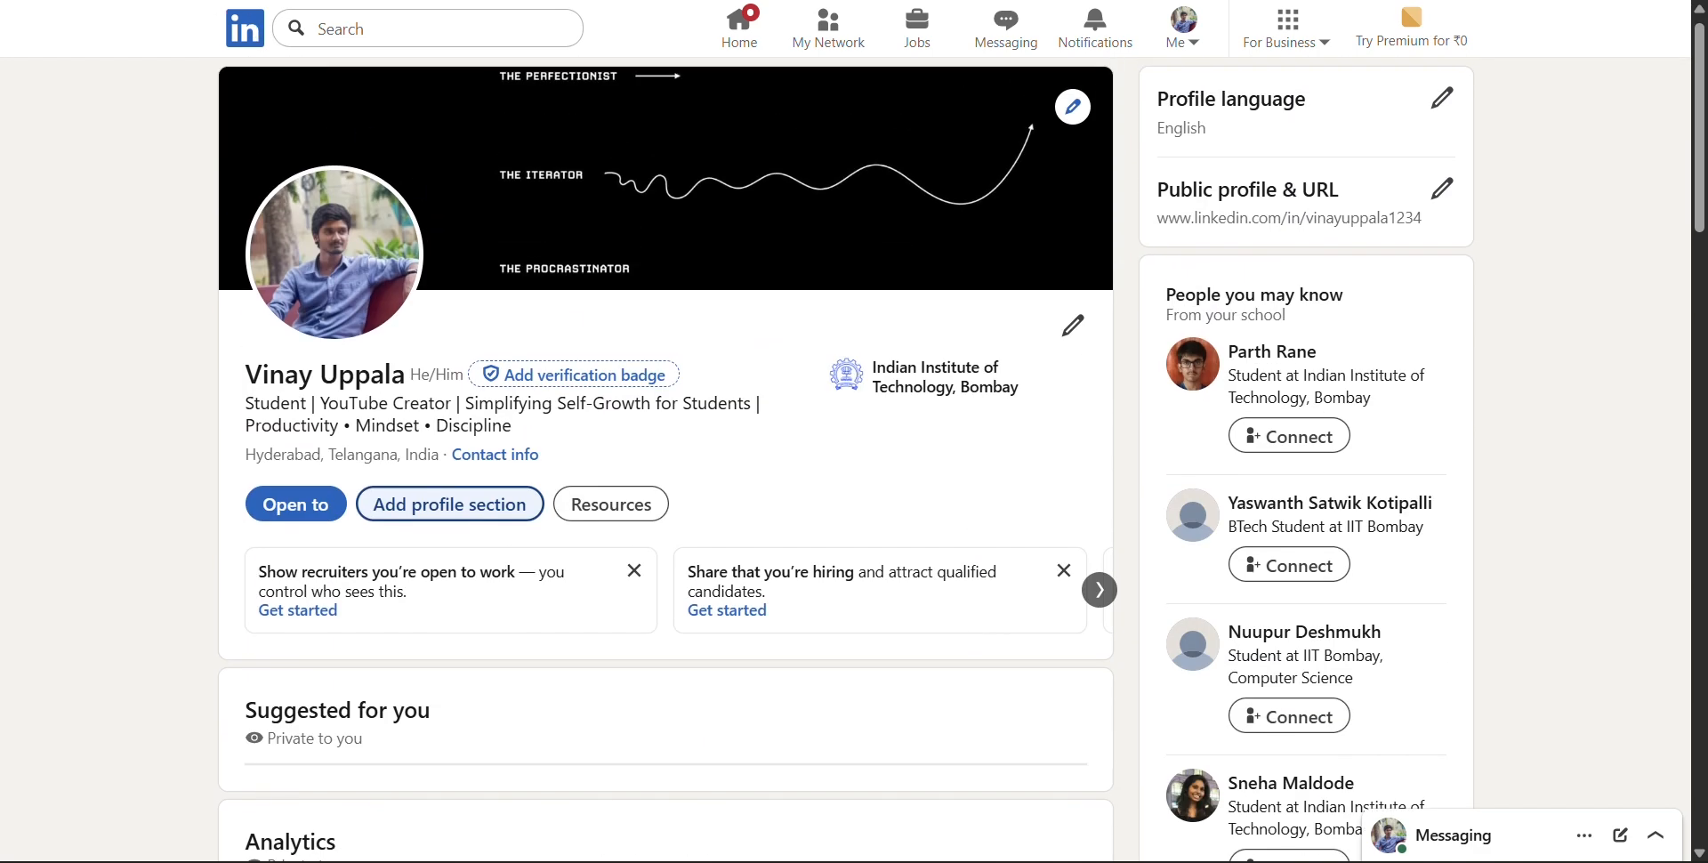
pyautogui.press('F5')
pyautogui.scroll(-8, 721, 370)
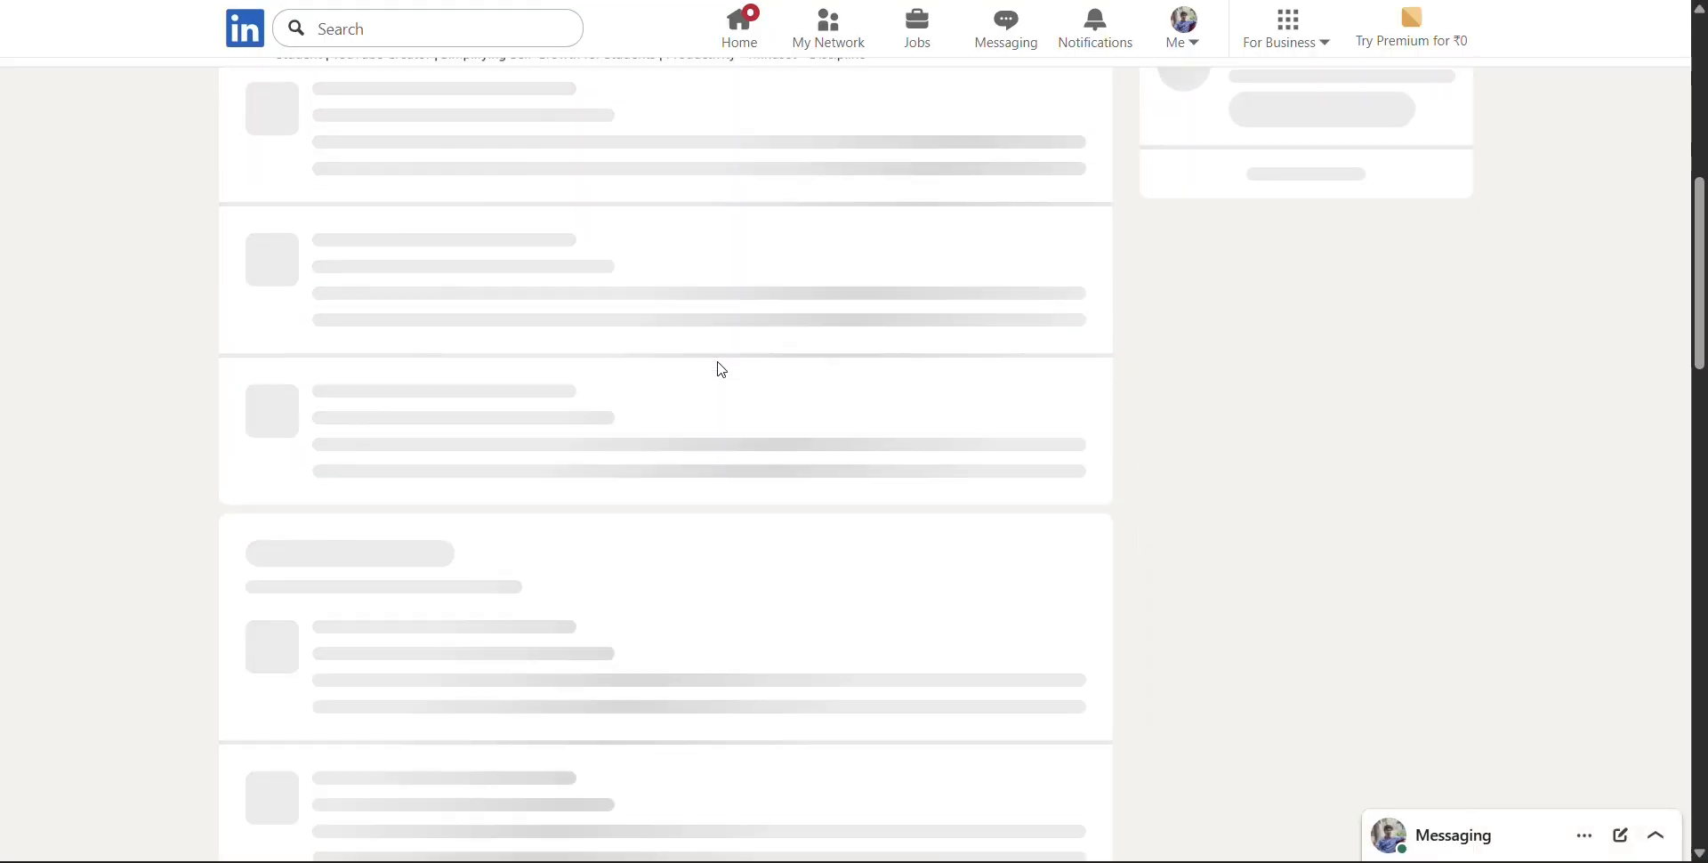
pyautogui.scroll(-8, 722, 370)
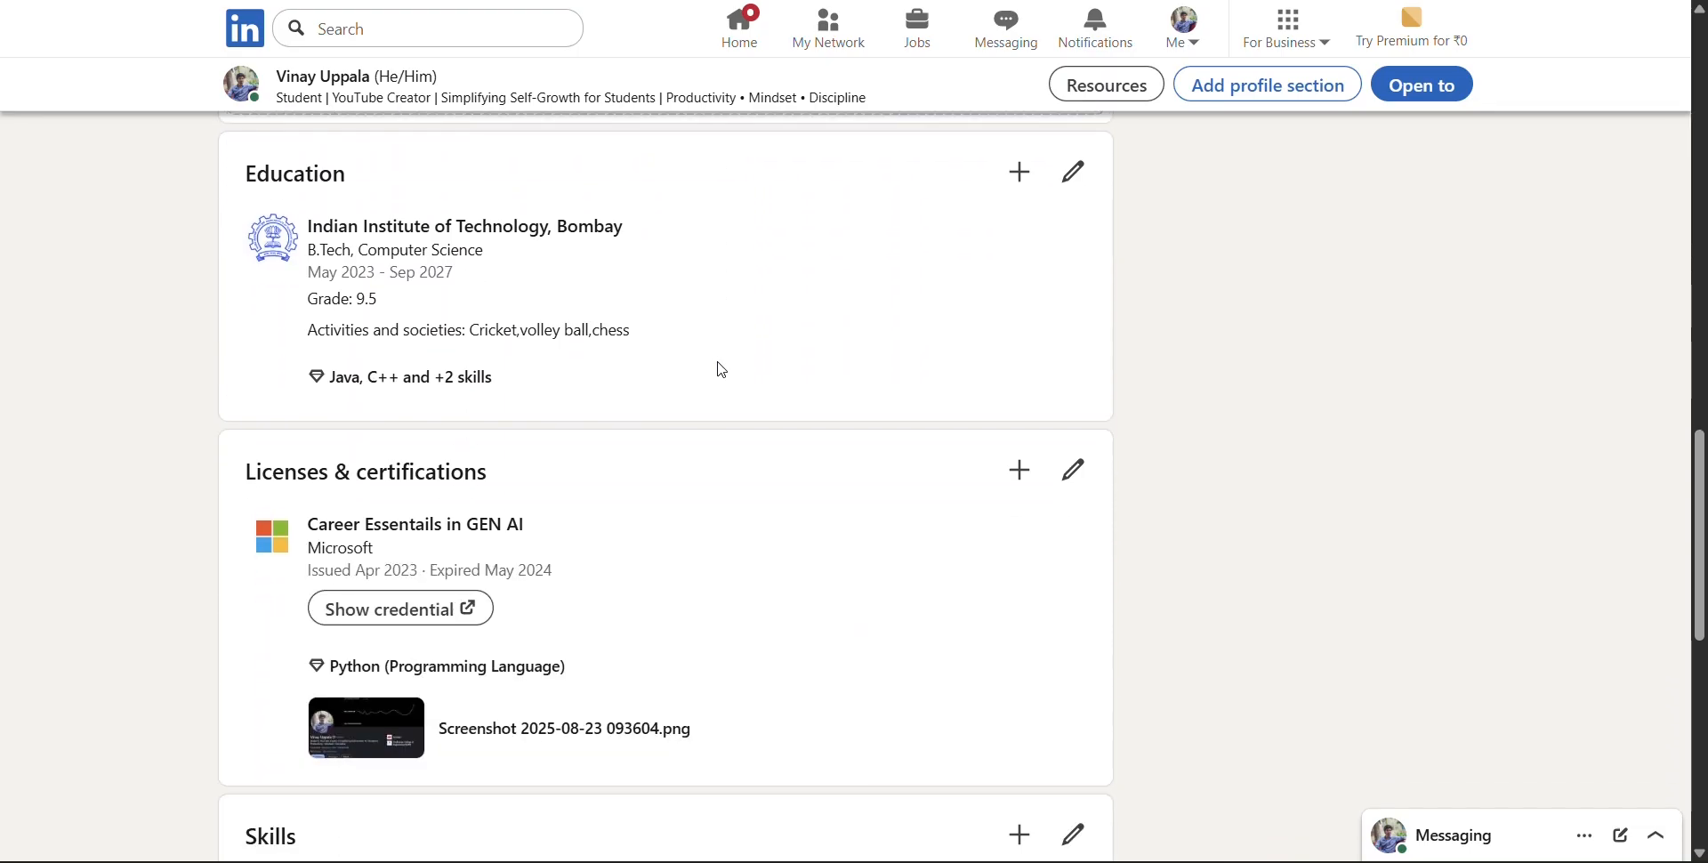
pyautogui.scroll(-2, 679, 534)
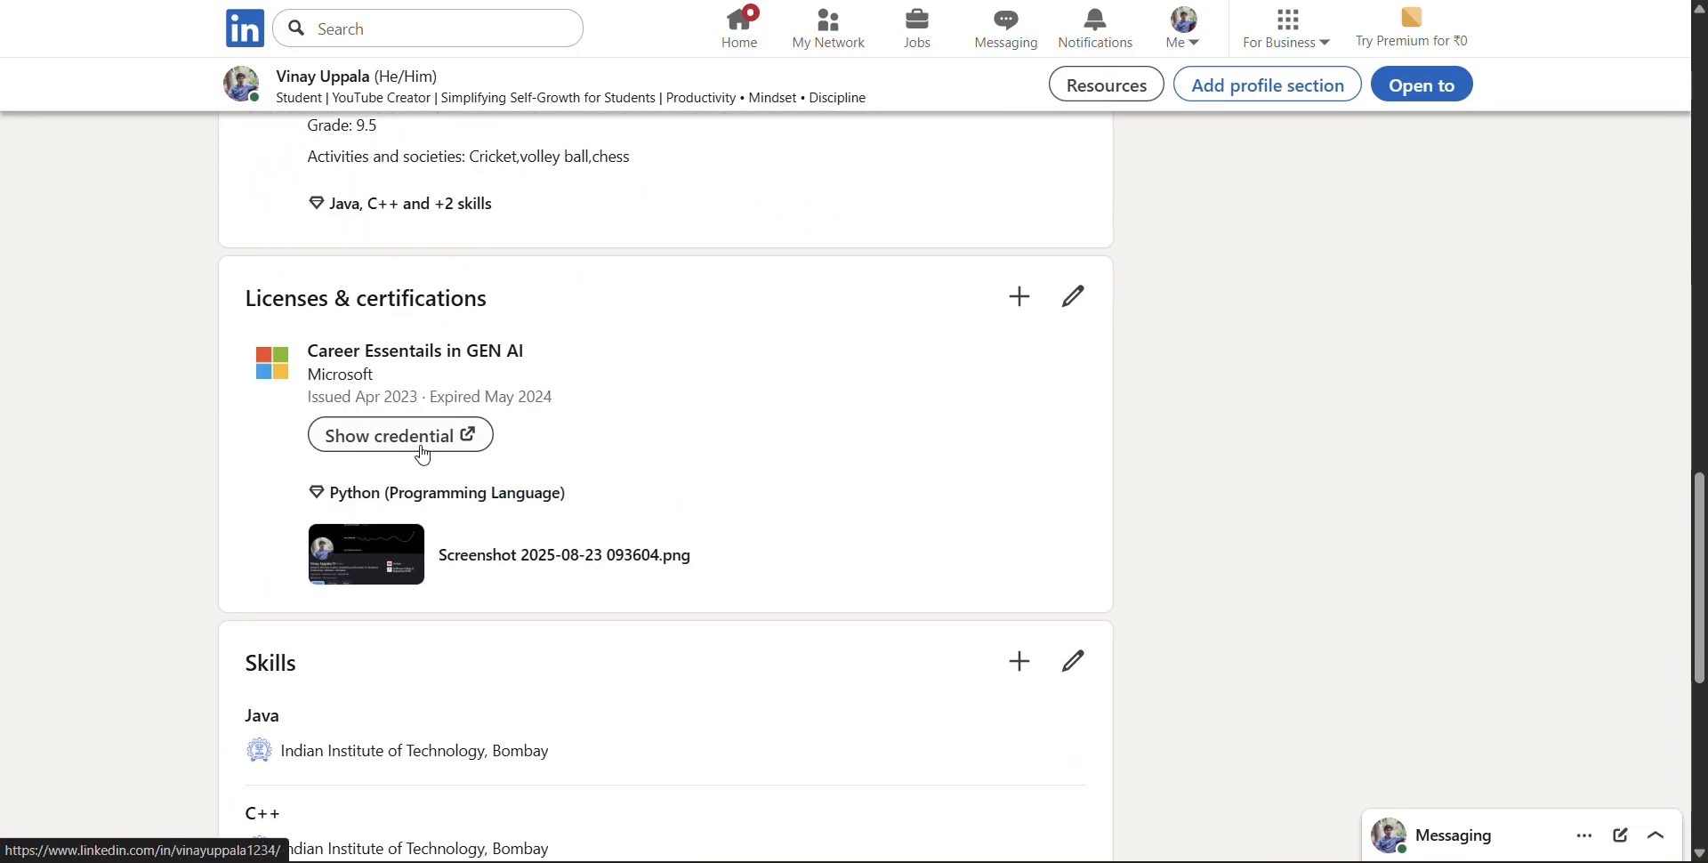
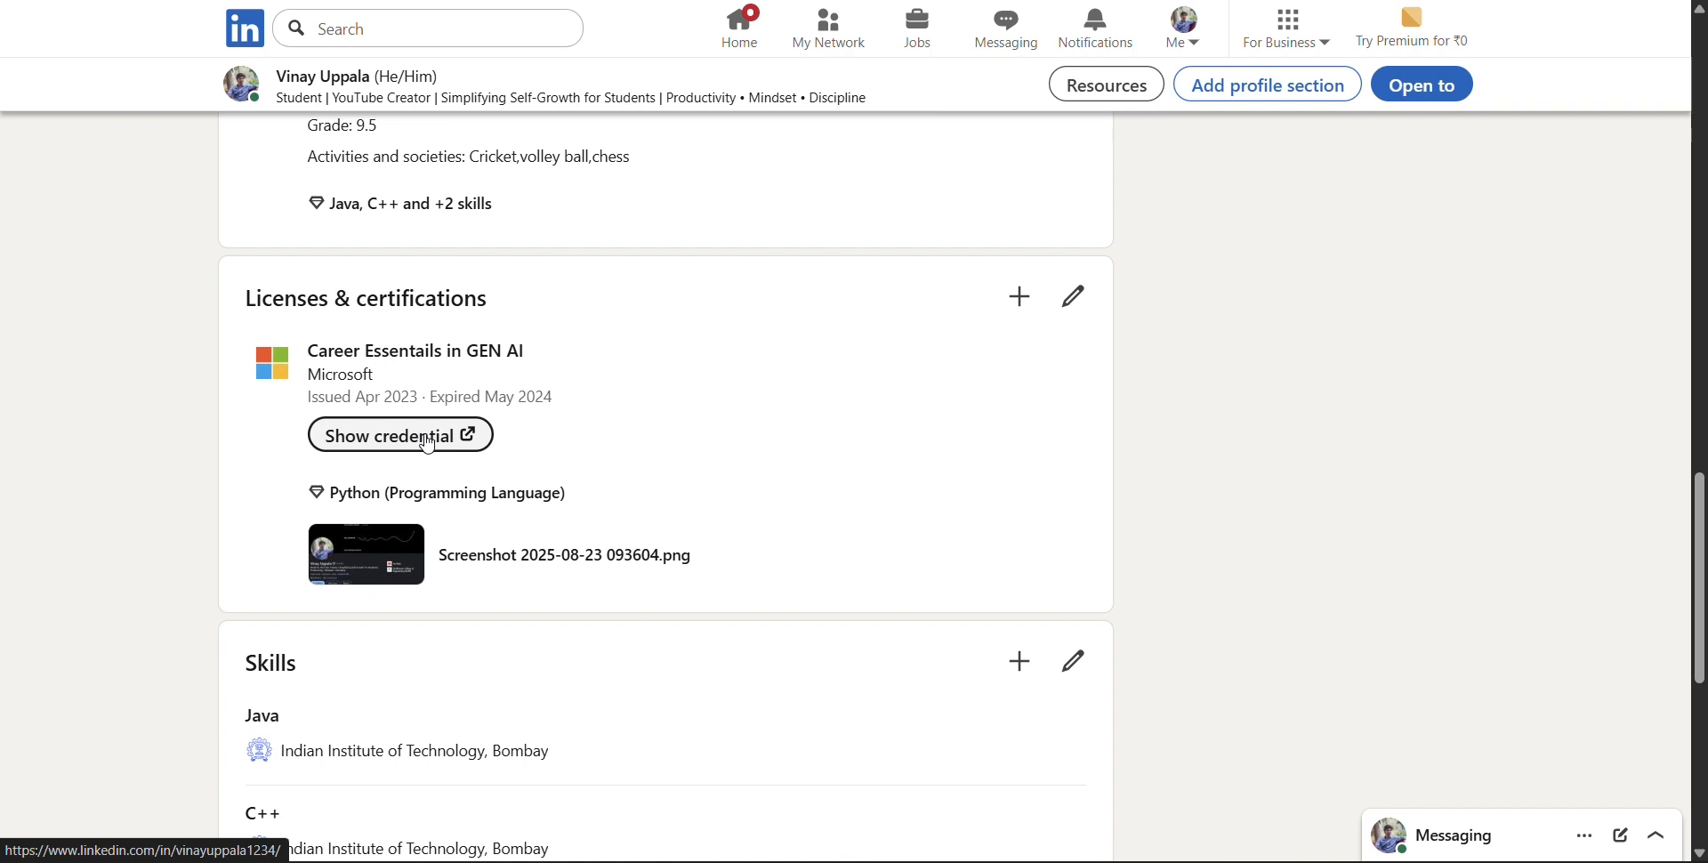
# View the screenshot attached as media to the Microsoft certification and close the preview
pyautogui.click(365, 554)
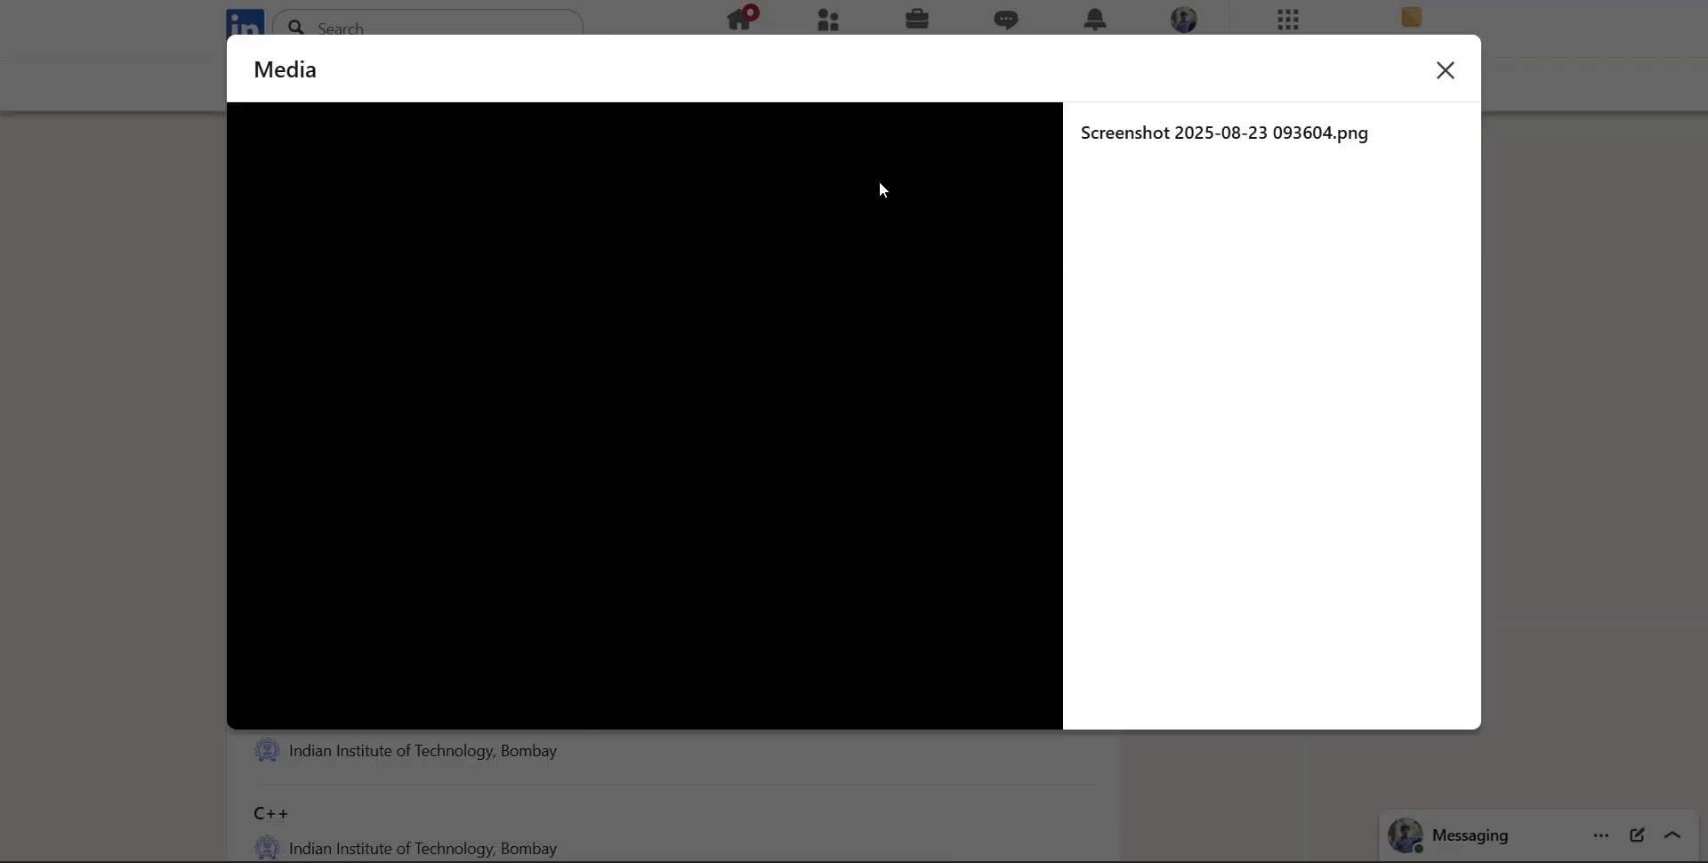
pyautogui.click(1446, 71)
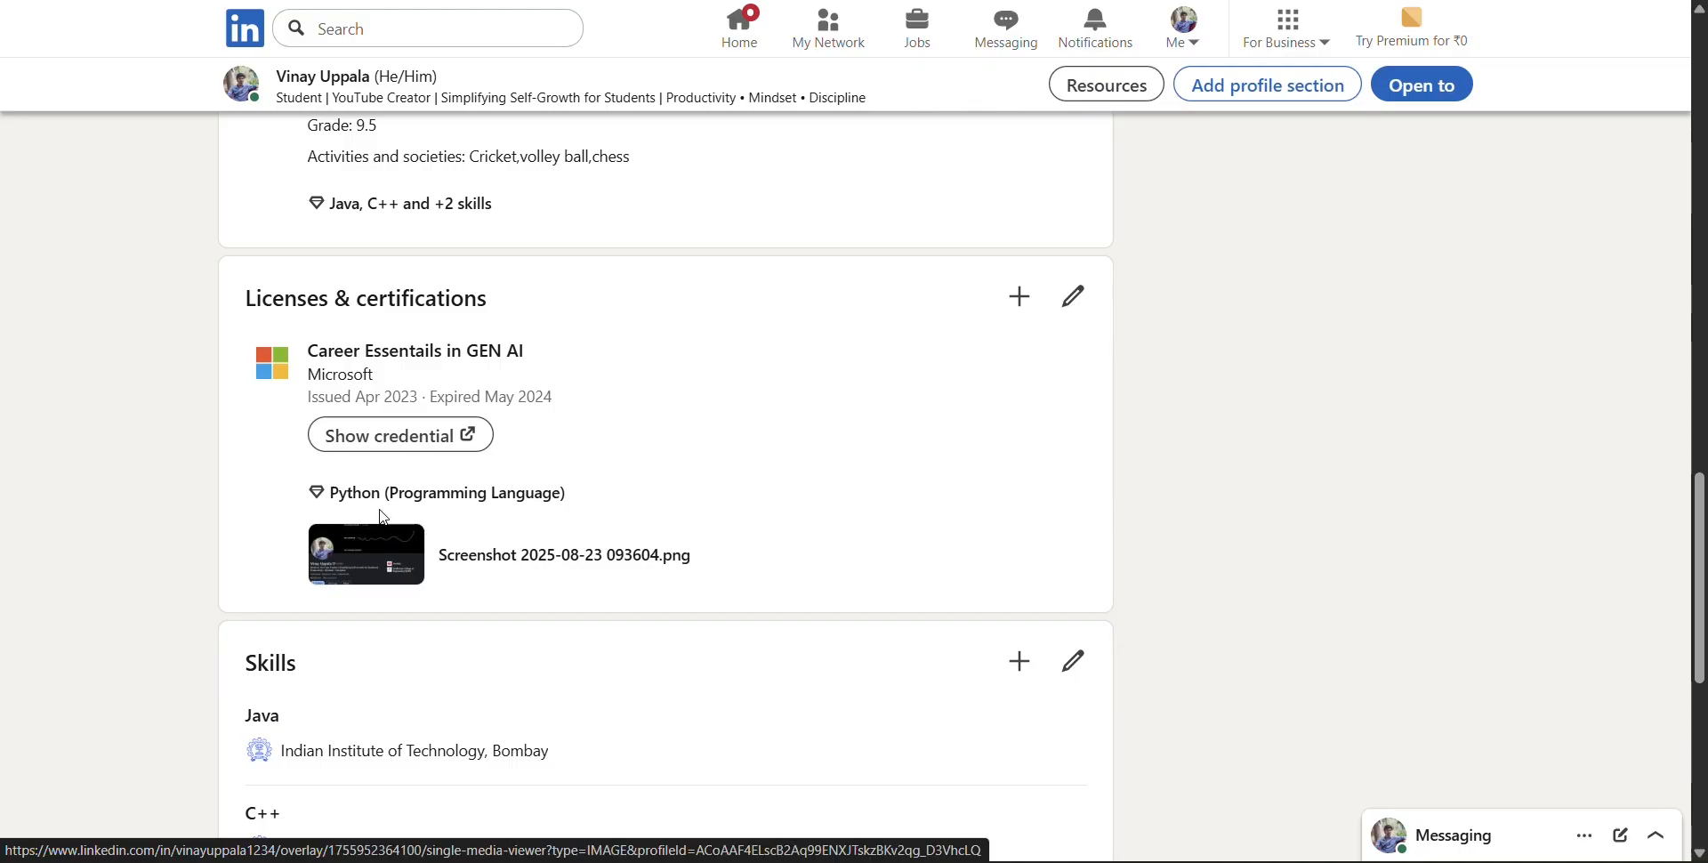
pyautogui.click(360, 554)
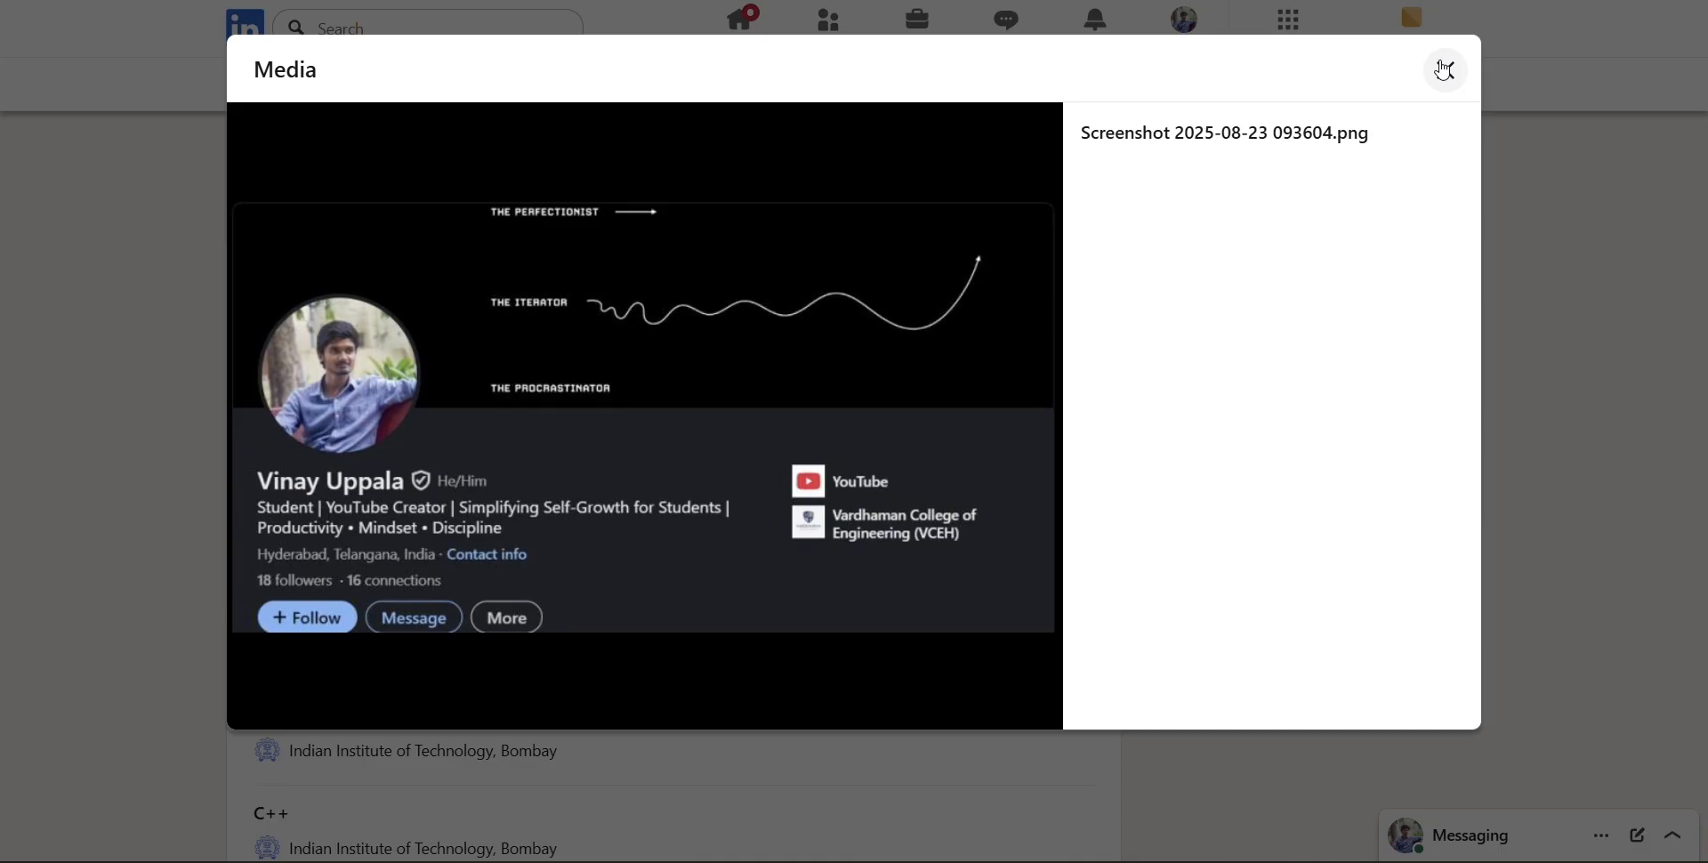
pyautogui.click(1444, 70)
# Start a new experience entry from the profile's Experience section and title it "Python Internship"
pyautogui.scroll(-5, 881, 403)
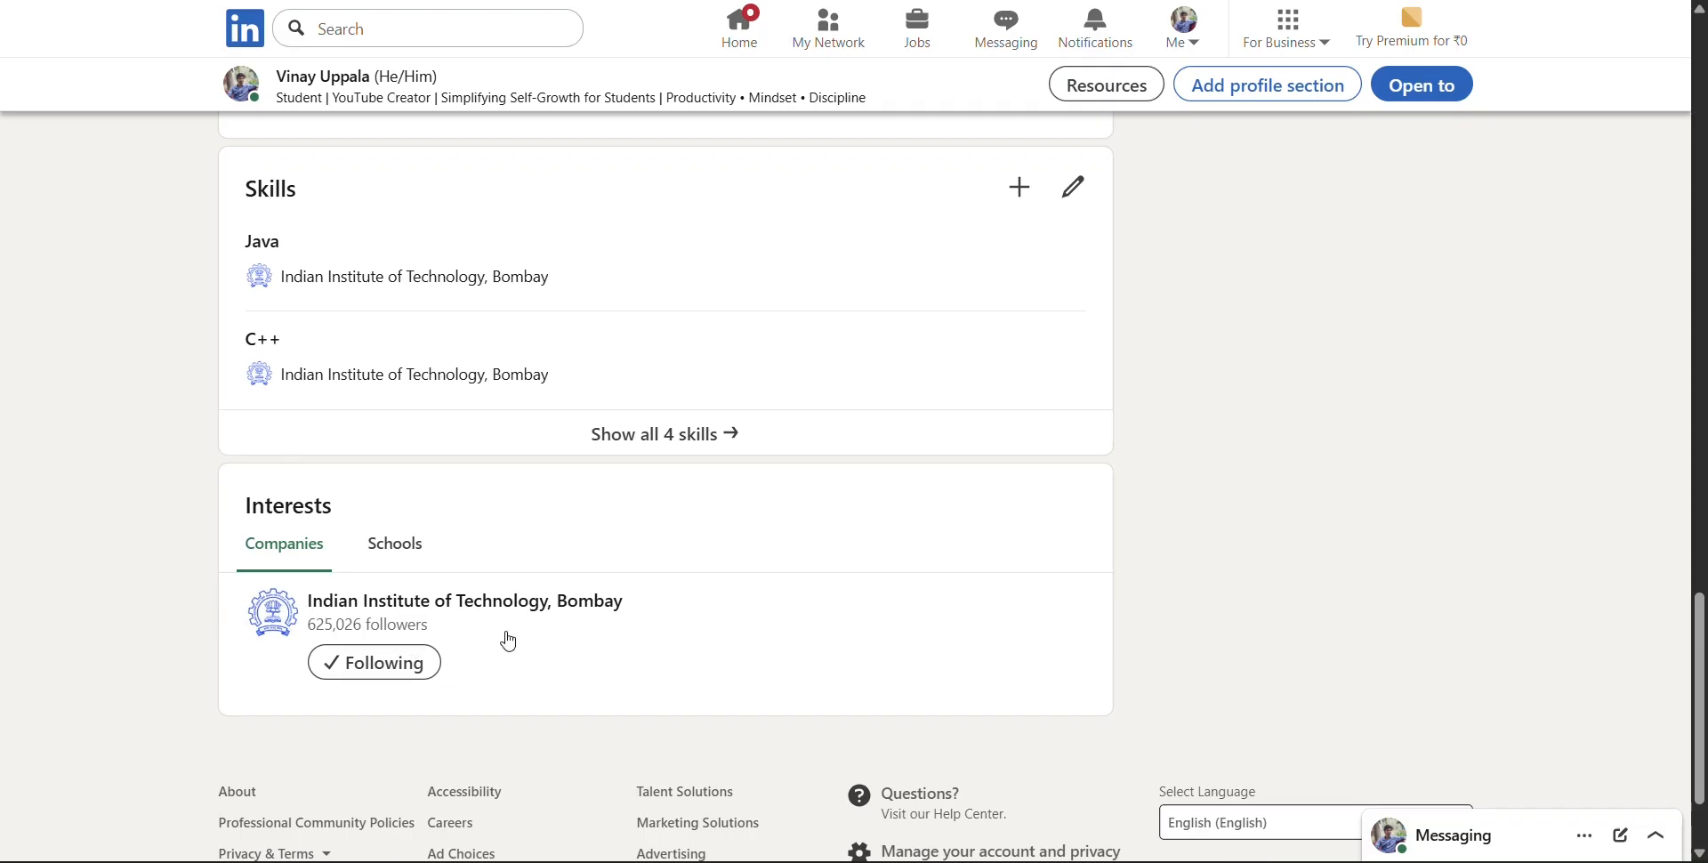
pyautogui.scroll(1, 526, 636)
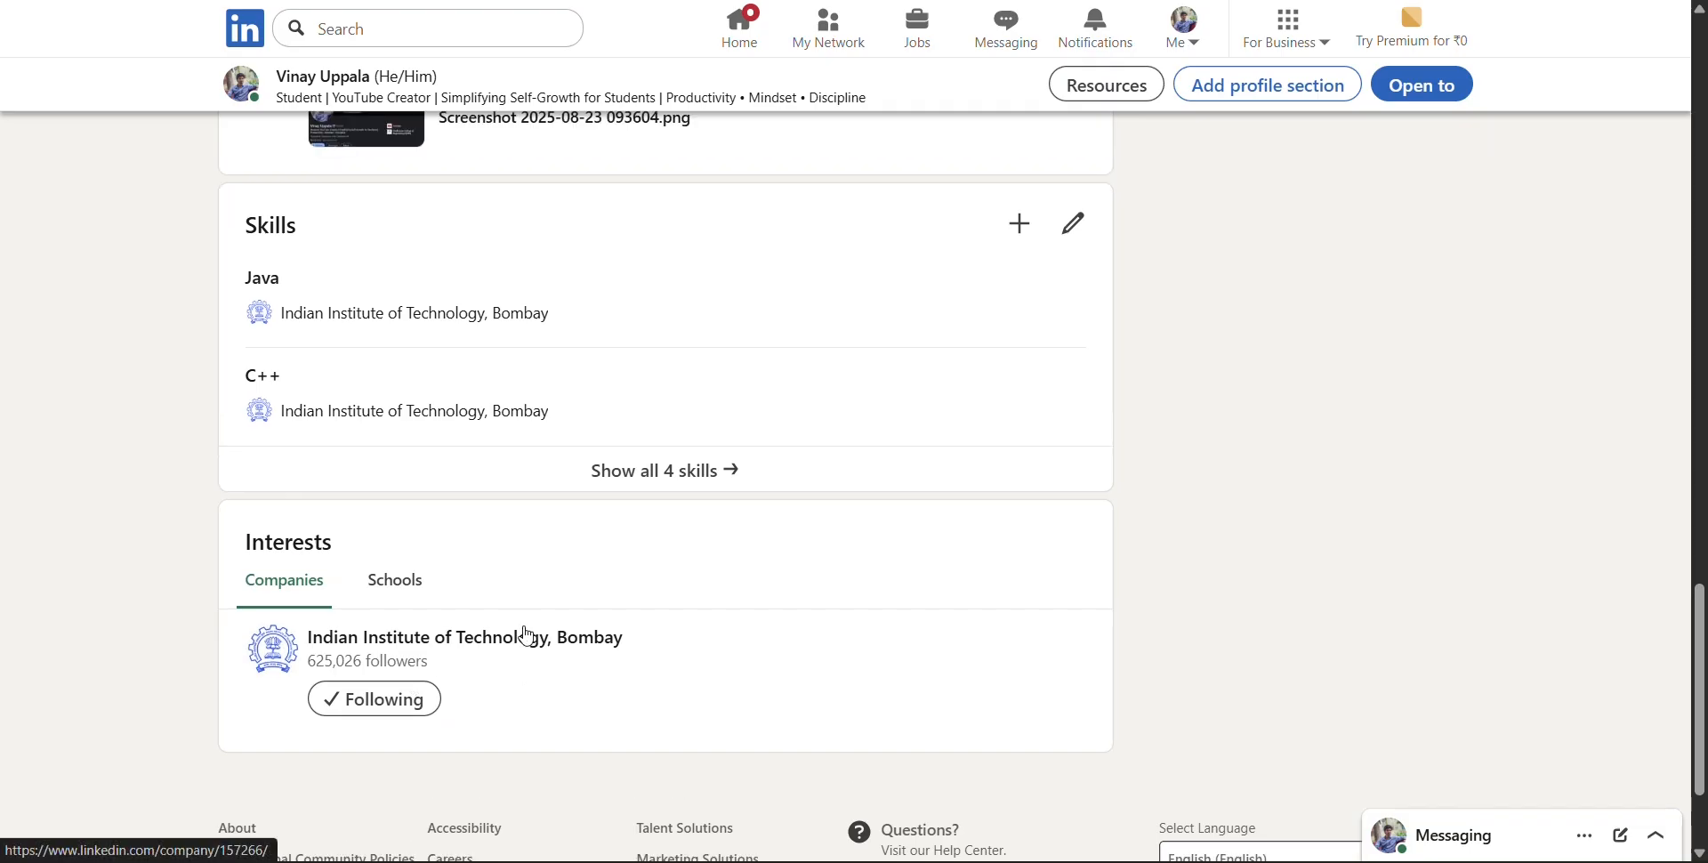
pyautogui.scroll(-2, 527, 635)
pyautogui.scroll(5, 527, 635)
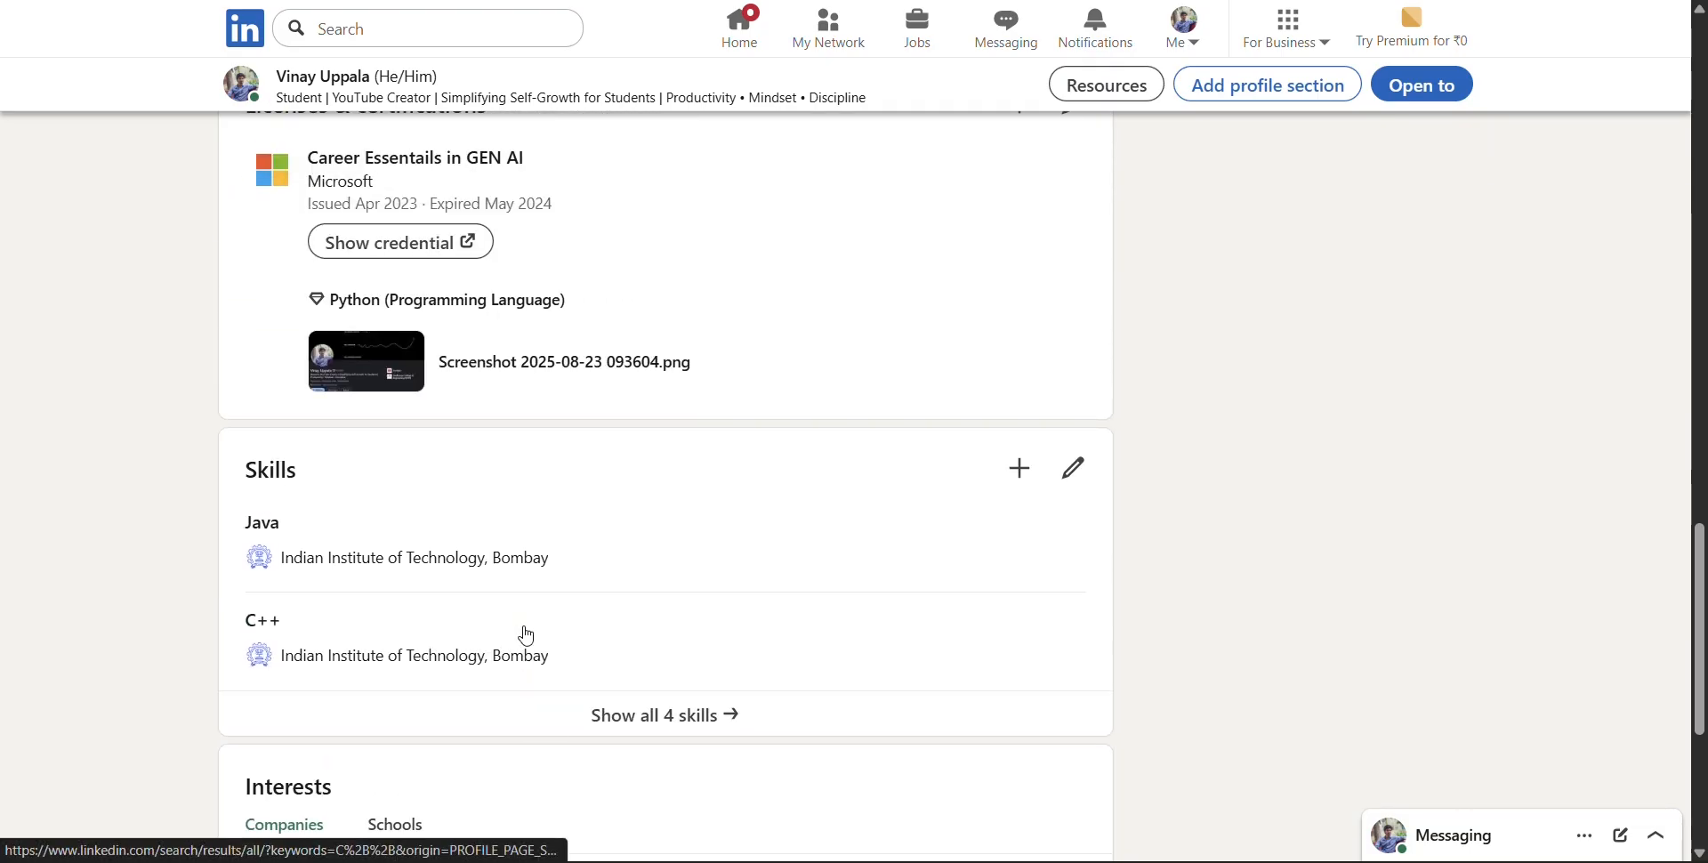
pyautogui.scroll(10, 527, 635)
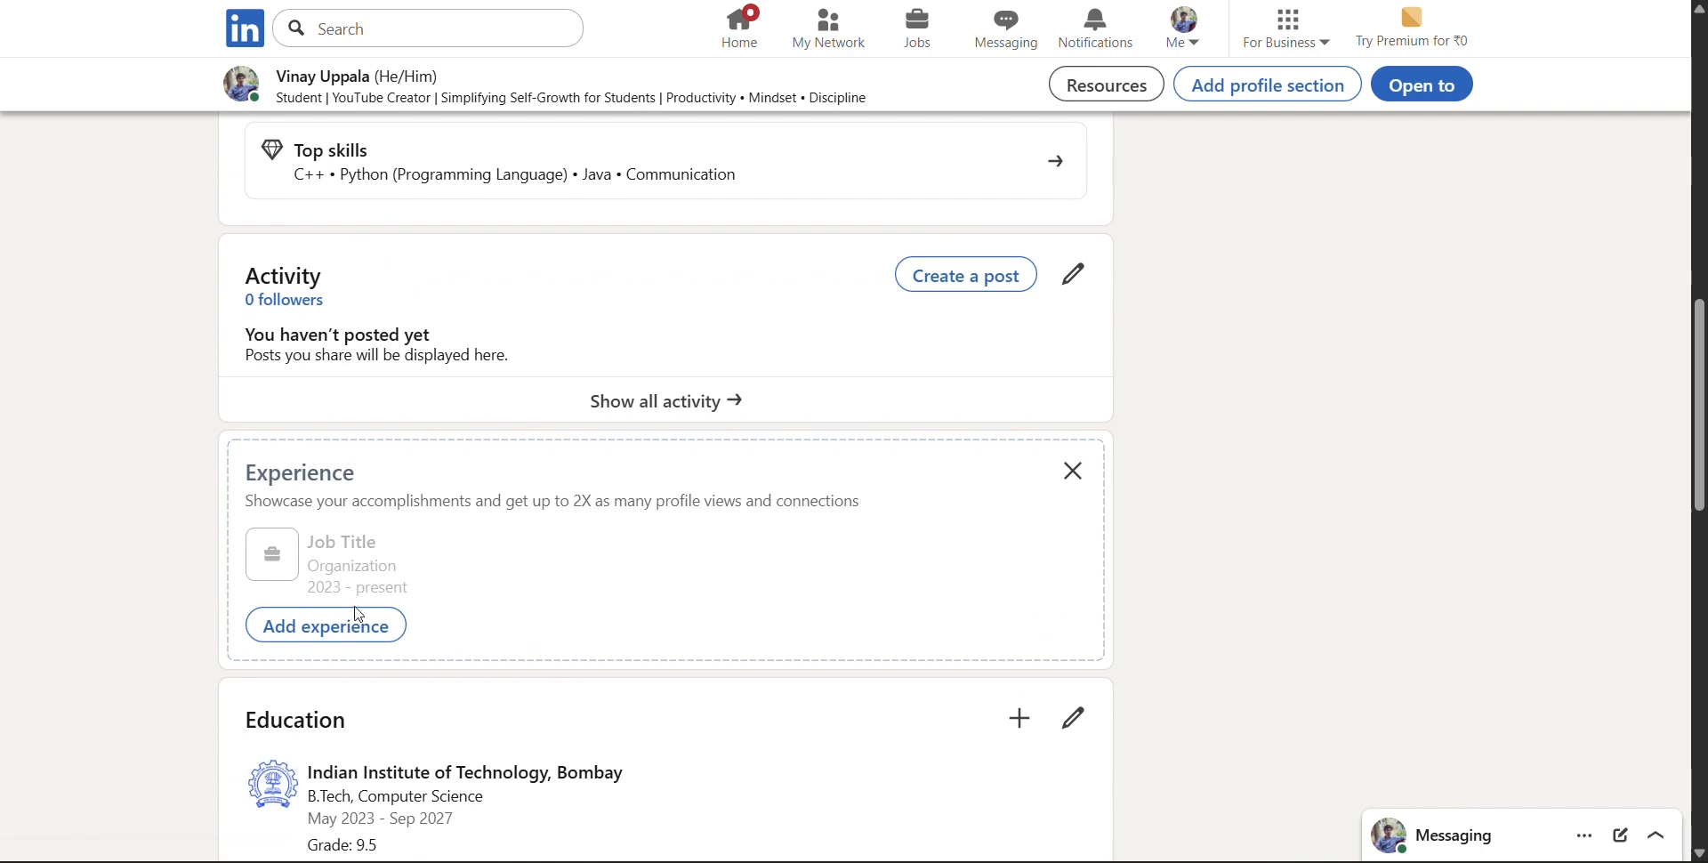
pyautogui.click(359, 623)
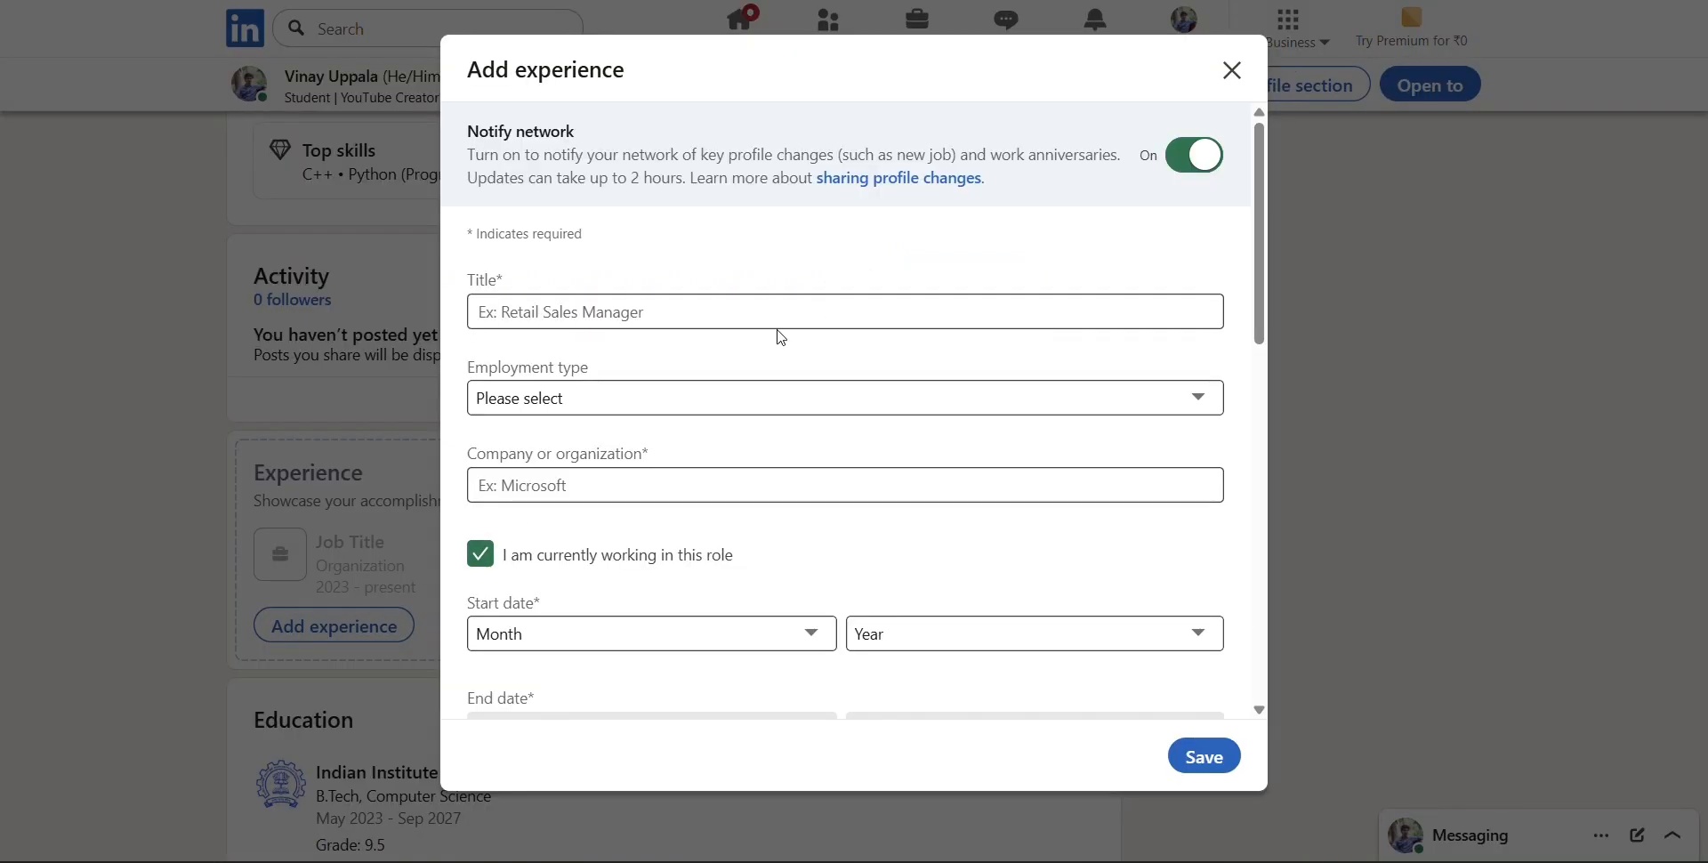
pyautogui.click(769, 307)
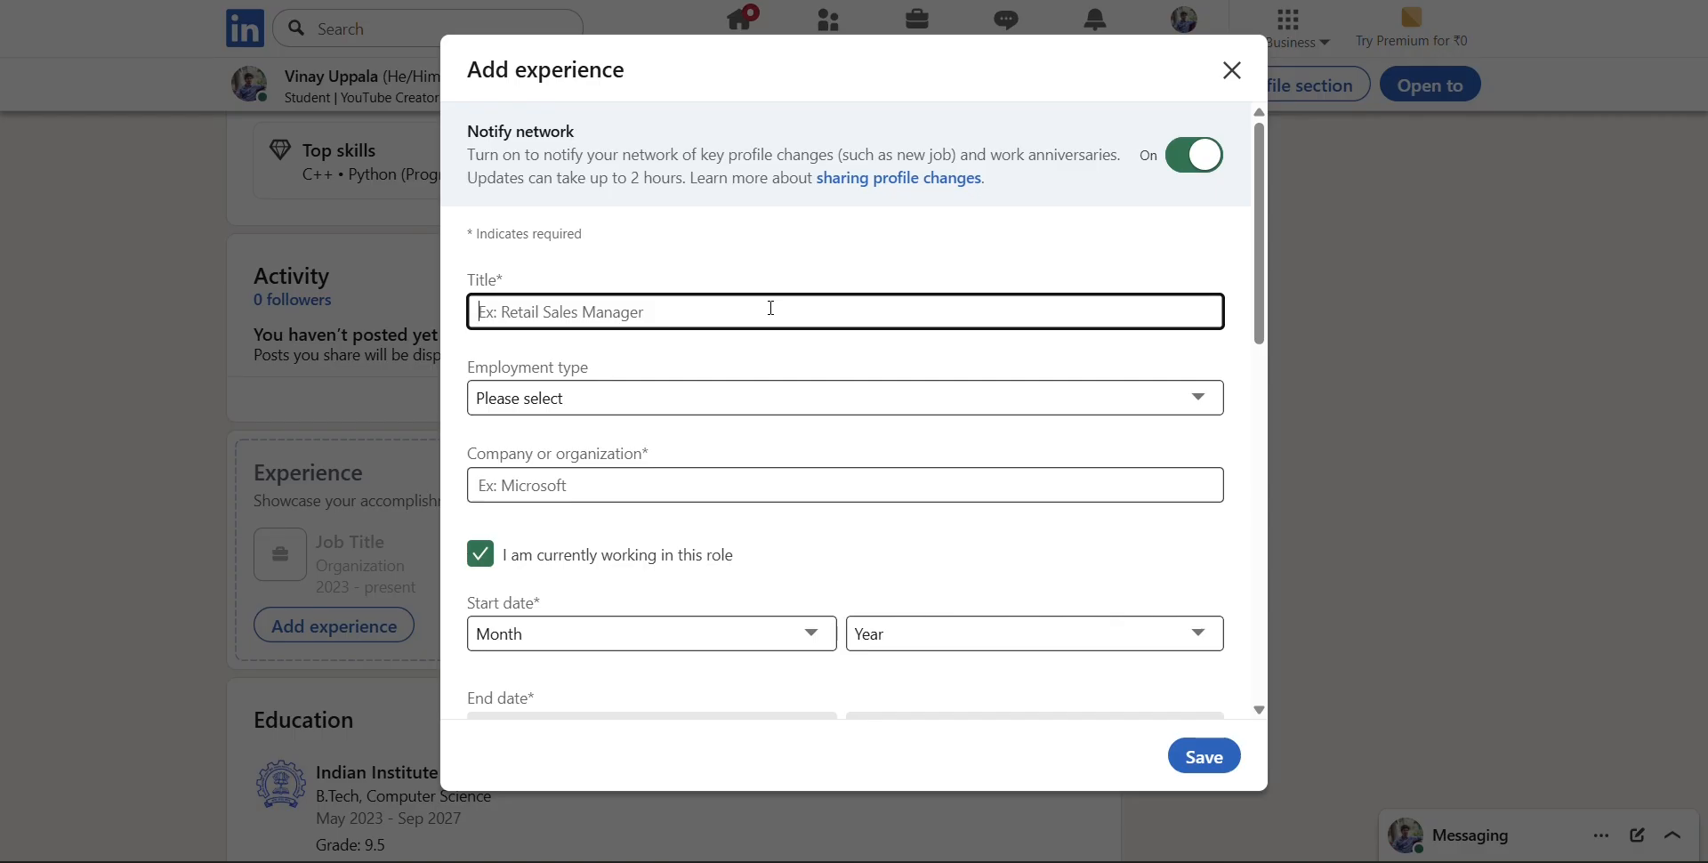
pyautogui.write('Python')
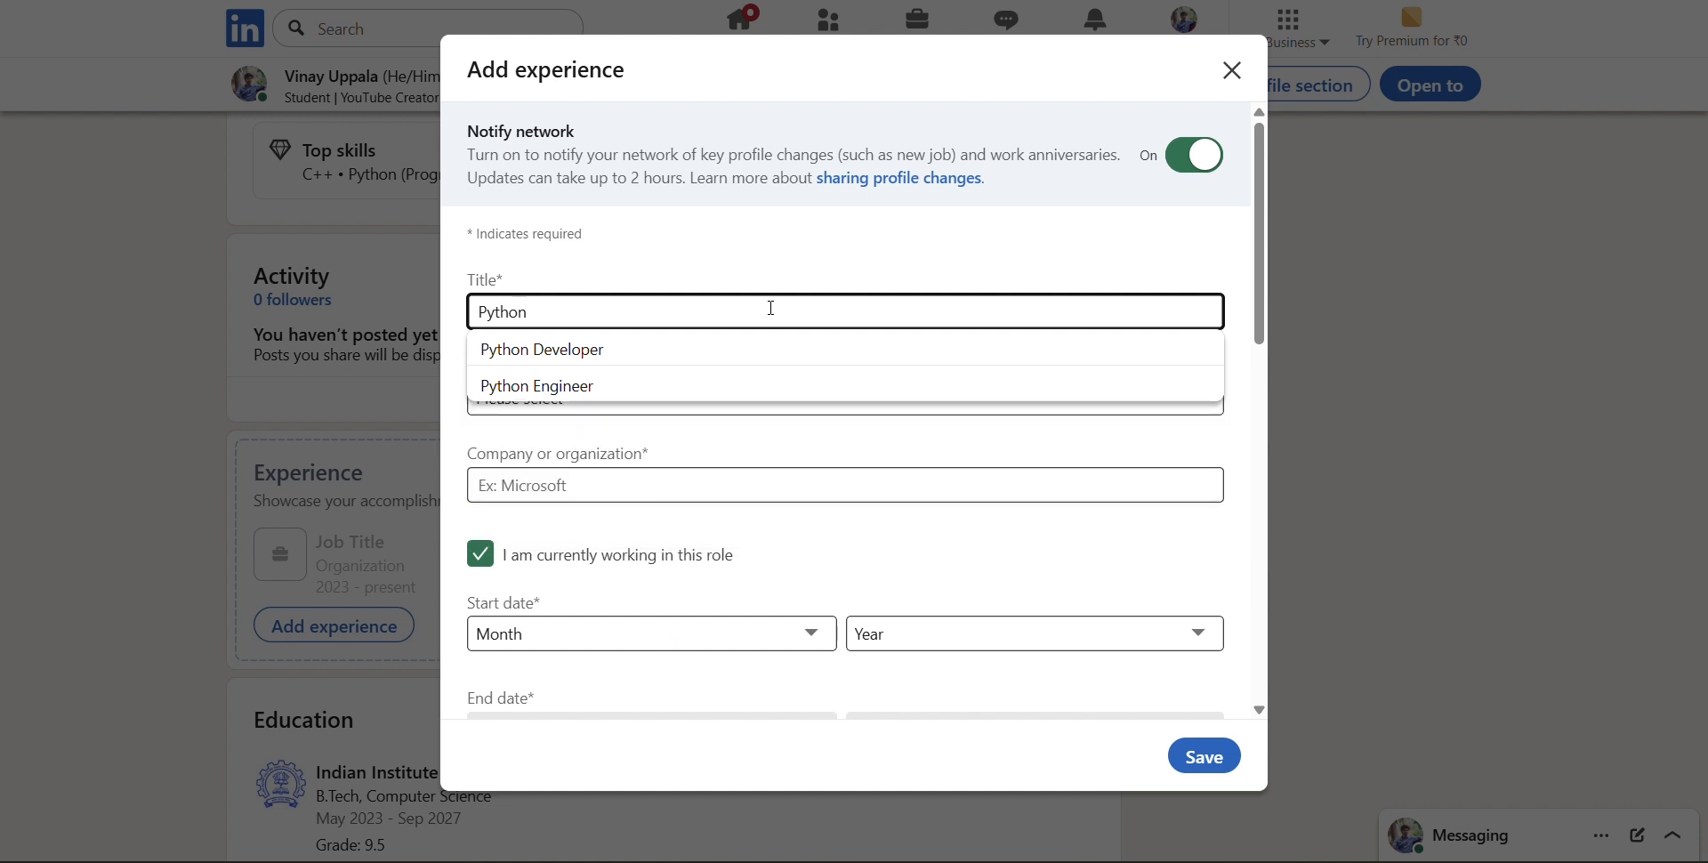
pyautogui.write(' Internshi')
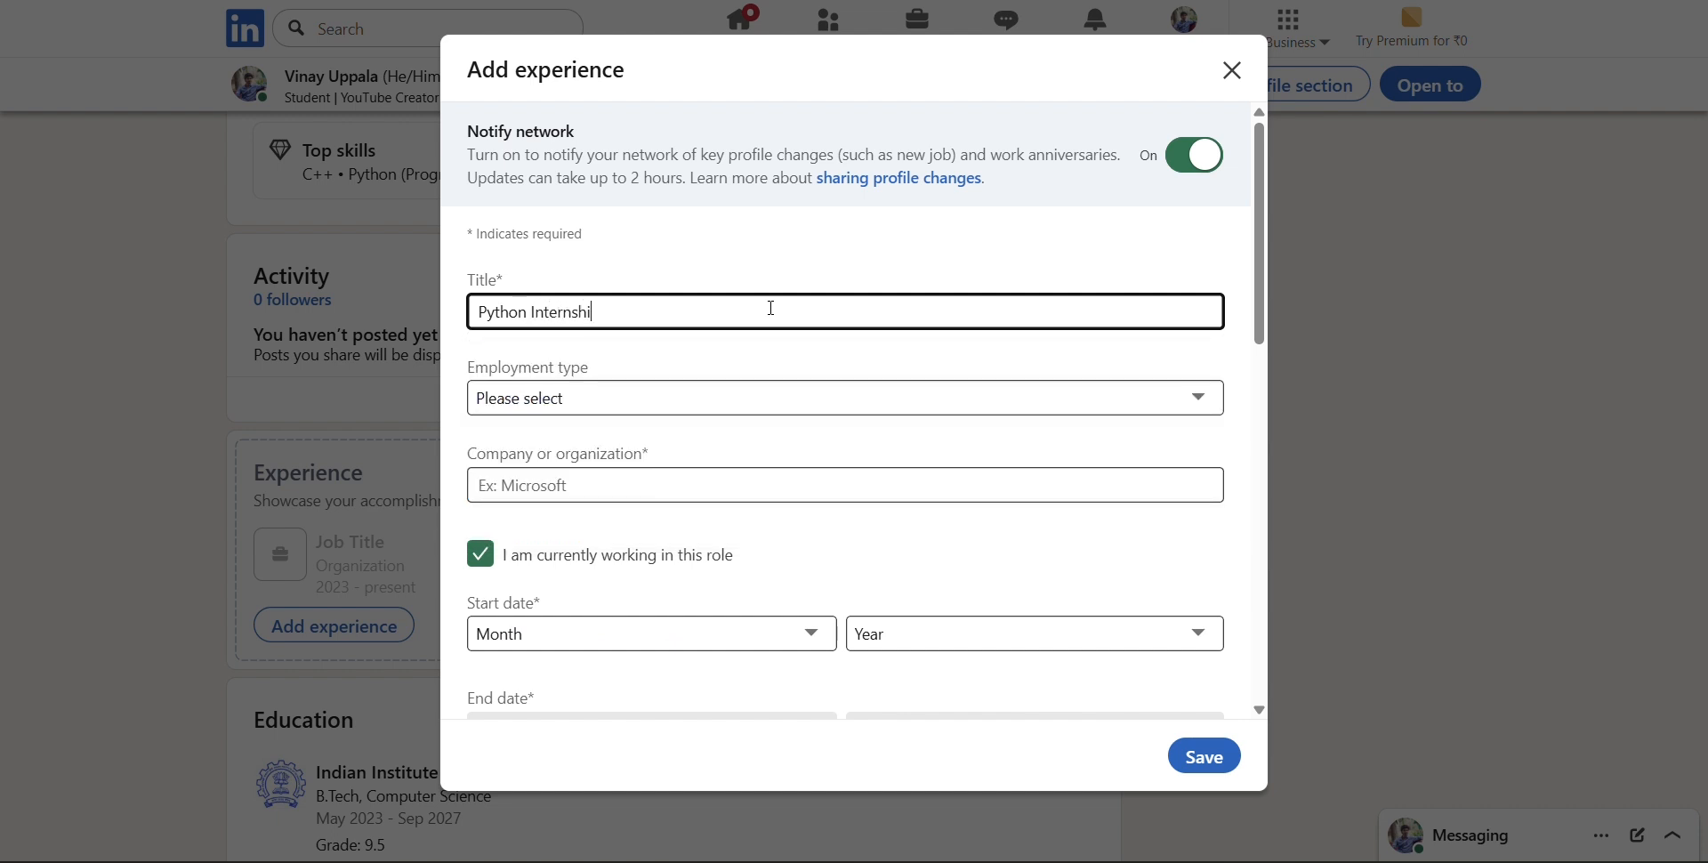
pyautogui.write('p')
# Set the employment type of the new experience to Internship
pyautogui.click(781, 397)
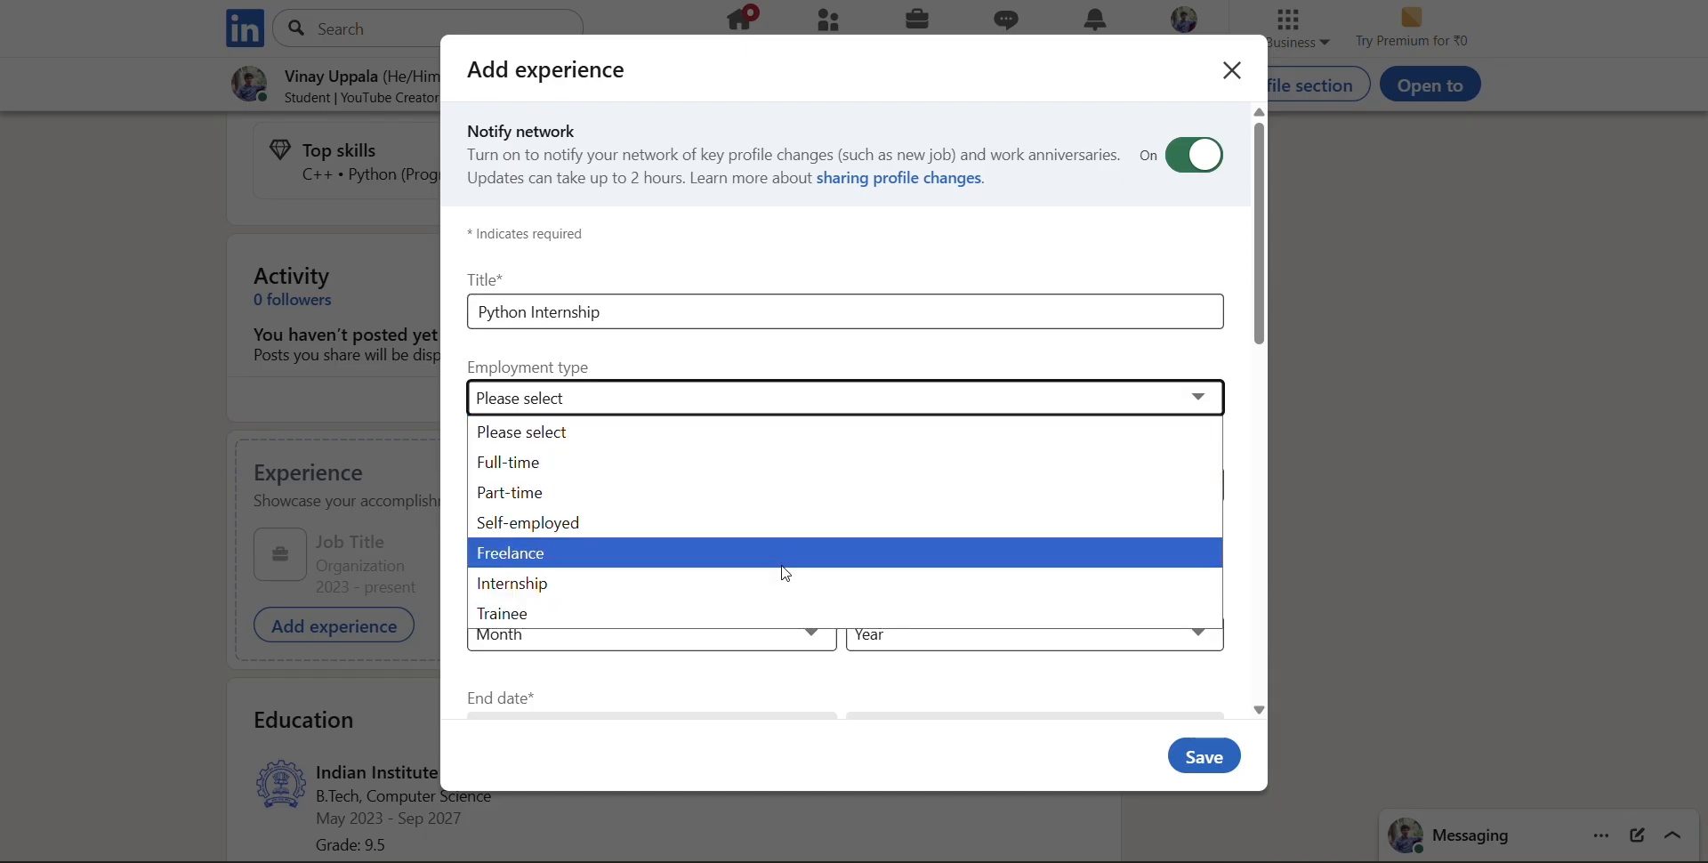
pyautogui.click(781, 583)
pyautogui.click(697, 398)
pyautogui.click(747, 585)
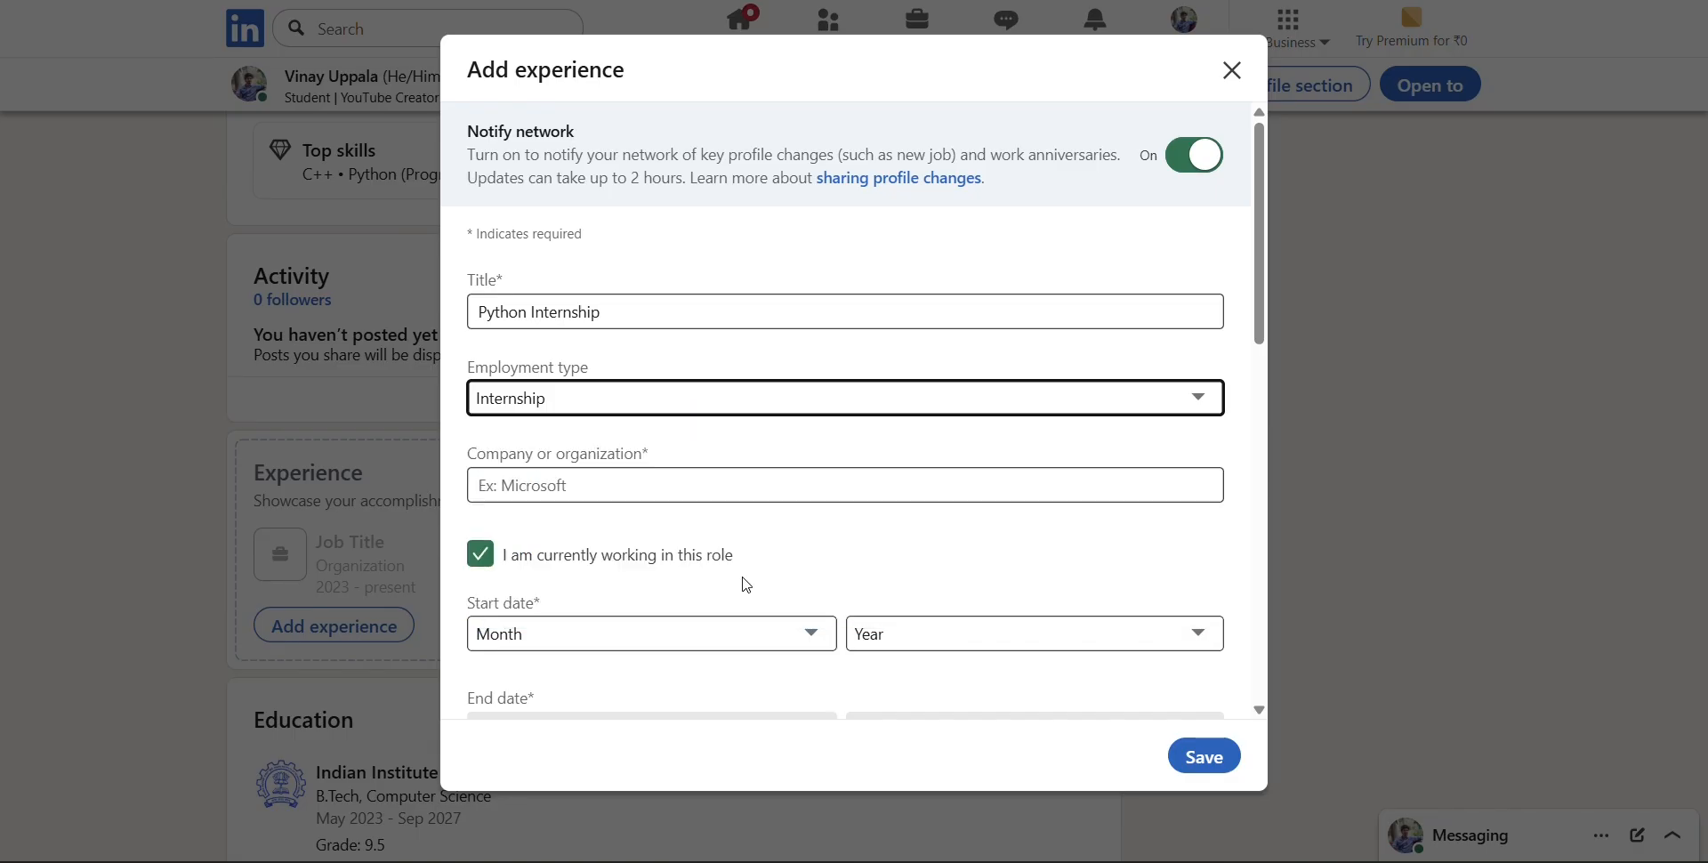
# Set the experience's company or organization to Microsoft, choosing the software development company from the suggestions
pyautogui.click(709, 481)
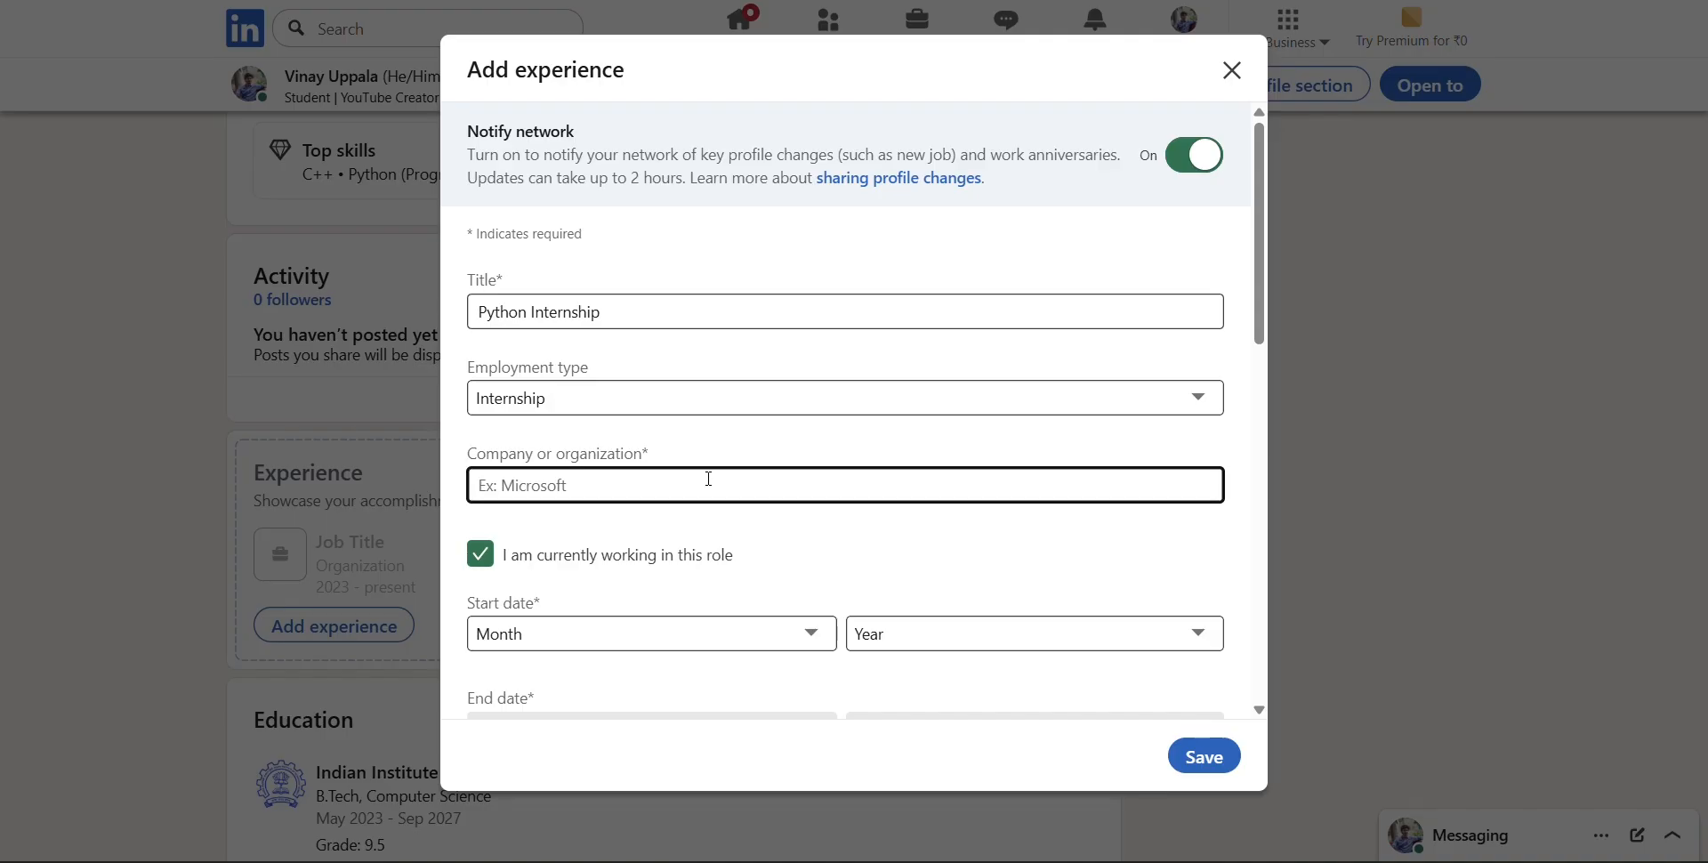
pyautogui.scroll(-1, 709, 478)
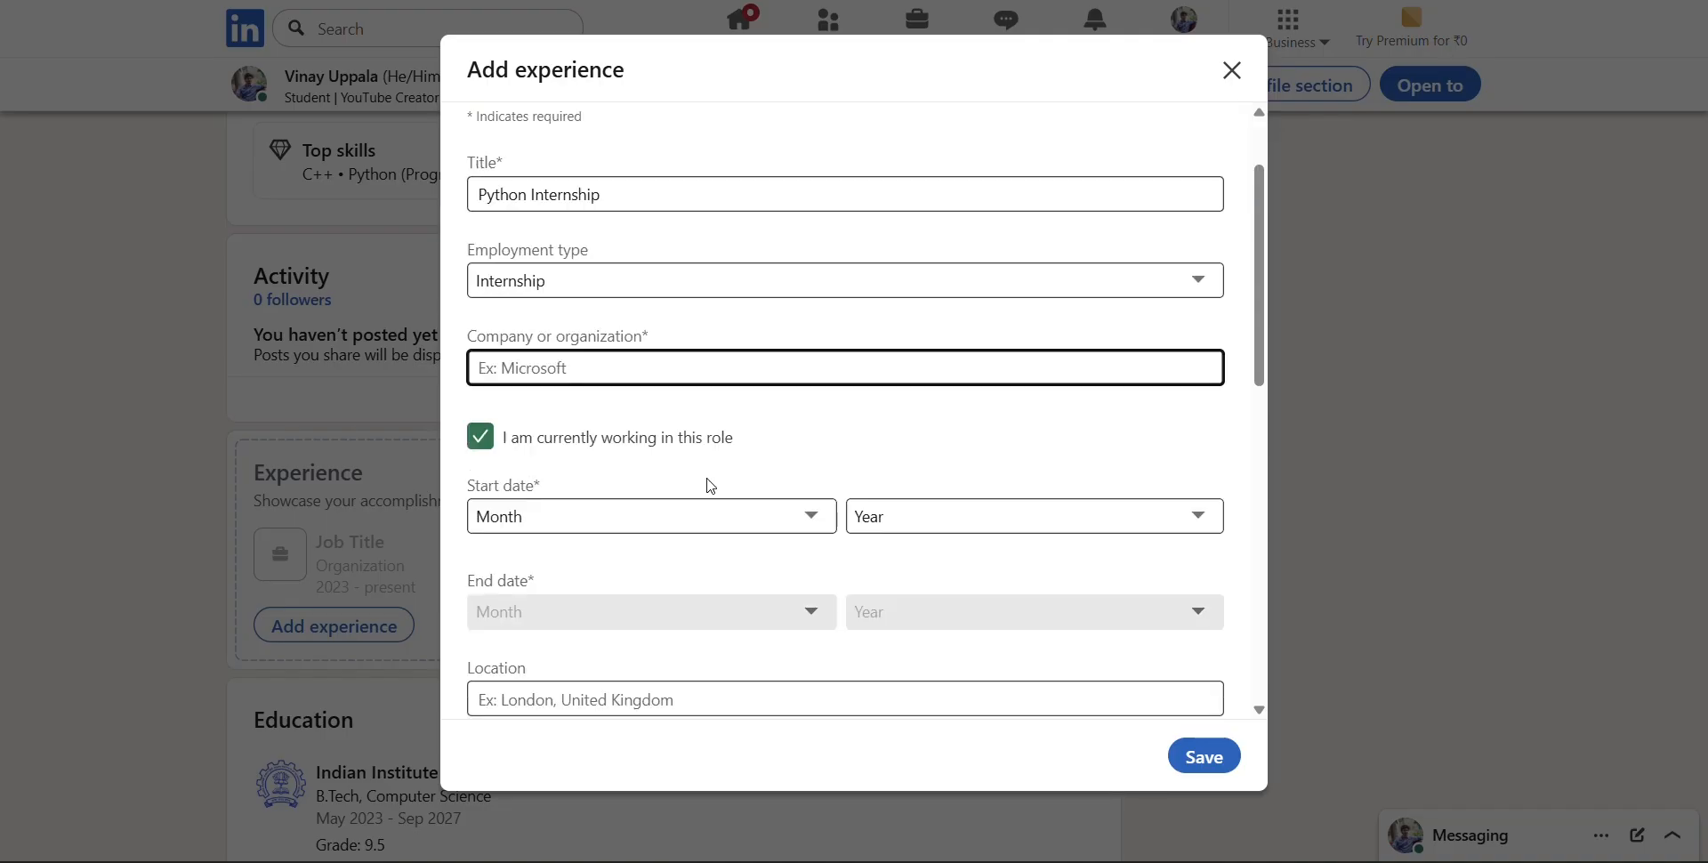
pyautogui.write('Microdo')
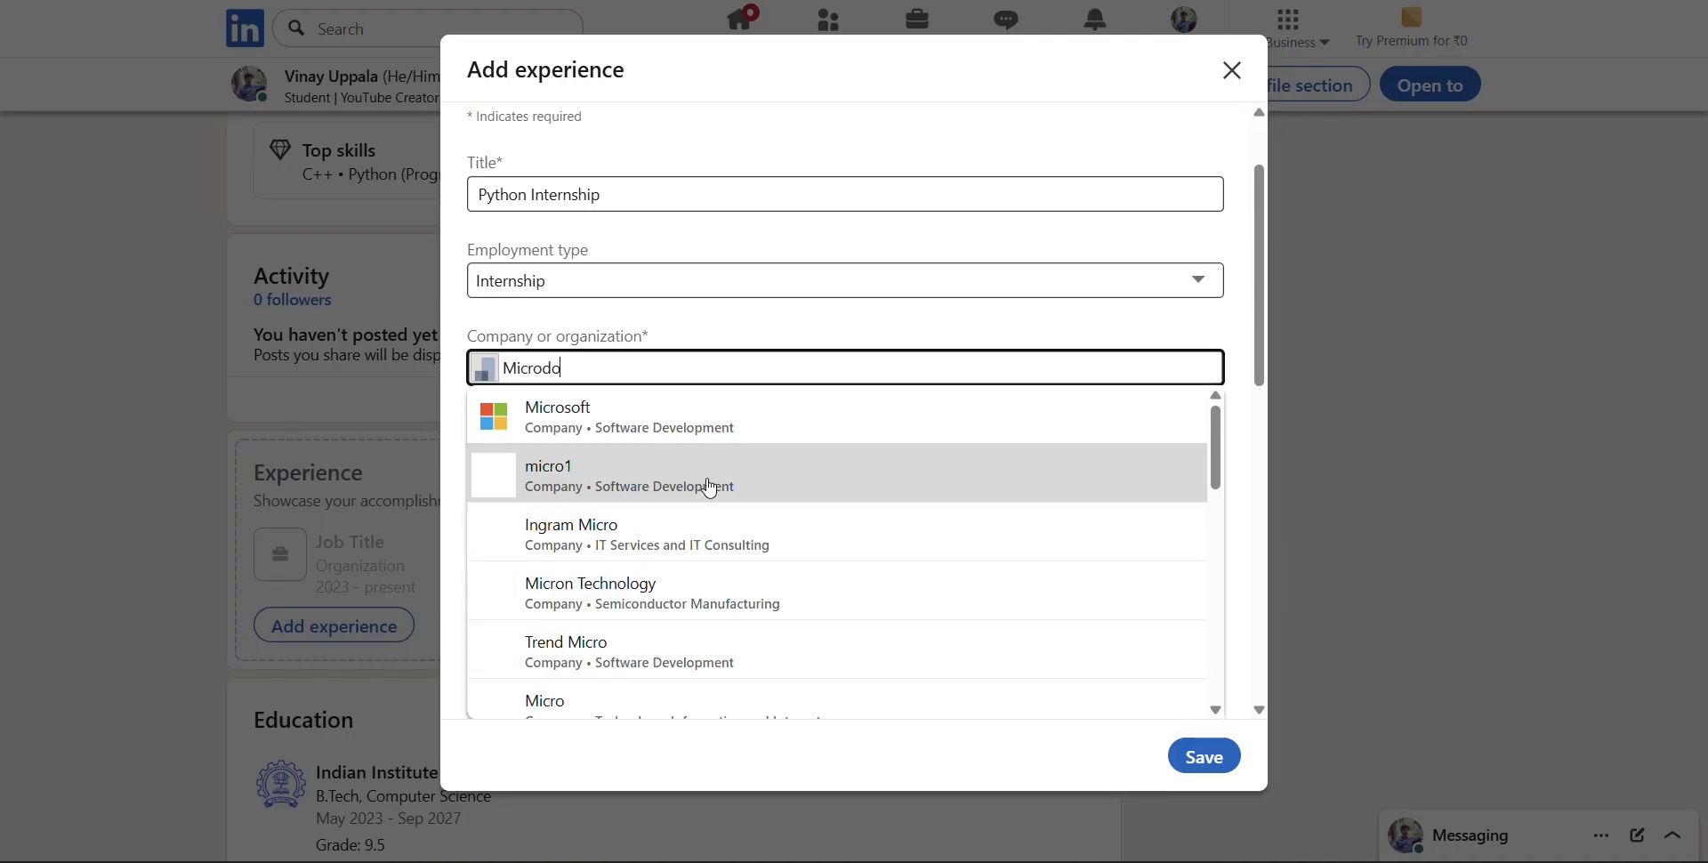
pyautogui.press('Up')
pyautogui.scroll(6, 710, 488)
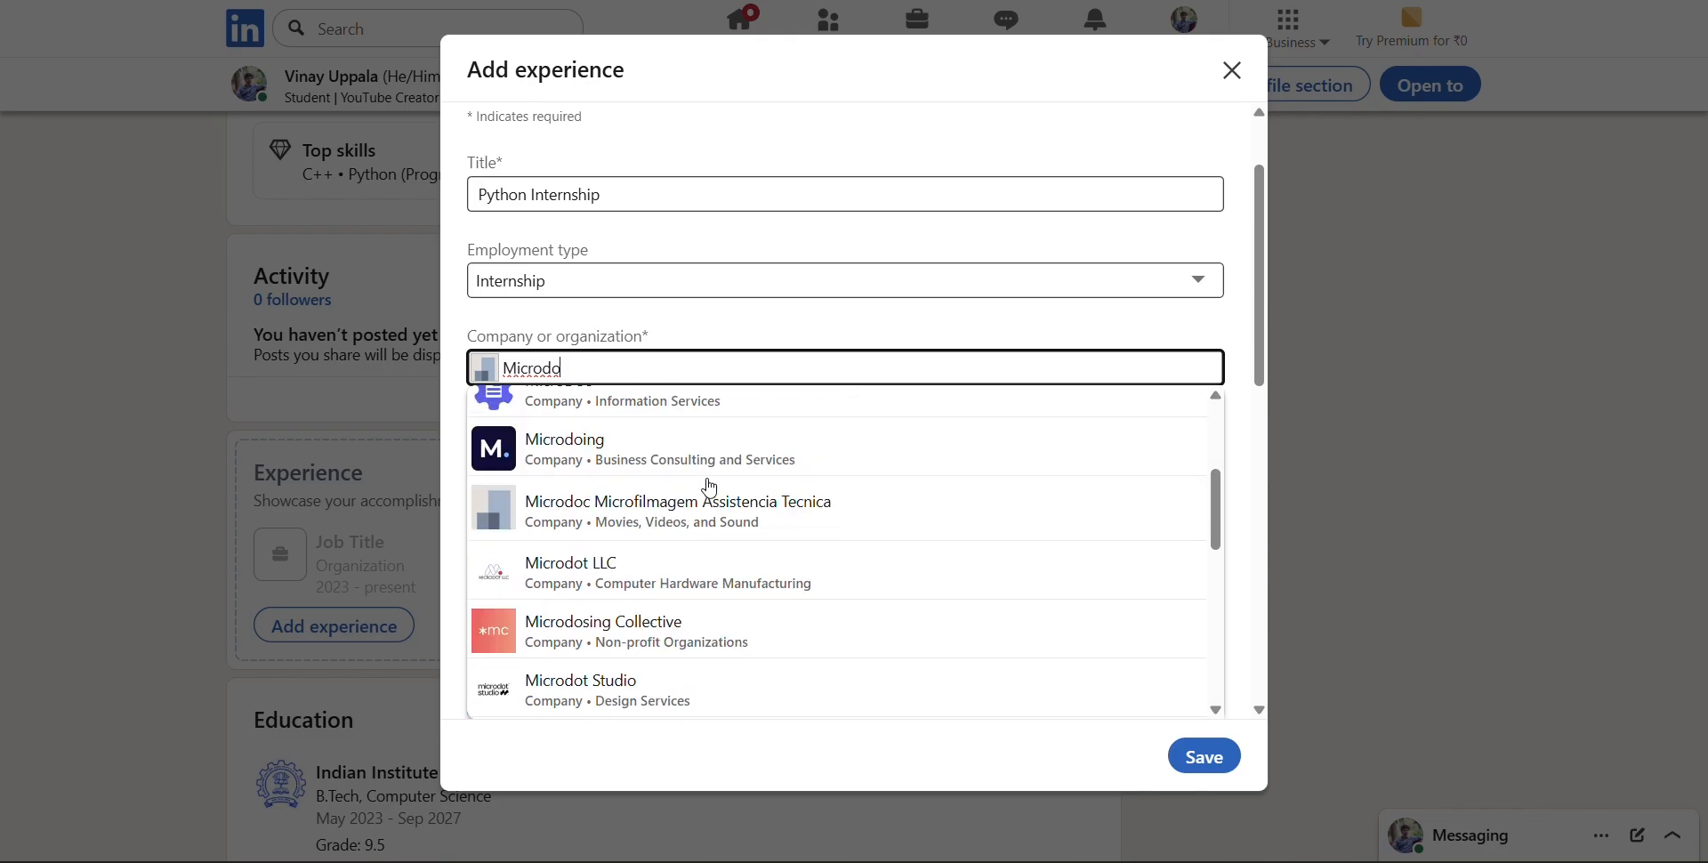
pyautogui.press('BackSpace')
pyautogui.press('BackSpace')
pyautogui.write('s')
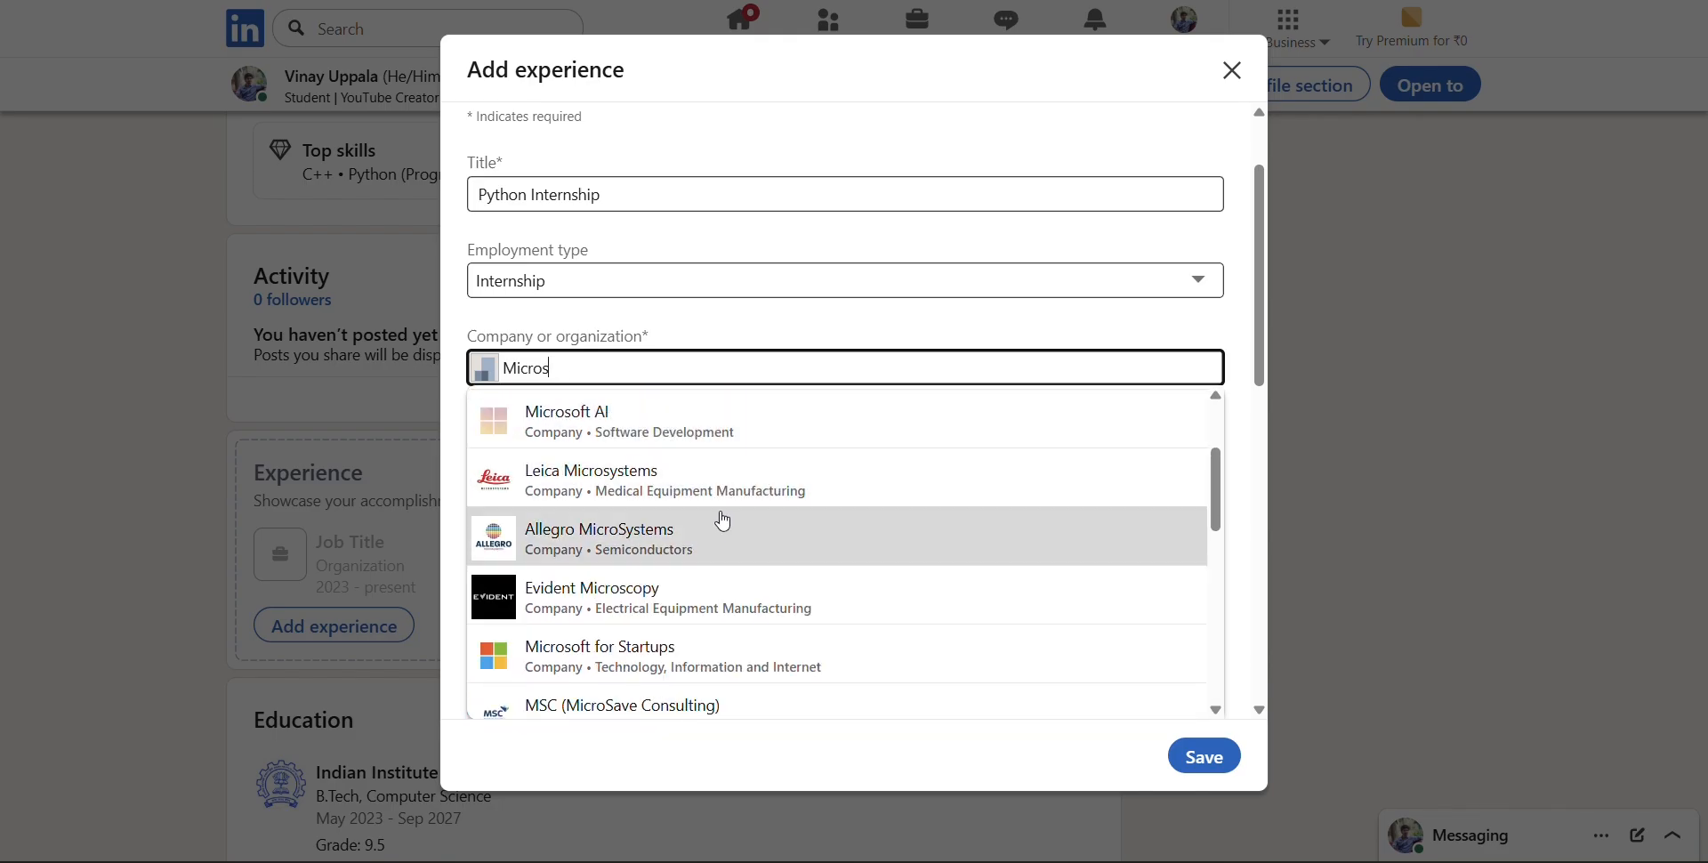
pyautogui.write('oft')
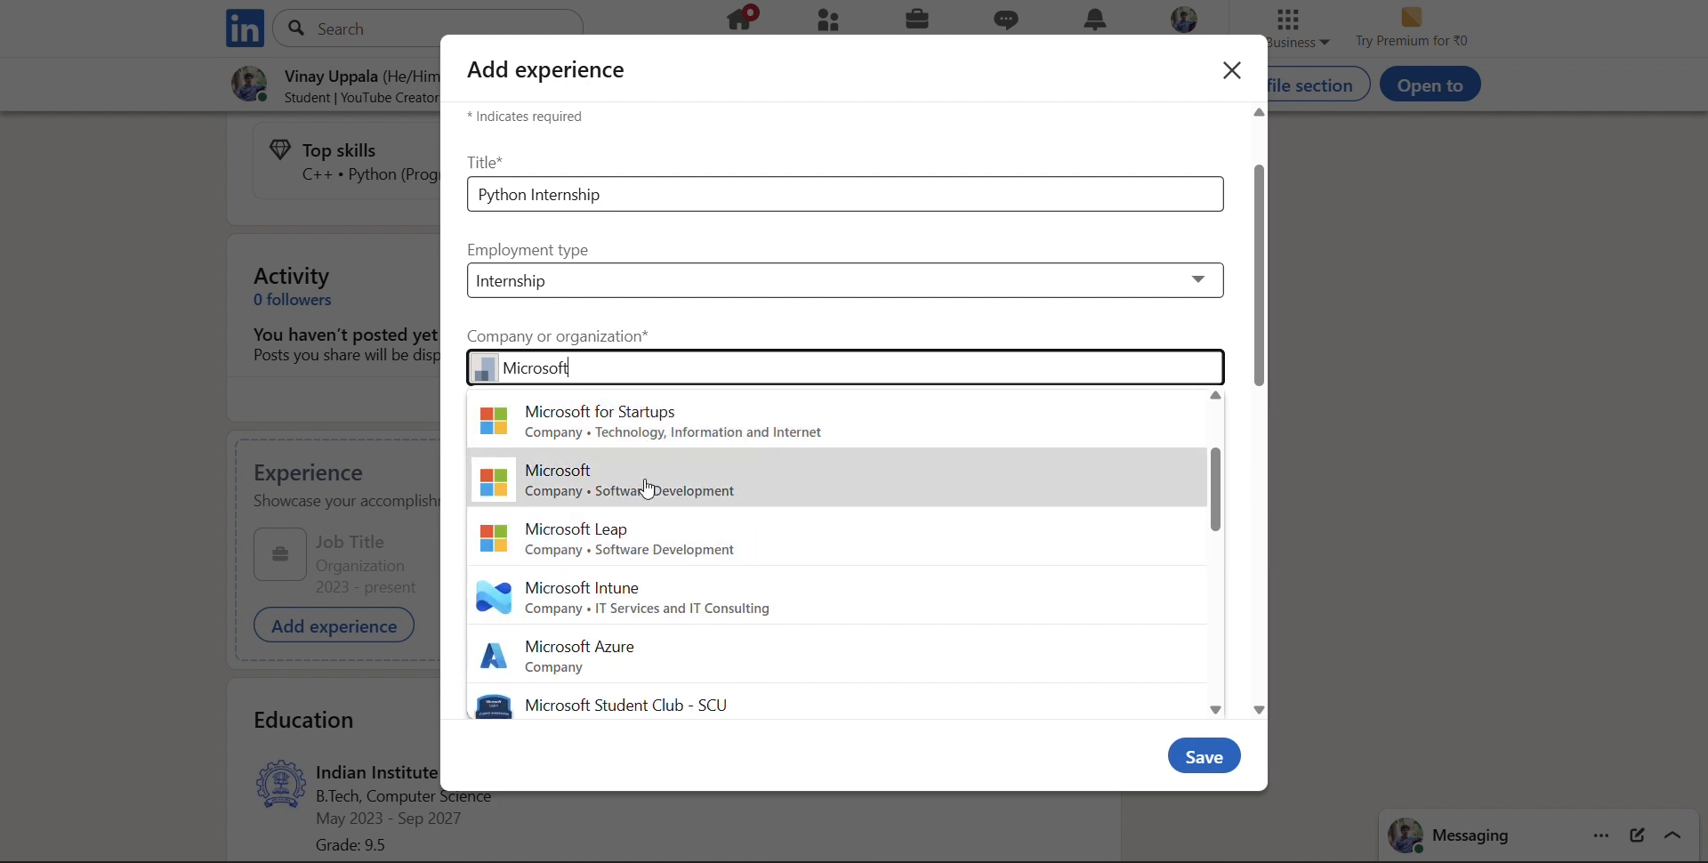
pyautogui.click(647, 486)
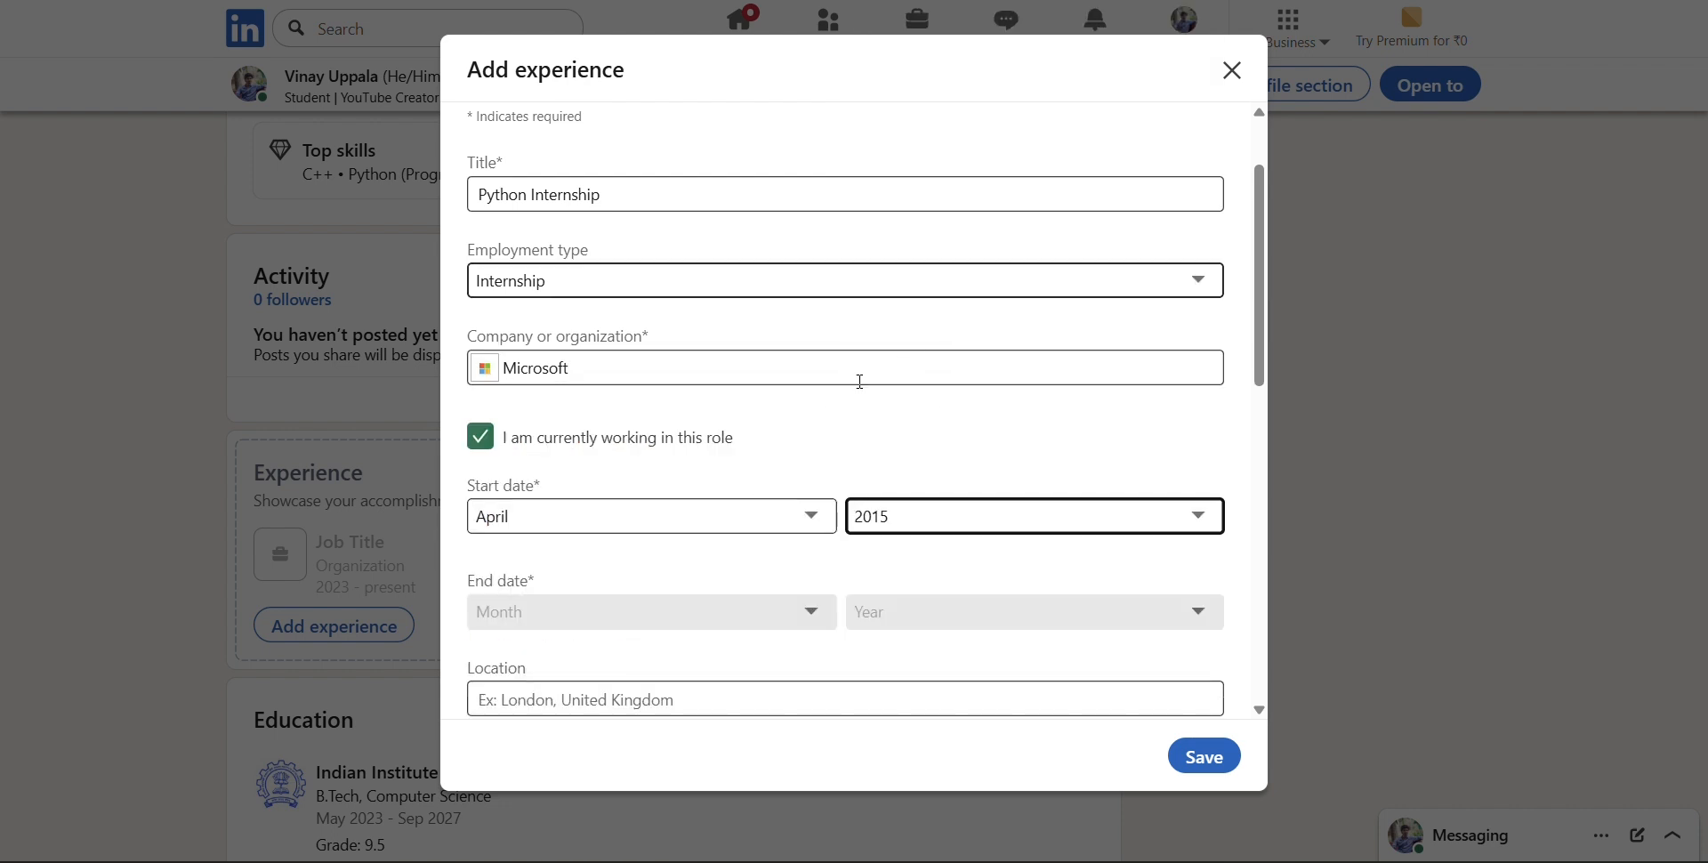
# Set the start date of the internship to April 2024
pyautogui.scroll(-1, 709, 558)
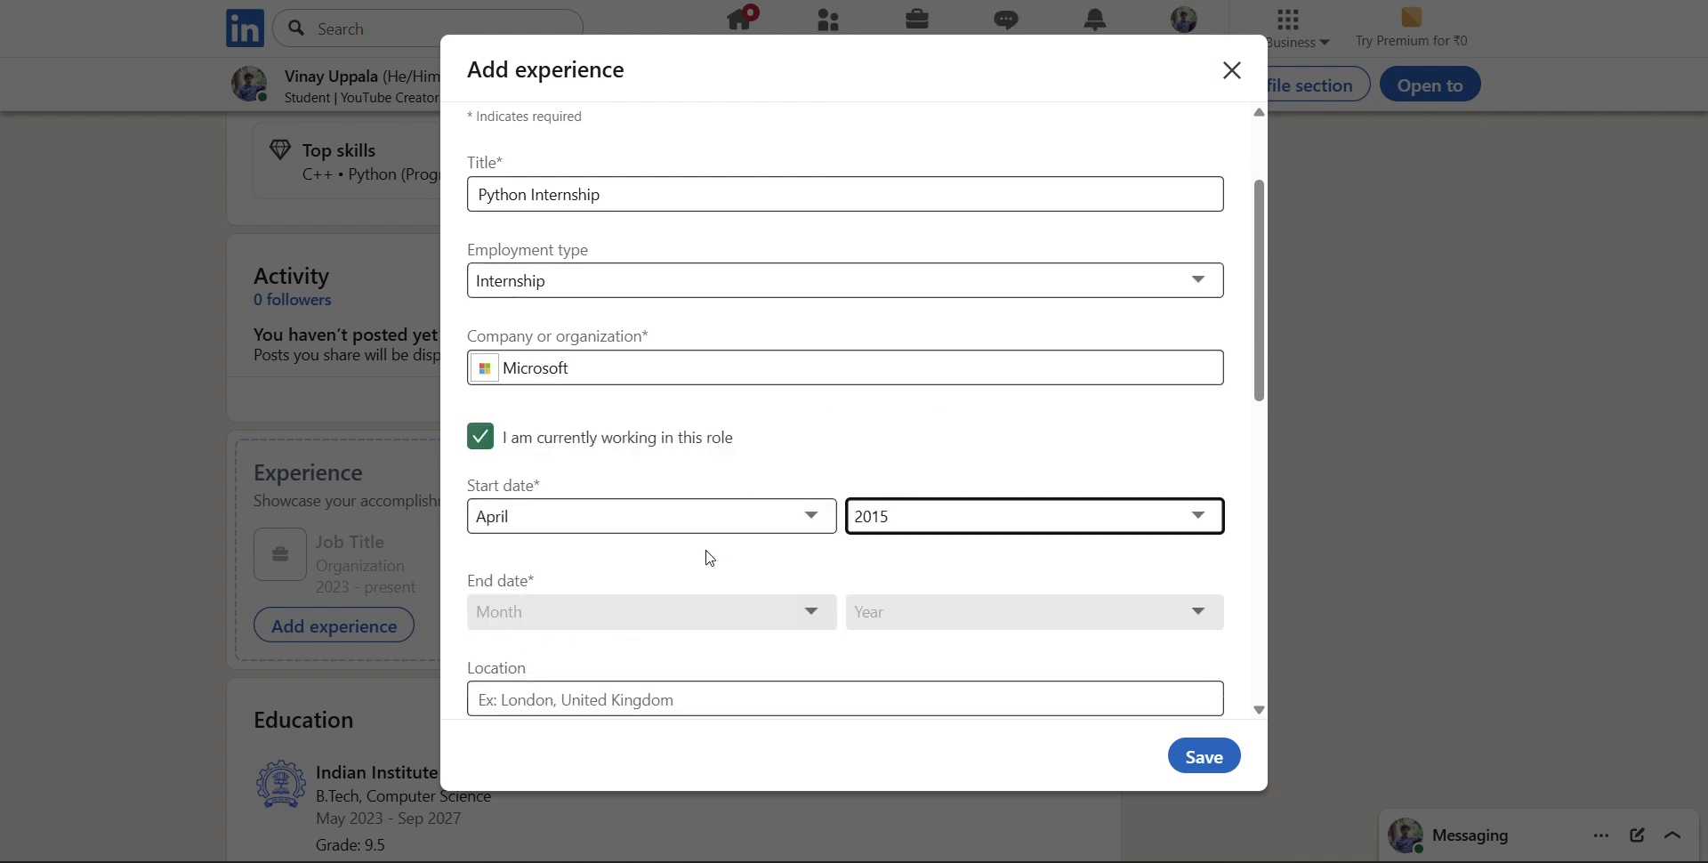
pyautogui.scroll(-2, 710, 557)
pyautogui.click(976, 297)
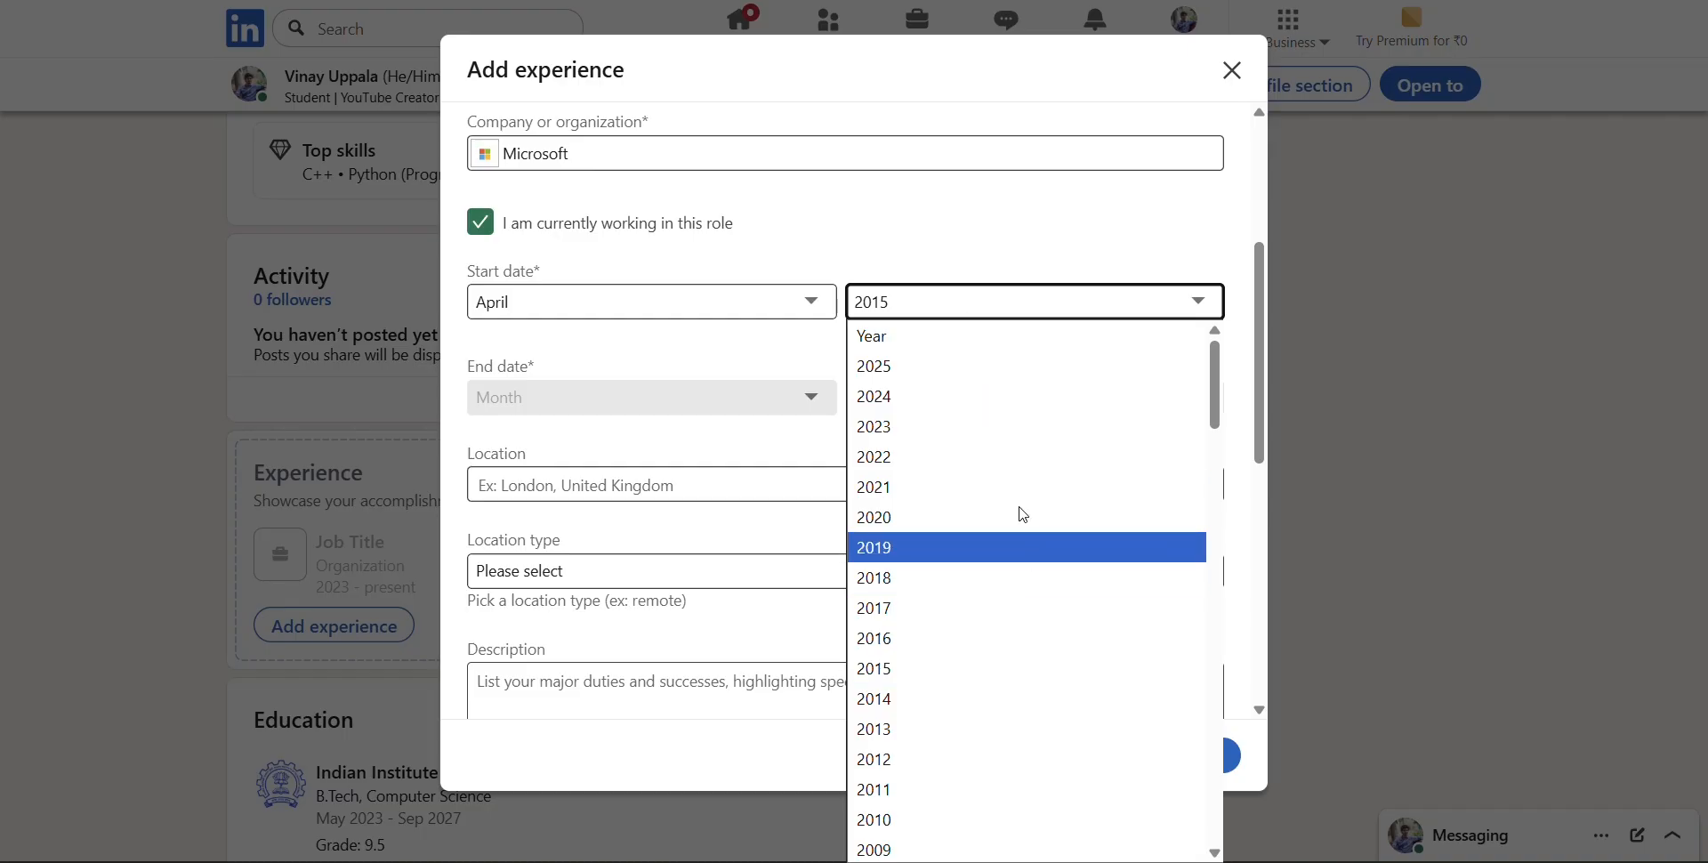
pyautogui.click(945, 402)
# Turn off "I am currently working in this role" so that an end date can be entered
pyautogui.click(564, 485)
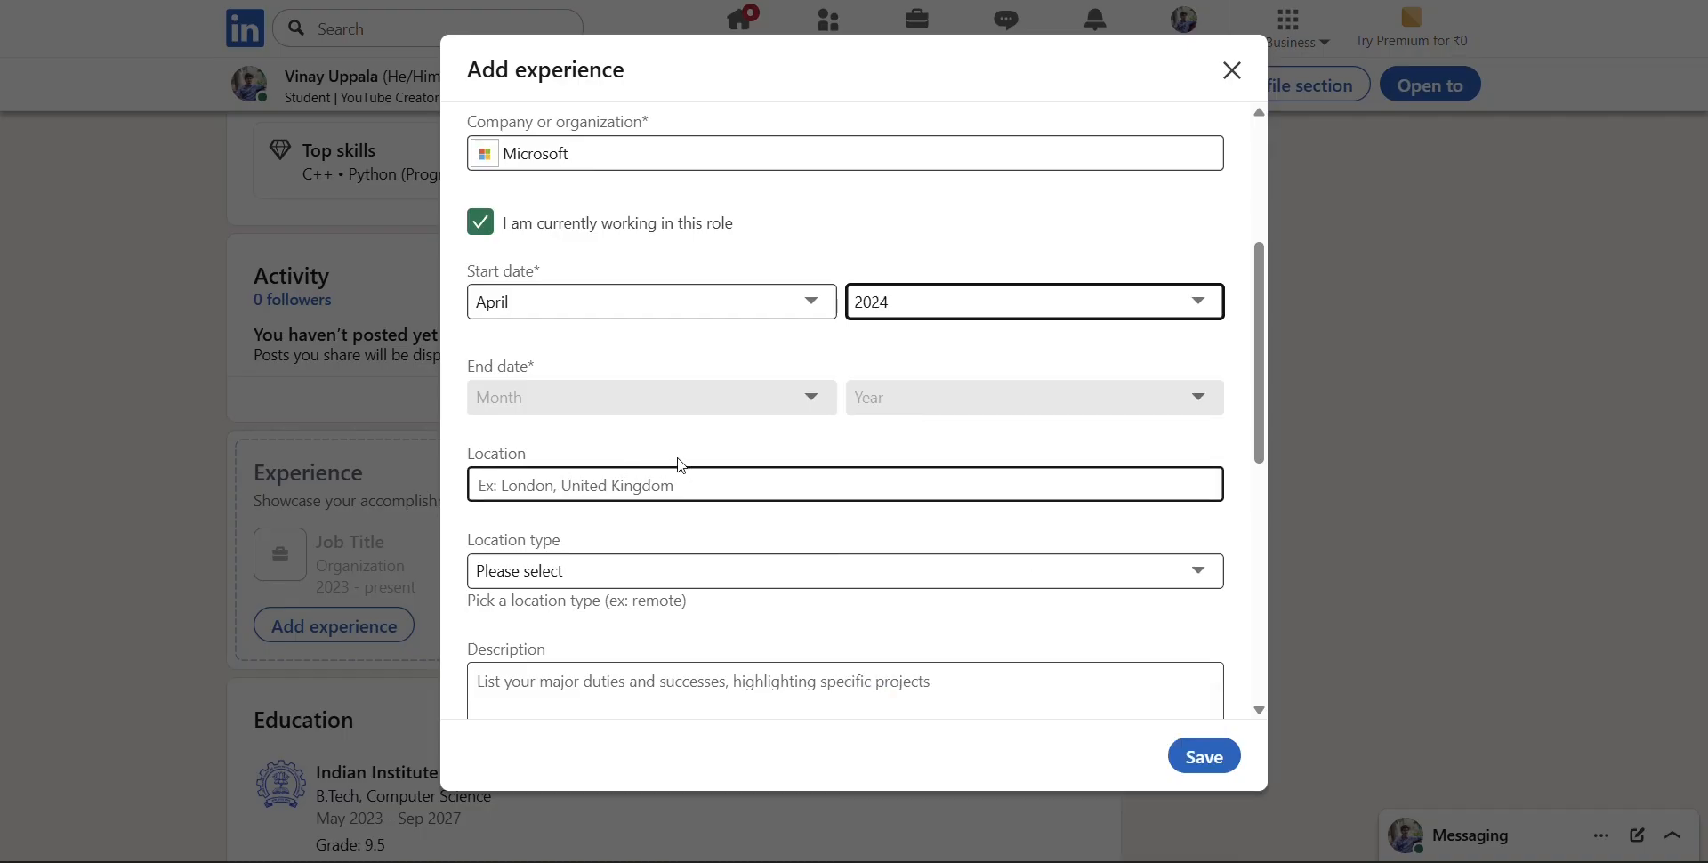
pyautogui.click(750, 389)
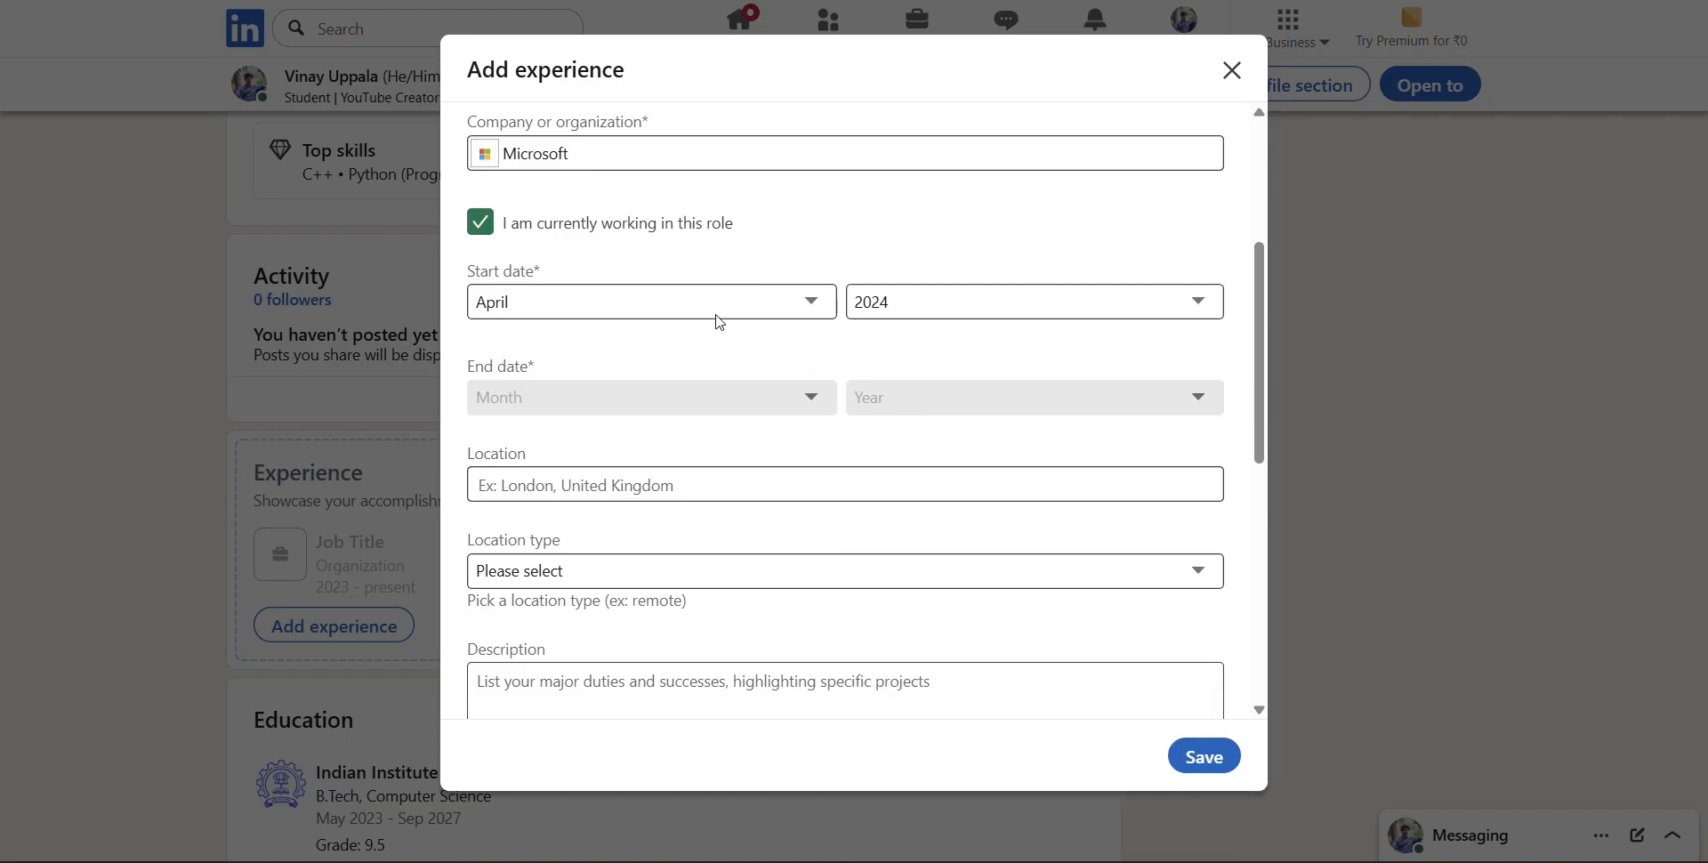
pyautogui.click(481, 221)
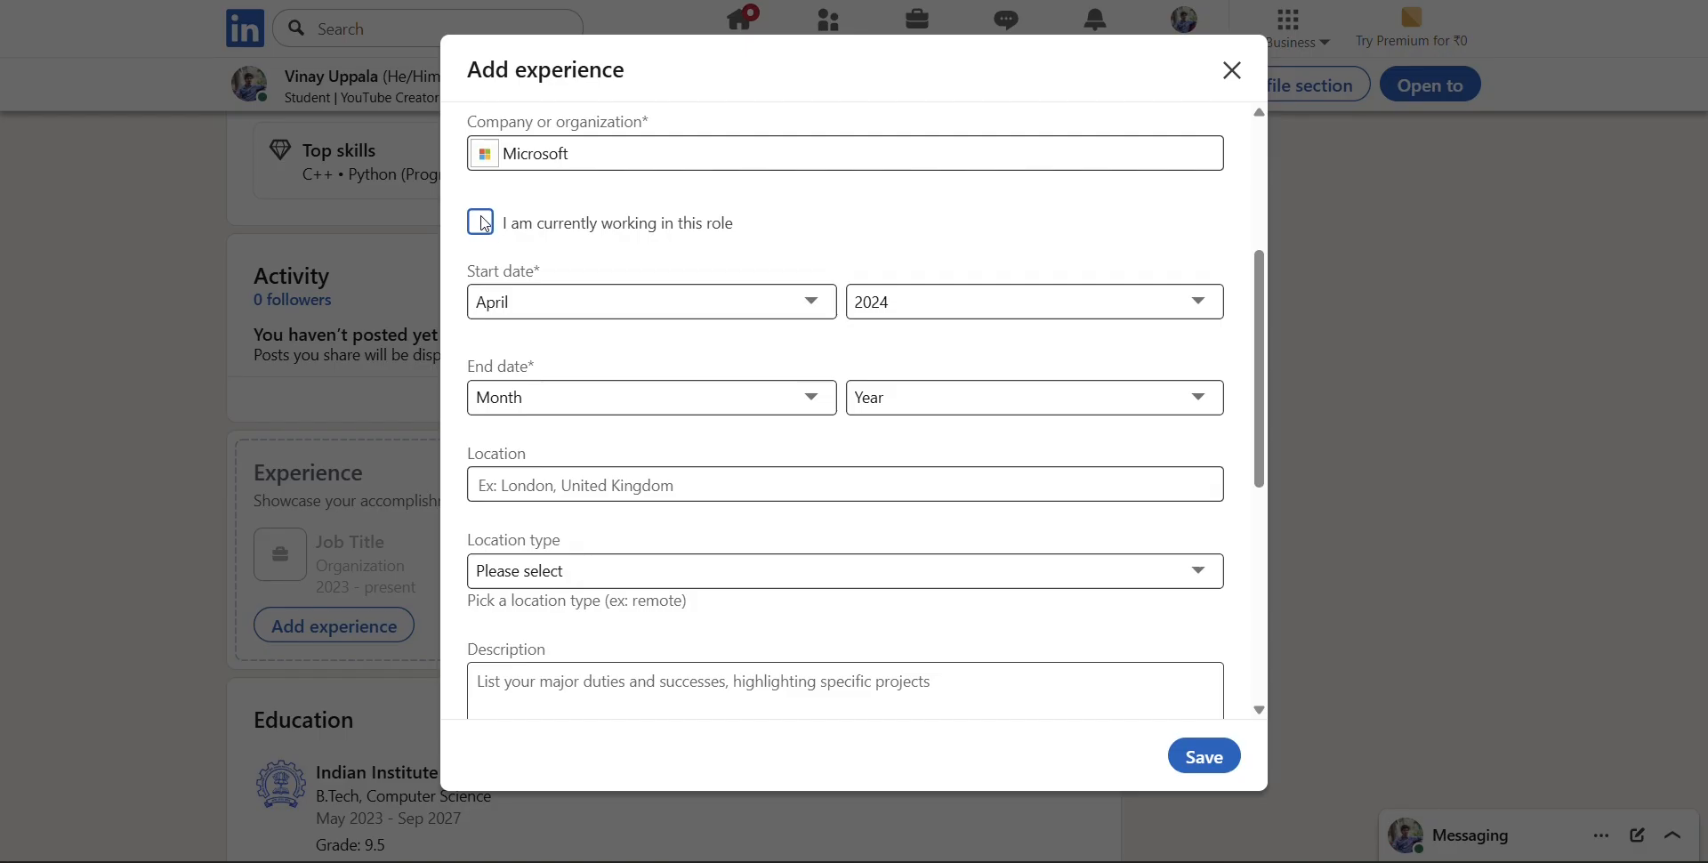
pyautogui.click(485, 223)
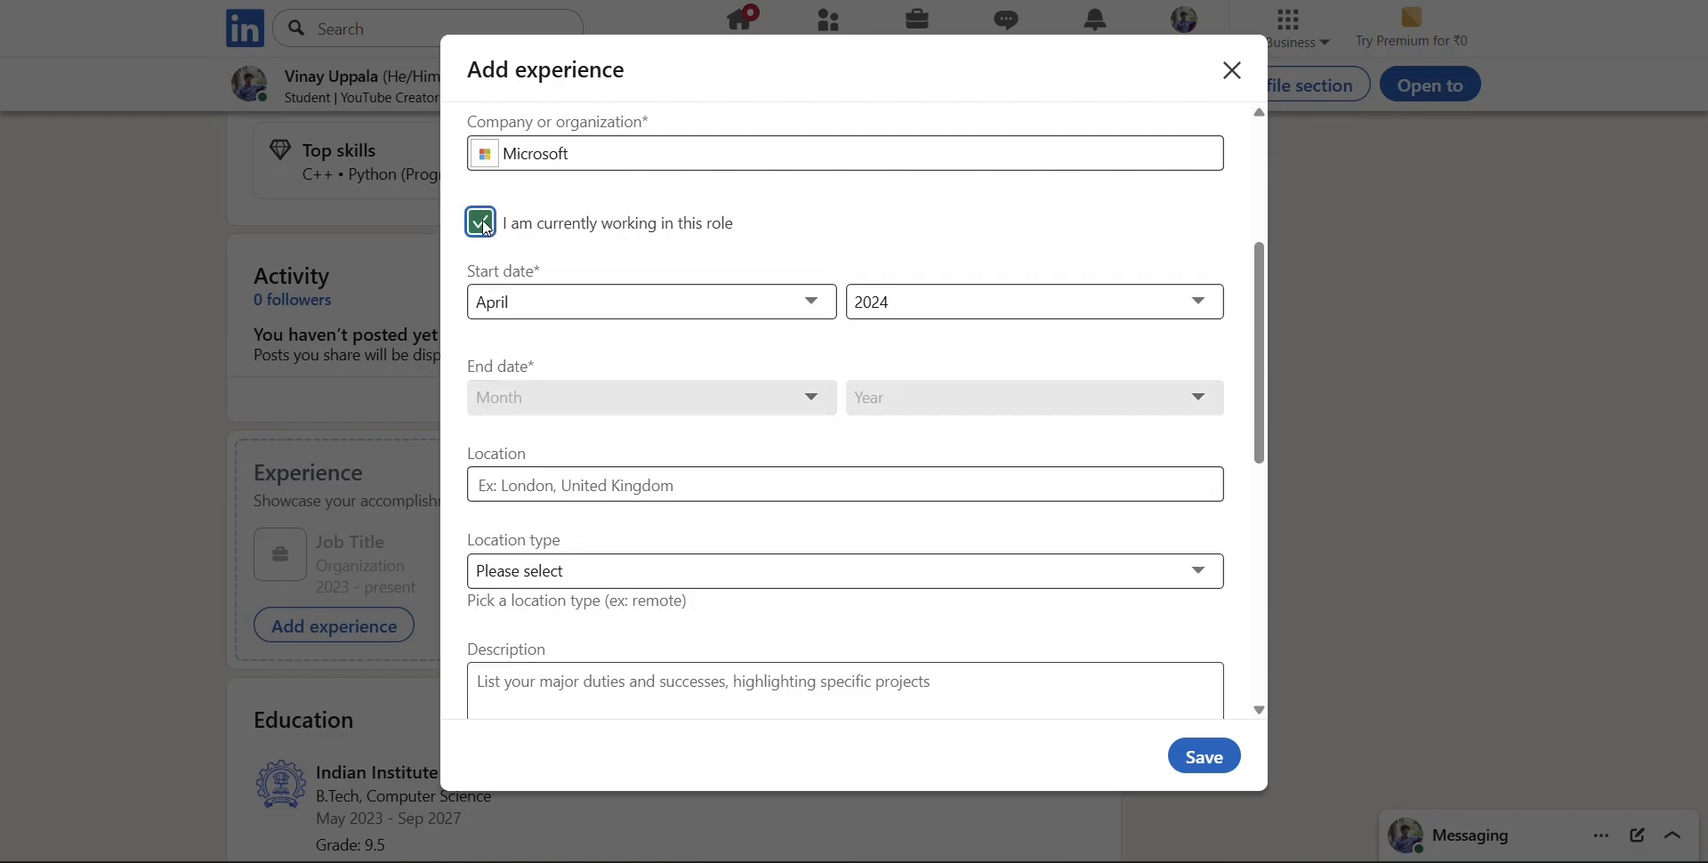
pyautogui.click(492, 226)
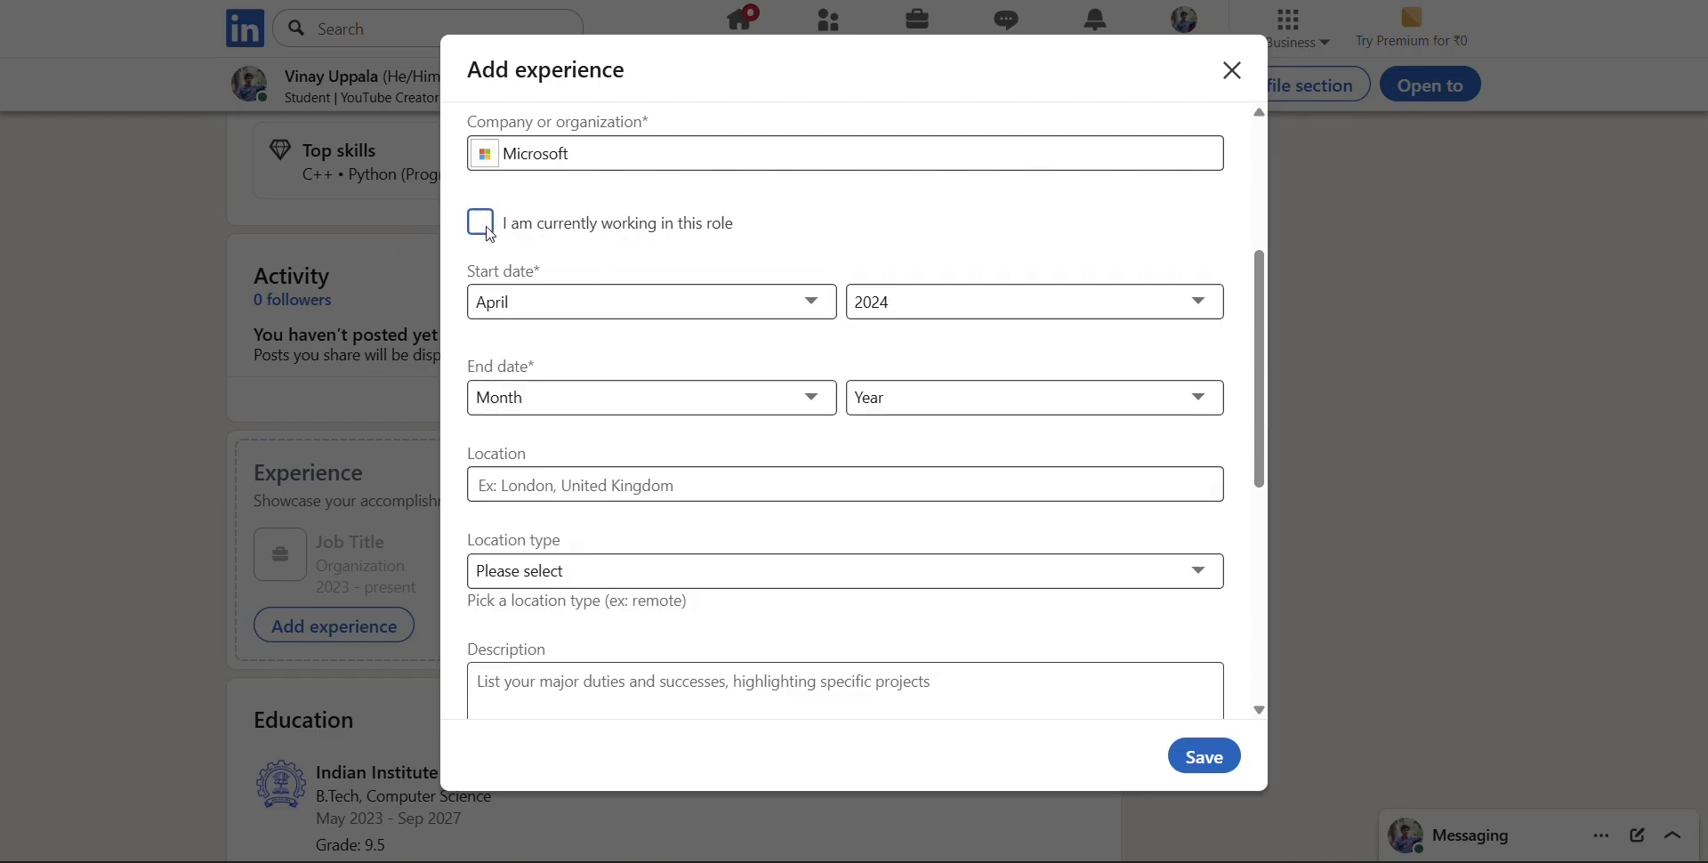
pyautogui.click(490, 230)
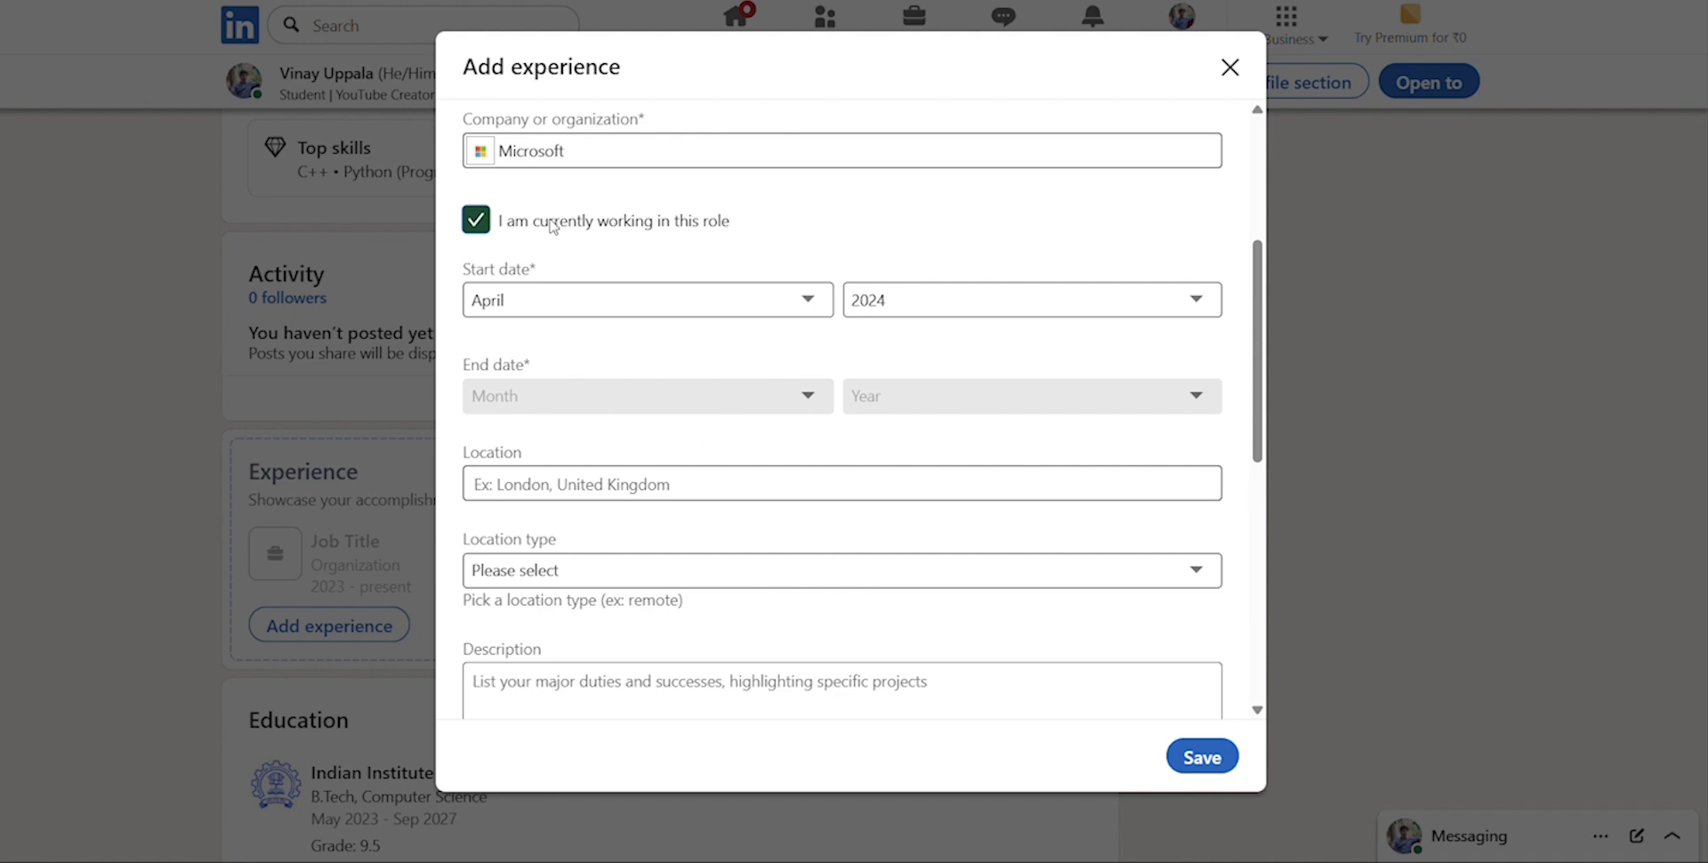
pyautogui.click(488, 225)
# Set the end date of the internship to May 2024
pyautogui.click(631, 397)
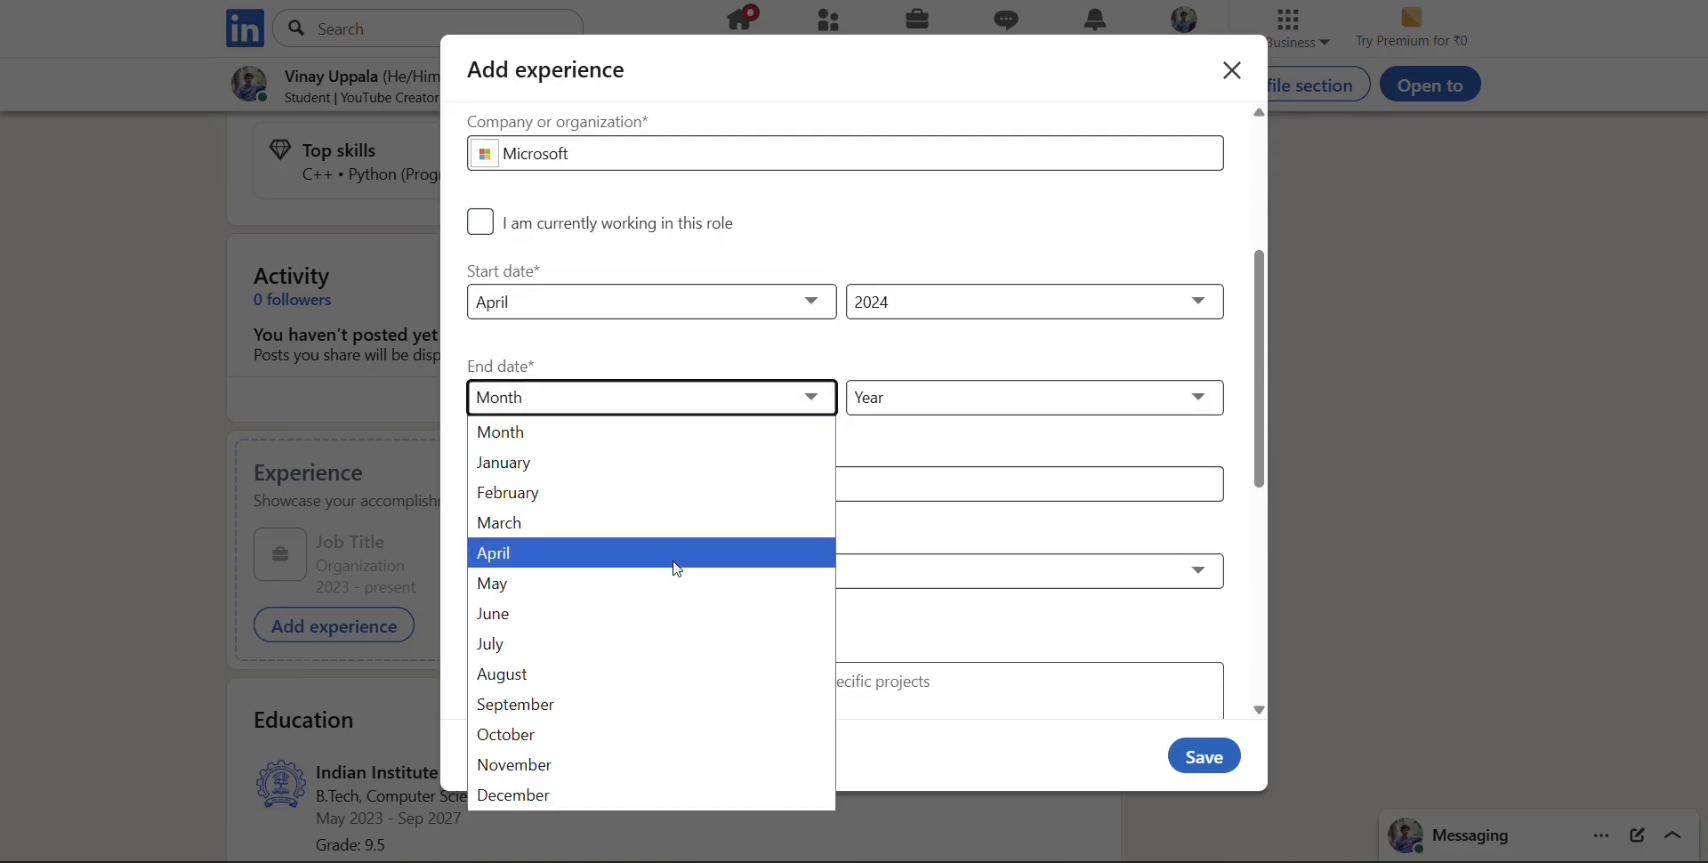
pyautogui.click(682, 583)
pyautogui.click(1052, 400)
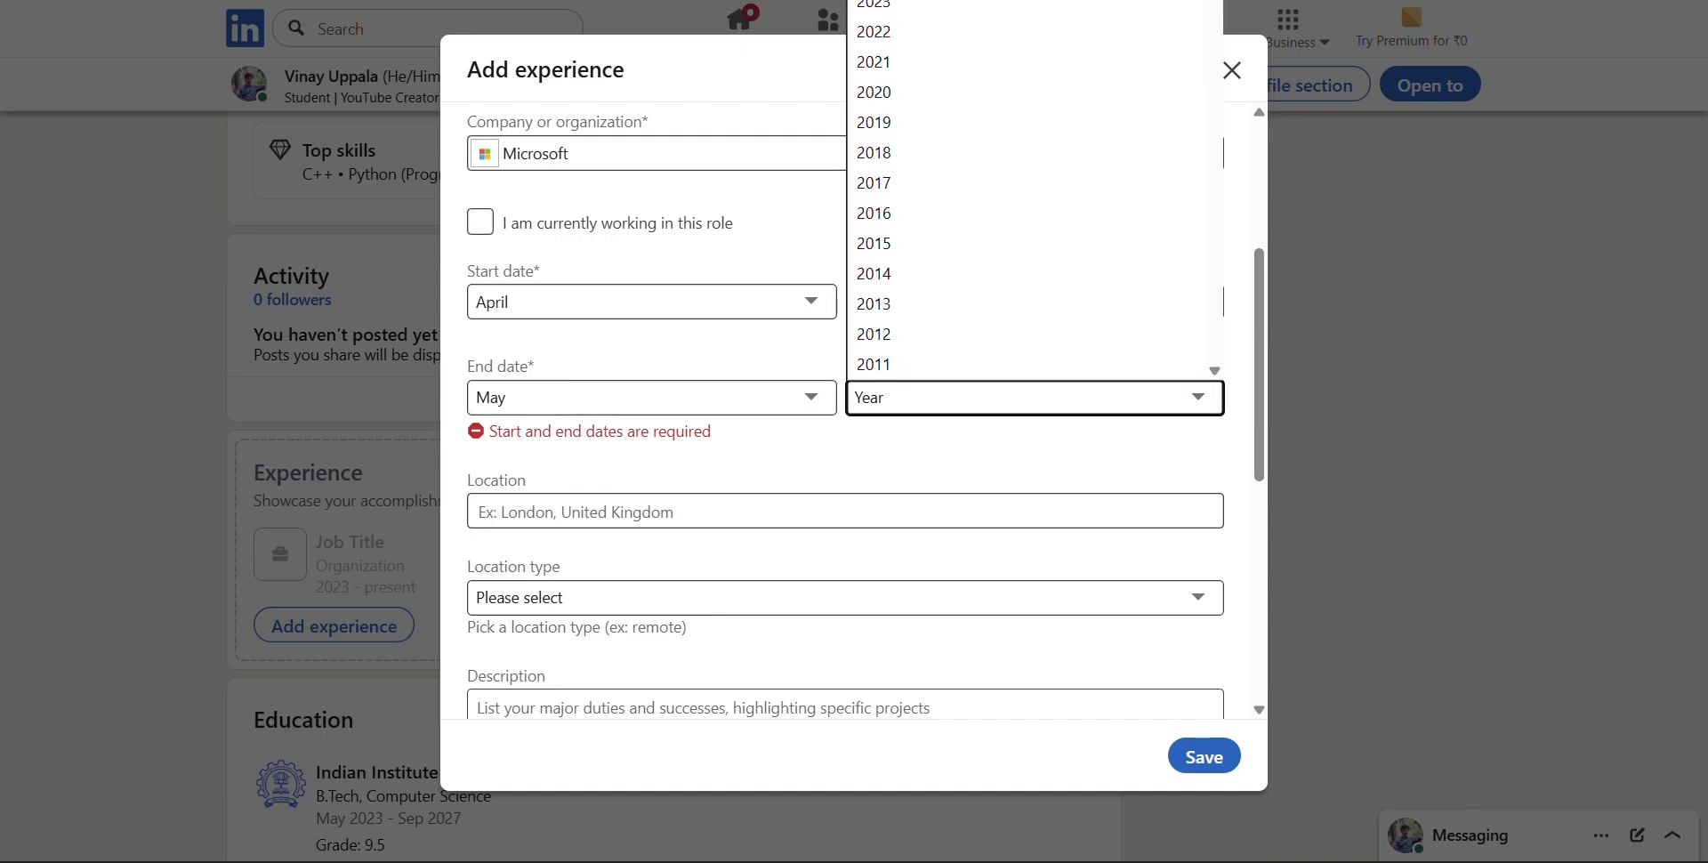
pyautogui.click(911, 1)
pyautogui.click(931, 407)
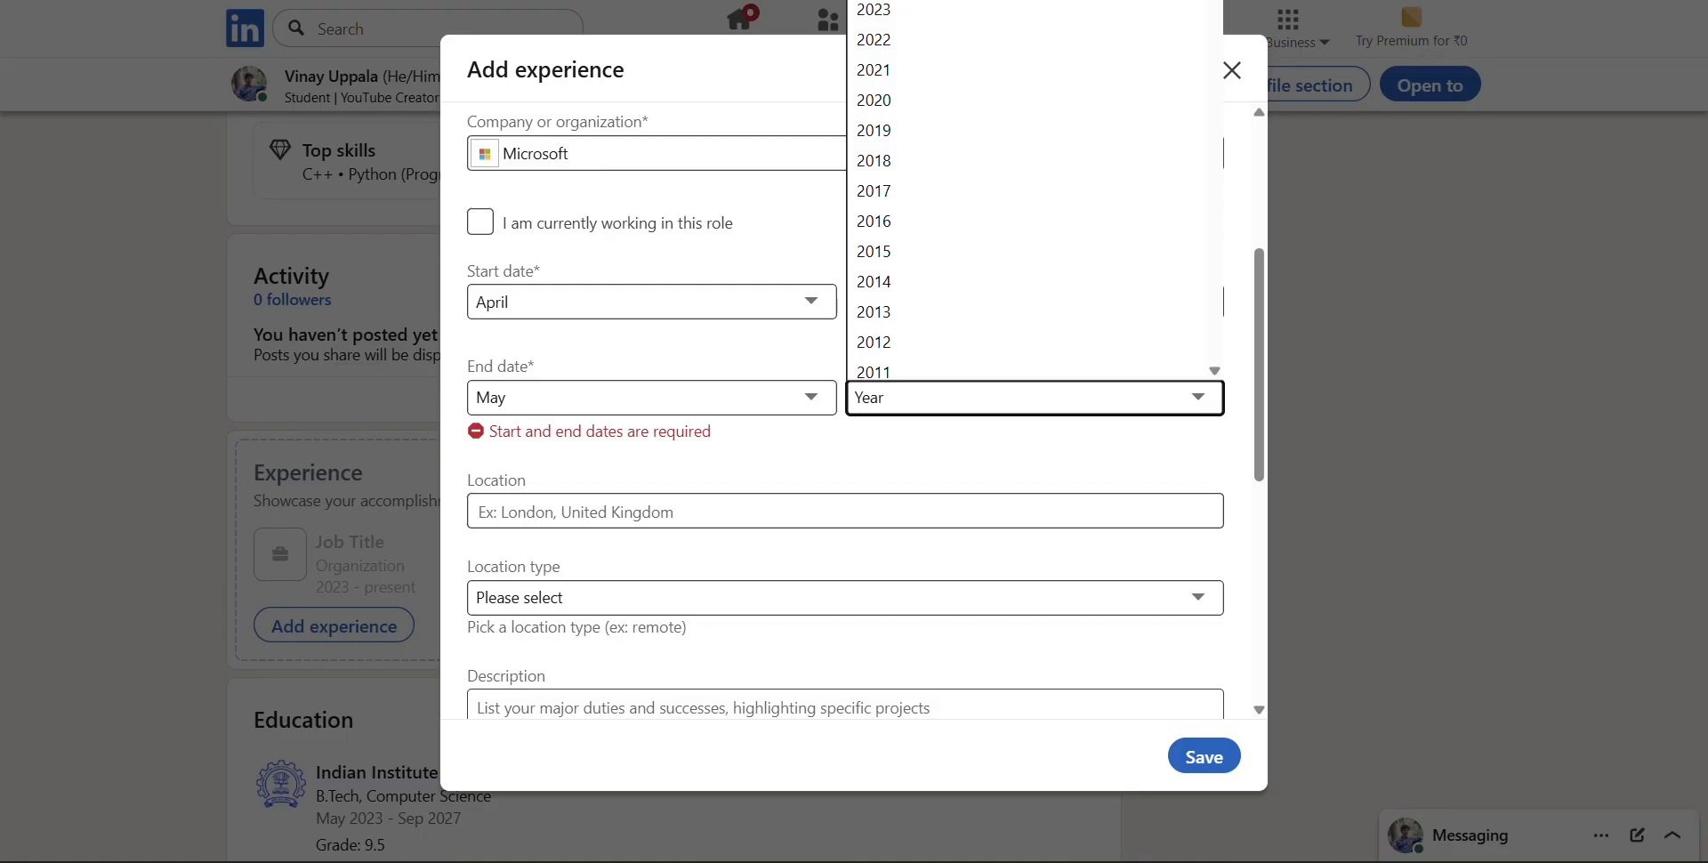
pyautogui.click(890, 1)
# Set the internship's location to Hyderabad, Telangana, India and its location type to Remote
pyautogui.click(722, 483)
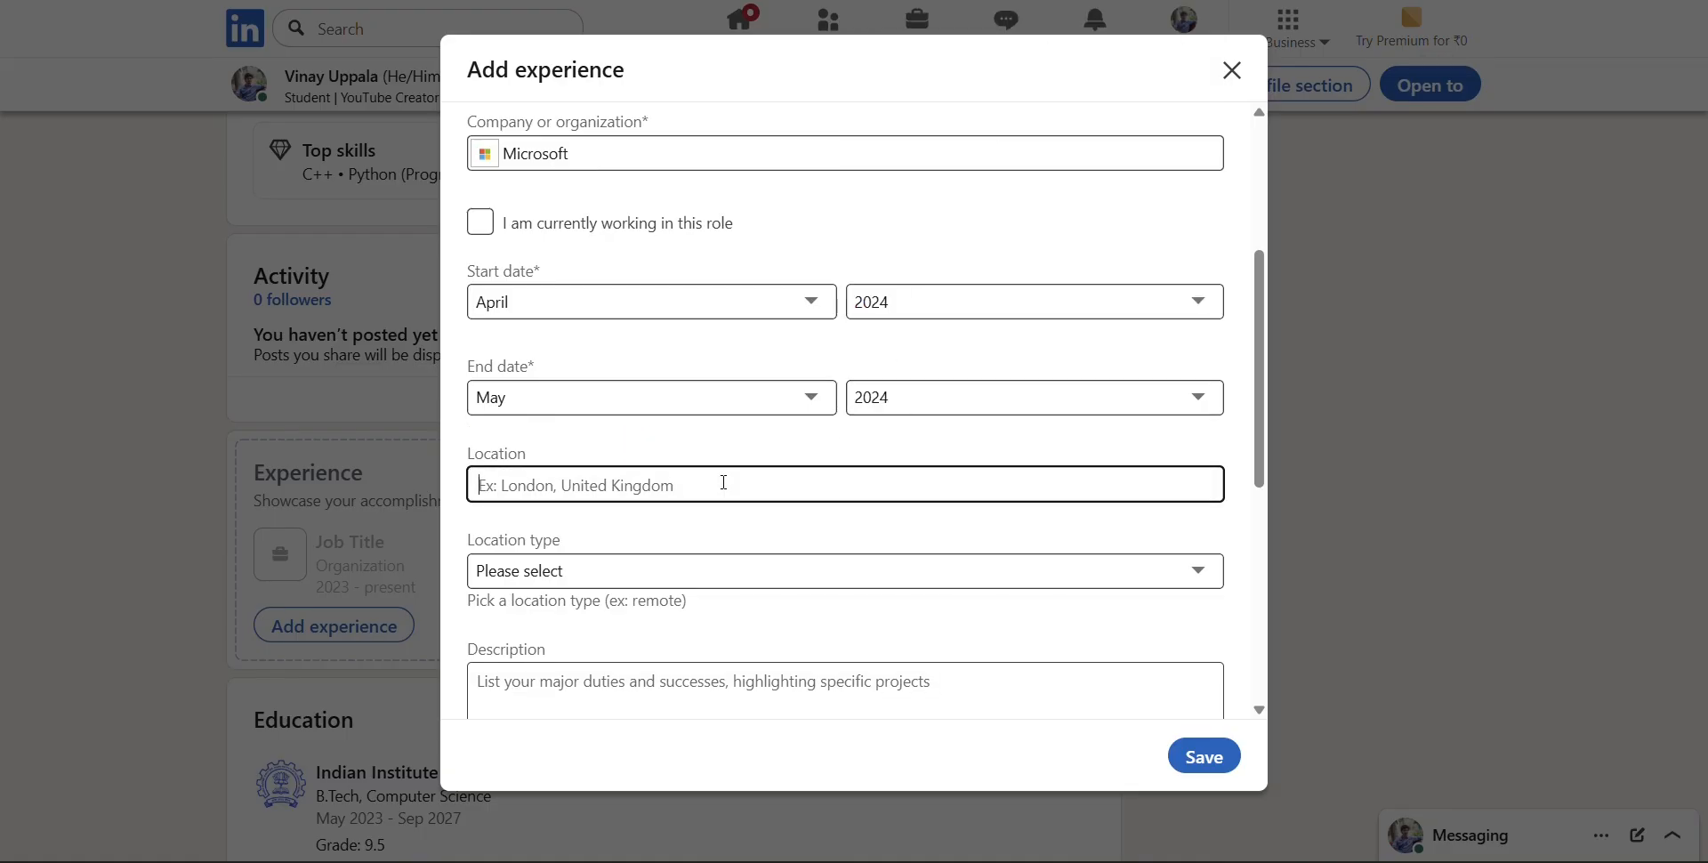
pyautogui.write('Hyder')
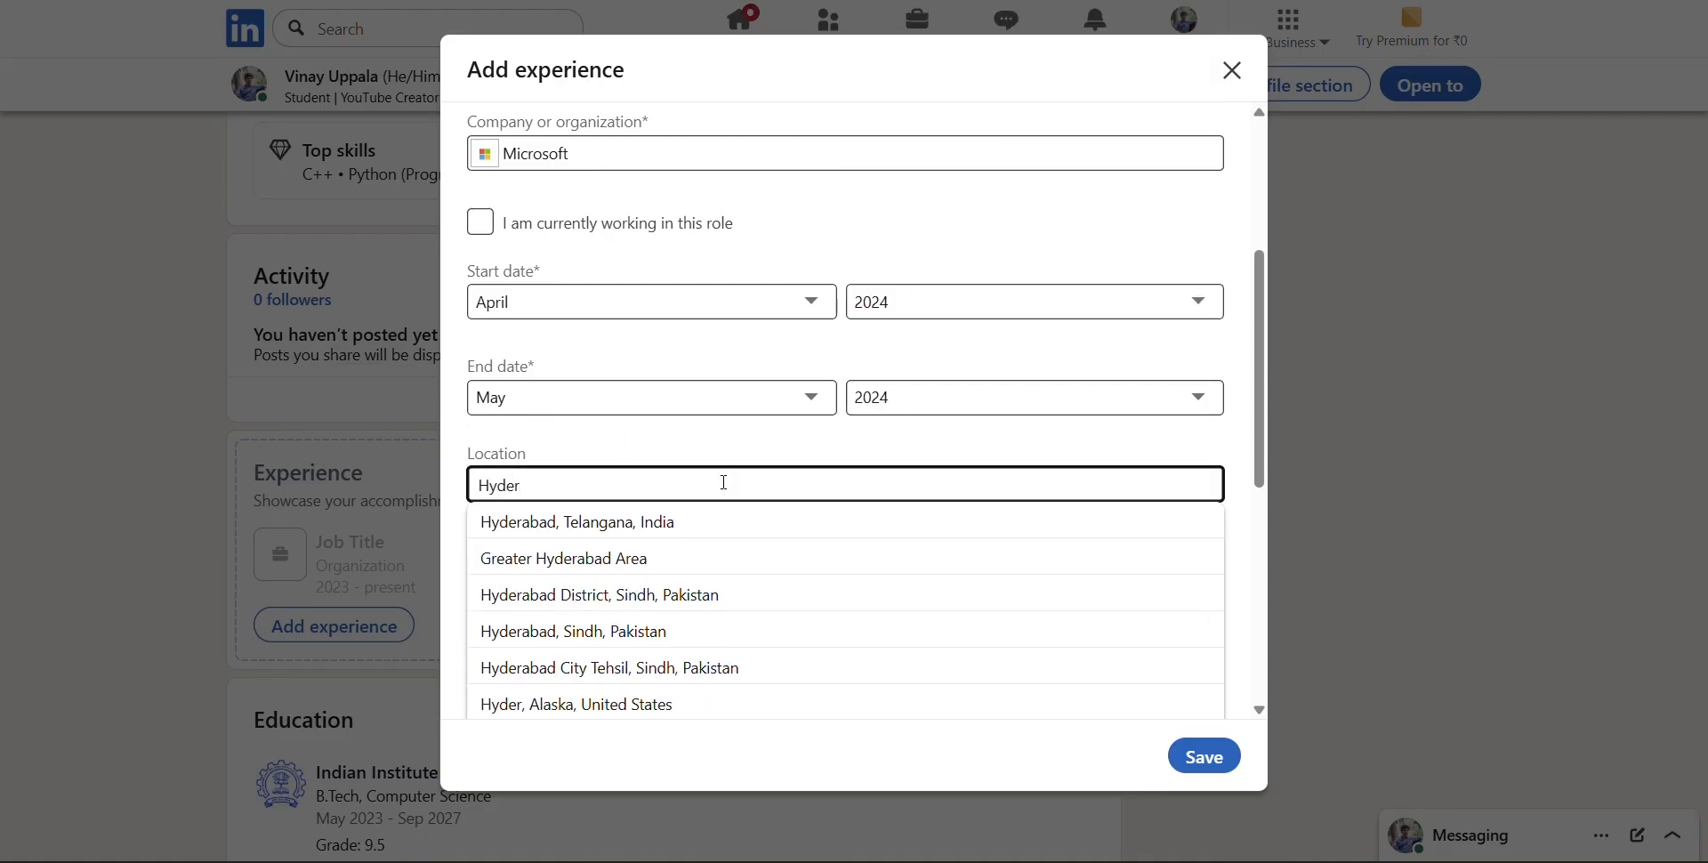
pyautogui.press('Down')
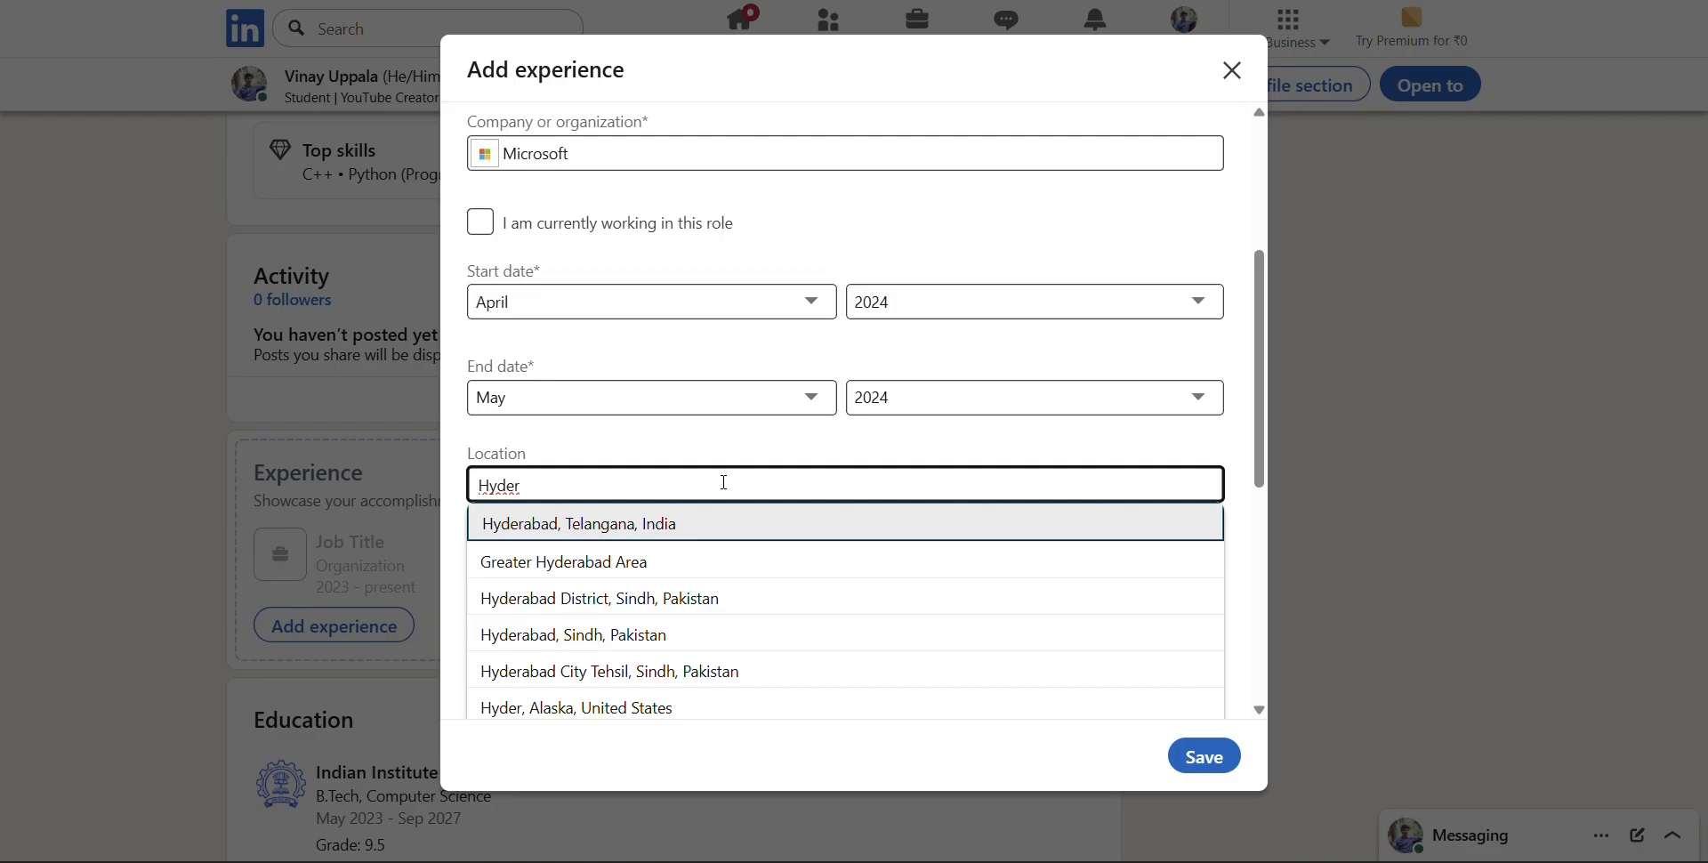
pyautogui.press('Return')
pyautogui.scroll(-2, 723, 480)
pyautogui.click(692, 355)
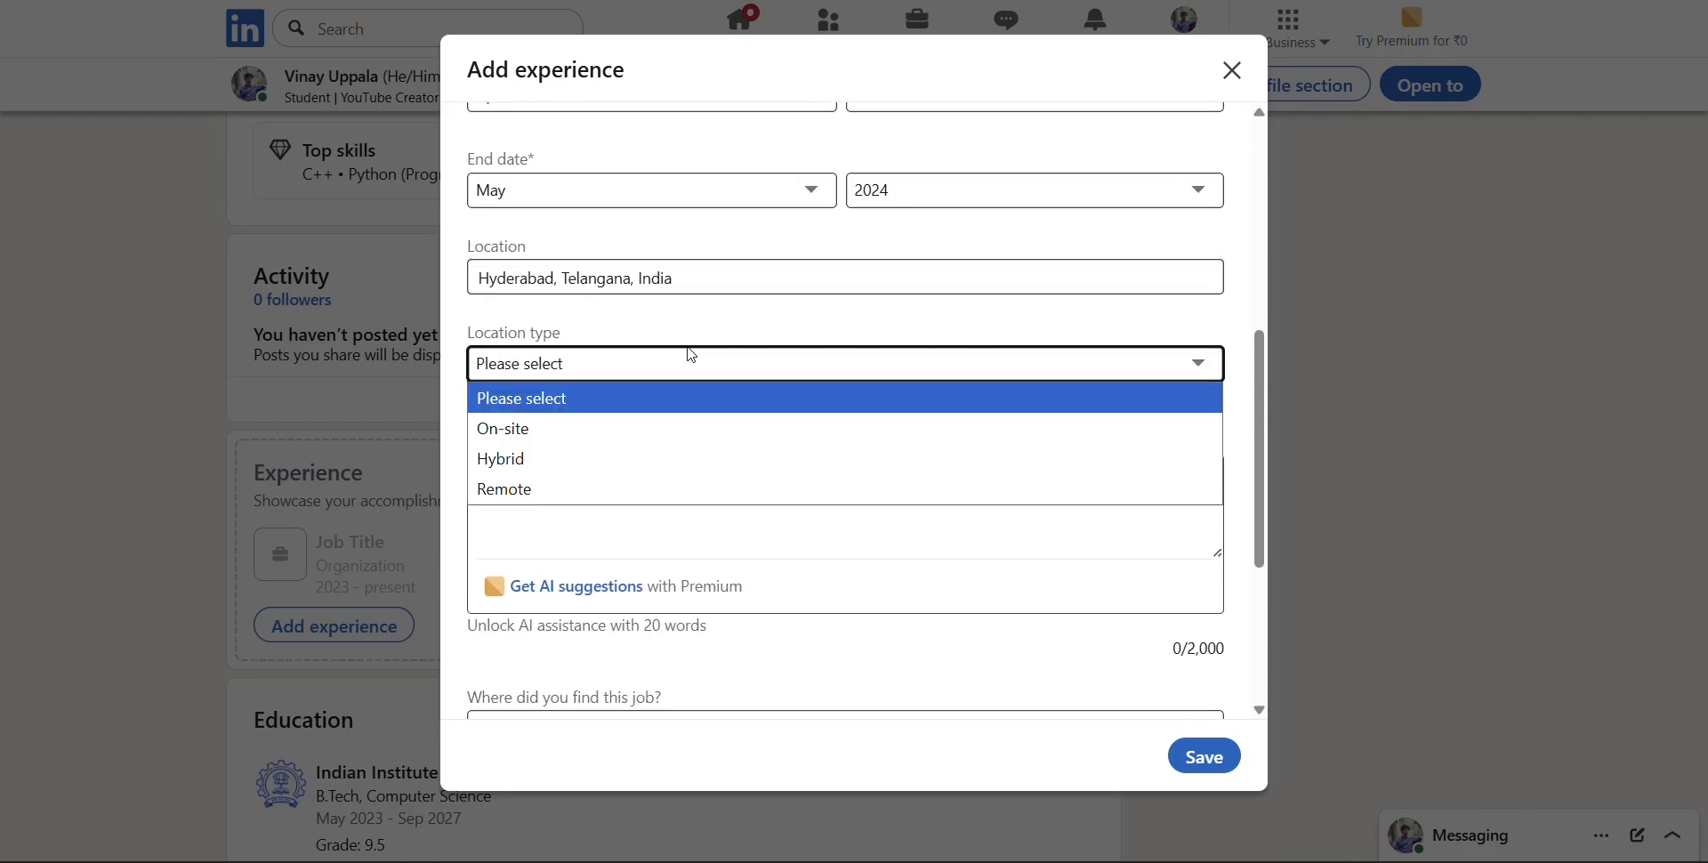
pyautogui.click(764, 486)
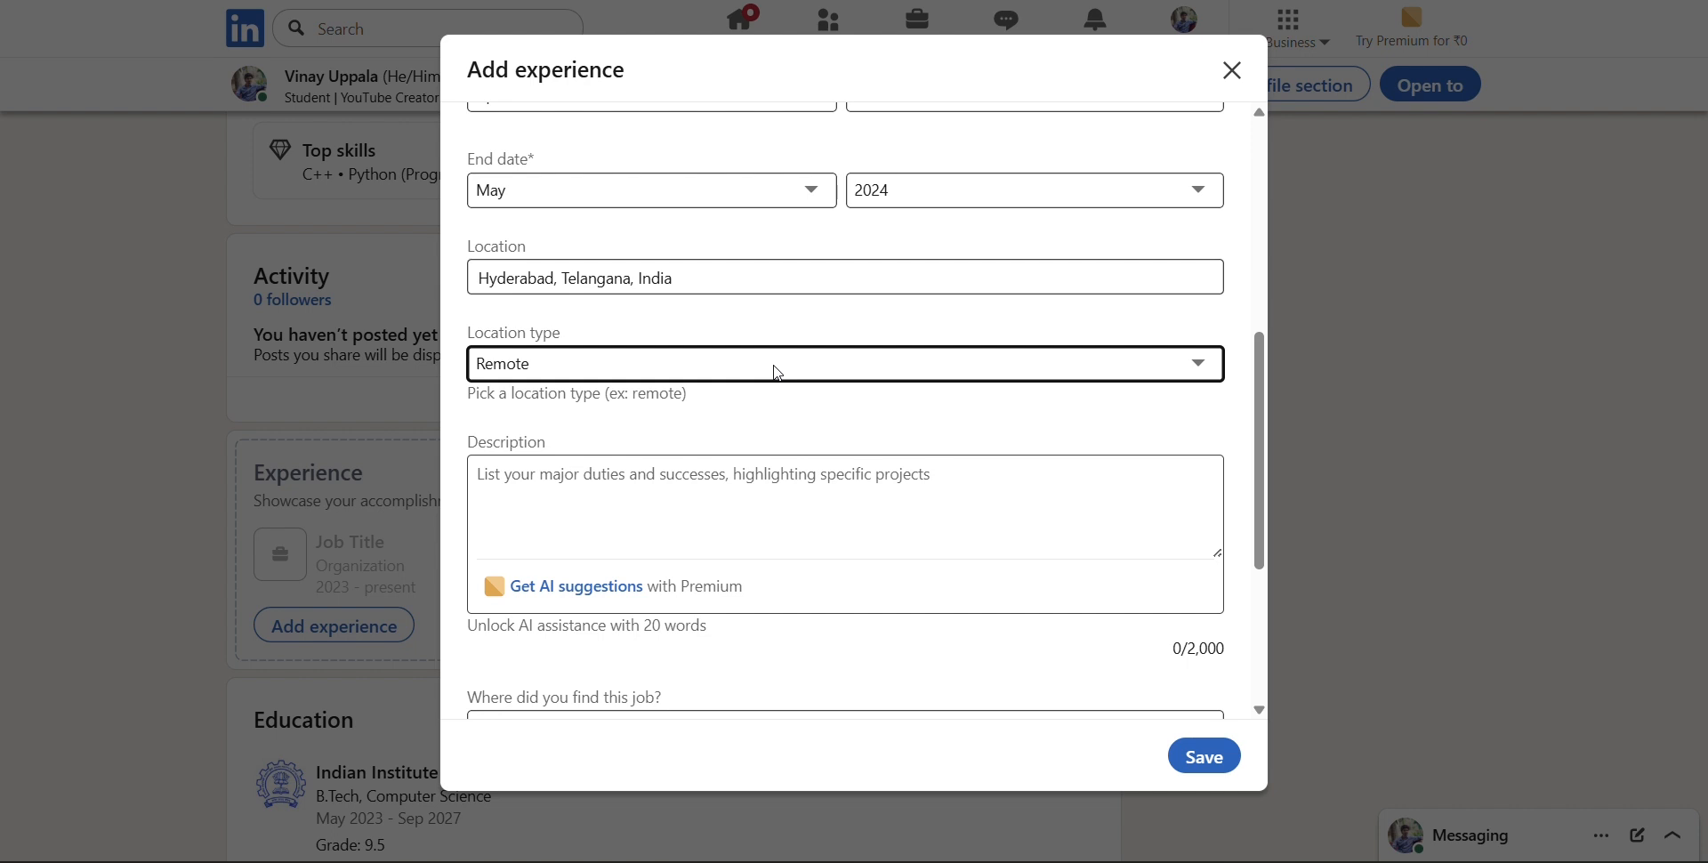
# Fill in the internship's description with "I had done my internship in Microsoft company"
pyautogui.scroll(-1, 777, 372)
pyautogui.click(786, 391)
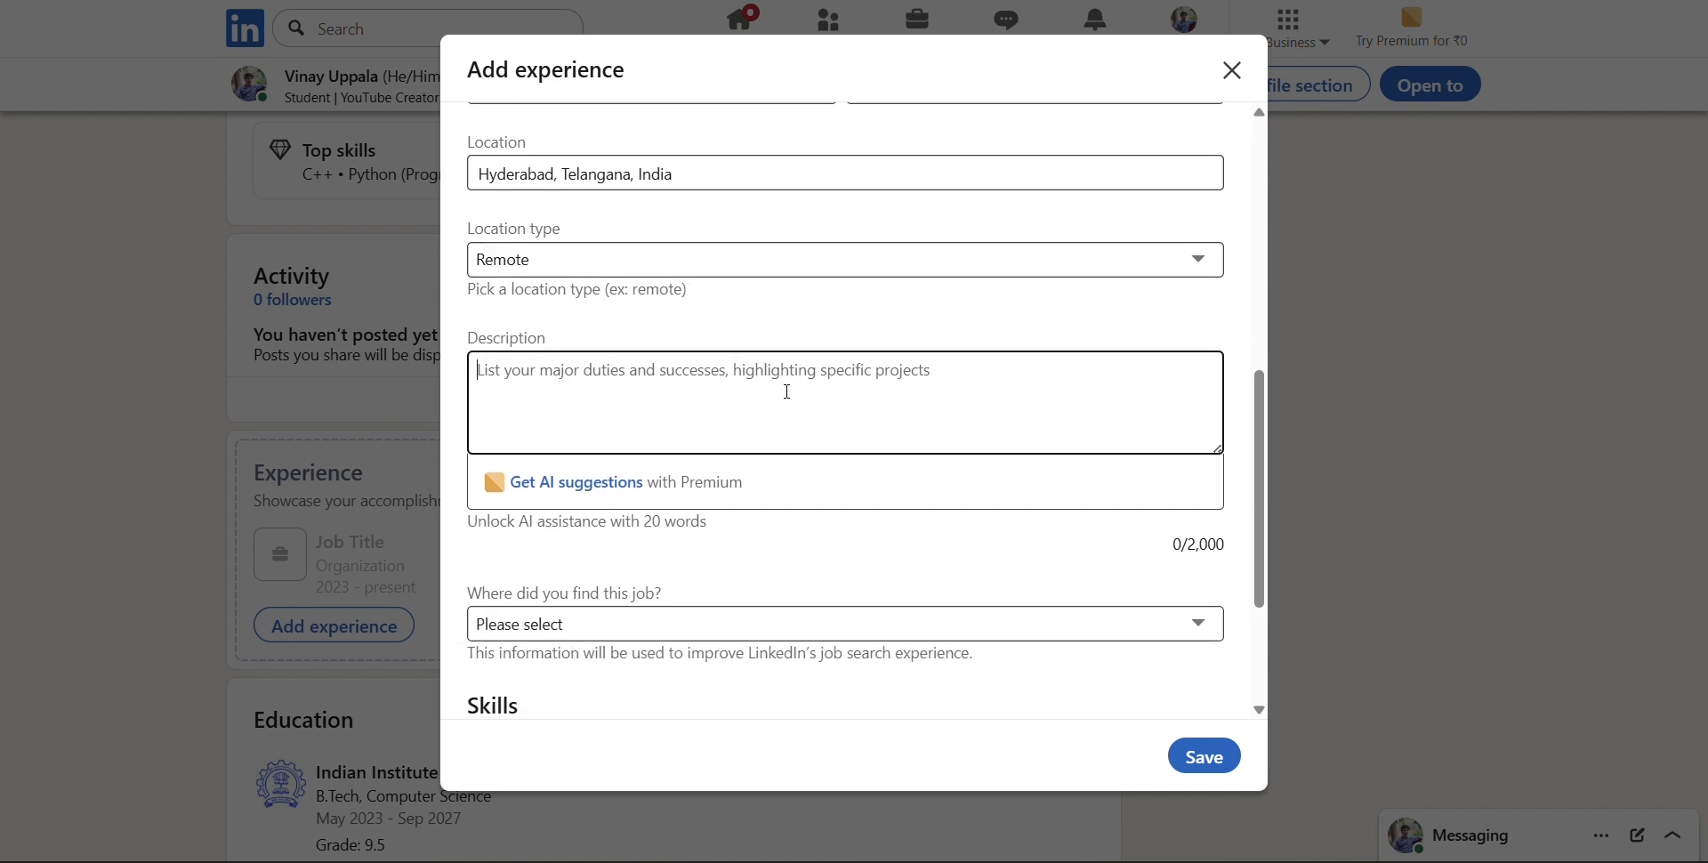
pyautogui.scroll(-1, 804, 347)
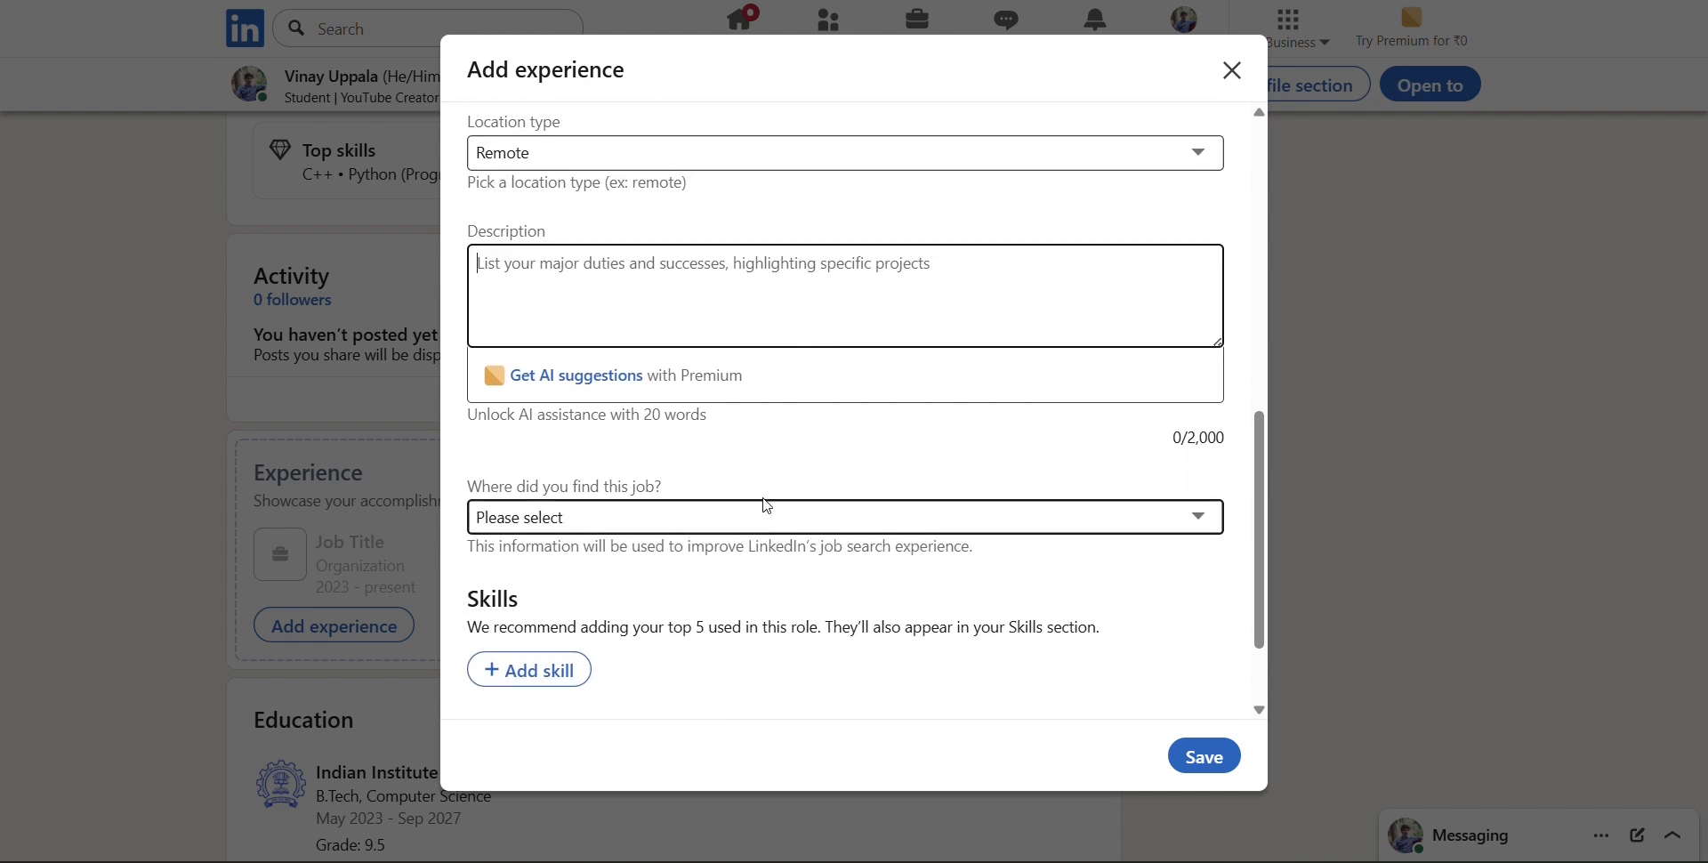
pyautogui.click(755, 268)
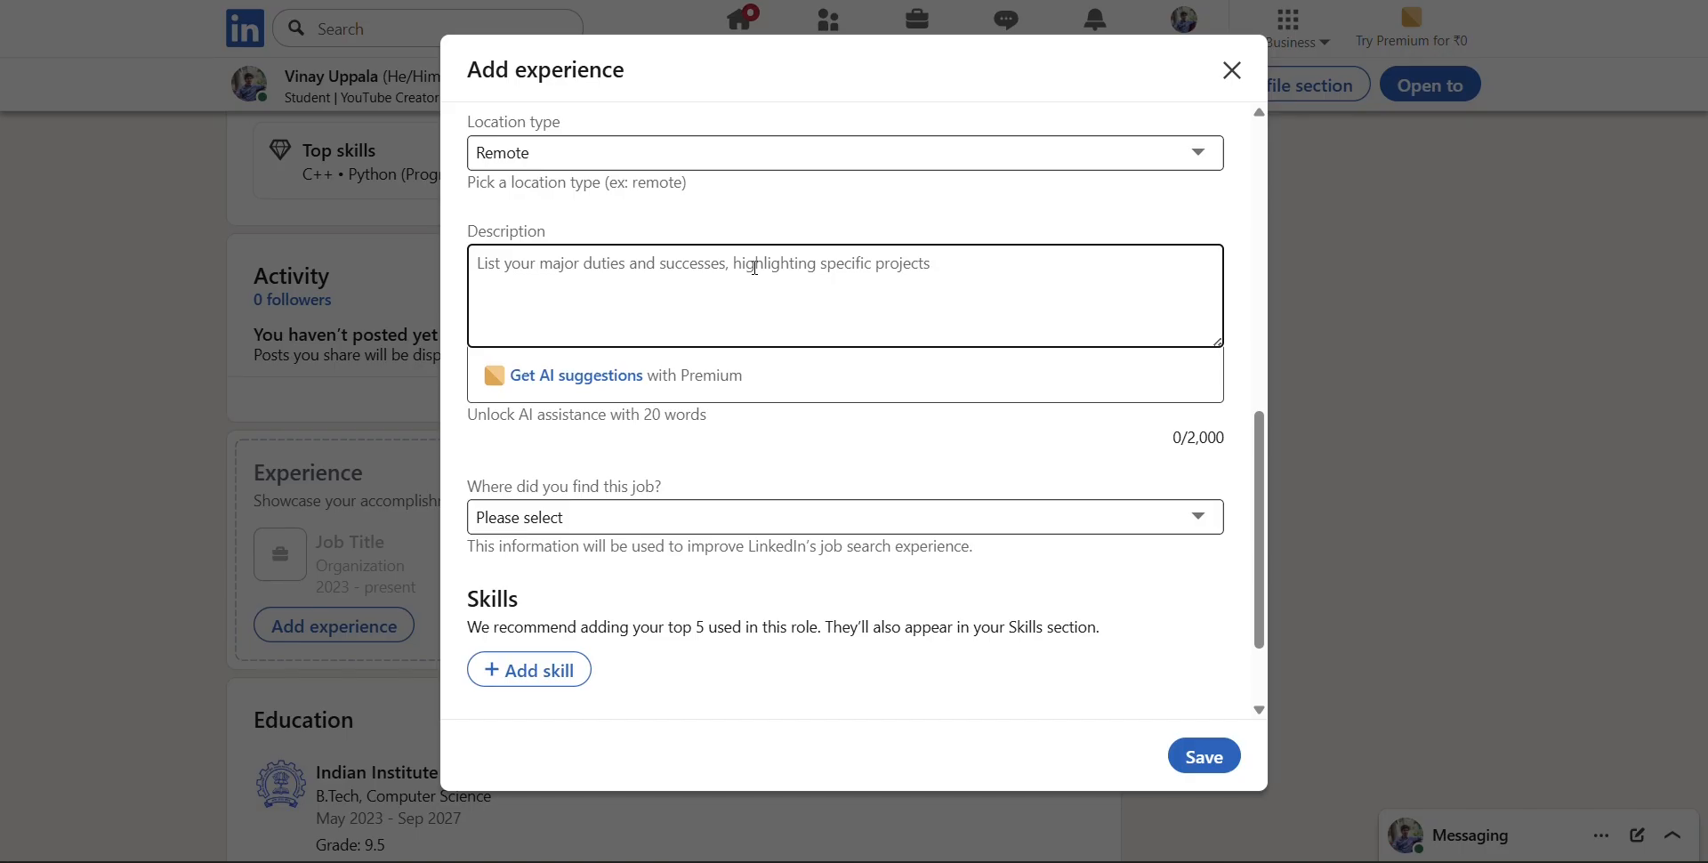
pyautogui.write('I le')
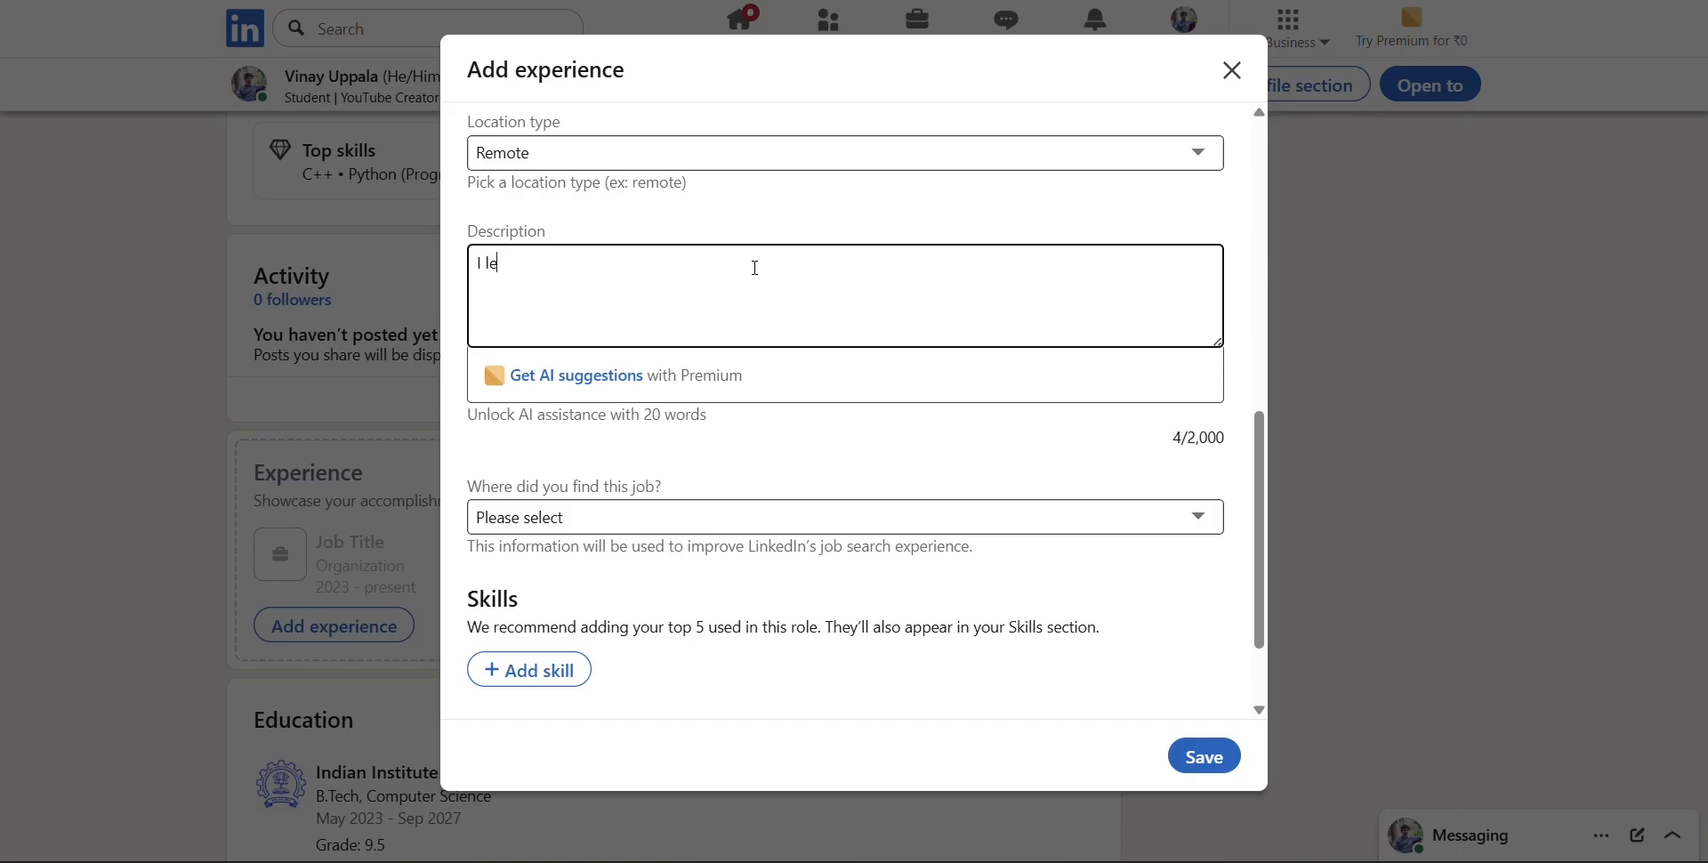
pyautogui.press('BackSpace')
pyautogui.press('BackSpace')
pyautogui.write('had done my internship ')
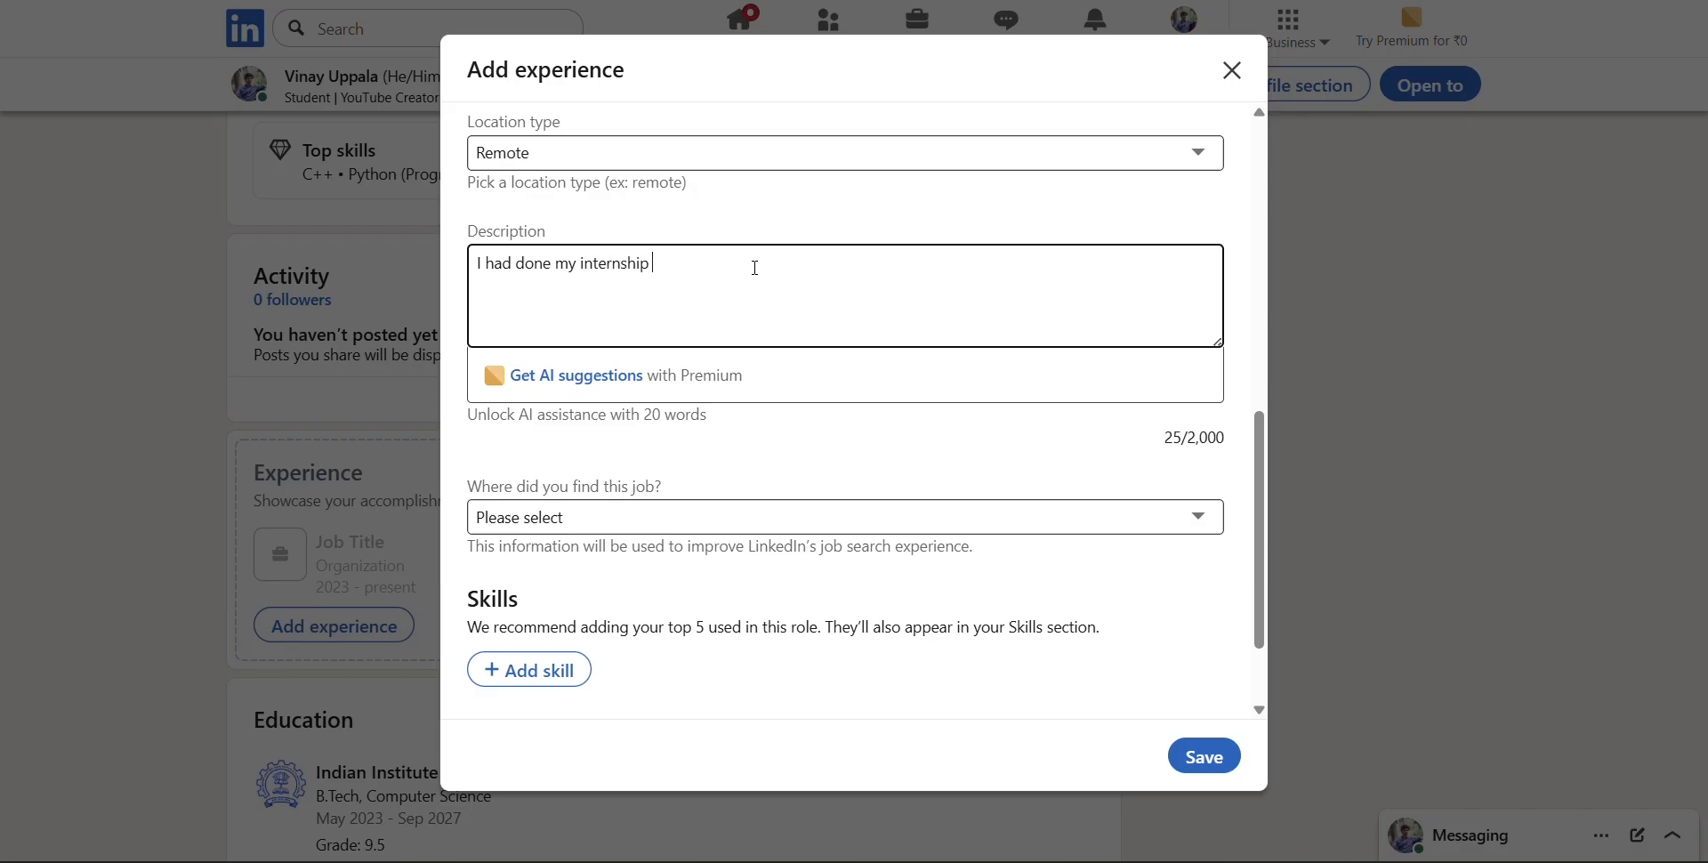
pyautogui.write('in Microsoft company')
# Set where the internship was found to LinkedIn
pyautogui.click(806, 517)
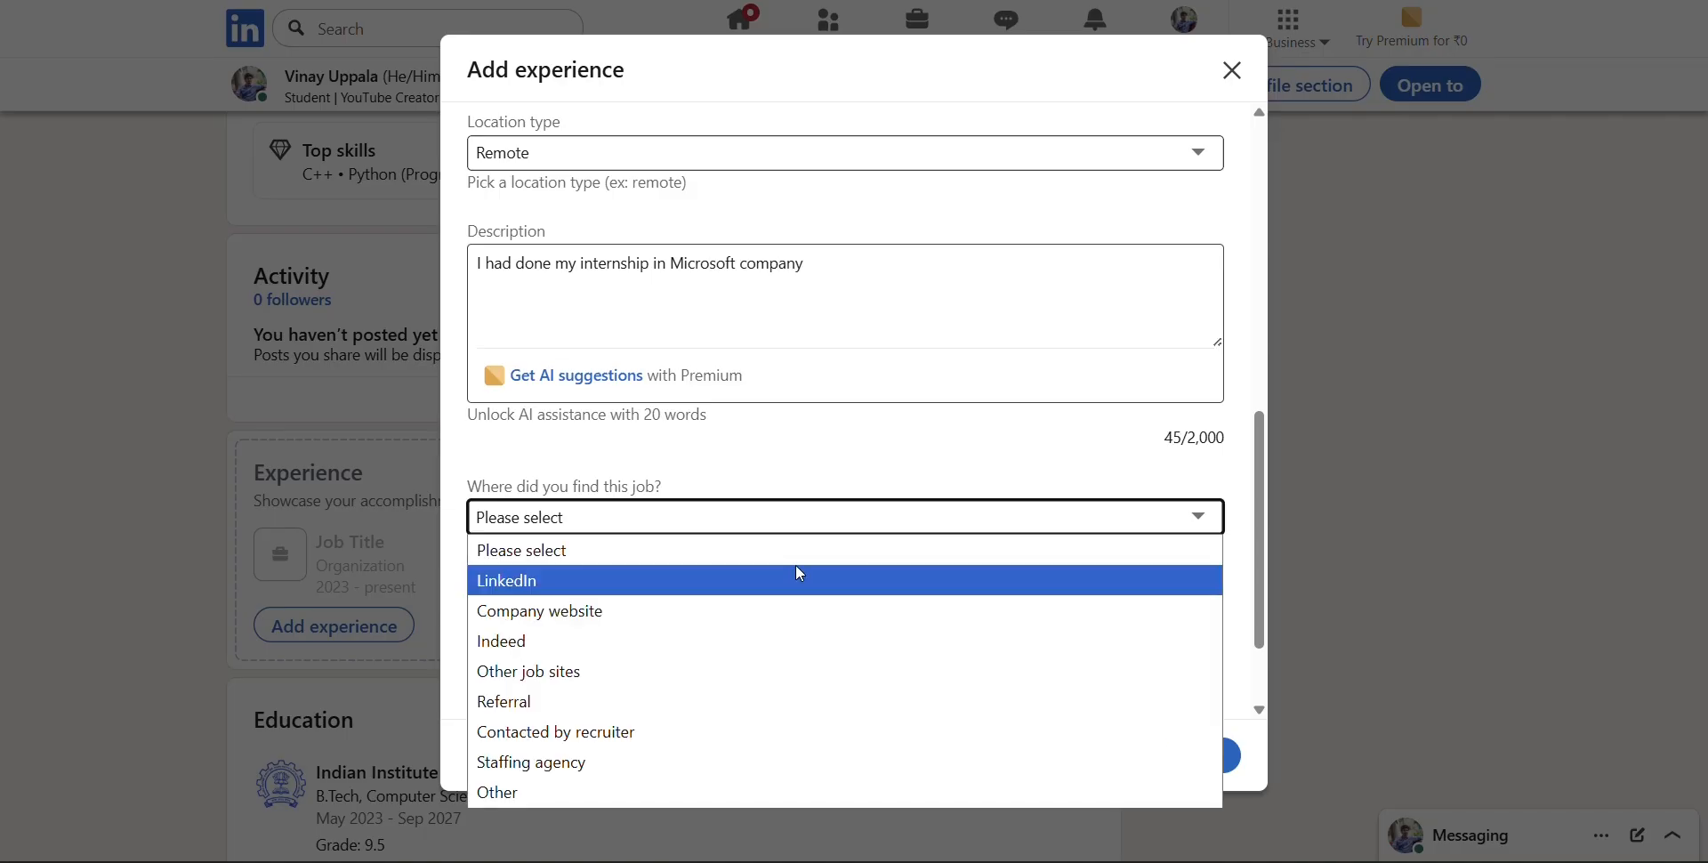
pyautogui.click(807, 517)
pyautogui.scroll(-2, 813, 445)
pyautogui.click(783, 391)
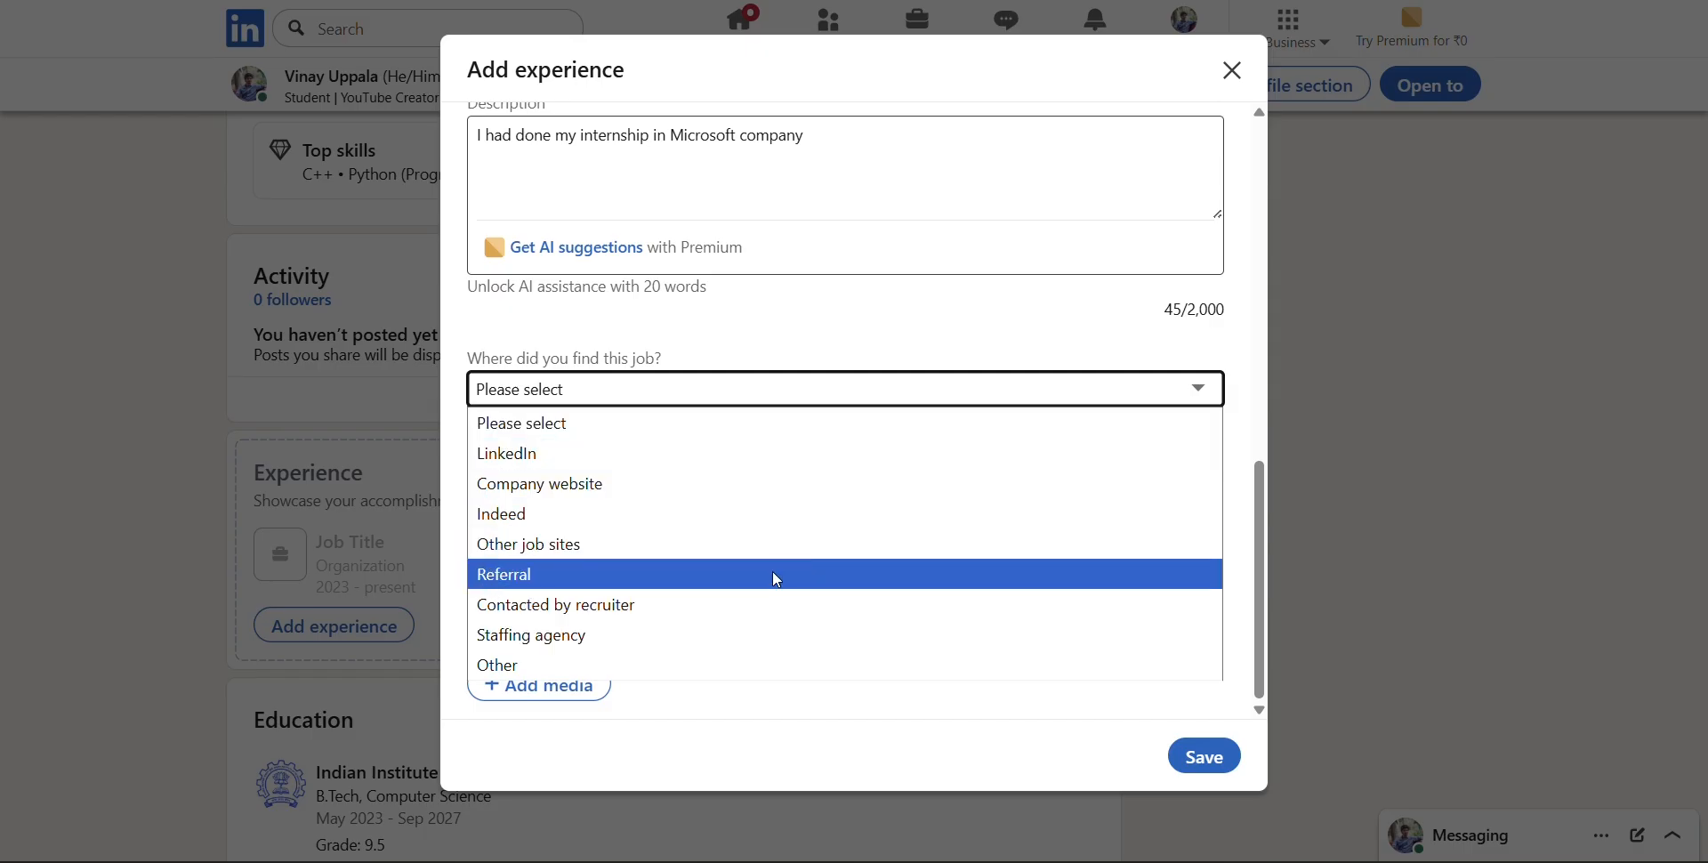
pyautogui.click(781, 453)
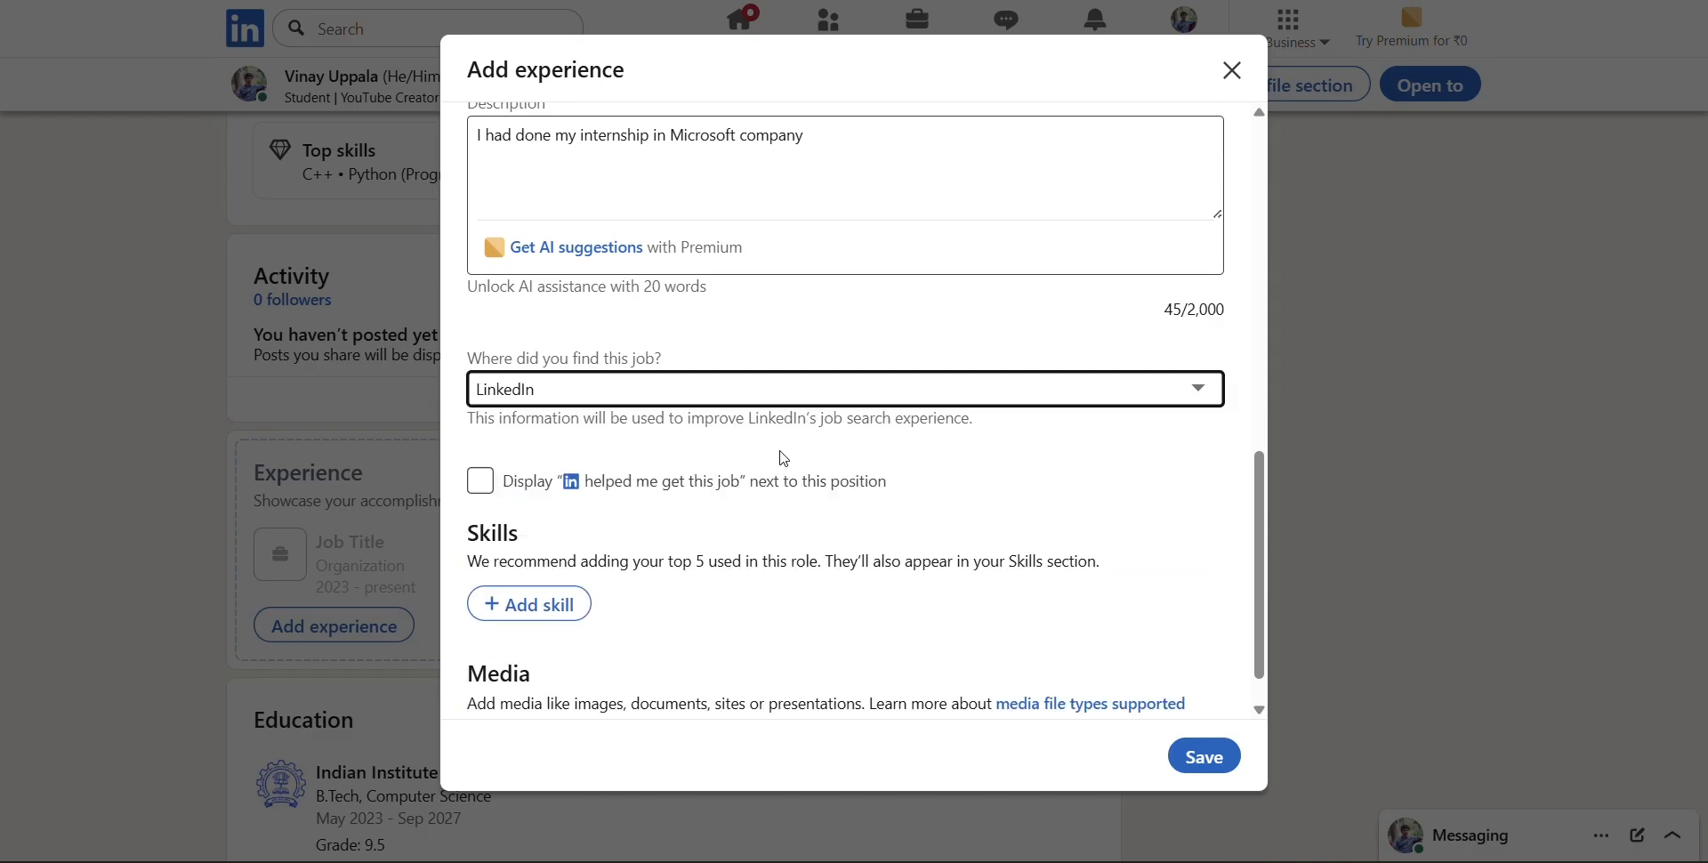
# Add the skill Python (Programming Language) to the internship
pyautogui.scroll(-1, 782, 453)
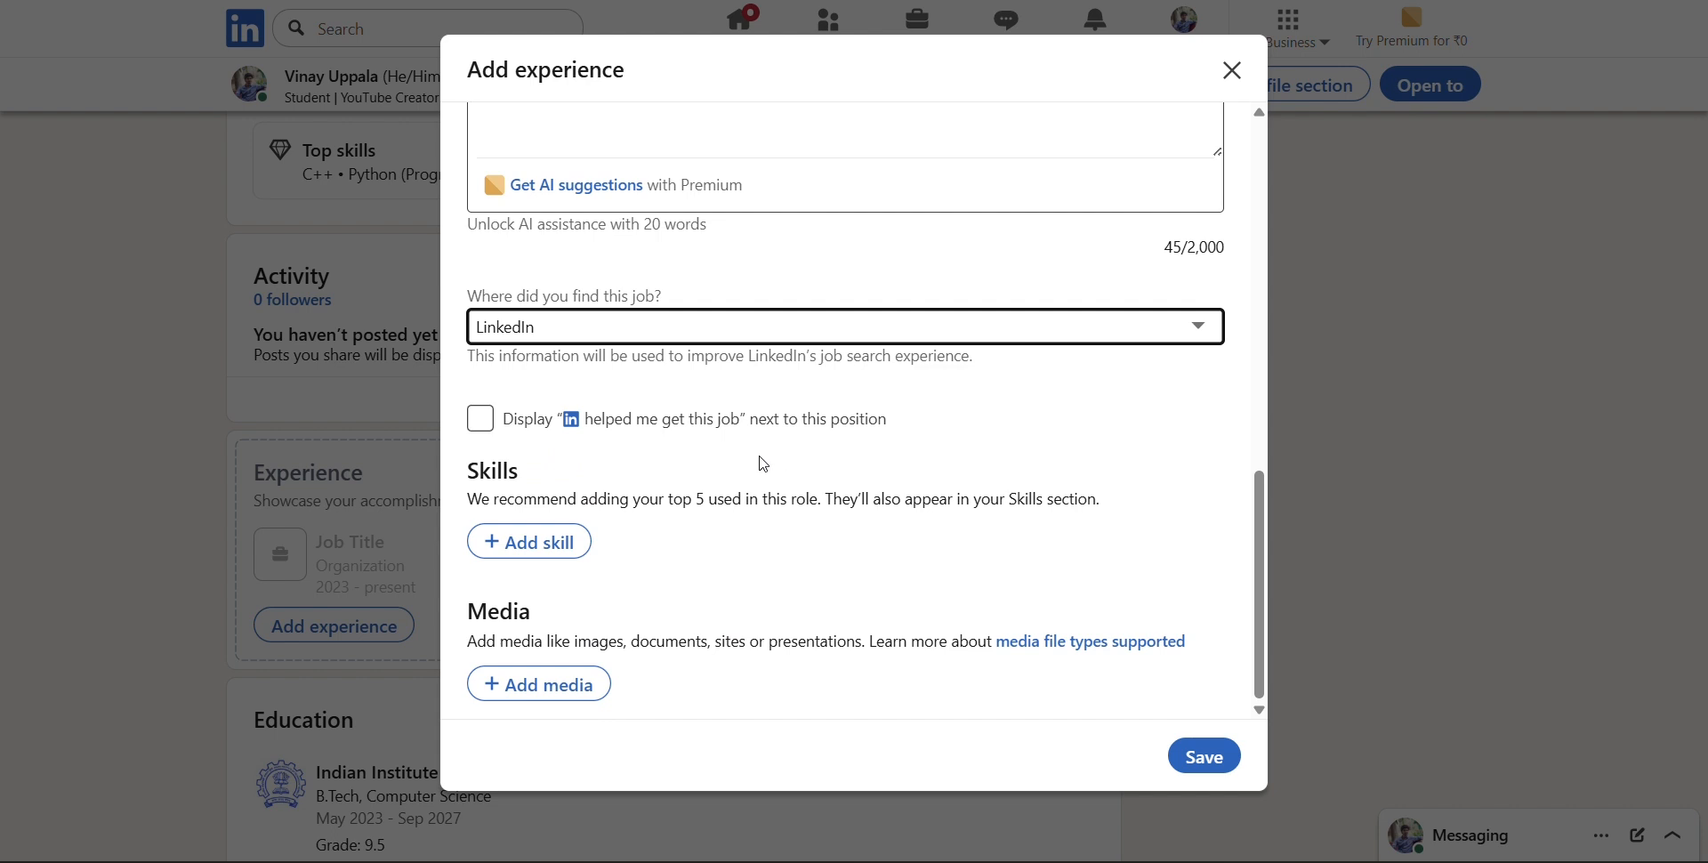
pyautogui.click(513, 551)
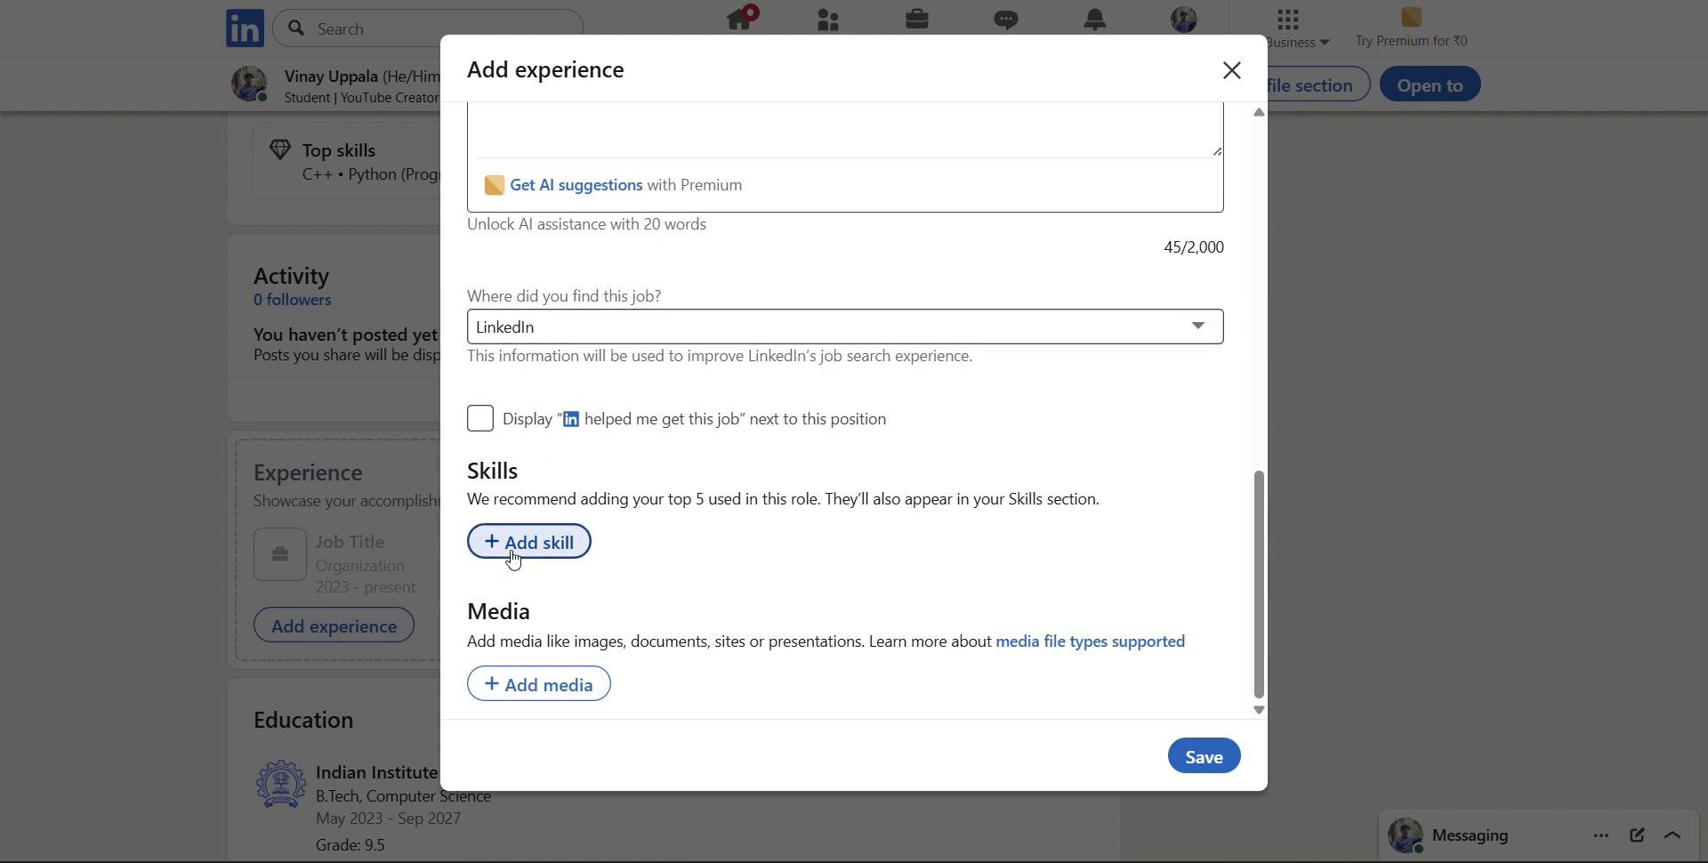
pyautogui.write('p')
pyautogui.press('BackSpace')
pyautogui.write('py')
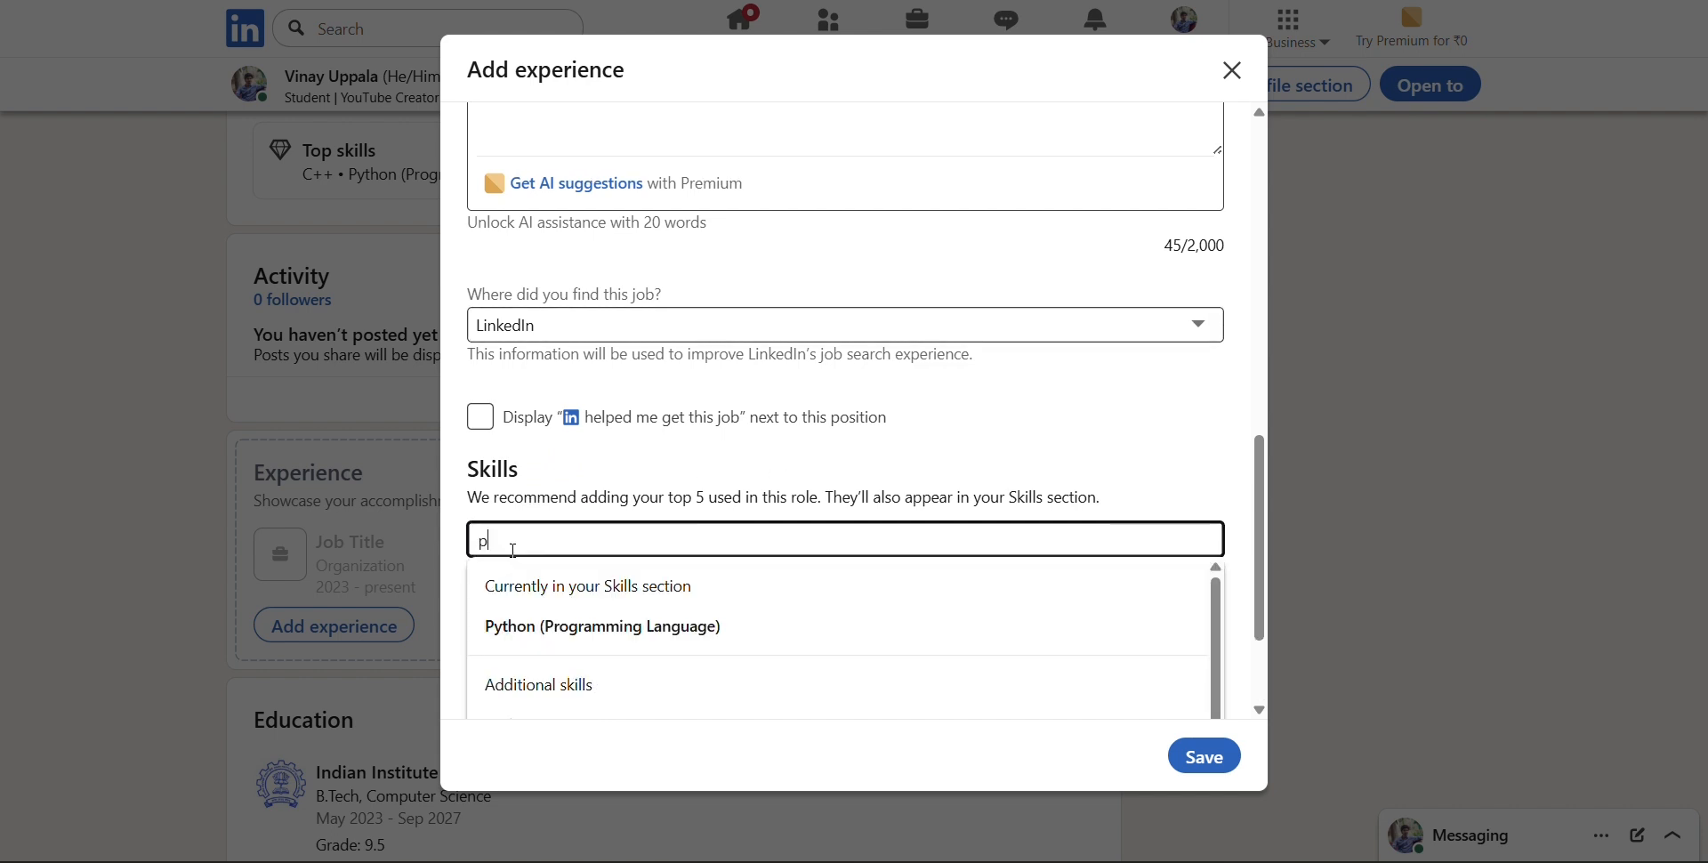
pyautogui.scroll(-2, 514, 556)
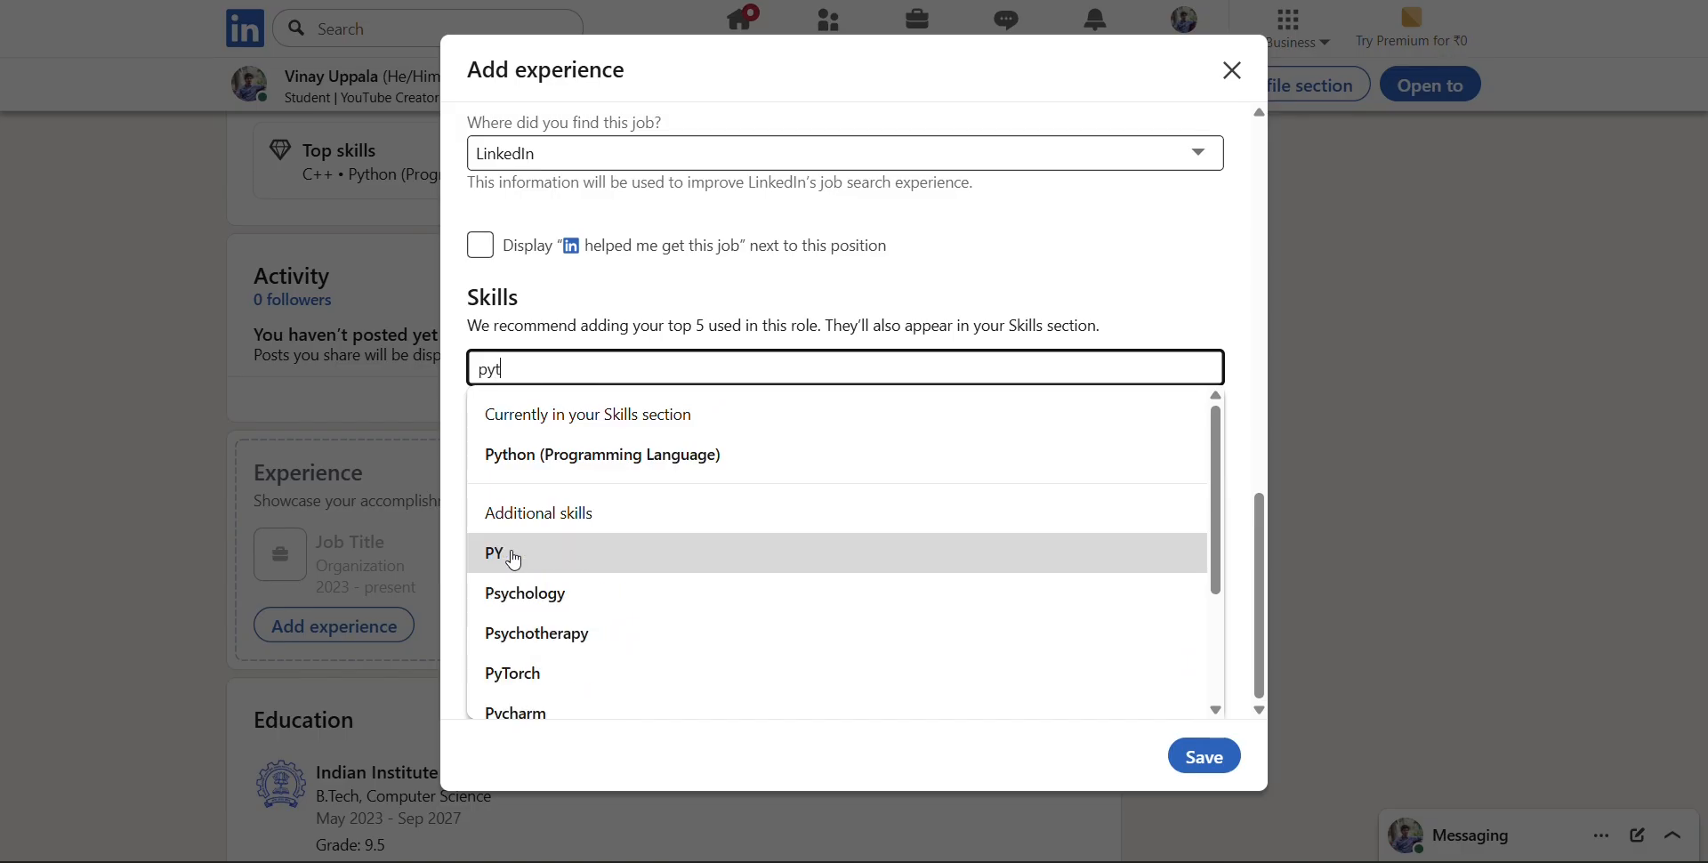
pyautogui.write('thon')
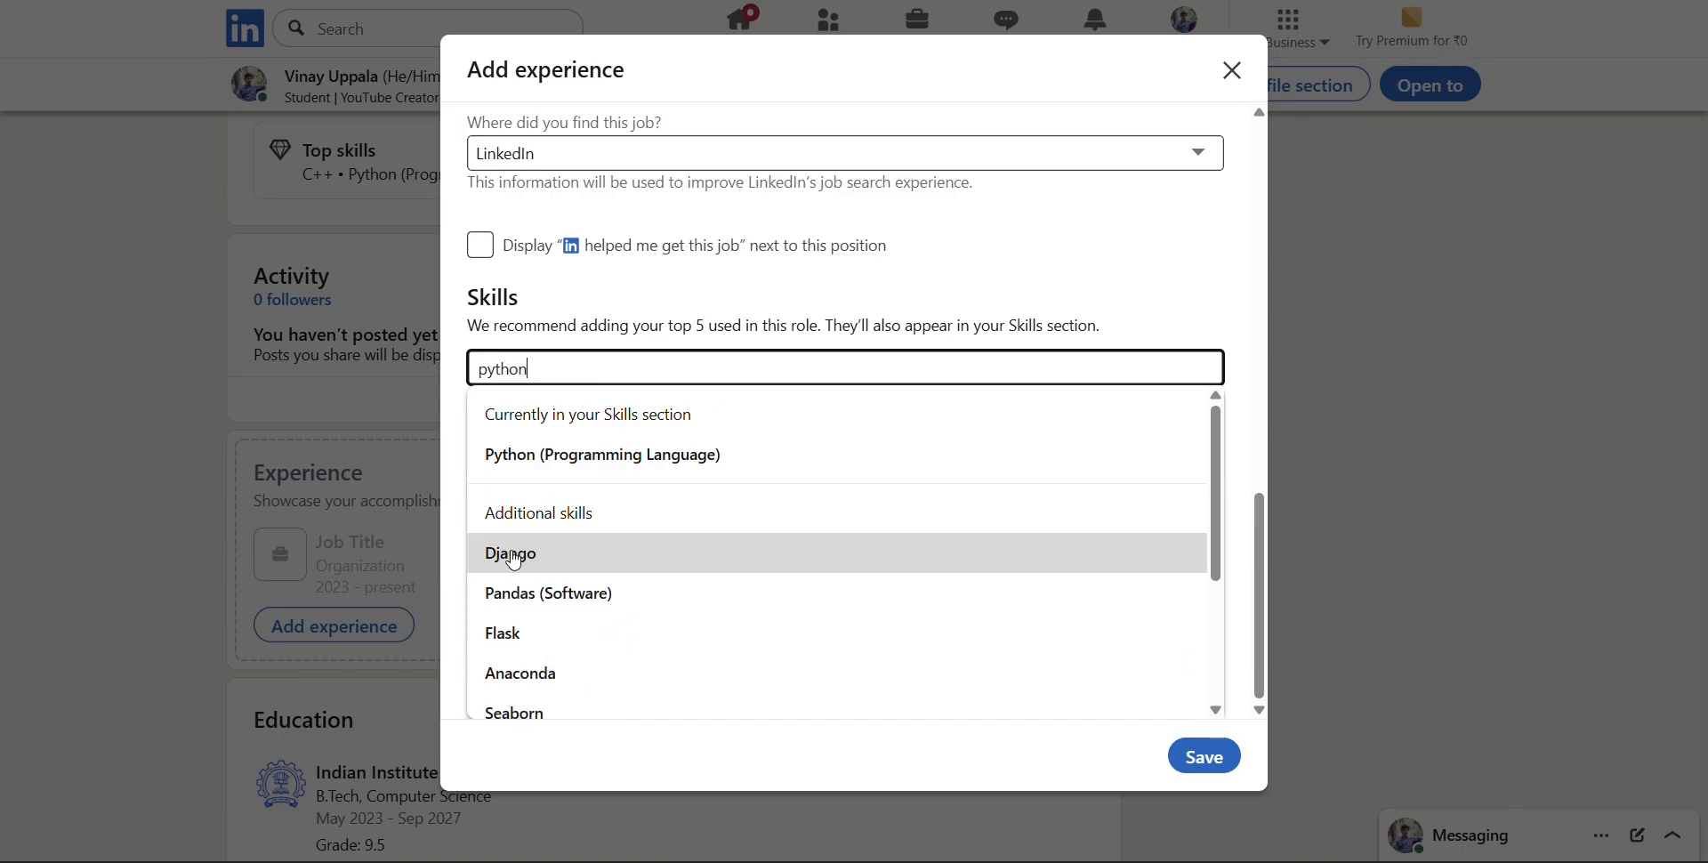
pyautogui.click(609, 457)
# Search the skills for "coding" and add Programming to the internship
pyautogui.click(532, 613)
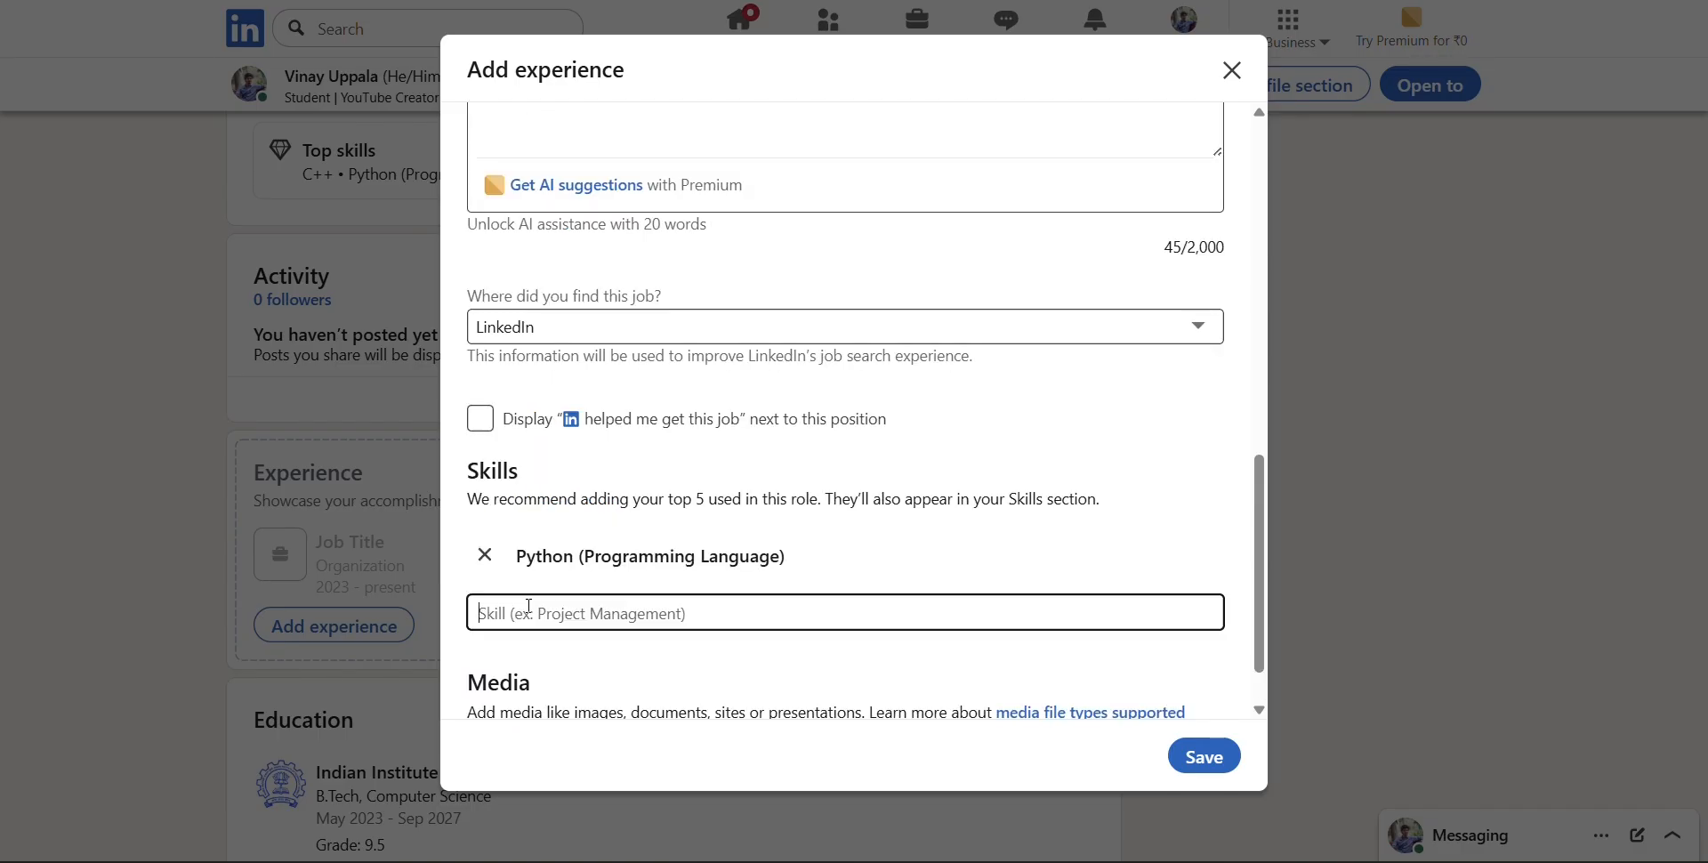
pyautogui.write('coding')
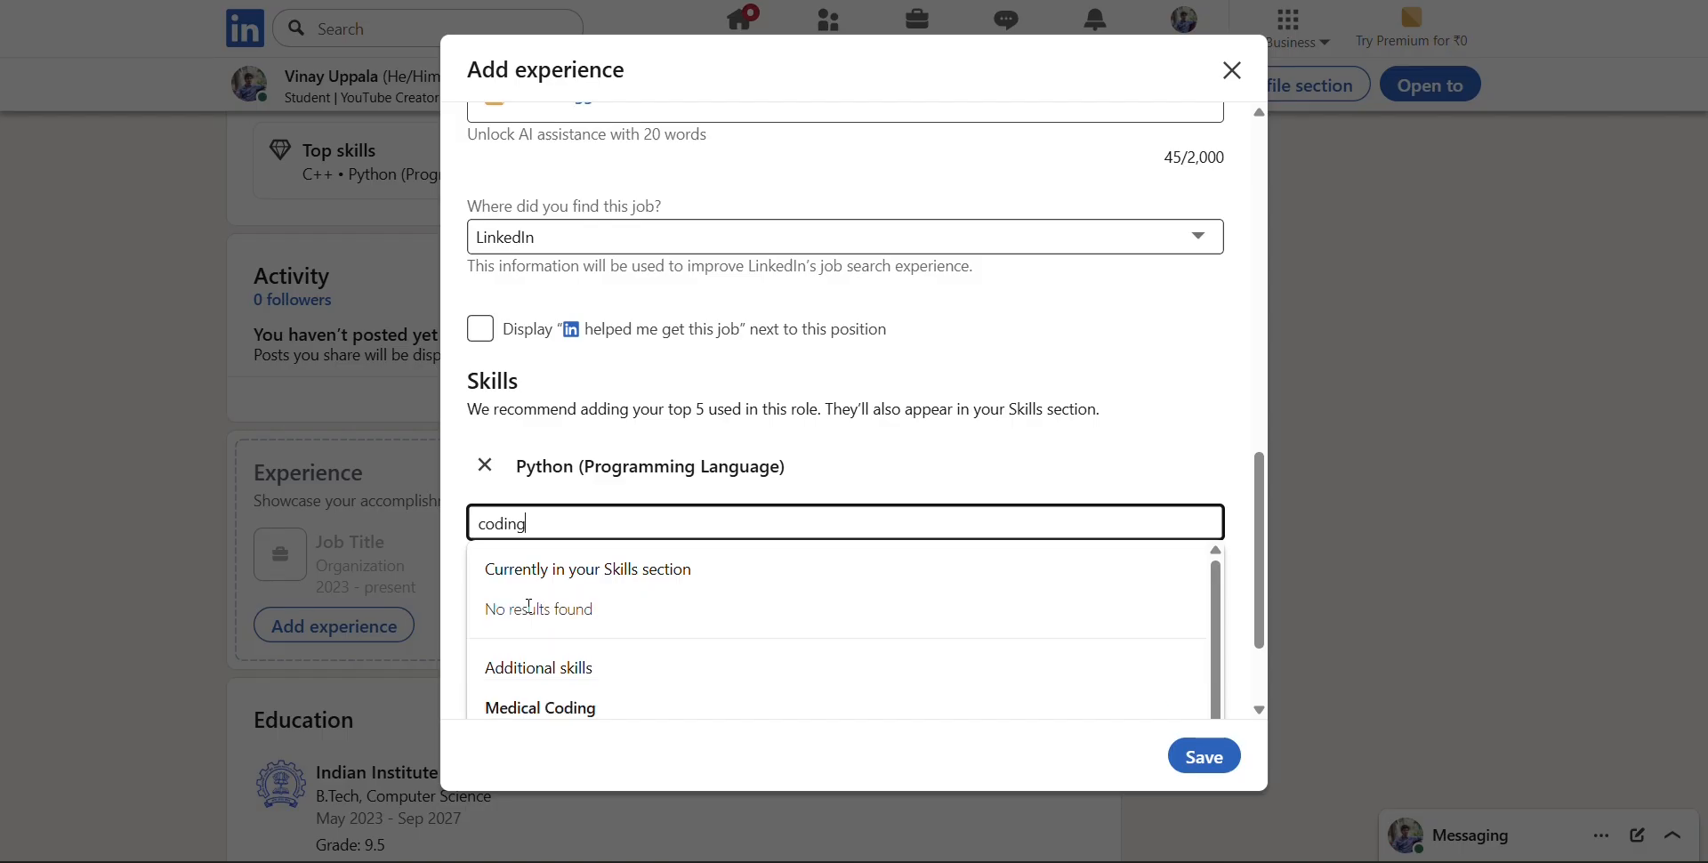
pyautogui.scroll(-3, 637, 603)
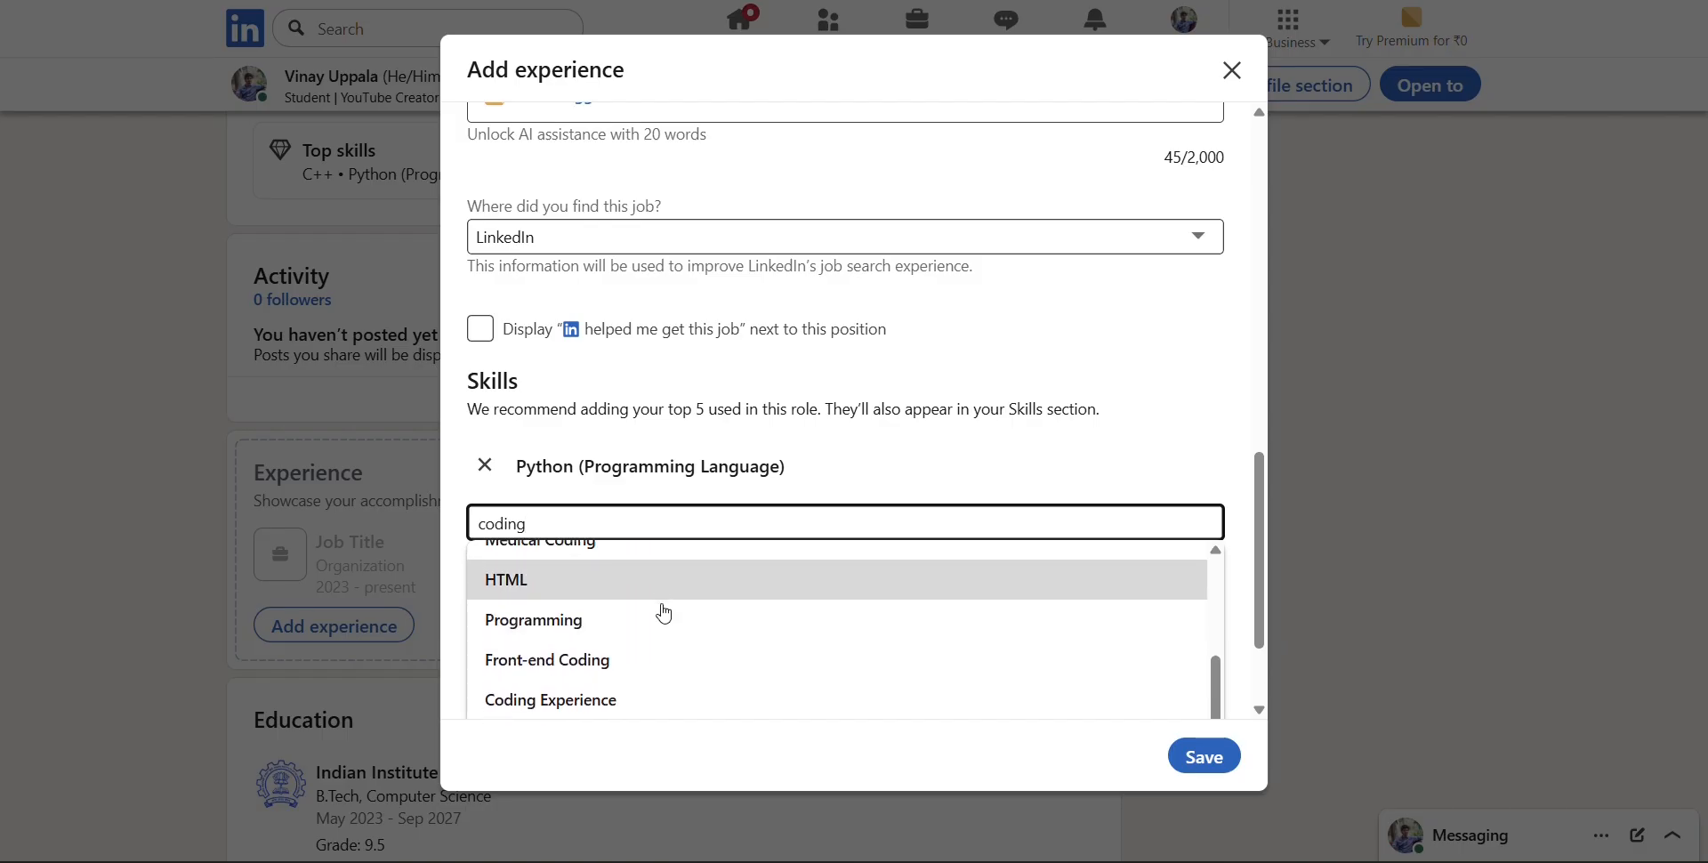
pyautogui.click(663, 621)
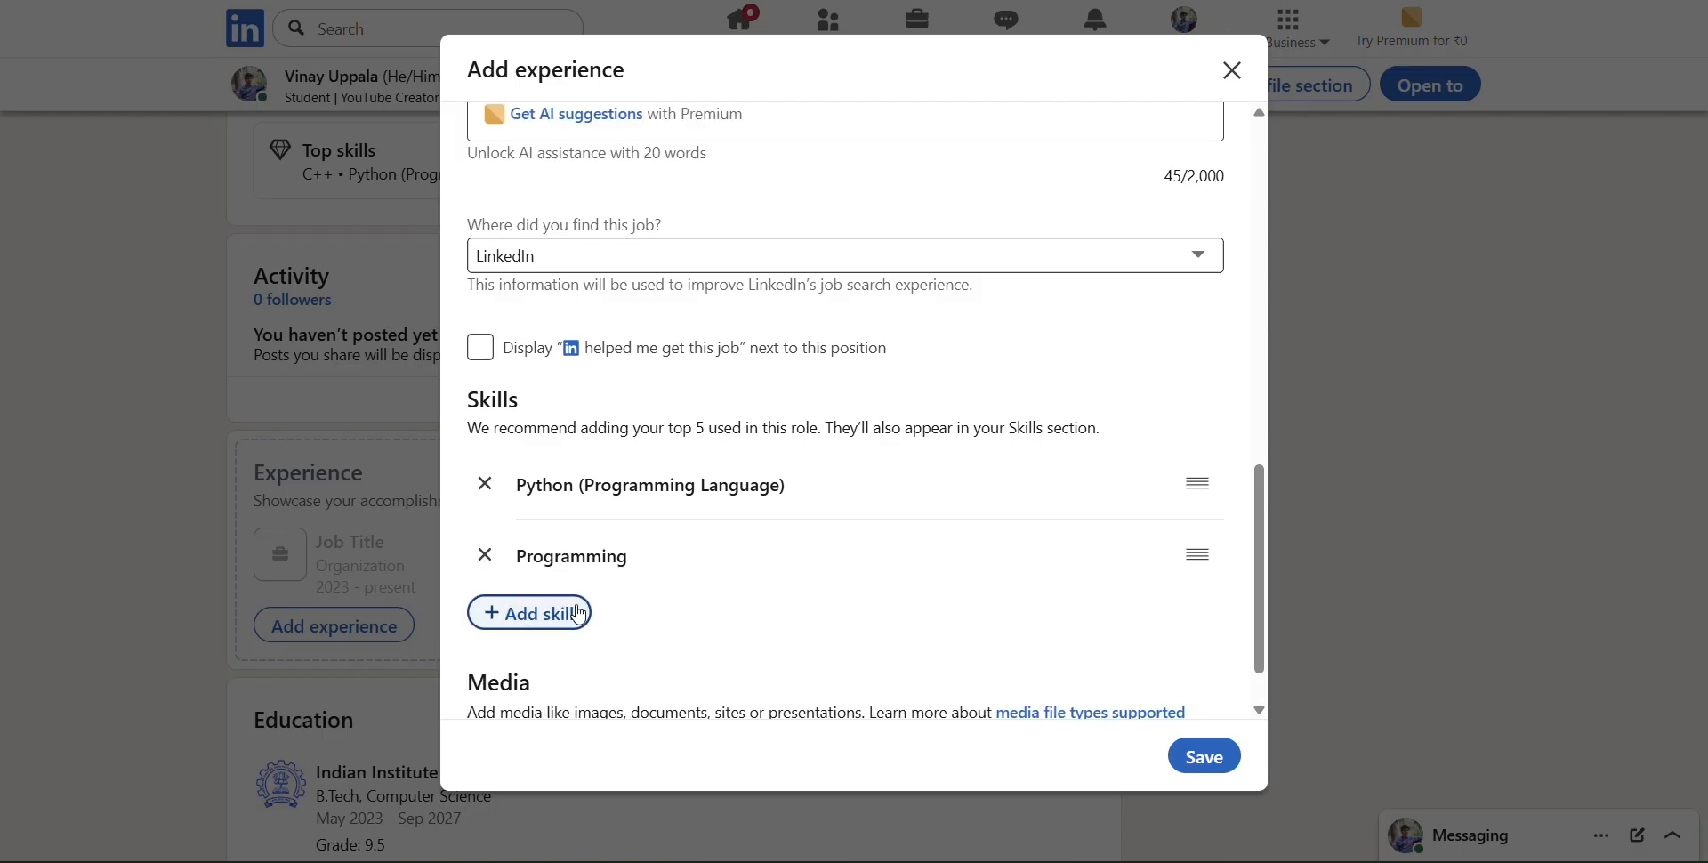
# Add Problem Solving as the third skill of the internship
pyautogui.click(535, 612)
pyautogui.write('problemc')
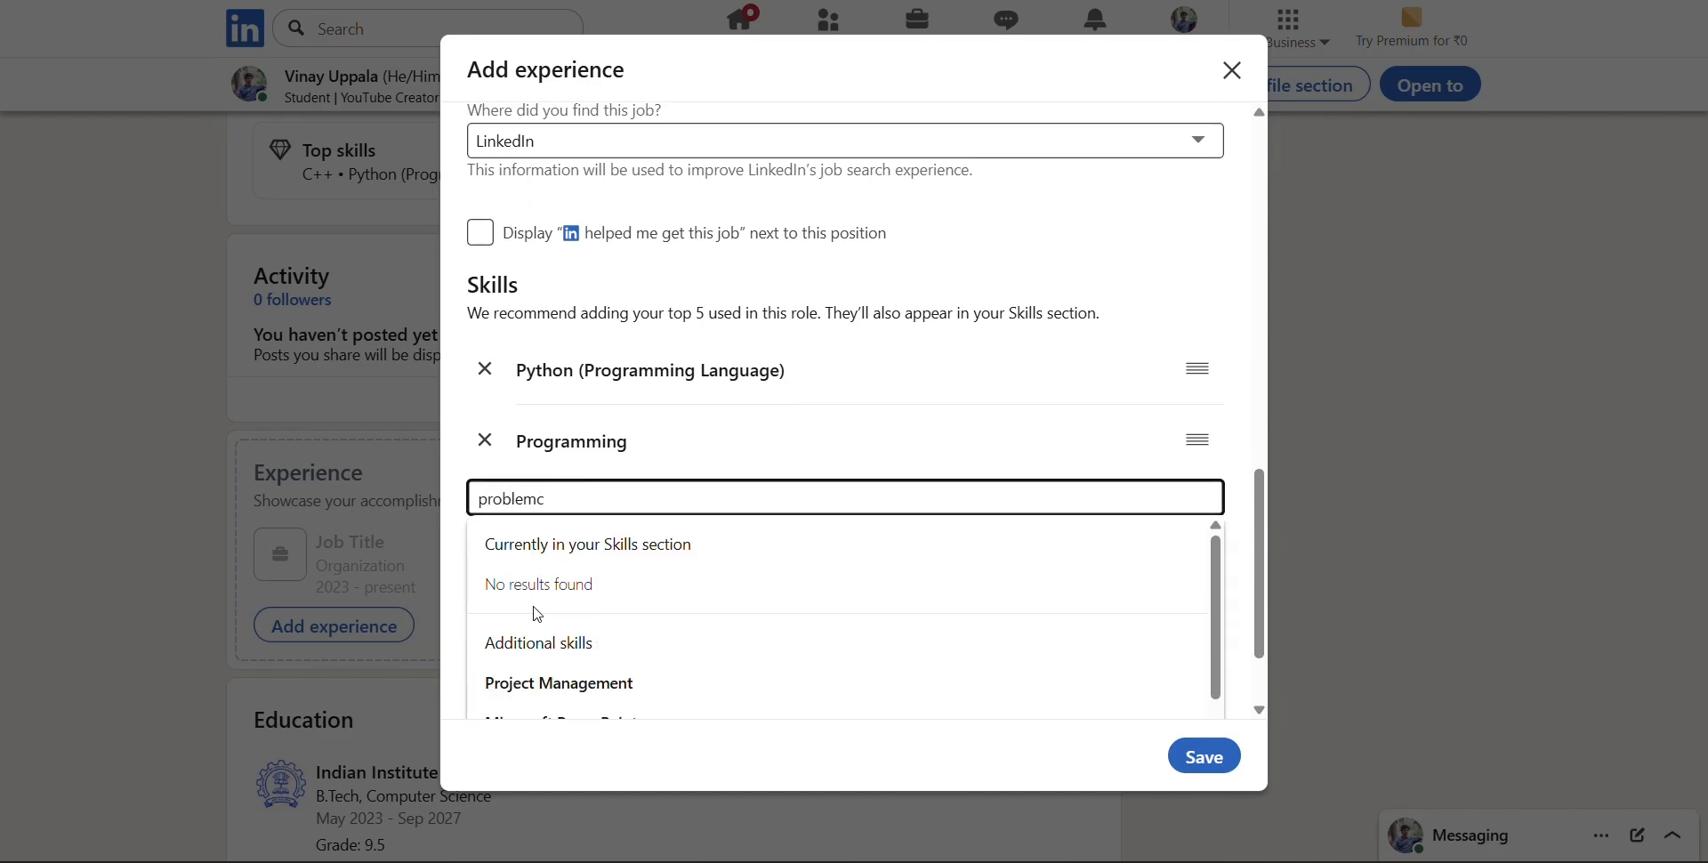
pyautogui.press('BackSpace')
pyautogui.write('sob')
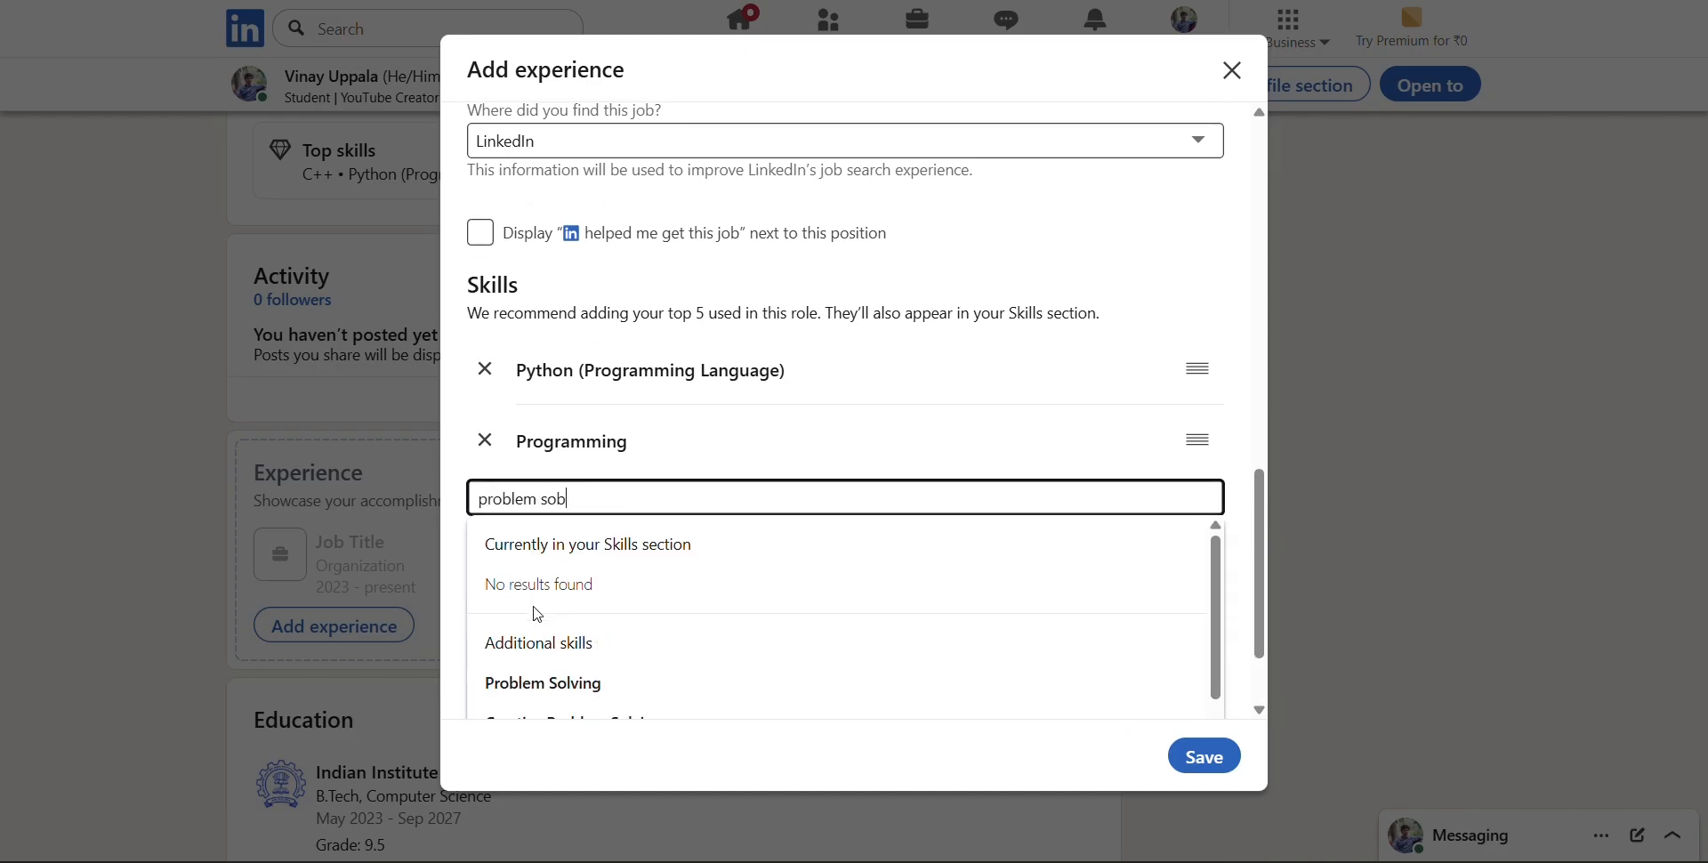
pyautogui.press('BackSpace')
pyautogui.write('li')
pyautogui.press('BackSpace')
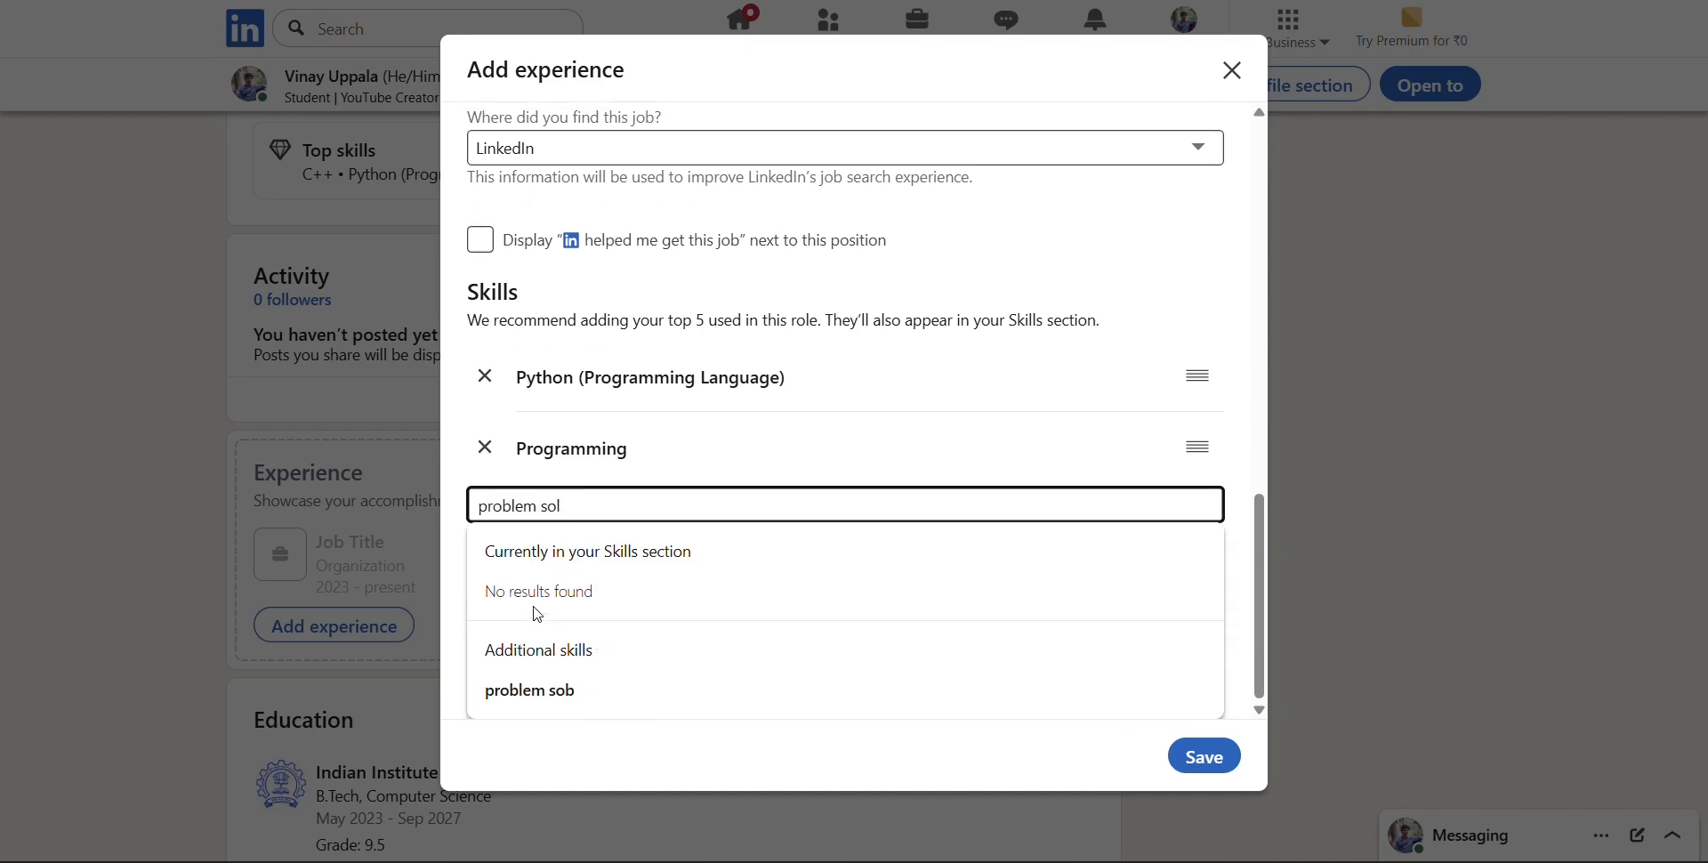
pyautogui.write('ving')
pyautogui.click(570, 683)
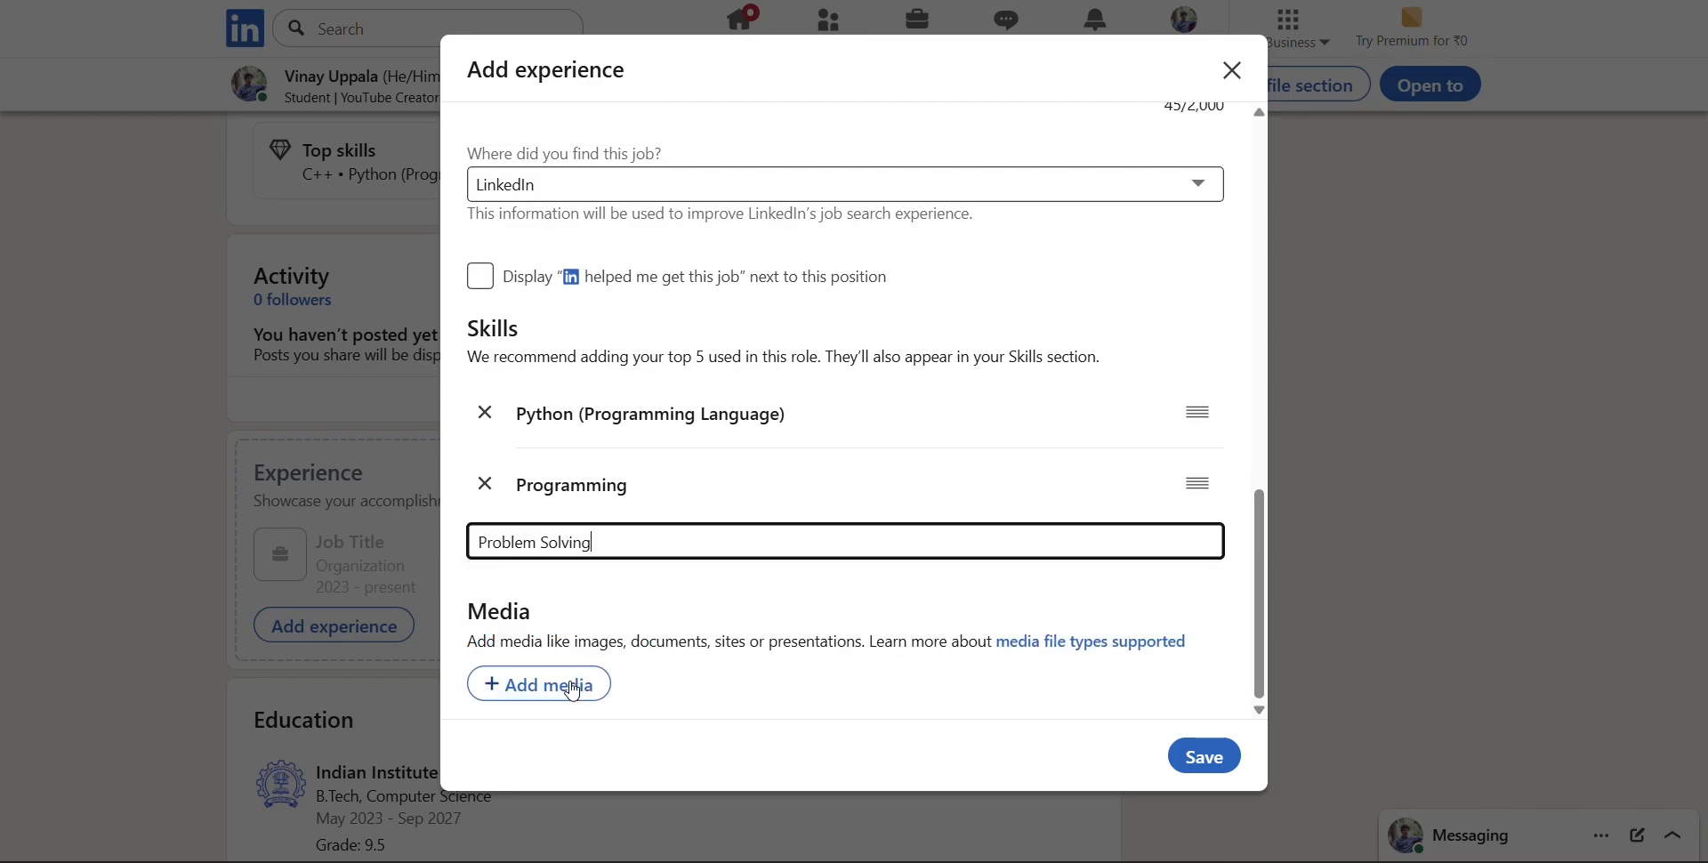
pyautogui.scroll(-1, 780, 470)
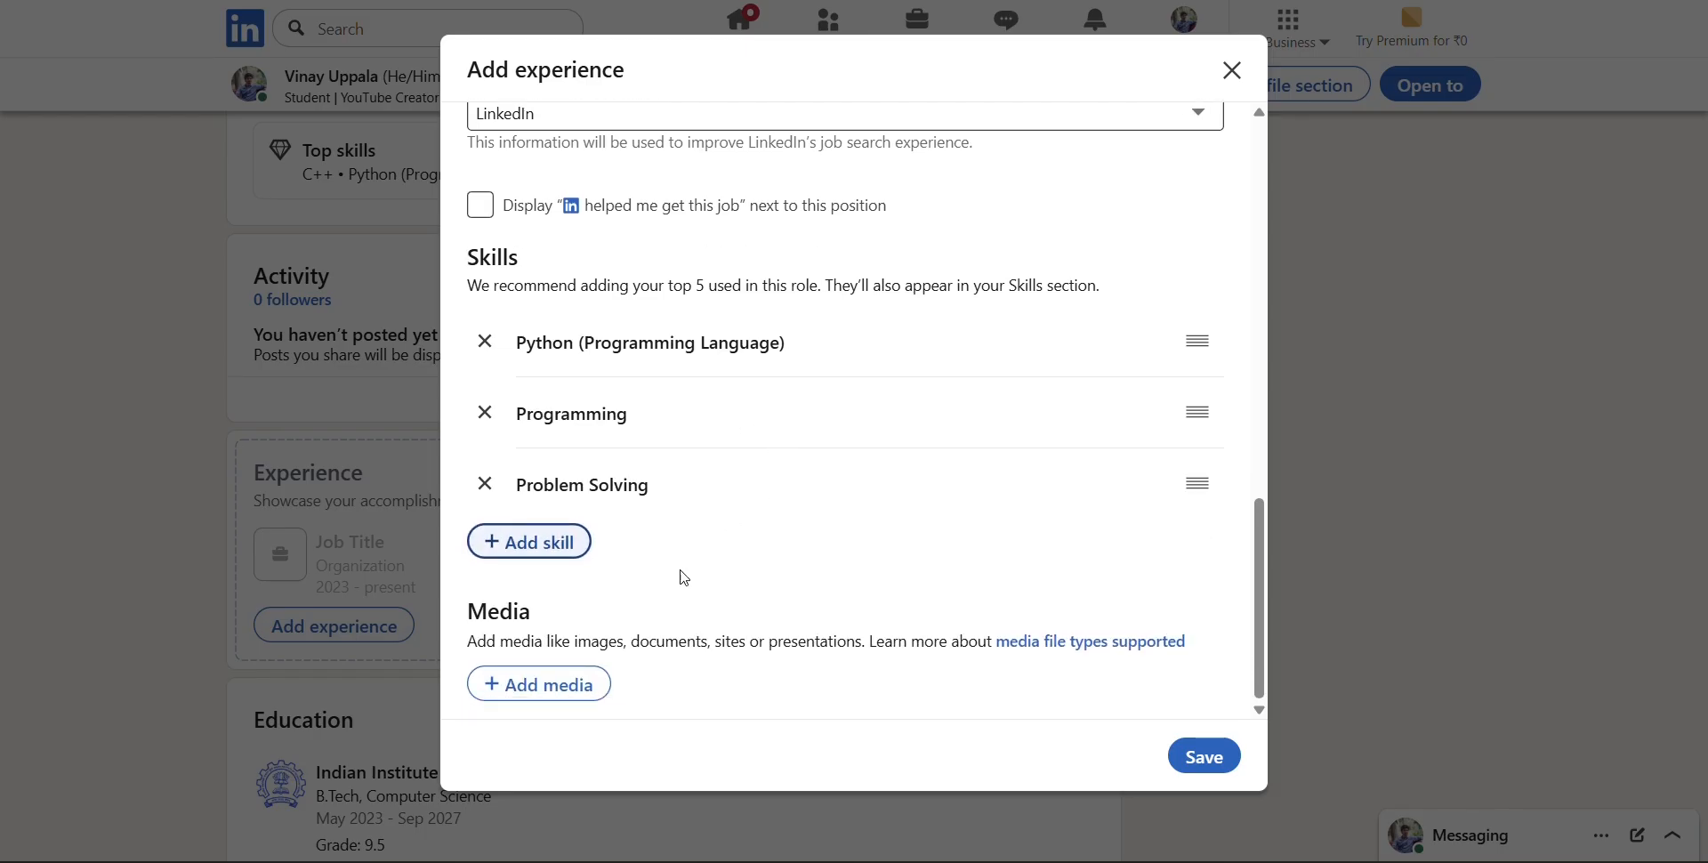
# Review the completed internship entry, save it, and dismiss the suggestions to connect with people from Microsoft
pyautogui.scroll(10, 889, 482)
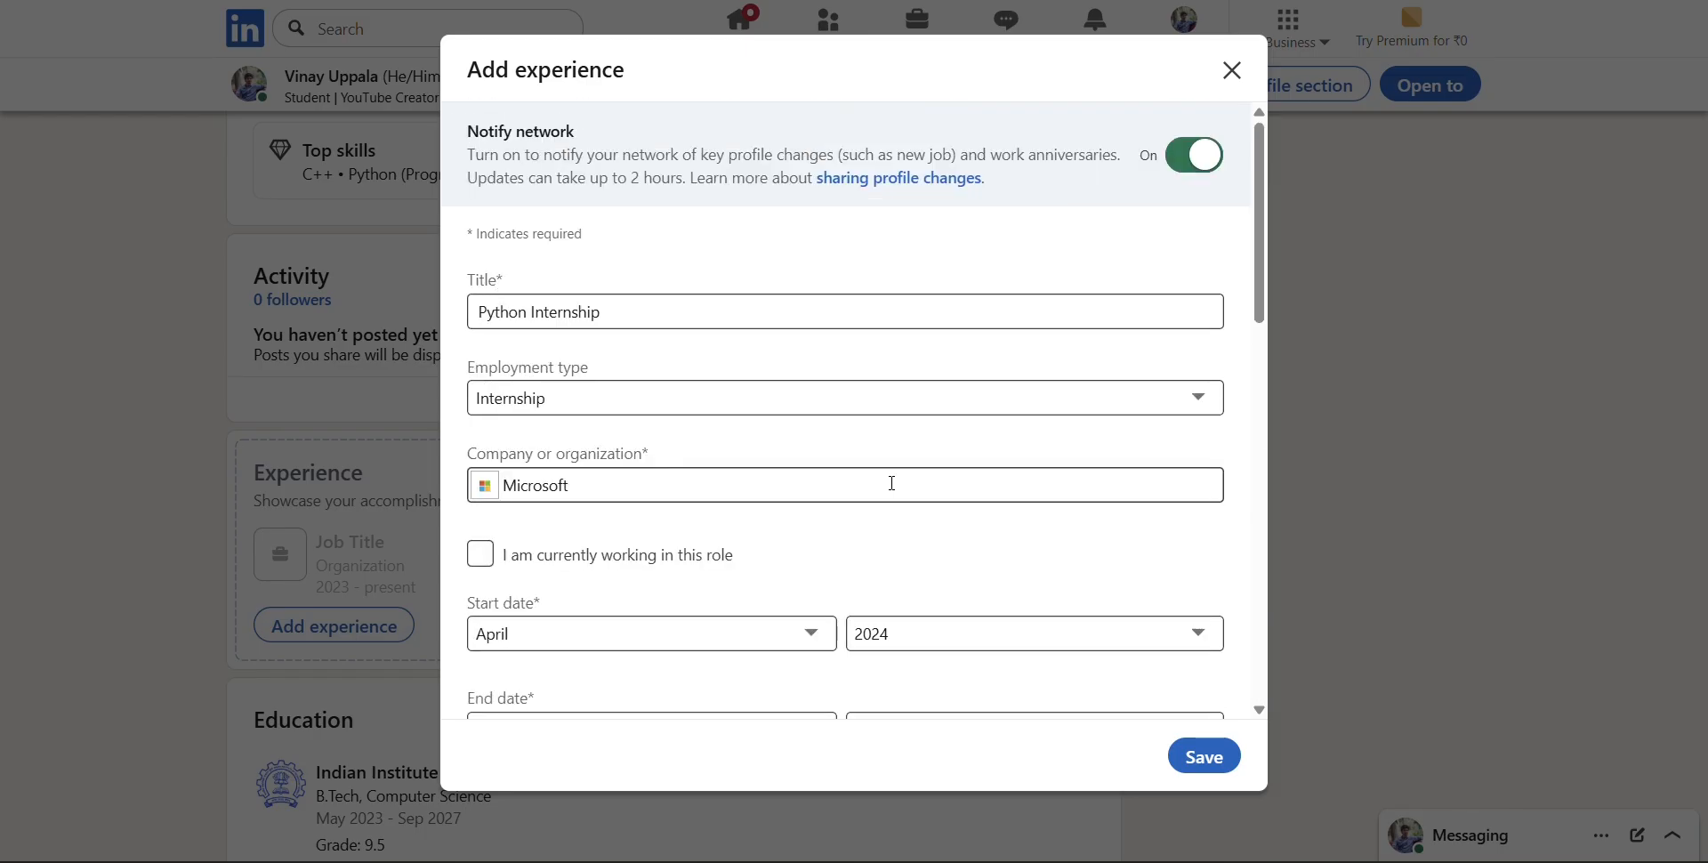
pyautogui.scroll(-10, 889, 481)
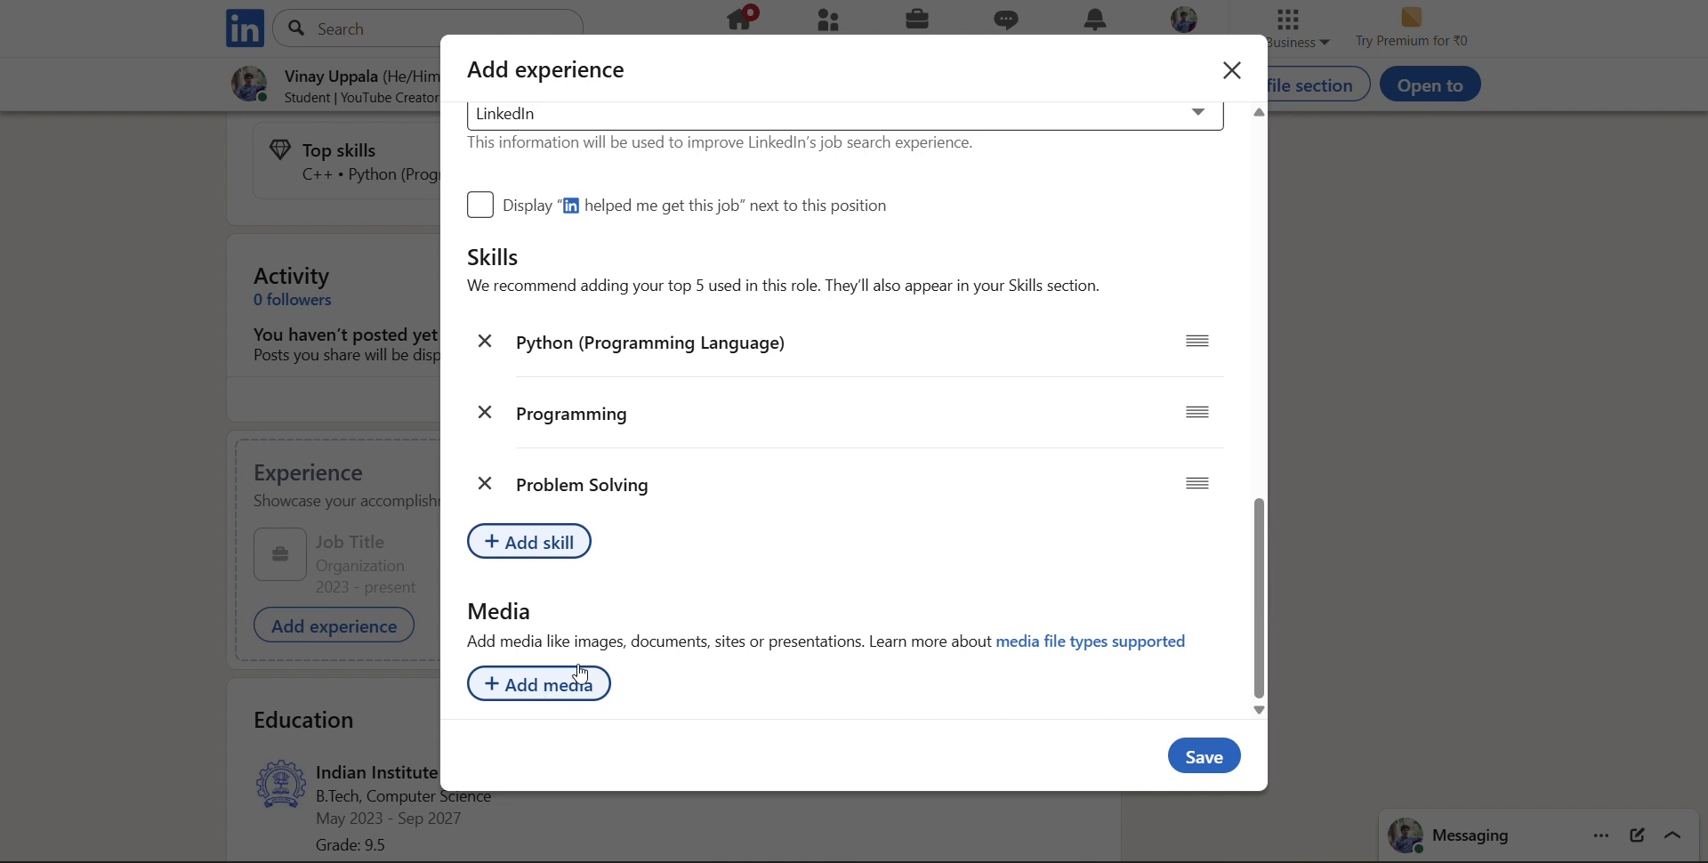
pyautogui.scroll(7, 765, 521)
pyautogui.scroll(-2, 766, 522)
pyautogui.scroll(5, 764, 523)
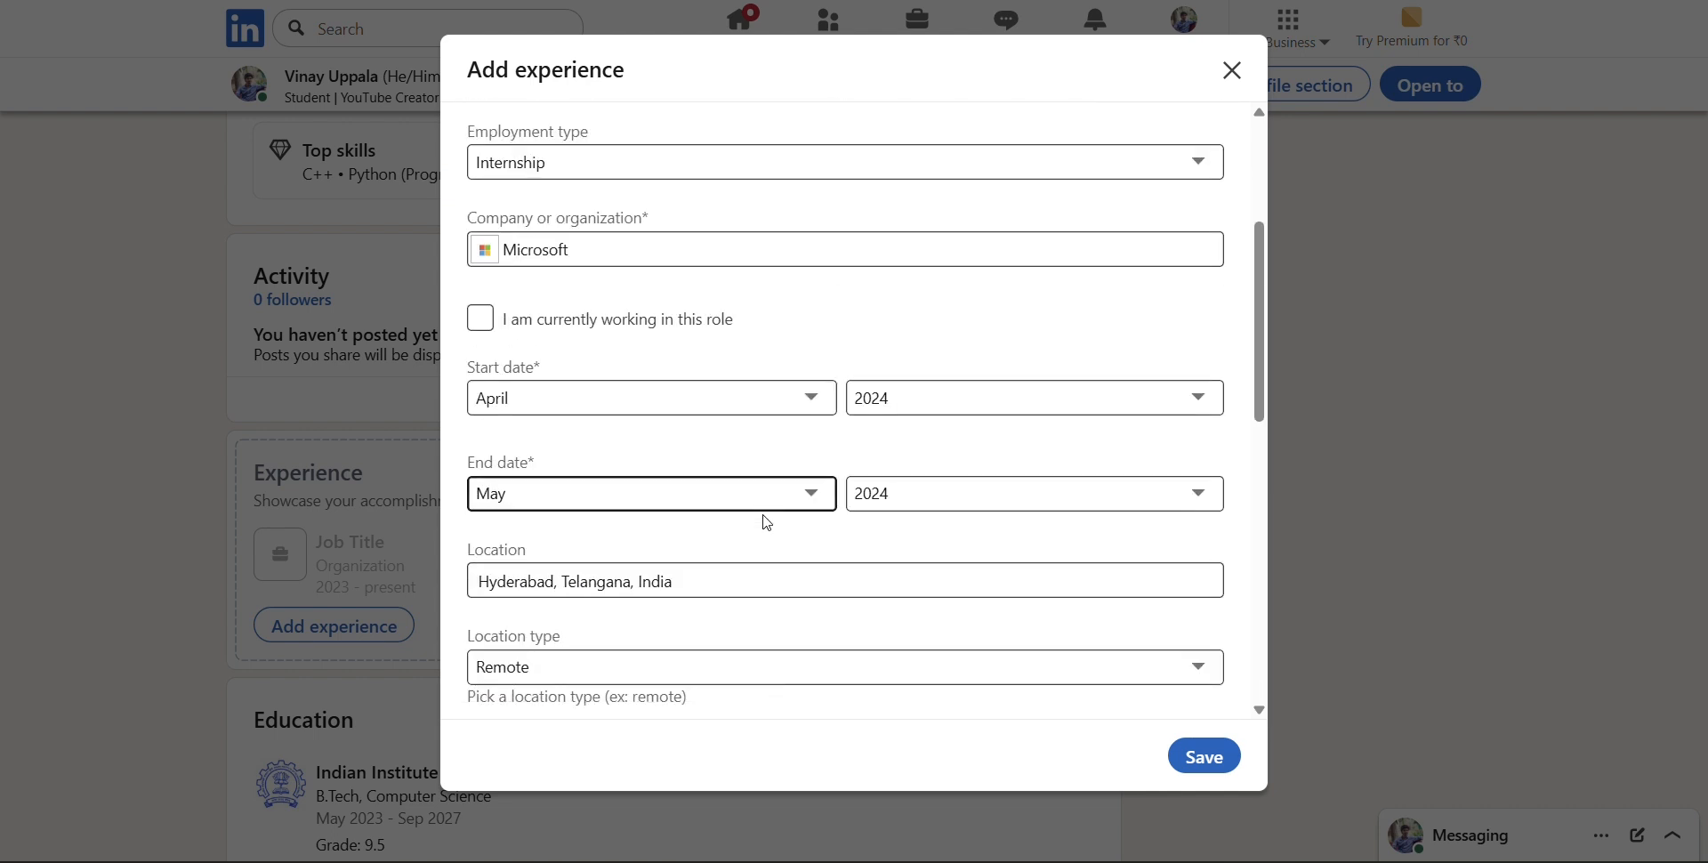
pyautogui.scroll(-8, 763, 522)
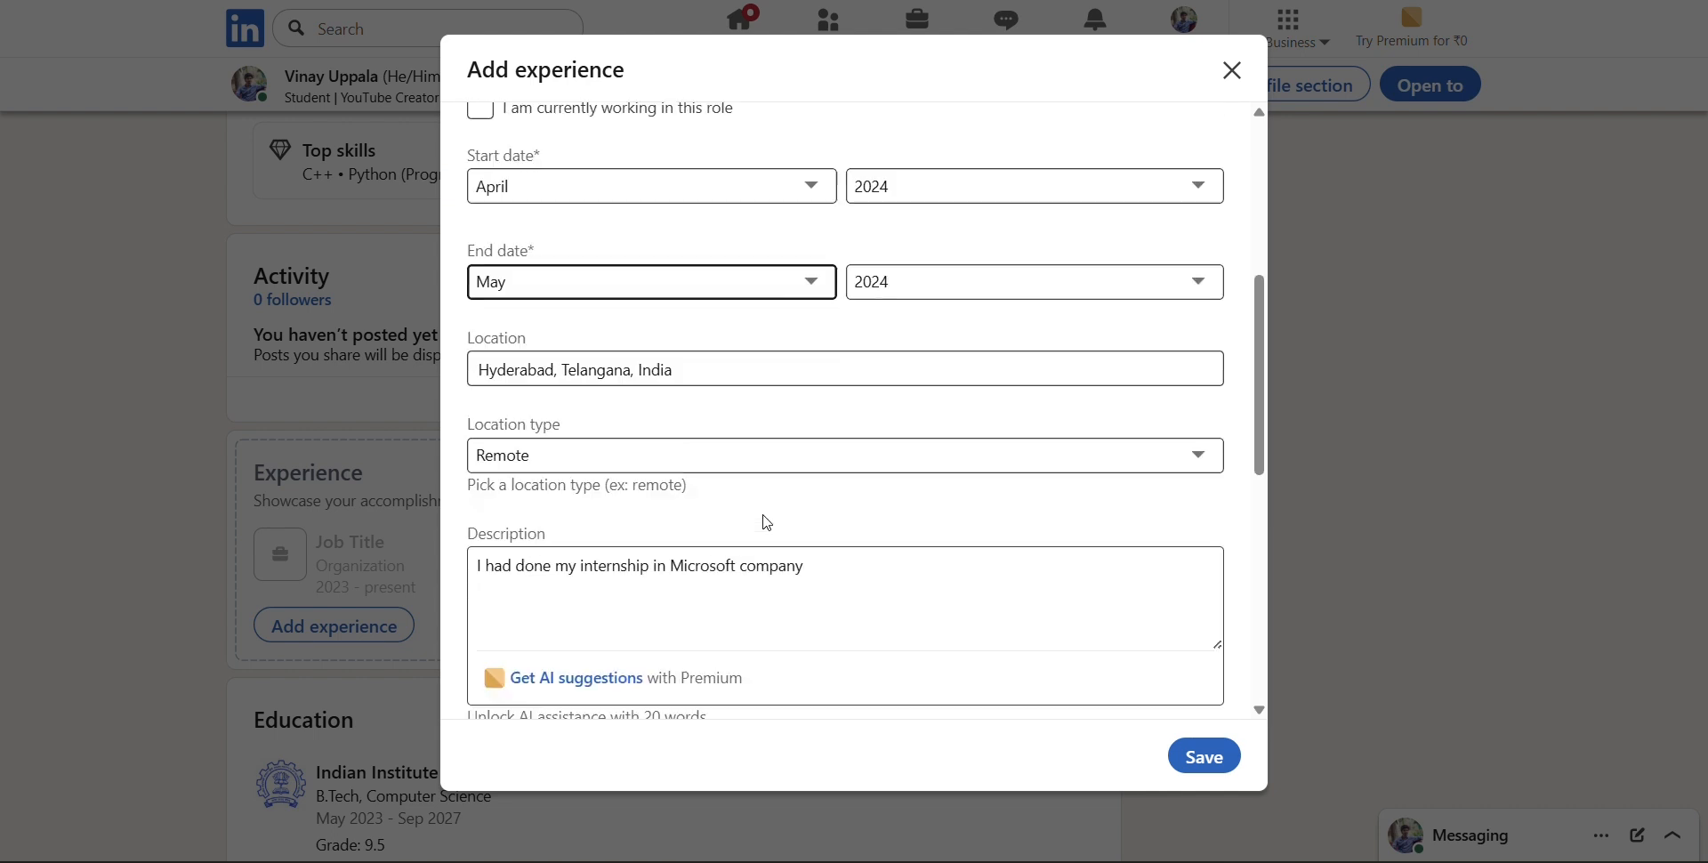
pyautogui.click(1202, 757)
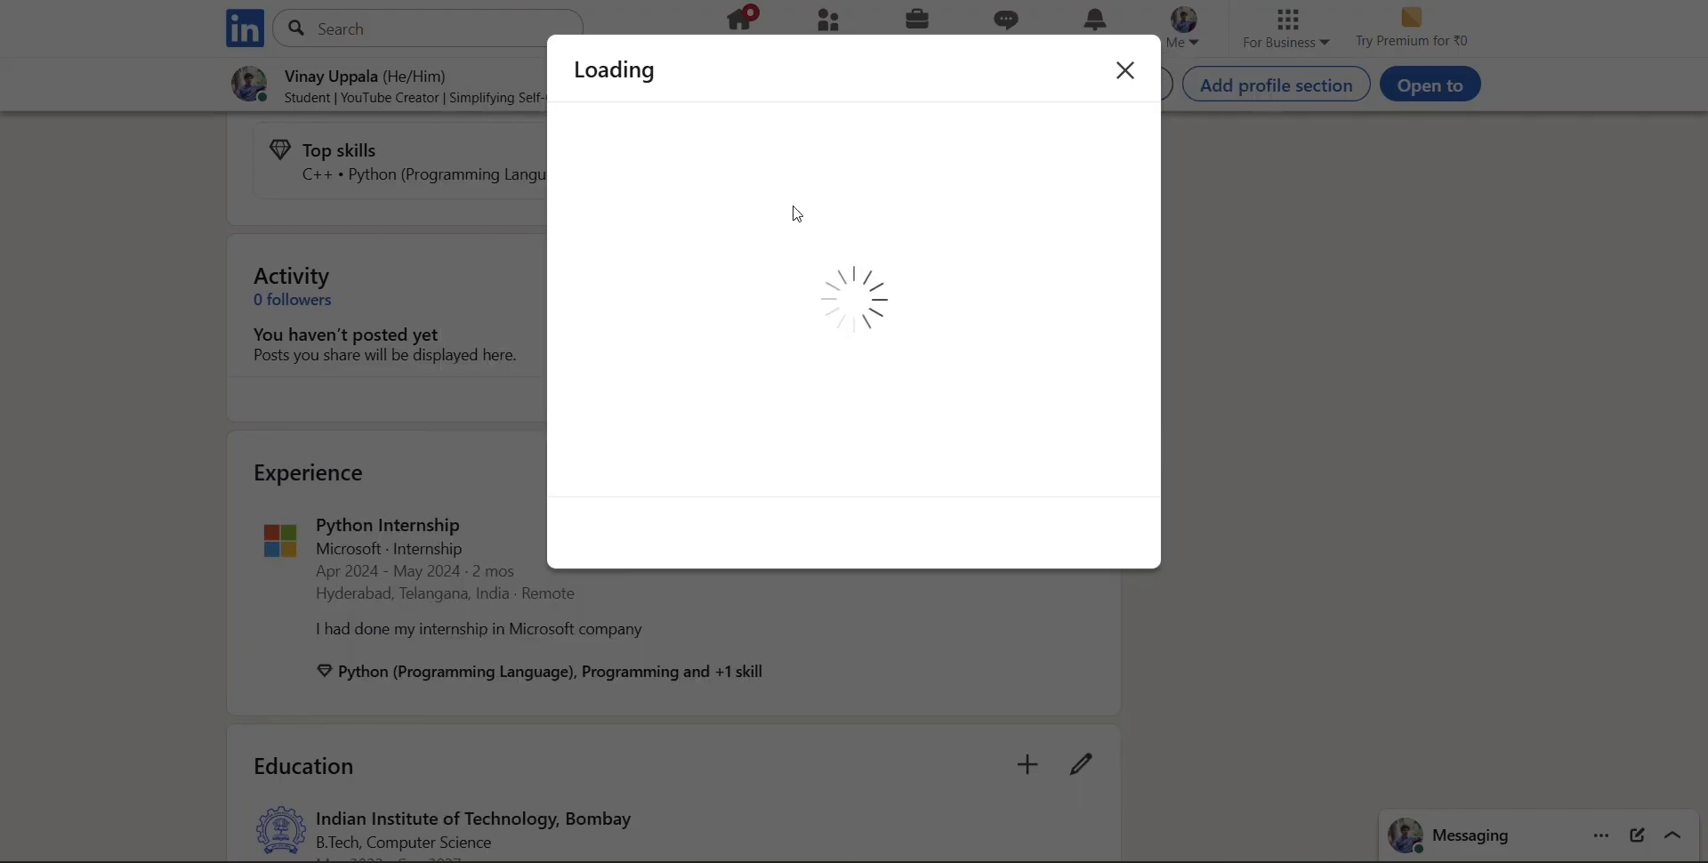
pyautogui.scroll(-2, 947, 420)
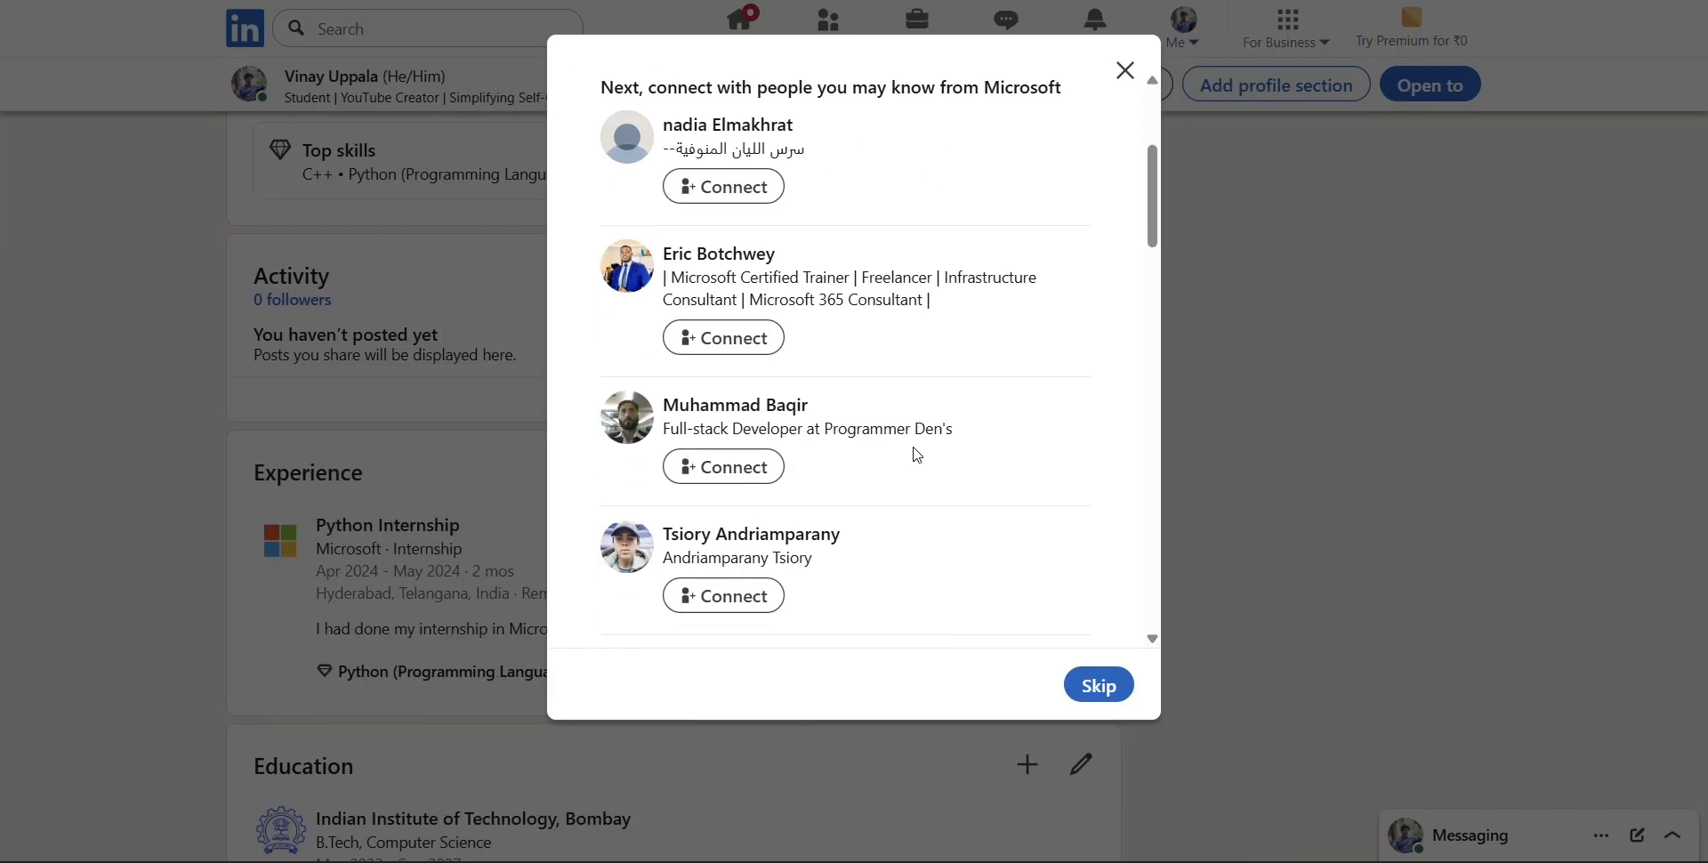
pyautogui.scroll(2, 947, 420)
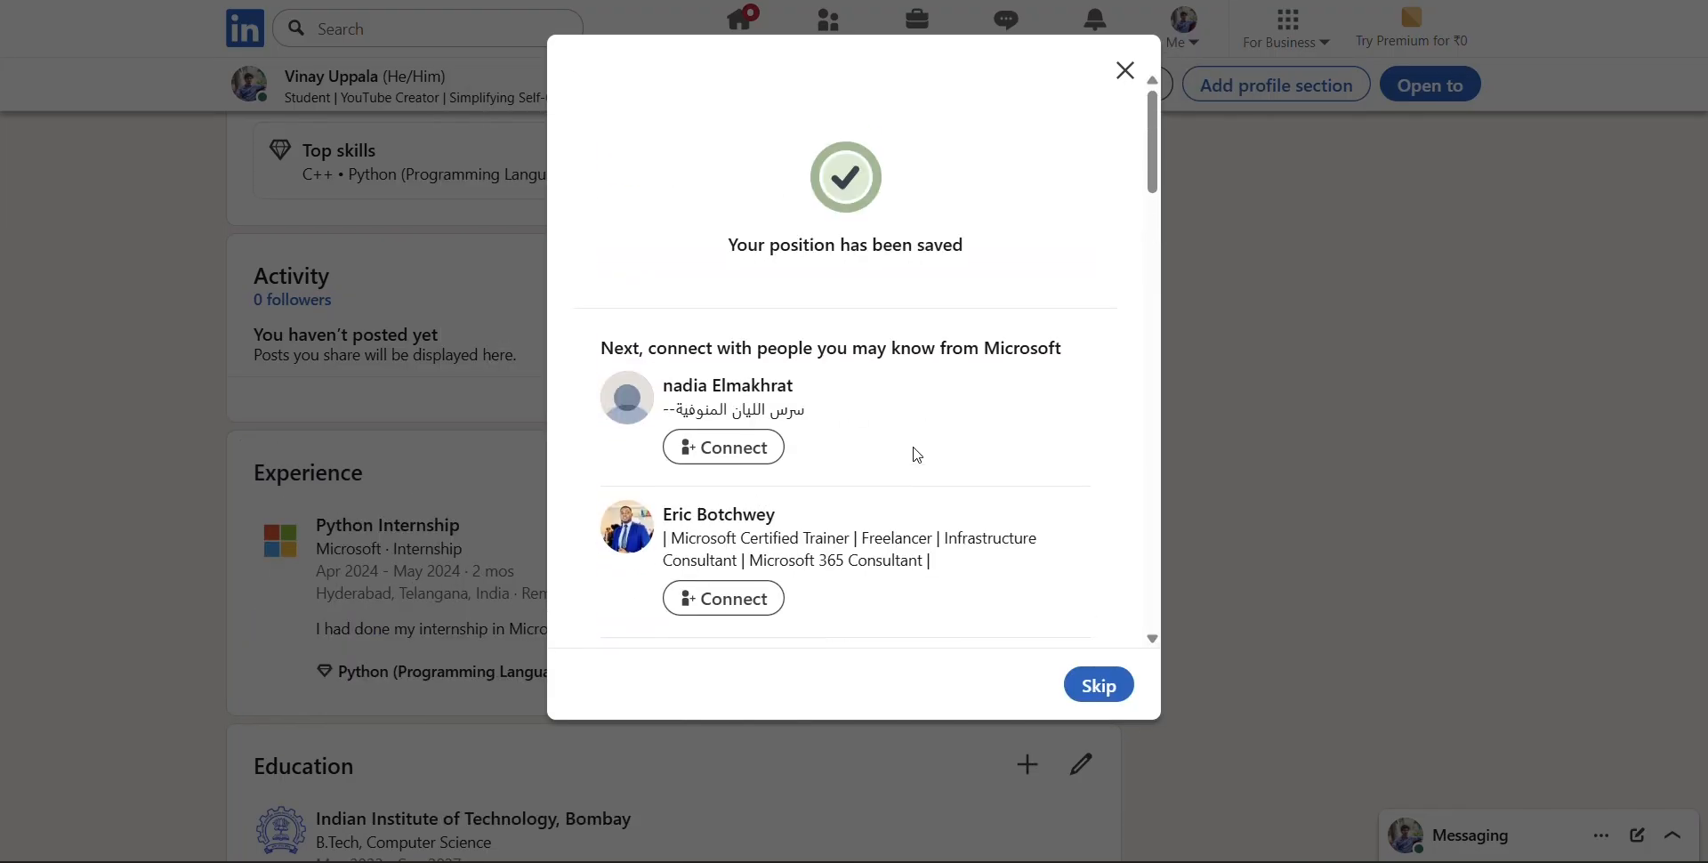
pyautogui.click(1126, 71)
# Reload the profile page and review its Experience, Education, and Licenses & certifications sections
pyautogui.scroll(-12, 705, 466)
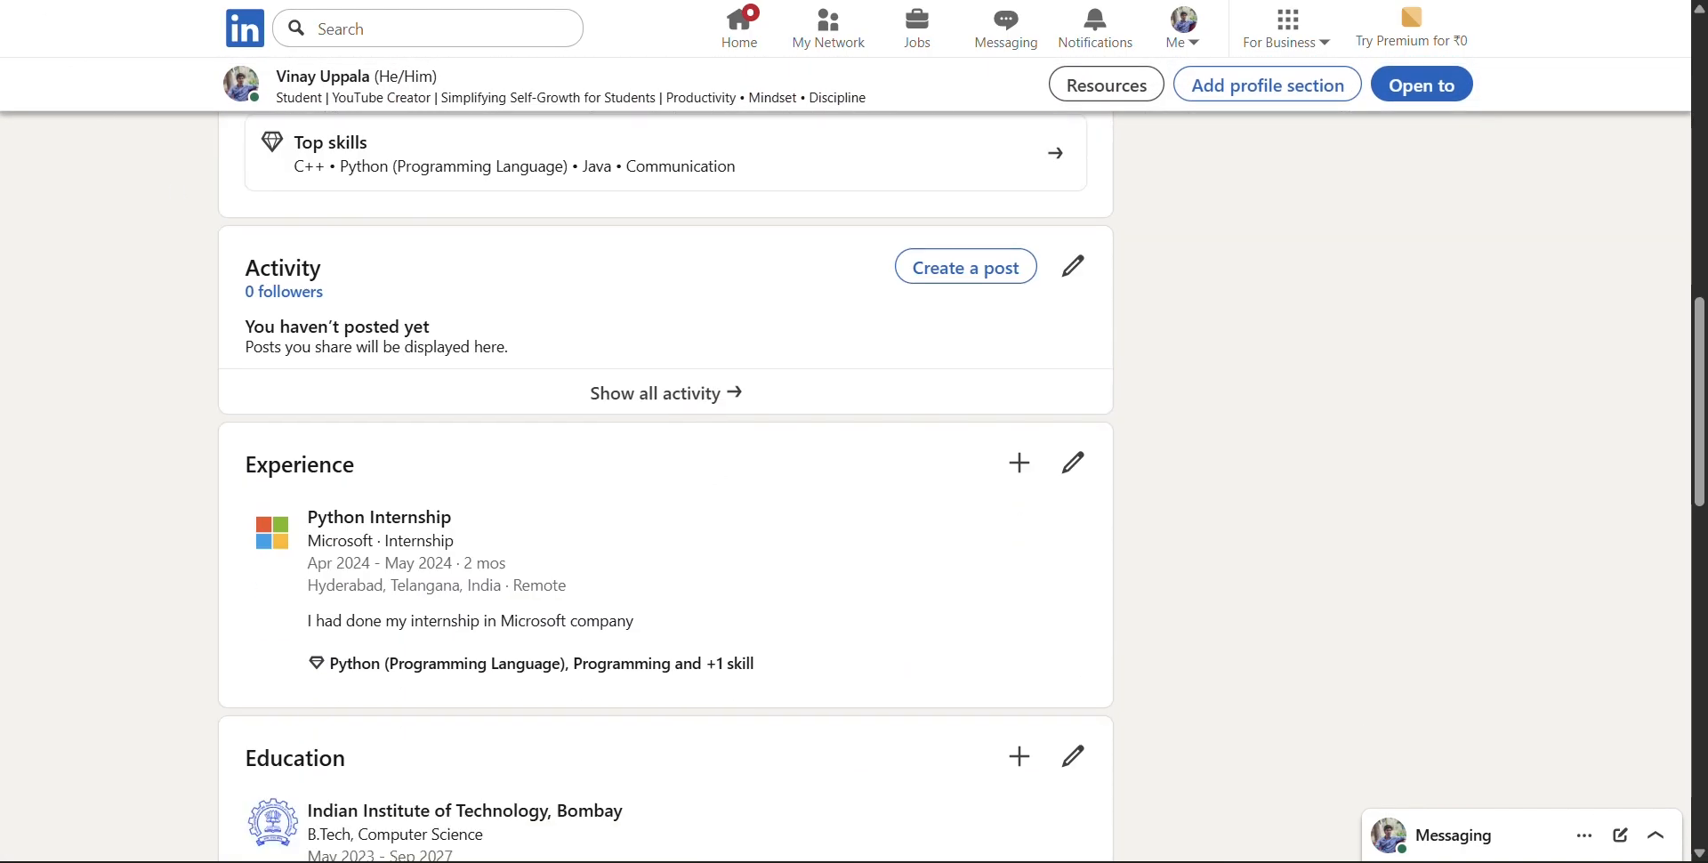
pyautogui.press('F5')
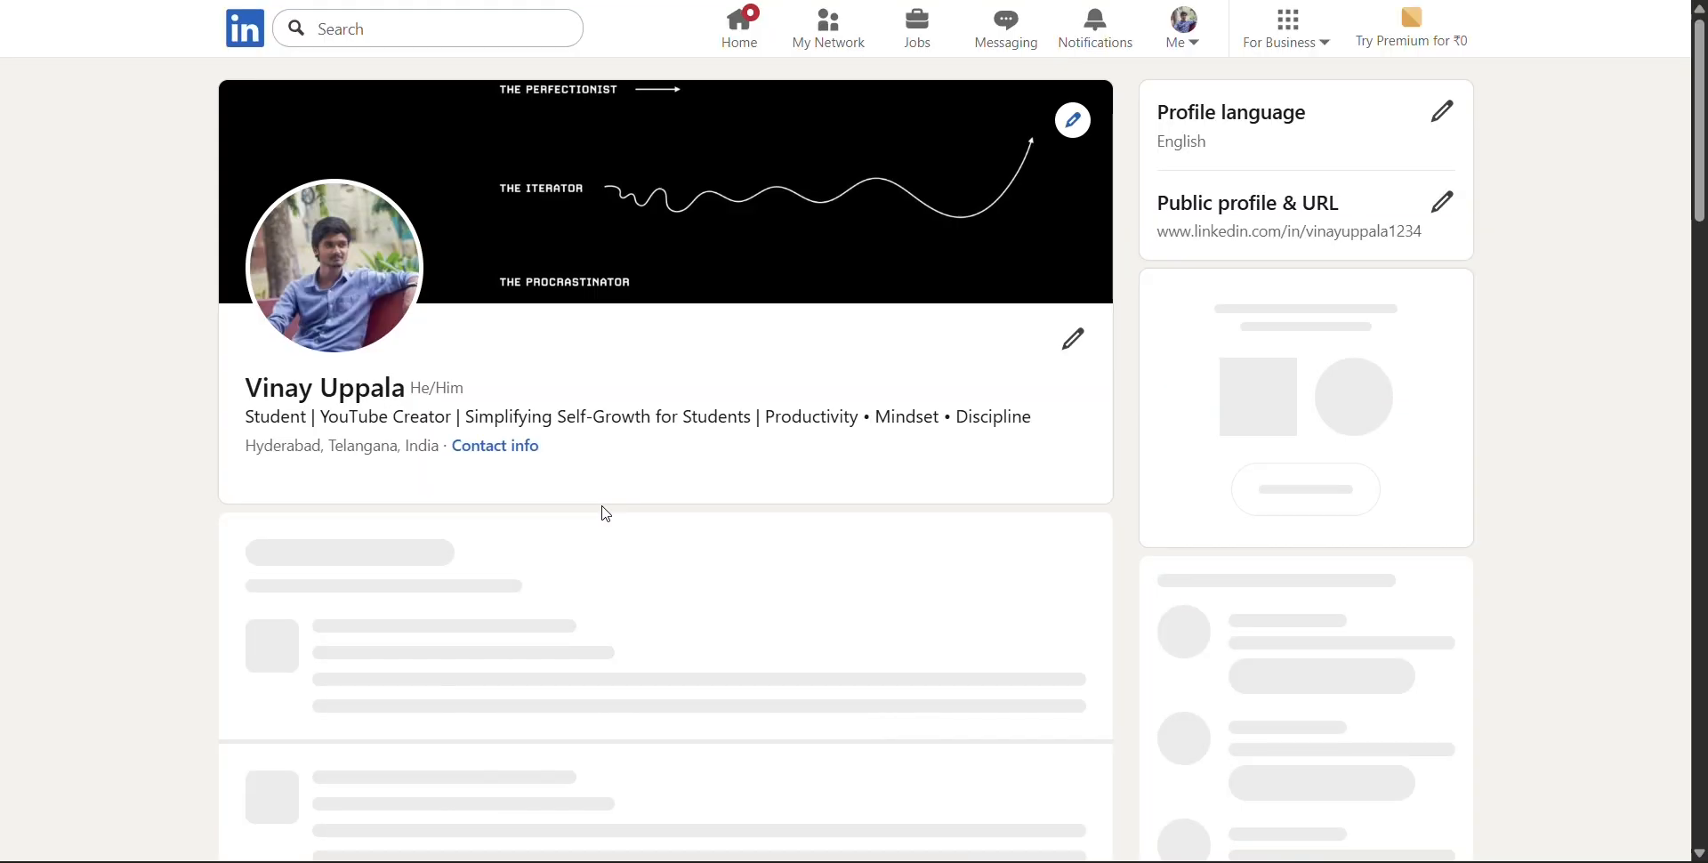
pyautogui.scroll(-8, 605, 514)
pyautogui.scroll(-8, 606, 514)
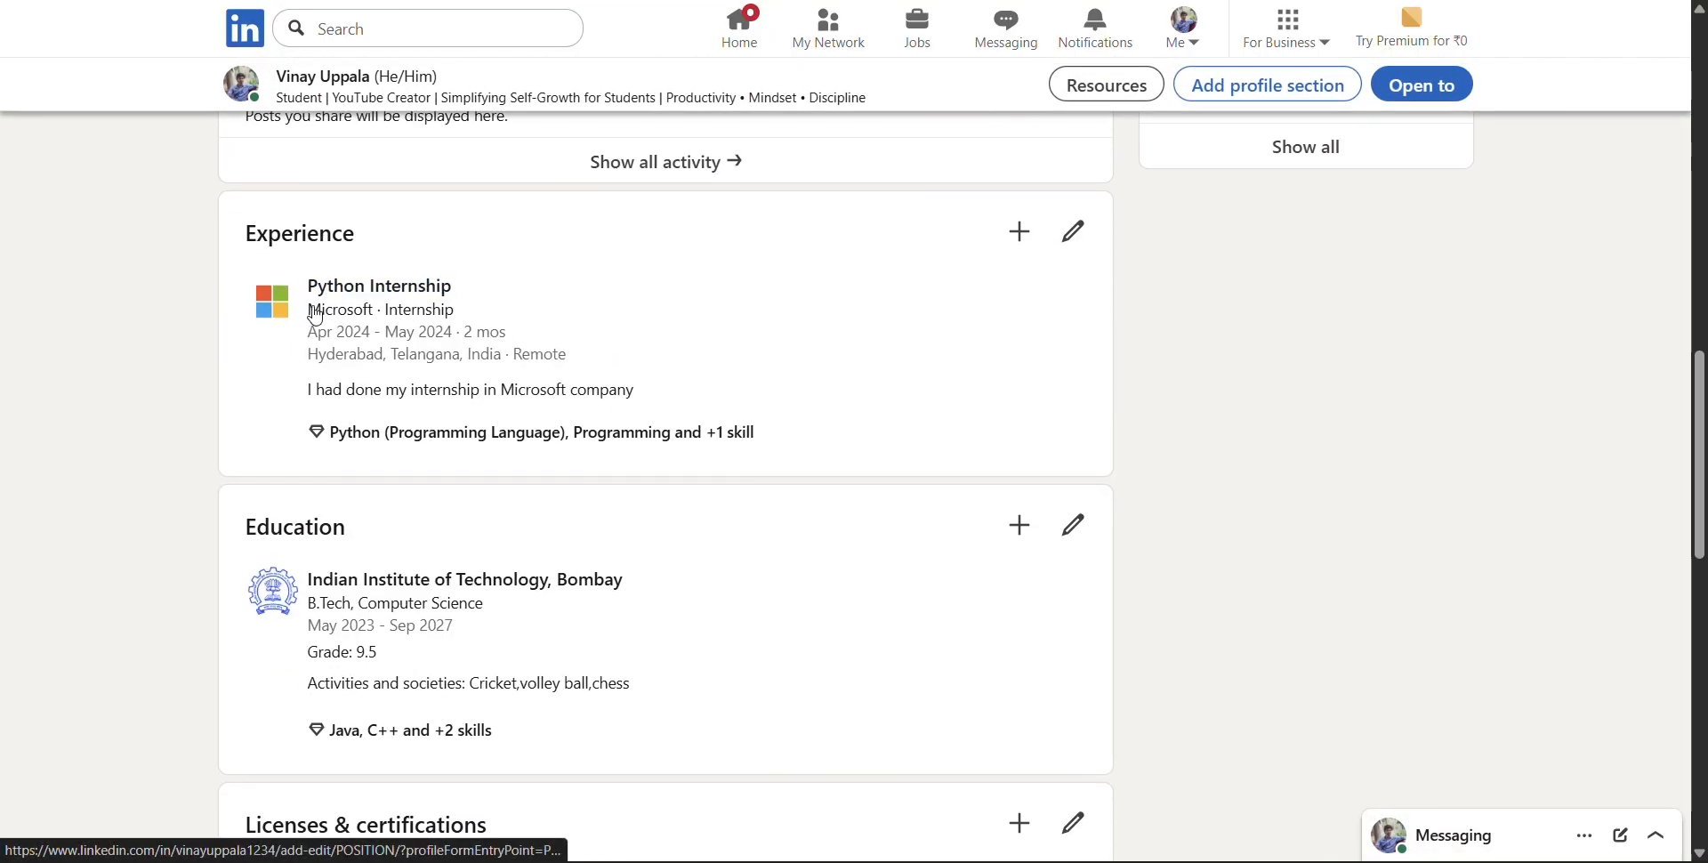
pyautogui.scroll(-7, 557, 331)
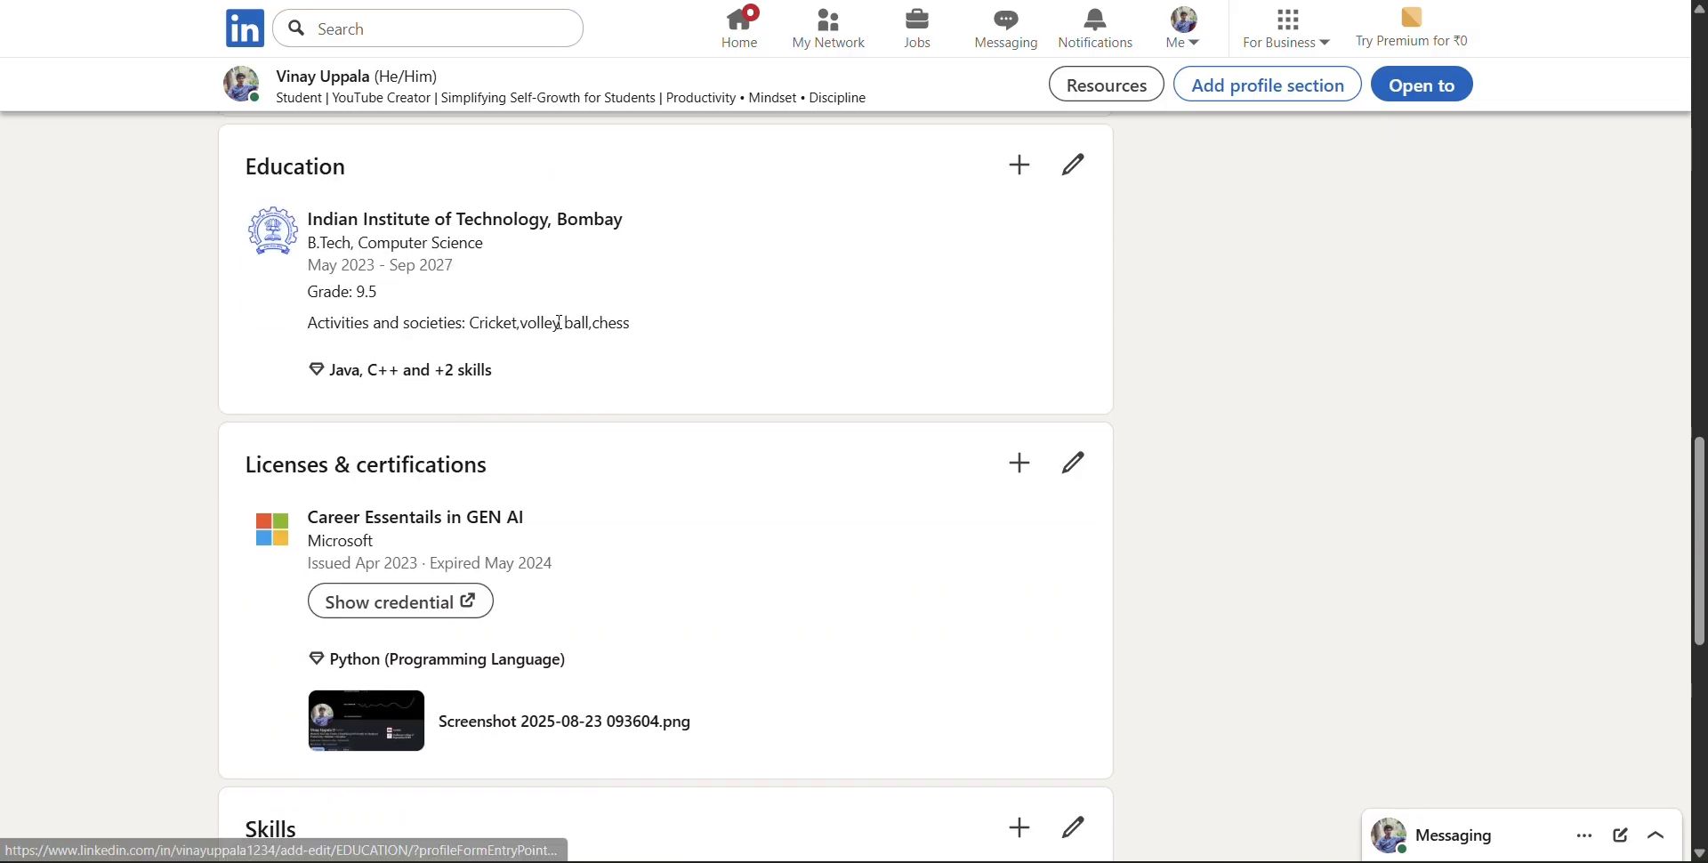
pyautogui.scroll(-5, 561, 329)
pyautogui.scroll(11, 560, 331)
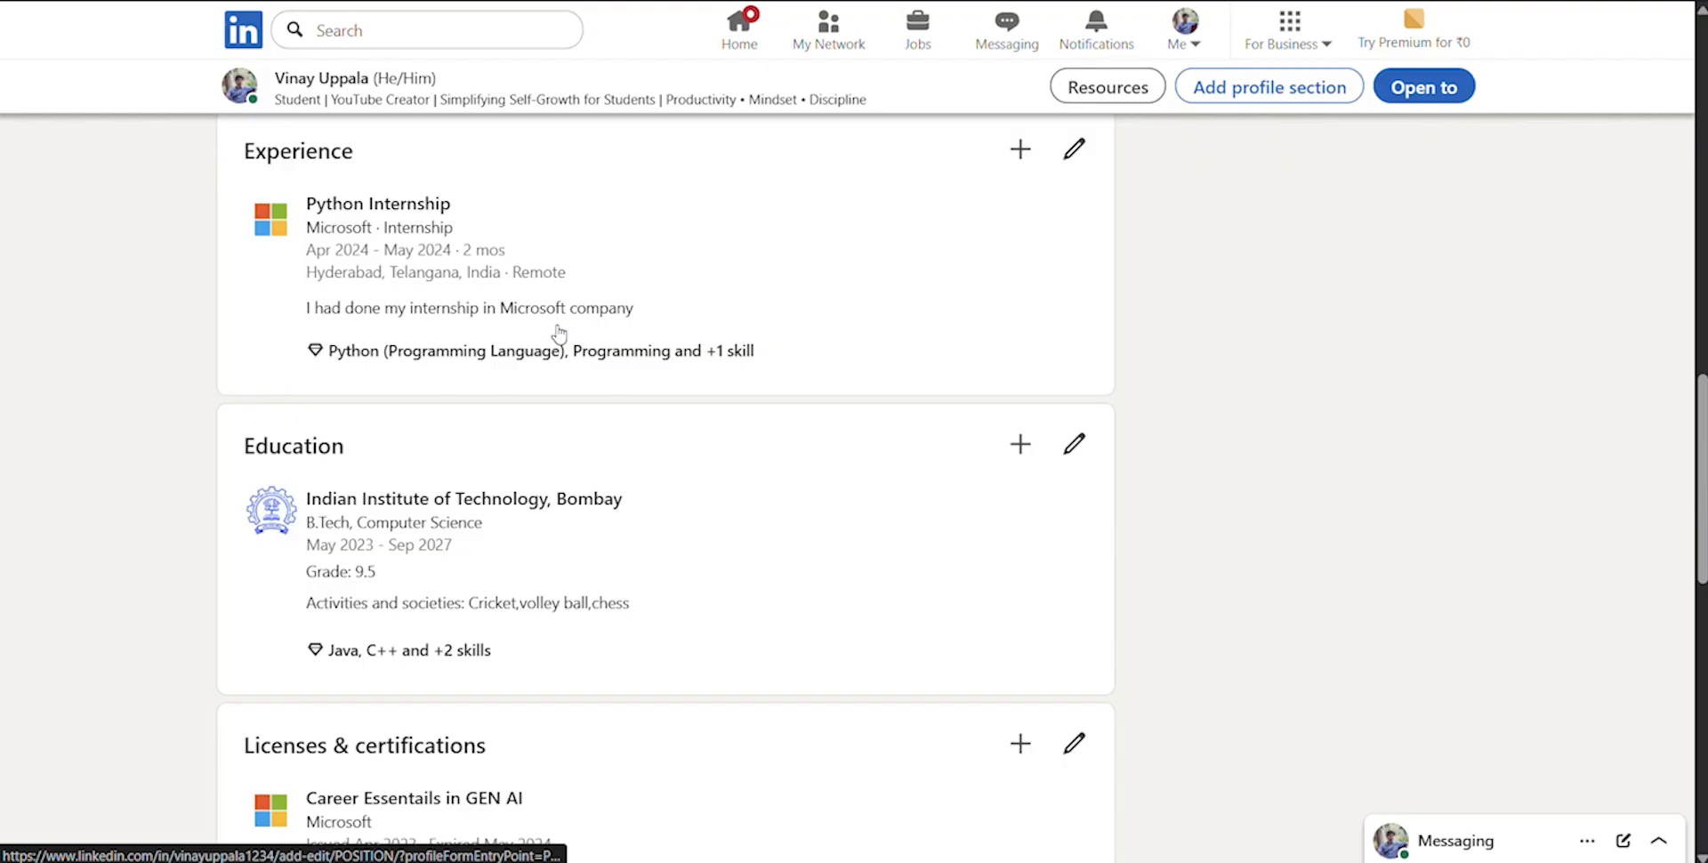
pyautogui.scroll(15, 559, 334)
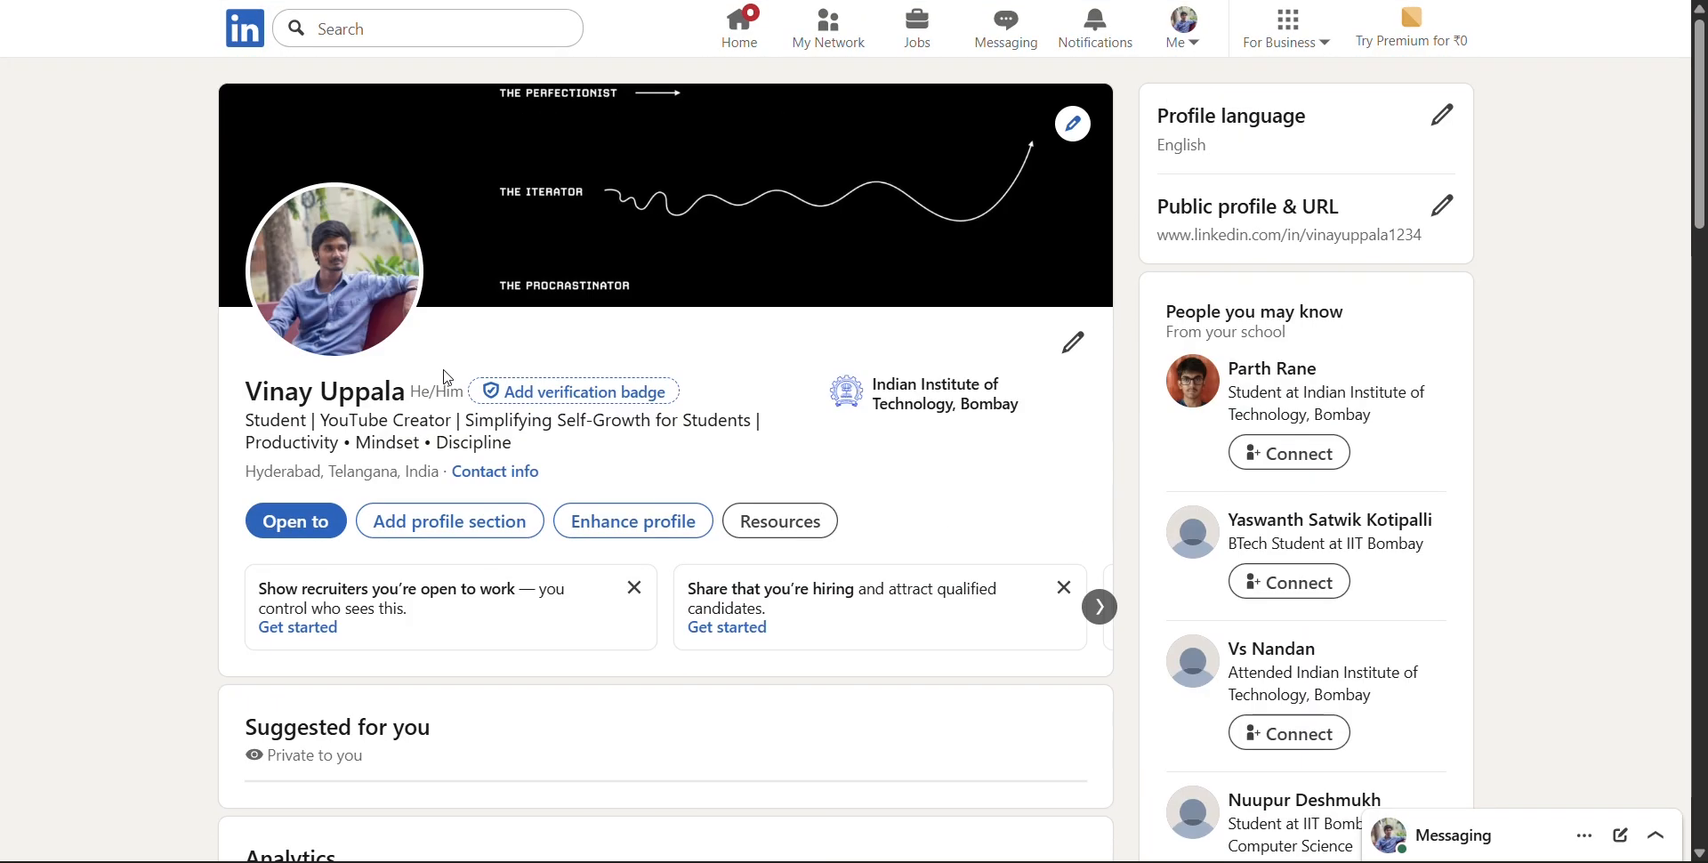
# Open a blank project entry for the profile, examine its description, skills, media, date, contributor and association fields, and close it without saving
pyautogui.click(454, 516)
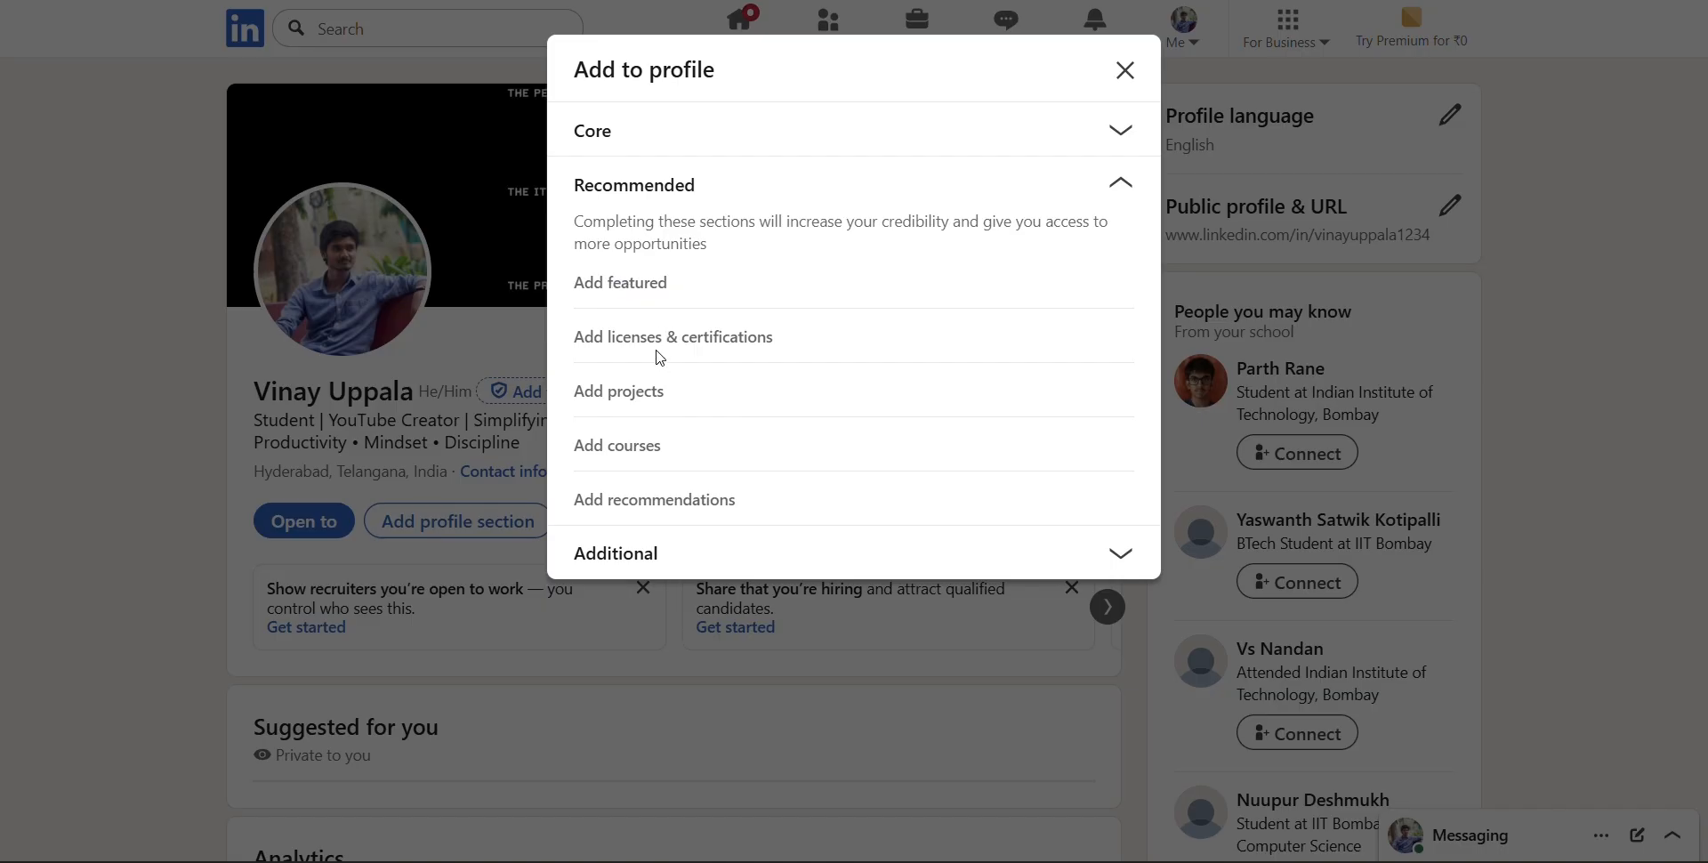
pyautogui.click(627, 392)
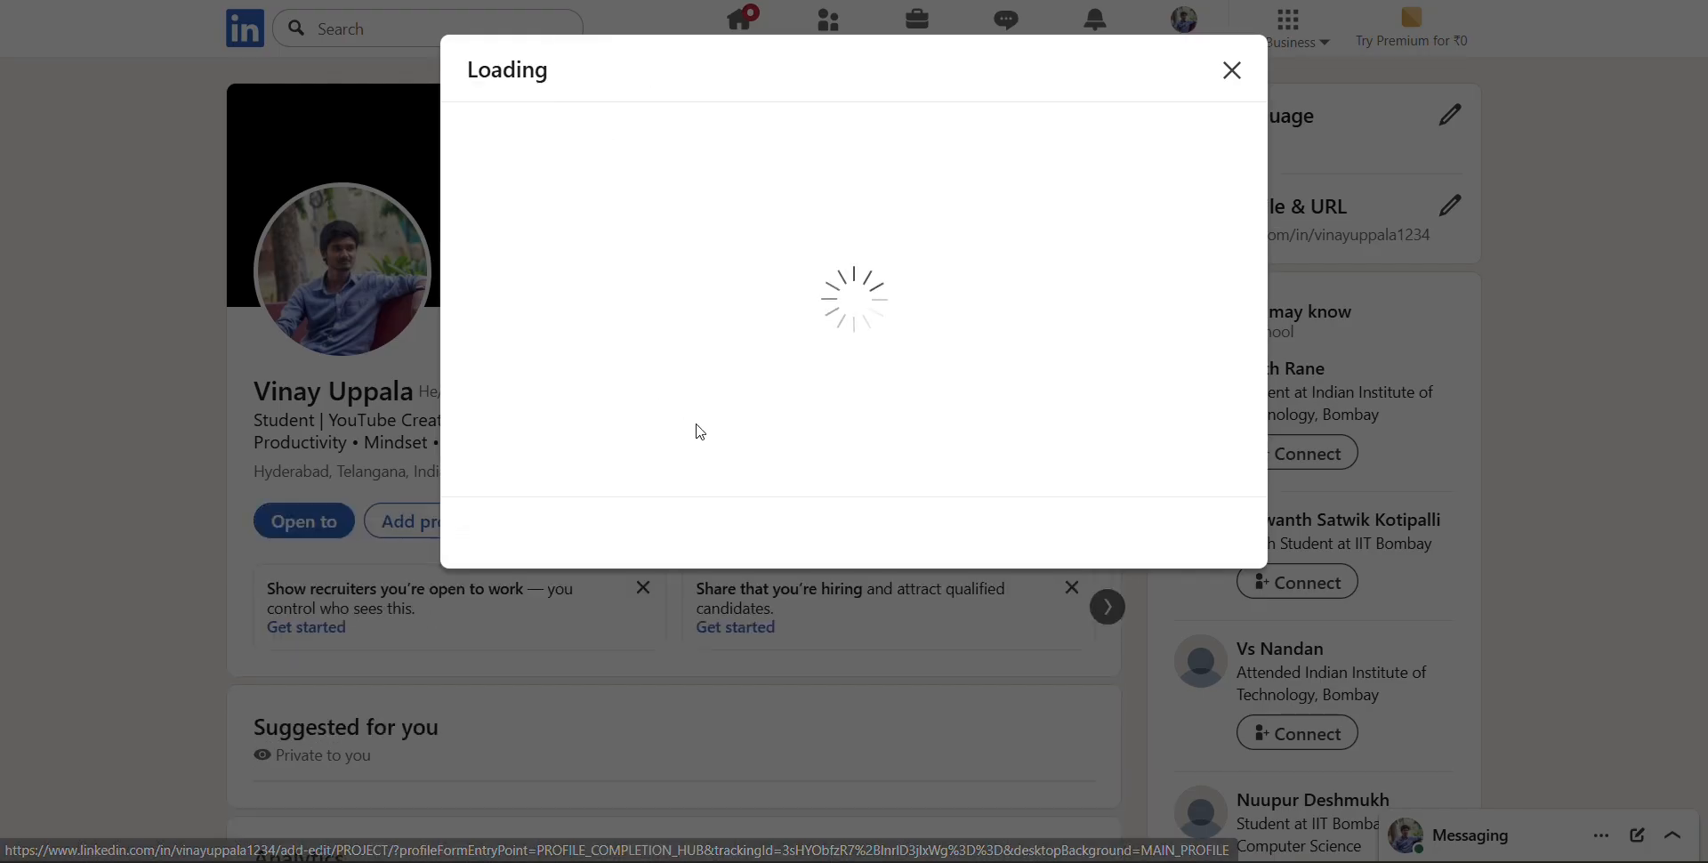
pyautogui.click(649, 210)
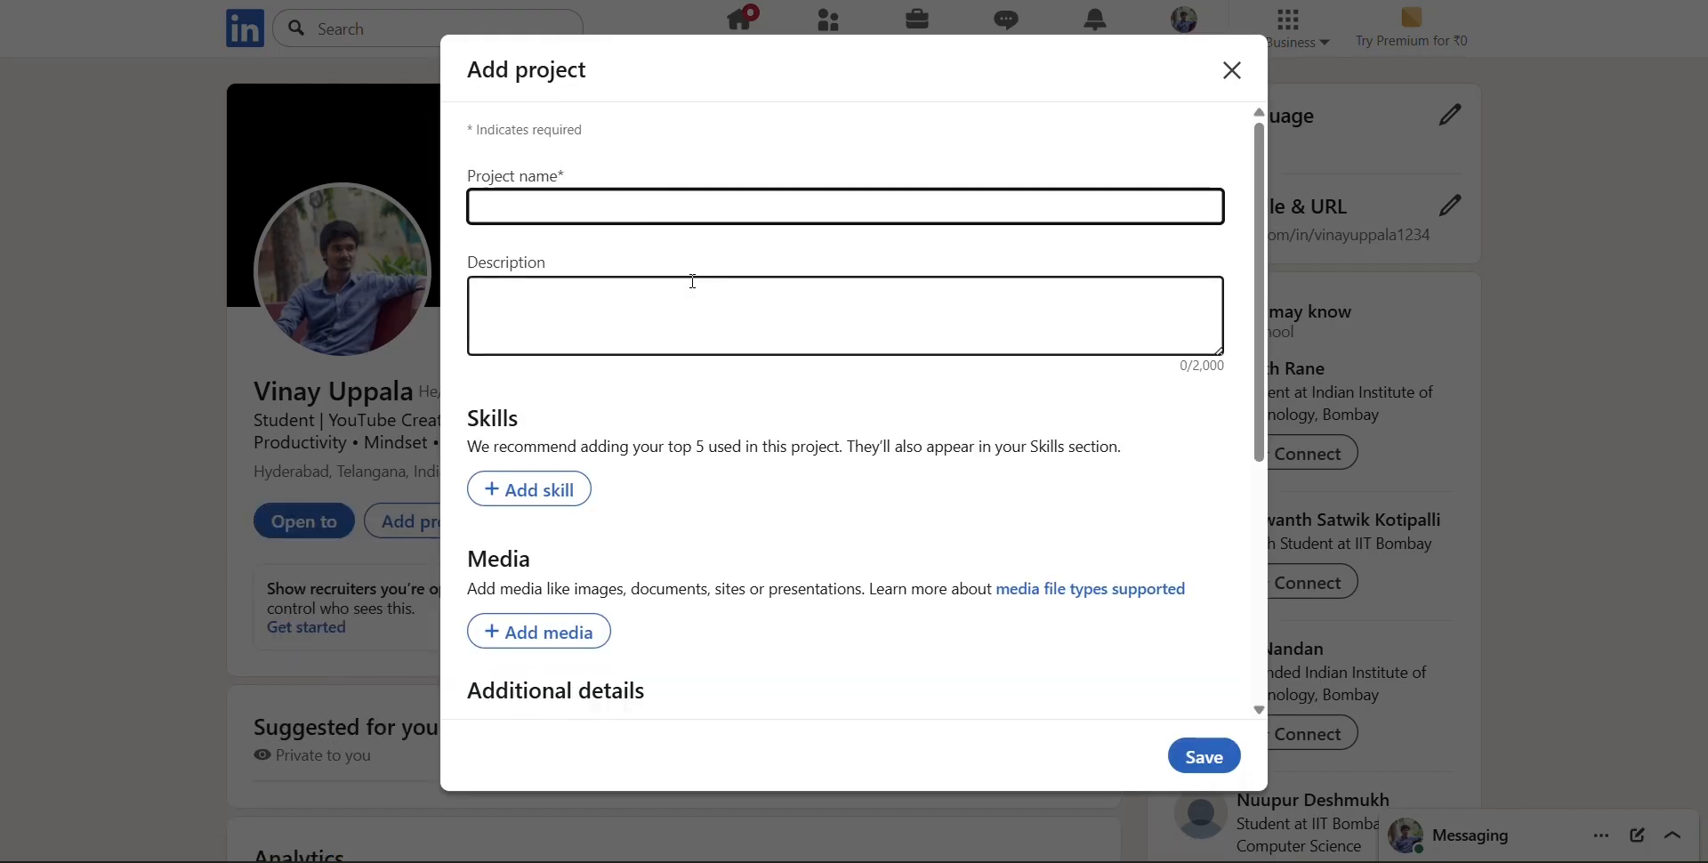
pyautogui.click(717, 308)
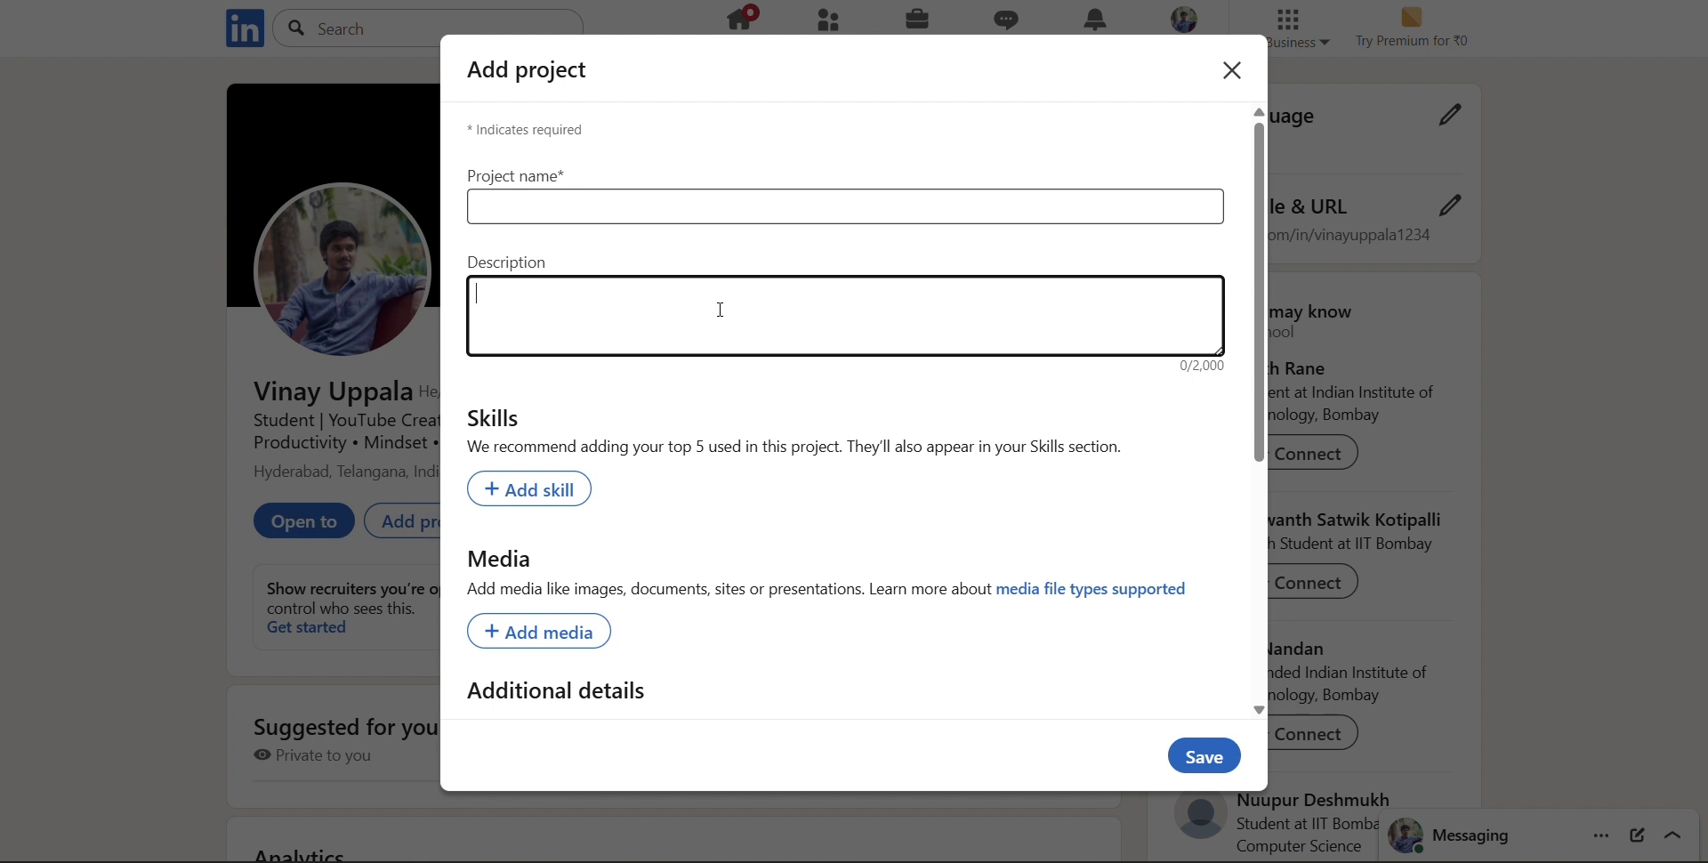
pyautogui.scroll(-3, 720, 309)
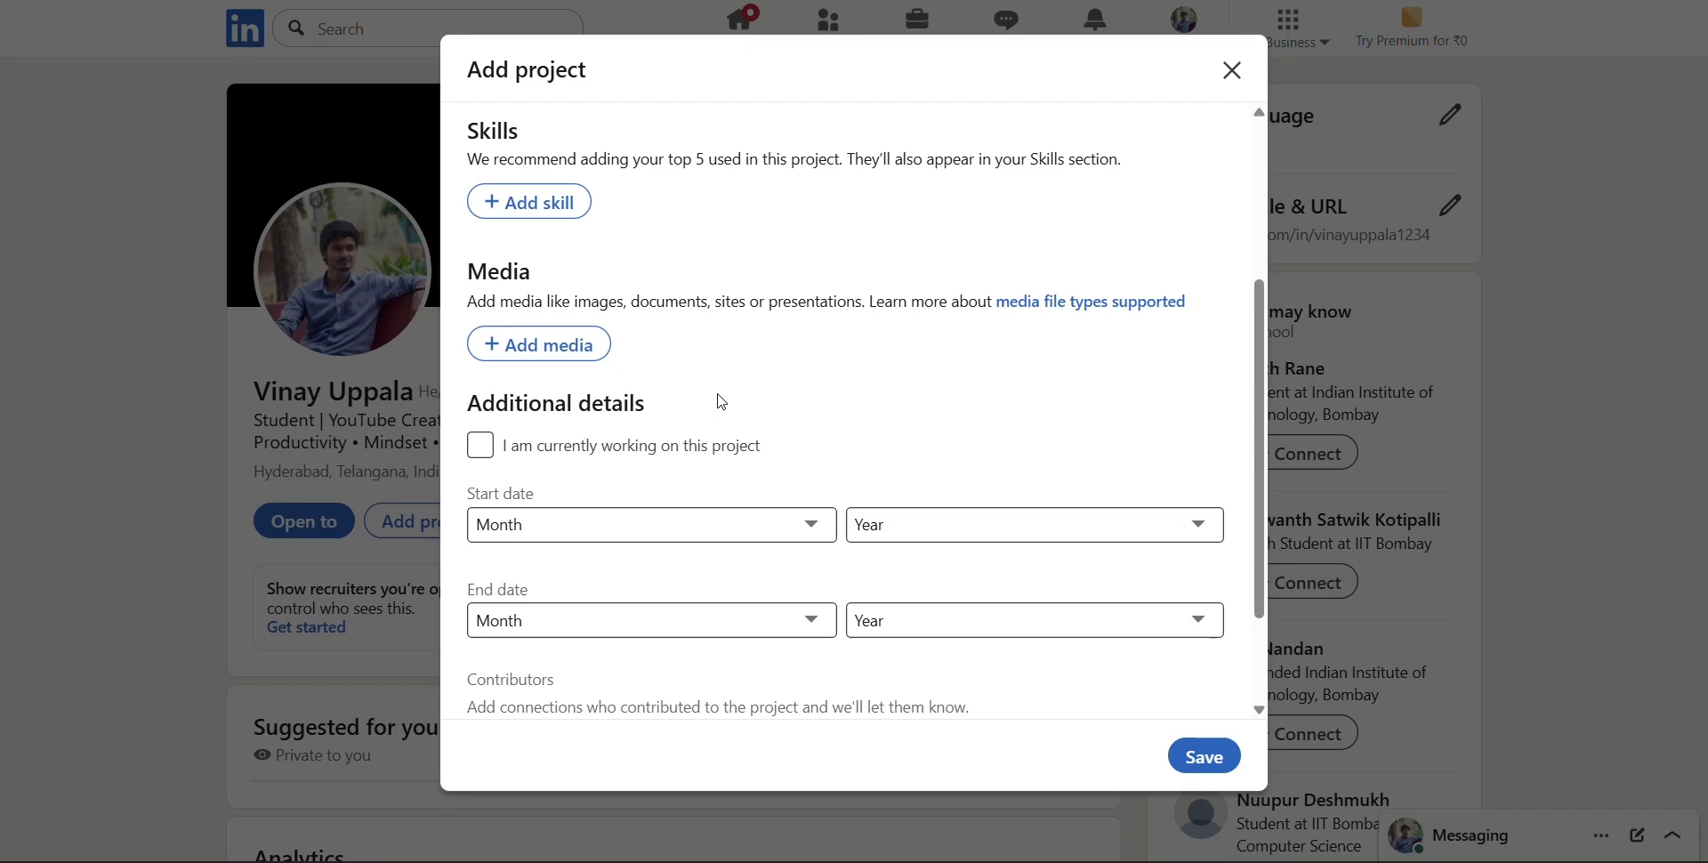
pyautogui.scroll(-2, 837, 375)
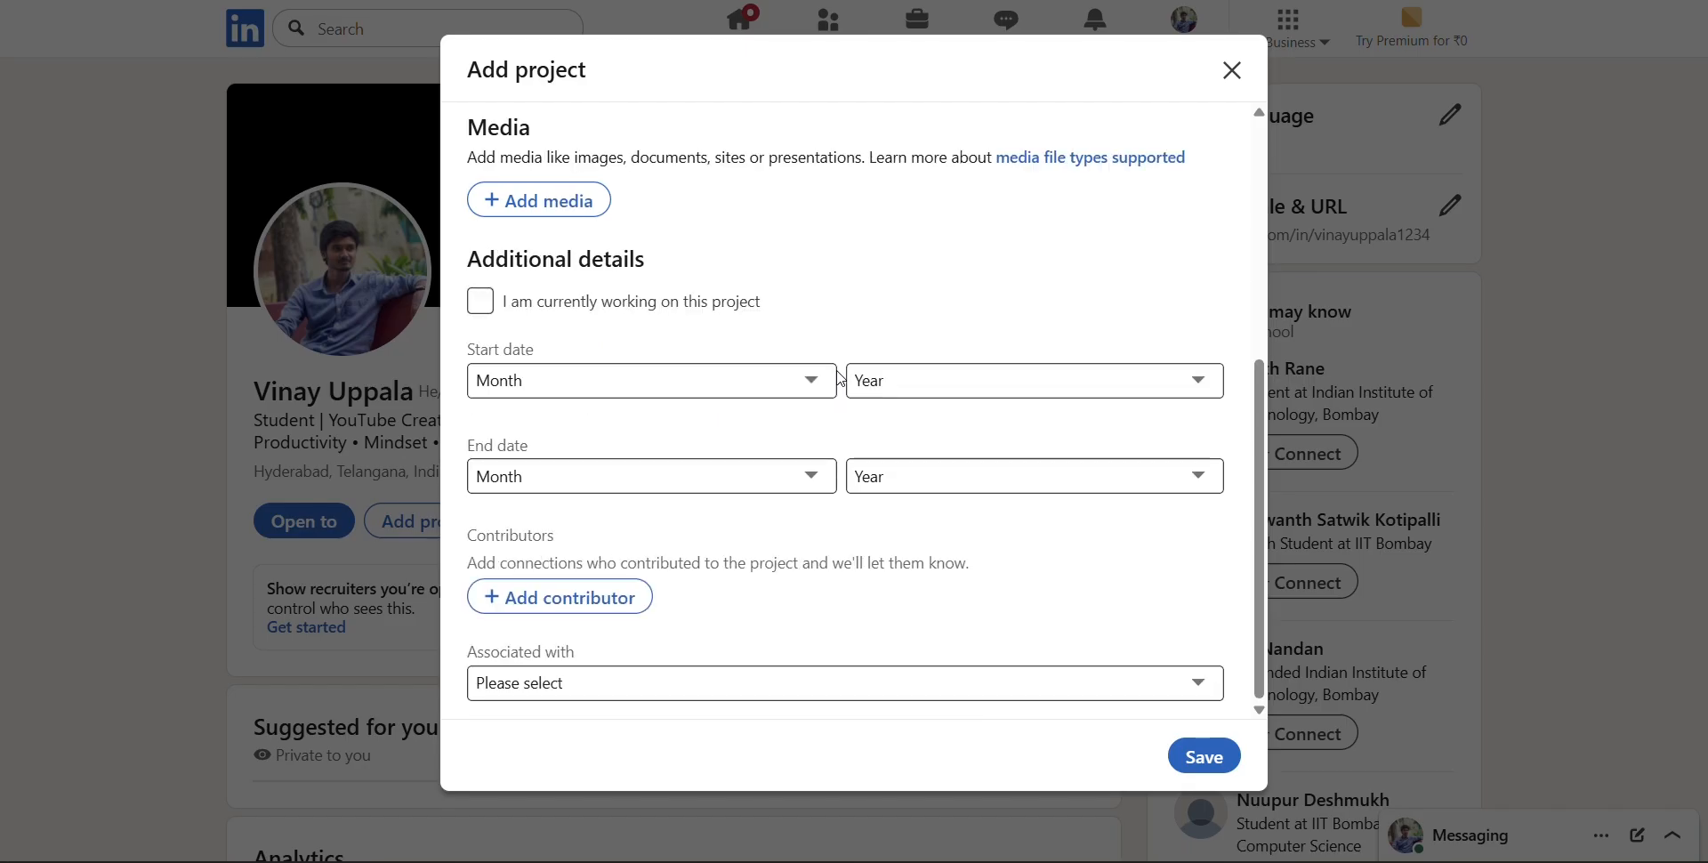
pyautogui.scroll(5, 836, 375)
pyautogui.click(1231, 69)
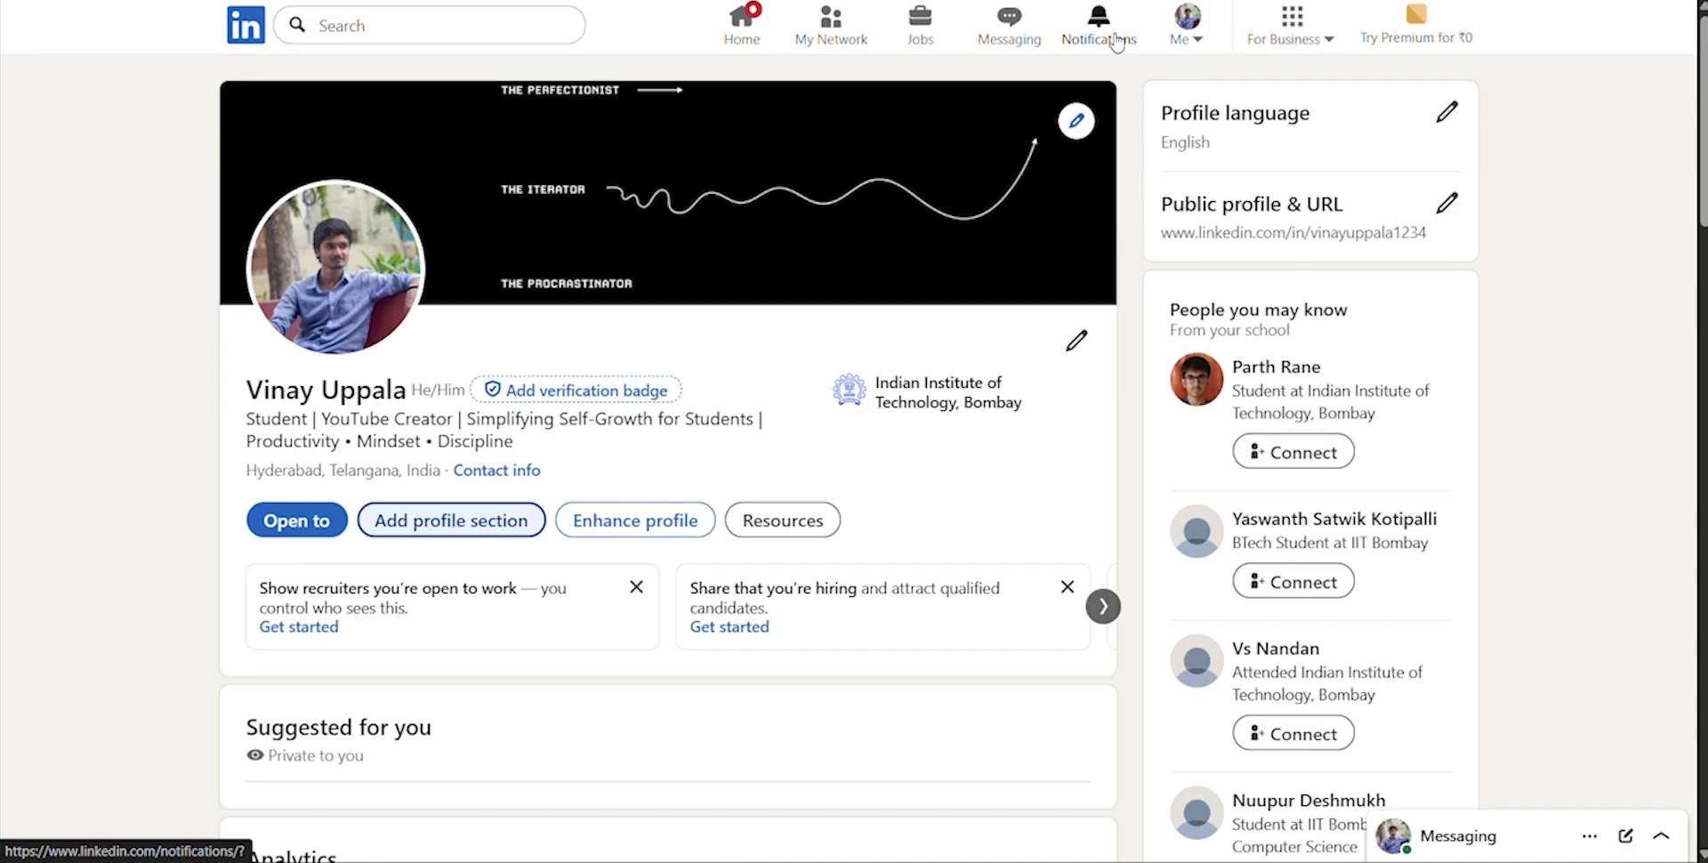
# View the notifications page and the home feed
pyautogui.click(1117, 42)
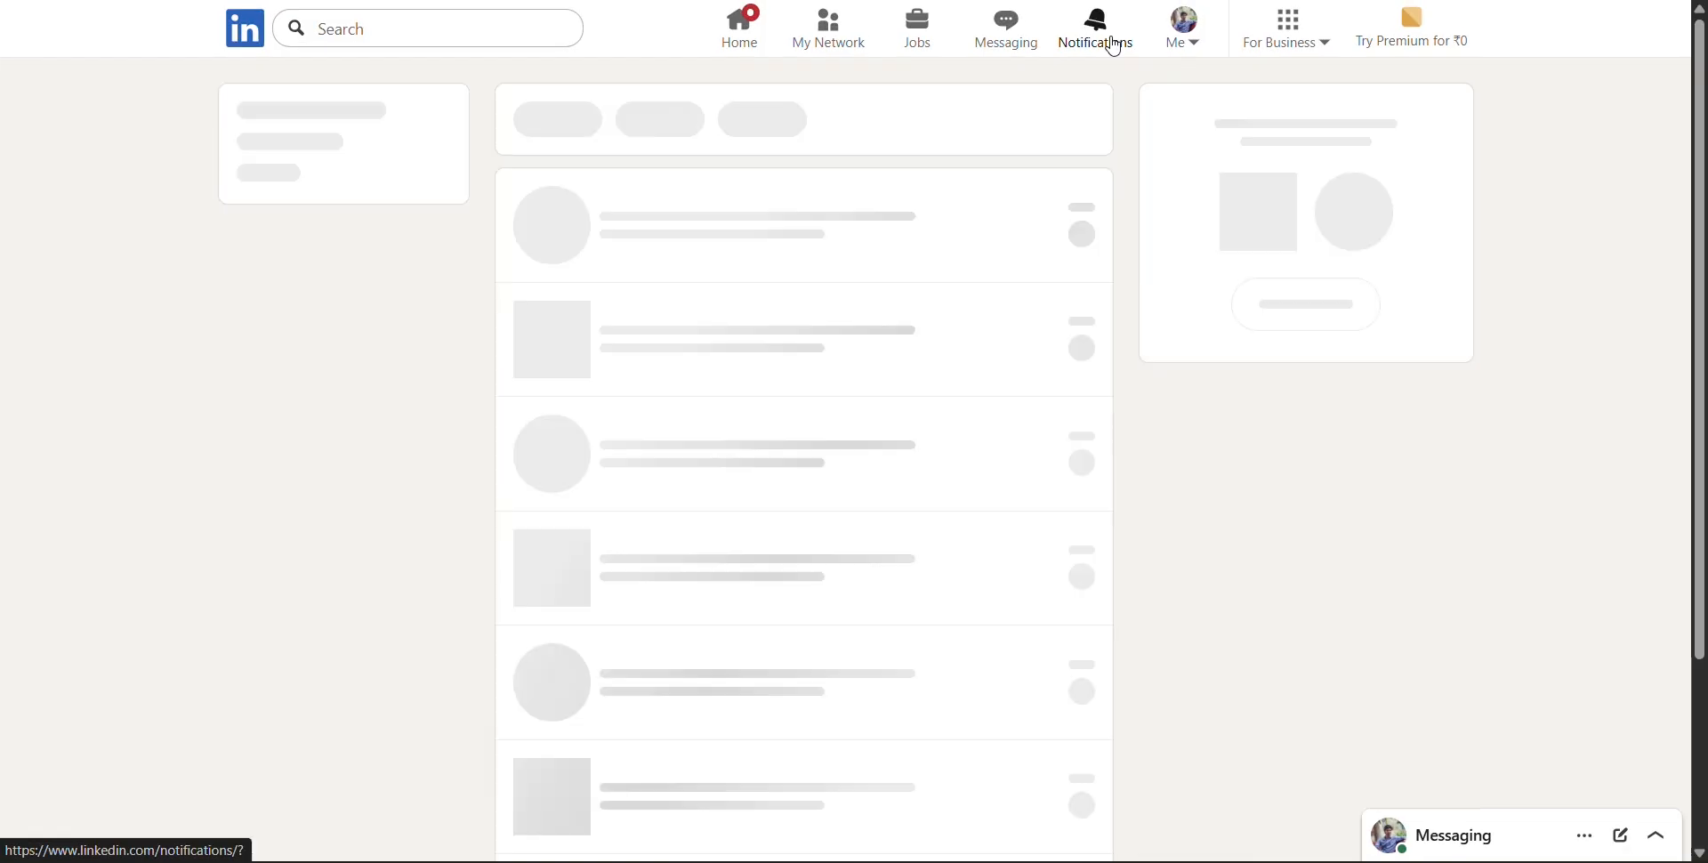
pyautogui.click(737, 46)
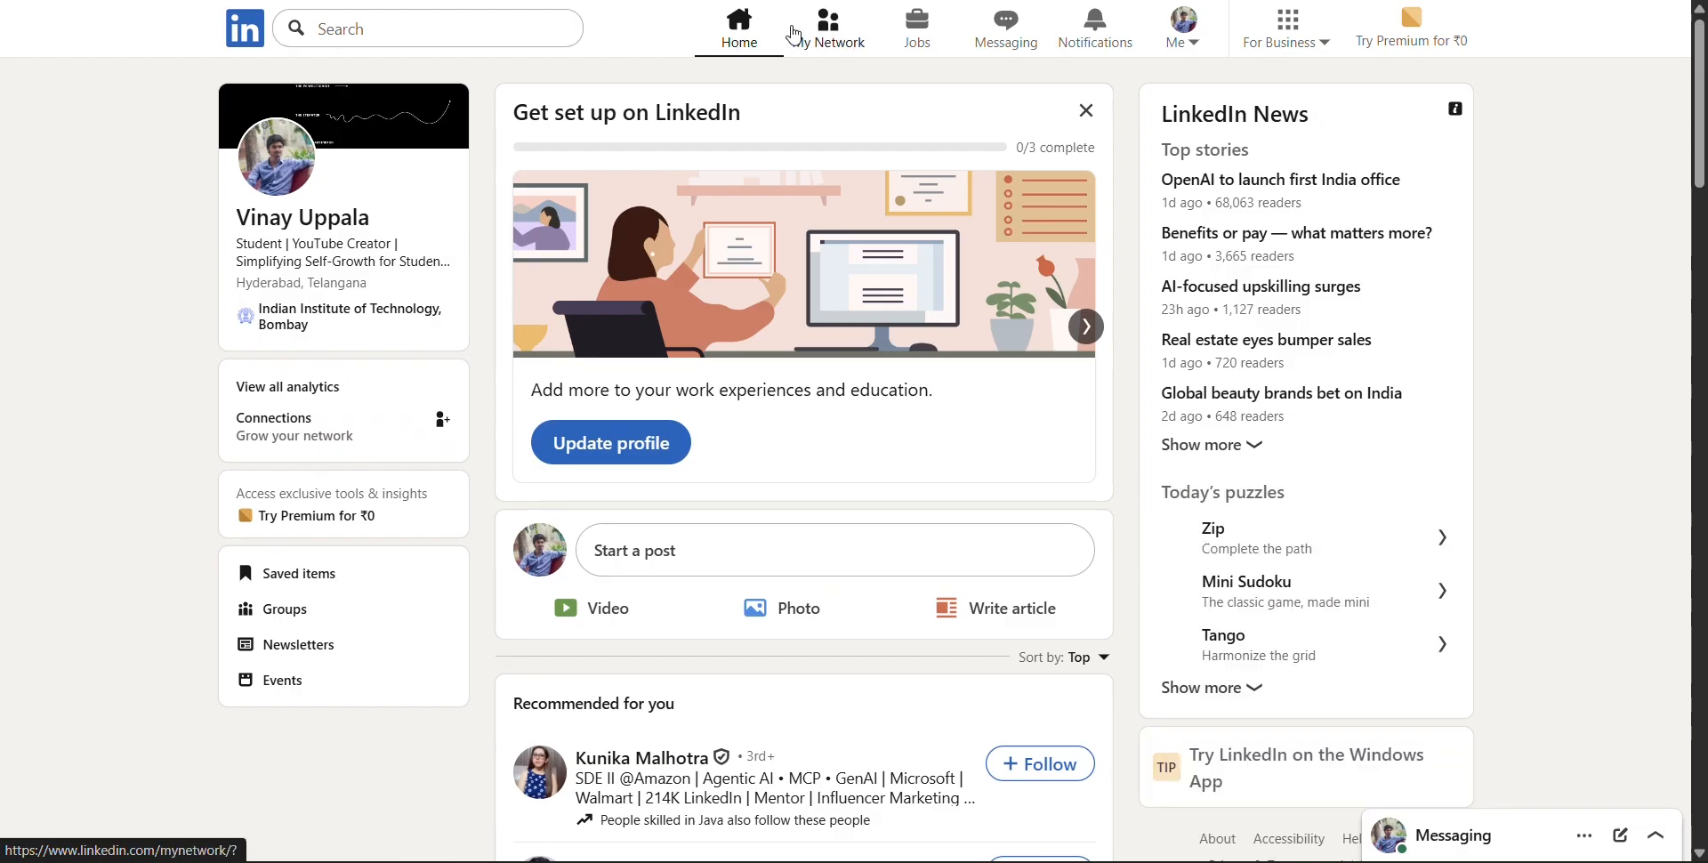